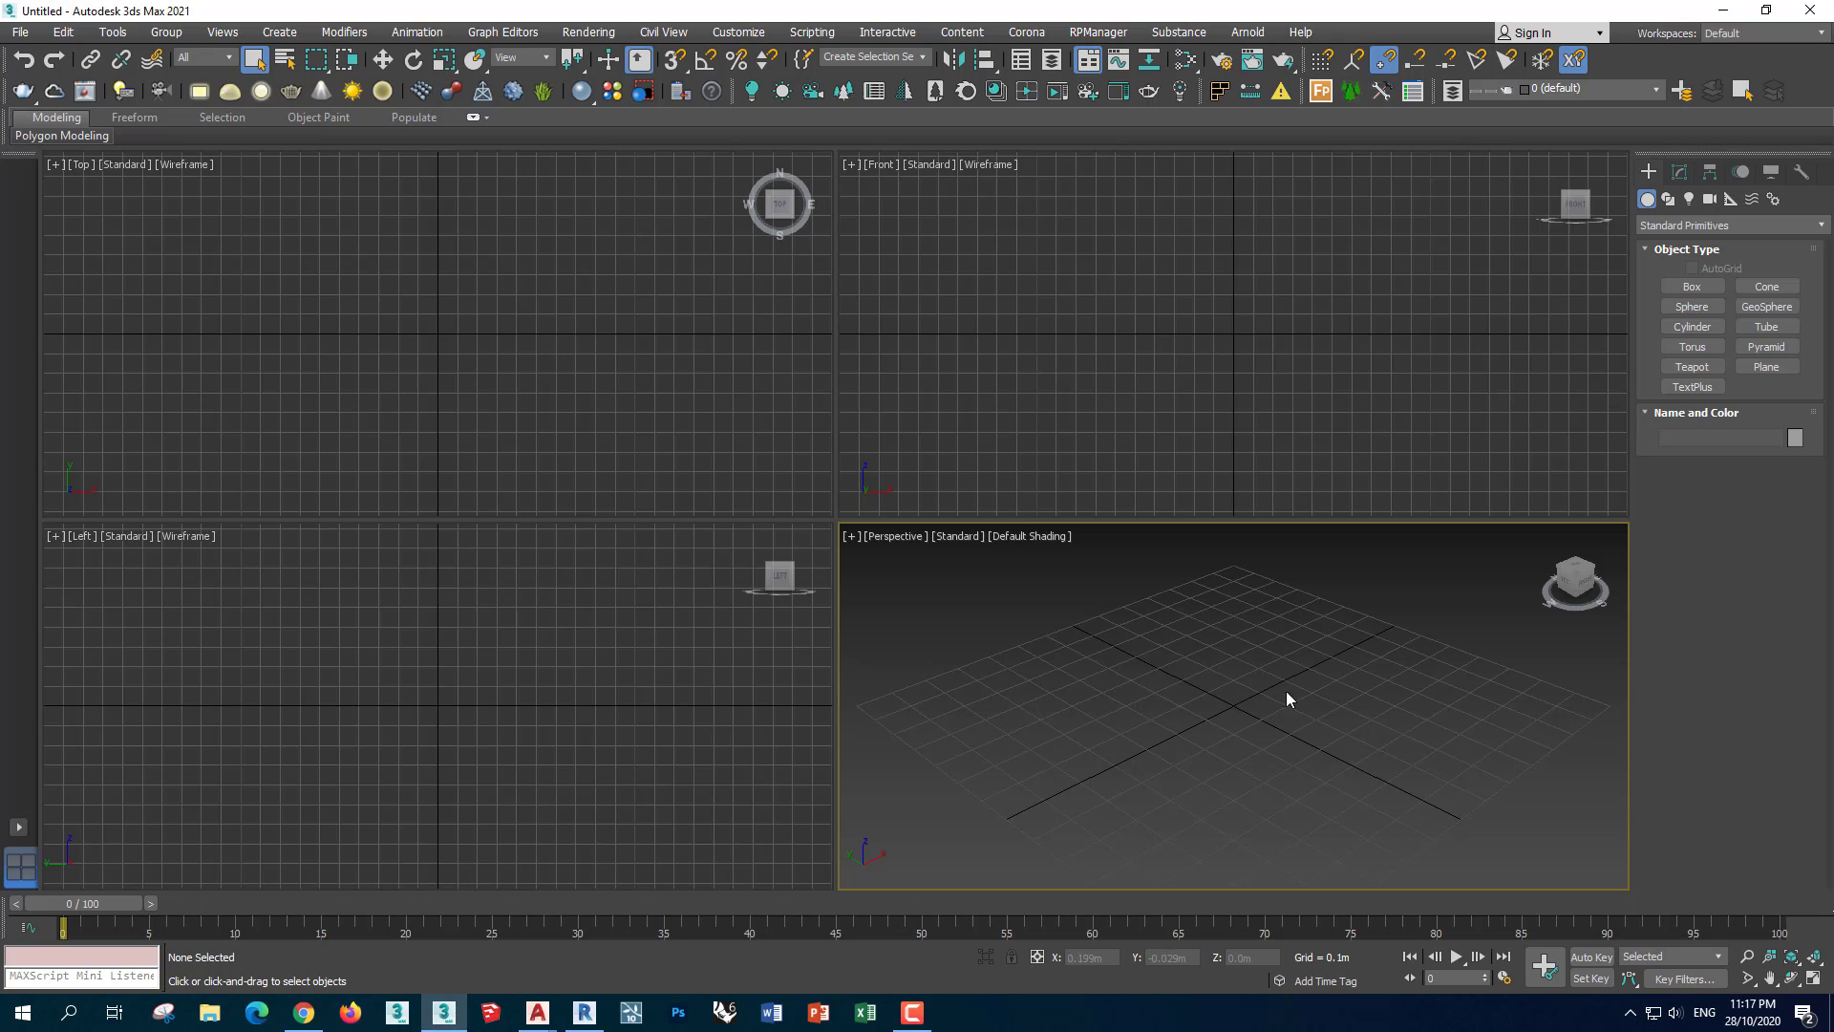
Open the blue armchair reference photo from the Desktop folder with View Image File
{"action": "left_click", "coordinate": [19, 31]}
{"action": "left_click", "coordinate": [84, 158]}
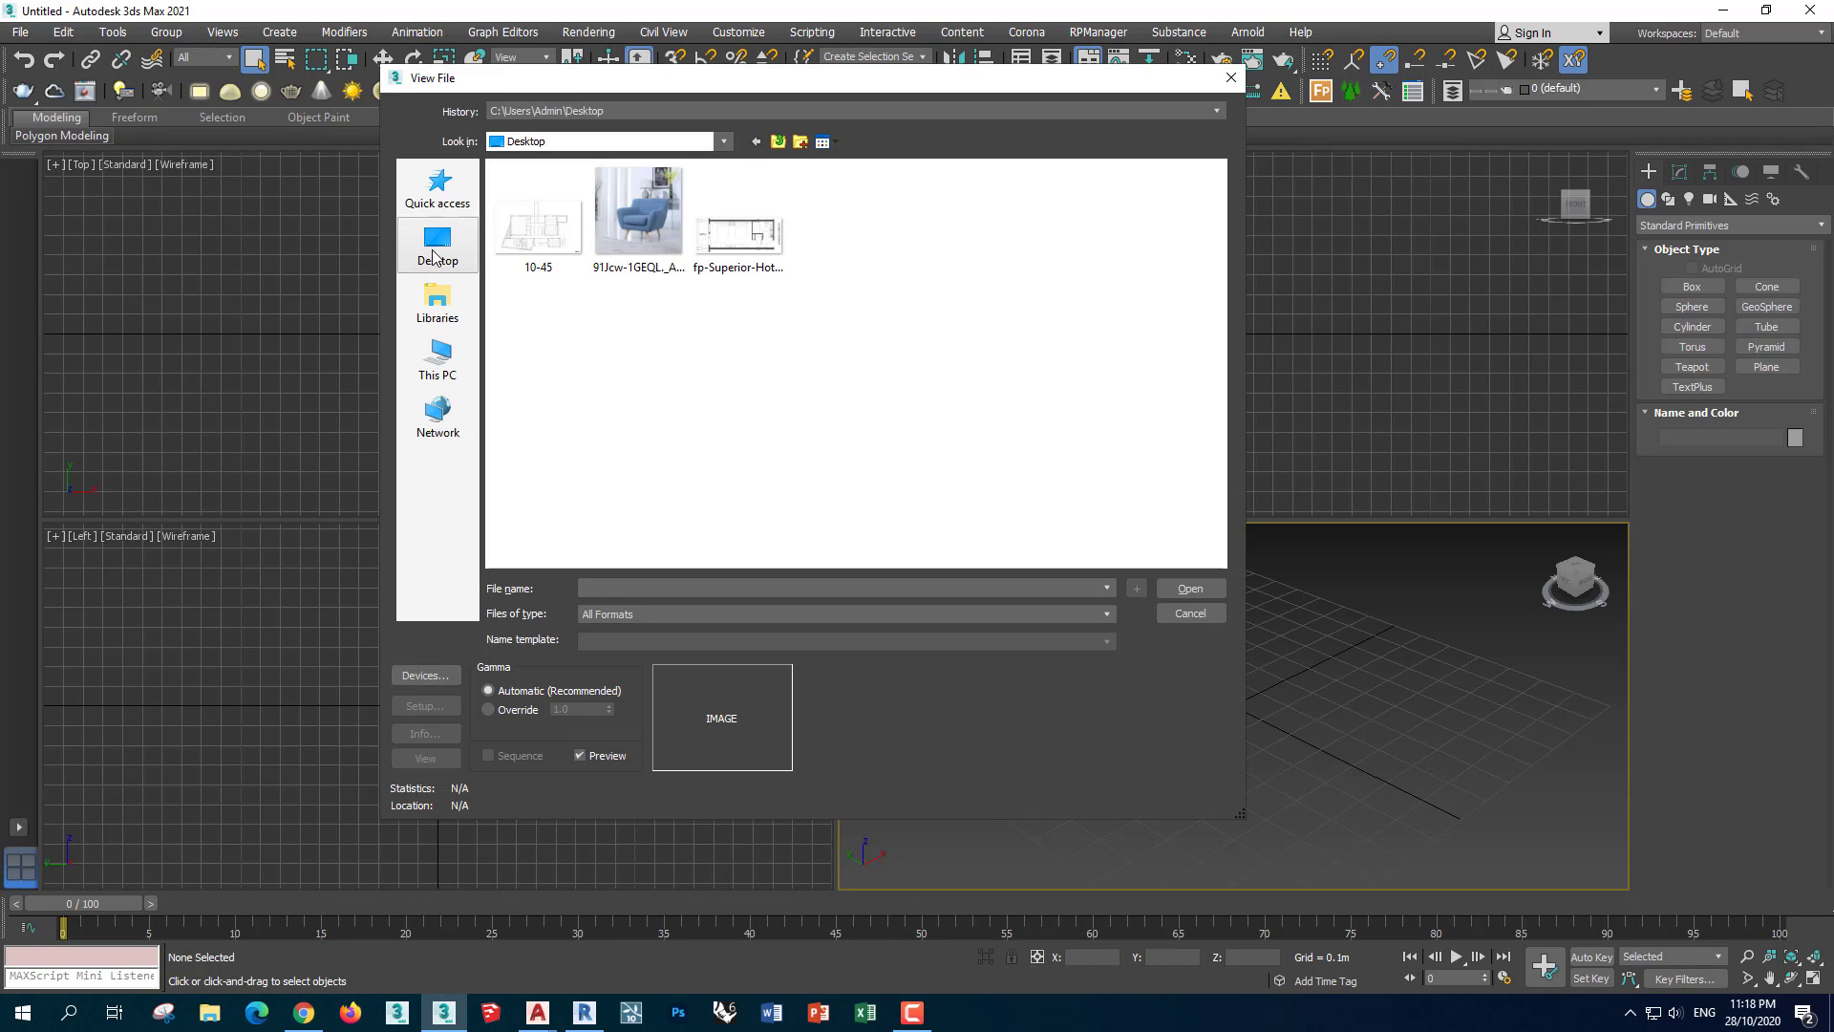
{"action": "left_click", "coordinate": [638, 210]}
{"action": "left_click", "coordinate": [1191, 587]}
{"action": "mouse_move", "coordinate": [1509, 158]}
{"action": "left_mouse_down"}
{"action": "mouse_move", "coordinate": [373, 144]}
{"action": "mouse_move", "coordinate": [218, 102]}
{"action": "left_mouse_up"}
{"action": "scroll", "coordinate": [539, 554], "scroll_direction": "up", "scroll_amount": 3}
{"action": "scroll", "coordinate": [526, 571], "scroll_direction": "down", "scroll_amount": 3}
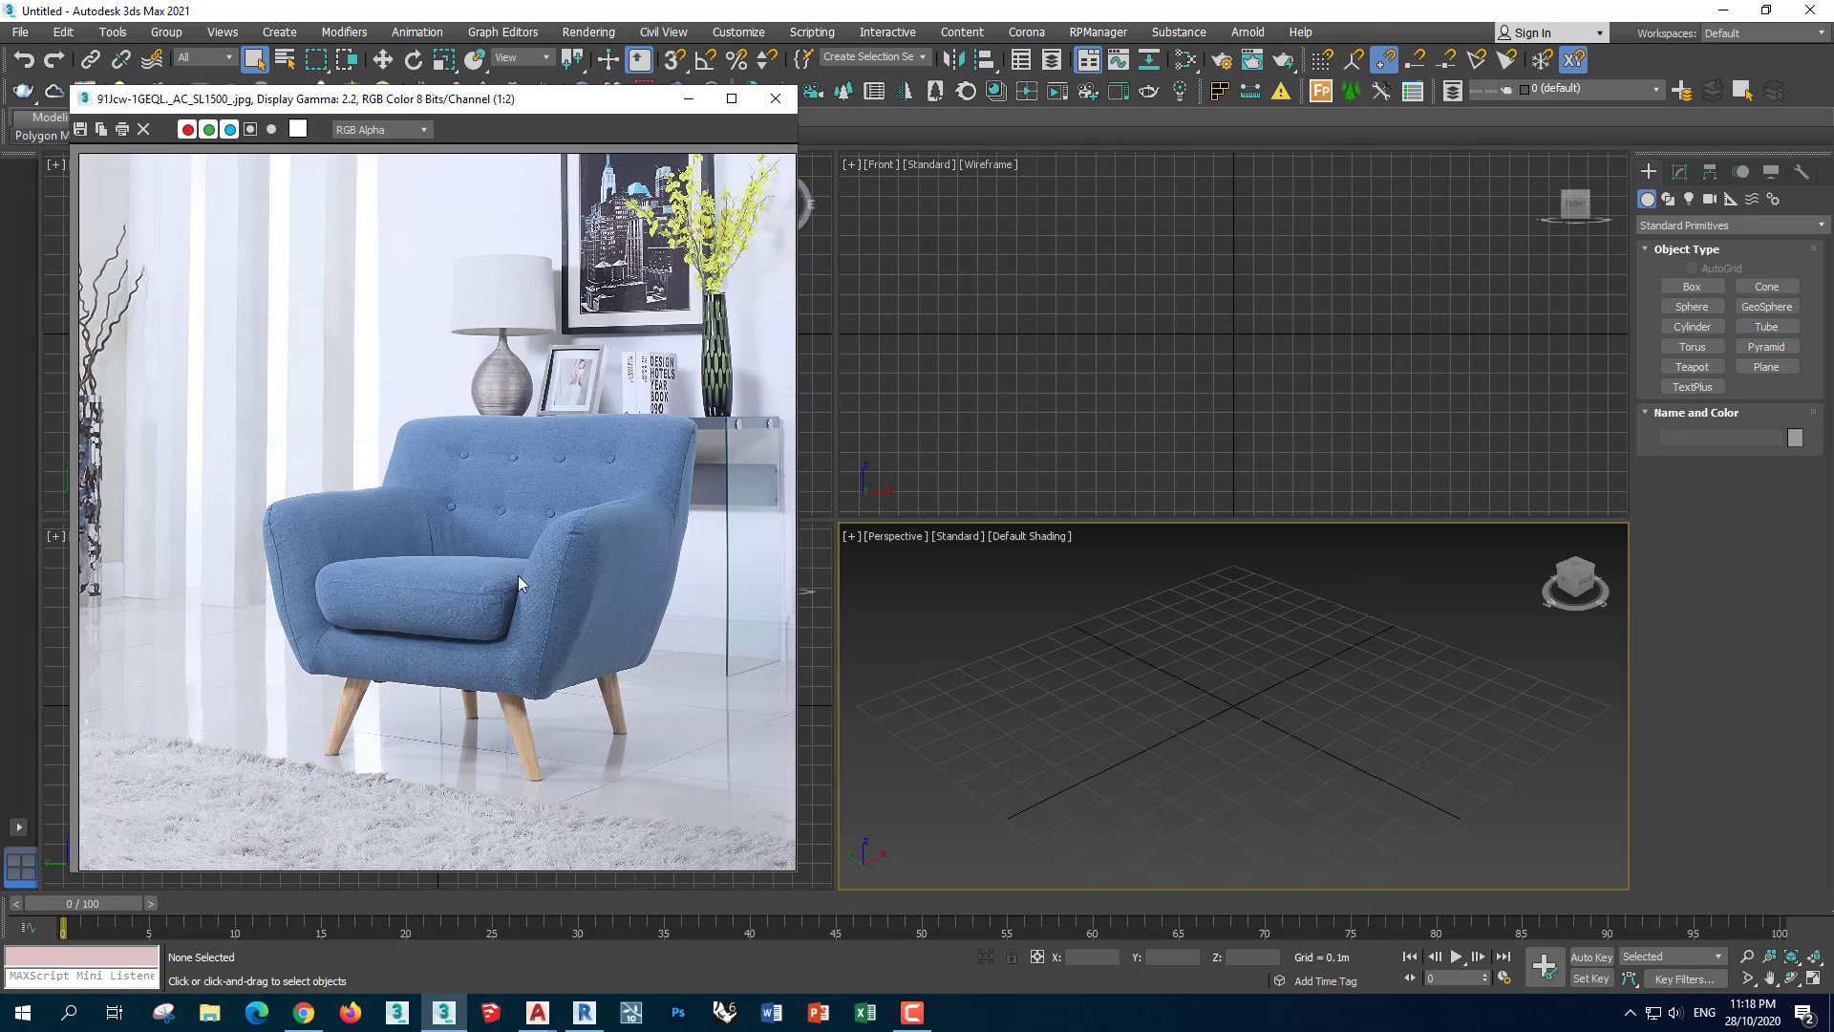
Switch to a three-small-plus-one-large Perspective layout, with the reference photo docked left
{"action": "left_click", "coordinate": [18, 827]}
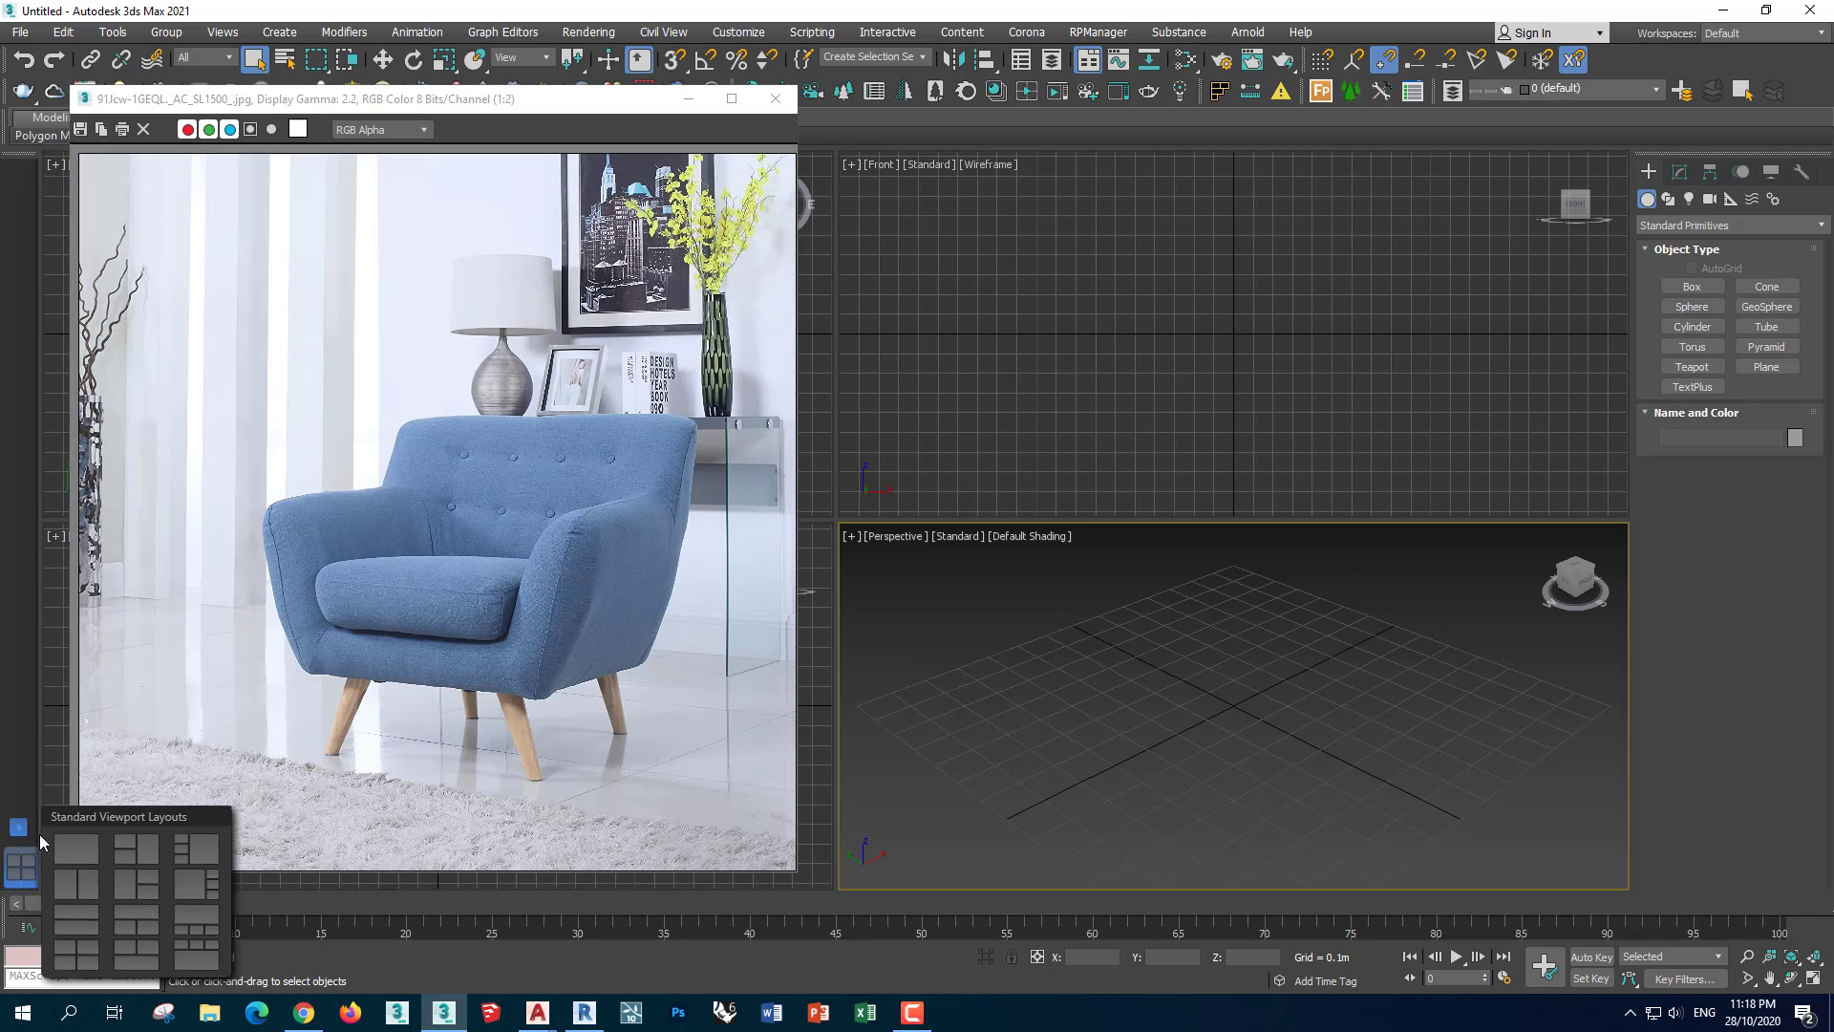
{"action": "left_click", "coordinate": [215, 856]}
{"action": "left_click_drag", "start_coordinate": [642, 113], "coordinate": [710, 685]}
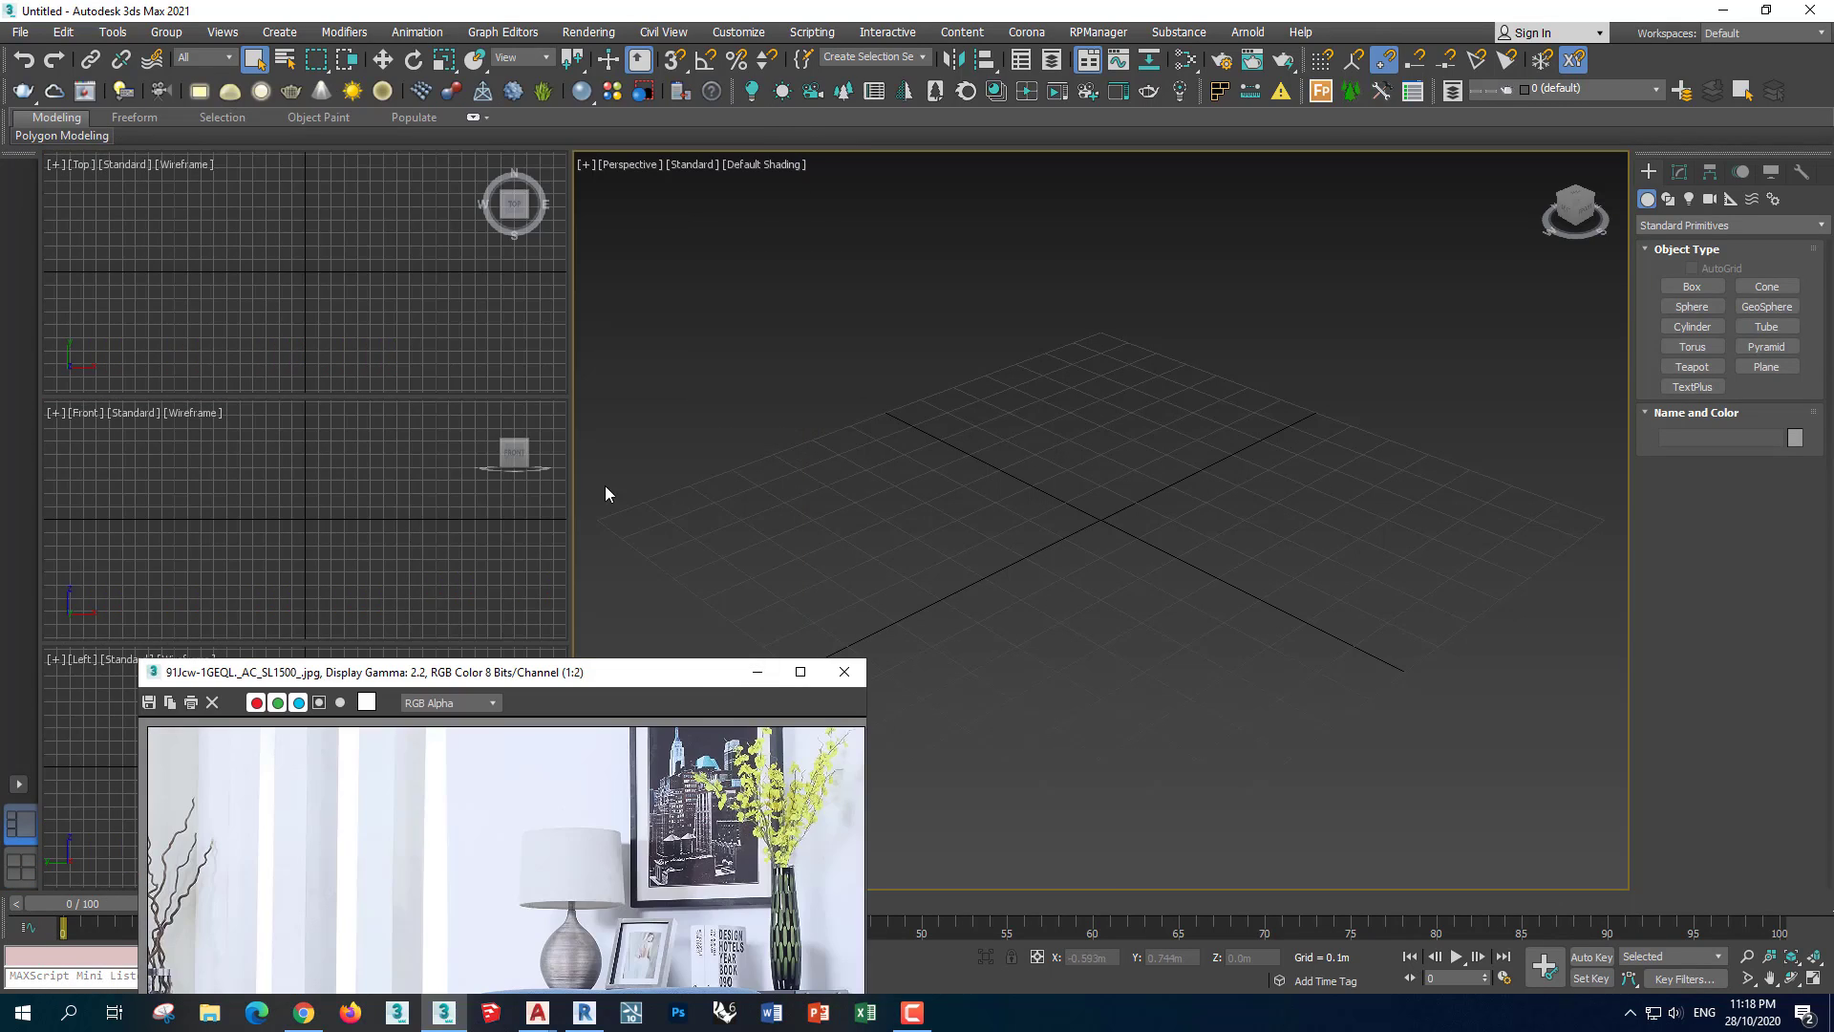
{"action": "left_click_drag", "start_coordinate": [573, 487], "coordinate": [712, 478]}
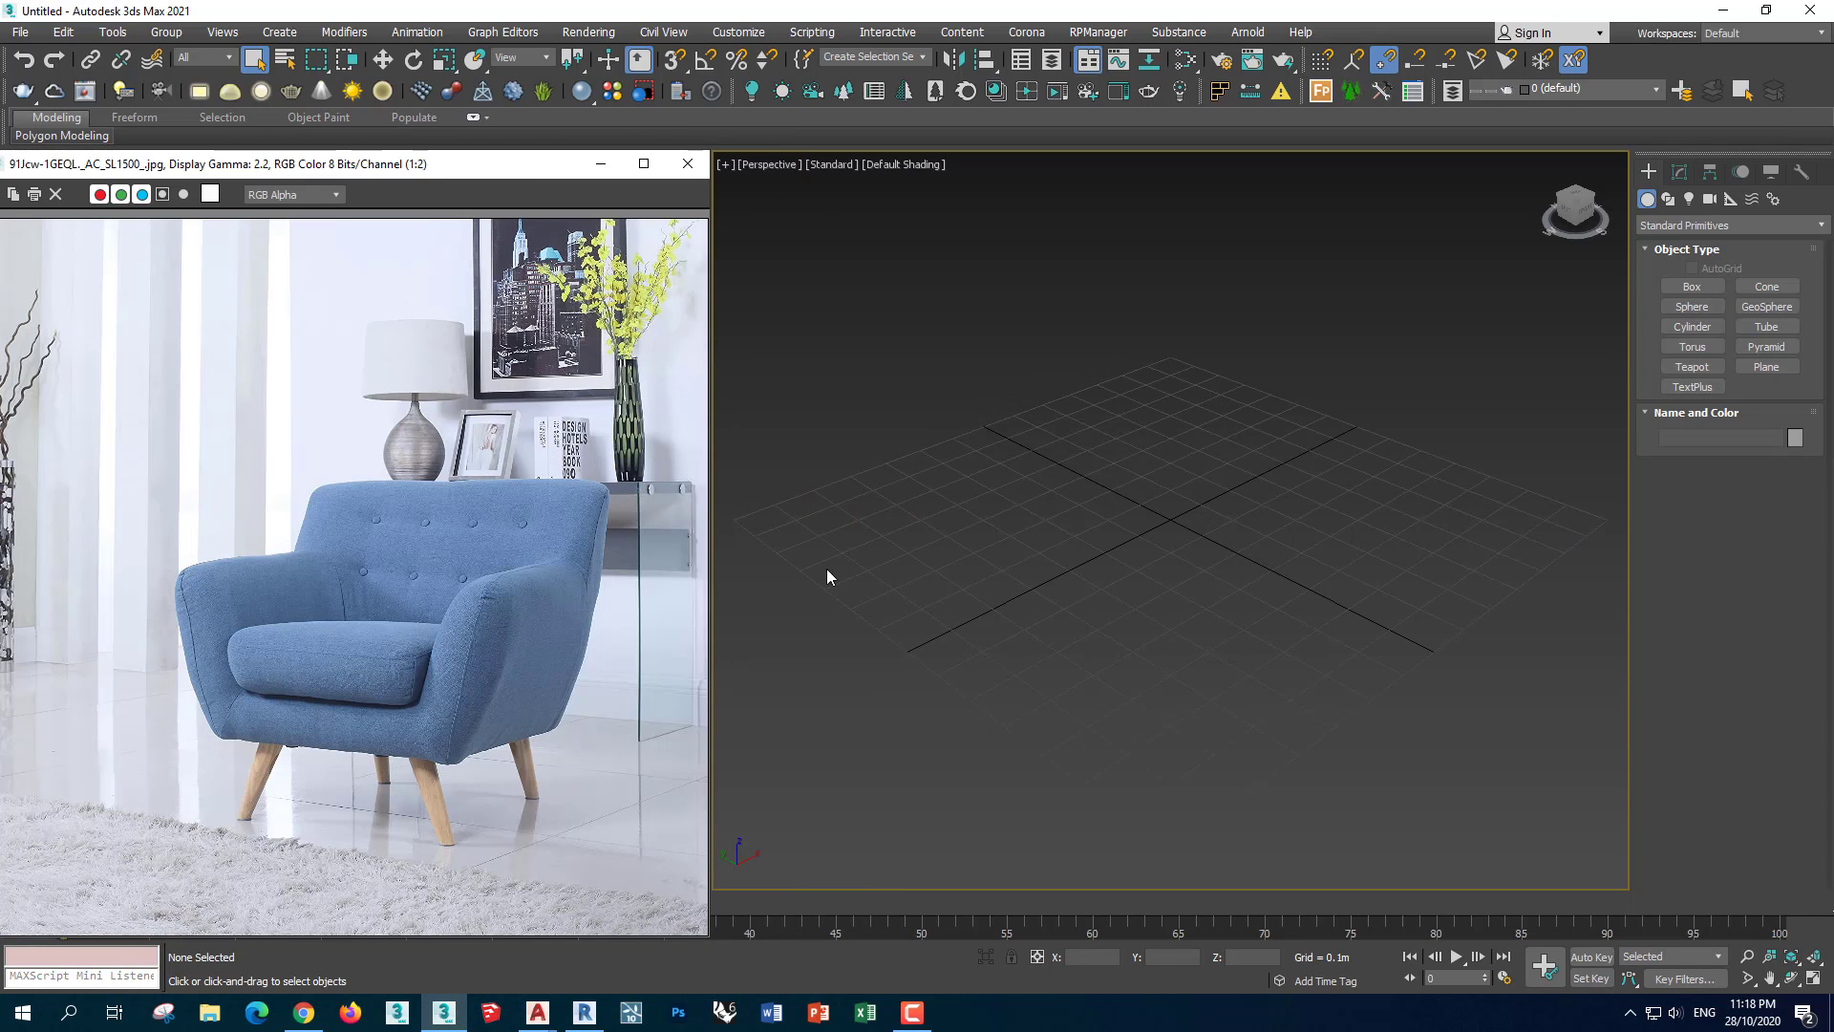
{"action": "scroll", "coordinate": [1122, 647], "scroll_direction": "down", "scroll_amount": 2}
{"action": "scroll", "coordinate": [1108, 693], "scroll_direction": "down", "scroll_amount": 2}
{"action": "mouse_move", "coordinate": [1108, 692]}
{"action": "middle_mouse_down", "text": "alt"}
{"action": "mouse_move", "coordinate": [1194, 673]}
{"action": "mouse_move", "coordinate": [938, 702]}
{"action": "middle_mouse_up", "text": "alt"}
Draw a box on the Perspective grid and show it with edged faces
{"action": "key", "text": "b"}
{"action": "scroll", "coordinate": [1175, 621], "scroll_direction": "up", "scroll_amount": 3}
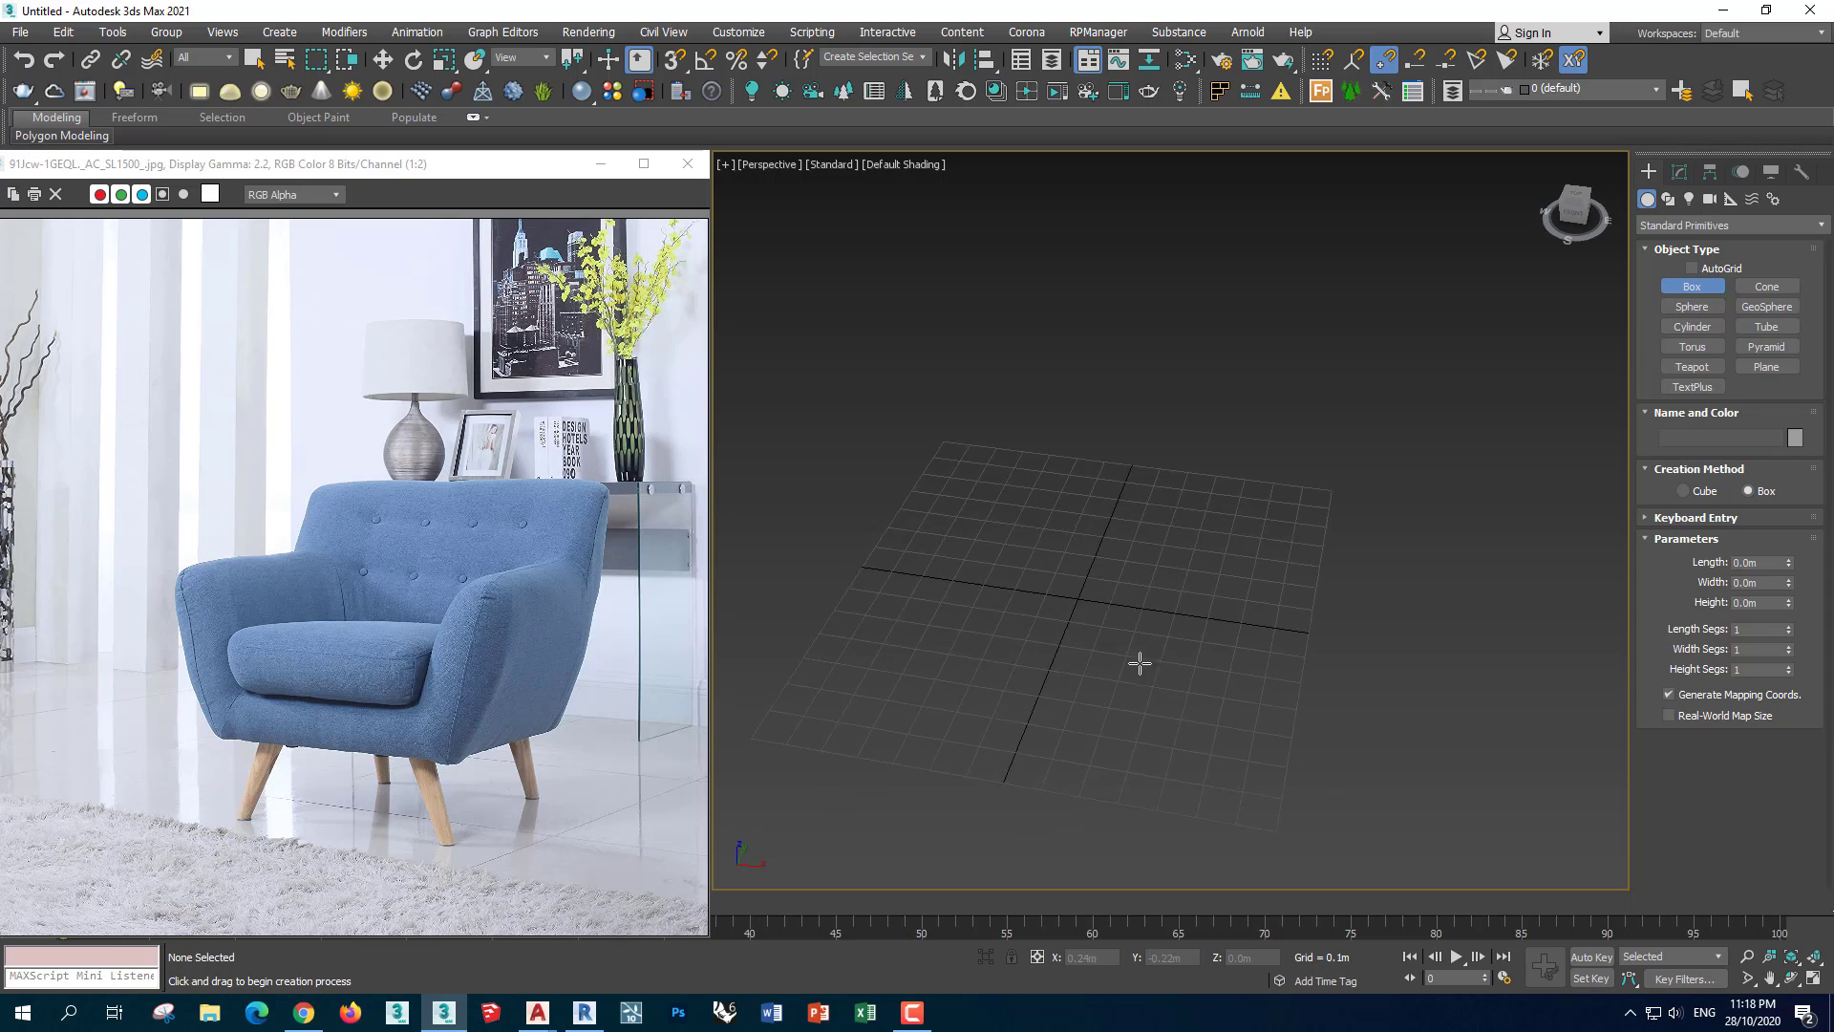
{"action": "middle_click_drag", "start_coordinate": [1138, 663], "coordinate": [1228, 667], "text": "alt"}
{"action": "mouse_move", "coordinate": [1242, 390]}
{"action": "left_mouse_down"}
{"action": "mouse_move", "coordinate": [1178, 467]}
{"action": "mouse_move", "coordinate": [967, 616]}
{"action": "left_mouse_up"}
{"action": "left_click", "coordinate": [971, 603]}
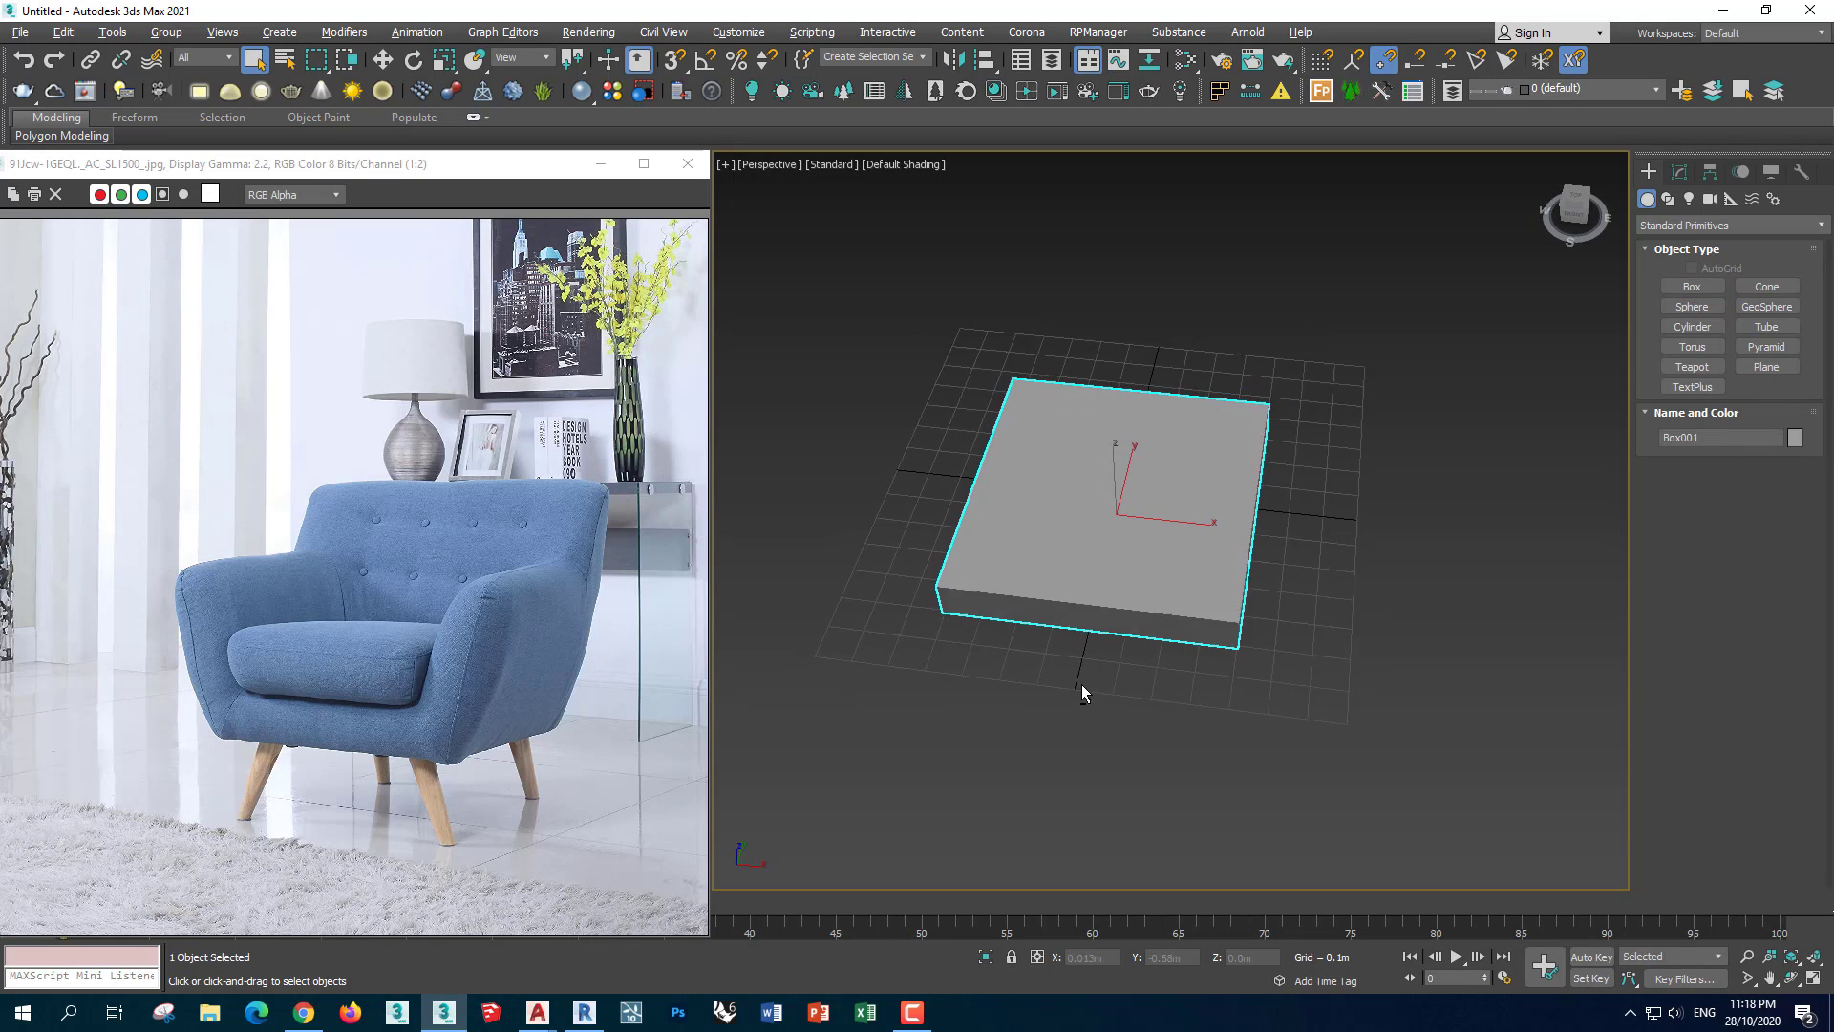
{"action": "right_click", "coordinate": [1082, 684]}
{"action": "scroll", "coordinate": [1081, 684], "scroll_direction": "up", "scroll_amount": 3}
{"action": "scroll", "coordinate": [1082, 684], "scroll_direction": "up", "scroll_amount": 3}
{"action": "key", "text": "F4"}
{"action": "left_click", "coordinate": [1680, 172]}
{"action": "middle_click_drag", "start_coordinate": [1194, 621], "coordinate": [1050, 621], "text": "alt"}
Set the box to Length 1.2, Width 1.2 and Height 0.15
{"action": "double_click", "coordinate": [1758, 449]}
{"action": "type", "text": "1.2"}
{"action": "key", "text": "Tab"}
{"action": "type", "text": "1.2"}
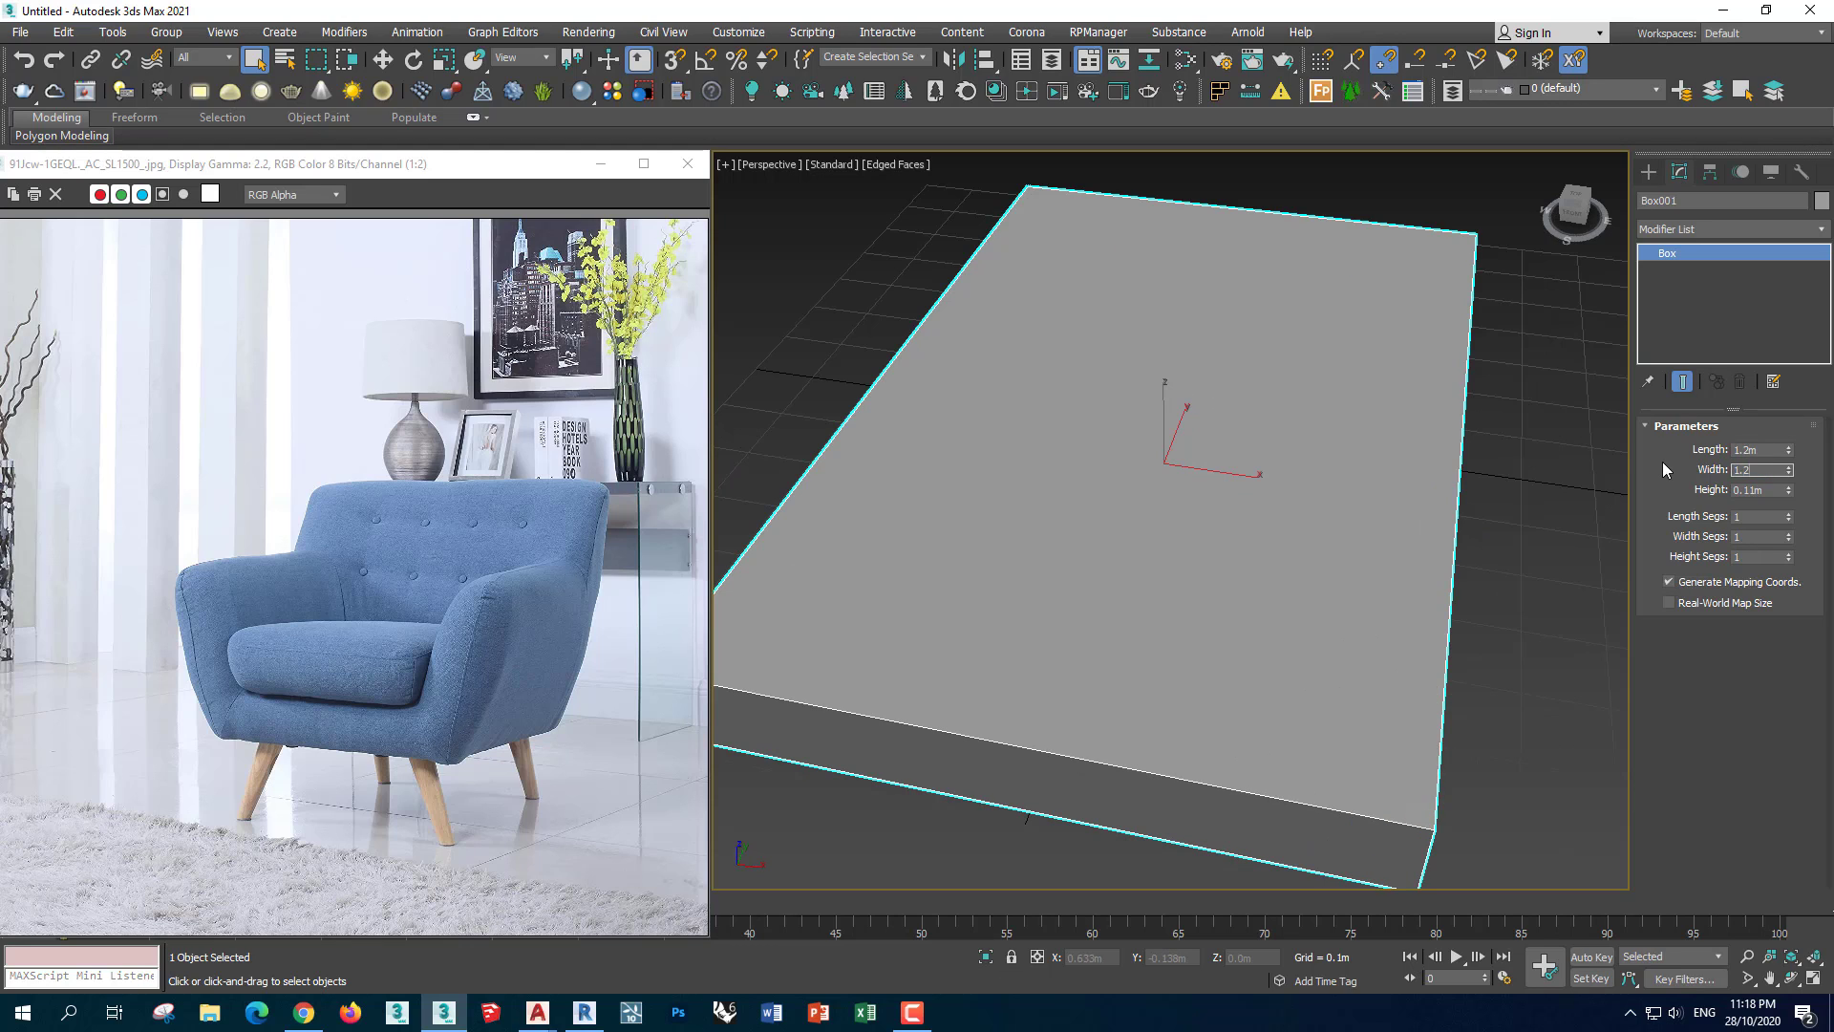
{"action": "key", "text": "Tab"}
{"action": "type", "text": ".15"}
{"action": "key", "text": "Return"}
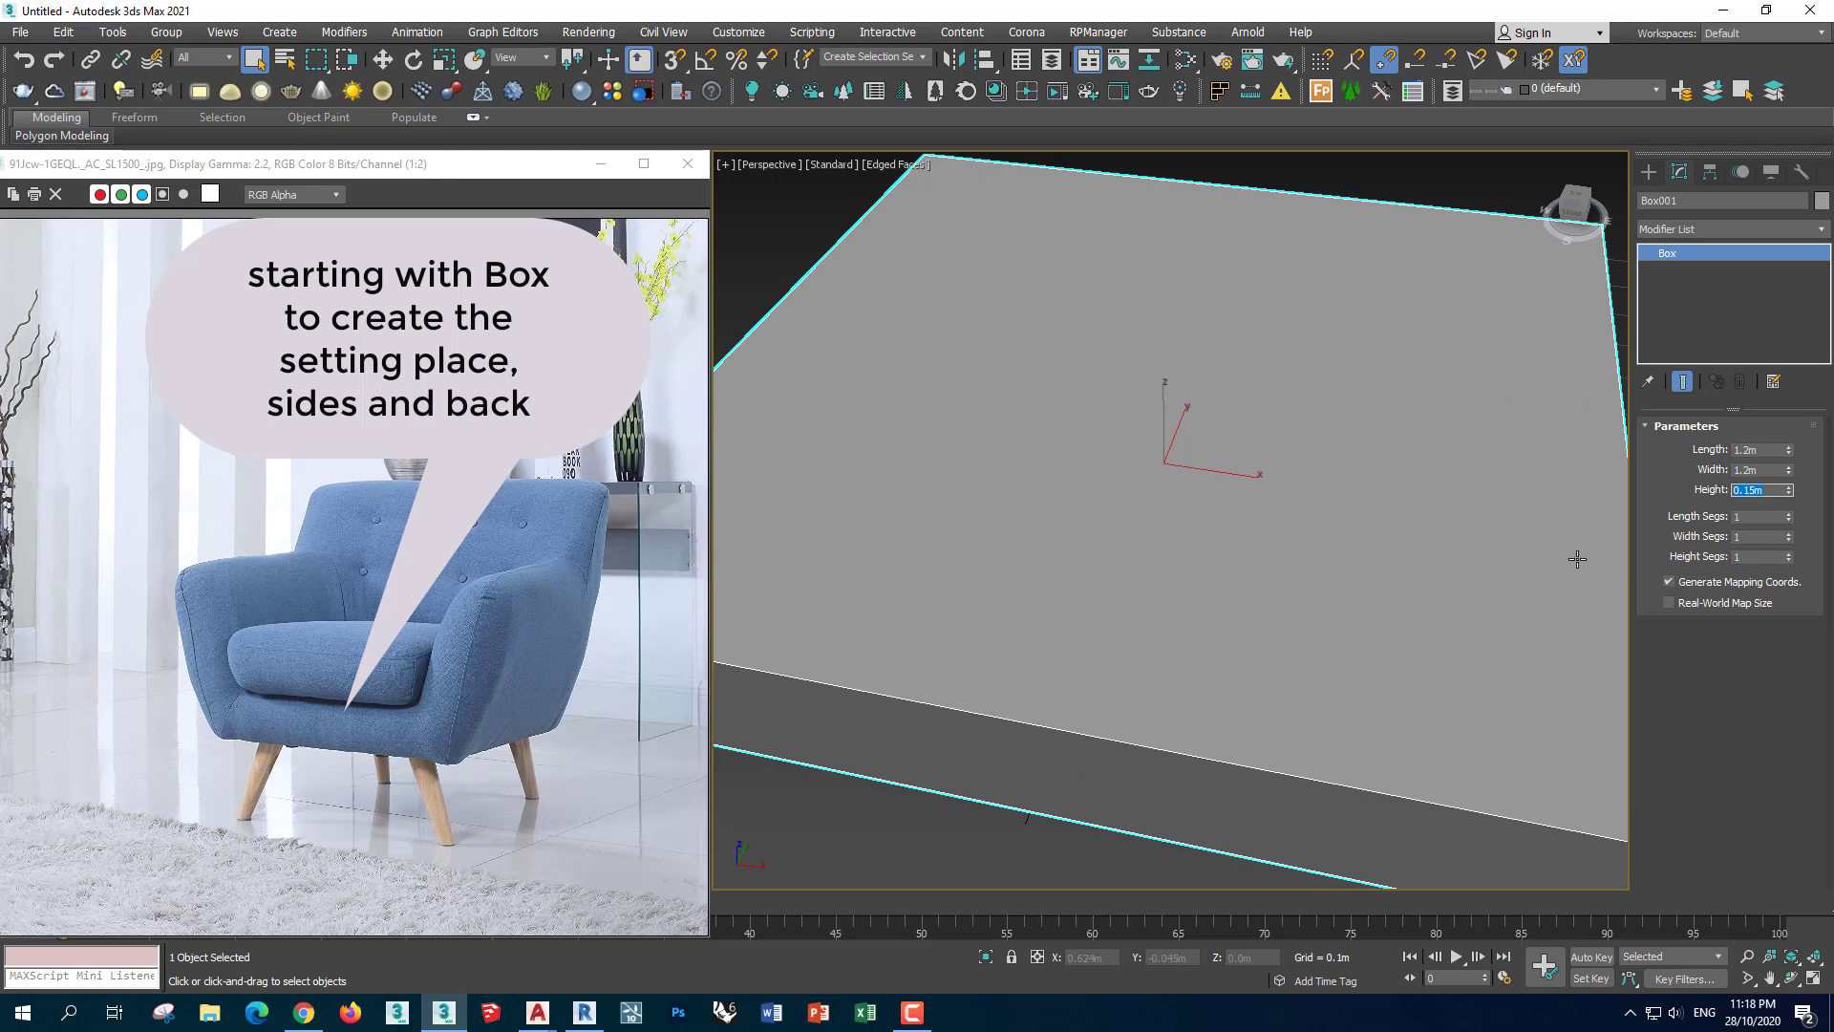
{"action": "key", "text": "z"}
{"action": "middle_click_drag", "start_coordinate": [1577, 554], "coordinate": [1159, 748], "text": "alt"}
{"action": "left_click", "coordinate": [1204, 629]}
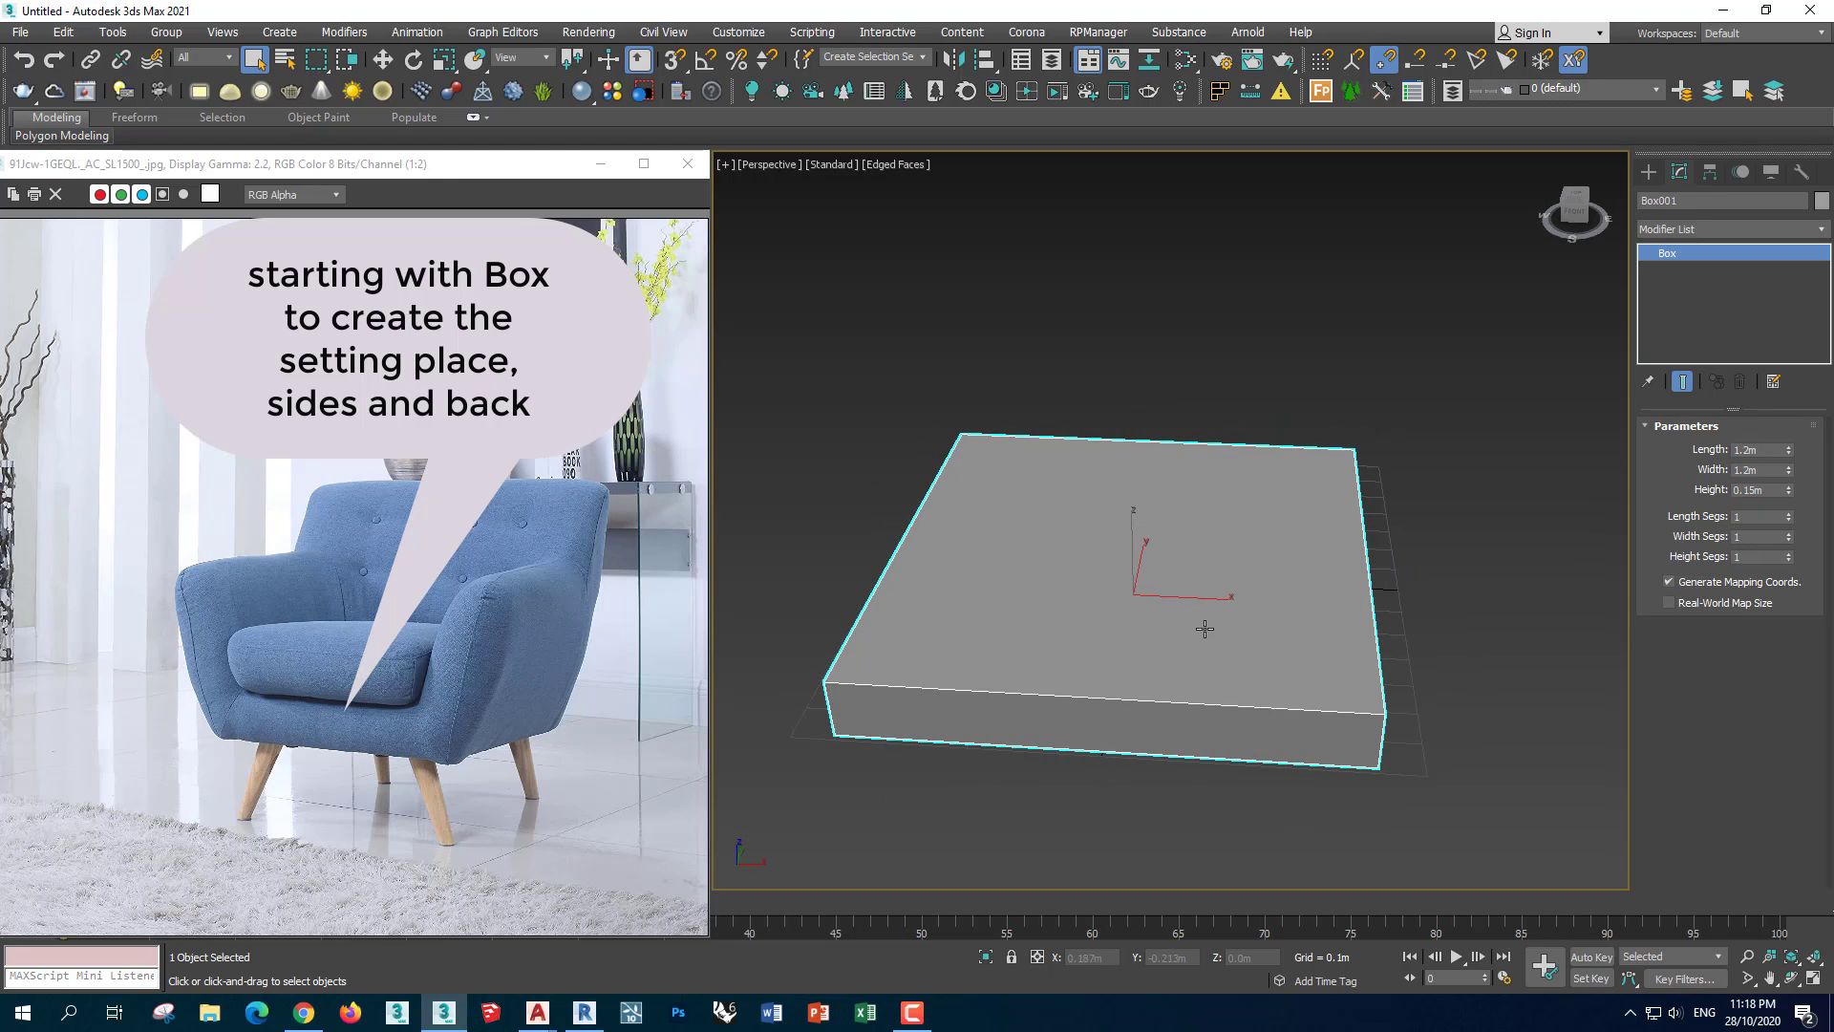
Give the box 6 length segments and 6 width segments
{"action": "left_click", "coordinate": [1789, 514]}
{"action": "left_click", "coordinate": [1790, 514]}
{"action": "left_click", "coordinate": [1789, 514]}
{"action": "left_click", "coordinate": [1790, 514]}
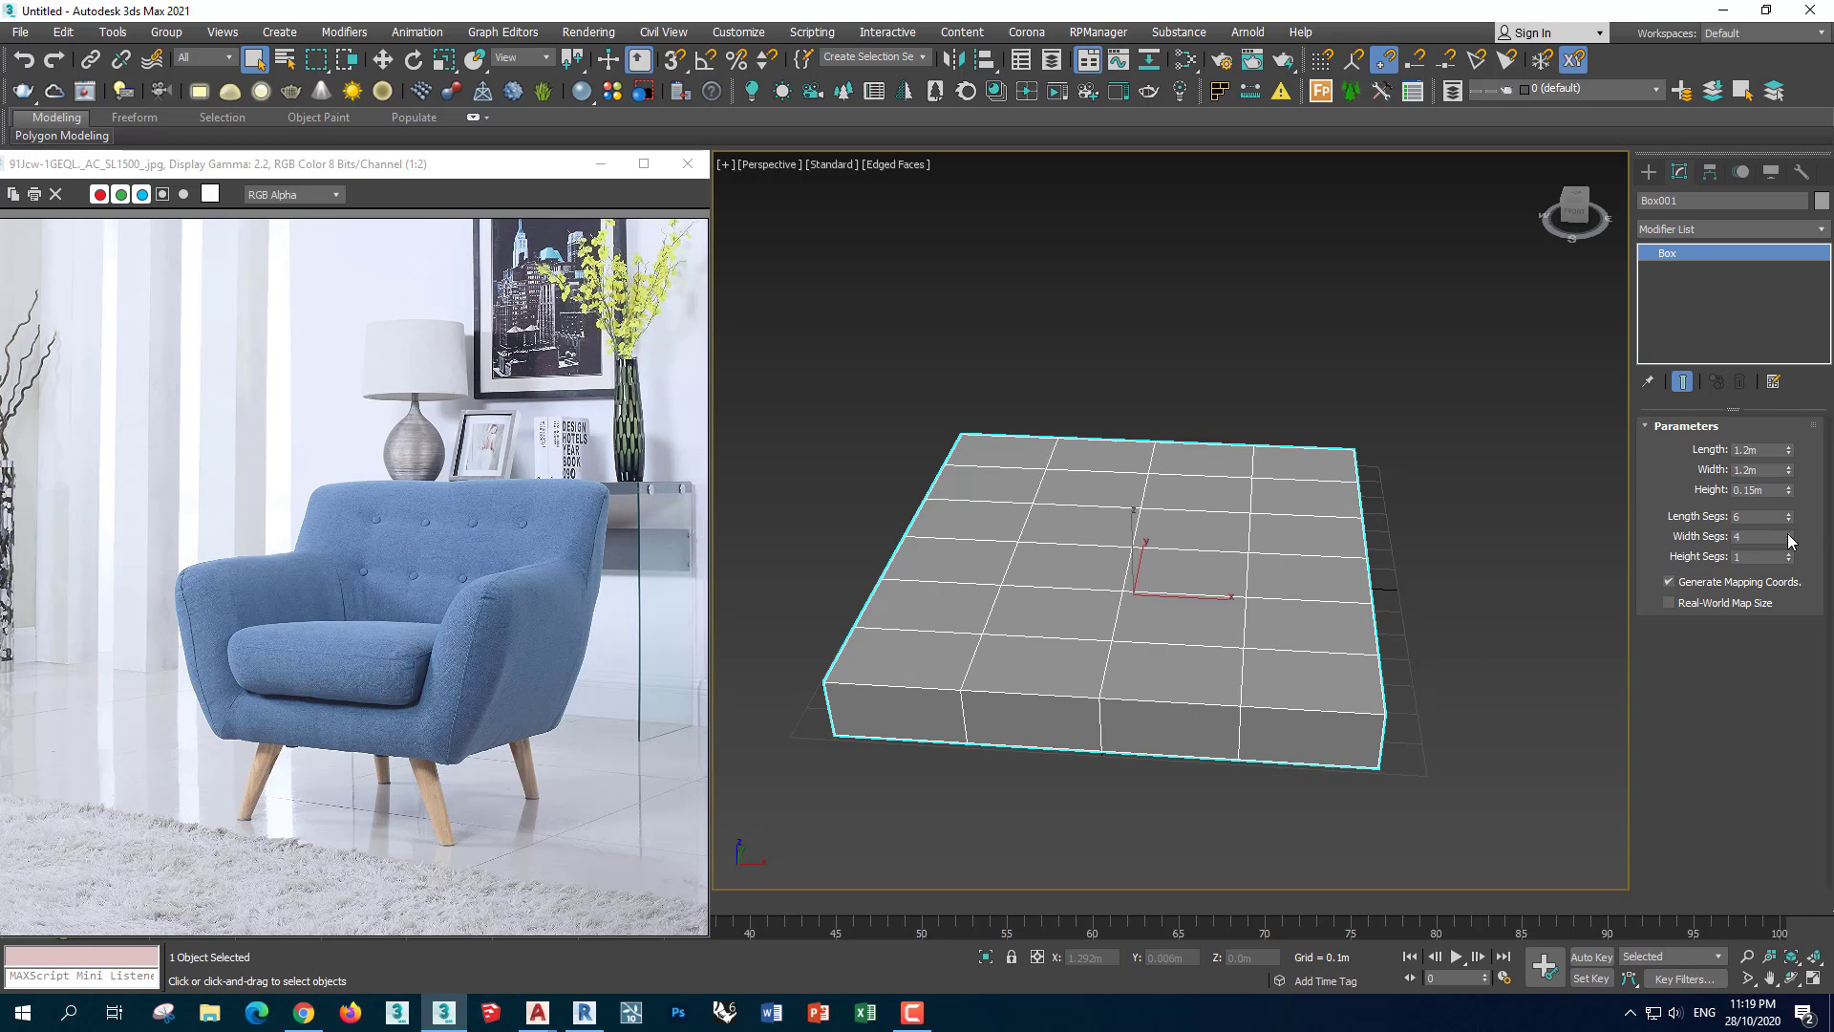
{"action": "left_click", "coordinate": [1789, 534]}
{"action": "left_click", "coordinate": [1789, 534]}
{"action": "middle_click_drag", "start_coordinate": [1146, 592], "coordinate": [1050, 640], "text": "alt"}
{"action": "right_click", "coordinate": [1051, 640]}
Convert the box to Editable Poly and select its outer ring of border polygons
{"action": "left_click", "coordinate": [1328, 768]}
{"action": "key", "text": "4"}
{"action": "left_click", "coordinate": [1227, 738]}
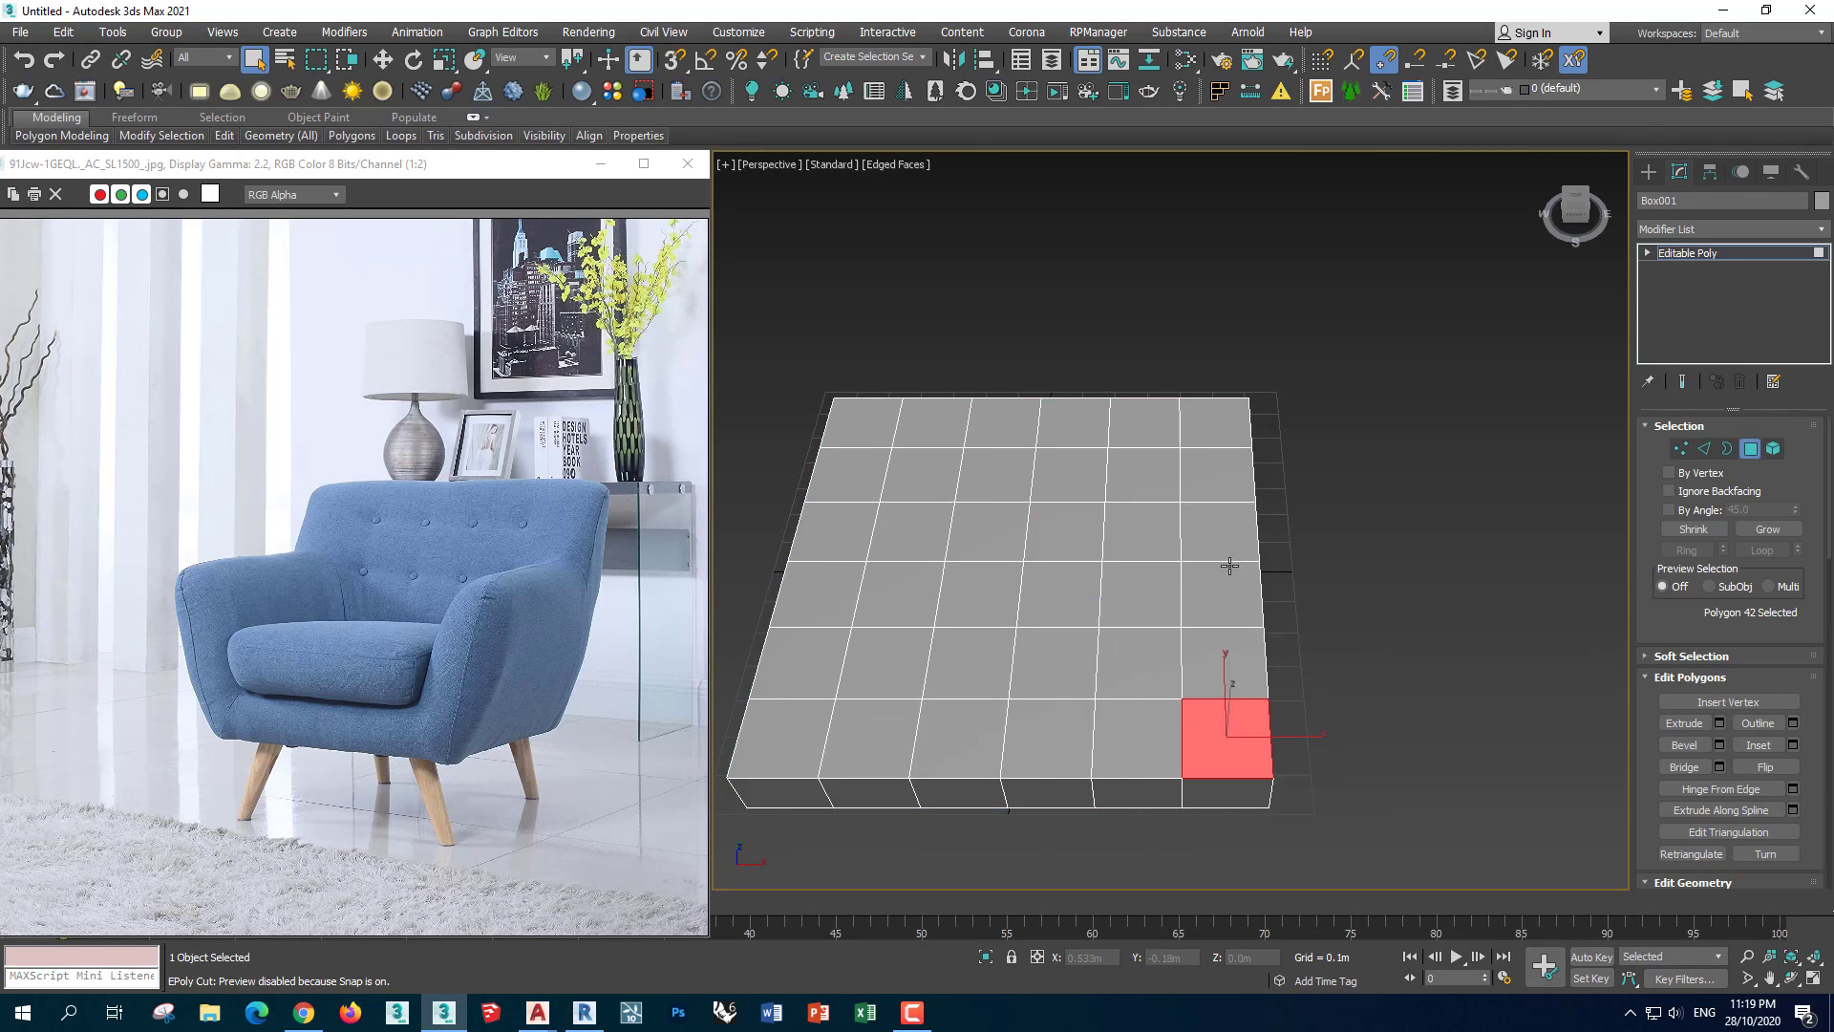
{"action": "left_click", "coordinate": [1219, 502], "text": "ctrl+shift"}
{"action": "mouse_move", "coordinate": [1208, 520]}
{"action": "middle_mouse_down", "text": "alt"}
{"action": "mouse_move", "coordinate": [1363, 711]}
{"action": "mouse_move", "coordinate": [1426, 493]}
{"action": "middle_mouse_up", "text": "alt"}
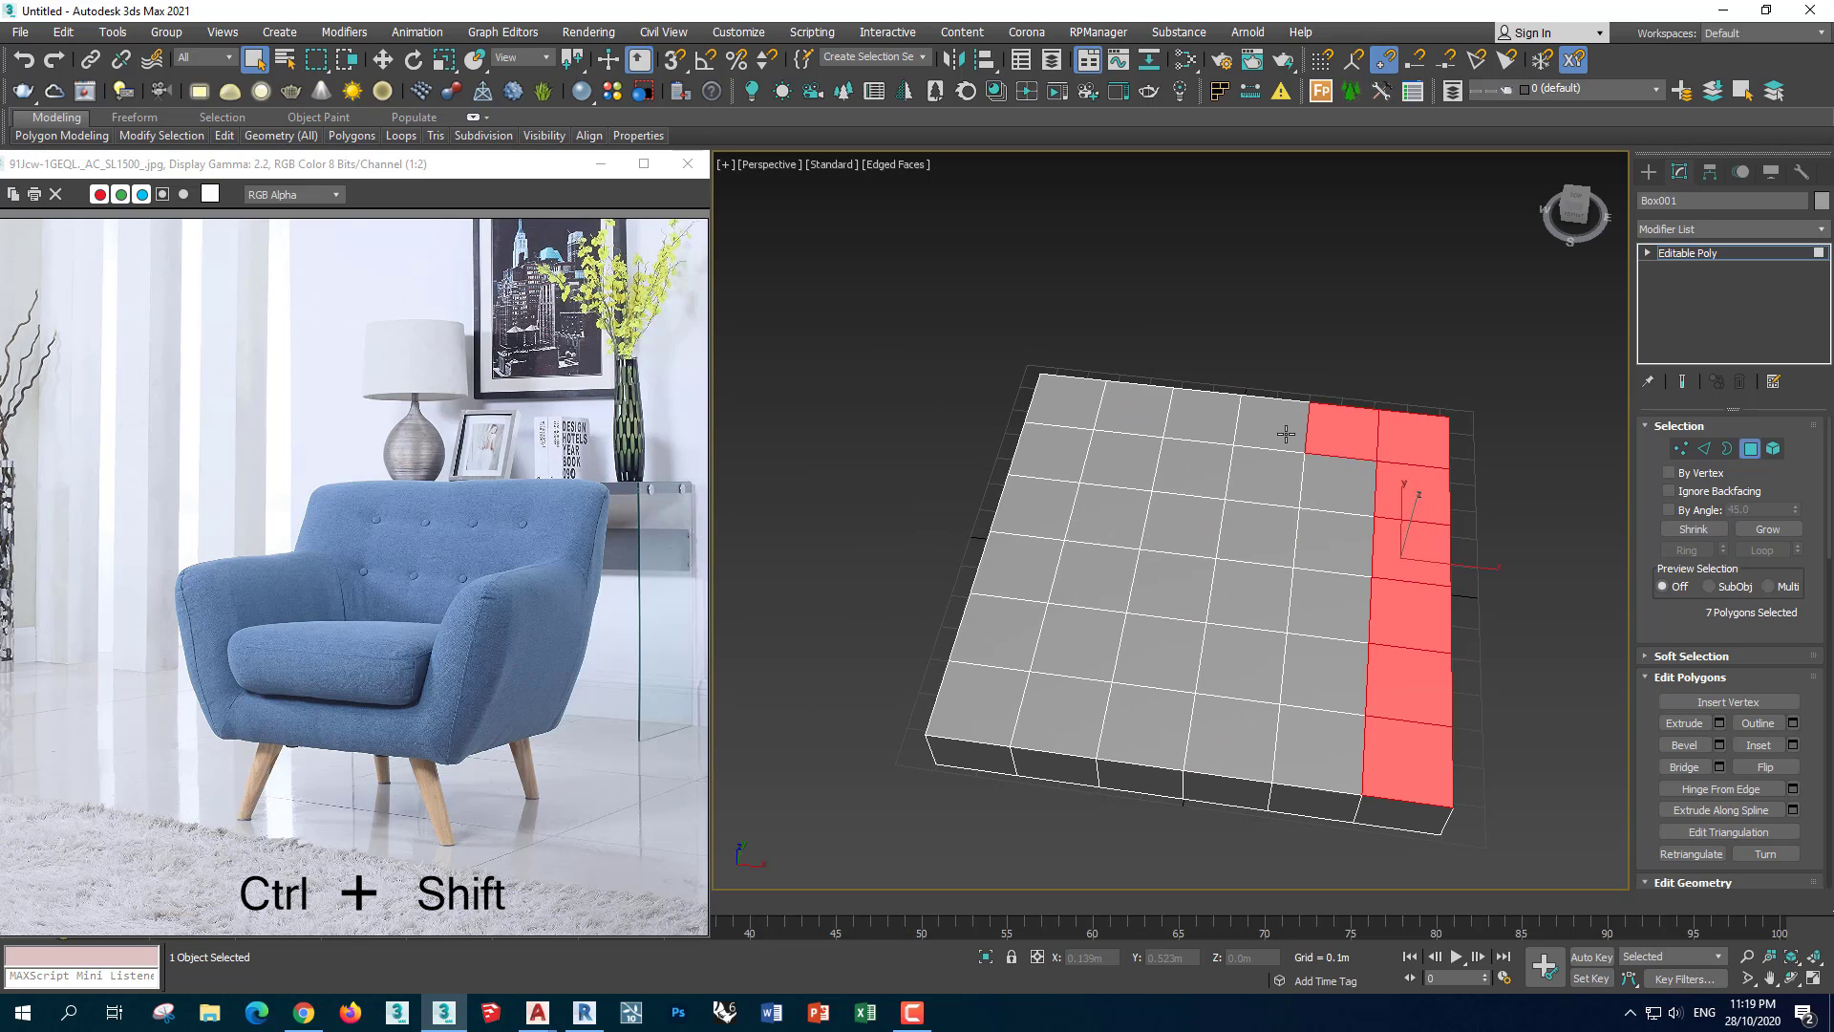
{"action": "left_click", "coordinate": [1068, 415], "text": "ctrl+shift"}
{"action": "left_click", "coordinate": [970, 707], "text": "ctrl+shift"}
{"action": "left_click", "coordinate": [1404, 765], "text": "ctrl+shift"}
{"action": "mouse_move", "coordinate": [1404, 764]}
{"action": "middle_mouse_down", "text": "alt"}
{"action": "mouse_move", "coordinate": [1244, 660]}
{"action": "mouse_move", "coordinate": [1103, 683]}
{"action": "middle_mouse_up", "text": "alt"}
Move the border polygons up on Z to extrude them into walls
{"action": "key", "text": "w"}
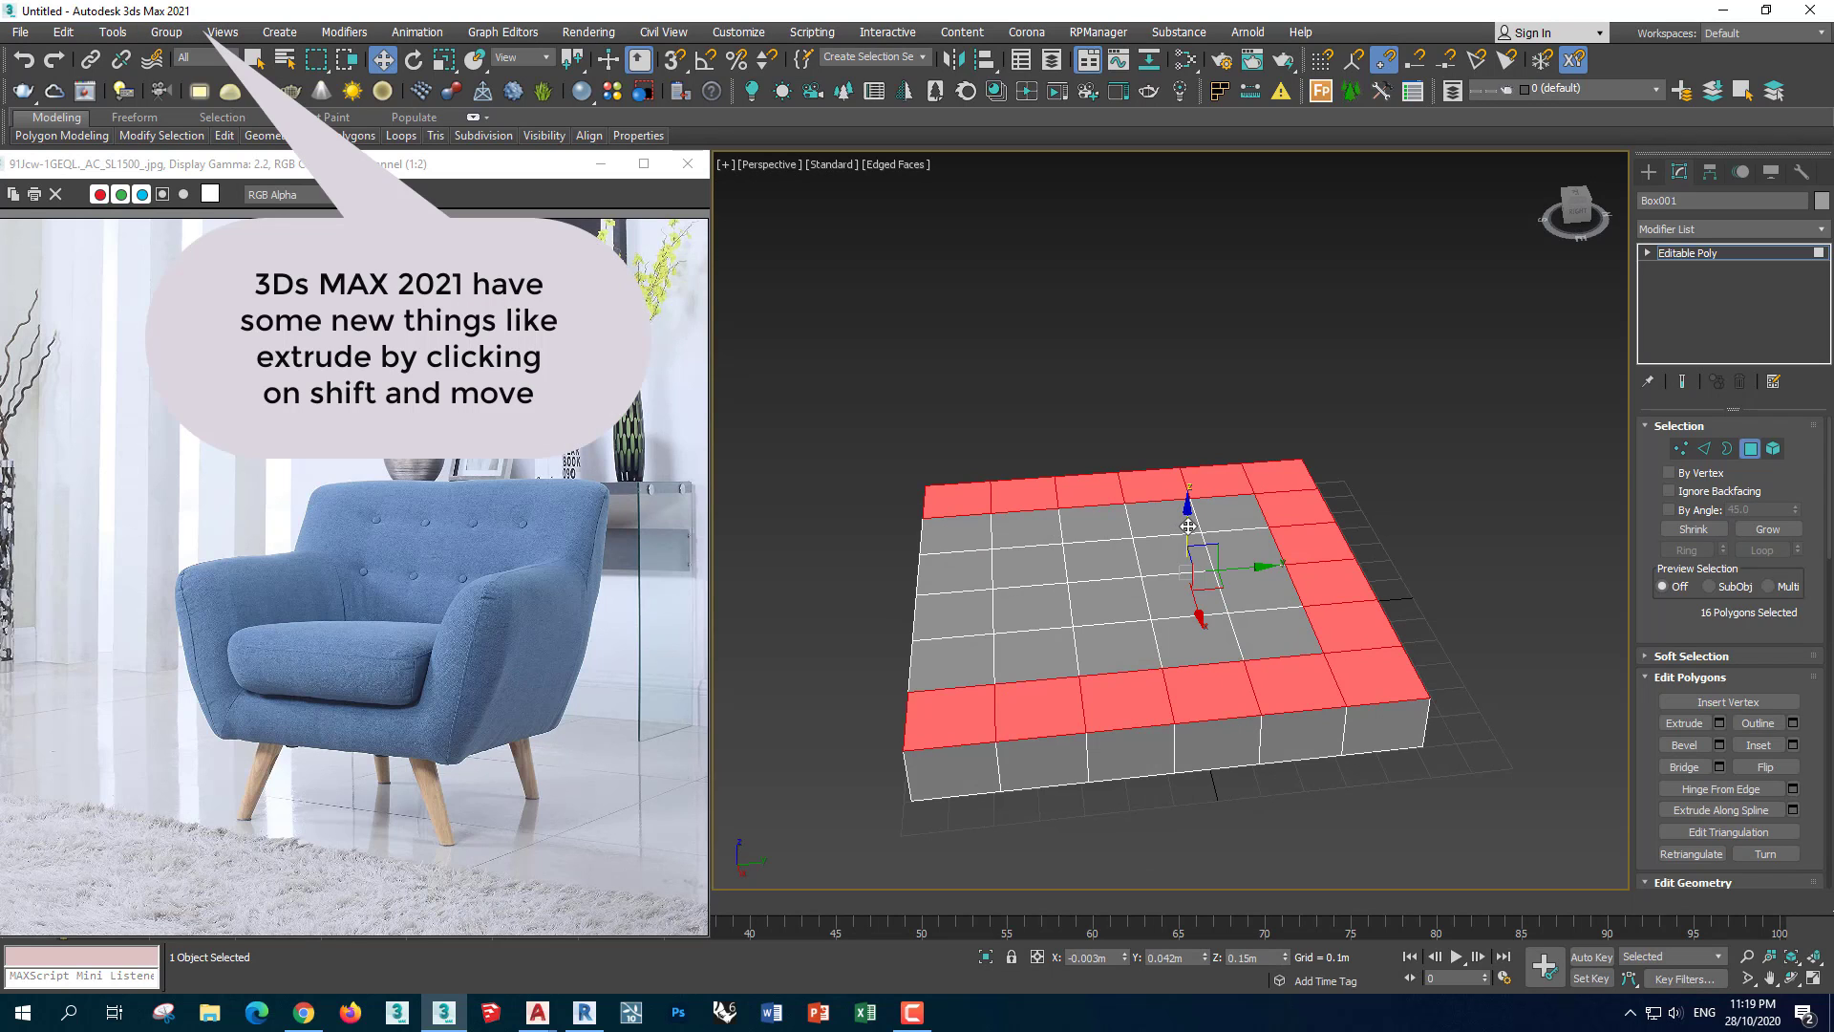
{"action": "middle_click_drag", "start_coordinate": [1155, 554], "coordinate": [1203, 531]}
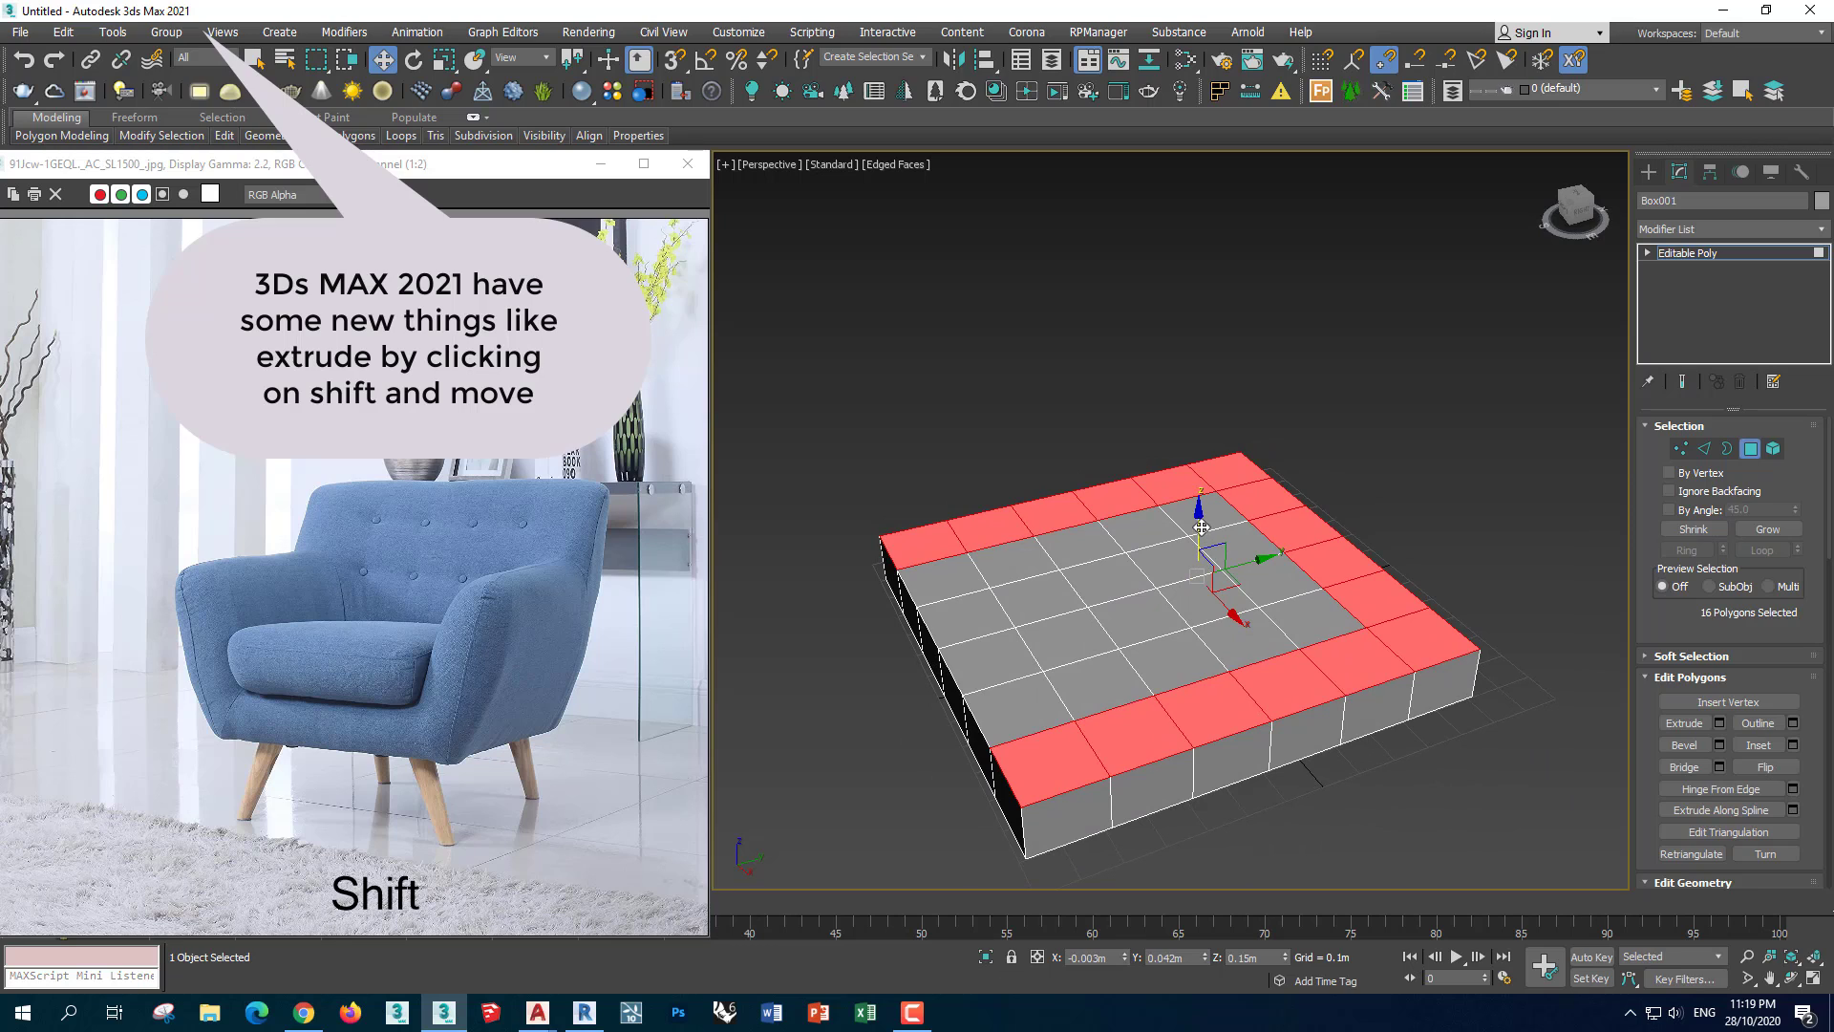
{"action": "left_click_drag", "start_coordinate": [1202, 528], "coordinate": [1205, 431], "text": "shift"}
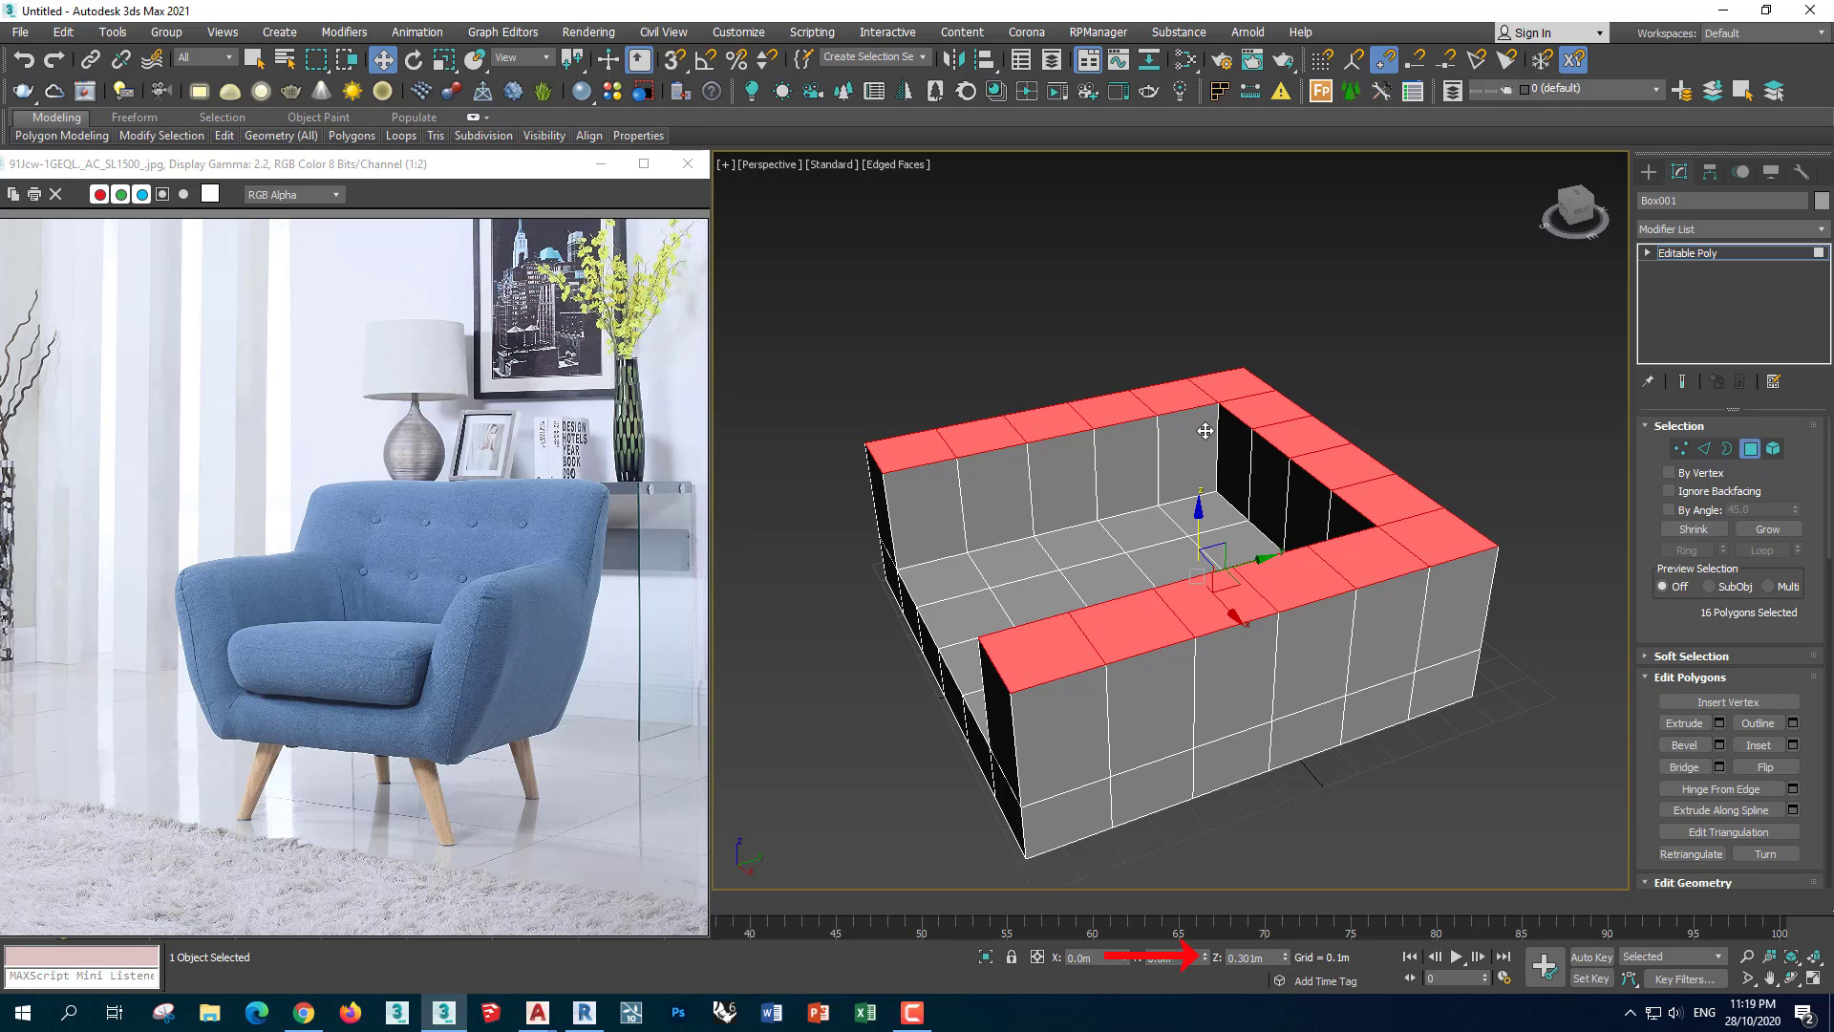
Raise the six back-strip polygons higher to form a taller backrest
{"action": "middle_click_drag", "start_coordinate": [1069, 617], "coordinate": [837, 358], "text": "alt"}
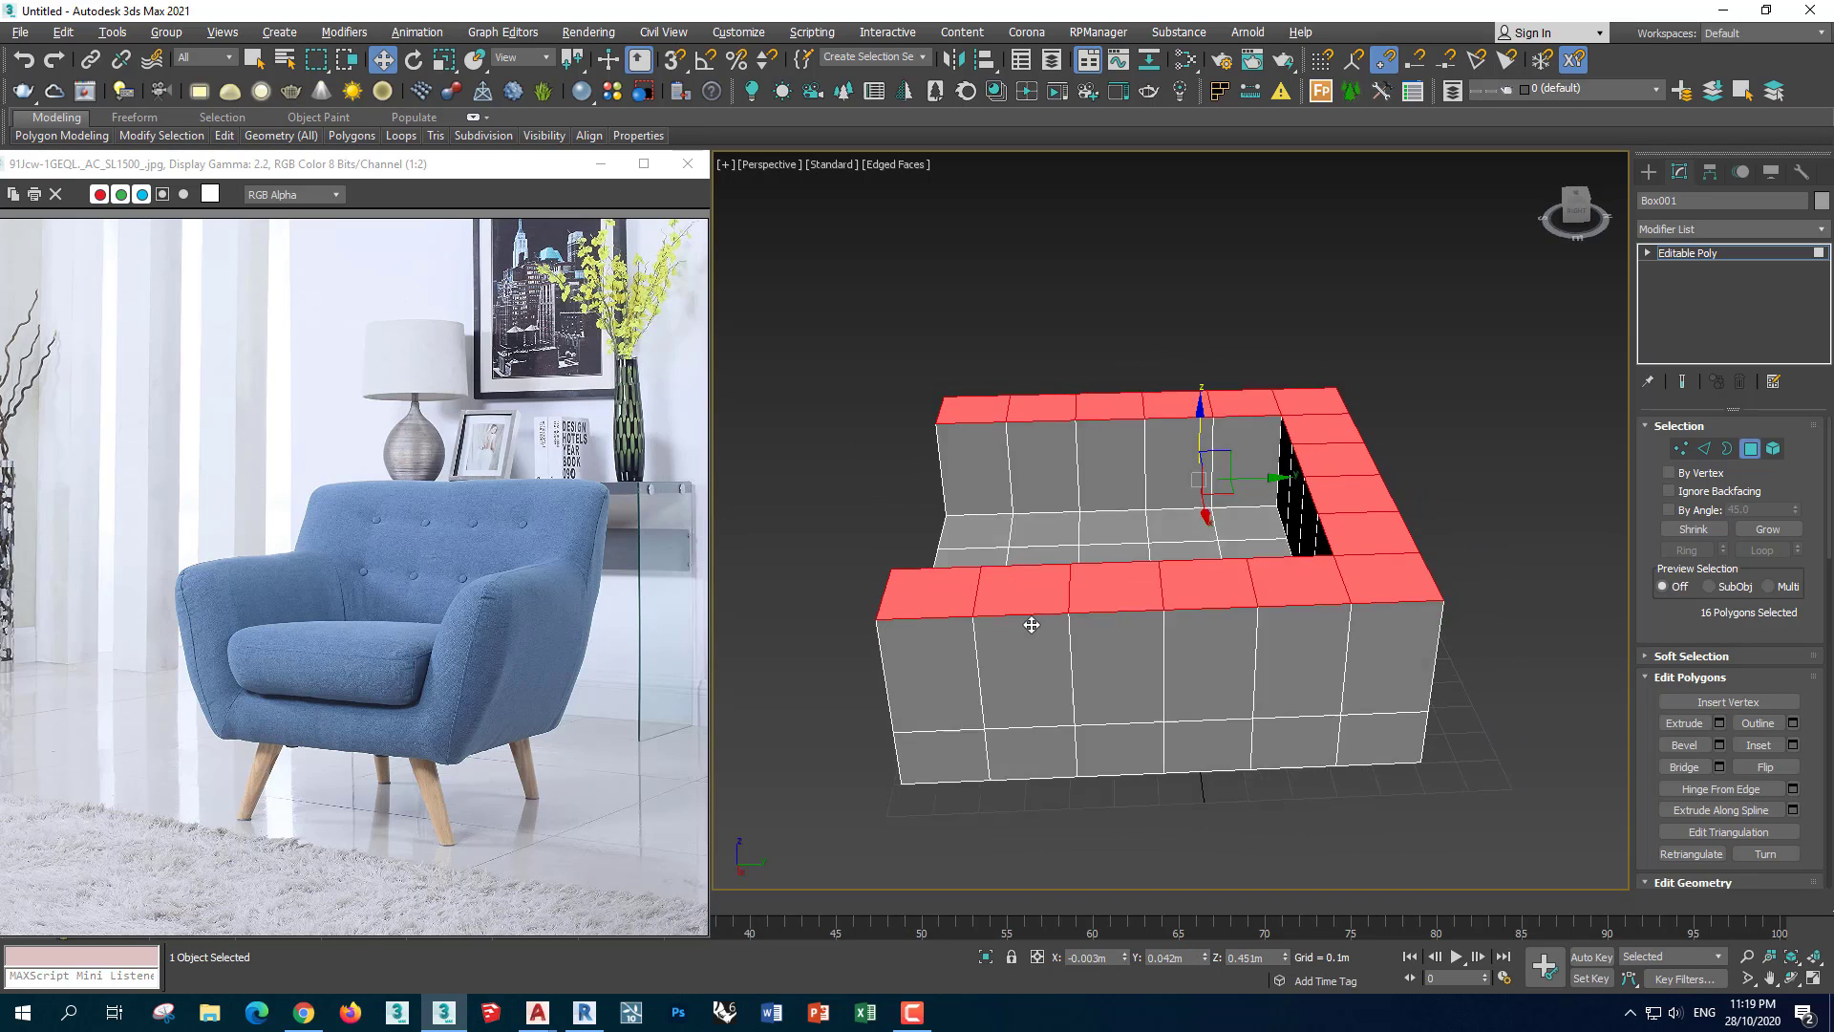
{"action": "left_click_drag", "start_coordinate": [1234, 733], "coordinate": [1229, 726], "text": "alt"}
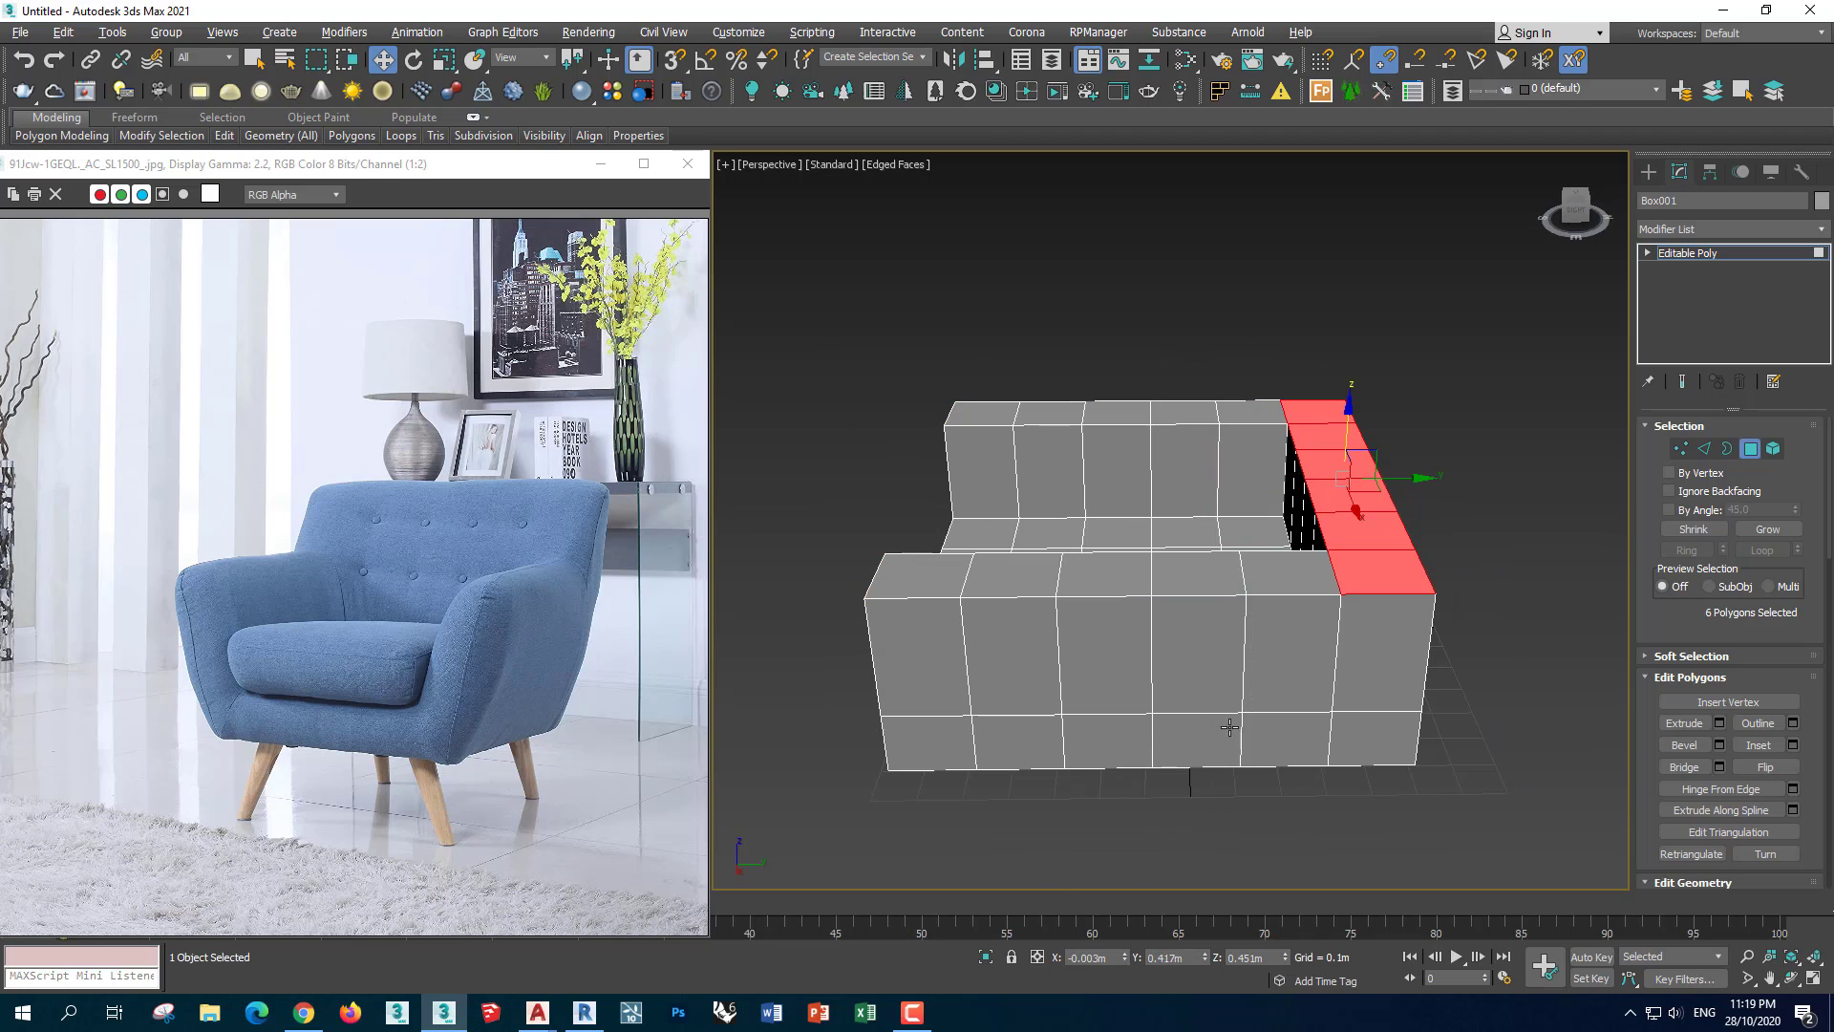
{"action": "middle_click_drag", "start_coordinate": [1005, 657], "coordinate": [1173, 531], "text": "alt"}
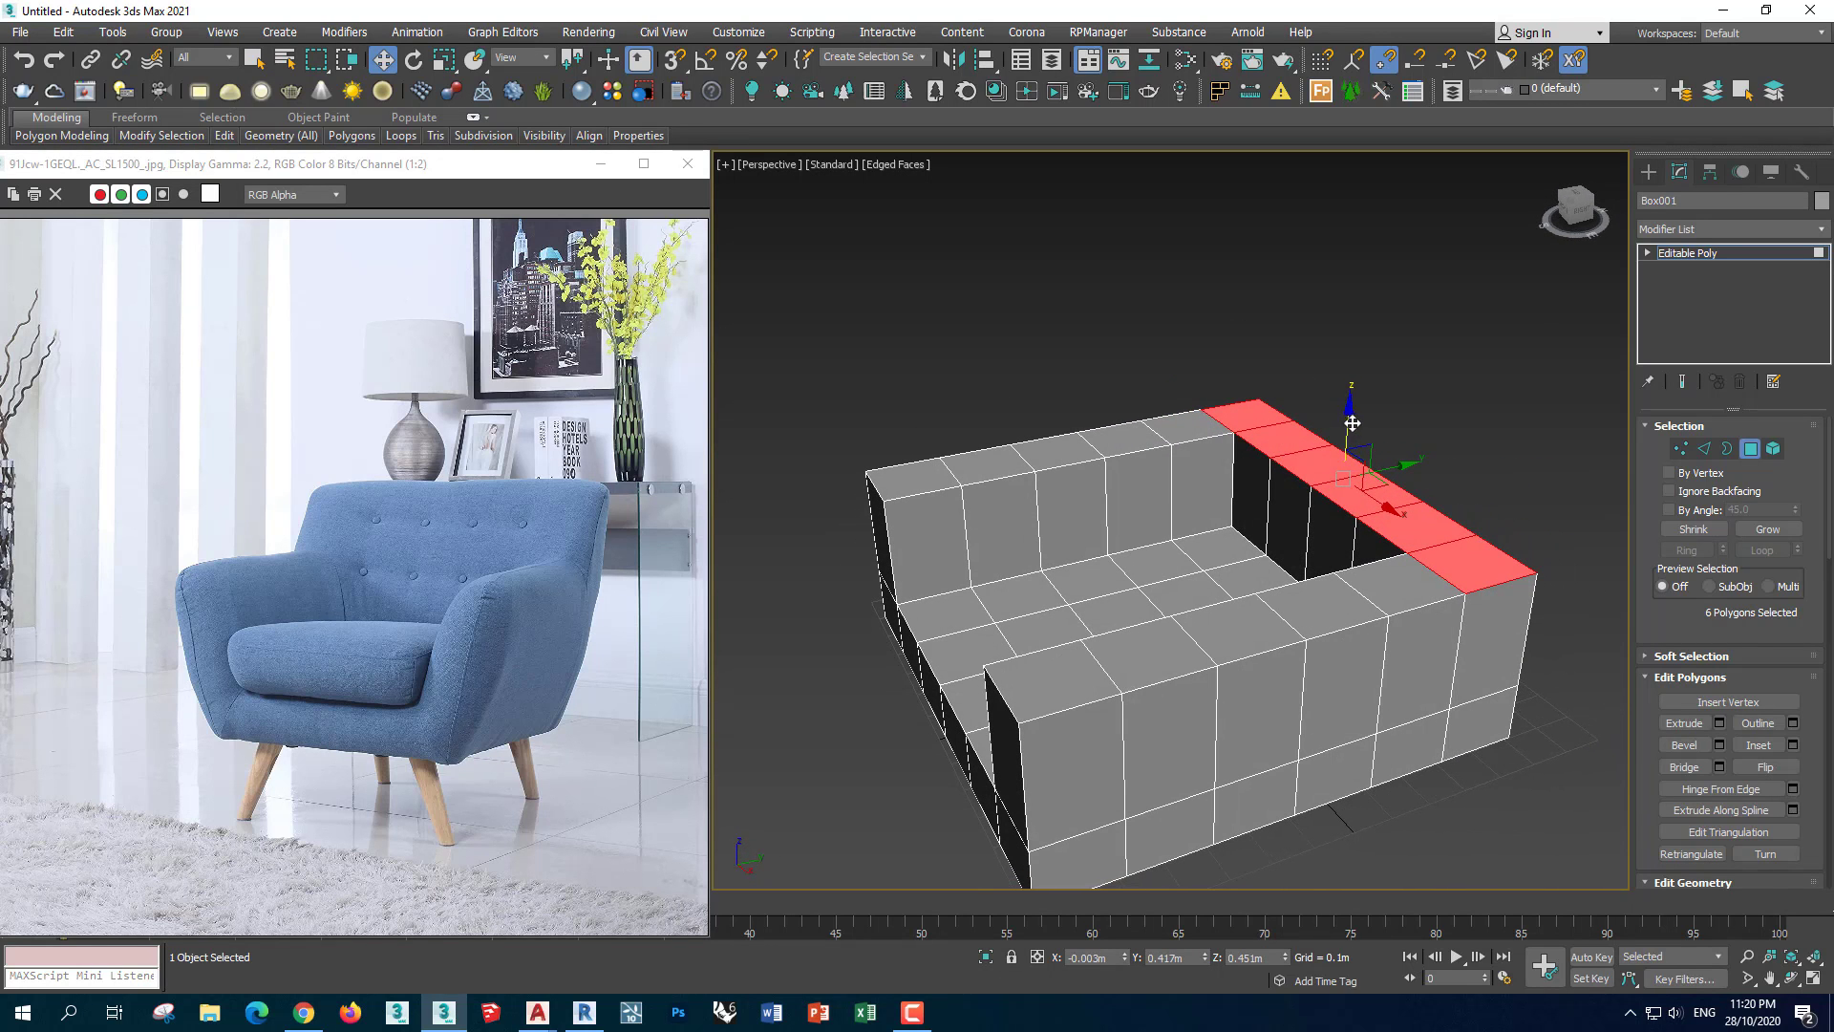
{"action": "left_click_drag", "start_coordinate": [1344, 423], "coordinate": [1347, 311], "text": "shift"}
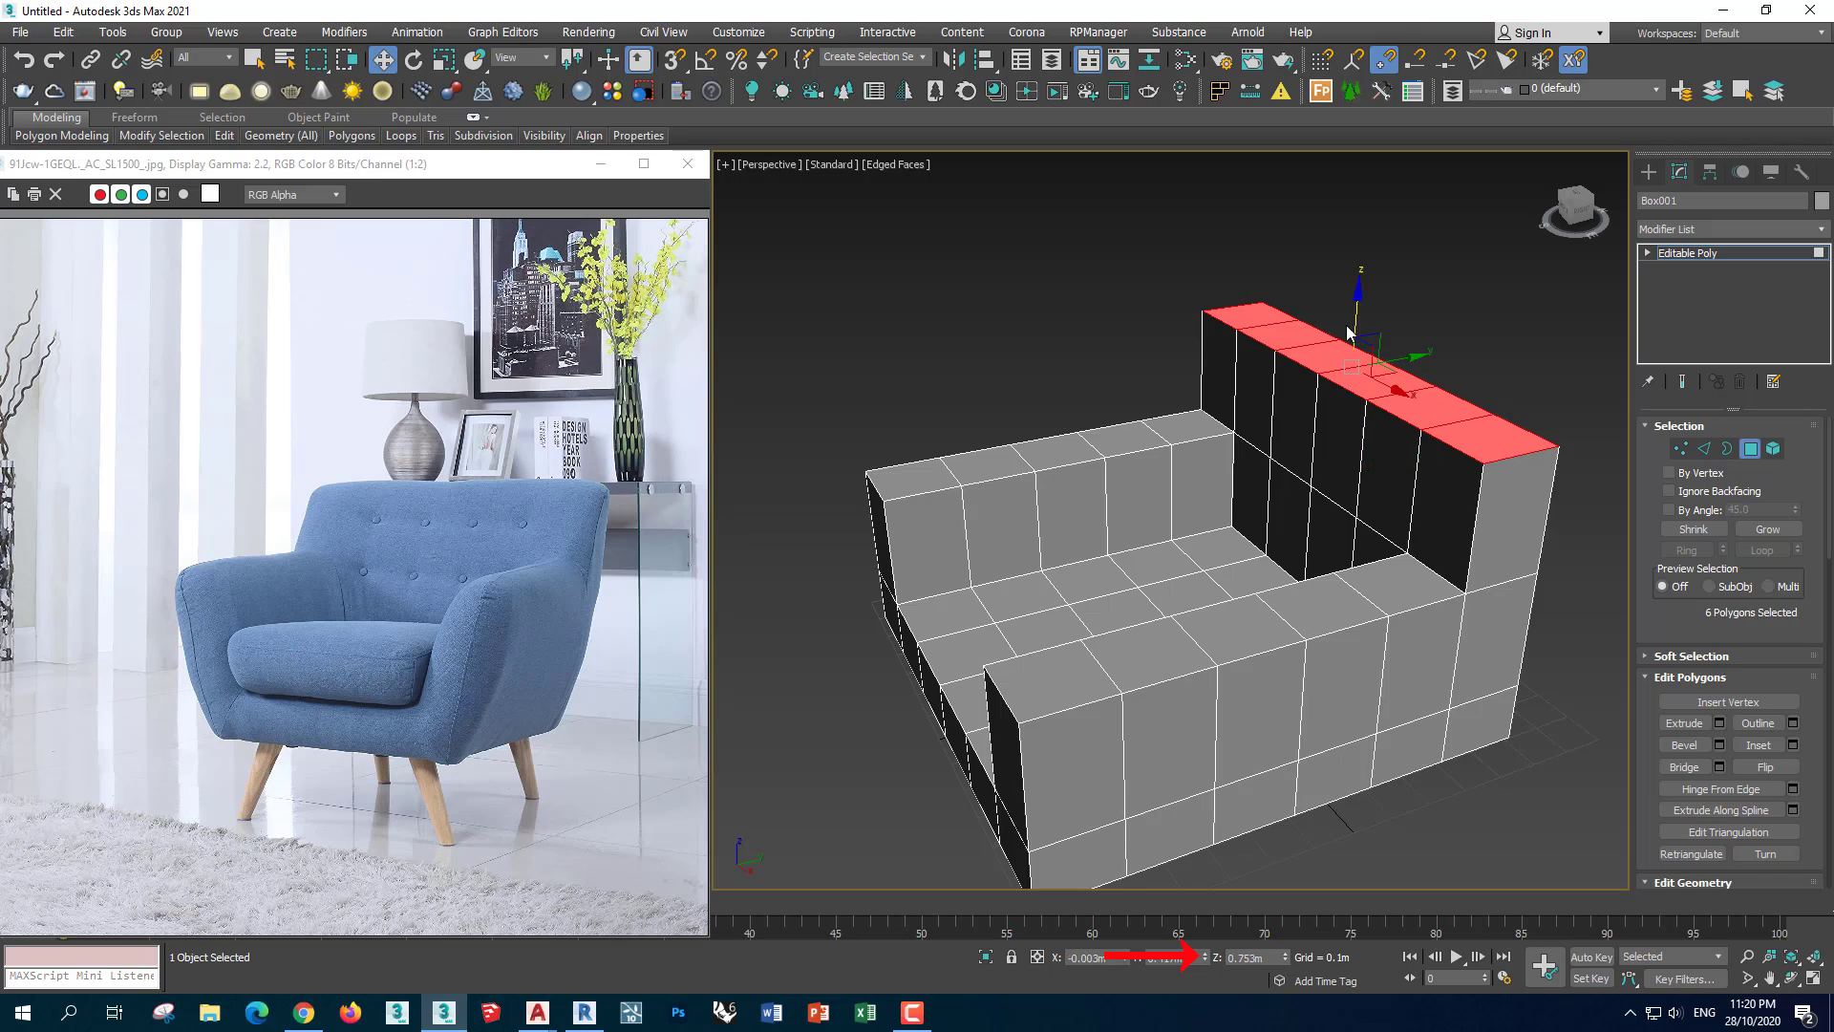
{"action": "scroll", "coordinate": [1204, 497], "scroll_direction": "down", "scroll_amount": 3}
{"action": "middle_click_drag", "start_coordinate": [1203, 497], "coordinate": [1237, 561], "text": "alt"}
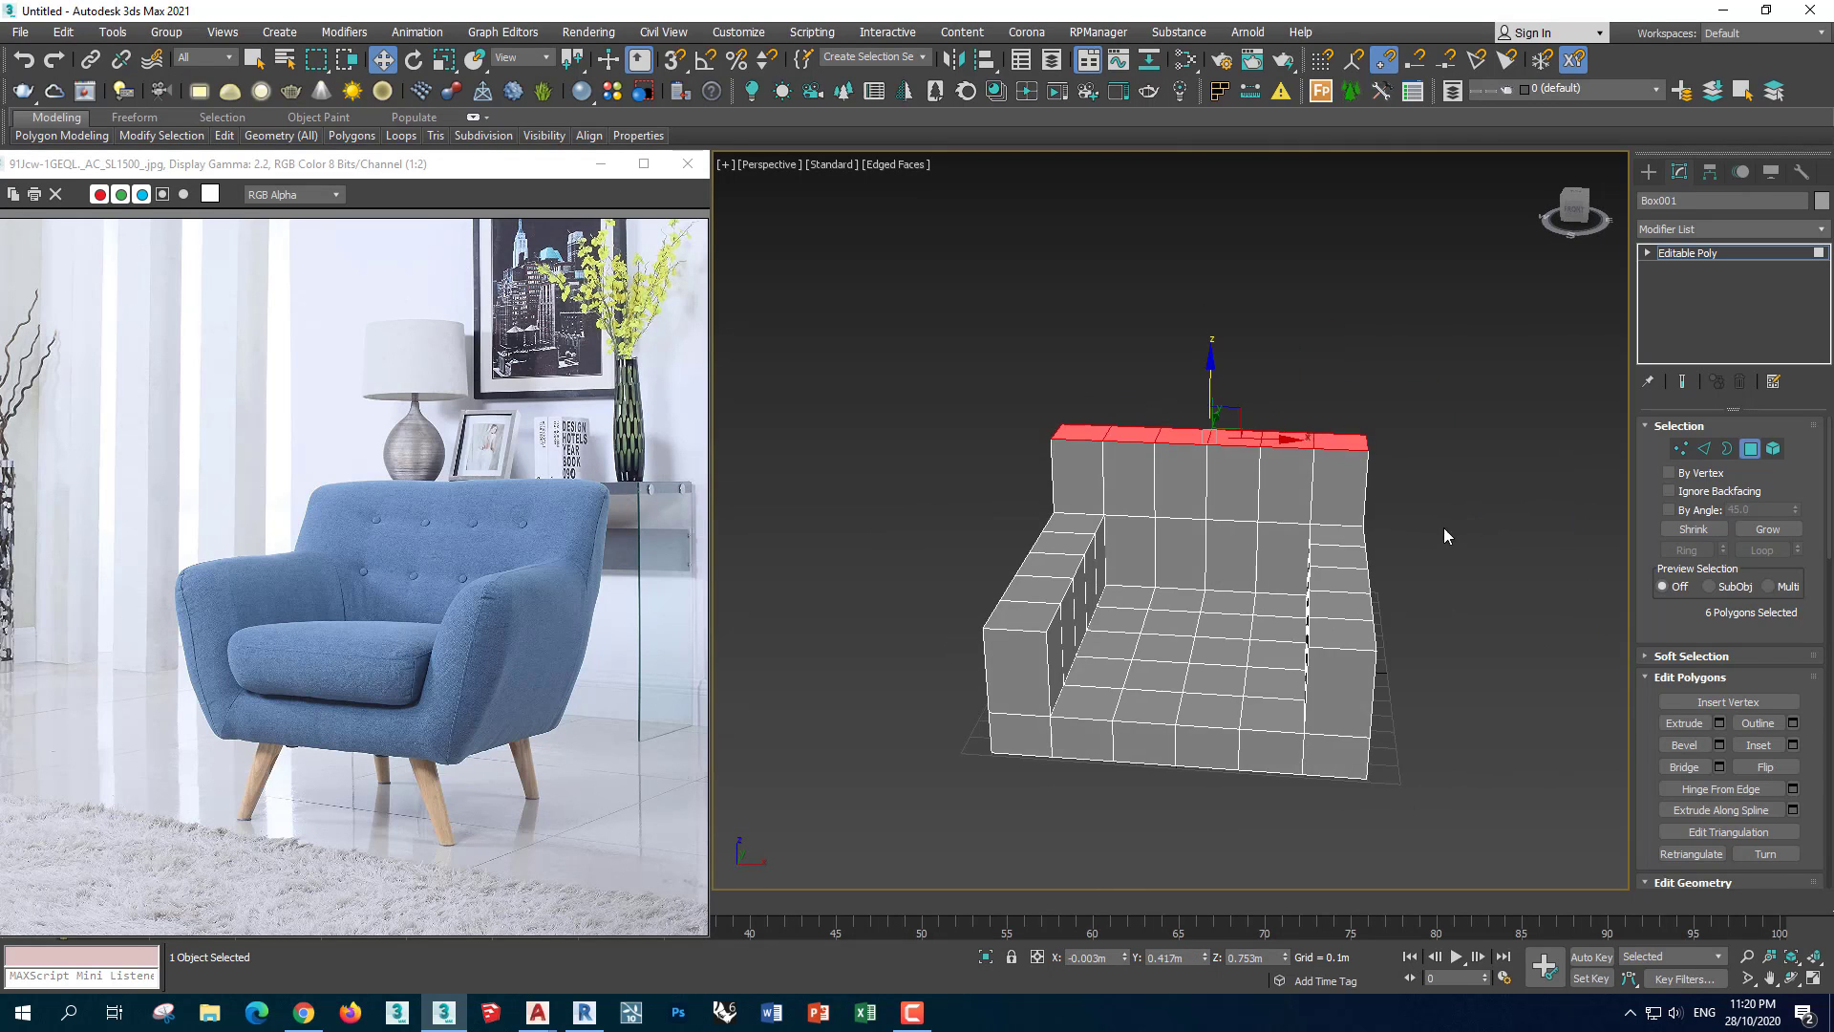
{"action": "middle_click_drag", "start_coordinate": [1442, 527], "coordinate": [1528, 429], "text": "alt"}
{"action": "left_click", "coordinate": [1696, 251]}
Add a TurboSmooth modifier to the armchair shell
{"action": "left_click", "coordinate": [1689, 228]}
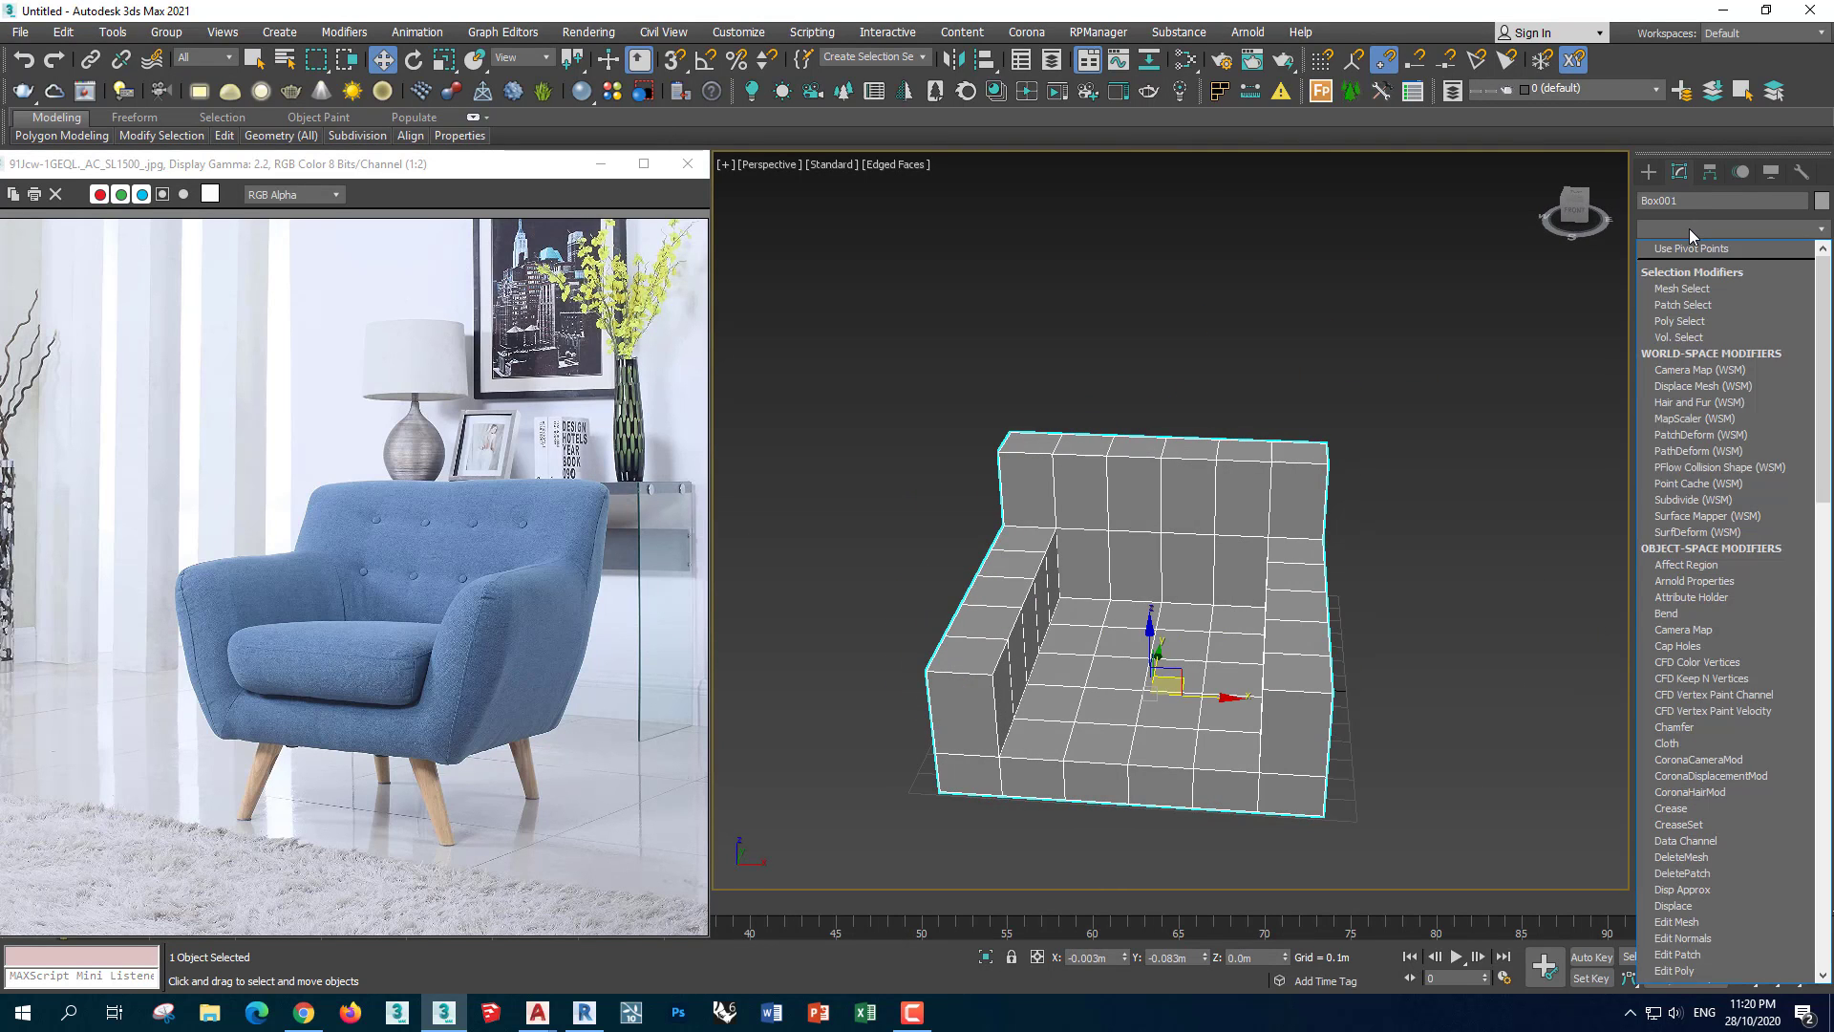
{"action": "type", "text": "turbo"}
{"action": "key", "text": "Return"}
{"action": "middle_click_drag", "start_coordinate": [1146, 659], "coordinate": [1215, 682], "text": "alt"}
With Show End Result on, select the six top back polygons and scale them slightly wider
{"action": "left_click", "coordinate": [1647, 270]}
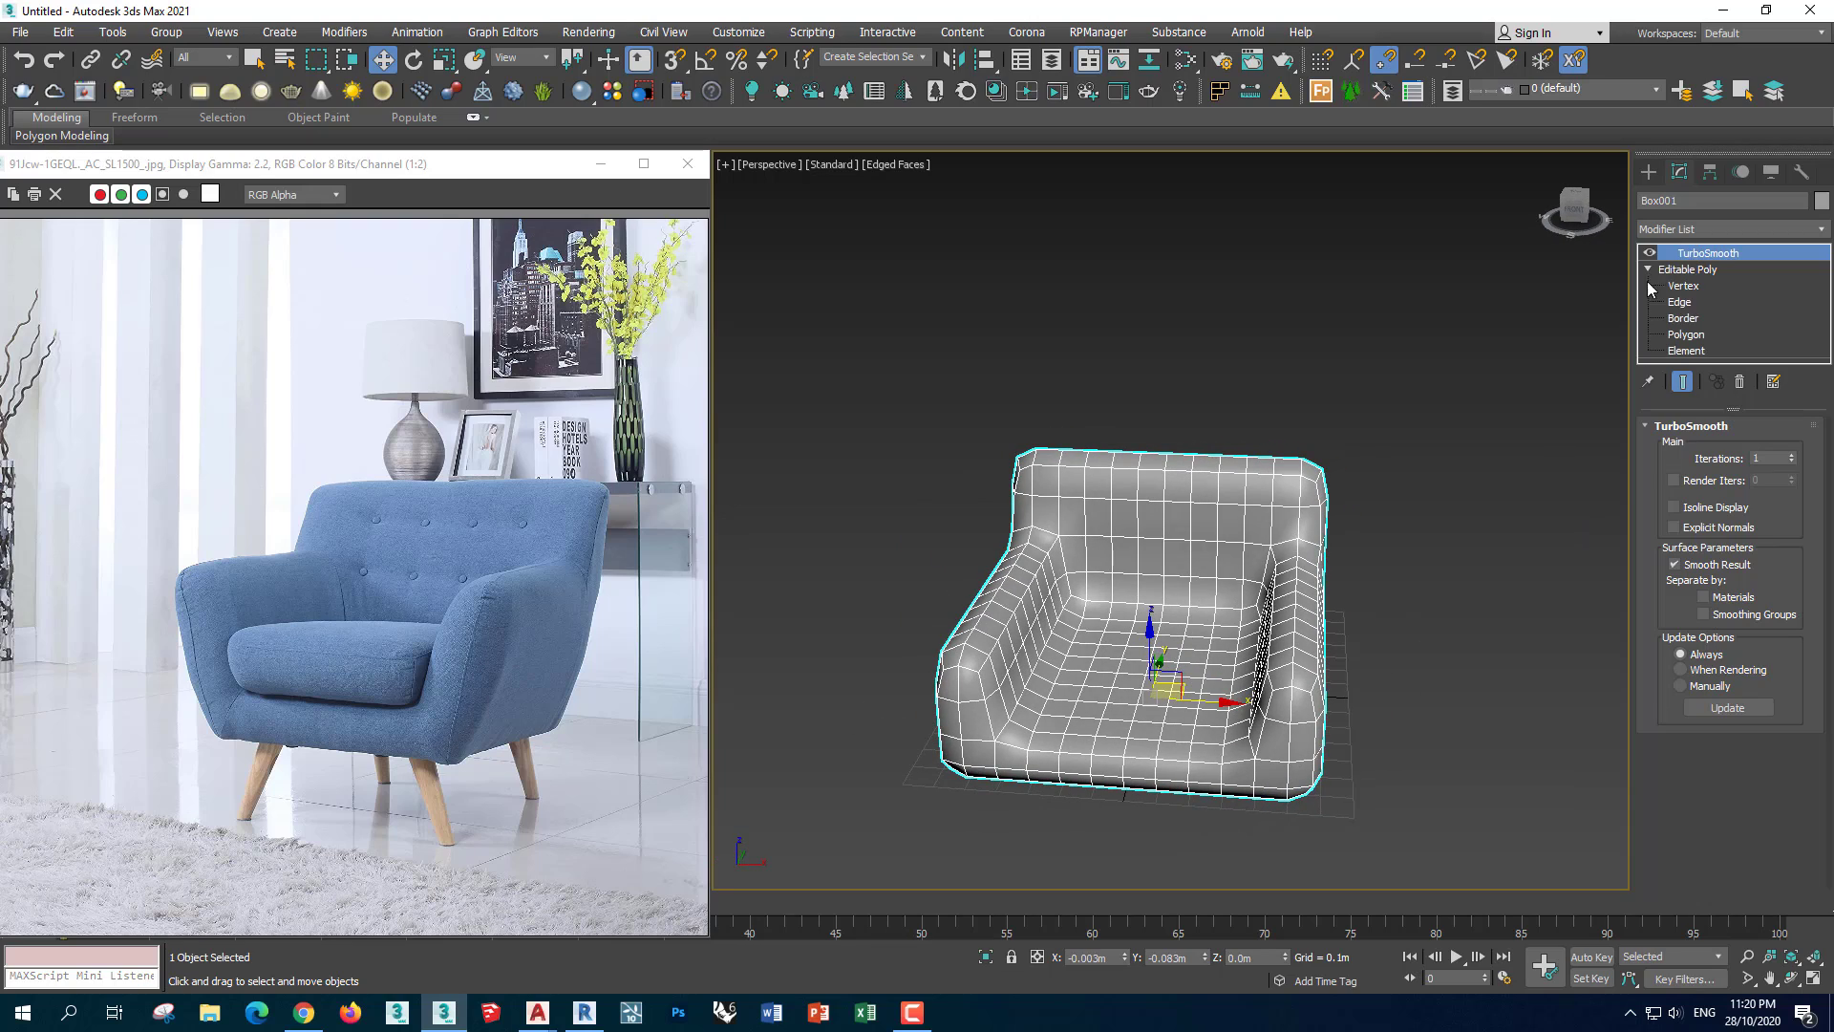
{"action": "left_click", "coordinate": [1688, 334]}
{"action": "left_click", "coordinate": [1682, 382]}
{"action": "scroll", "coordinate": [1147, 621], "scroll_direction": "up", "scroll_amount": 3}
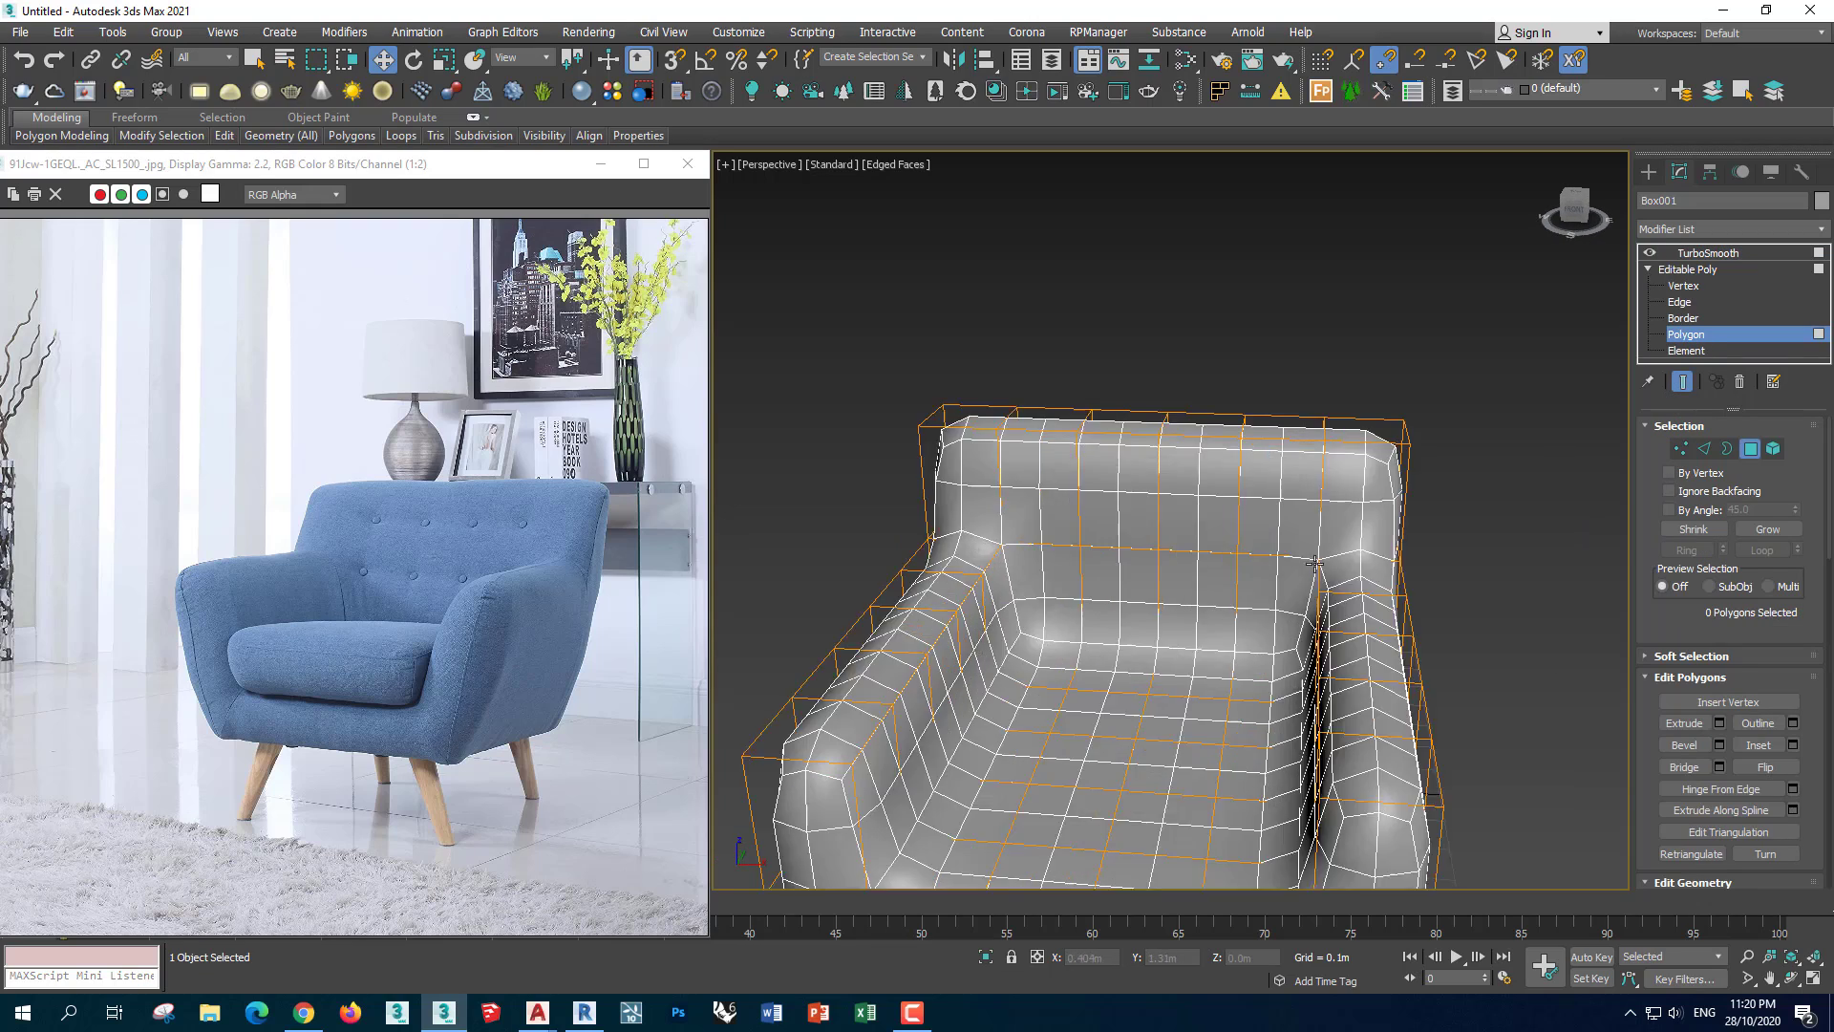
{"action": "middle_click_drag", "start_coordinate": [1146, 621], "coordinate": [1242, 574], "text": "alt"}
{"action": "left_click", "coordinate": [1474, 553]}
{"action": "left_click", "coordinate": [1412, 504], "text": "shift"}
{"action": "left_click", "coordinate": [1183, 367], "text": "ctrl"}
{"action": "mouse_move", "coordinate": [1183, 367]}
{"action": "middle_mouse_down", "text": "alt"}
{"action": "mouse_move", "coordinate": [1027, 563]}
{"action": "mouse_move", "coordinate": [1242, 535]}
{"action": "middle_mouse_up", "text": "alt"}
{"action": "key", "text": "r"}
{"action": "left_click_drag", "start_coordinate": [1351, 503], "coordinate": [1369, 475]}
Select both armrest top strips and scale them outward along X
{"action": "key", "text": "w"}
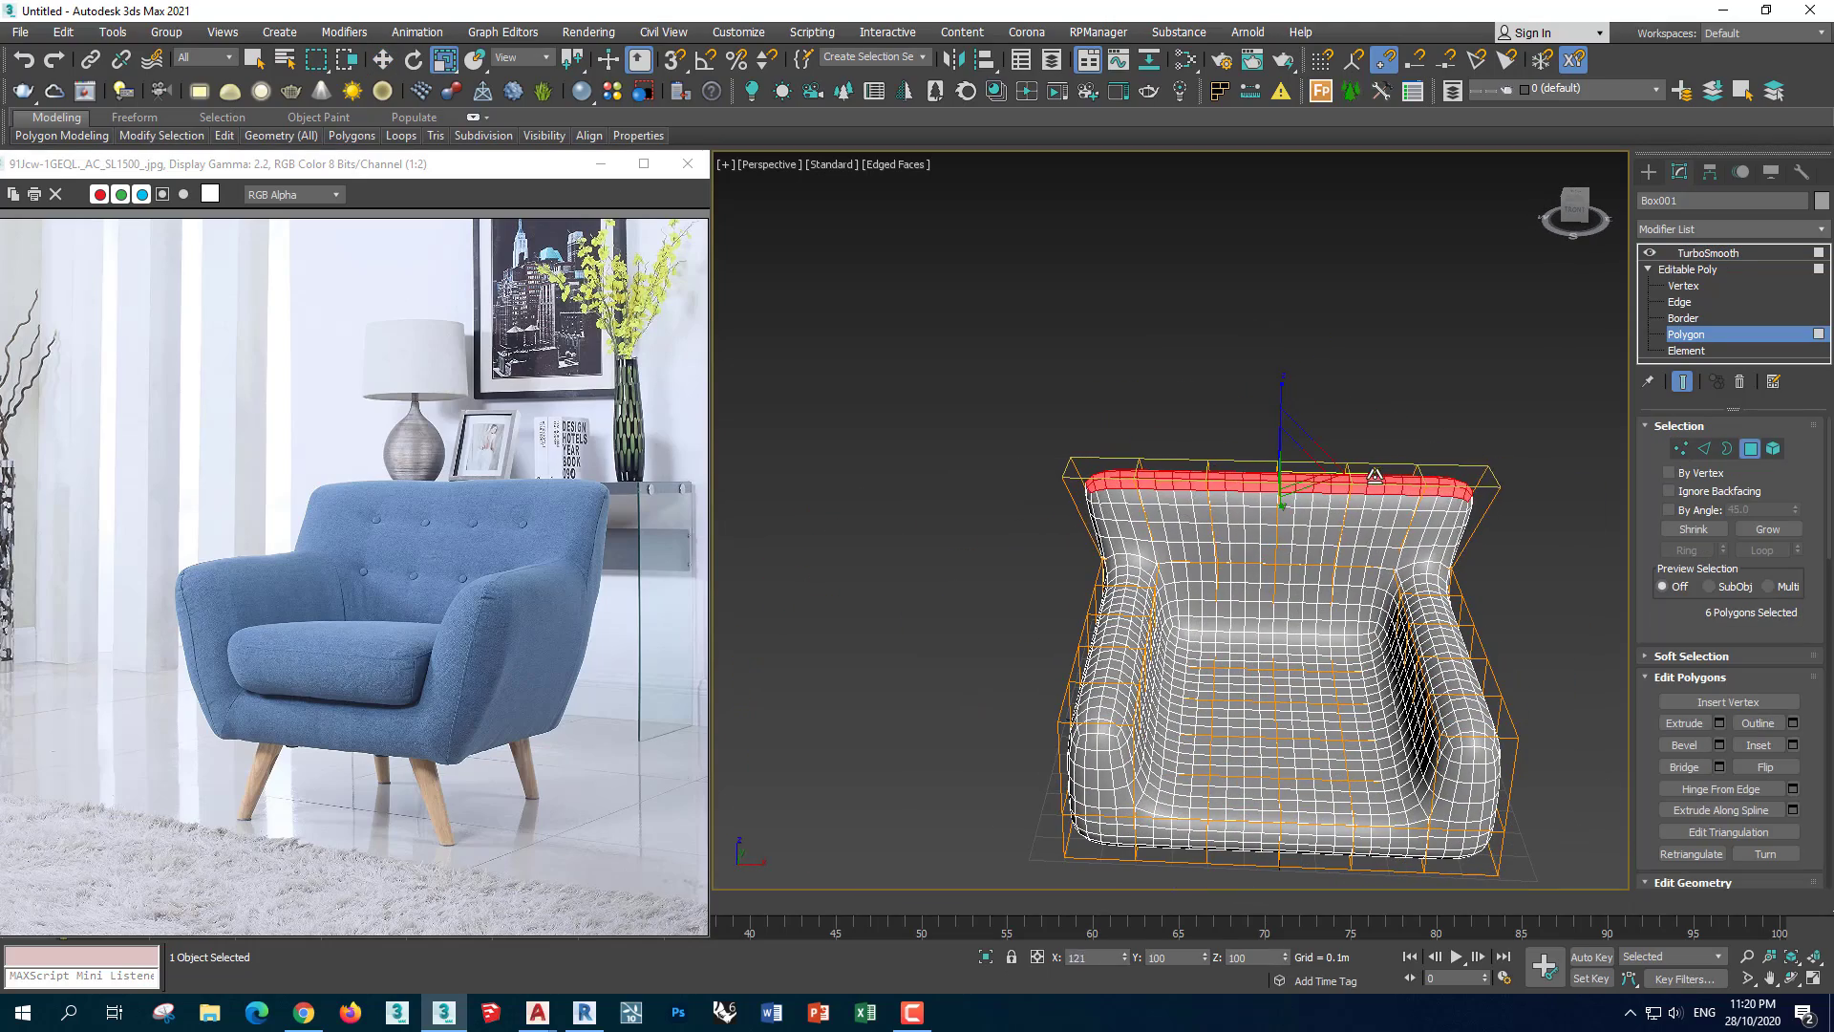
{"action": "mouse_move", "coordinate": [1368, 475]}
{"action": "middle_mouse_down", "text": "alt"}
{"action": "mouse_move", "coordinate": [1372, 459]}
{"action": "mouse_move", "coordinate": [1347, 645]}
{"action": "mouse_move", "coordinate": [1112, 573]}
{"action": "middle_mouse_up", "text": "alt"}
{"action": "left_click", "coordinate": [1347, 645]}
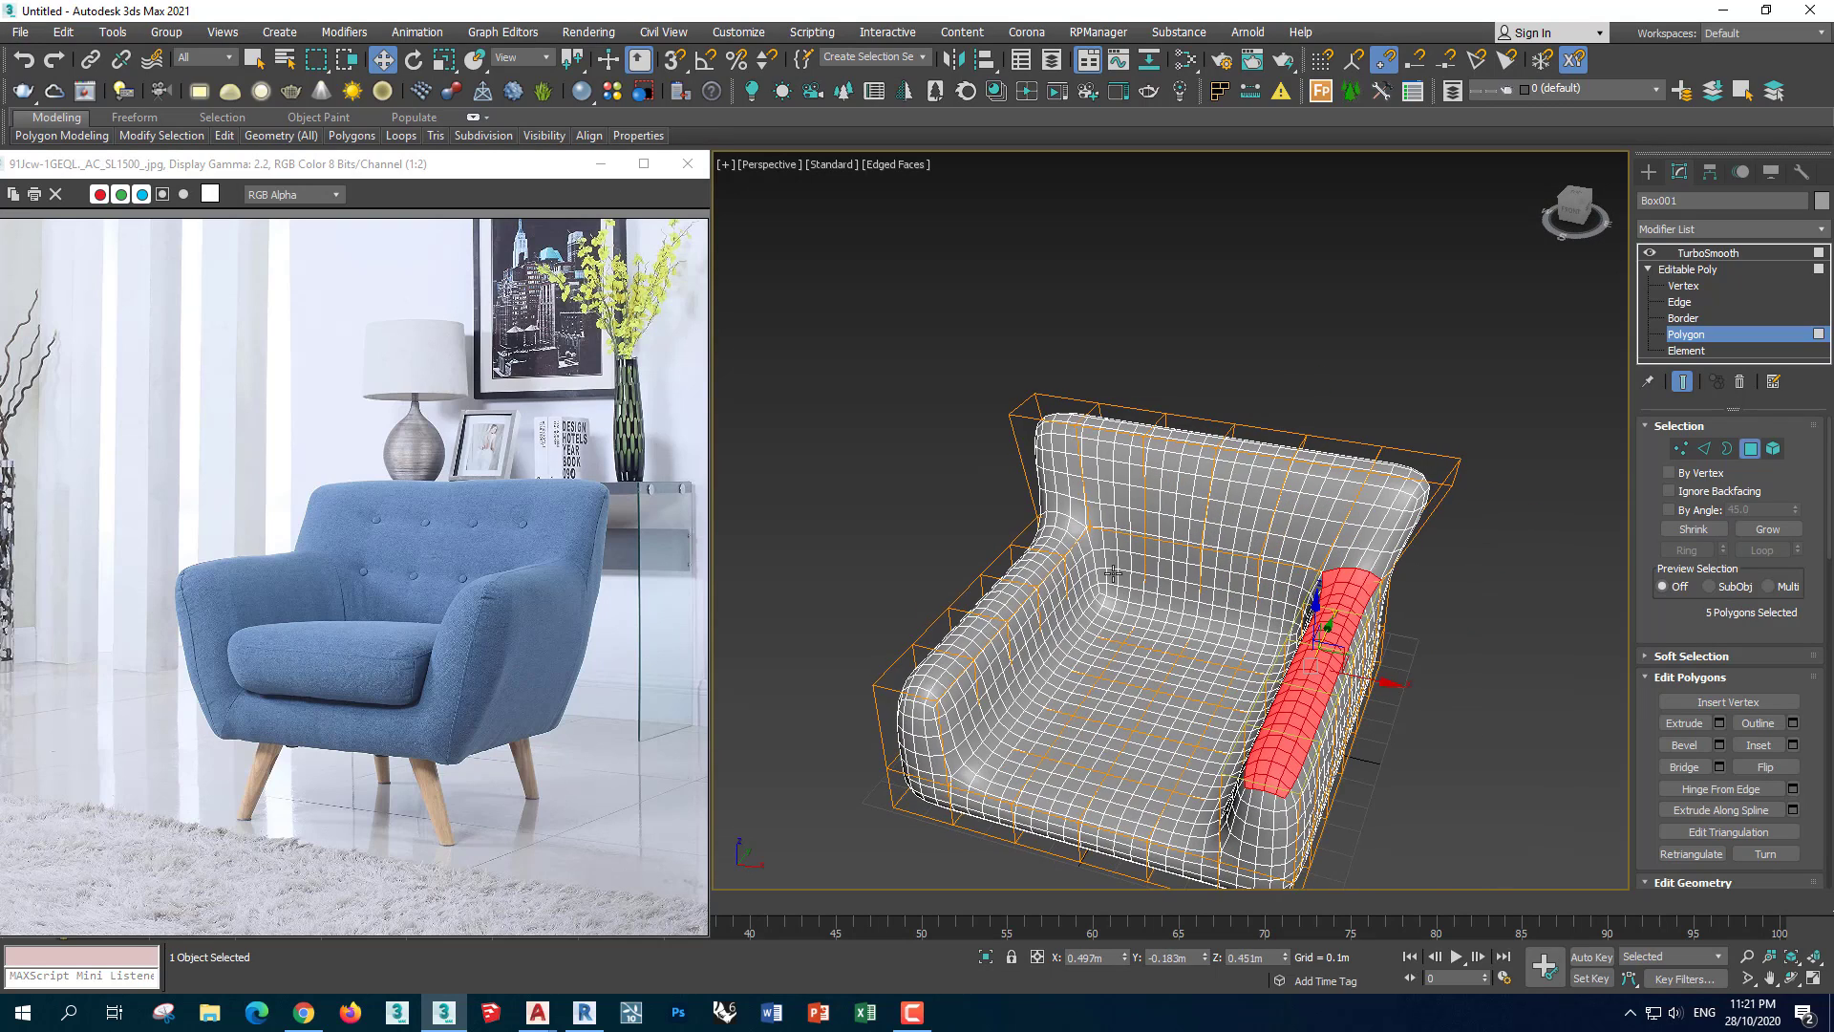
{"action": "left_click", "coordinate": [962, 641], "text": "ctrl"}
{"action": "middle_click_drag", "start_coordinate": [961, 641], "coordinate": [980, 702], "text": "alt"}
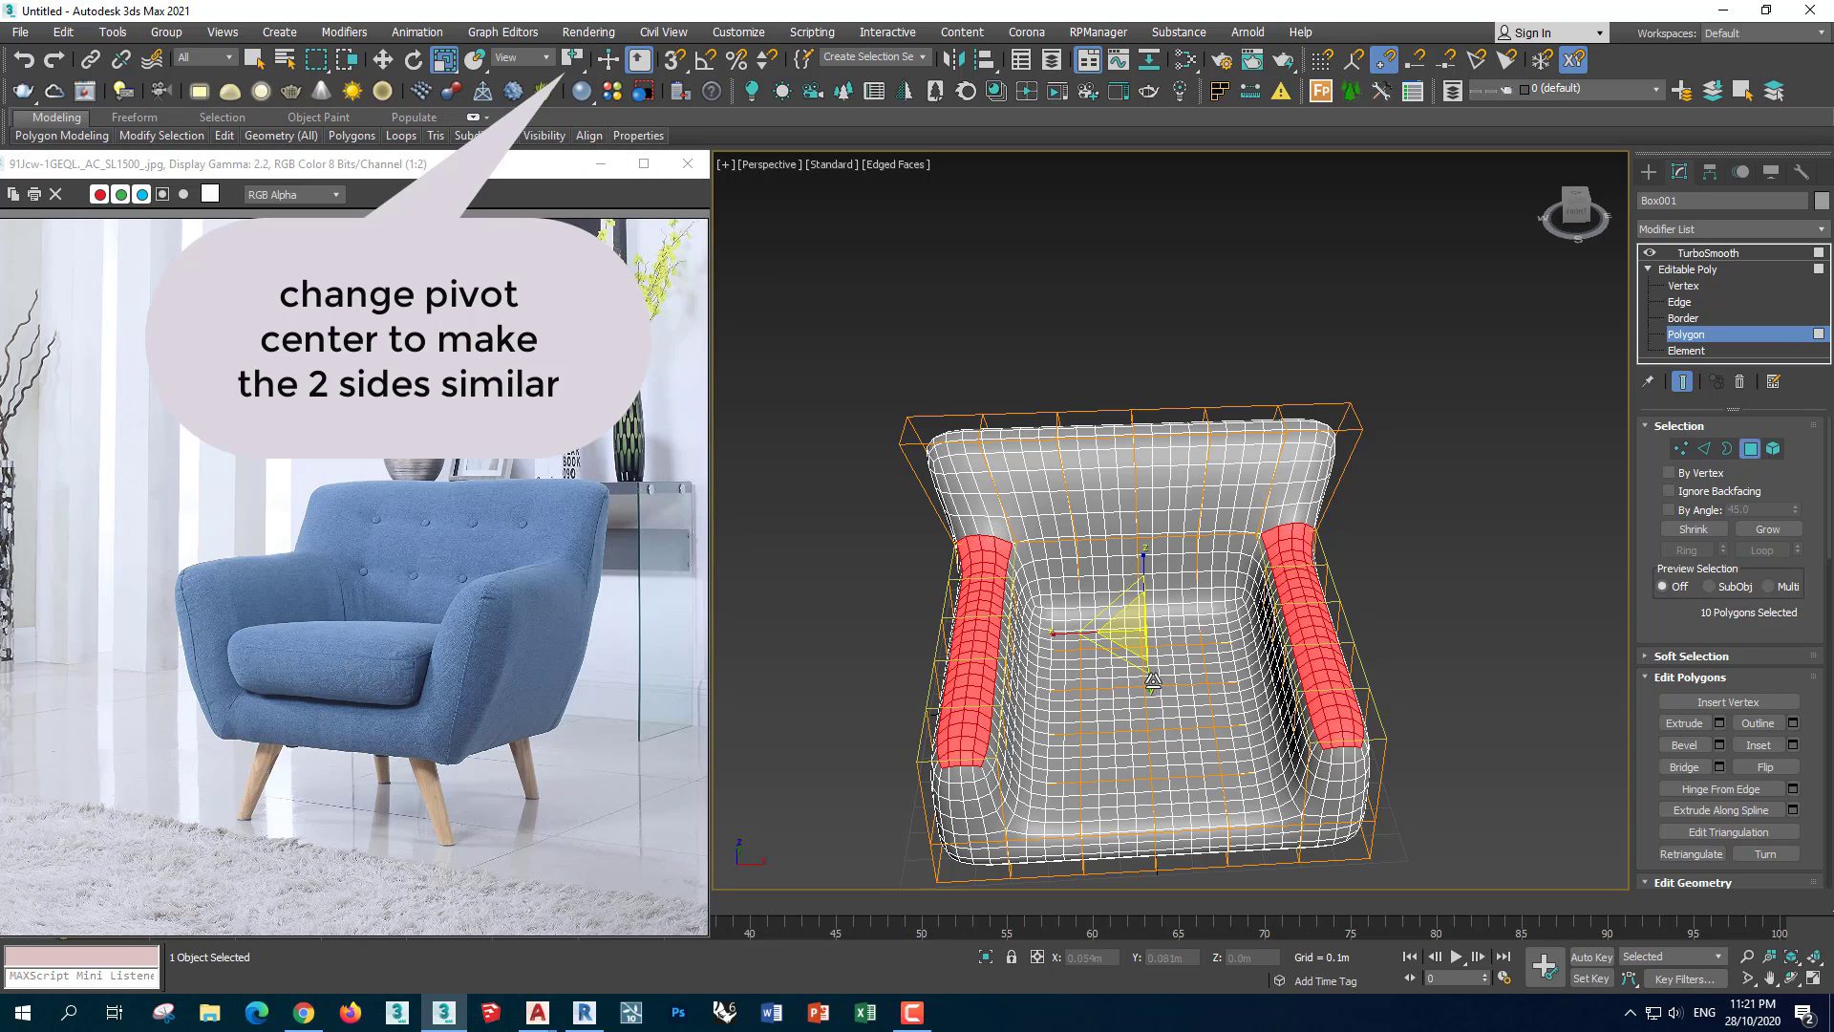
{"action": "left_click_drag", "start_coordinate": [1068, 635], "coordinate": [1063, 634]}
{"action": "mouse_move", "coordinate": [1063, 634]}
{"action": "middle_mouse_down", "text": "alt"}
{"action": "mouse_move", "coordinate": [1150, 636]}
{"action": "mouse_move", "coordinate": [1173, 670]}
{"action": "mouse_move", "coordinate": [1111, 527]}
{"action": "mouse_move", "coordinate": [1242, 573]}
{"action": "middle_mouse_up", "text": "alt"}
Toggle TurboSmooth to inspect the cage, set iterations to 1, and return to Polygon level
{"action": "left_click", "coordinate": [1751, 448]}
{"action": "left_click", "coordinate": [1708, 252]}
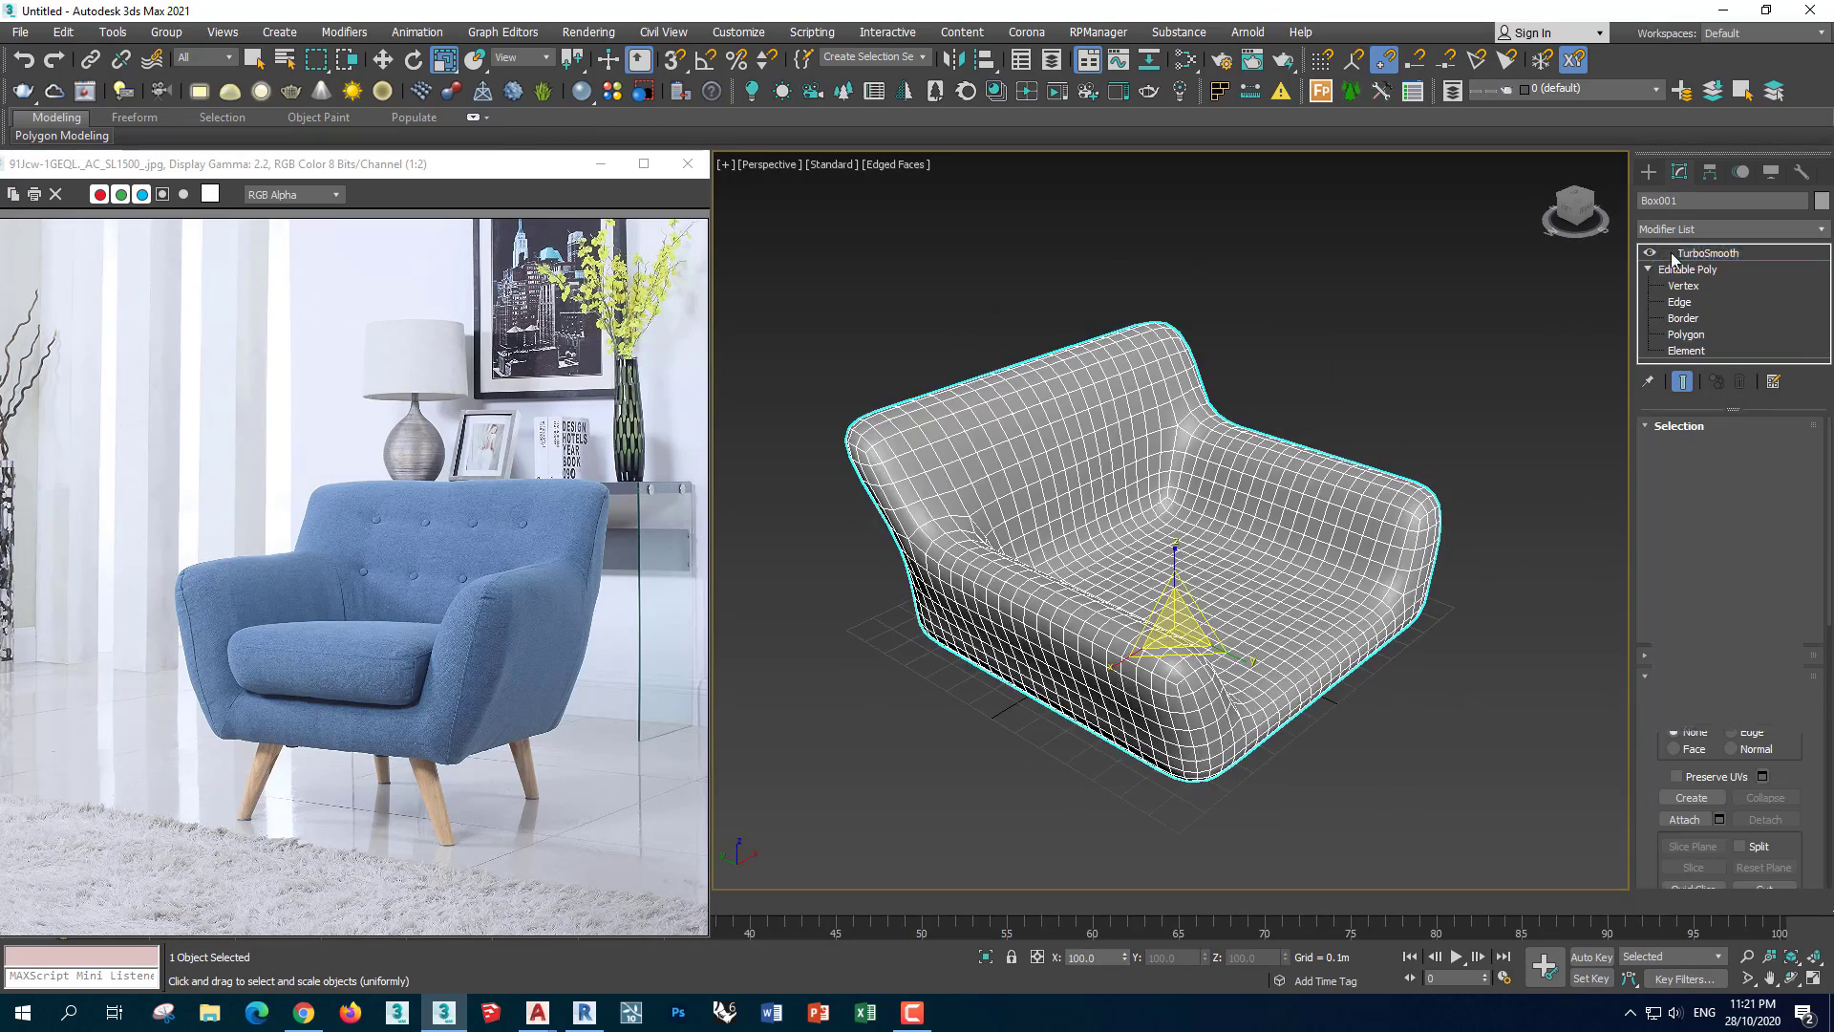
{"action": "left_click", "coordinate": [1650, 252]}
{"action": "mouse_move", "coordinate": [1405, 578]}
{"action": "middle_mouse_down", "text": "alt"}
{"action": "mouse_move", "coordinate": [1564, 532]}
{"action": "mouse_move", "coordinate": [1615, 458]}
{"action": "middle_mouse_up", "text": "alt"}
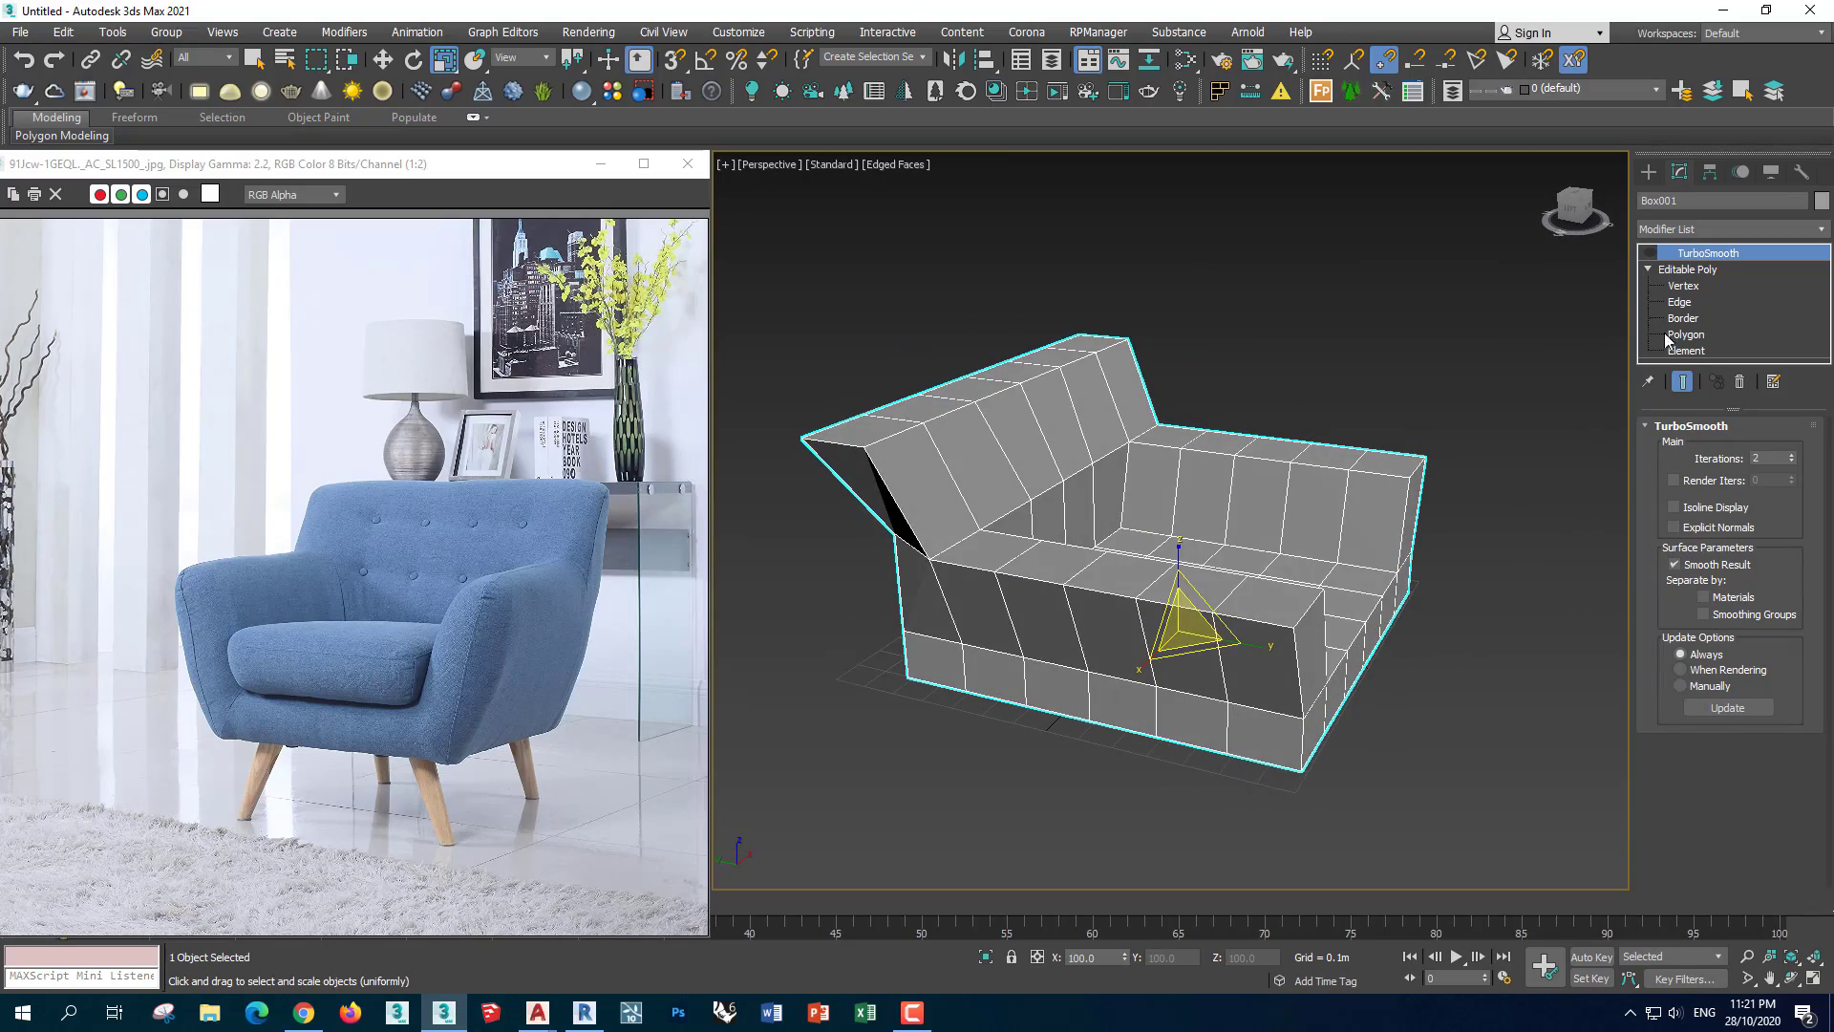
{"action": "left_click", "coordinate": [1650, 252]}
{"action": "mouse_move", "coordinate": [1146, 573]}
{"action": "middle_mouse_down", "text": "alt"}
{"action": "mouse_move", "coordinate": [1204, 563]}
{"action": "mouse_move", "coordinate": [1137, 585]}
{"action": "mouse_move", "coordinate": [1775, 382]}
{"action": "middle_mouse_up", "text": "alt"}
{"action": "scroll", "coordinate": [1137, 585], "scroll_direction": "up", "scroll_amount": 5}
{"action": "key", "text": "z"}
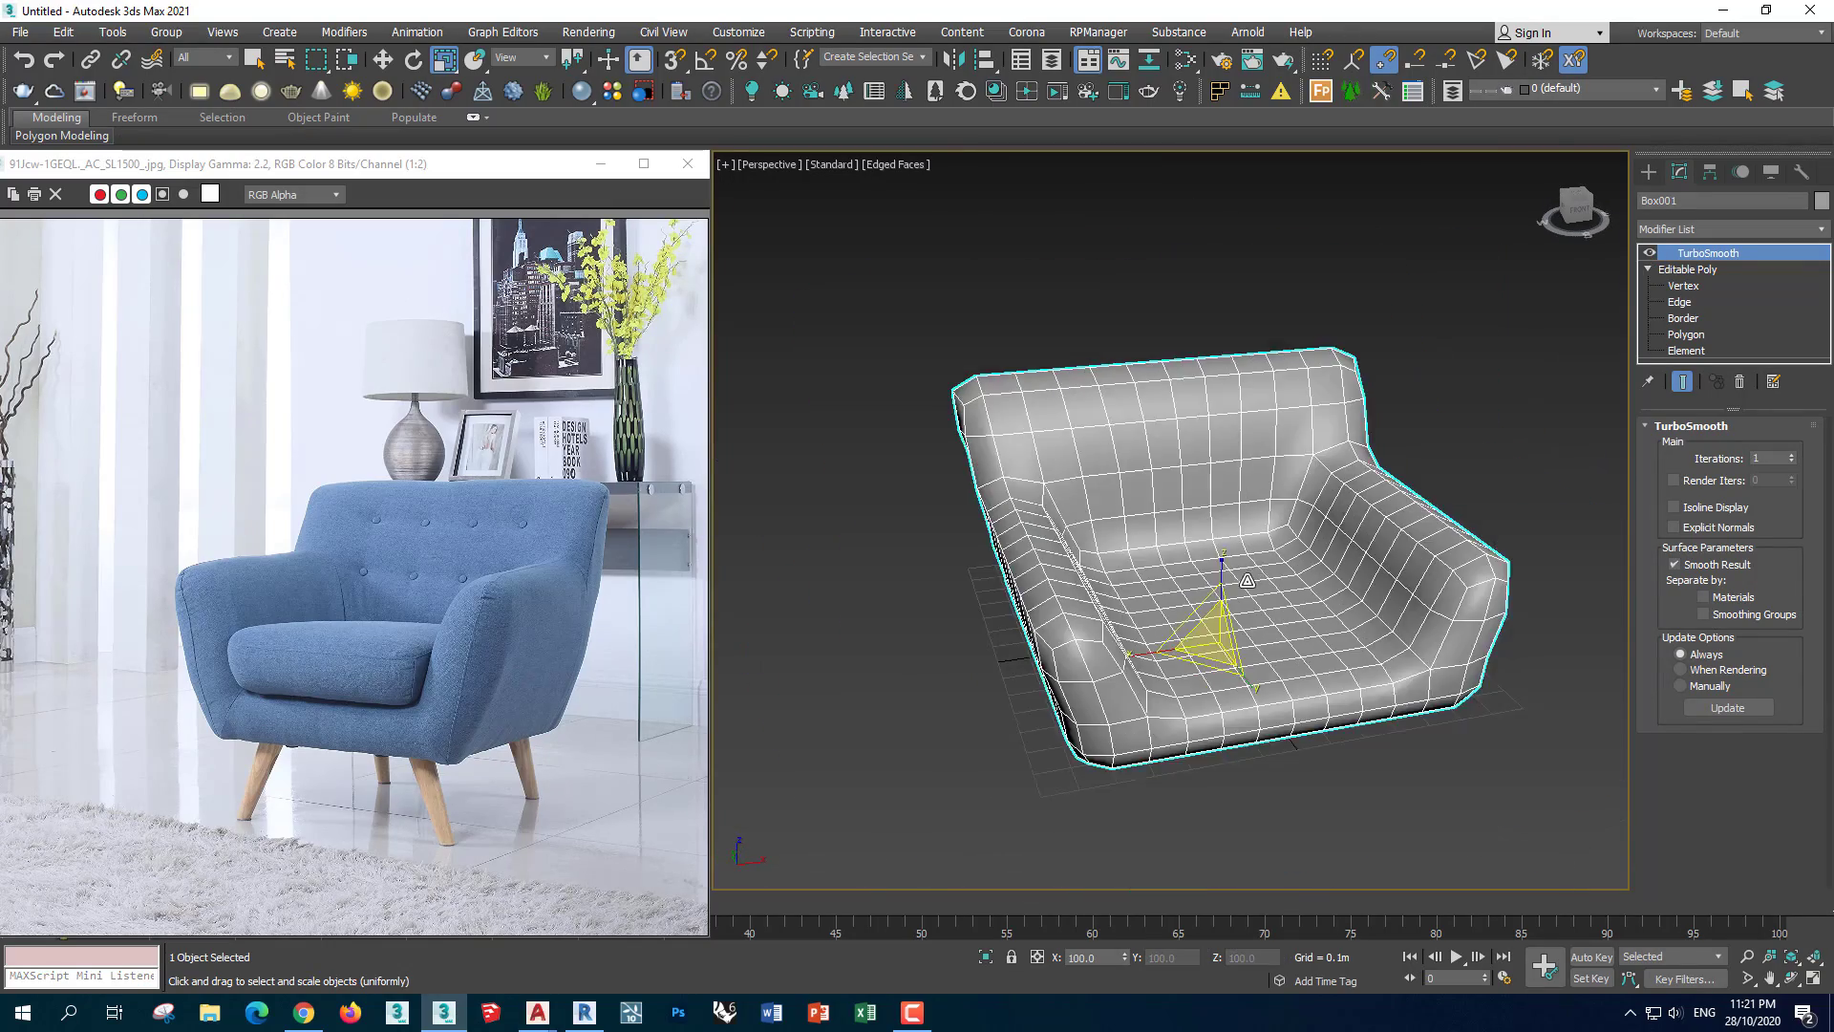
{"action": "left_click", "coordinate": [1793, 463]}
{"action": "left_click", "coordinate": [1686, 334]}
Ctrl-select the right inner arm and seat-floor polygons, dropping one stray polygon
{"action": "scroll", "coordinate": [1242, 573], "scroll_direction": "up", "scroll_amount": 3}
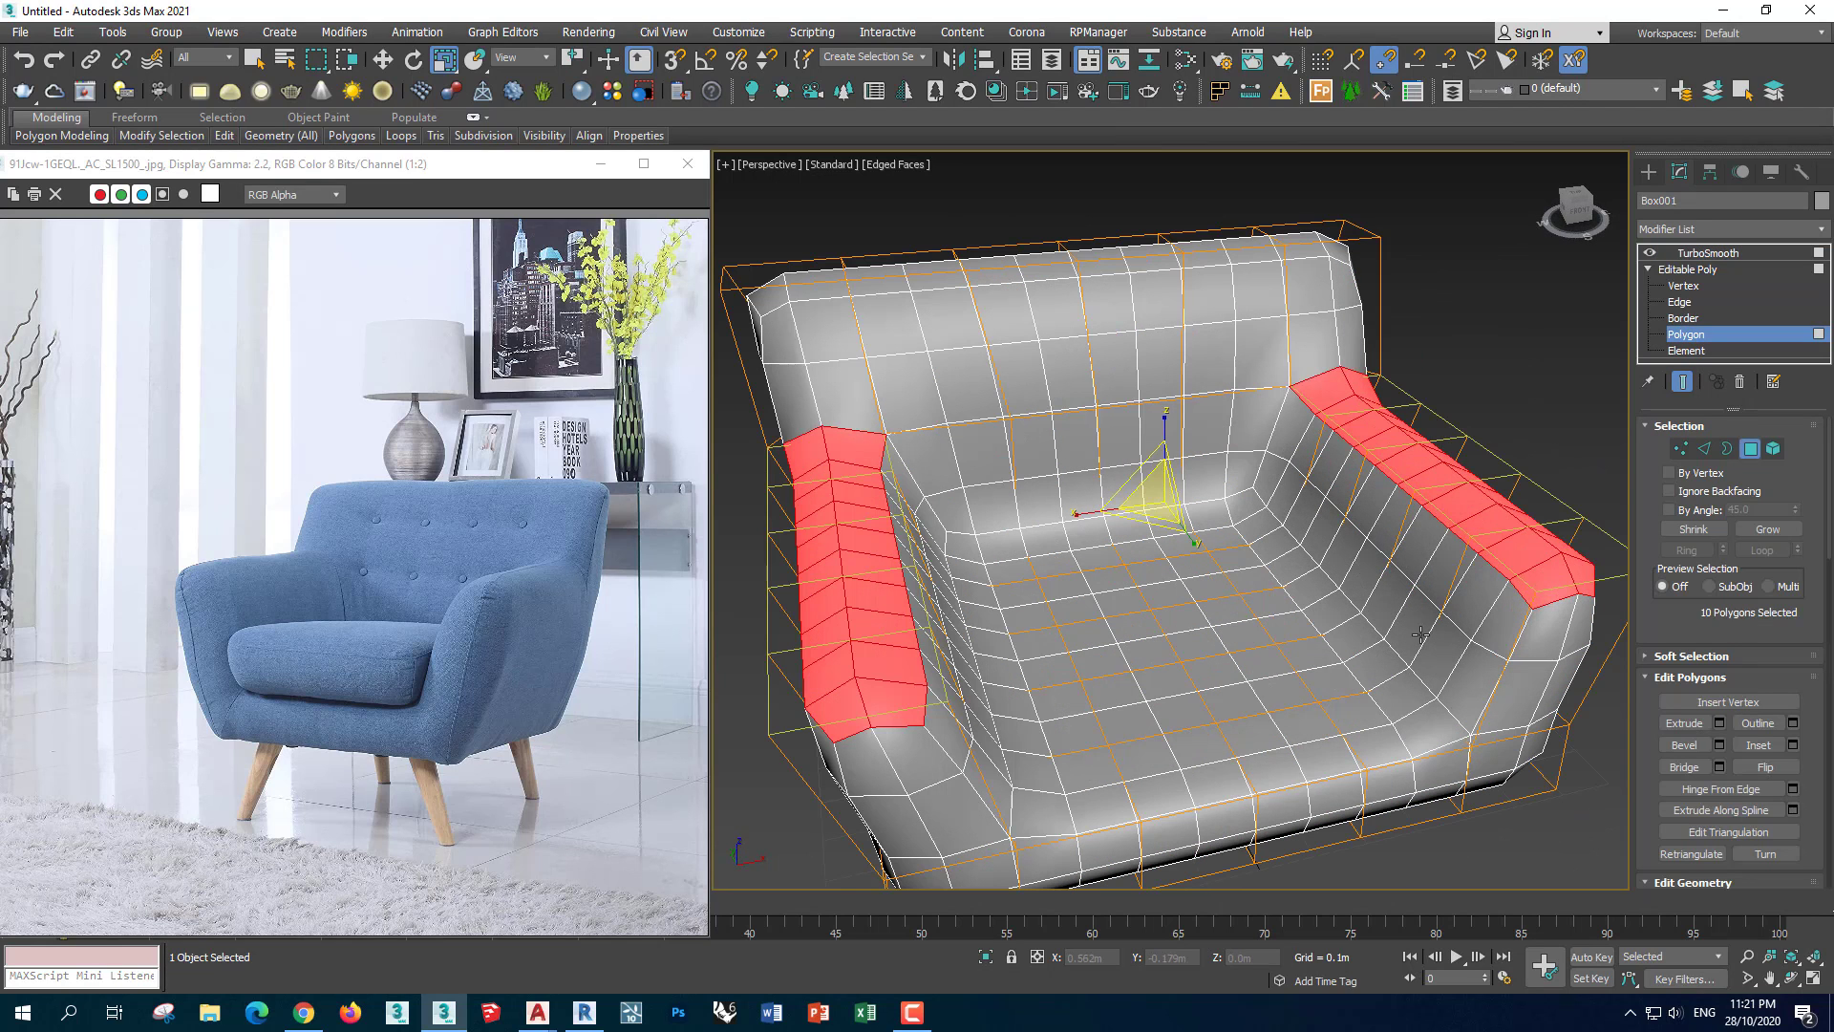
{"action": "left_click", "coordinate": [1447, 612]}
{"action": "left_click", "coordinate": [1351, 660], "text": "ctrl"}
{"action": "left_click", "coordinate": [1363, 544], "text": "ctrl"}
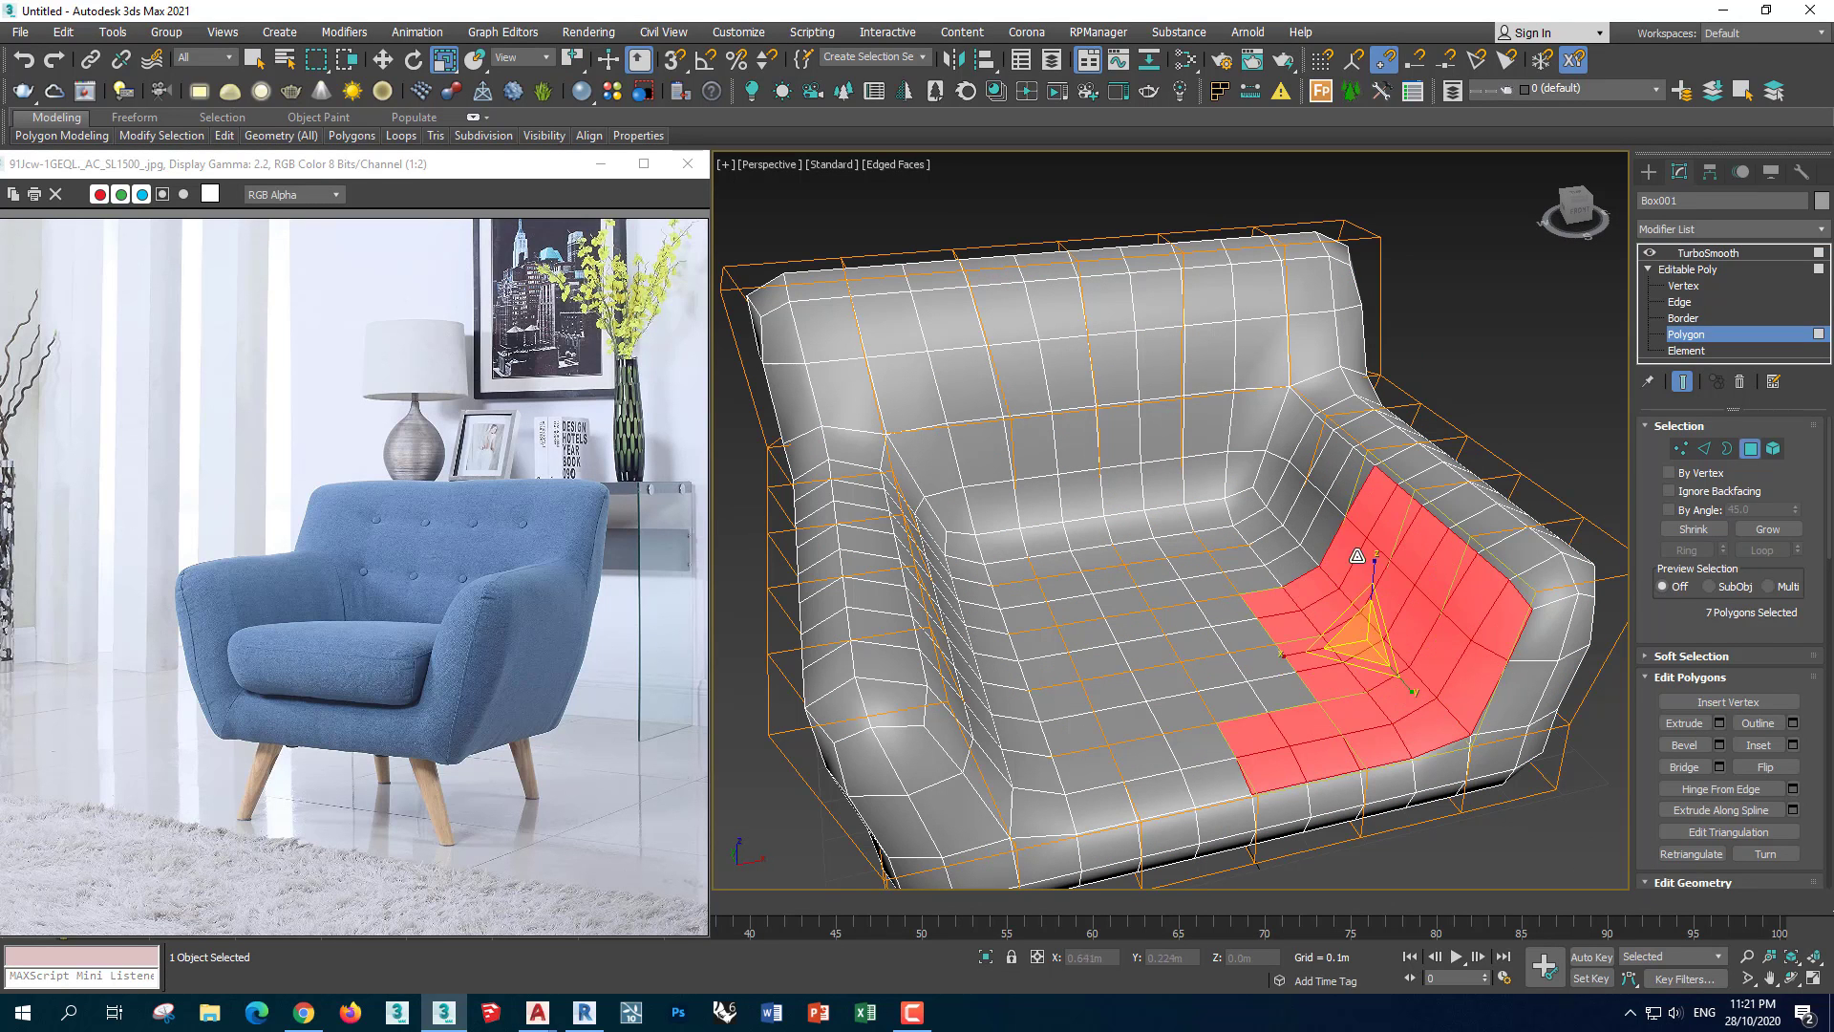
{"action": "left_click", "coordinate": [1285, 449], "text": "ctrl"}
{"action": "left_click", "coordinate": [1198, 535], "text": "ctrl"}
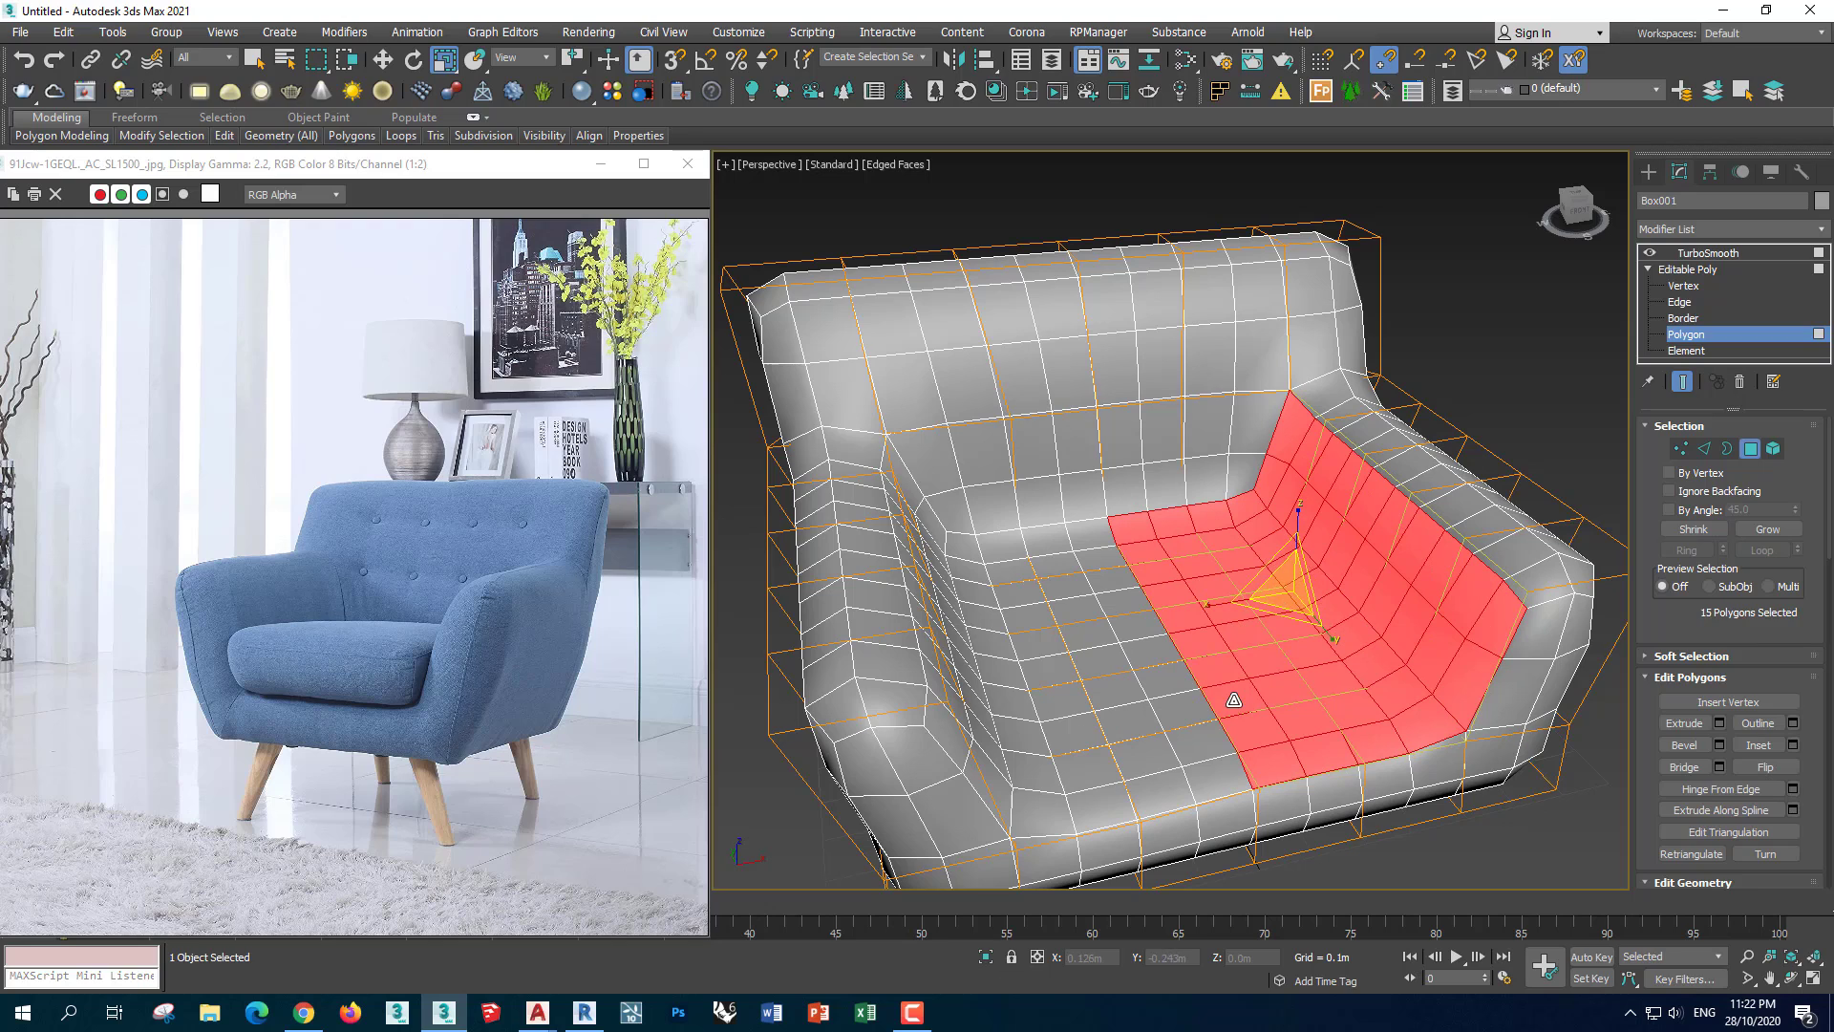
{"action": "left_click", "coordinate": [1205, 631], "text": "alt"}
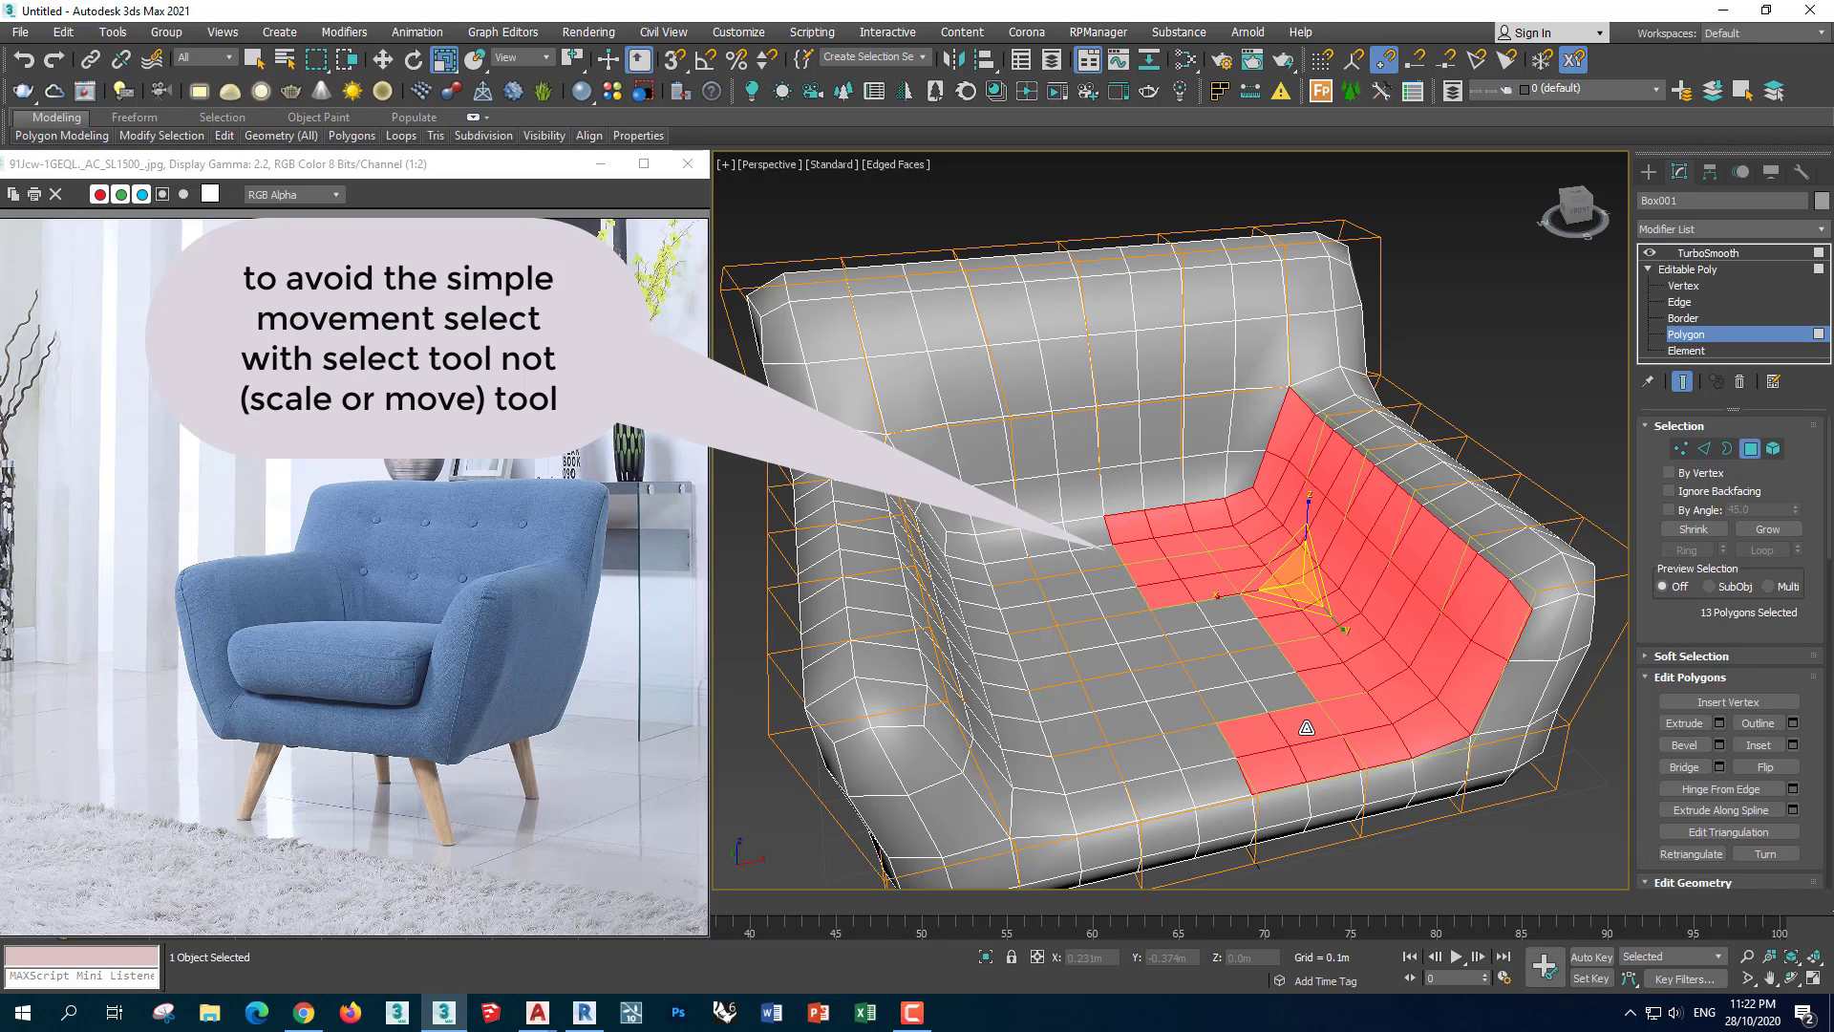
{"action": "left_click", "coordinate": [1266, 699], "text": "ctrl"}
{"action": "left_click", "coordinate": [1228, 623], "text": "ctrl"}
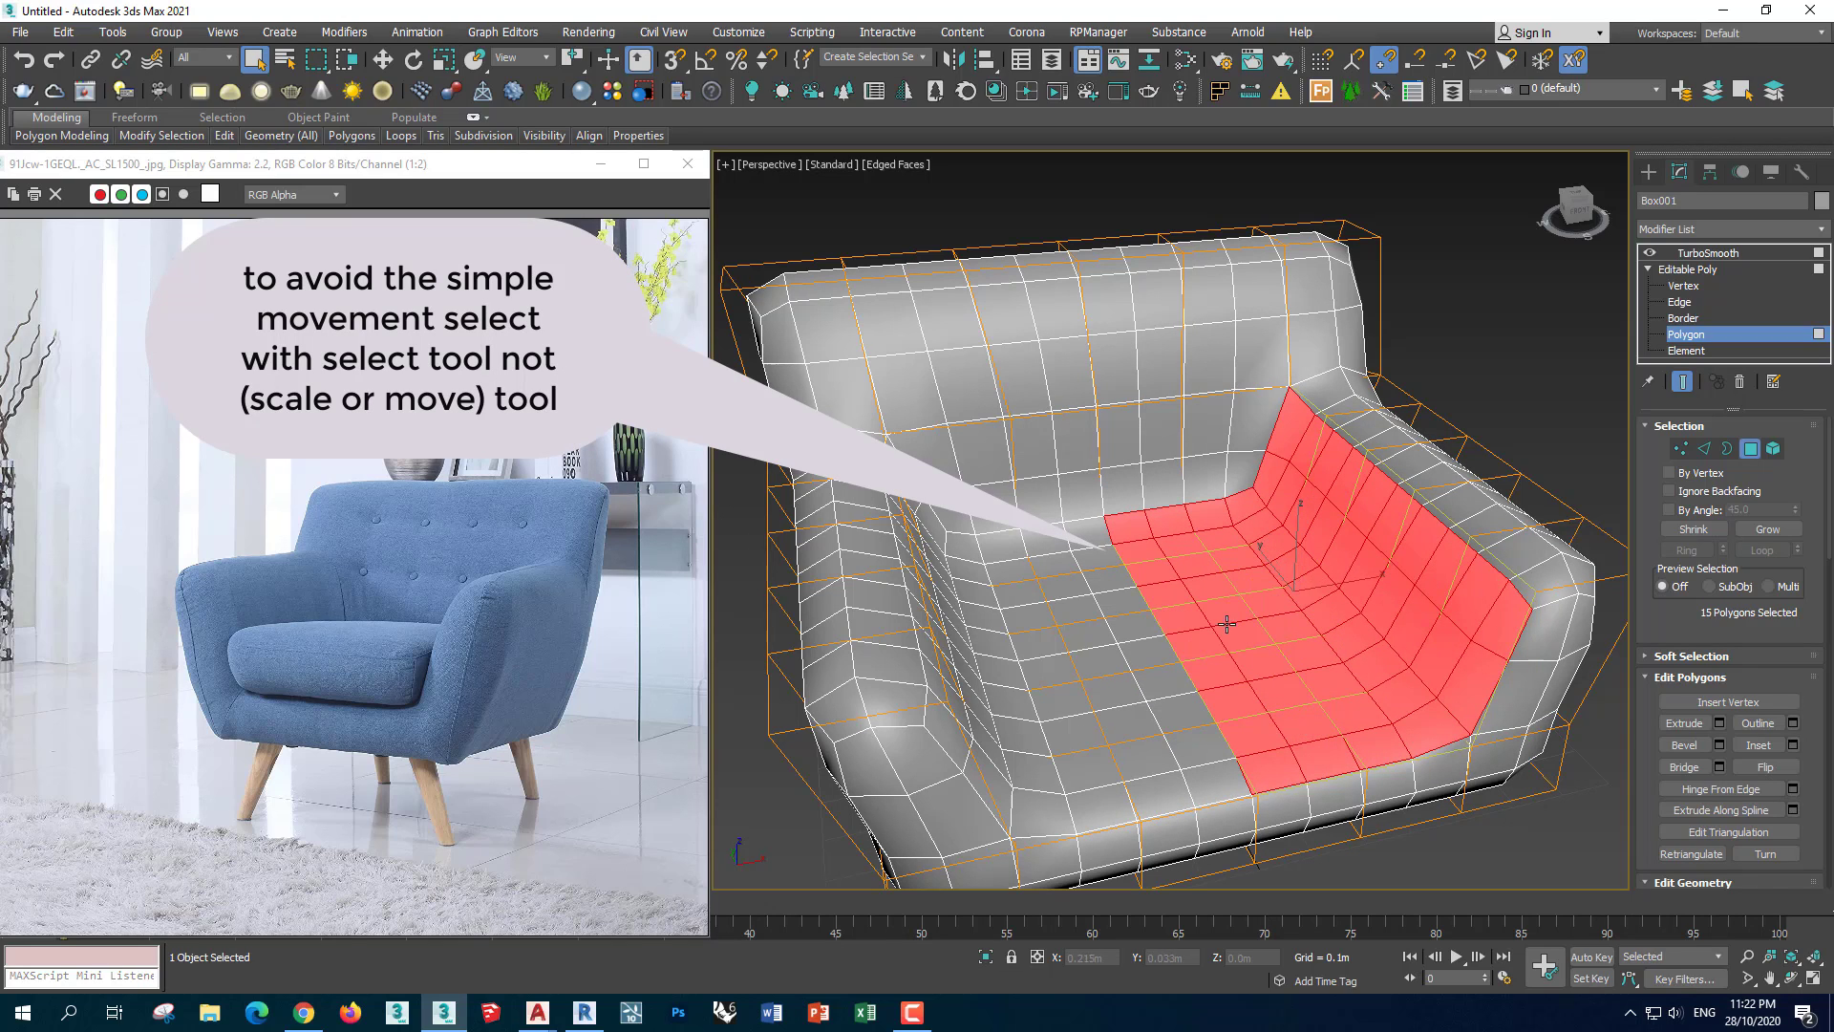
{"action": "left_click", "coordinate": [1084, 552], "text": "ctrl"}
{"action": "left_click", "coordinate": [1094, 597], "text": "ctrl"}
{"action": "left_click", "coordinate": [1213, 602], "text": "ctrl"}
{"action": "left_click", "coordinate": [1146, 706], "text": "ctrl"}
{"action": "left_click", "coordinate": [1181, 774], "text": "ctrl"}
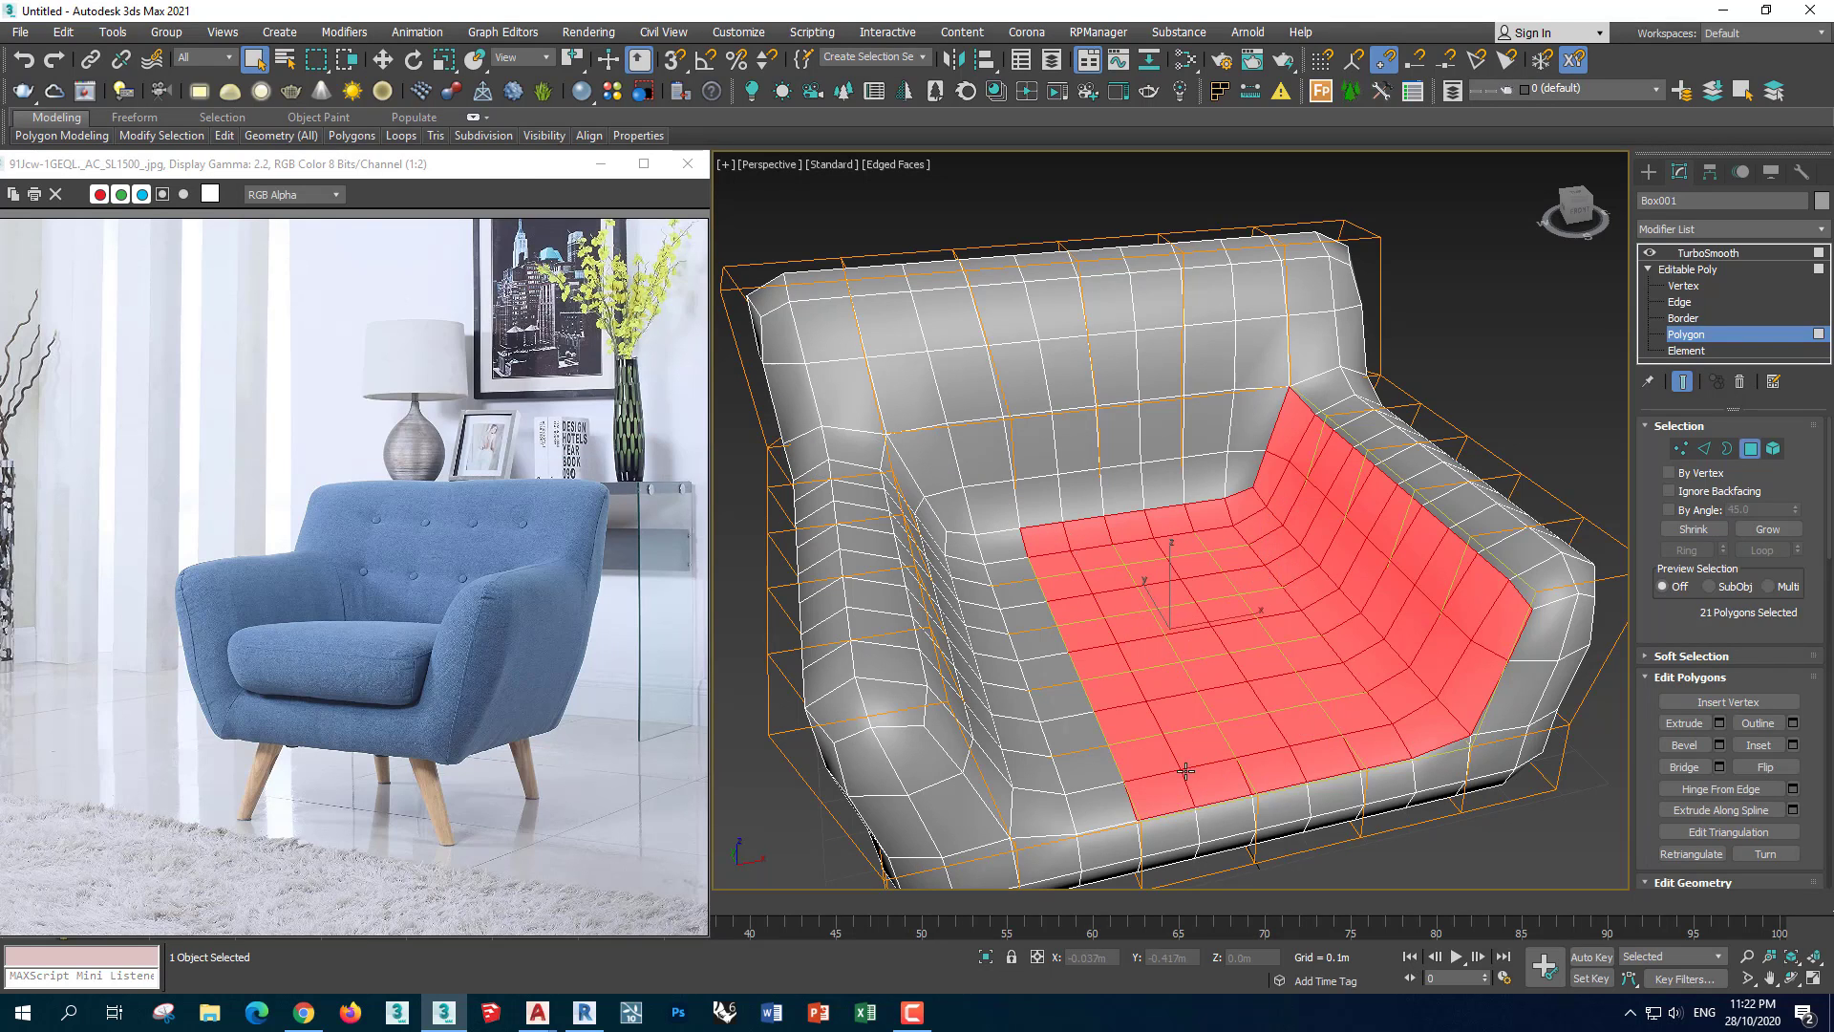
{"action": "left_click", "coordinate": [1042, 688], "text": "ctrl"}
Add the back-wall and remaining seat polygons, reaching 37 selected
{"action": "left_click", "coordinate": [1012, 611], "text": "ctrl"}
{"action": "left_click", "coordinate": [984, 559], "text": "ctrl"}
{"action": "left_click", "coordinate": [993, 478], "text": "ctrl"}
{"action": "left_click", "coordinate": [1194, 449], "text": "ctrl"}
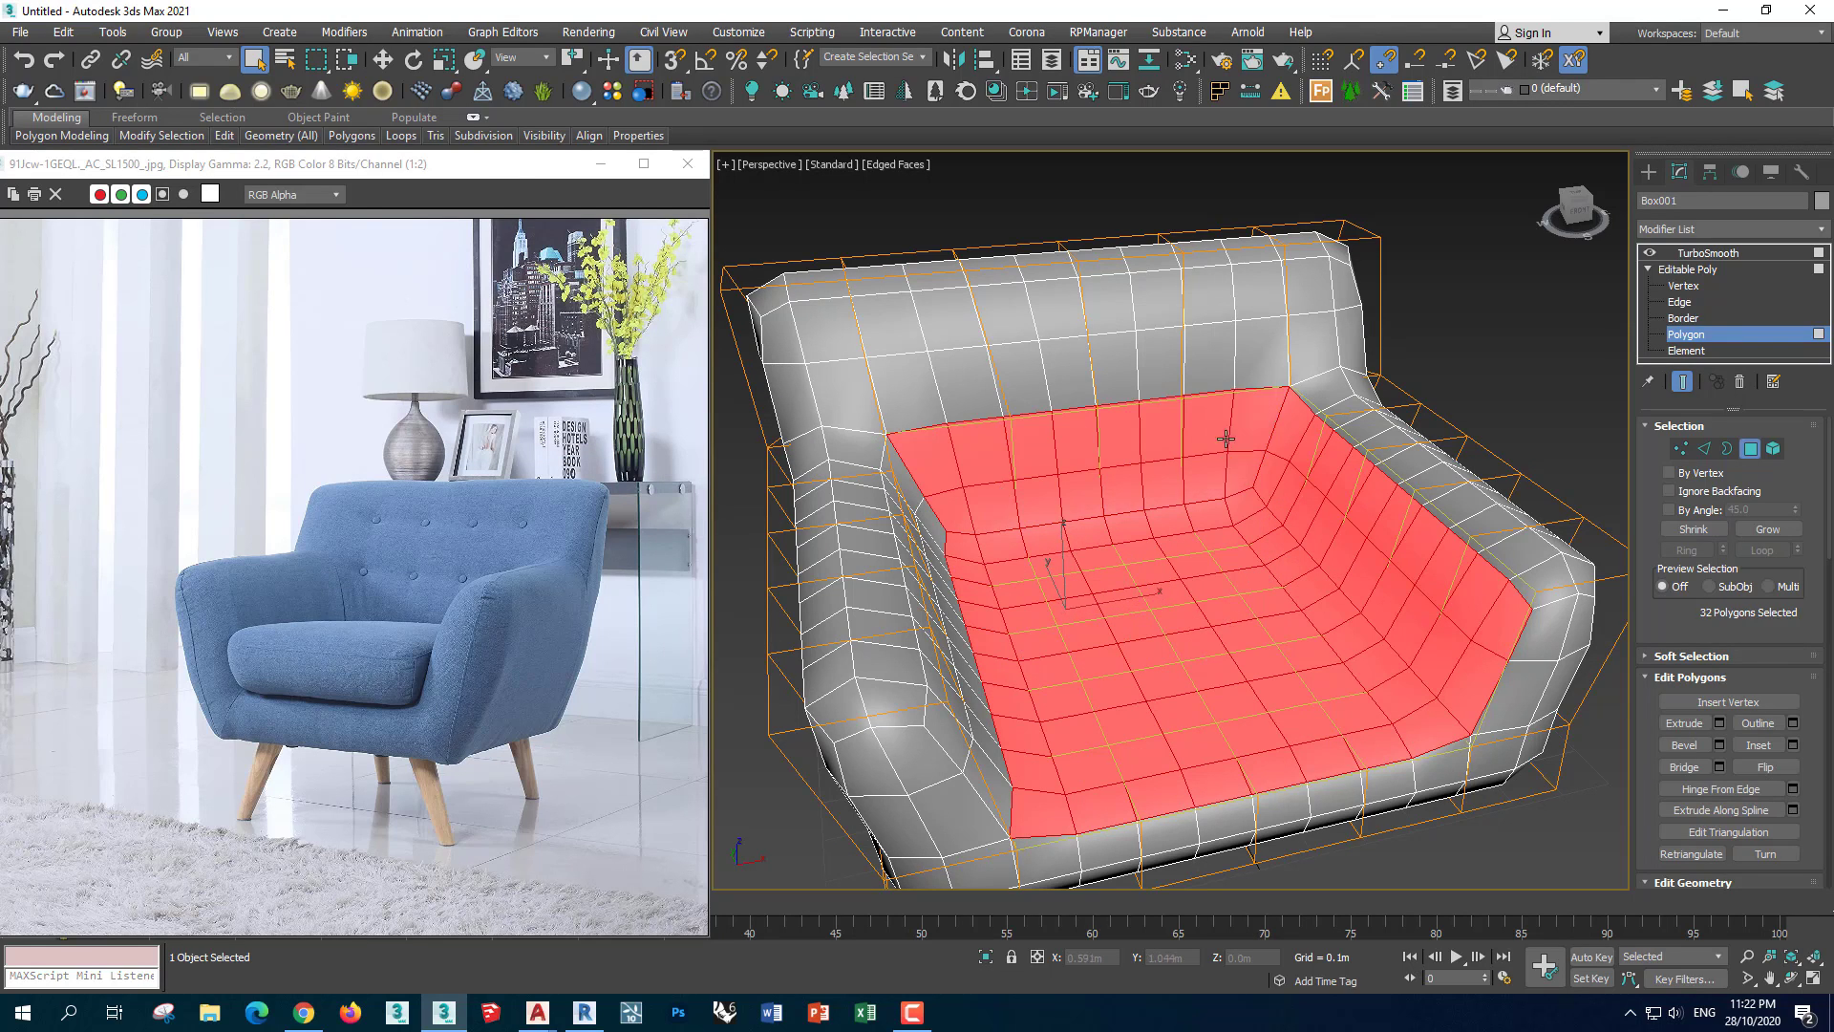
{"action": "mouse_move", "coordinate": [1194, 449]}
{"action": "middle_mouse_down", "text": "alt"}
{"action": "mouse_move", "coordinate": [1236, 638]}
{"action": "mouse_move", "coordinate": [1216, 660]}
{"action": "middle_mouse_up", "text": "alt"}
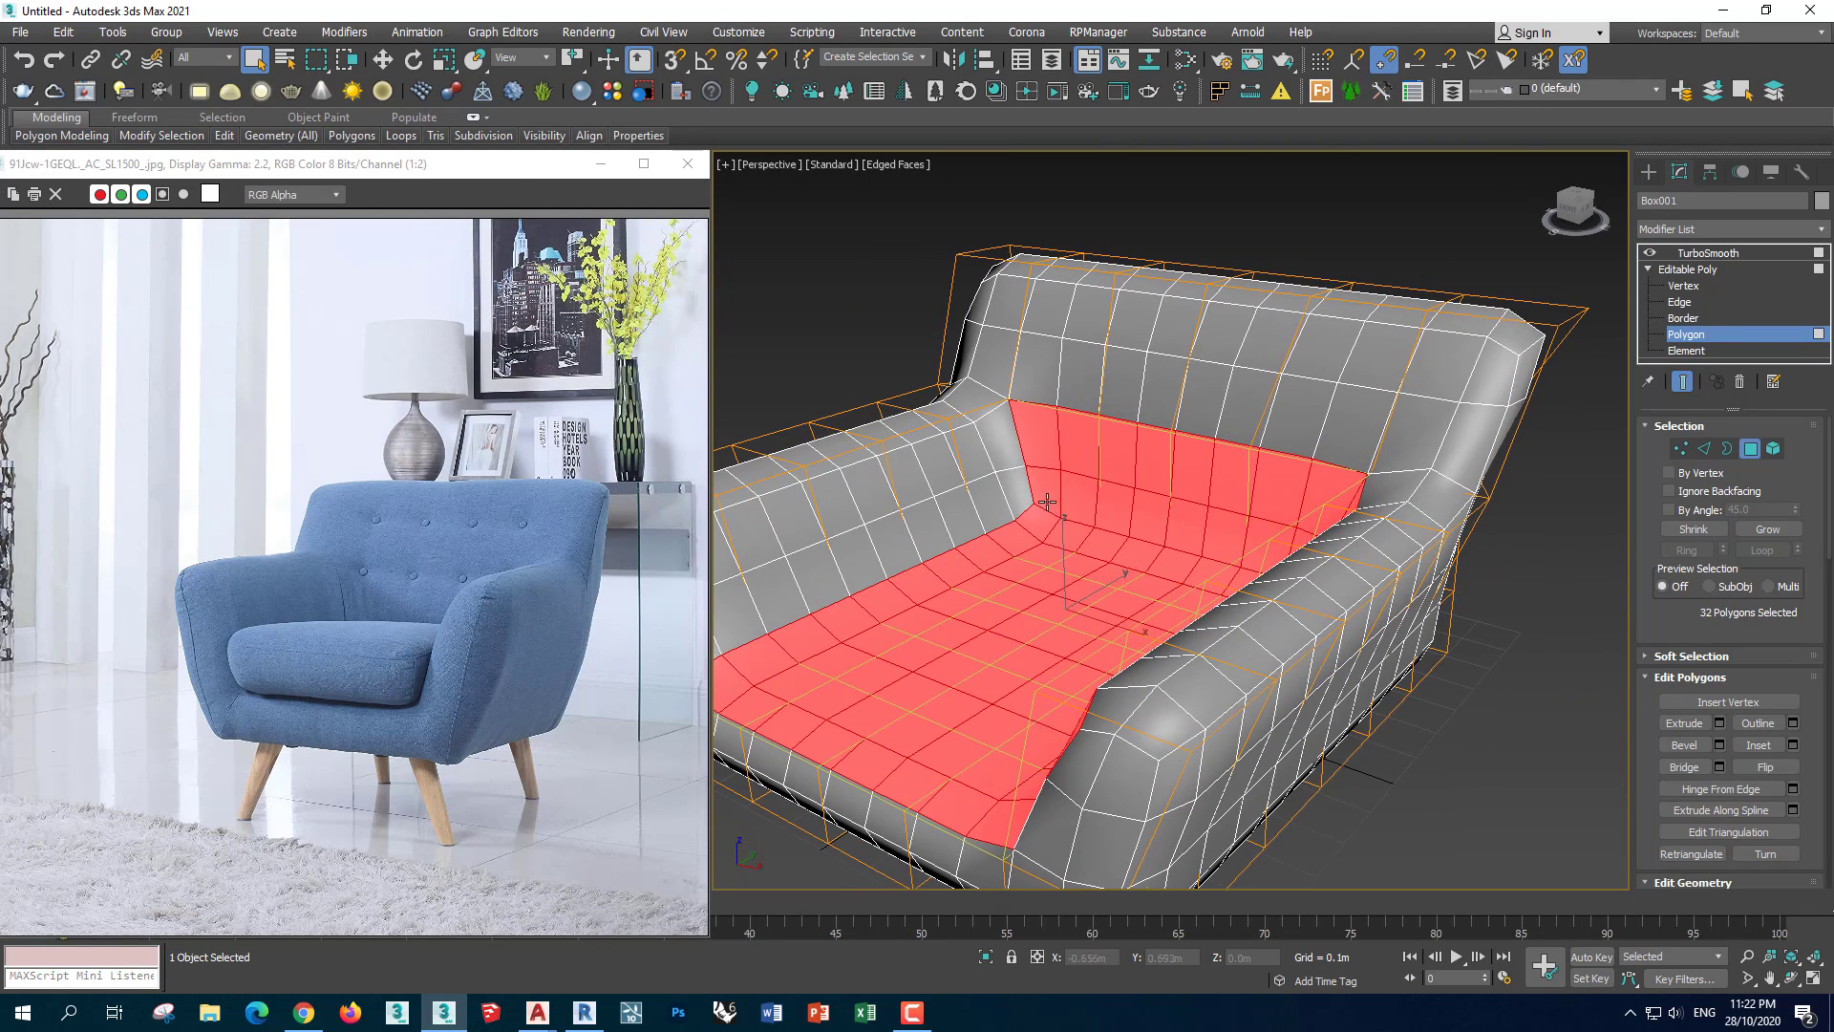
{"action": "left_click", "coordinate": [768, 578], "text": "ctrl"}
{"action": "middle_click_drag", "start_coordinate": [768, 578], "coordinate": [1315, 744], "text": "alt"}
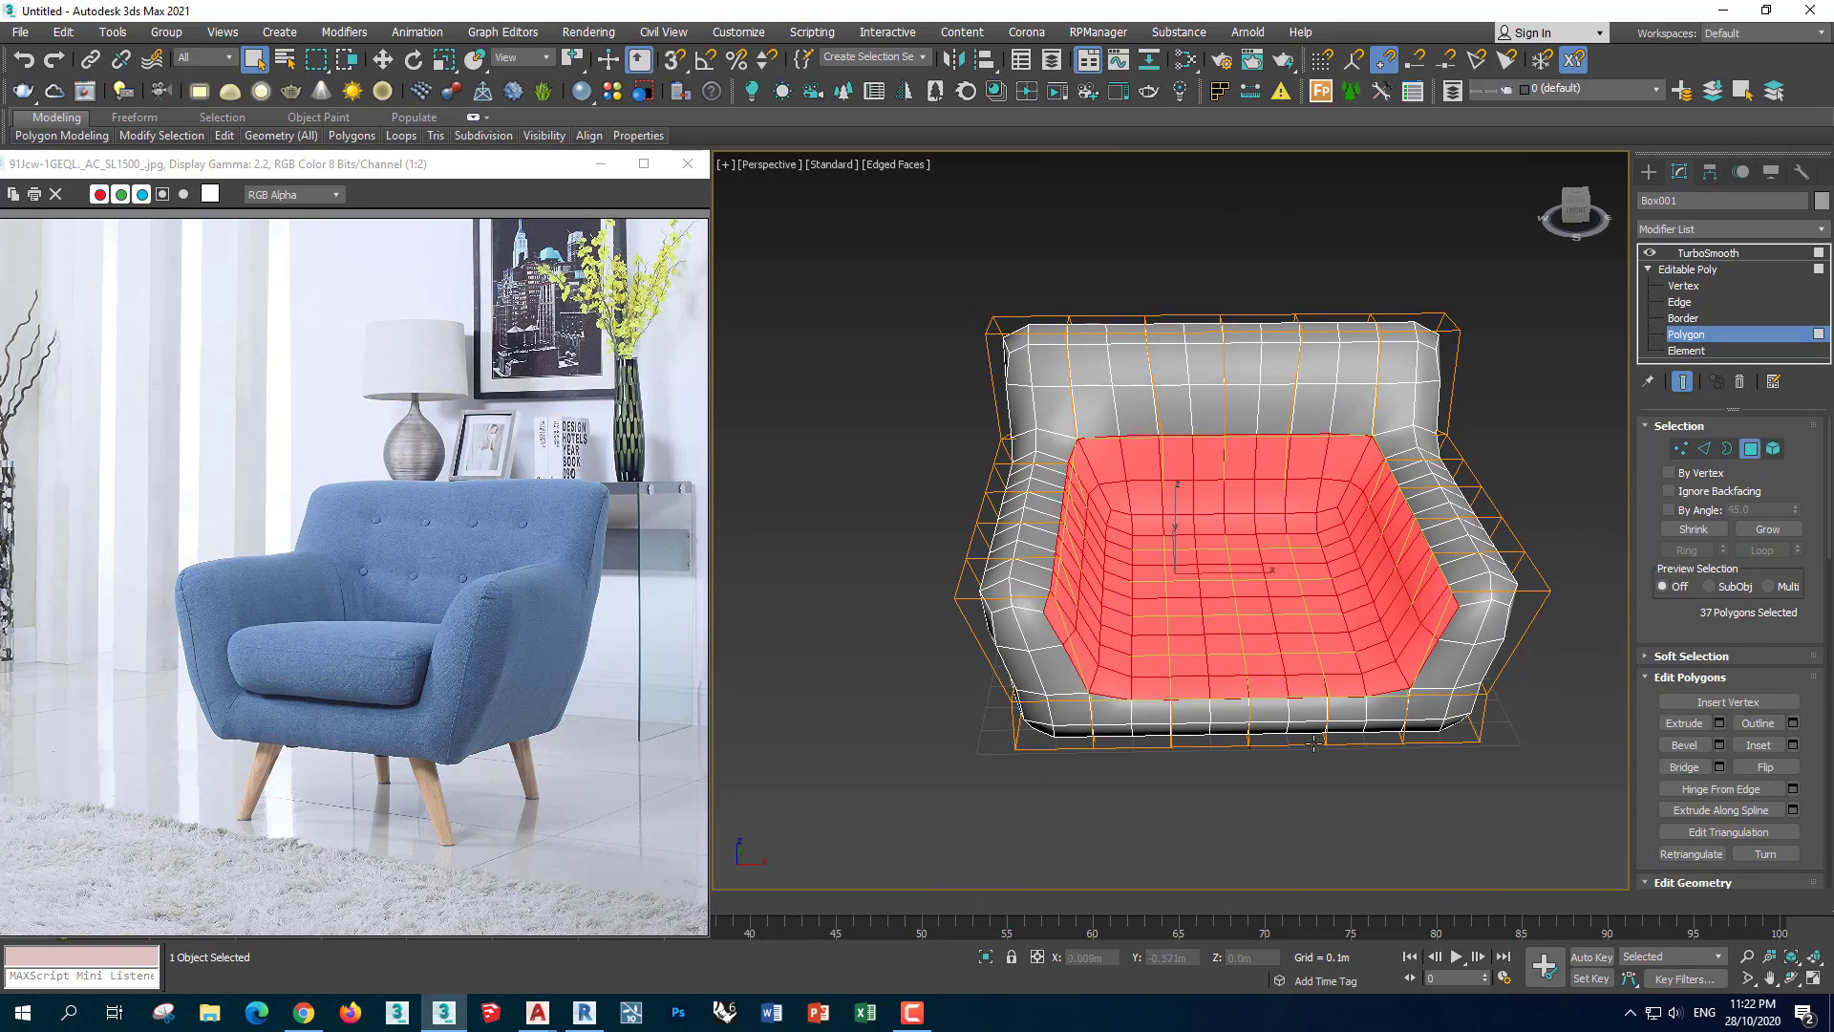
{"action": "scroll", "coordinate": [1729, 745], "scroll_direction": "down", "scroll_amount": 2}
Detach the selected seat polygons as a separate object, Object001, not as a clone
{"action": "scroll", "coordinate": [1729, 746], "scroll_direction": "down", "scroll_amount": 3}
{"action": "left_click", "coordinate": [1765, 738]}
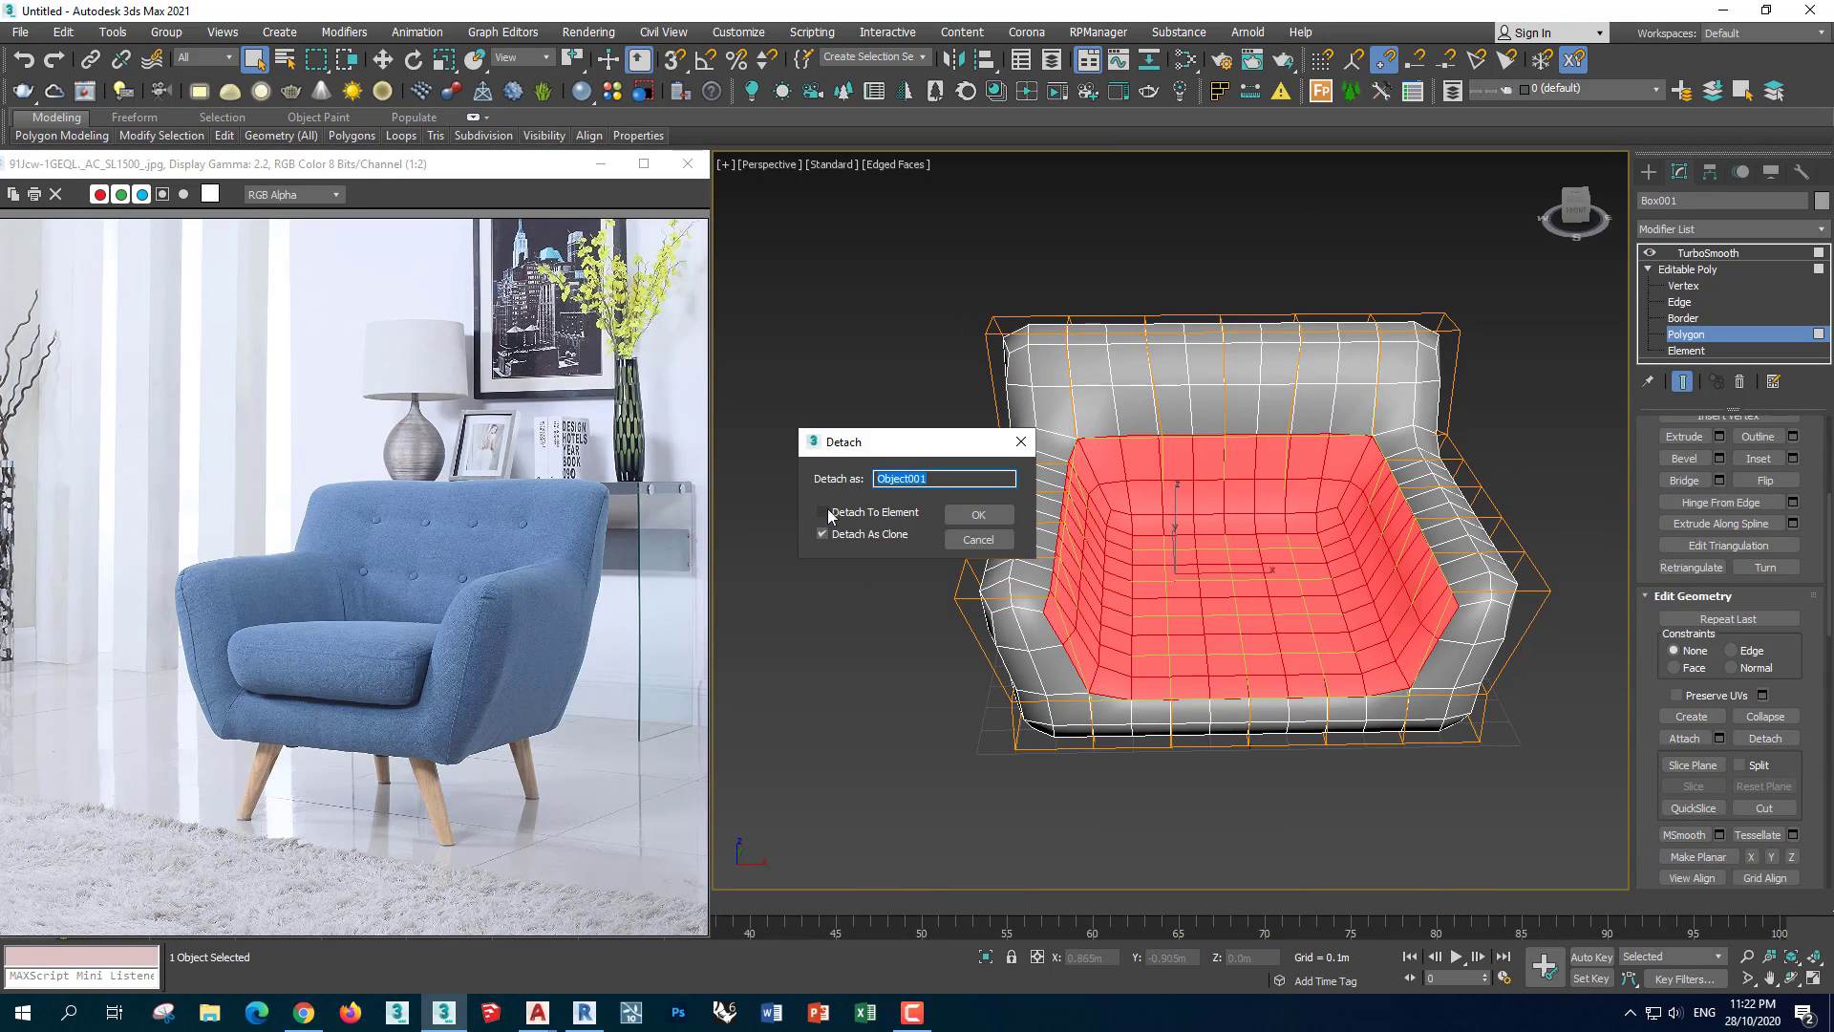
{"action": "left_click", "coordinate": [863, 535]}
{"action": "left_click", "coordinate": [978, 514]}
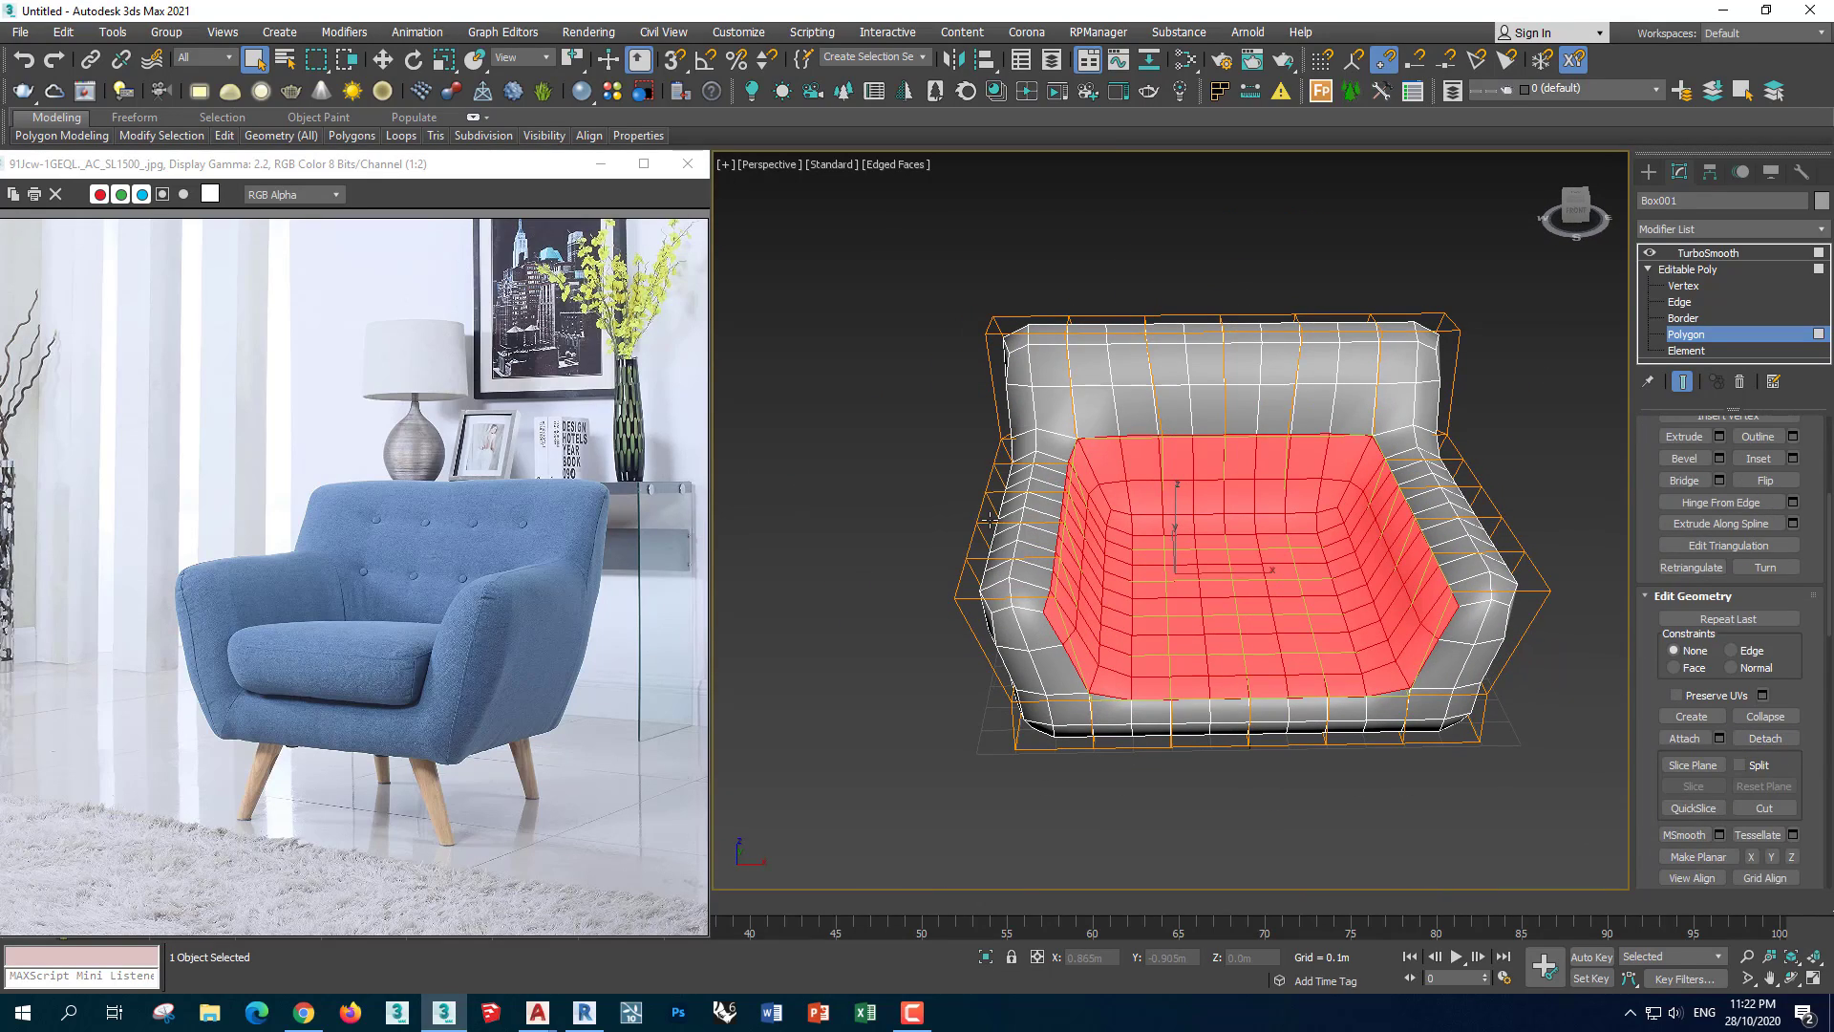
Copy the TurboSmooth modifier from the sofa body's stack
{"action": "left_click", "coordinate": [1685, 270]}
{"action": "left_click", "coordinate": [1706, 253]}
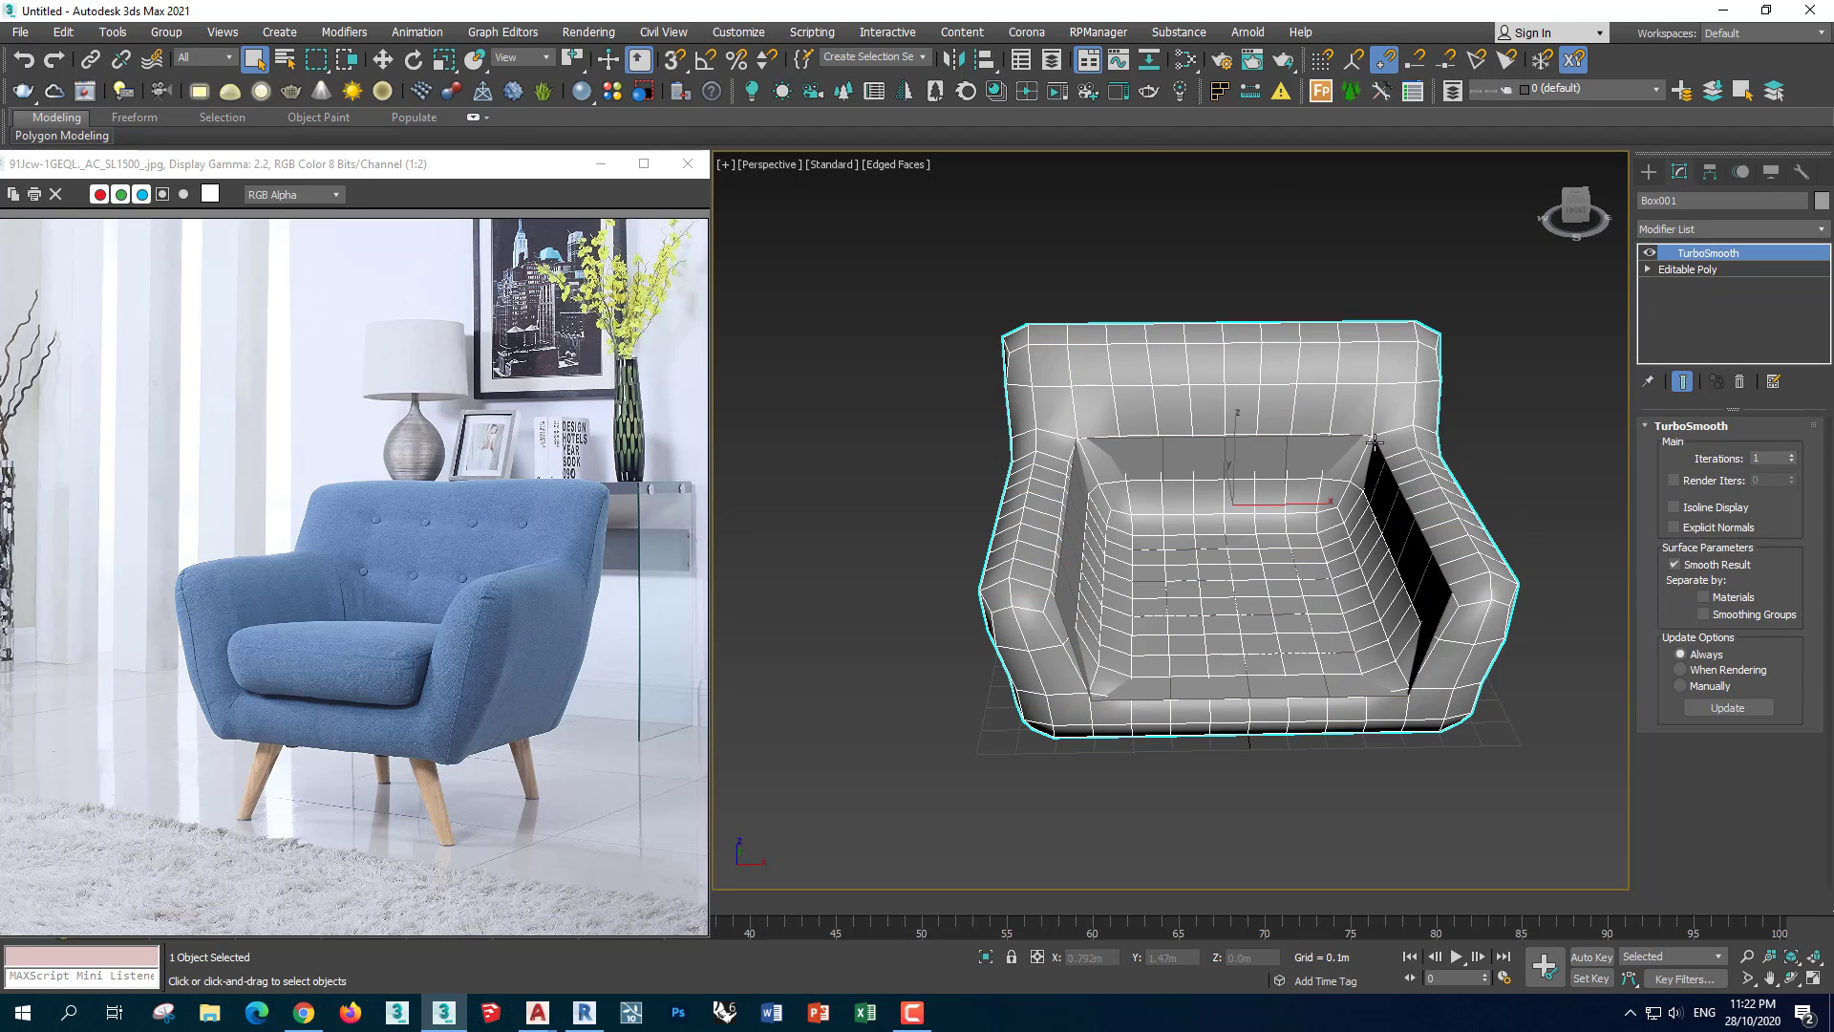
{"action": "right_click", "coordinate": [1687, 254]}
{"action": "left_click", "coordinate": [1691, 328]}
Shift-move the seat piece's front edges upward in Z to form a front wall
{"action": "left_click", "coordinate": [1242, 612]}
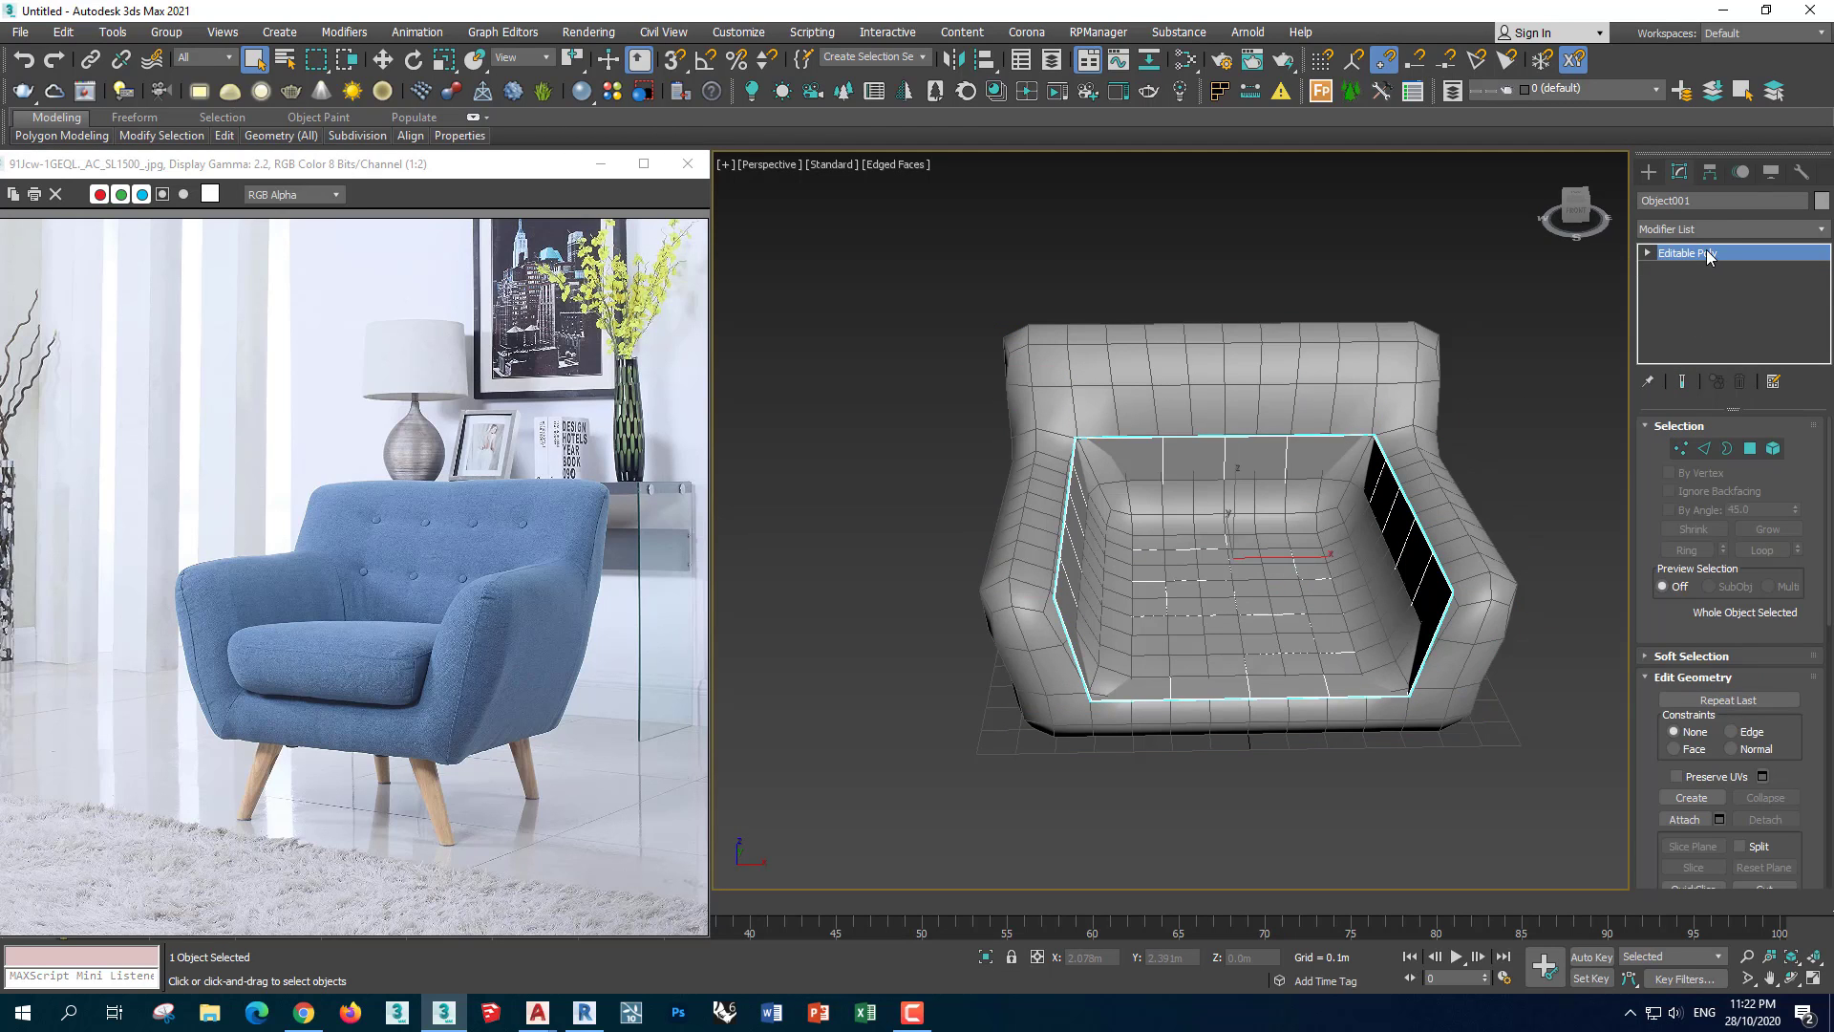
{"action": "left_click", "coordinate": [1705, 449]}
{"action": "scroll", "coordinate": [1366, 681], "scroll_direction": "up", "scroll_amount": 3}
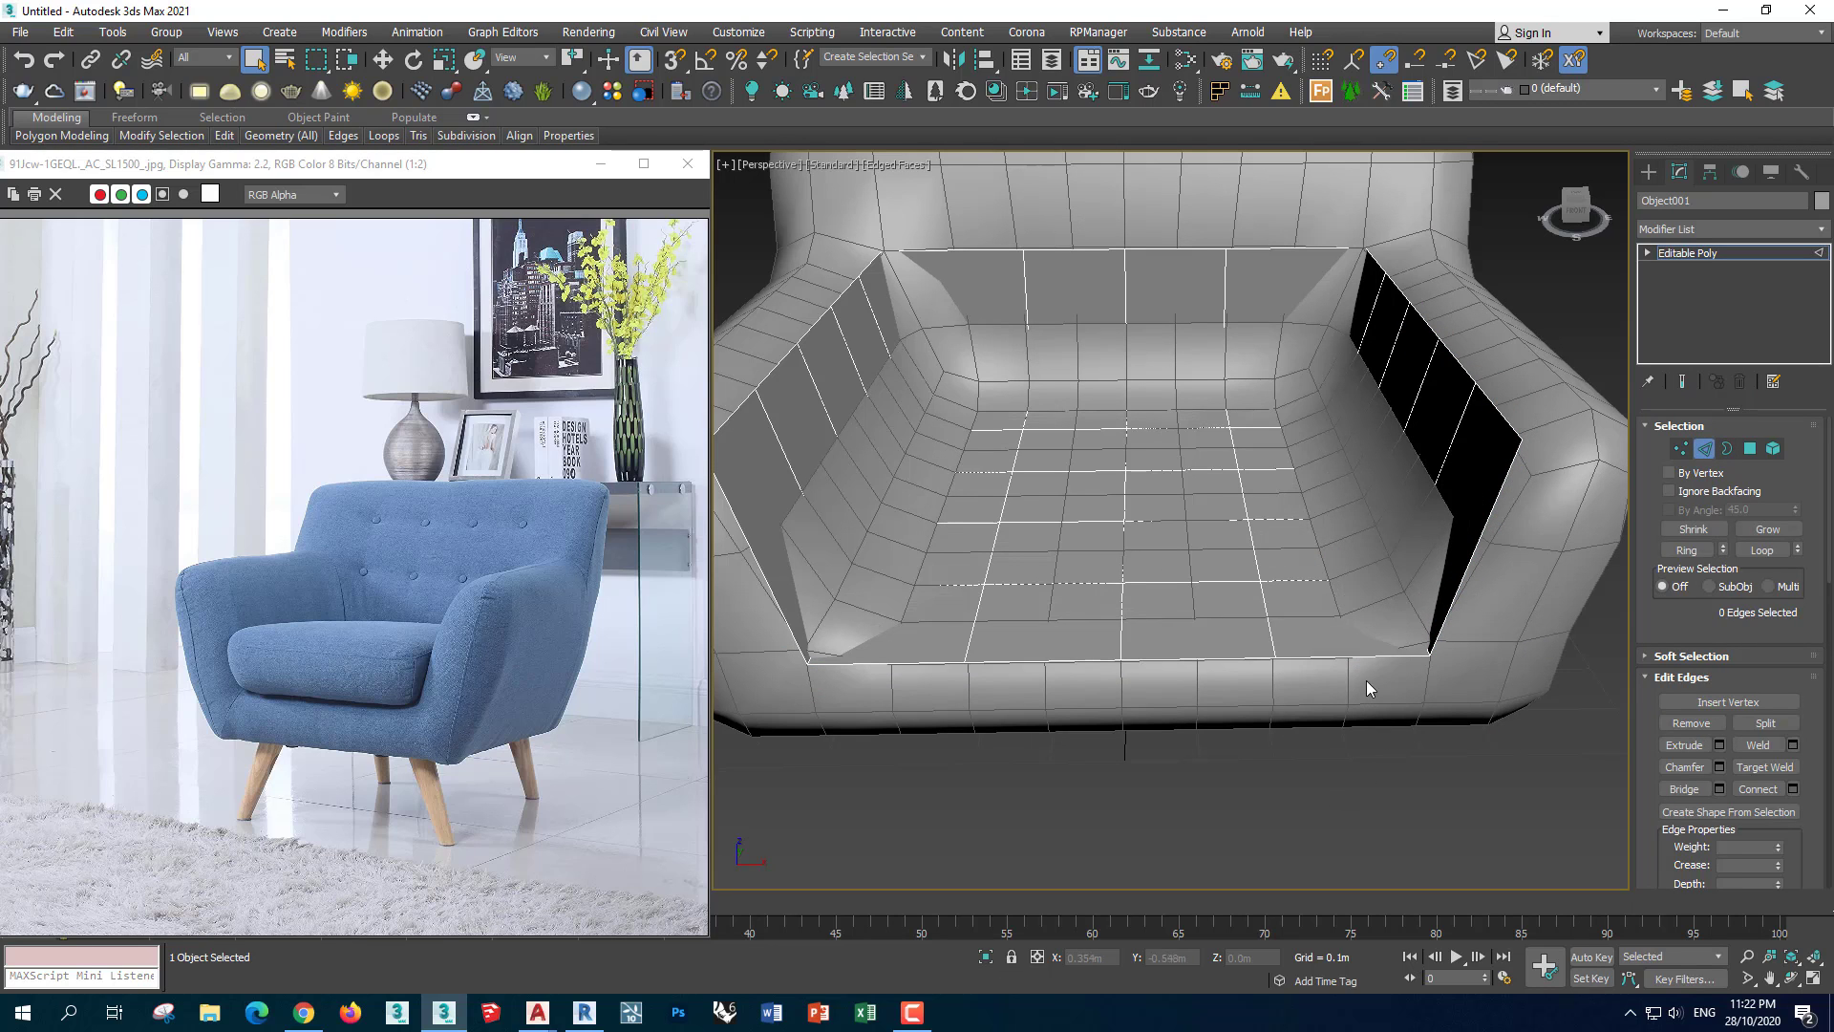
{"action": "left_click", "coordinate": [918, 662], "text": "ctrl"}
{"action": "mouse_move", "coordinate": [918, 662]}
{"action": "middle_mouse_down", "text": "alt"}
{"action": "mouse_move", "coordinate": [1005, 706]}
{"action": "mouse_move", "coordinate": [1056, 668]}
{"action": "middle_mouse_up", "text": "alt"}
{"action": "key", "text": "w"}
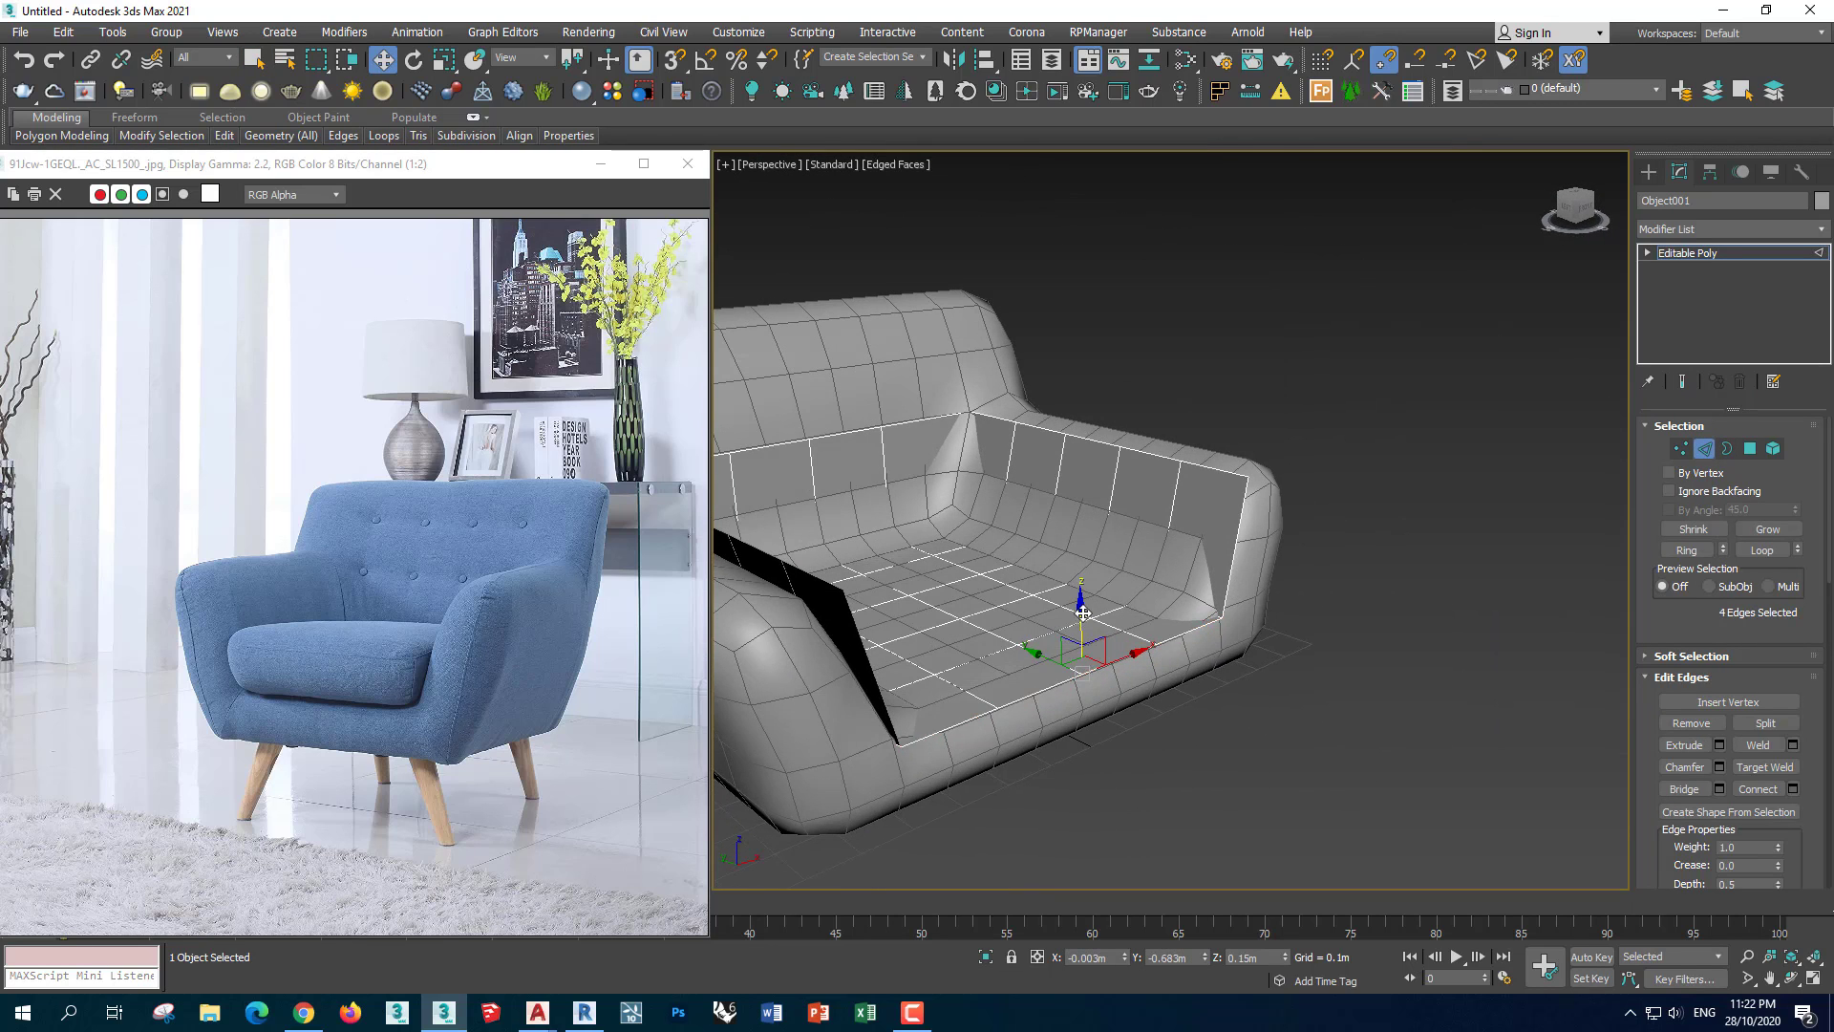
{"action": "left_click_drag", "start_coordinate": [1082, 613], "coordinate": [1079, 478], "text": "shift"}
{"action": "mouse_move", "coordinate": [1080, 478]}
{"action": "middle_mouse_down", "text": "alt"}
{"action": "mouse_move", "coordinate": [1272, 620]}
{"action": "mouse_move", "coordinate": [1070, 657]}
{"action": "middle_mouse_up", "text": "alt"}
{"action": "mouse_move", "coordinate": [1008, 522]}
{"action": "middle_mouse_down", "text": "alt"}
{"action": "mouse_move", "coordinate": [1085, 639]}
{"action": "mouse_move", "coordinate": [982, 602]}
{"action": "middle_mouse_up", "text": "alt"}
{"action": "left_click", "coordinate": [1201, 794]}
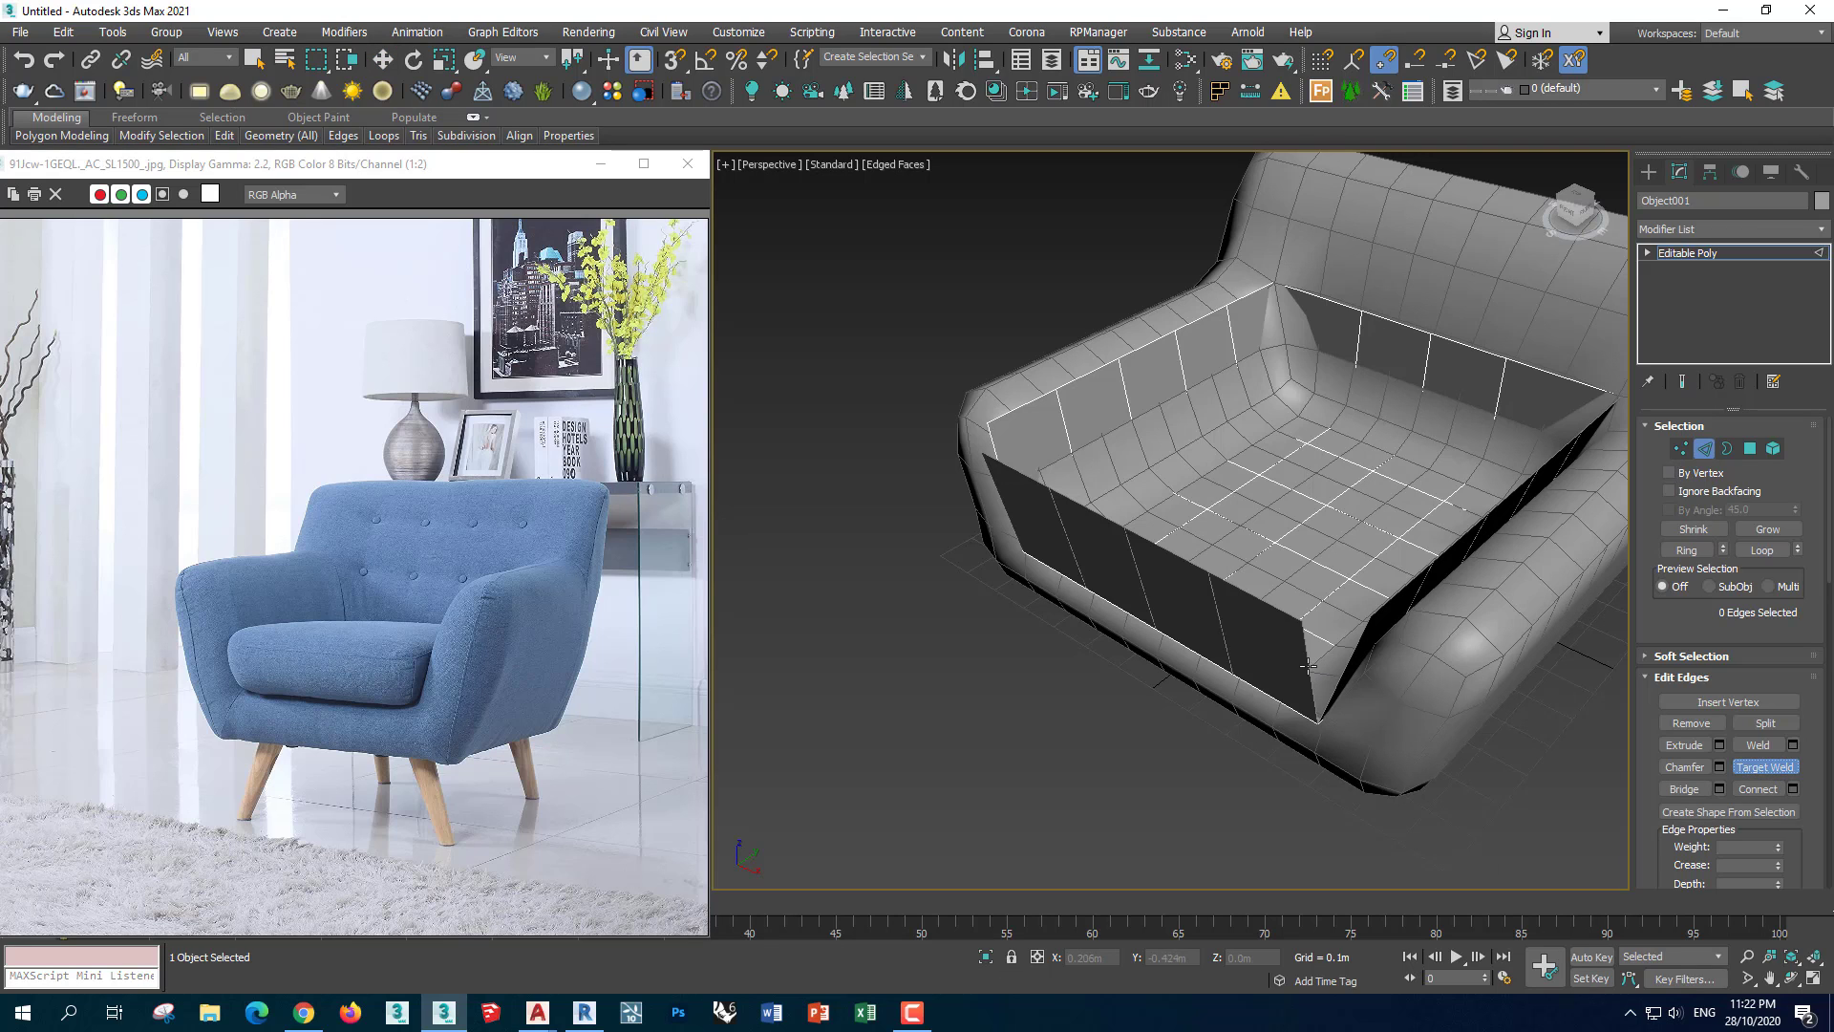
Select the seat piece's open top border and cap it
{"action": "mouse_move", "coordinate": [1310, 686]}
{"action": "middle_mouse_down", "text": "alt"}
{"action": "mouse_move", "coordinate": [1475, 726]}
{"action": "mouse_move", "coordinate": [1347, 697]}
{"action": "middle_mouse_up", "text": "alt"}
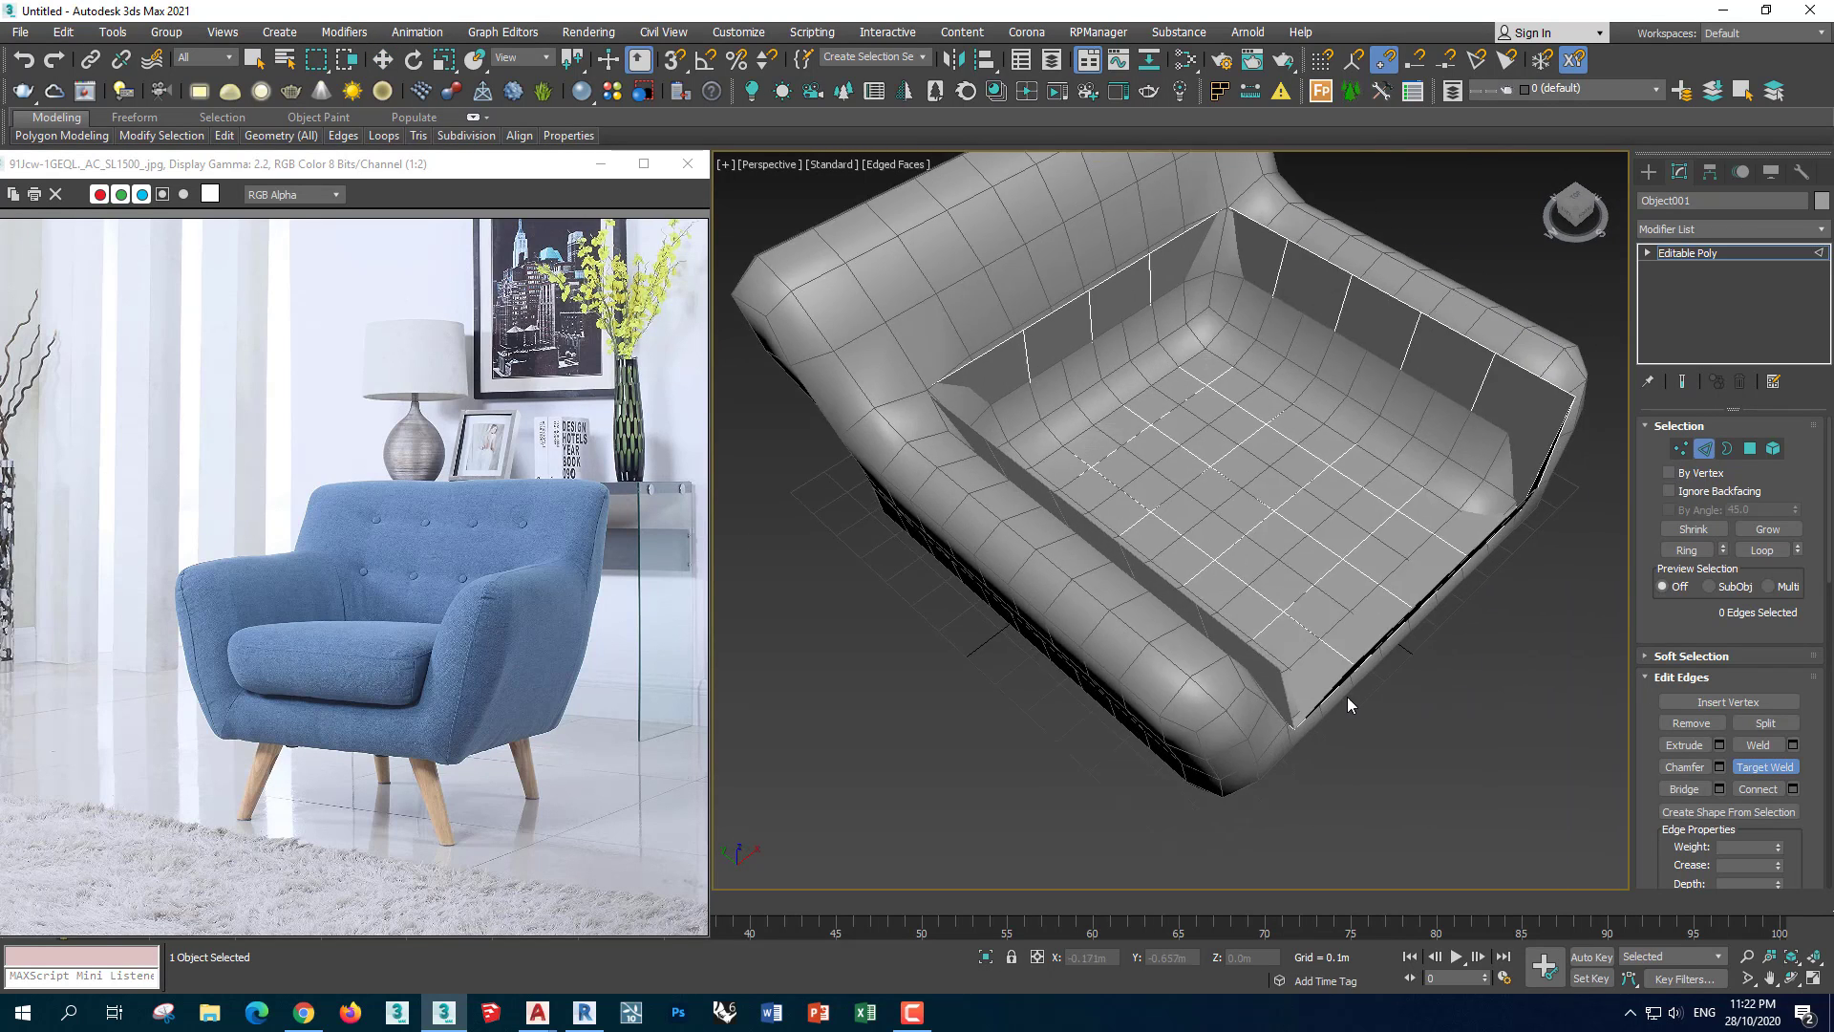
{"action": "scroll", "coordinate": [1315, 688], "scroll_direction": "up", "scroll_amount": 5}
{"action": "scroll", "coordinate": [1315, 688], "scroll_direction": "down", "scroll_amount": 2}
{"action": "mouse_move", "coordinate": [994, 527]}
{"action": "middle_mouse_down", "text": "alt"}
{"action": "mouse_move", "coordinate": [1001, 585]}
{"action": "mouse_move", "coordinate": [1041, 588]}
{"action": "middle_mouse_up", "text": "alt"}
{"action": "key", "text": "w"}
{"action": "key", "text": "shift+z"}
{"action": "key", "text": "shift+z"}
{"action": "left_click", "coordinate": [1727, 449]}
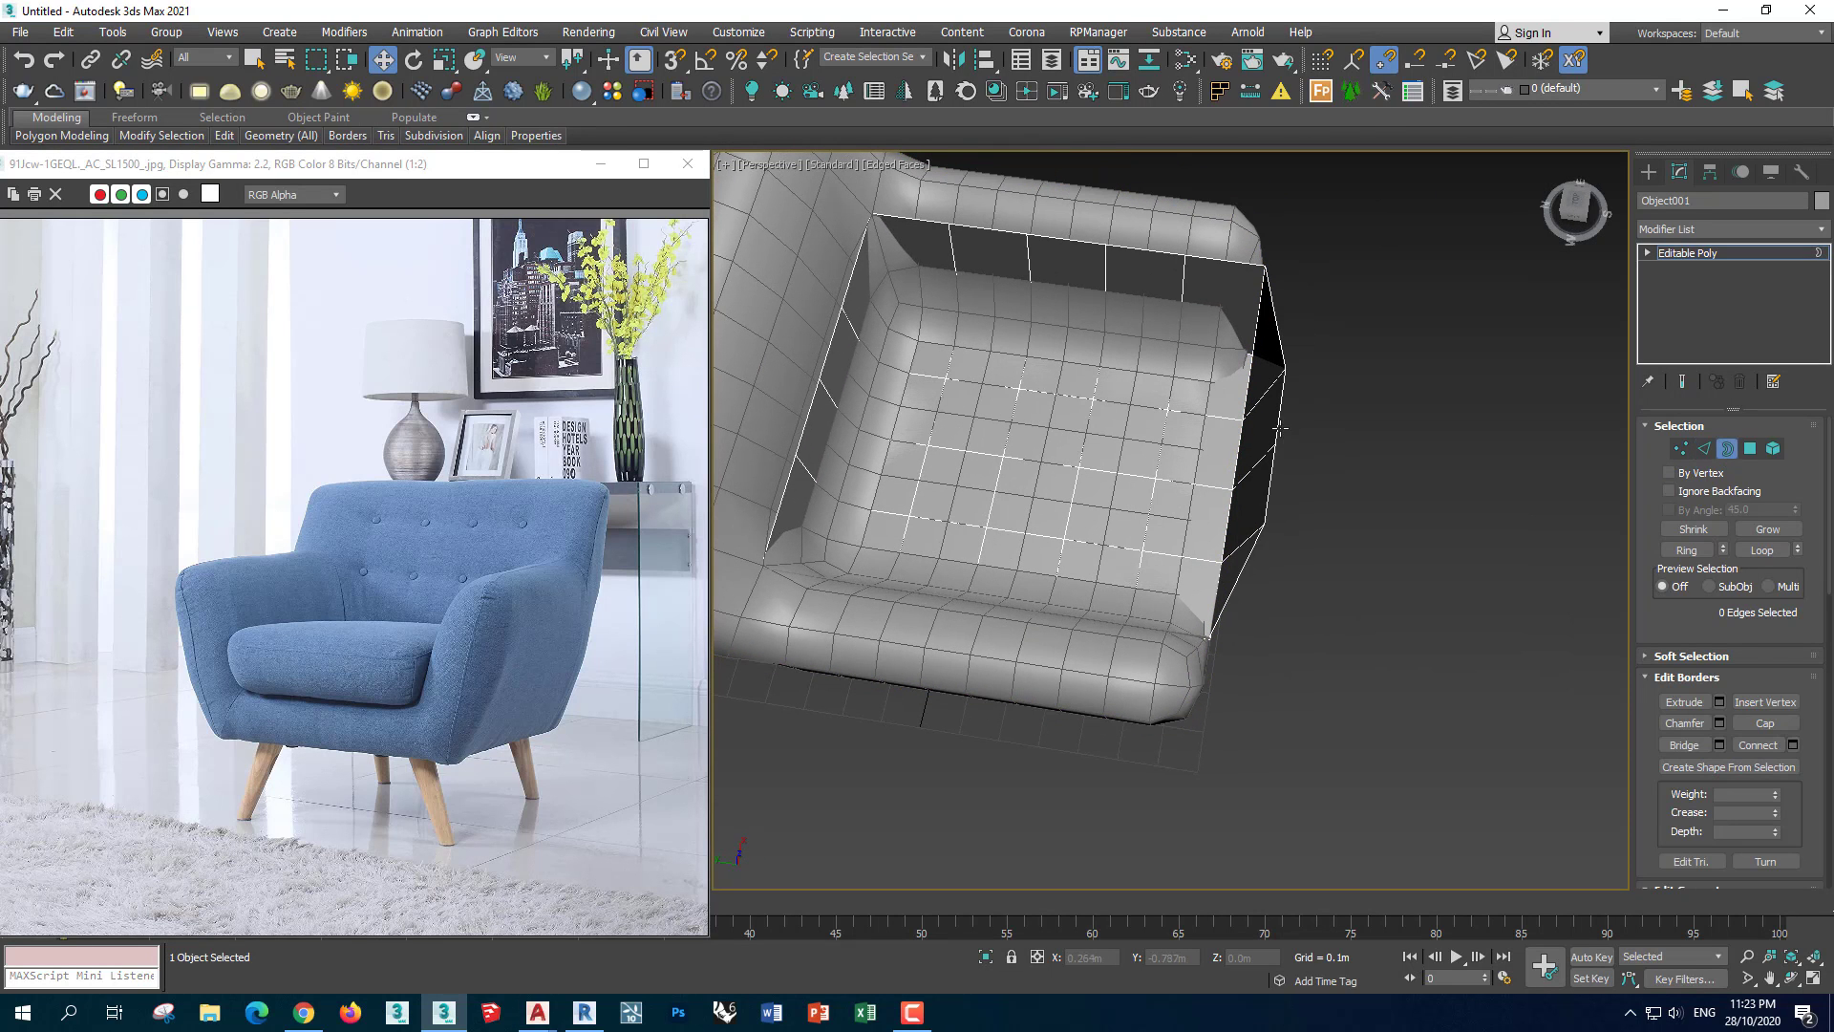
{"action": "left_click", "coordinate": [1275, 422]}
{"action": "left_click", "coordinate": [1765, 723]}
Select all seat polygons and flip their normals to face outward
{"action": "middle_click_drag", "start_coordinate": [1385, 704], "coordinate": [1366, 650], "text": "alt"}
{"action": "left_click", "coordinate": [1750, 449]}
{"action": "key", "text": "ctrl+a"}
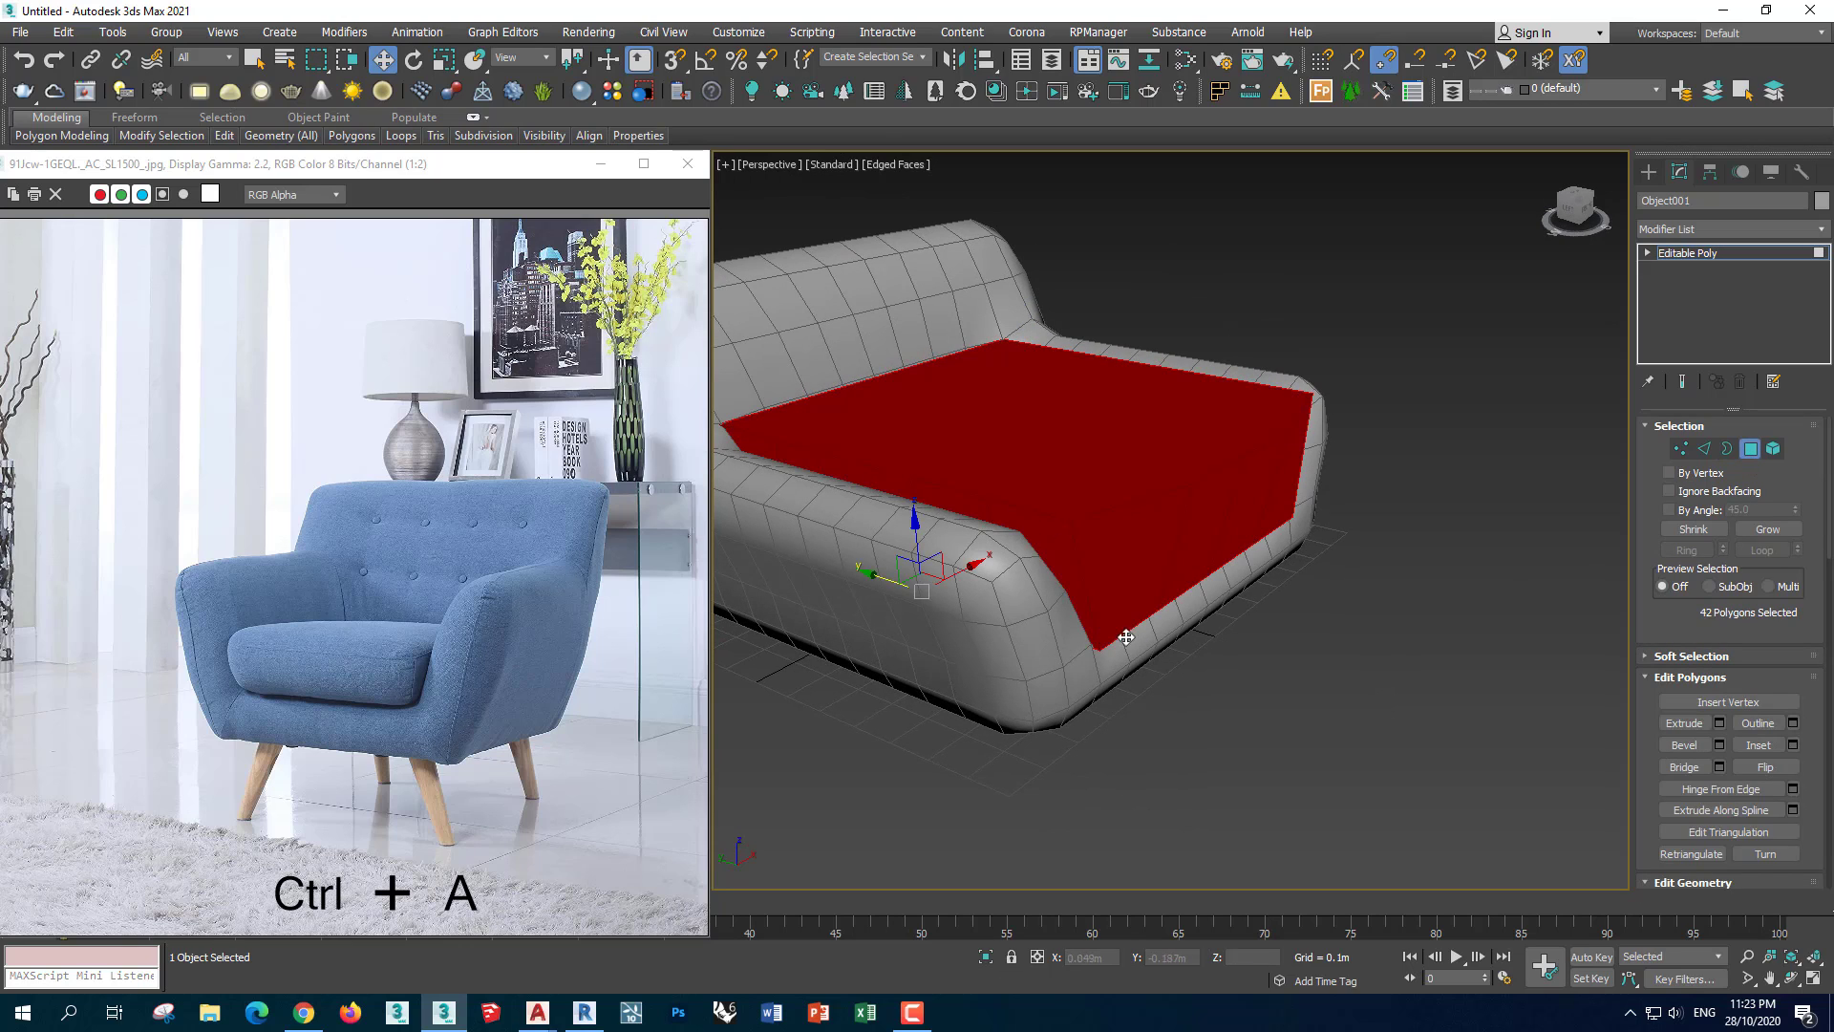
{"action": "left_click", "coordinate": [1769, 767]}
{"action": "middle_click_drag", "start_coordinate": [1385, 612], "coordinate": [1417, 631], "text": "alt"}
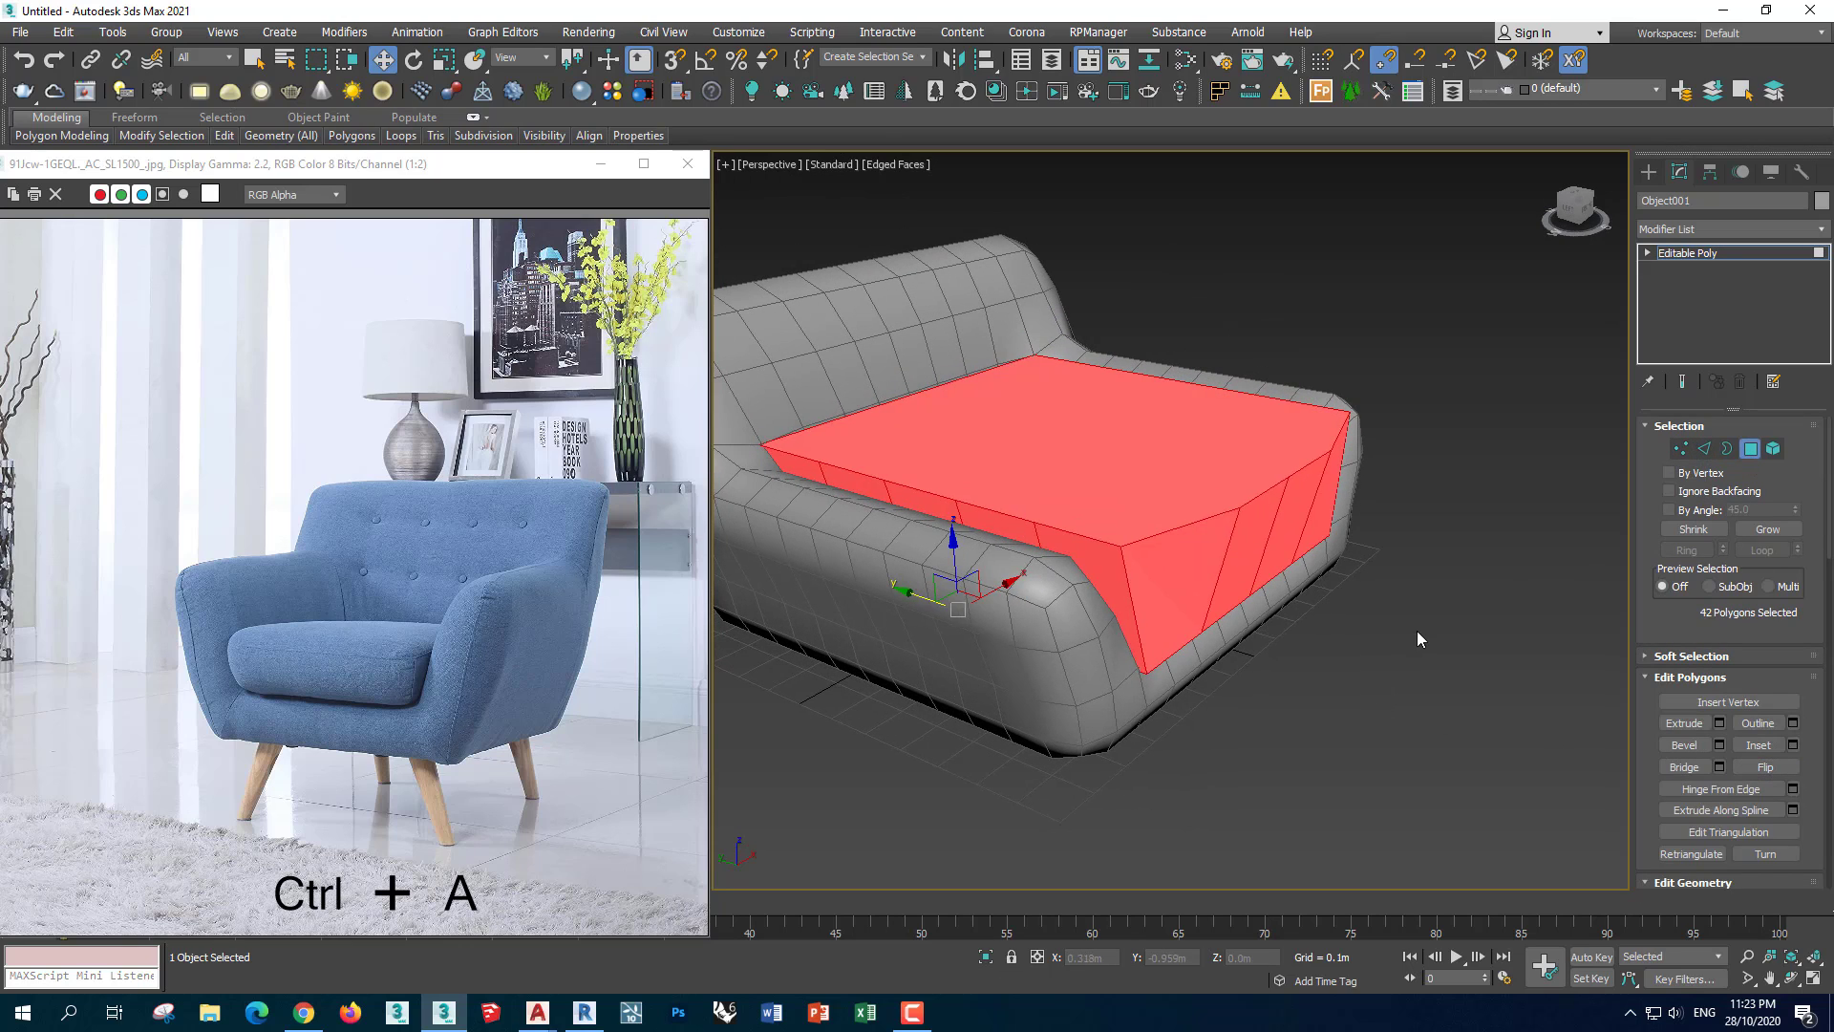
{"action": "left_click", "coordinate": [1418, 631]}
{"action": "key", "text": "ctrl+t"}
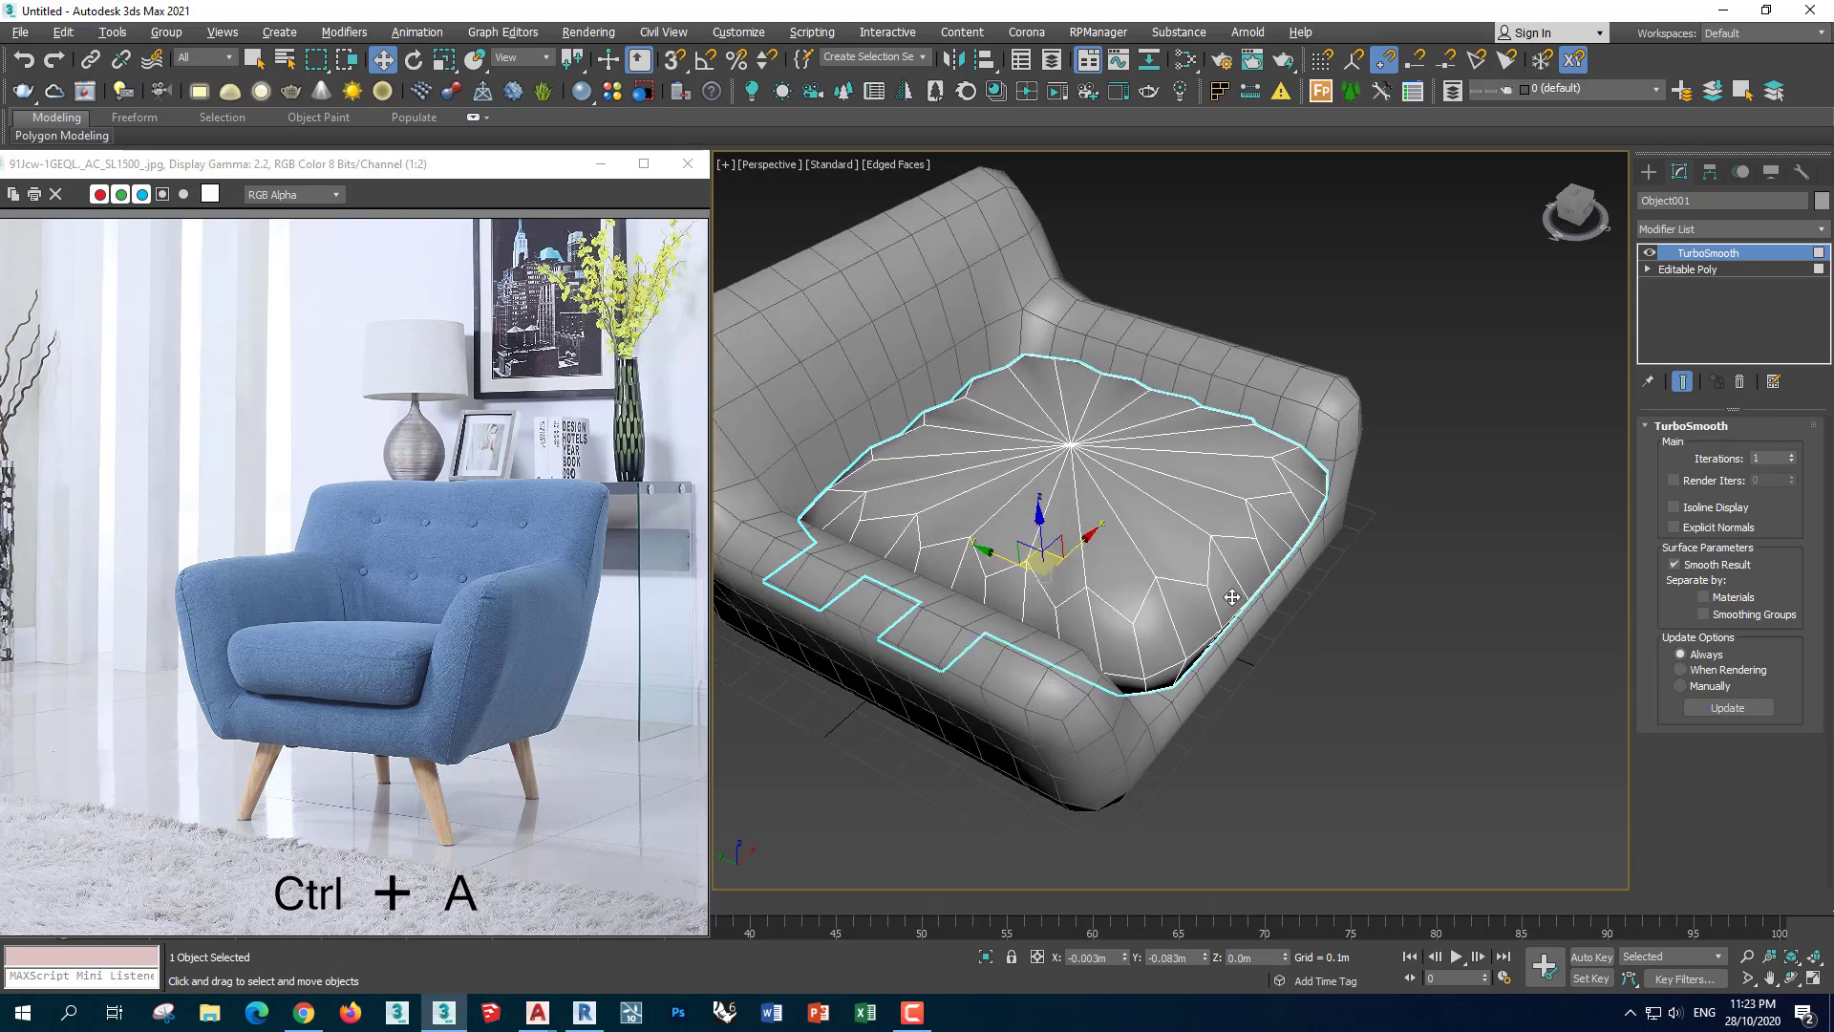
Paste TurboSmooth onto the cushion and isolate it at vertex level
{"action": "left_click", "coordinate": [1687, 269]}
{"action": "left_click", "coordinate": [1679, 451]}
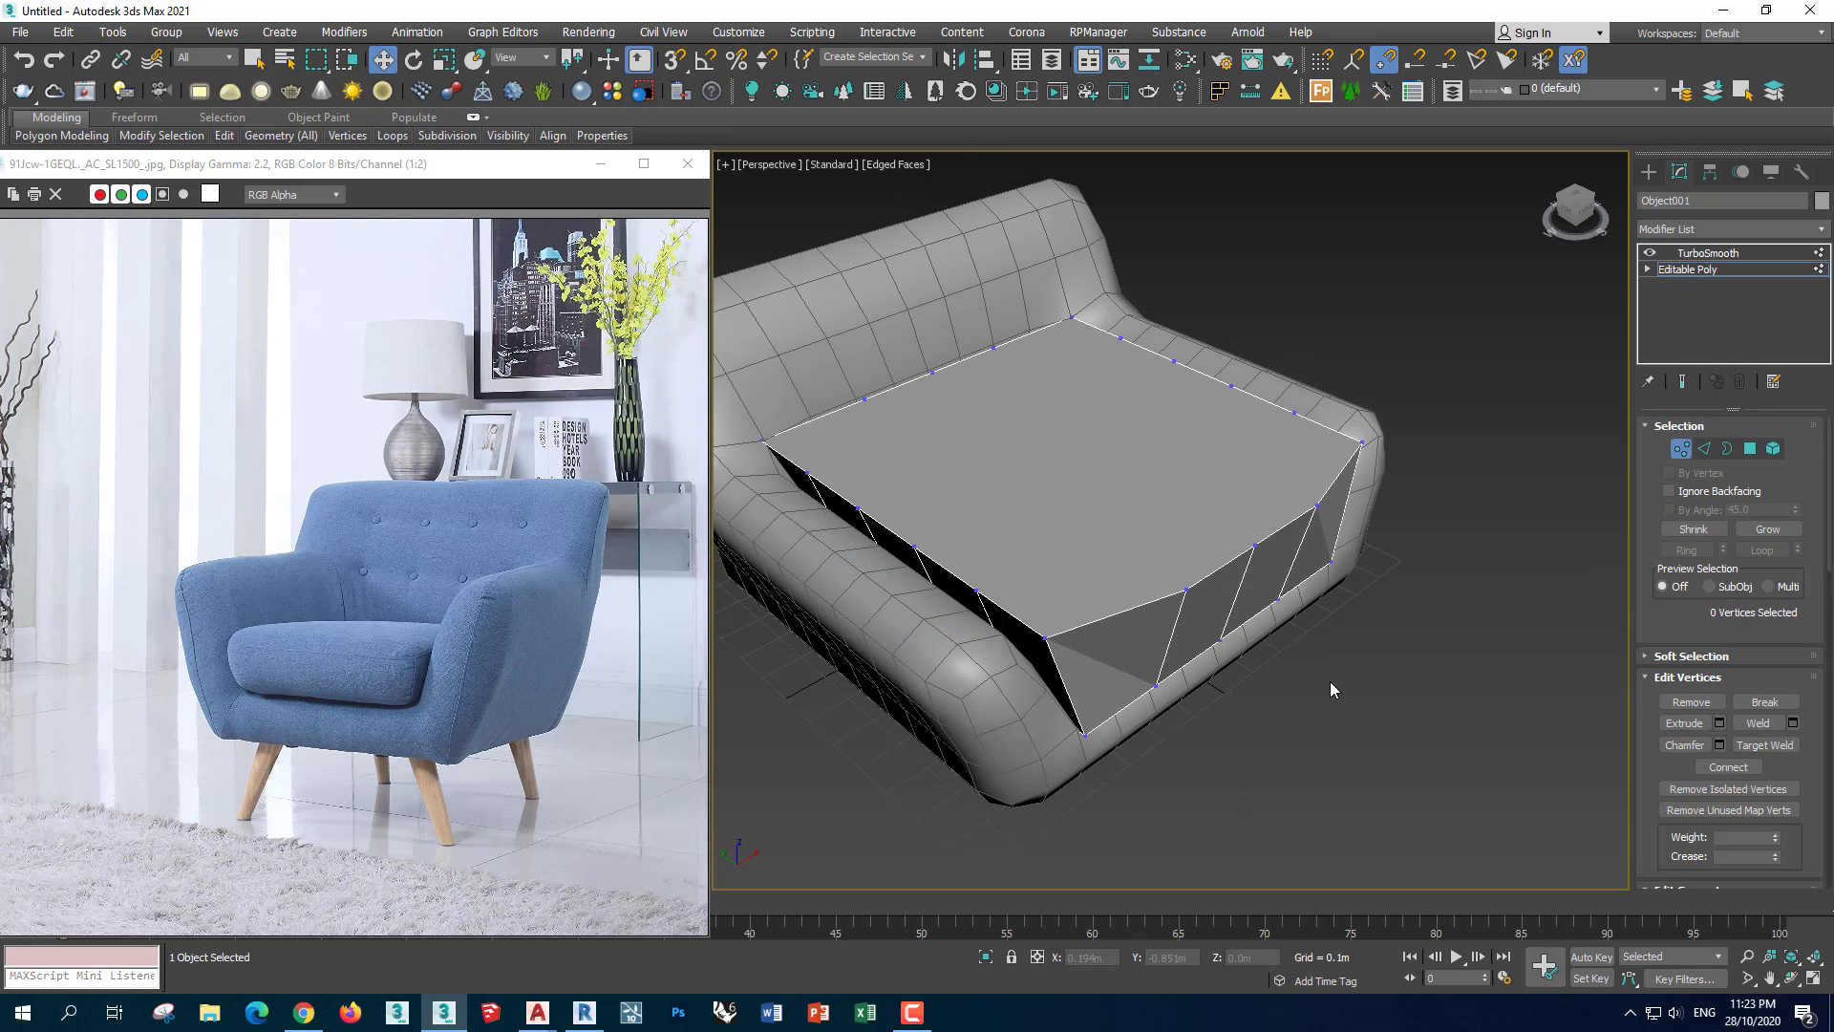
{"action": "key", "text": "alt+q"}
{"action": "mouse_move", "coordinate": [1363, 697]}
{"action": "middle_mouse_down", "text": "alt"}
{"action": "mouse_move", "coordinate": [1580, 638]}
{"action": "mouse_move", "coordinate": [1352, 635]}
{"action": "mouse_move", "coordinate": [1326, 667]}
{"action": "mouse_move", "coordinate": [1412, 672]}
{"action": "middle_mouse_up", "text": "alt"}
{"action": "scroll", "coordinate": [1800, 768], "scroll_direction": "down", "scroll_amount": 3}
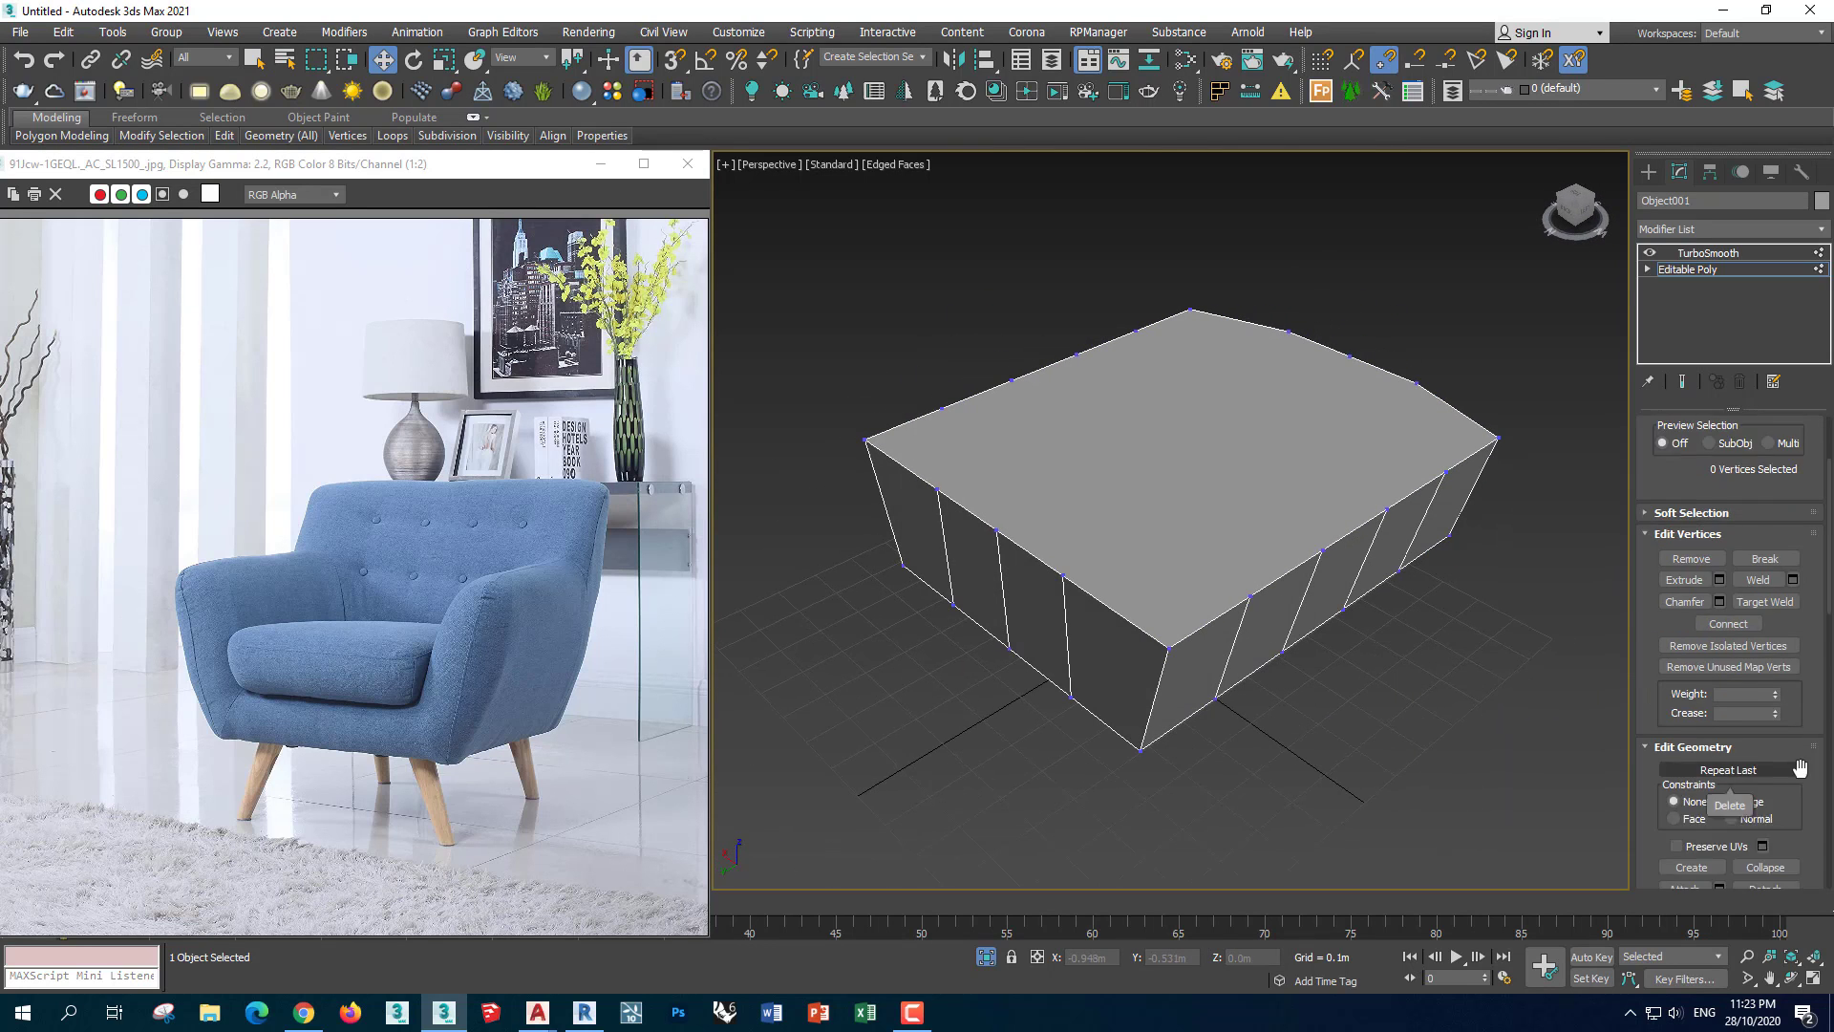
{"action": "scroll", "coordinate": [1800, 768], "scroll_direction": "down", "scroll_amount": 2}
{"action": "scroll", "coordinate": [1682, 778], "scroll_direction": "down", "scroll_amount": 1}
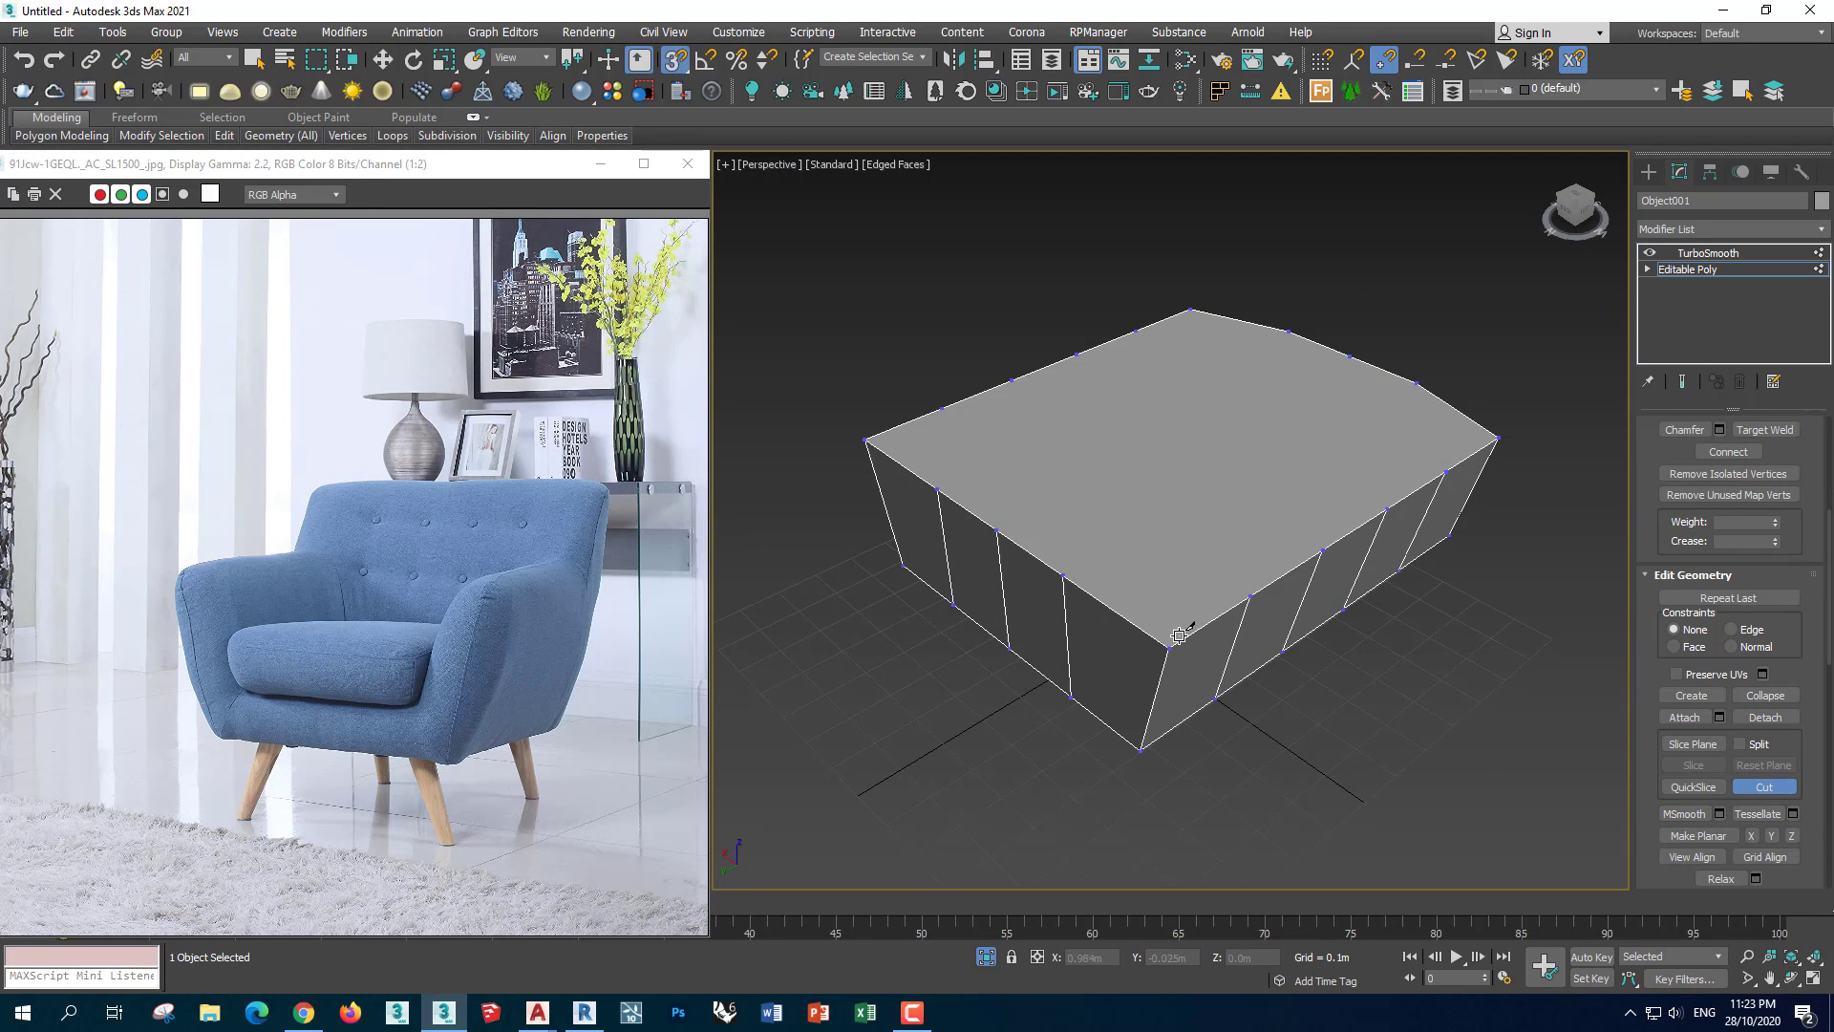
Cut straight lines between opposite edge vertices across the cushion top
{"action": "left_click", "coordinate": [1064, 576]}
{"action": "middle_click_drag", "start_coordinate": [1064, 576], "coordinate": [1328, 554], "text": "alt"}
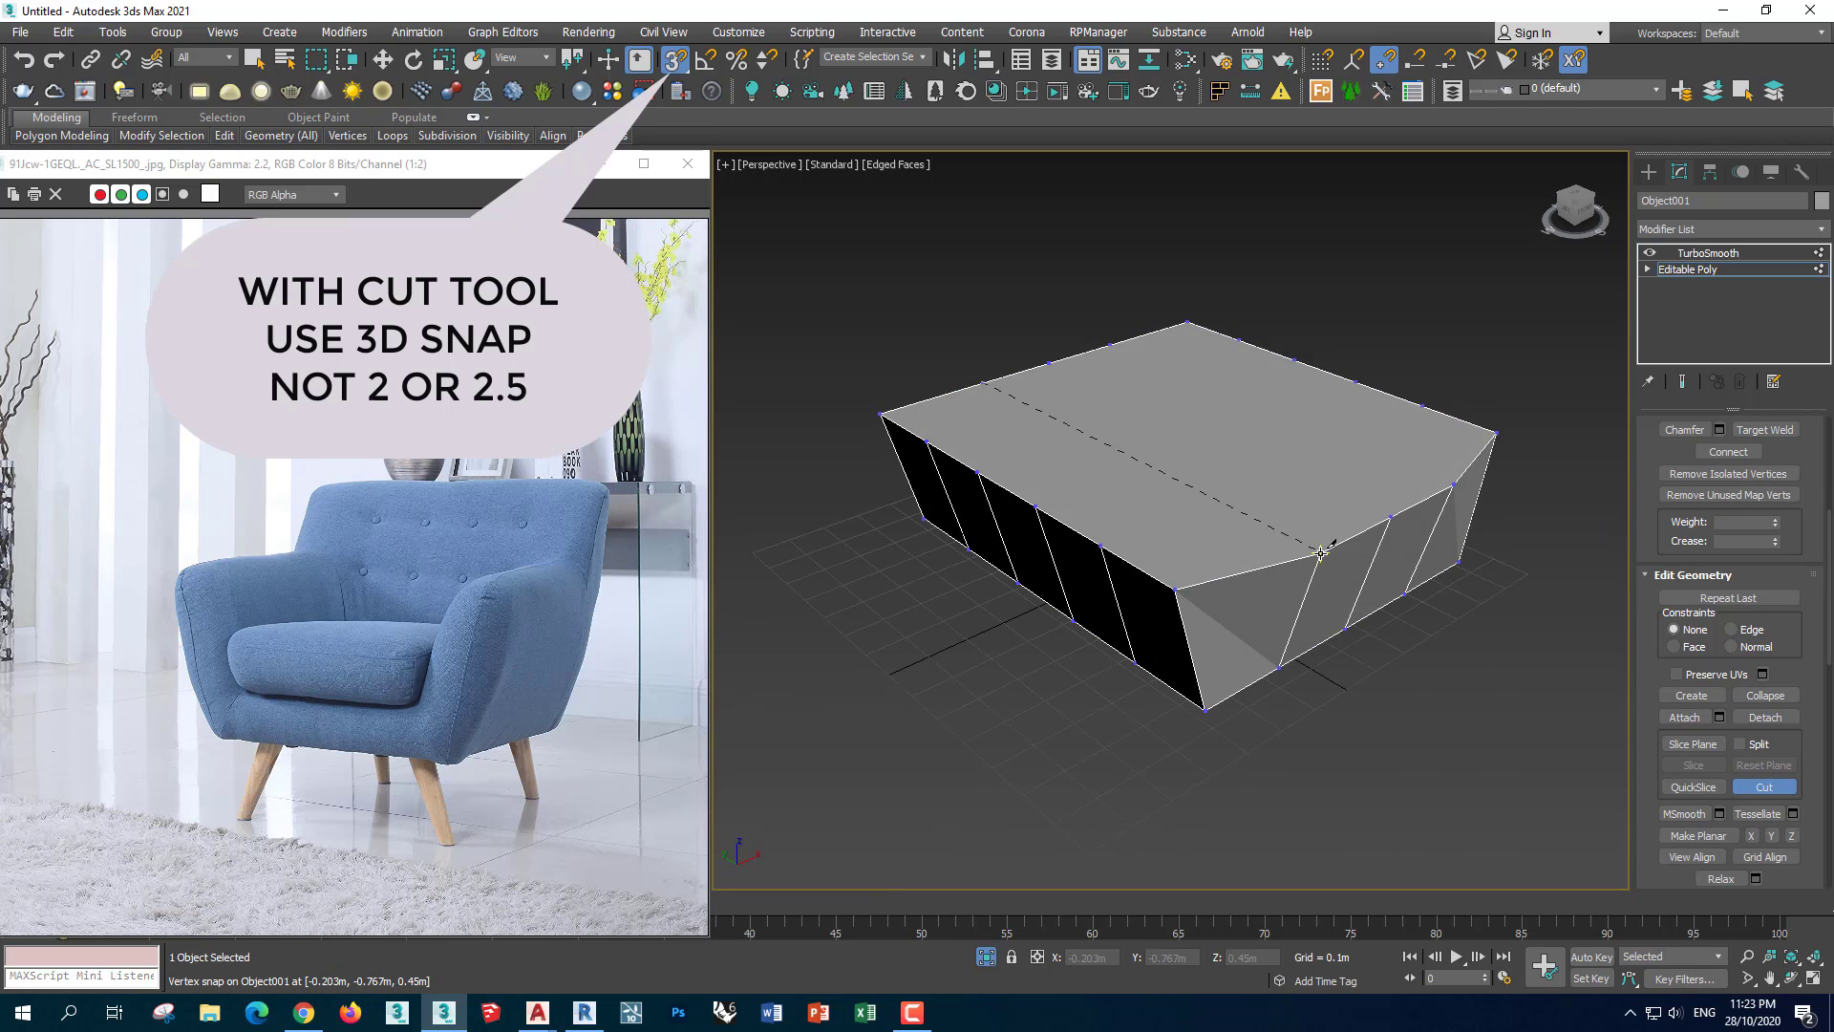
{"action": "left_click", "coordinate": [1391, 517]}
{"action": "middle_click_drag", "start_coordinate": [1391, 517], "coordinate": [1335, 532], "text": "alt"}
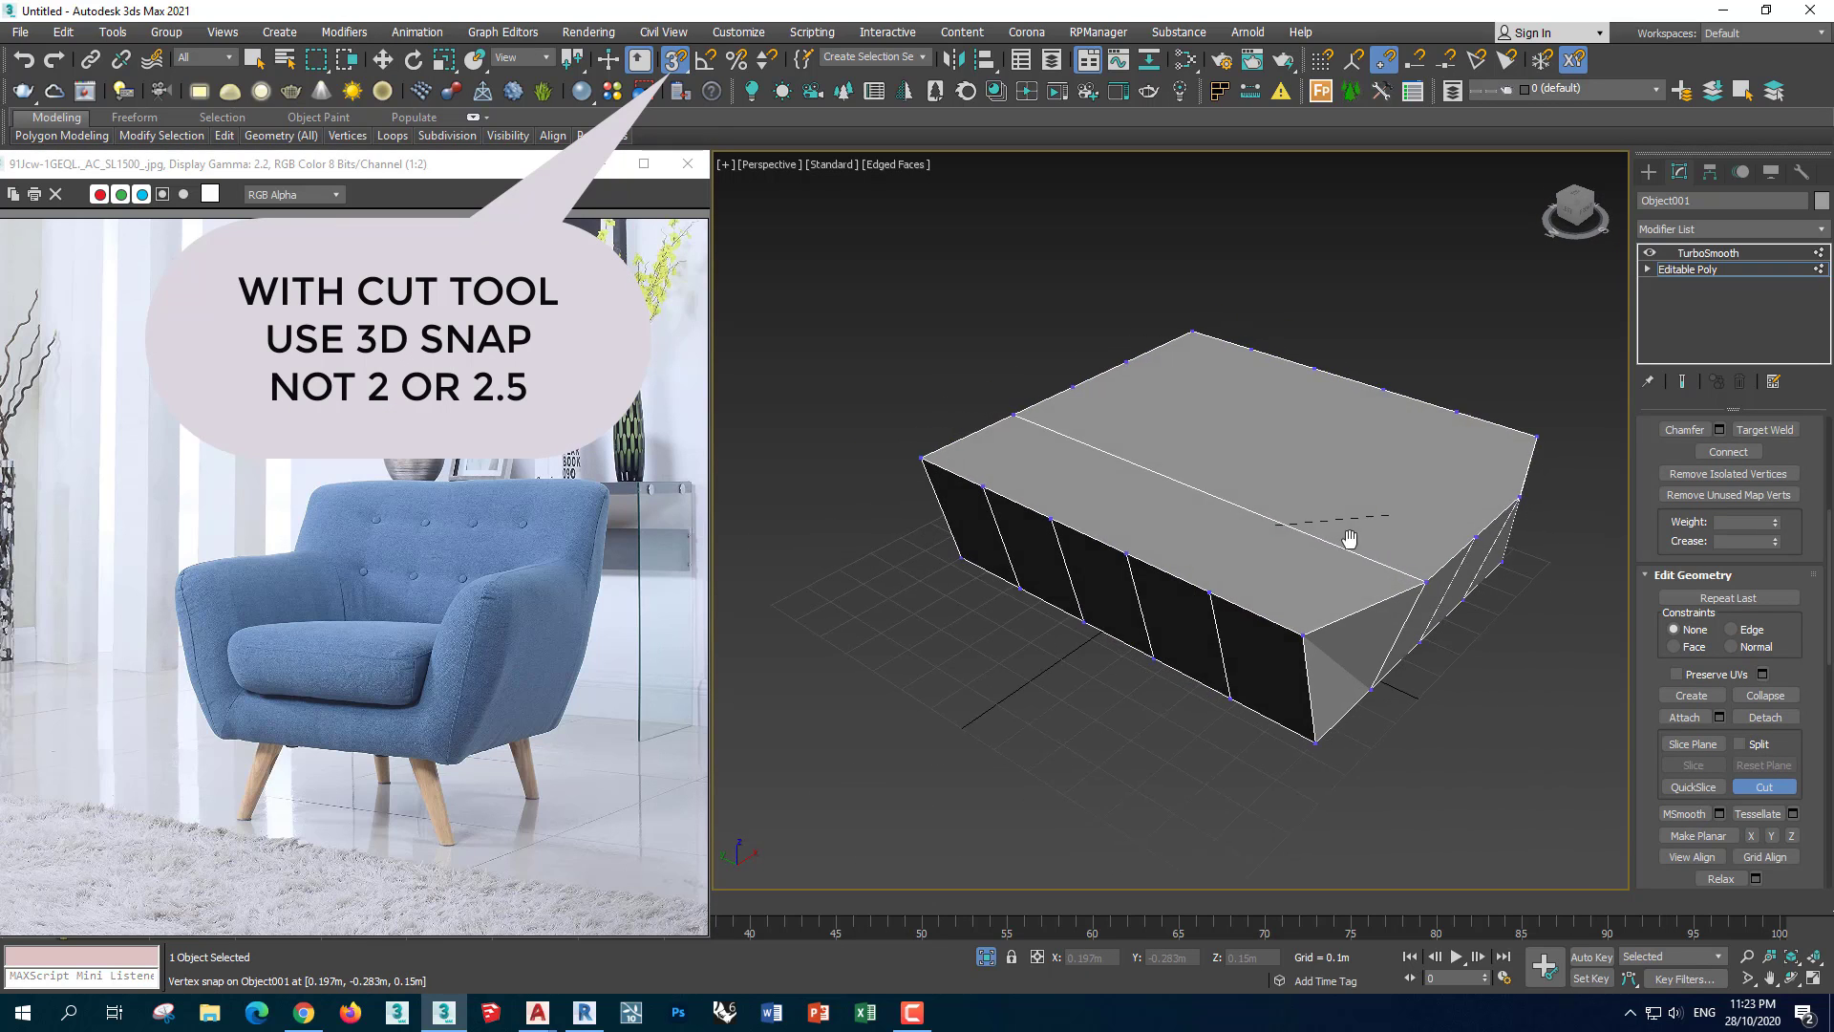
{"action": "left_click", "coordinate": [1083, 371]}
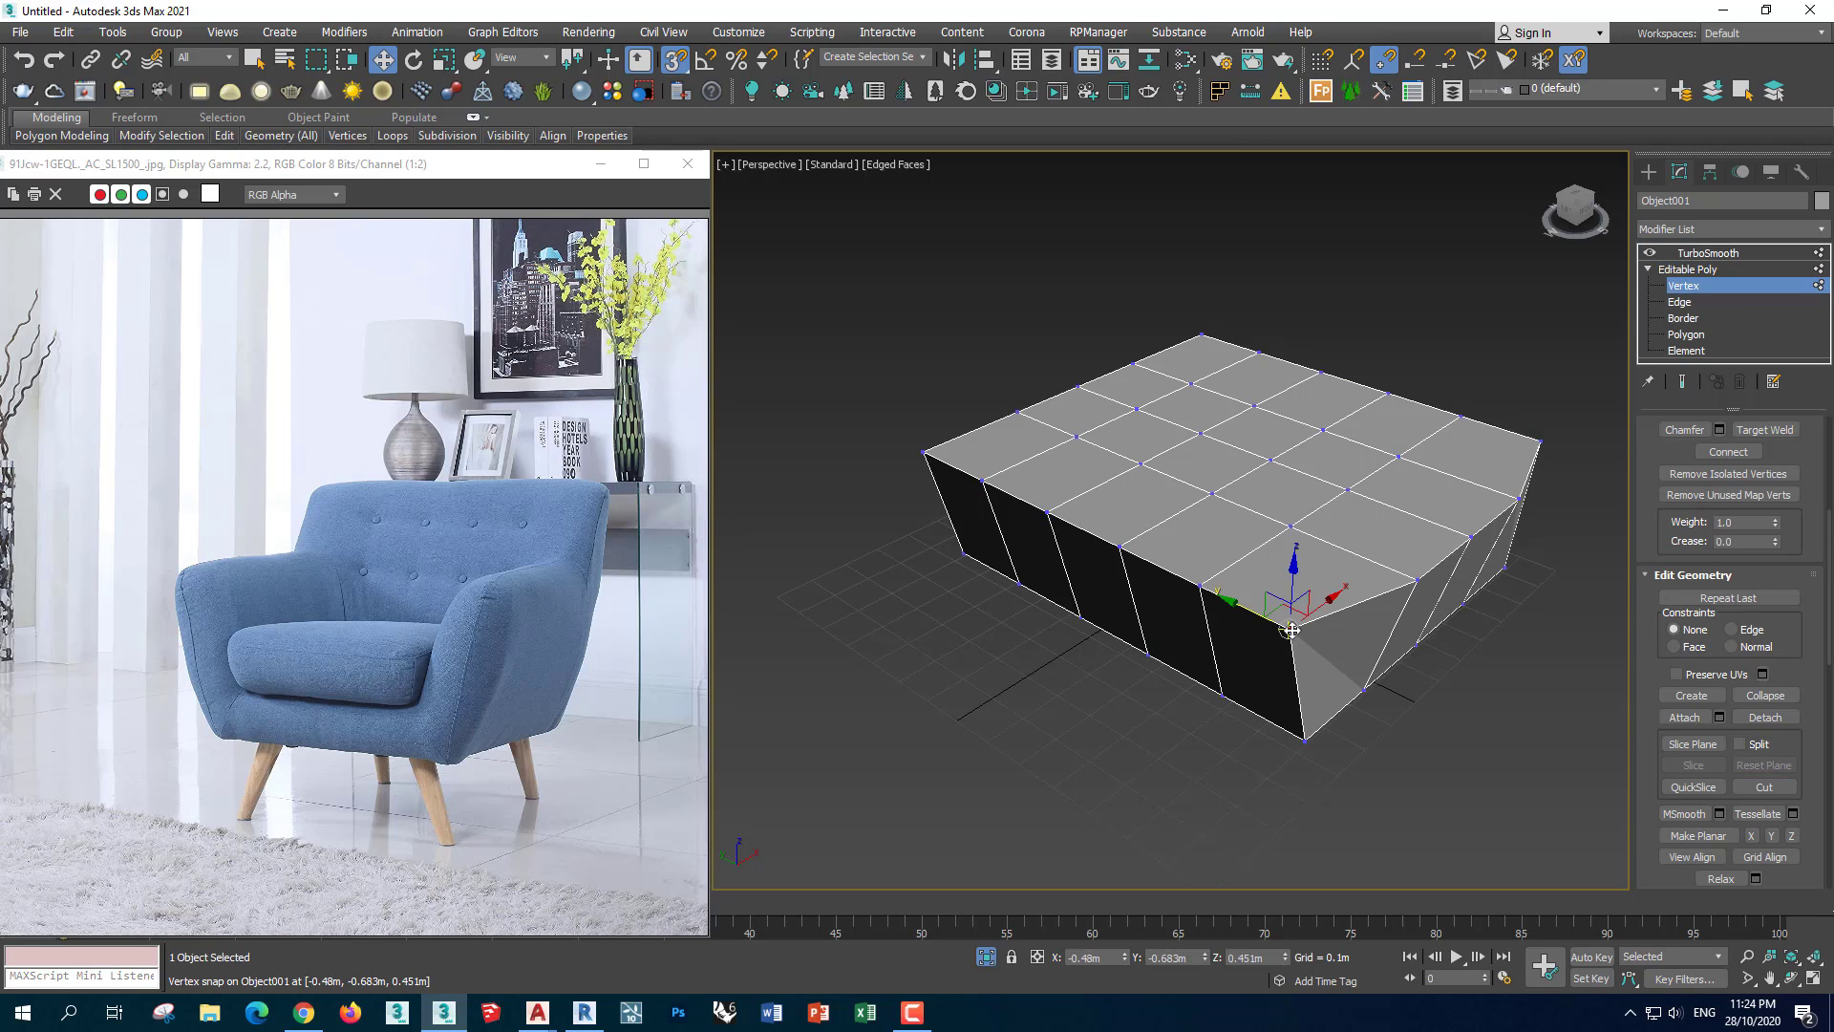
Unisolate the sofa and select the cushion's whole top using By Angle polygon selection
{"action": "middle_click_drag", "start_coordinate": [1326, 662], "coordinate": [1160, 587], "text": "alt"}
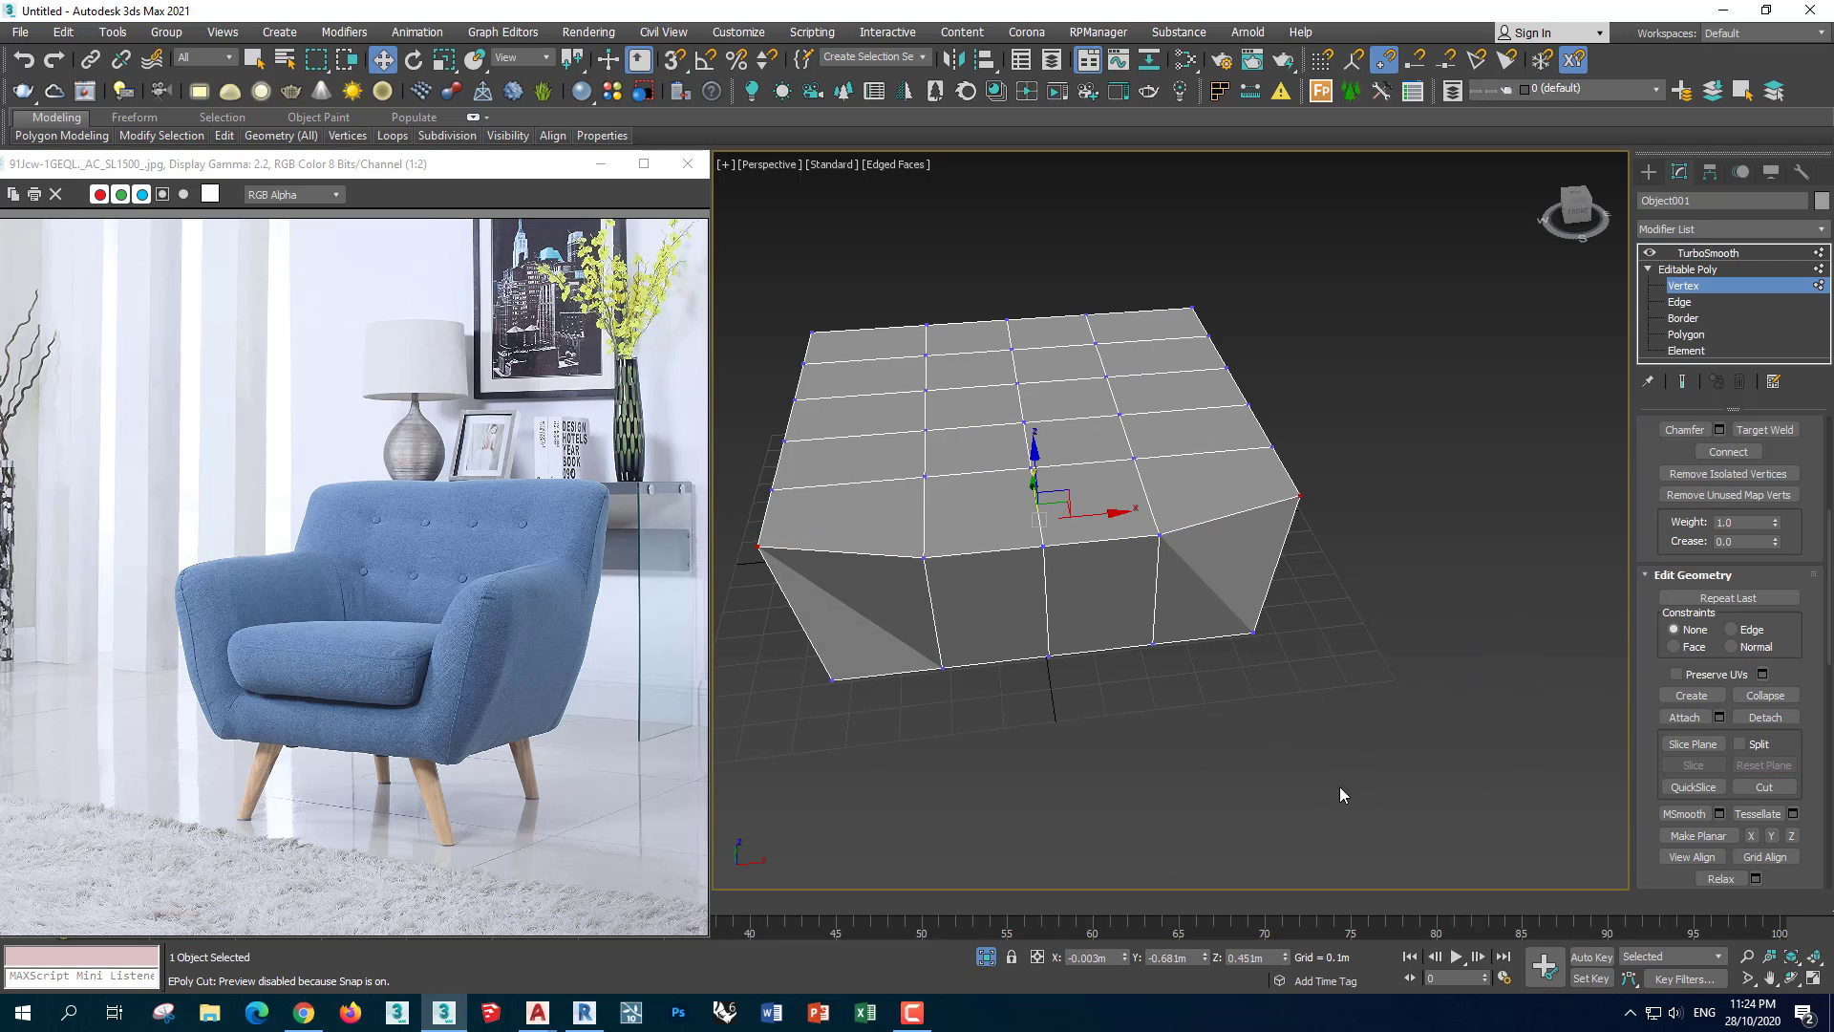
{"action": "key", "text": "alt+q"}
{"action": "middle_click_drag", "start_coordinate": [1339, 795], "coordinate": [1129, 611], "text": "alt"}
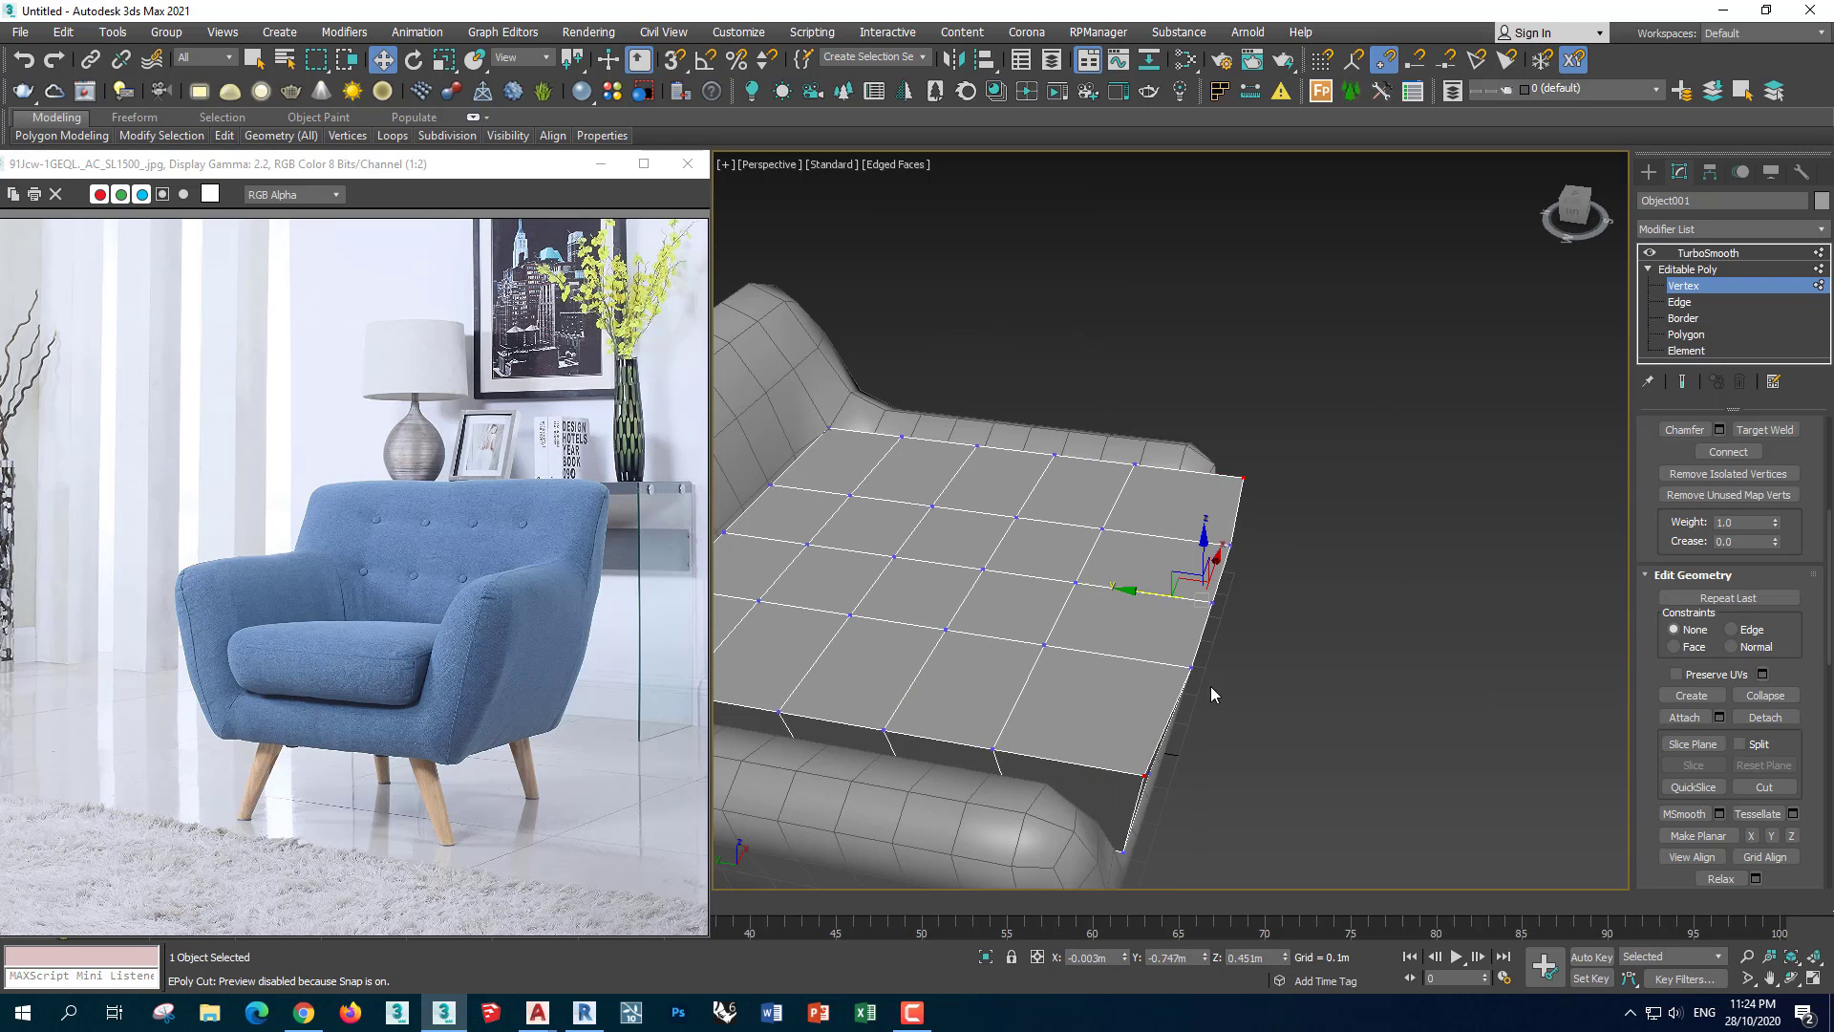
{"action": "middle_click_drag", "start_coordinate": [1211, 694], "coordinate": [1183, 726], "text": "alt"}
{"action": "left_click", "coordinate": [1687, 334]}
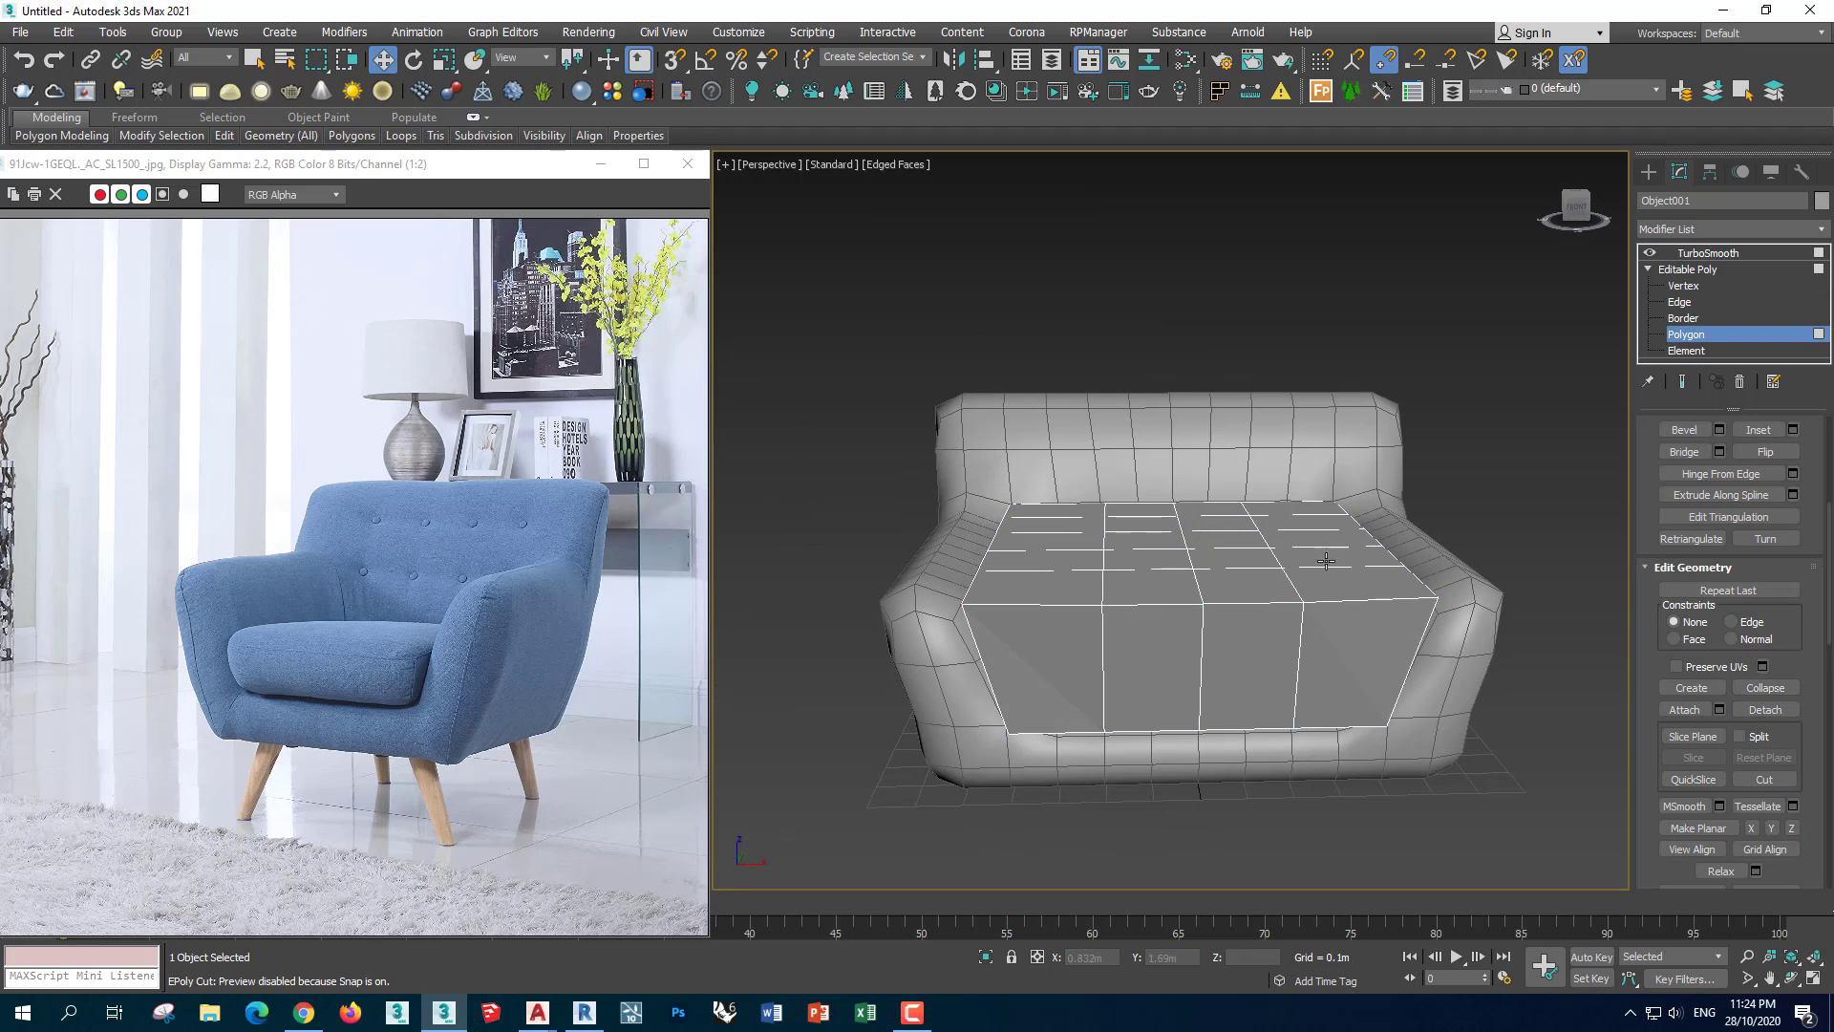
{"action": "left_click", "coordinate": [1304, 593]}
{"action": "middle_click_drag", "start_coordinate": [1266, 587], "coordinate": [1232, 535], "text": "alt"}
{"action": "left_click", "coordinate": [1221, 505]}
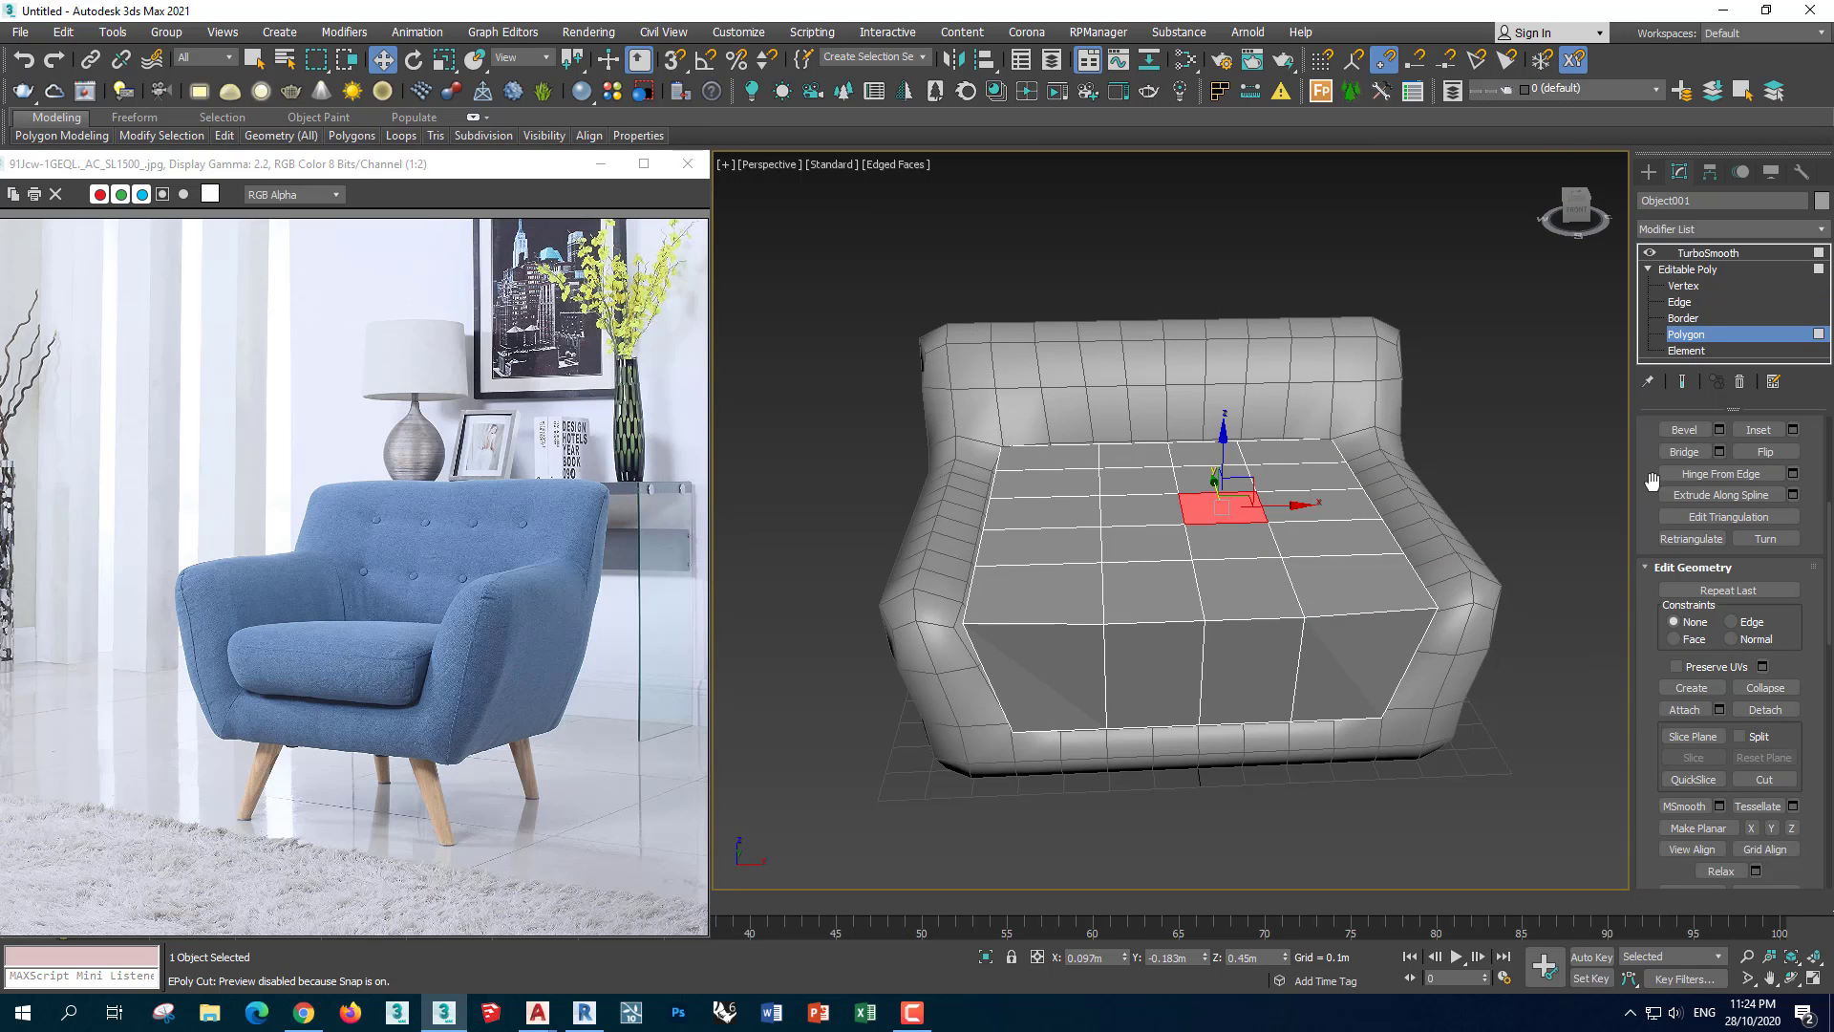
{"action": "left_click_drag", "start_coordinate": [1652, 480], "coordinate": [1645, 795]}
{"action": "left_click", "coordinate": [1689, 507]}
{"action": "left_click", "coordinate": [1223, 574]}
{"action": "mouse_move", "coordinate": [1222, 573]}
{"action": "middle_mouse_down", "text": "alt"}
{"action": "mouse_move", "coordinate": [1219, 643]}
{"action": "mouse_move", "coordinate": [1231, 631]}
{"action": "mouse_move", "coordinate": [1212, 661]}
{"action": "mouse_move", "coordinate": [1227, 650]}
{"action": "middle_mouse_up", "text": "alt"}
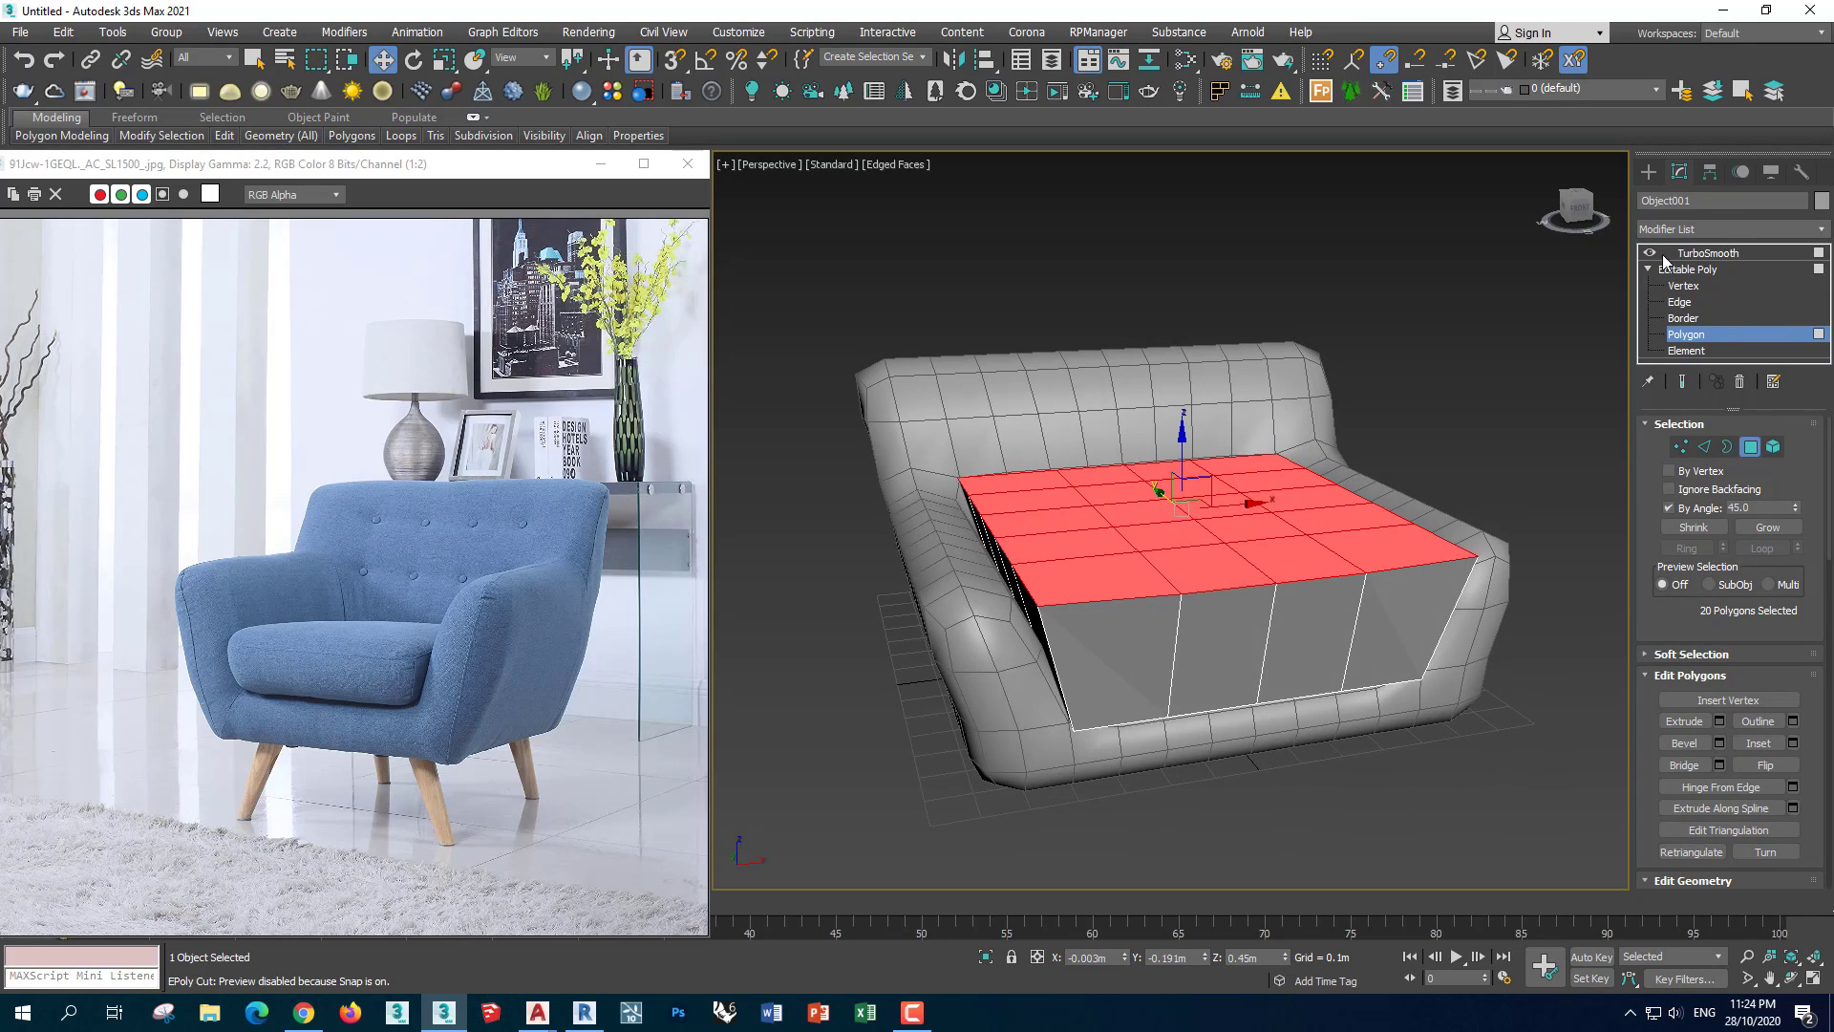
Scale the cushion top down slightly with smoothing shown, then go to TurboSmooth
{"action": "left_click", "coordinate": [1682, 381]}
{"action": "mouse_move", "coordinate": [1209, 521]}
{"action": "middle_mouse_down", "text": "alt"}
{"action": "mouse_move", "coordinate": [1184, 455]}
{"action": "mouse_move", "coordinate": [1174, 524]}
{"action": "middle_mouse_up", "text": "alt"}
{"action": "key", "text": "r"}
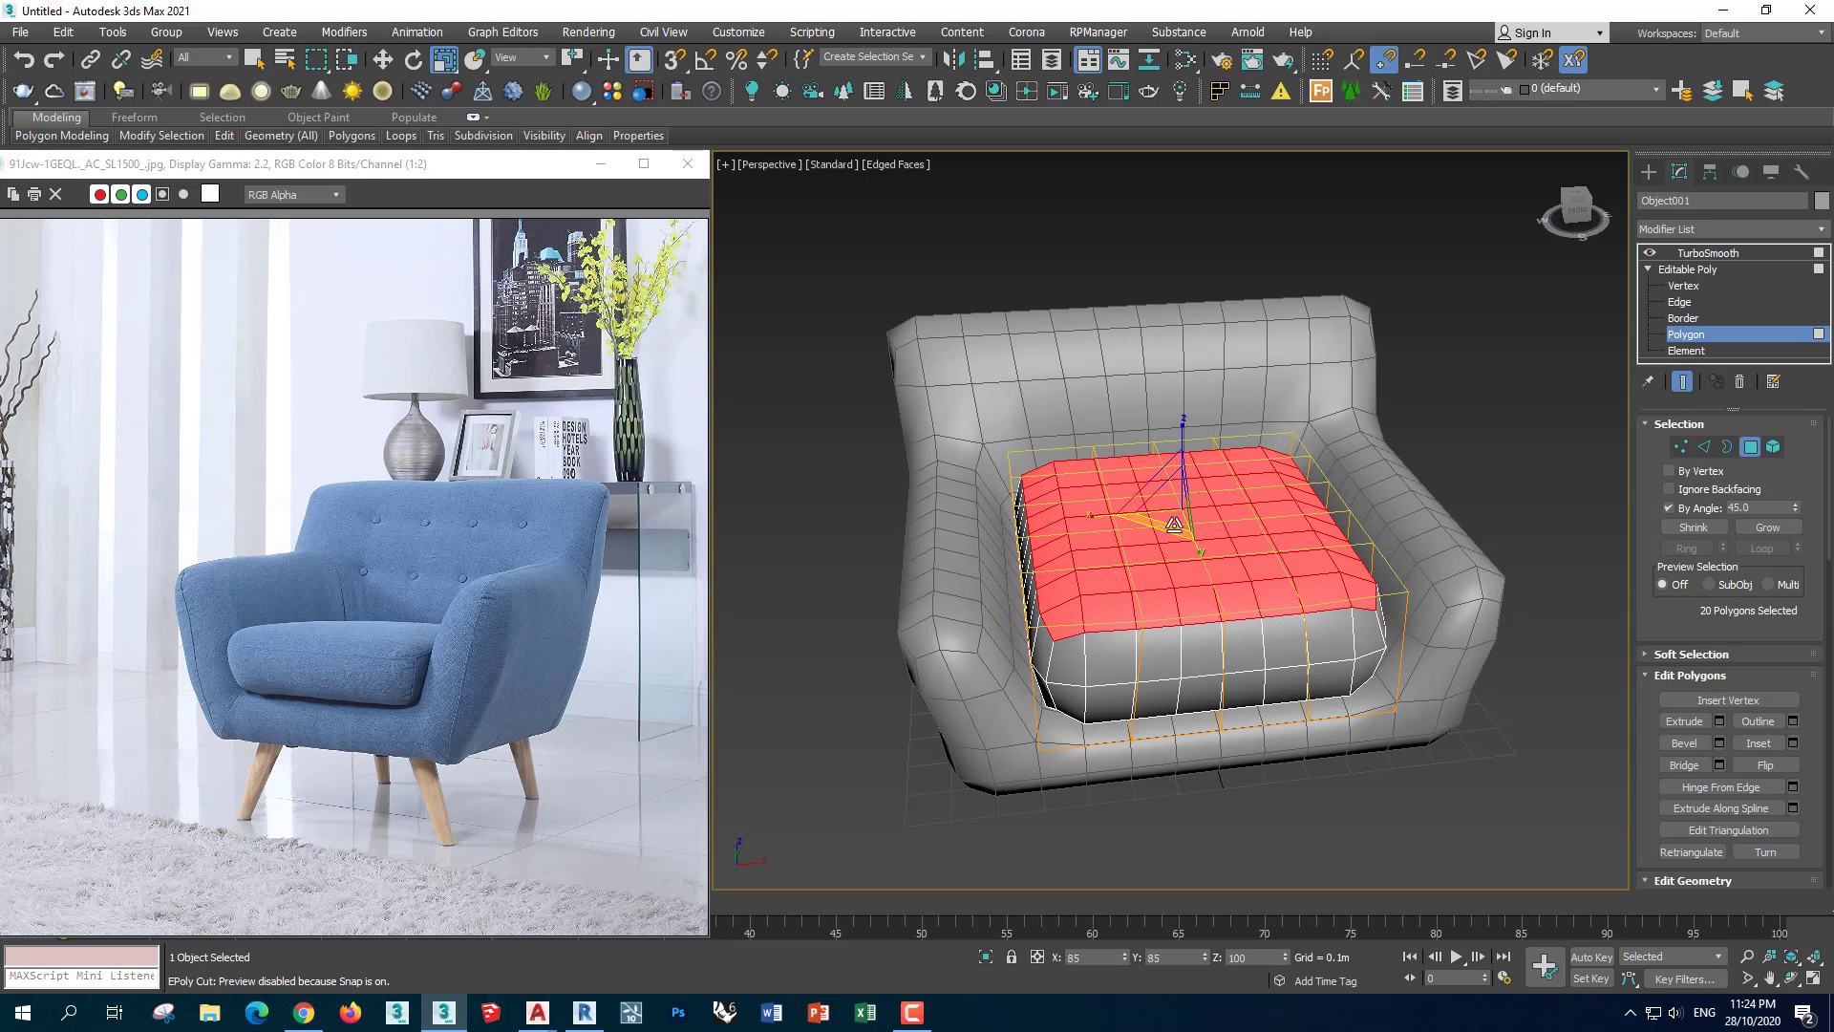
{"action": "left_click_drag", "start_coordinate": [1185, 437], "coordinate": [1183, 497]}
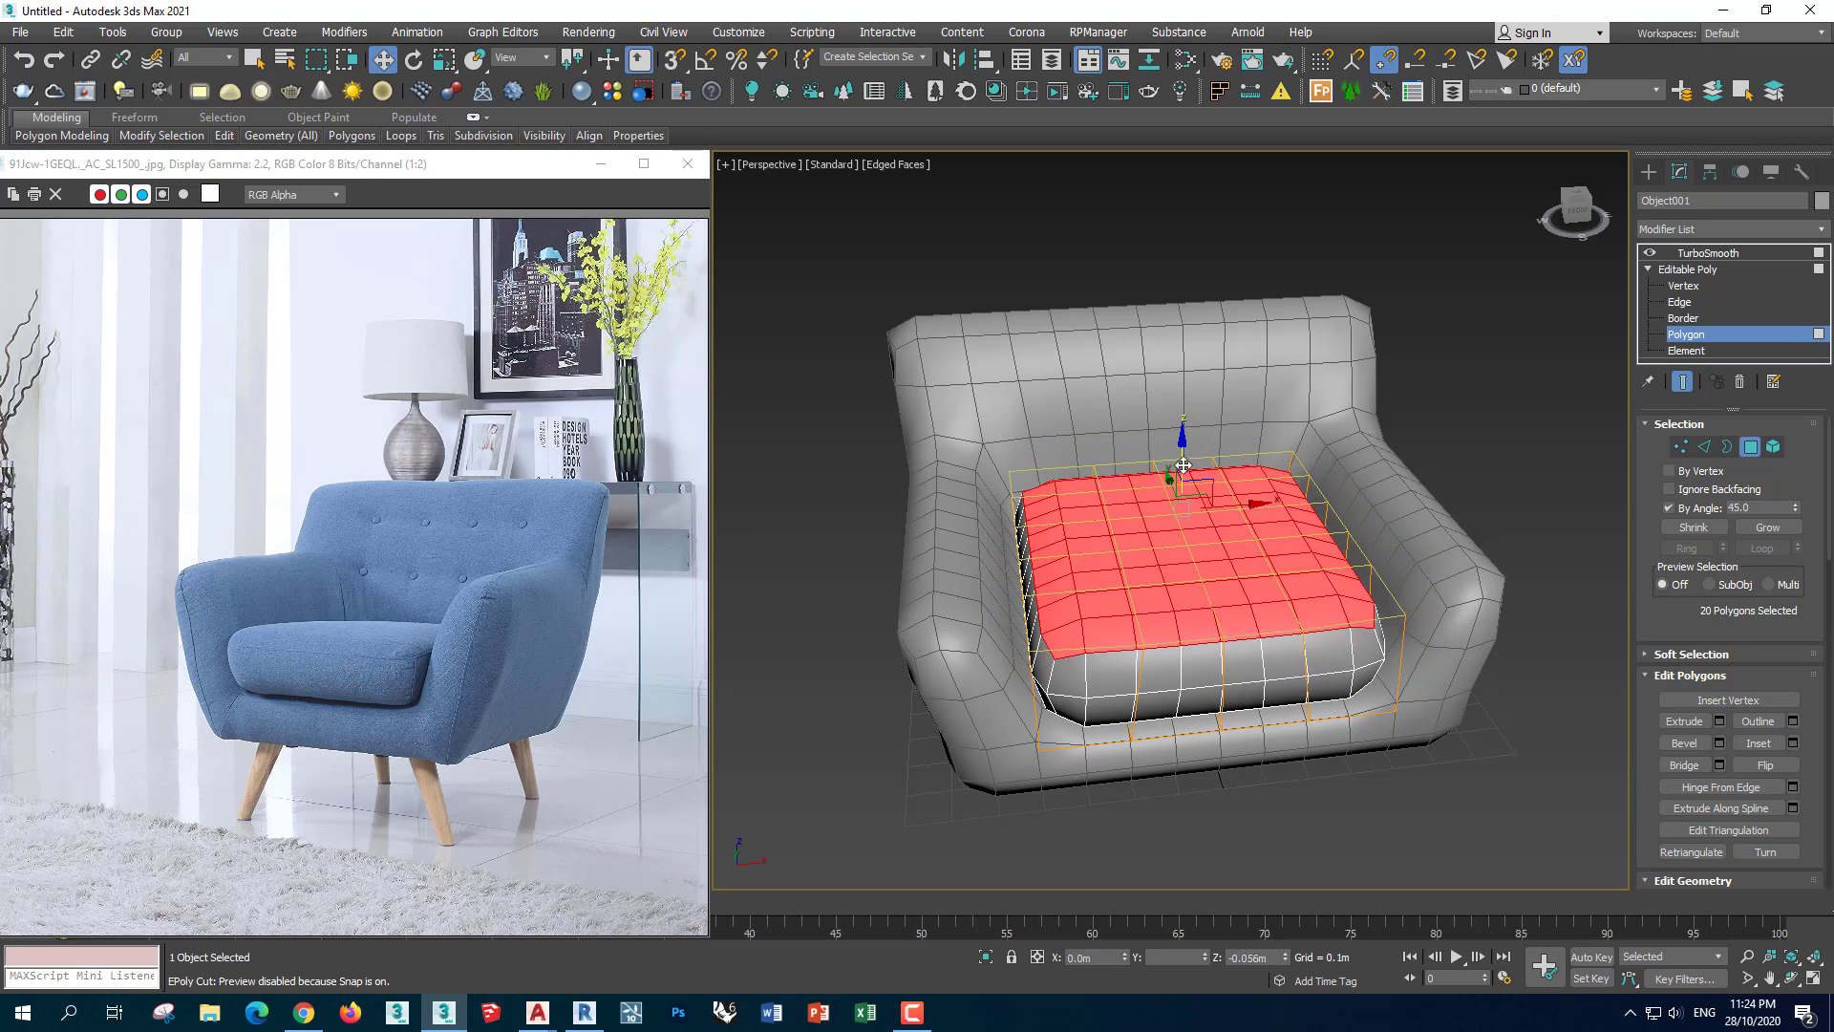
{"action": "mouse_move", "coordinate": [1183, 497]}
{"action": "middle_mouse_down", "text": "alt"}
{"action": "mouse_move", "coordinate": [1160, 588]}
{"action": "mouse_move", "coordinate": [1453, 577]}
{"action": "middle_mouse_up", "text": "alt"}
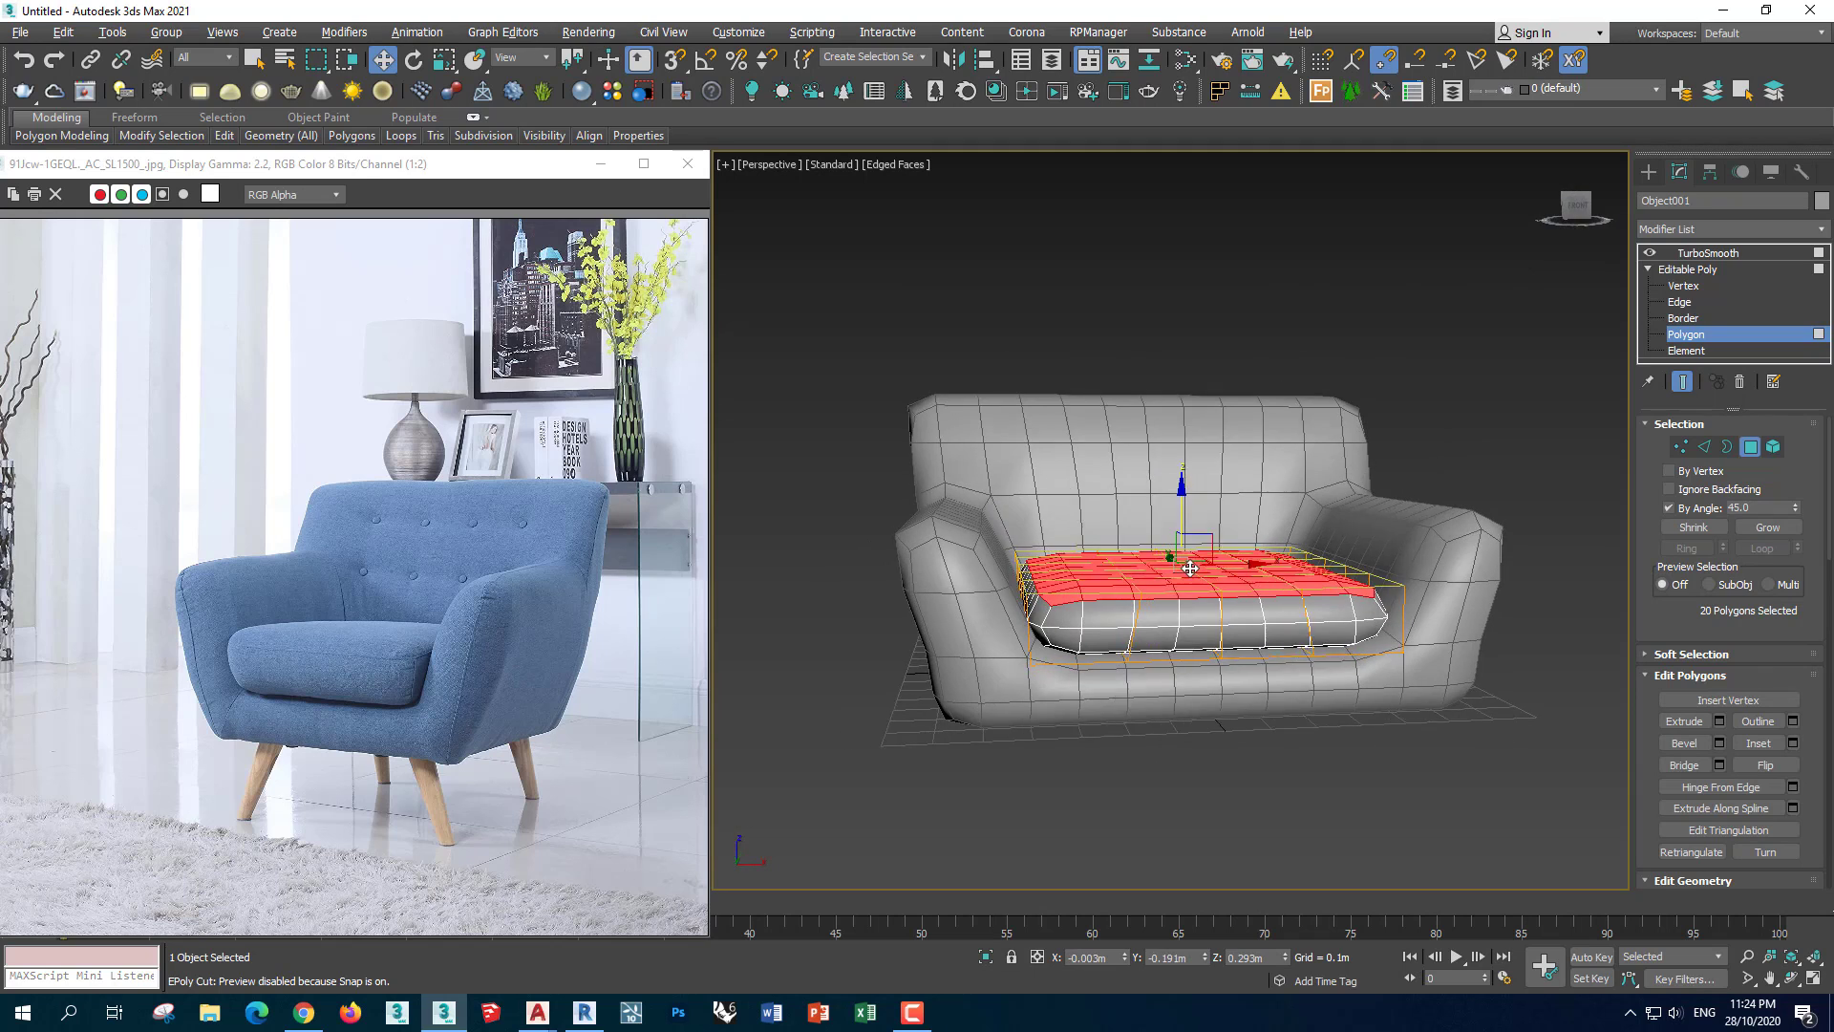
{"action": "left_click_drag", "start_coordinate": [1174, 524], "coordinate": [1179, 509]}
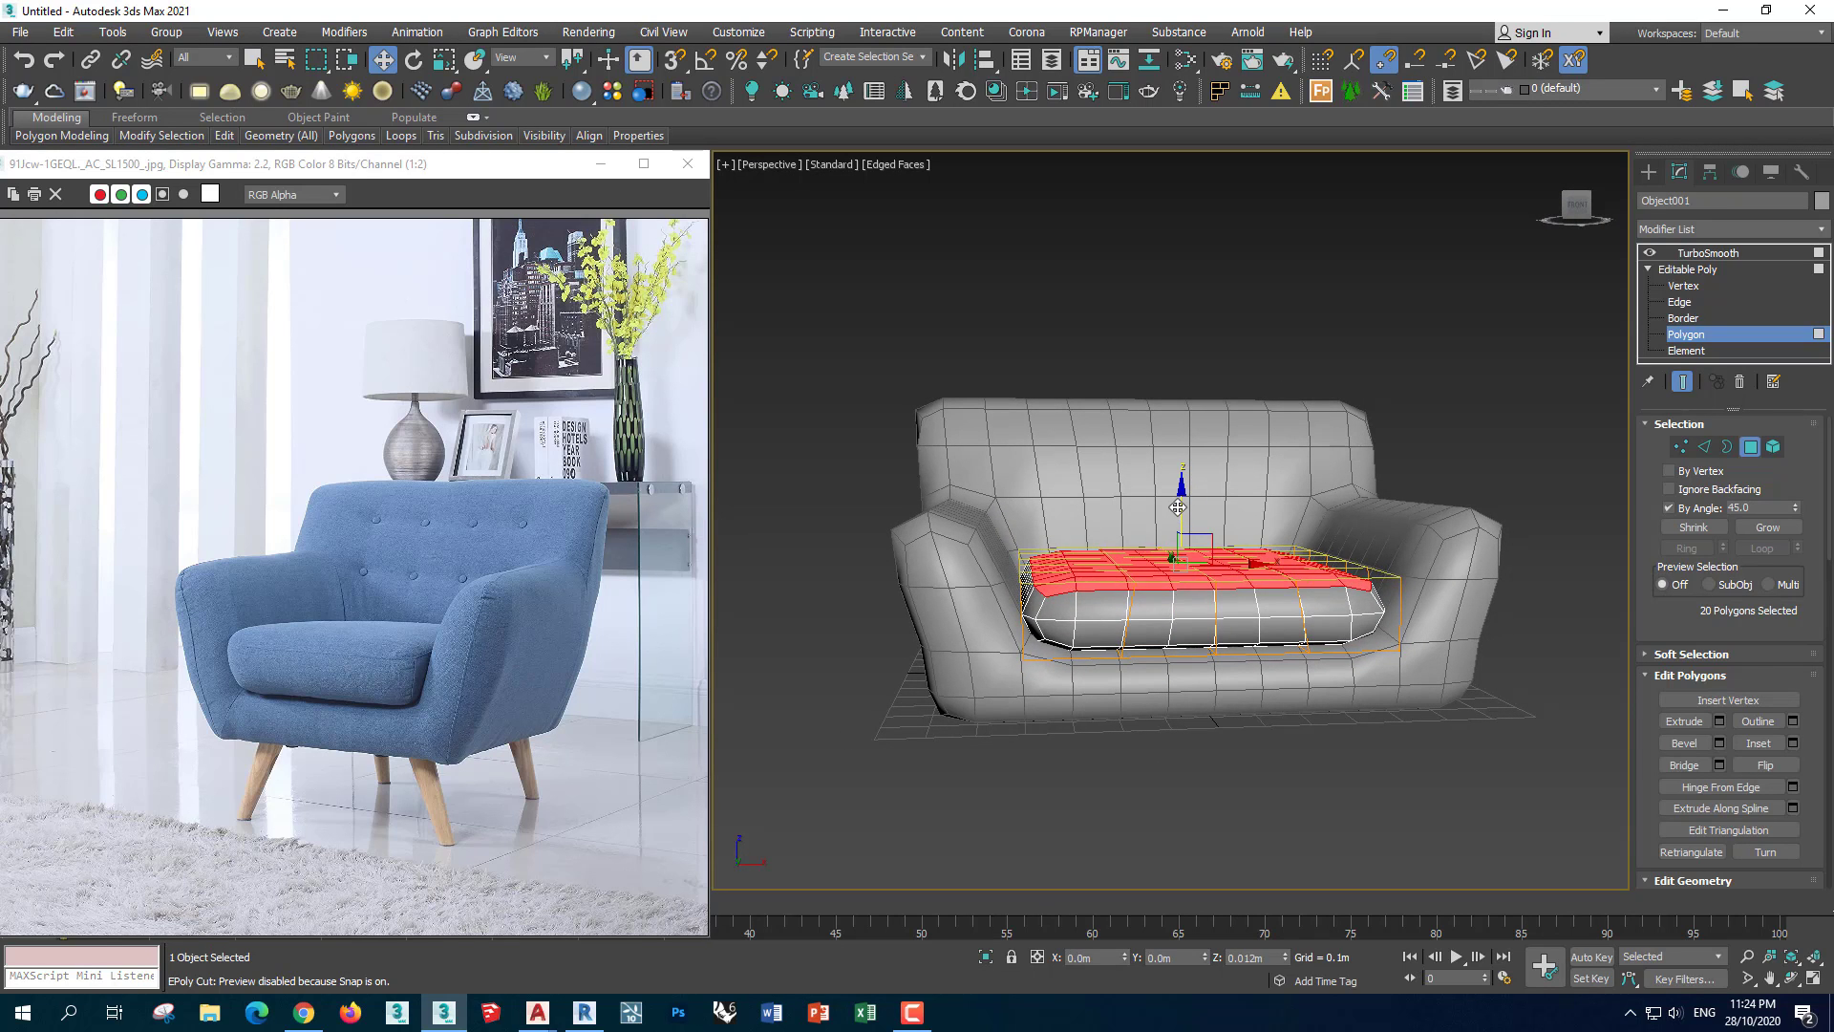
{"action": "mouse_move", "coordinate": [1178, 507]}
{"action": "middle_mouse_down", "text": "alt"}
{"action": "mouse_move", "coordinate": [1151, 535]}
{"action": "mouse_move", "coordinate": [1385, 593]}
{"action": "middle_mouse_up", "text": "alt"}
{"action": "left_click", "coordinate": [1708, 253]}
Reselect the cushion's top polygons and nudge them up slightly
{"action": "left_click", "coordinate": [1433, 659]}
{"action": "middle_click_drag", "start_coordinate": [1433, 659], "coordinate": [1468, 661], "text": "alt"}
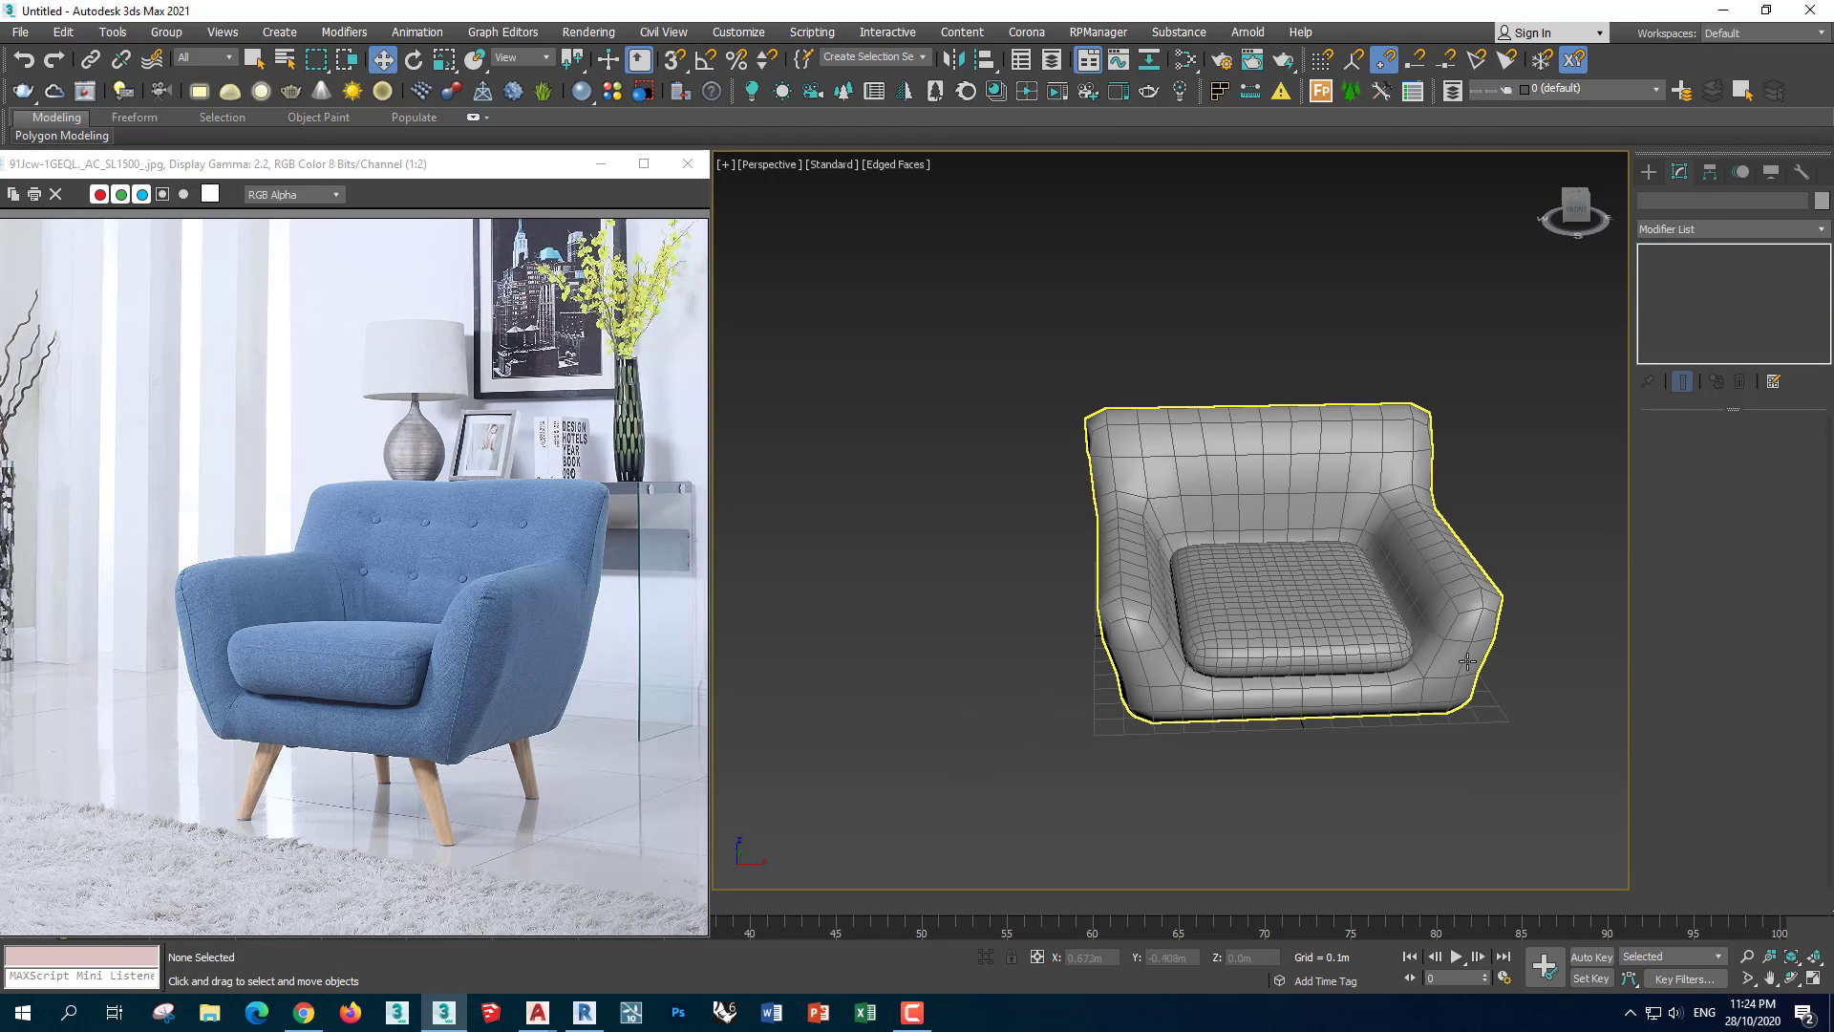
{"action": "left_click", "coordinate": [1467, 661]}
{"action": "left_click", "coordinate": [1576, 649]}
{"action": "mouse_move", "coordinate": [1576, 650]}
{"action": "middle_mouse_down", "text": "alt"}
{"action": "mouse_move", "coordinate": [1249, 680]}
{"action": "mouse_move", "coordinate": [1253, 714]}
{"action": "middle_mouse_up", "text": "alt"}
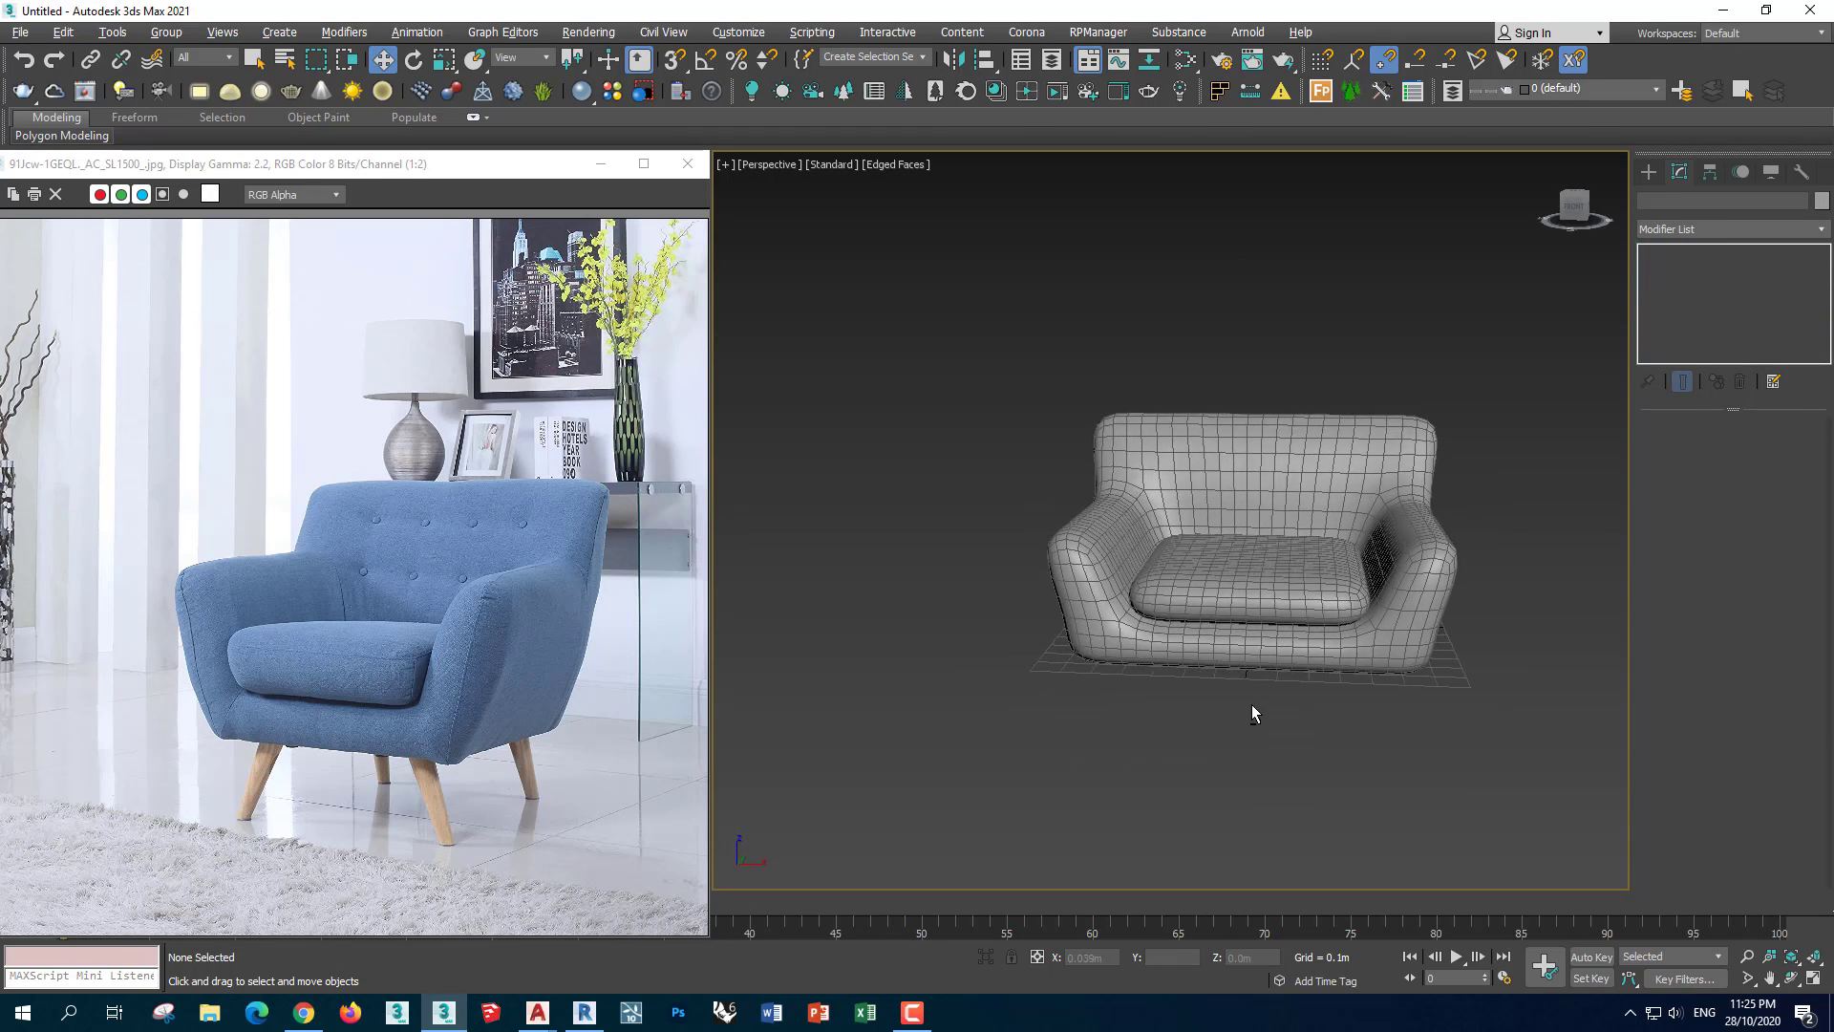
{"action": "left_click", "coordinate": [1241, 578]}
{"action": "scroll", "coordinate": [1462, 525], "scroll_direction": "up", "scroll_amount": 3}
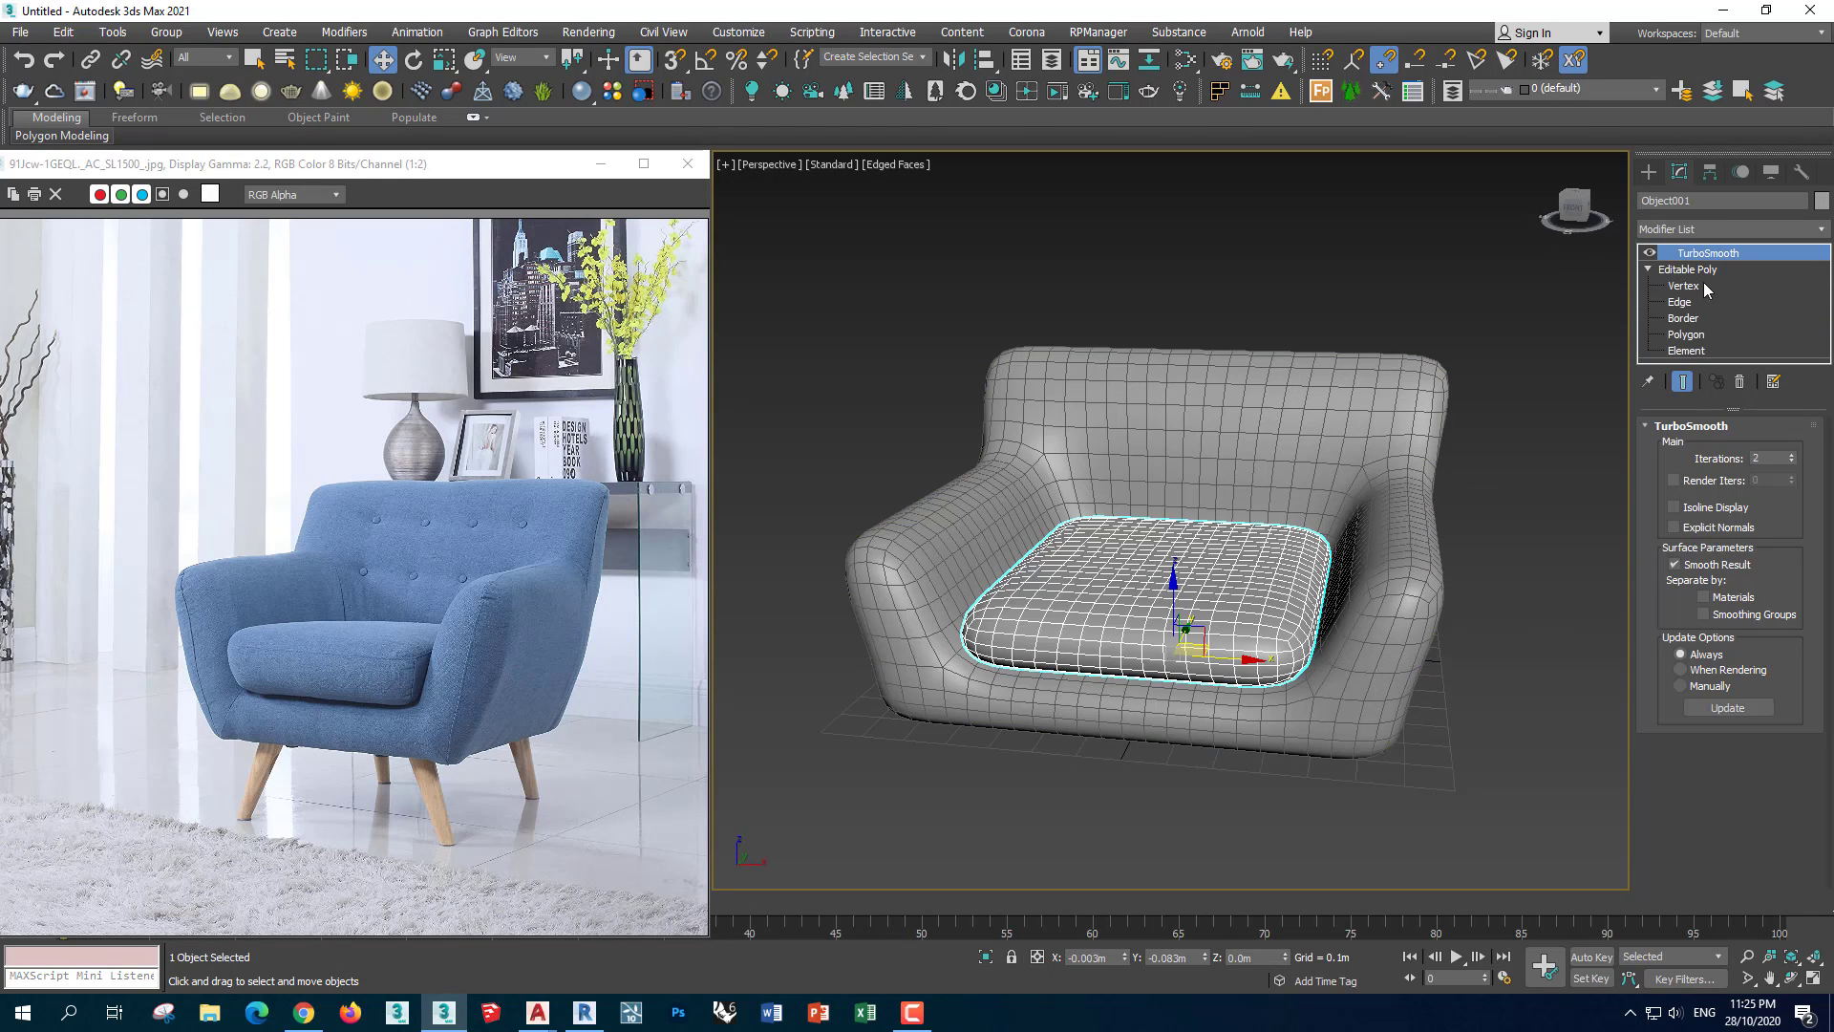
{"action": "left_click", "coordinate": [1686, 335]}
{"action": "middle_click_drag", "start_coordinate": [1204, 544], "coordinate": [1177, 499], "text": "alt"}
{"action": "left_click_drag", "start_coordinate": [1177, 499], "coordinate": [1176, 490]}
Connect the selected cushion edges with a new loop slid 23 toward the rim
{"action": "middle_click_drag", "start_coordinate": [1099, 573], "coordinate": [965, 676], "text": "alt"}
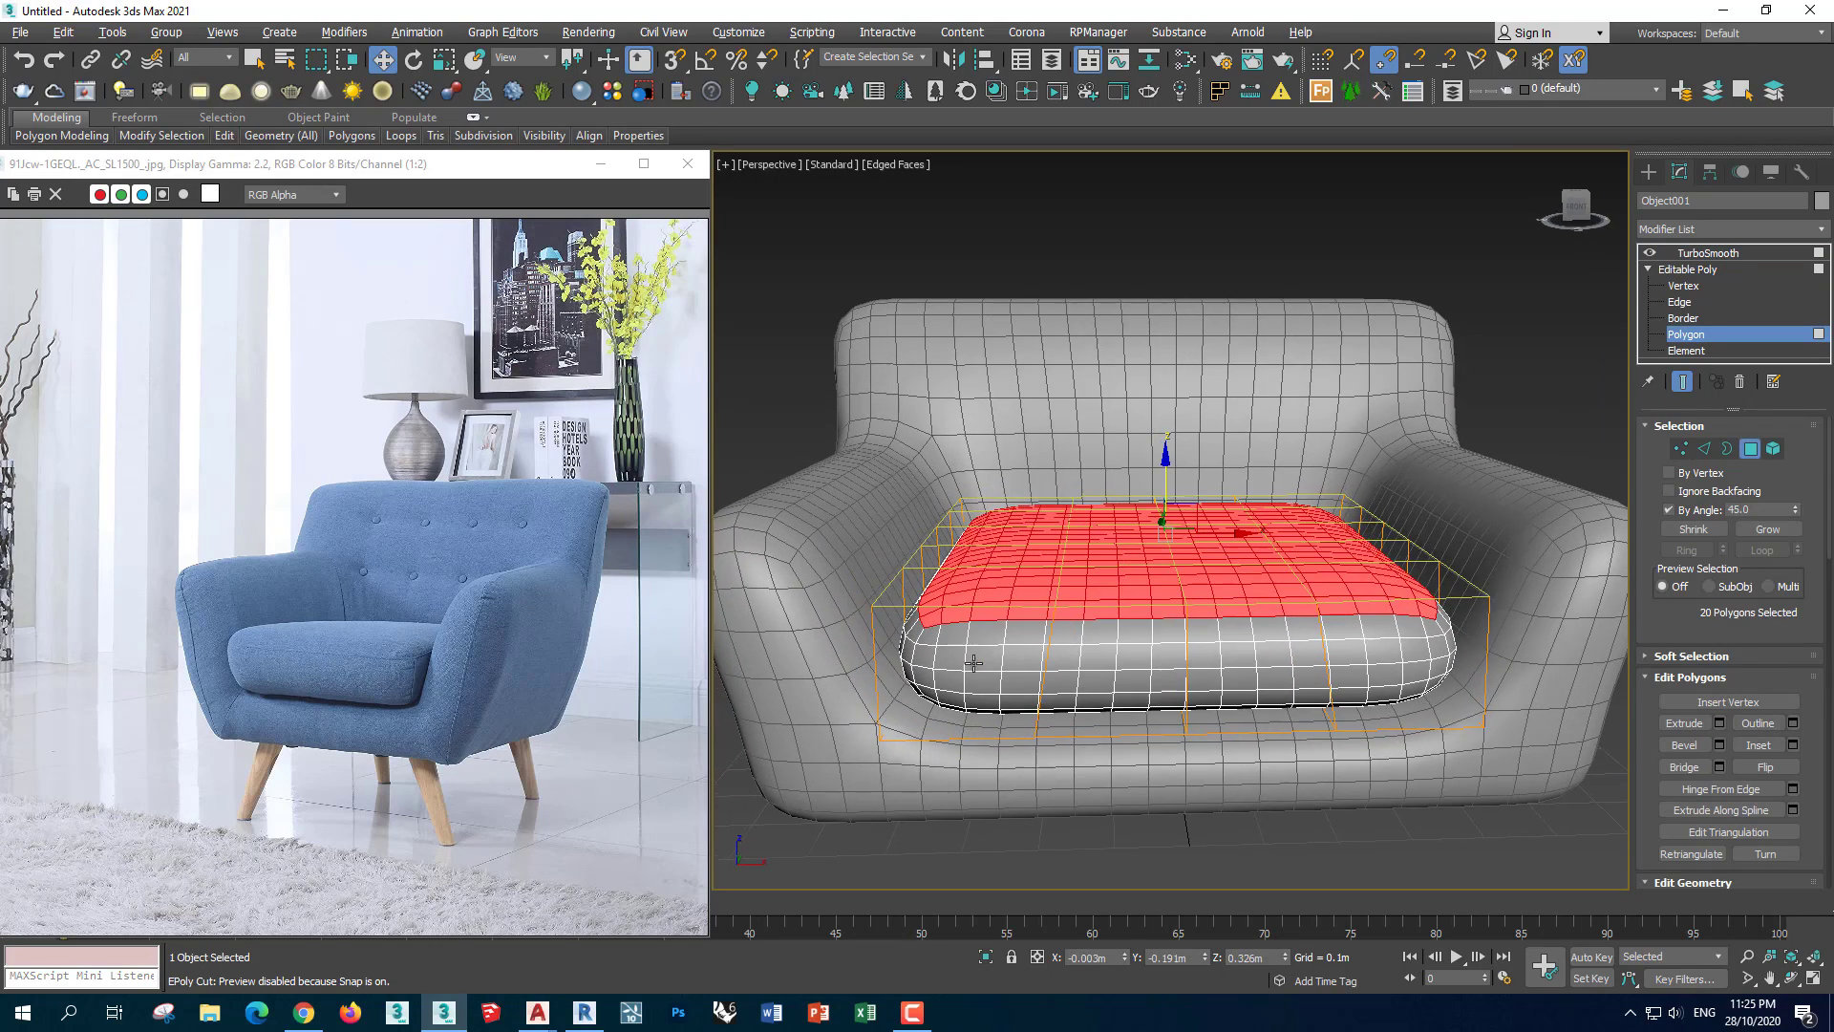
{"action": "key", "text": "2"}
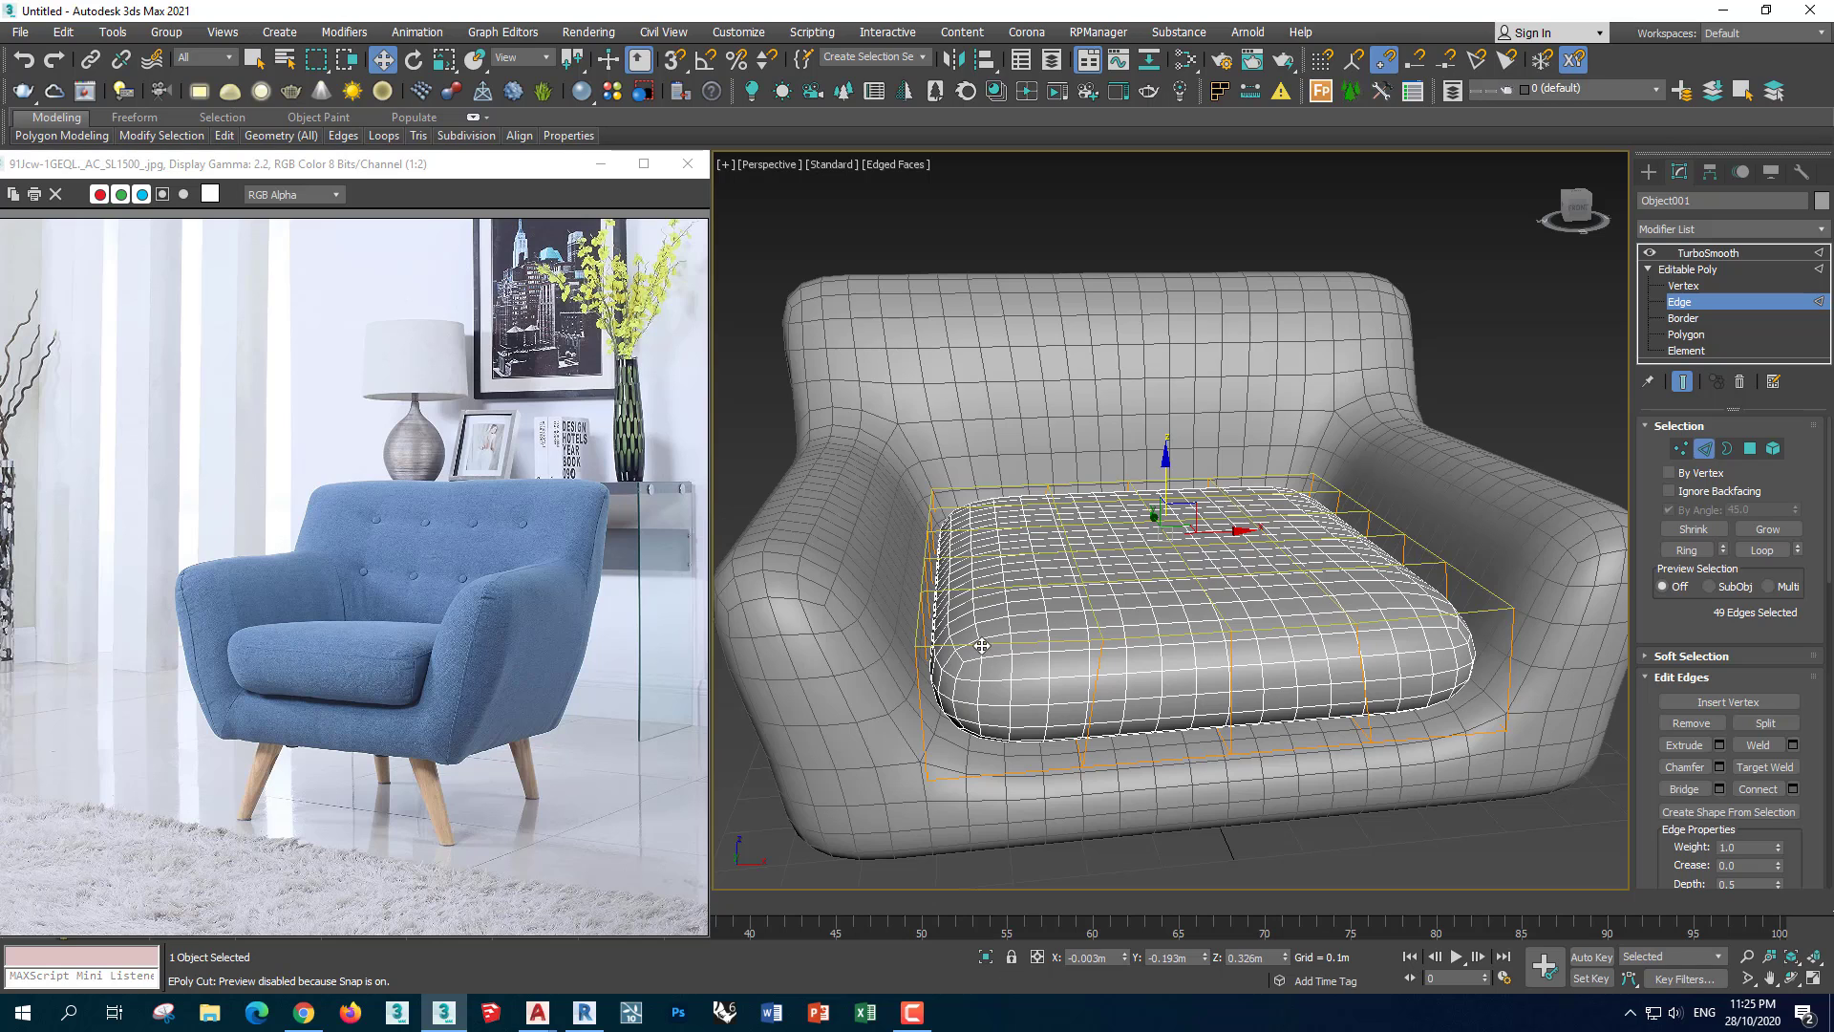
{"action": "left_click", "coordinate": [1792, 789]}
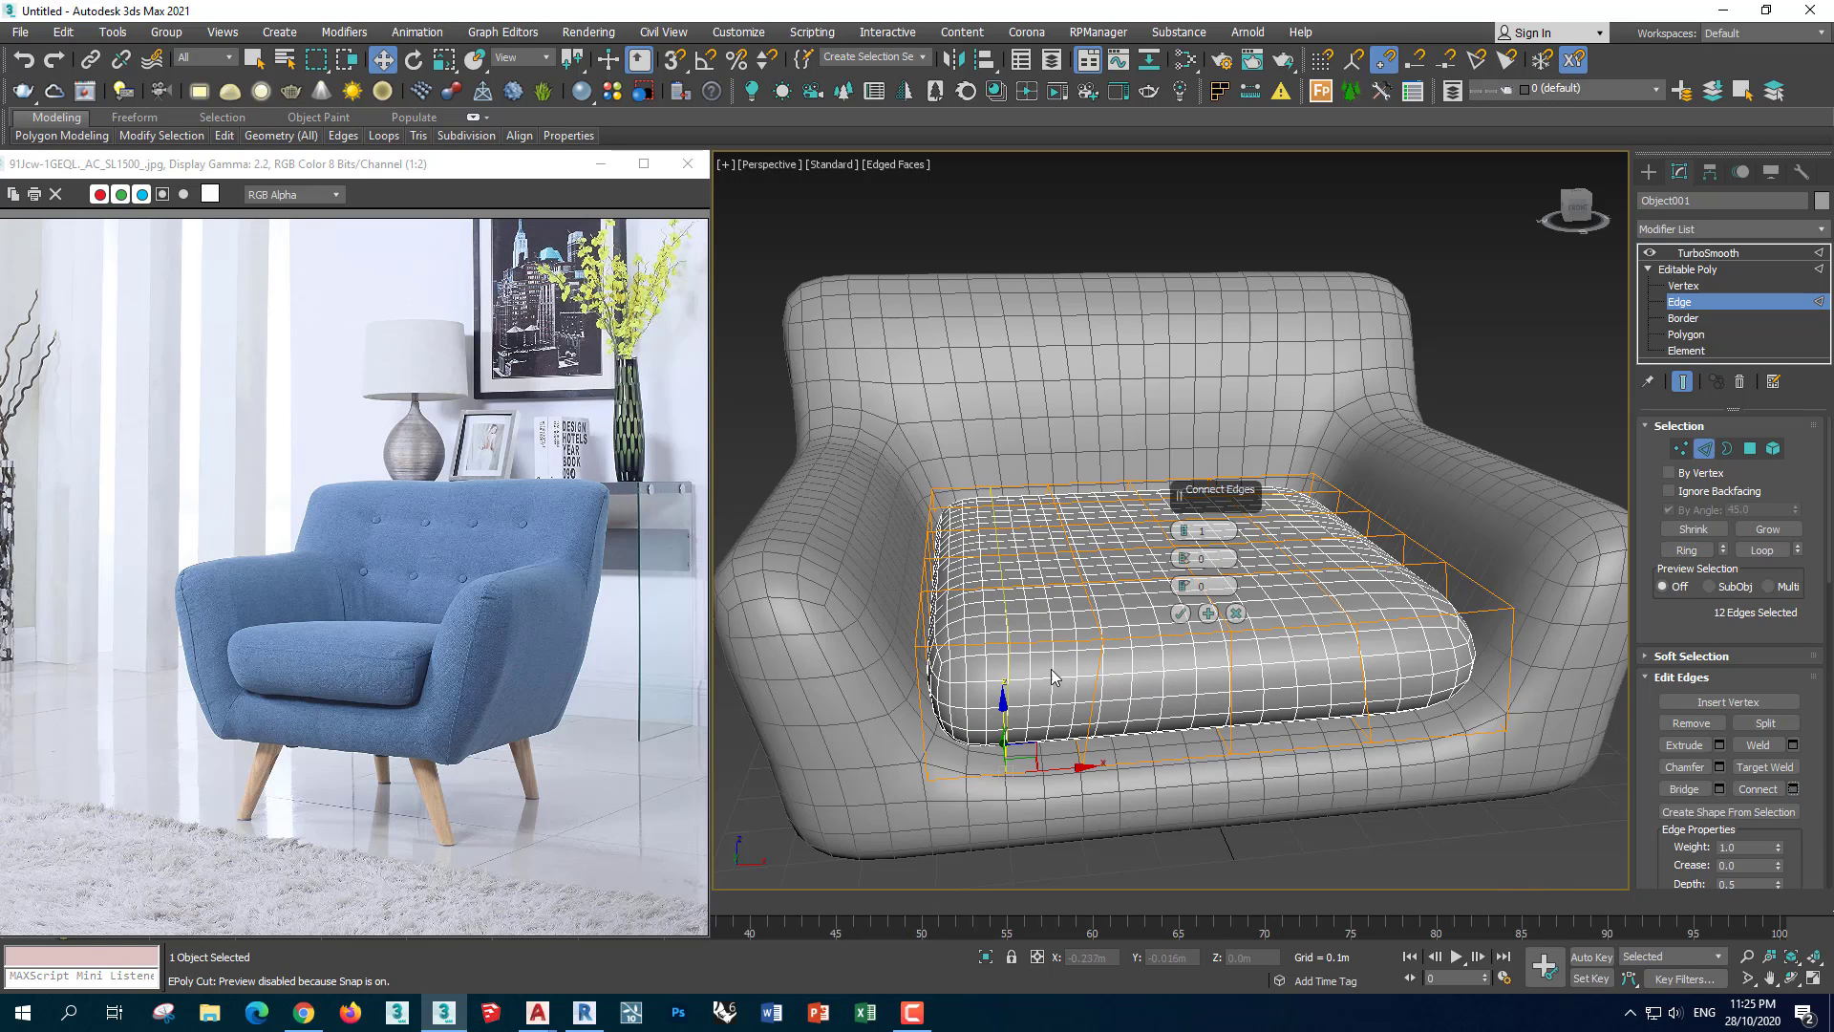
{"action": "middle_click_drag", "start_coordinate": [1053, 676], "coordinate": [1127, 669], "text": "alt"}
{"action": "left_click_drag", "start_coordinate": [1184, 586], "coordinate": [1184, 559]}
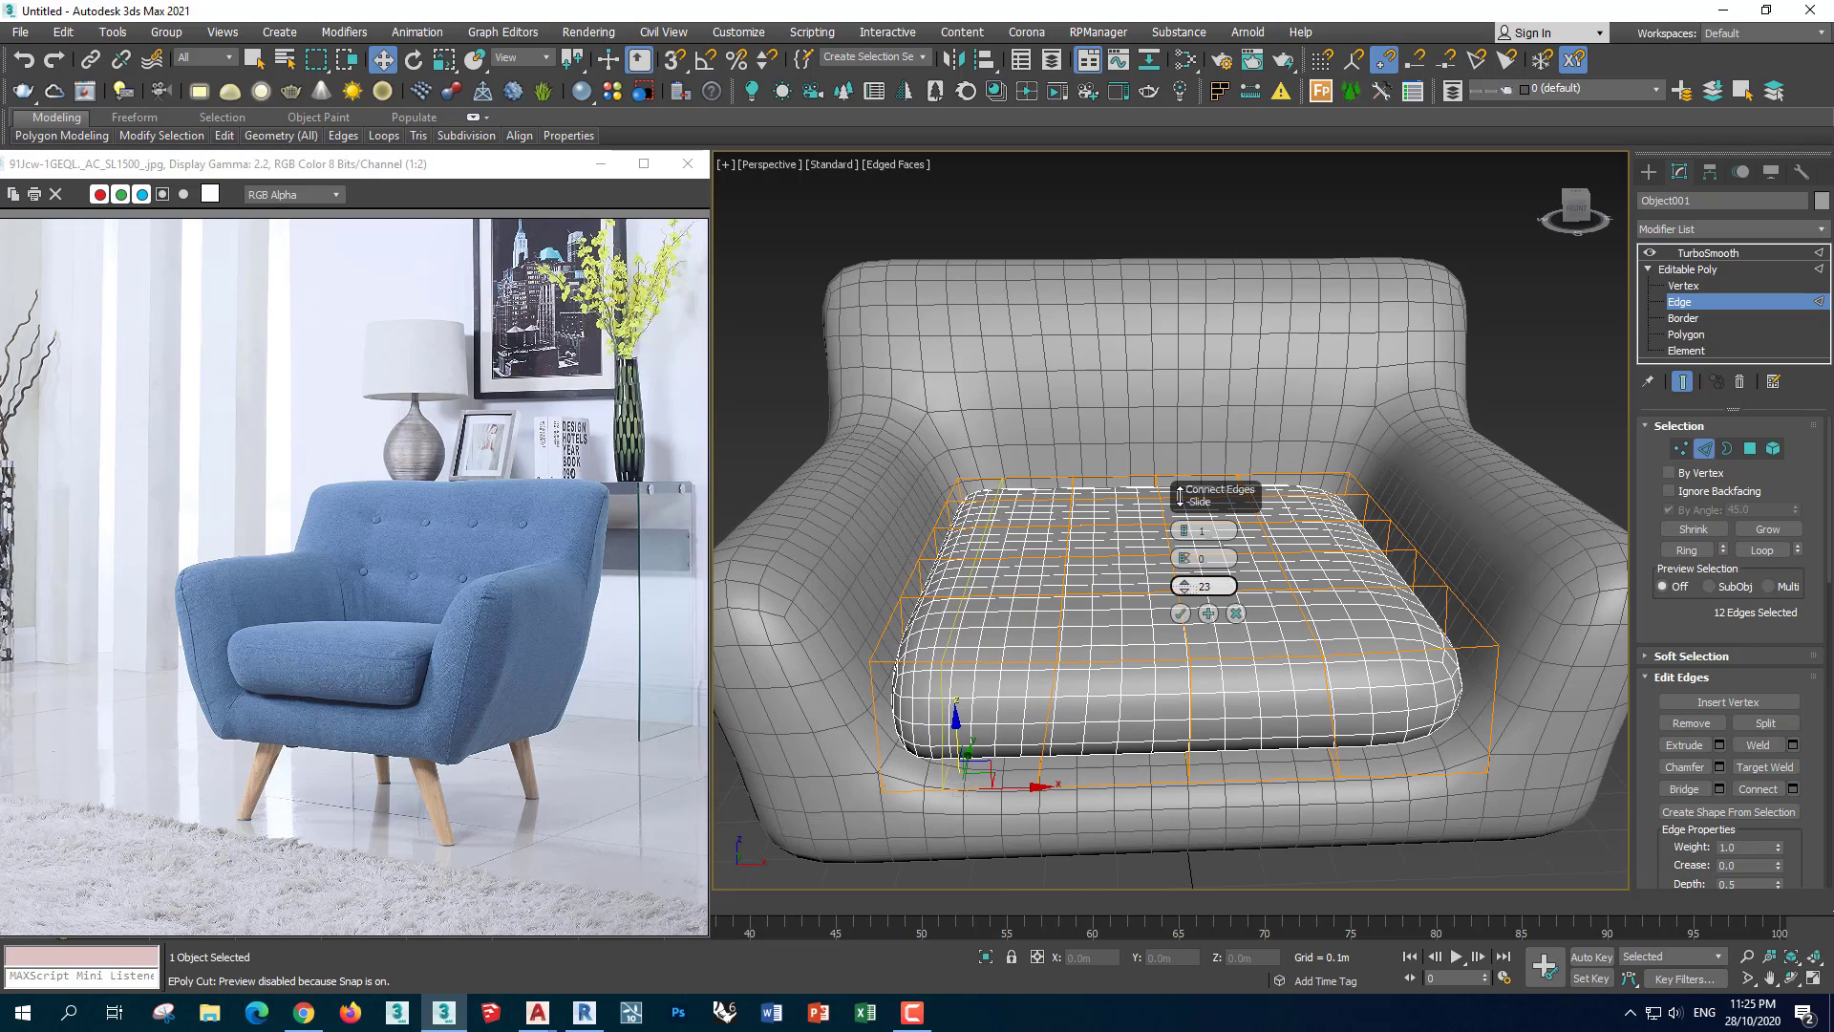
{"action": "middle_click_drag", "start_coordinate": [1185, 585], "coordinate": [1176, 635], "text": "alt"}
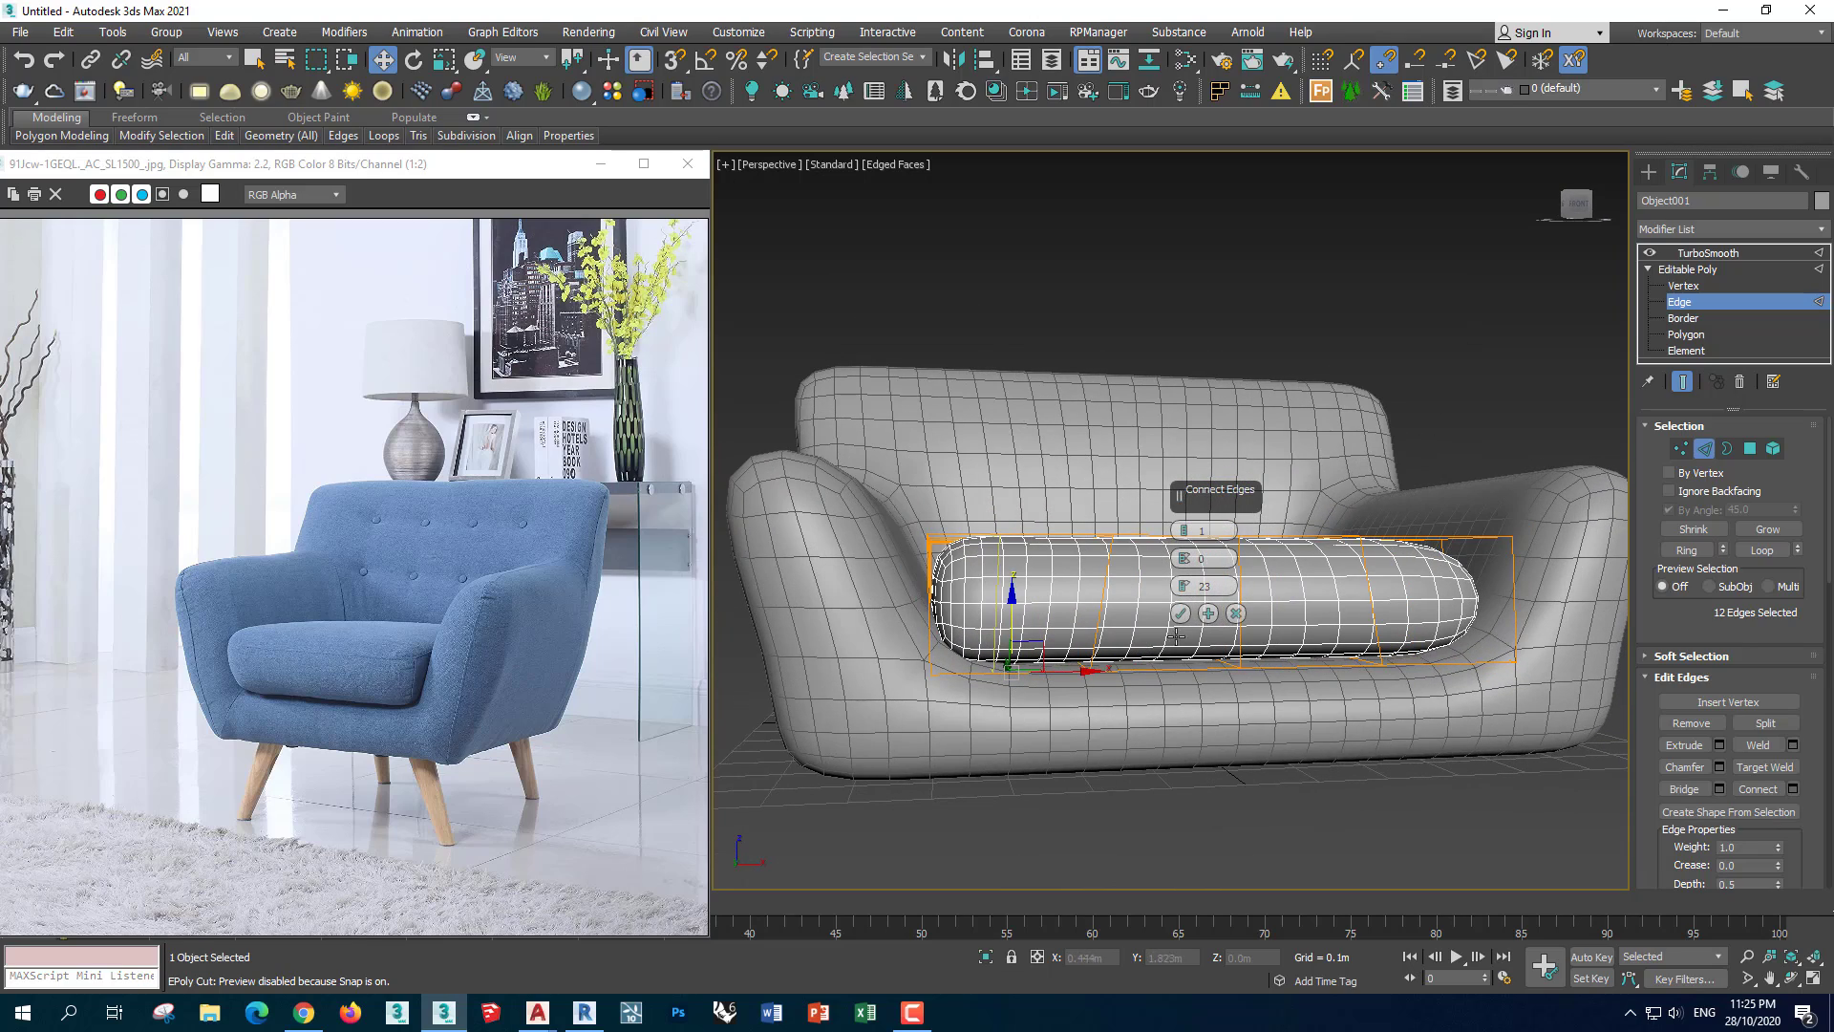
{"action": "left_click", "coordinate": [1181, 614]}
{"action": "mouse_move", "coordinate": [1204, 697]}
{"action": "middle_mouse_down", "text": "alt"}
{"action": "mouse_move", "coordinate": [1086, 688]}
{"action": "mouse_move", "coordinate": [1217, 594]}
{"action": "middle_mouse_up", "text": "alt"}
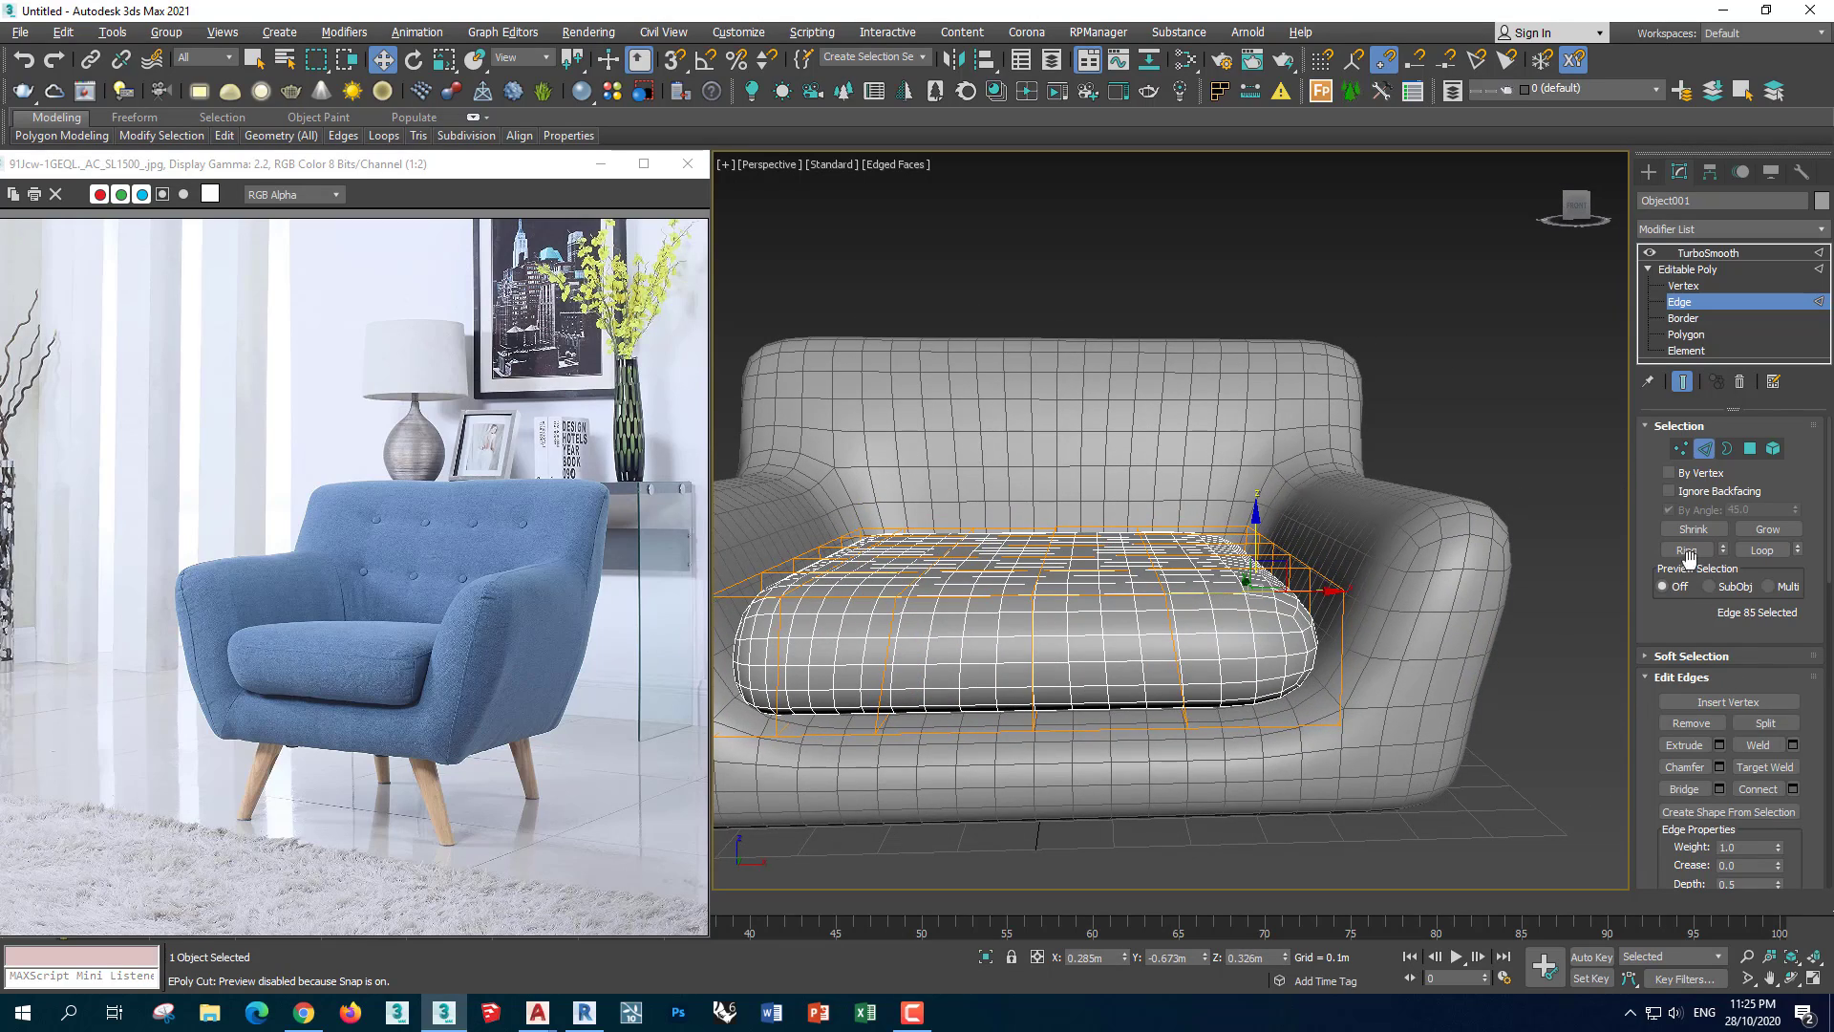
Add a mirrored loop at slide -23 plus further support loops on the cushion sides
{"action": "left_click", "coordinate": [1793, 788]}
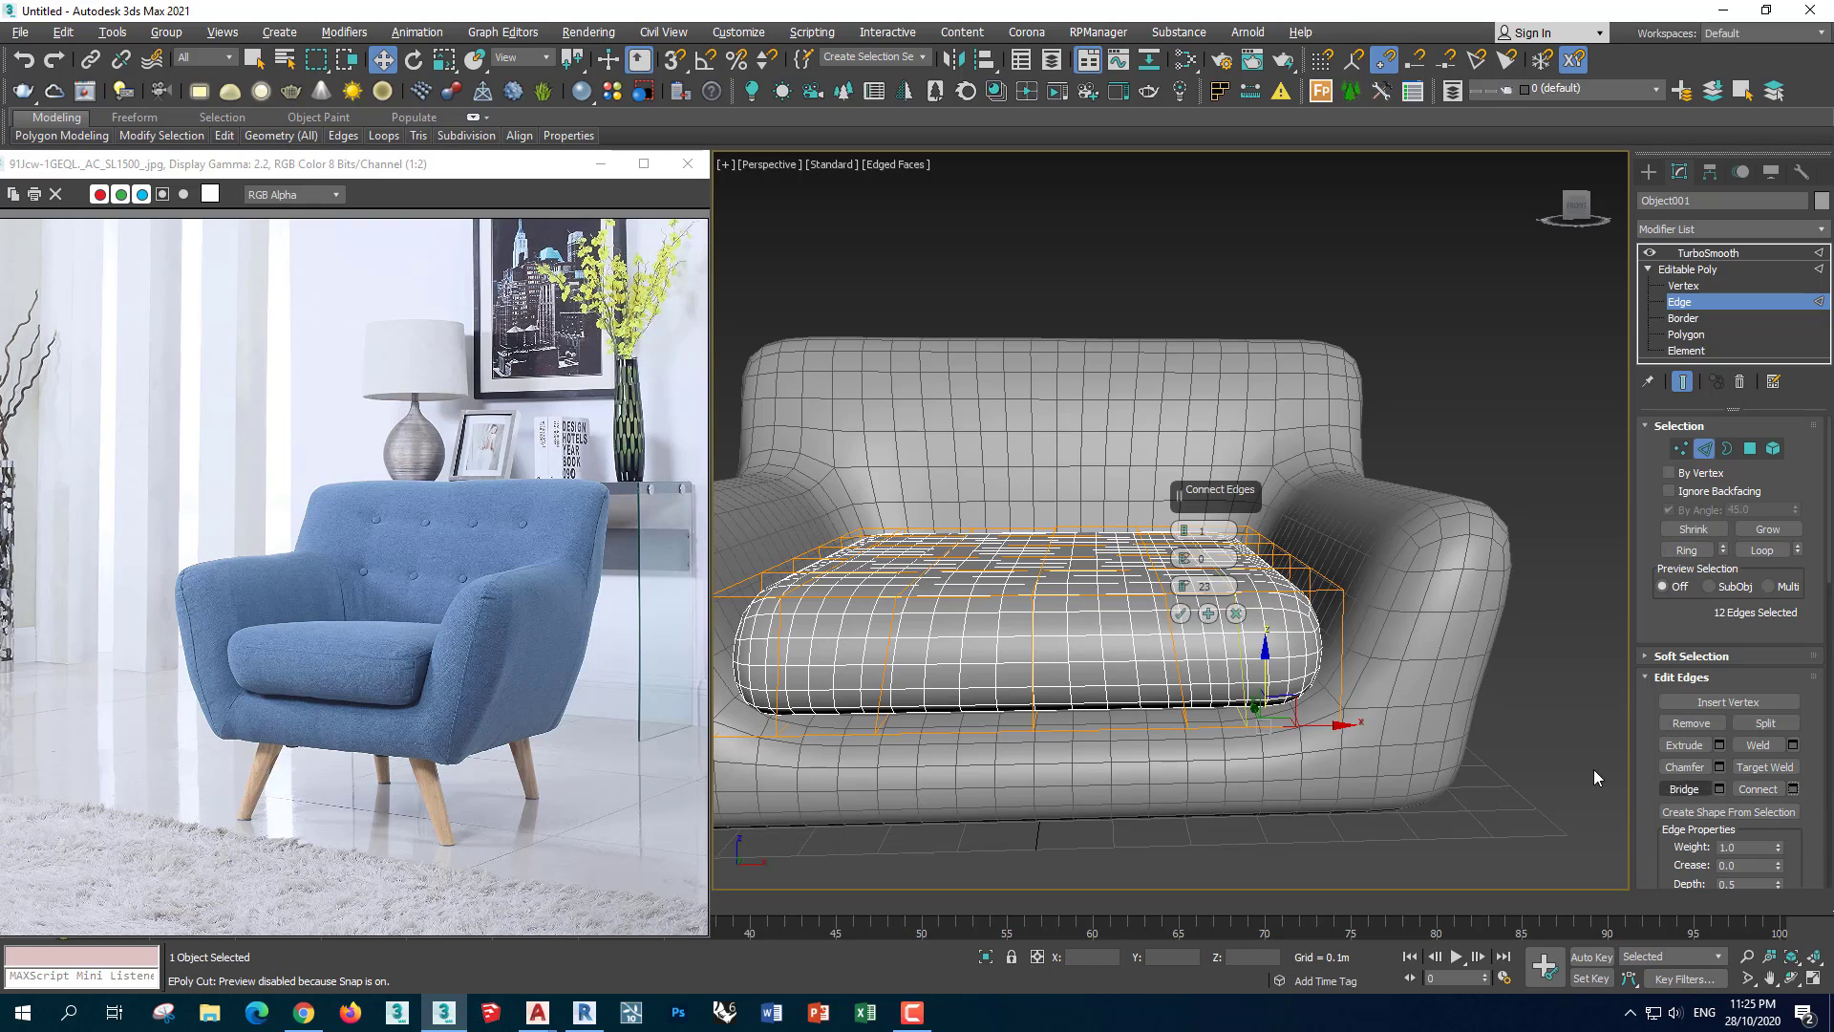
{"action": "middle_click_drag", "start_coordinate": [1593, 770], "coordinate": [1286, 668], "text": "alt"}
{"action": "type", "text": "-"}
{"action": "key", "text": "Return"}
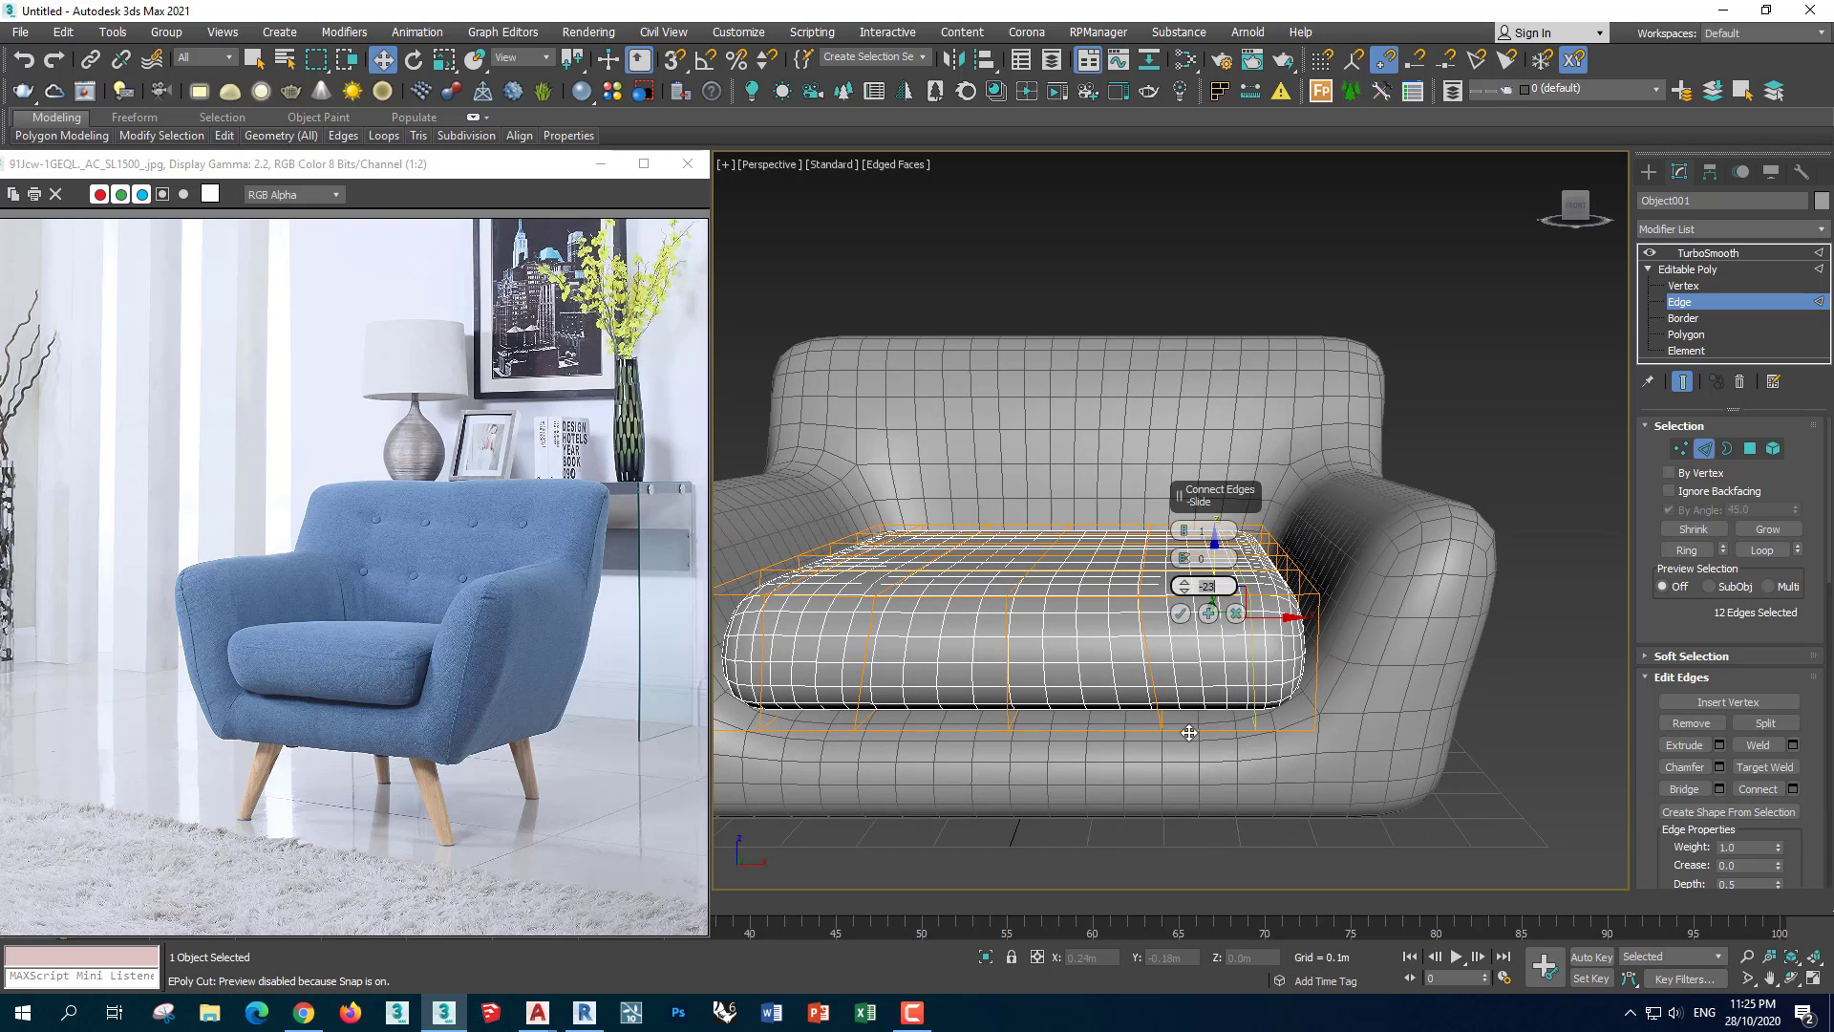
{"action": "left_click", "coordinate": [1180, 613]}
{"action": "mouse_move", "coordinate": [1182, 626]}
{"action": "middle_mouse_down", "text": "alt"}
{"action": "mouse_move", "coordinate": [1289, 748]}
{"action": "mouse_move", "coordinate": [1230, 706]}
{"action": "middle_mouse_up", "text": "alt"}
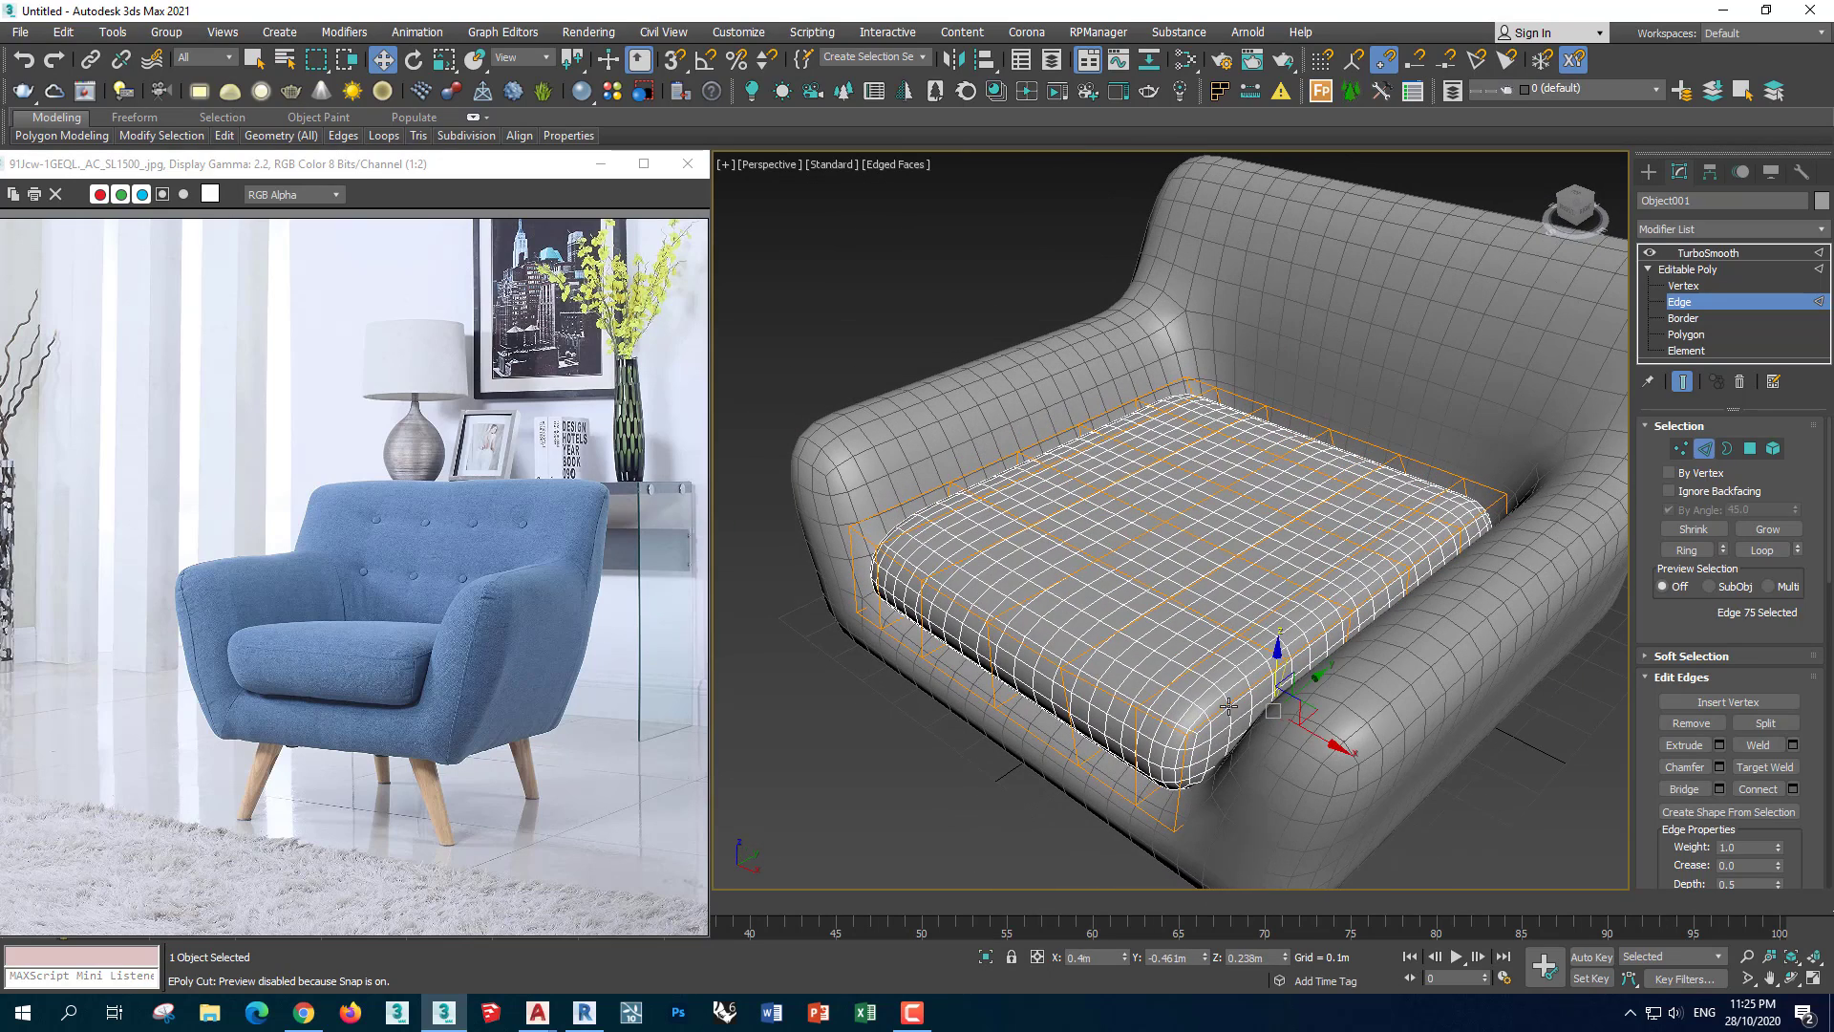
{"action": "left_click", "coordinate": [1795, 788]}
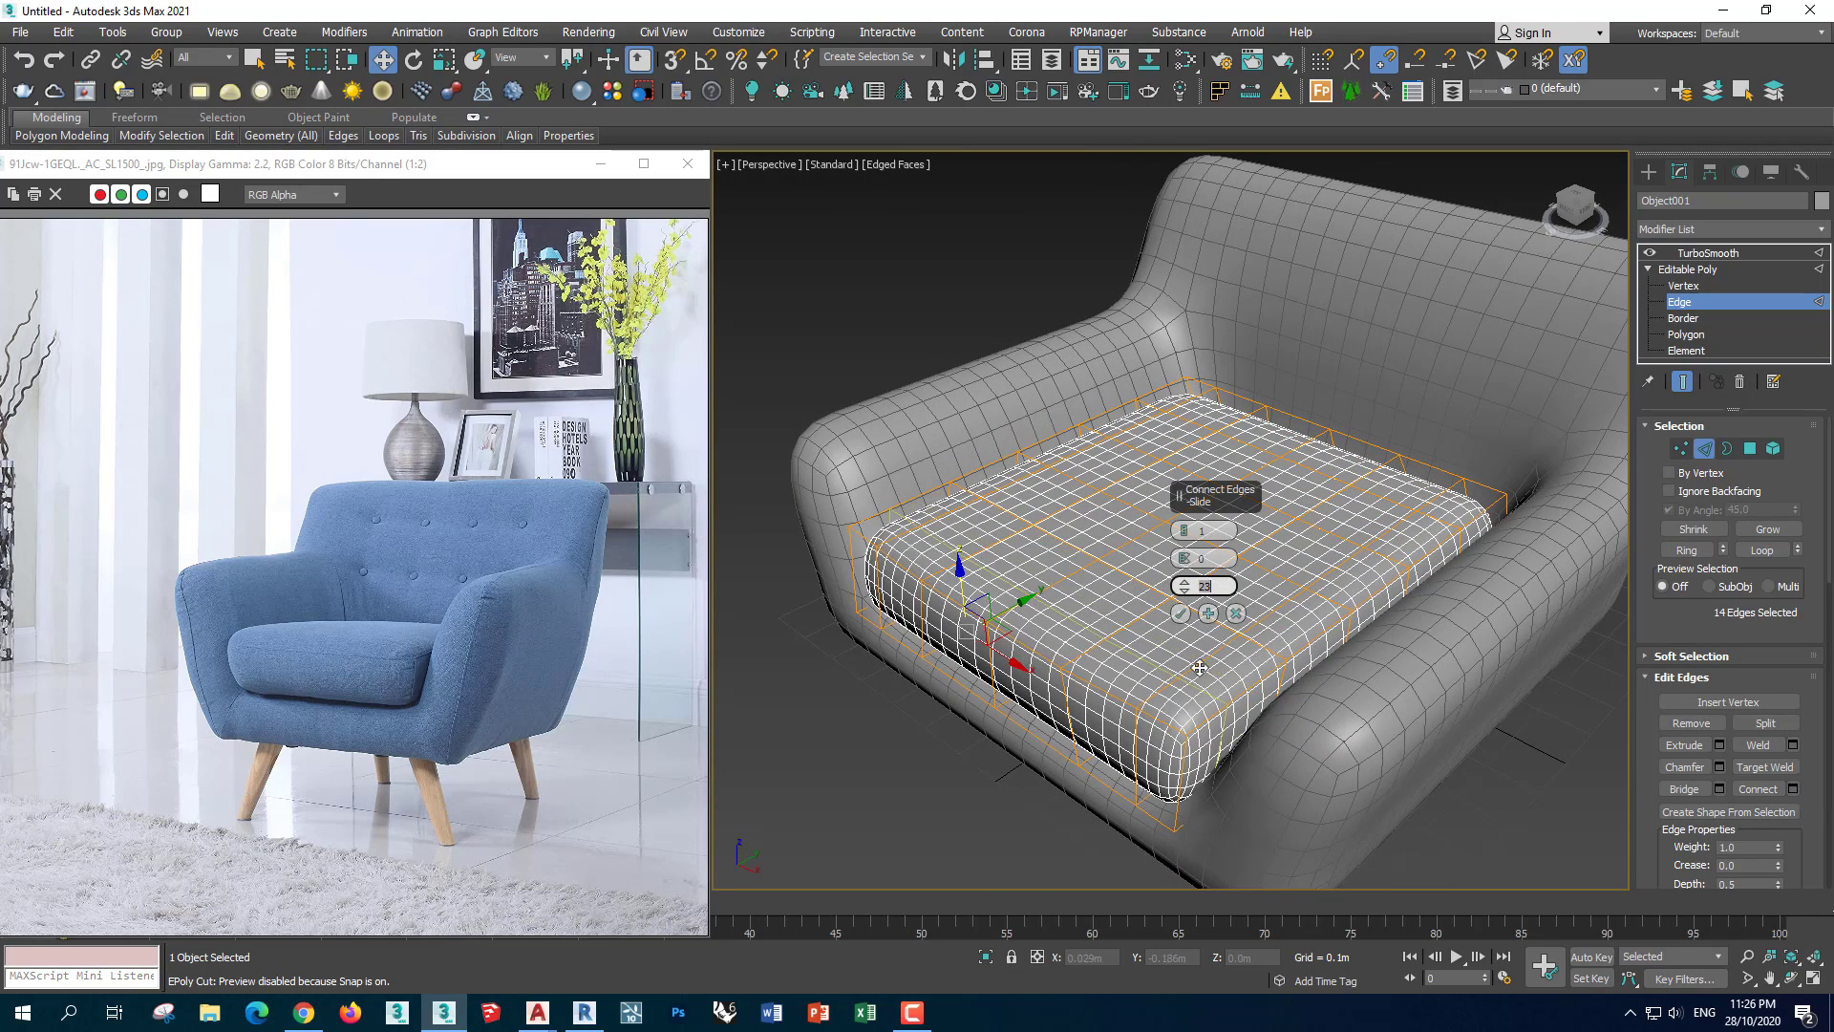
{"action": "left_click", "coordinate": [1181, 613]}
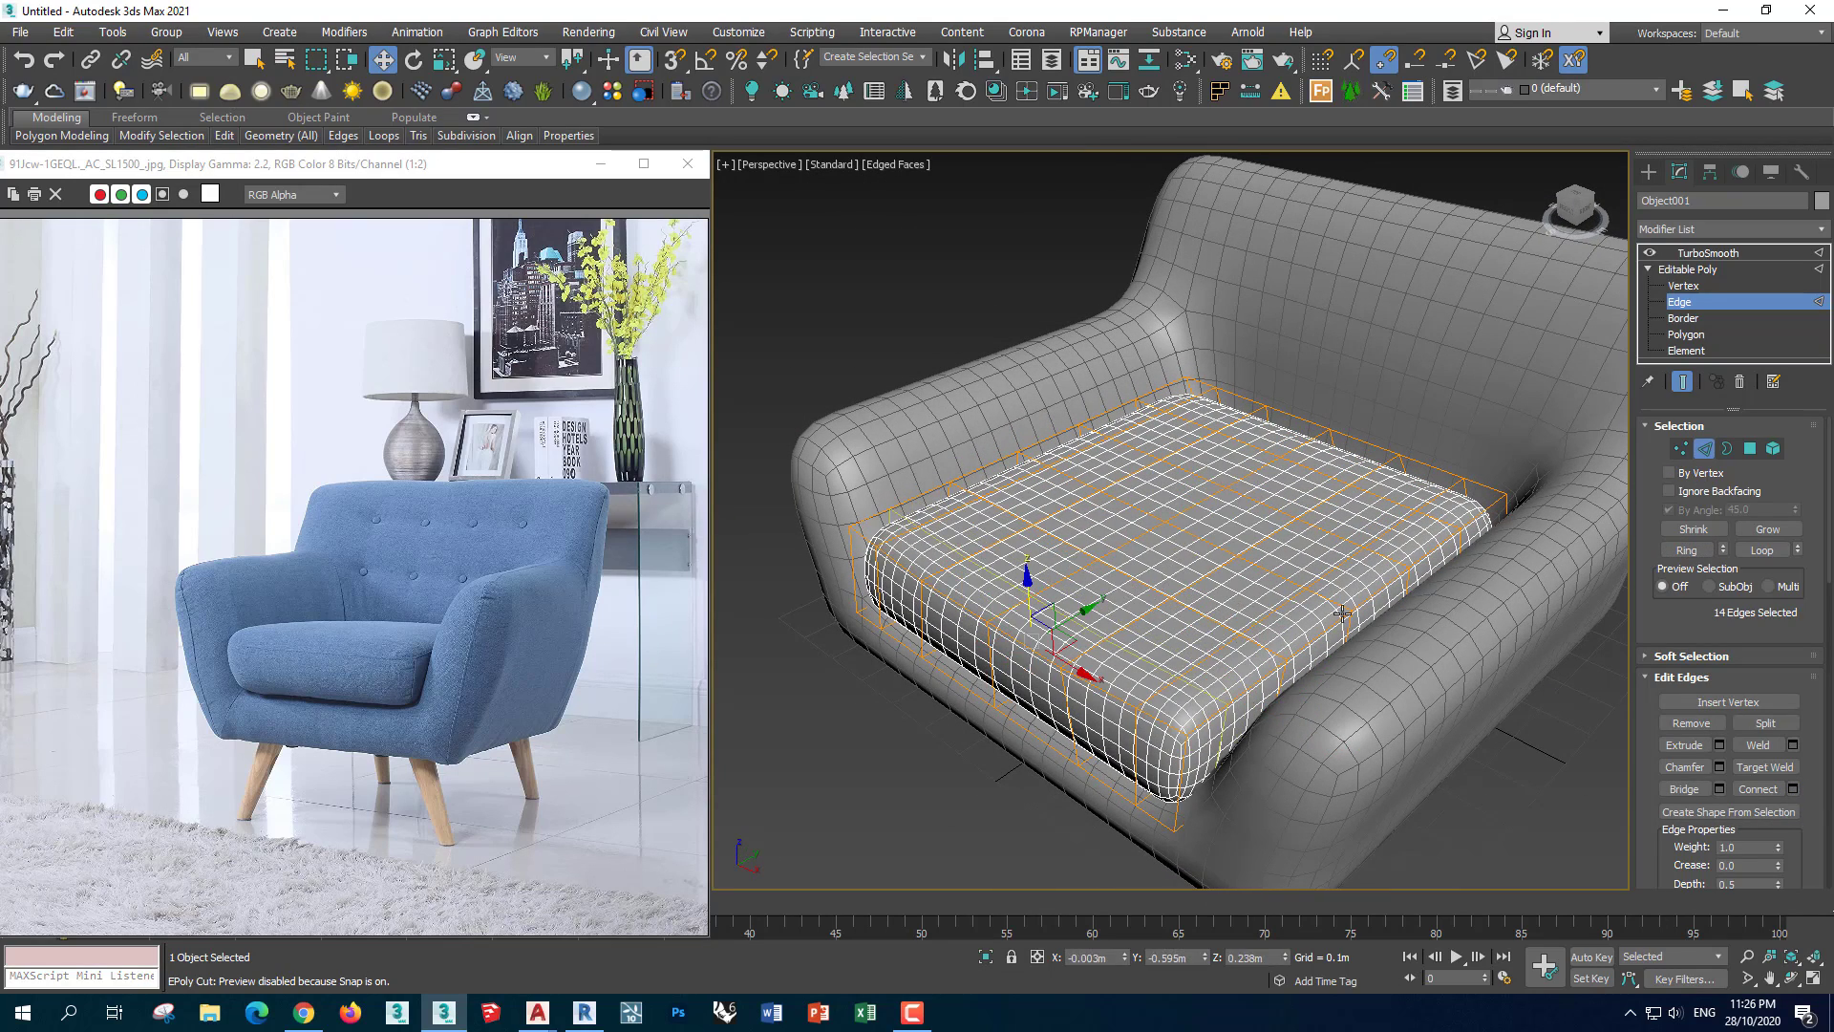
{"action": "left_click", "coordinate": [1790, 789]}
{"action": "left_click", "coordinate": [1181, 614]}
{"action": "mouse_move", "coordinate": [1181, 614]}
{"action": "middle_mouse_down", "text": "alt"}
{"action": "mouse_move", "coordinate": [1200, 715]}
{"action": "mouse_move", "coordinate": [1165, 611]}
{"action": "middle_mouse_up", "text": "alt"}
Reselect the cushion's top faces with the Move tool active
{"action": "key", "text": "4"}
{"action": "left_click", "coordinate": [1146, 535]}
{"action": "mouse_move", "coordinate": [1146, 535]}
{"action": "middle_mouse_down", "text": "alt"}
{"action": "mouse_move", "coordinate": [1153, 608]}
{"action": "mouse_move", "coordinate": [1301, 544]}
{"action": "mouse_move", "coordinate": [1131, 492]}
{"action": "mouse_move", "coordinate": [1213, 439]}
{"action": "mouse_move", "coordinate": [1208, 783]}
{"action": "middle_mouse_up", "text": "alt"}
{"action": "key", "text": "w"}
{"action": "left_click", "coordinate": [1213, 745]}
{"action": "left_click", "coordinate": [1687, 333]}
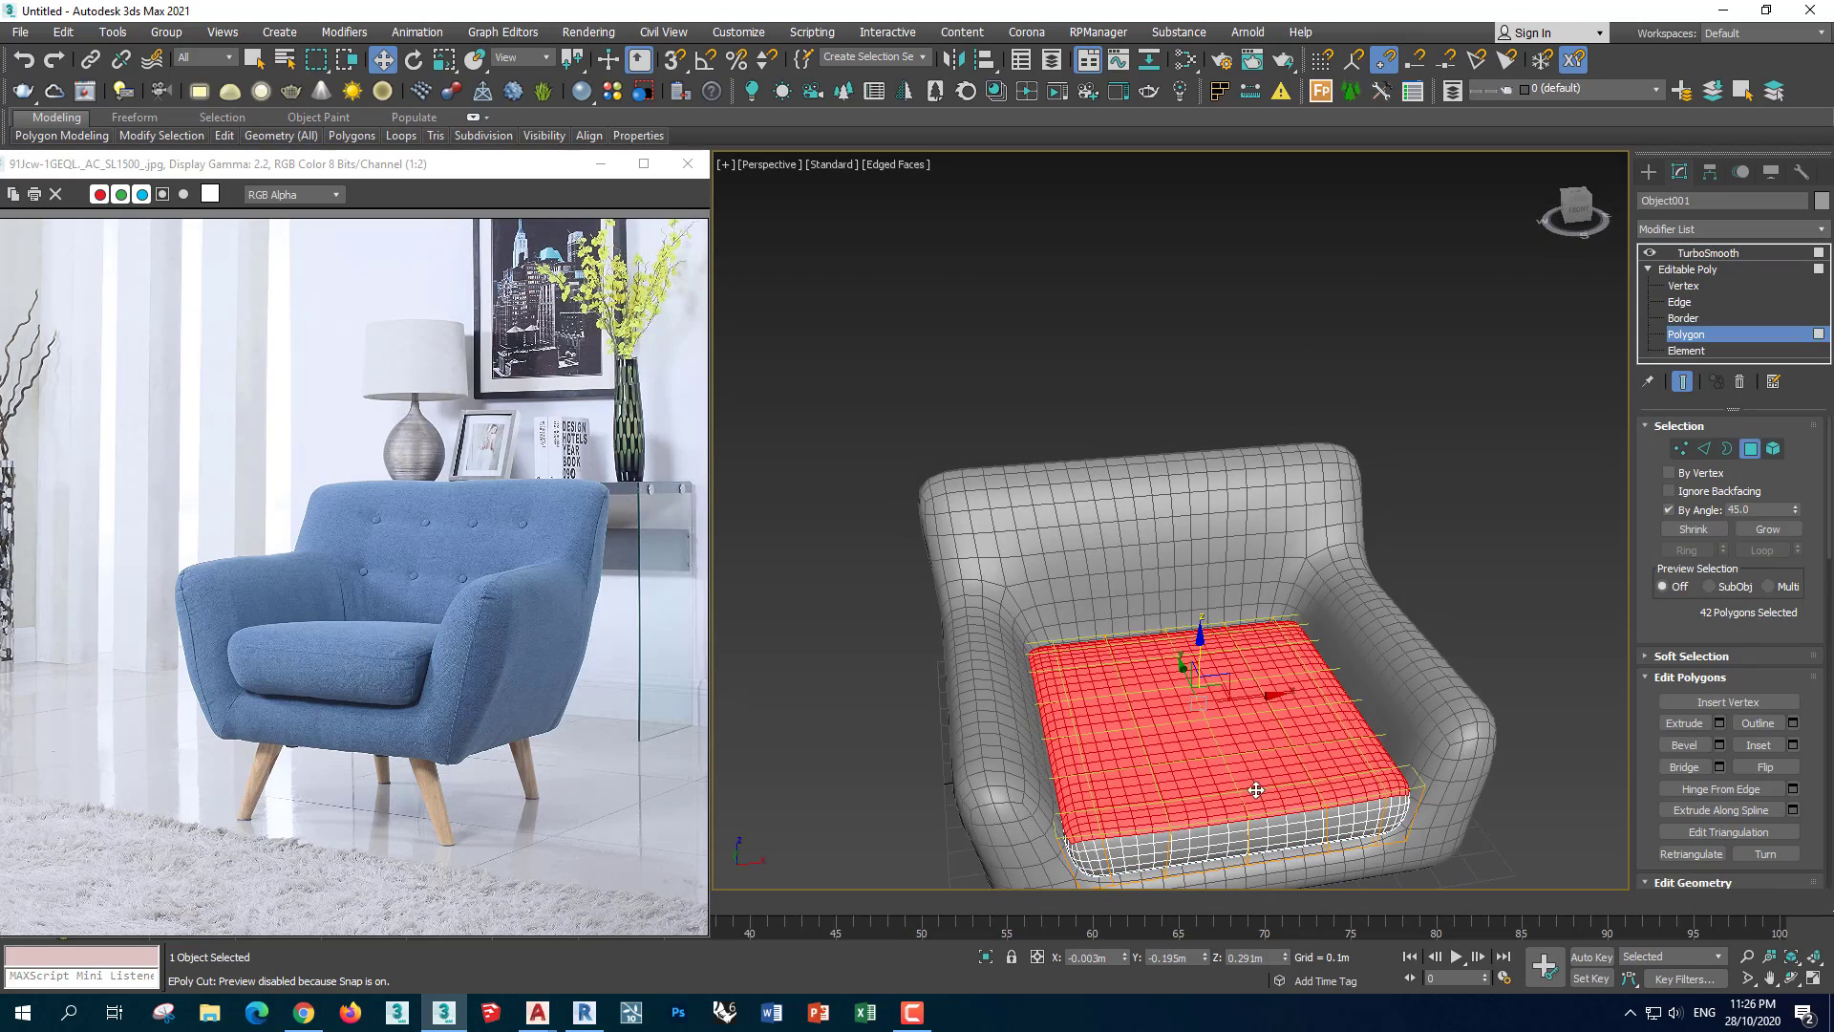
{"action": "mouse_move", "coordinate": [1129, 714]}
{"action": "middle_mouse_down", "text": "alt"}
{"action": "mouse_move", "coordinate": [1147, 611]}
{"action": "mouse_move", "coordinate": [1297, 678]}
{"action": "mouse_move", "coordinate": [1473, 680]}
{"action": "middle_mouse_up", "text": "alt"}
Set the sofa body Box001's TurboSmooth iterations to 1 and open the Modifier List
{"action": "left_click", "coordinate": [1214, 593]}
{"action": "left_click", "coordinate": [1792, 463]}
{"action": "left_click", "coordinate": [1677, 229]}
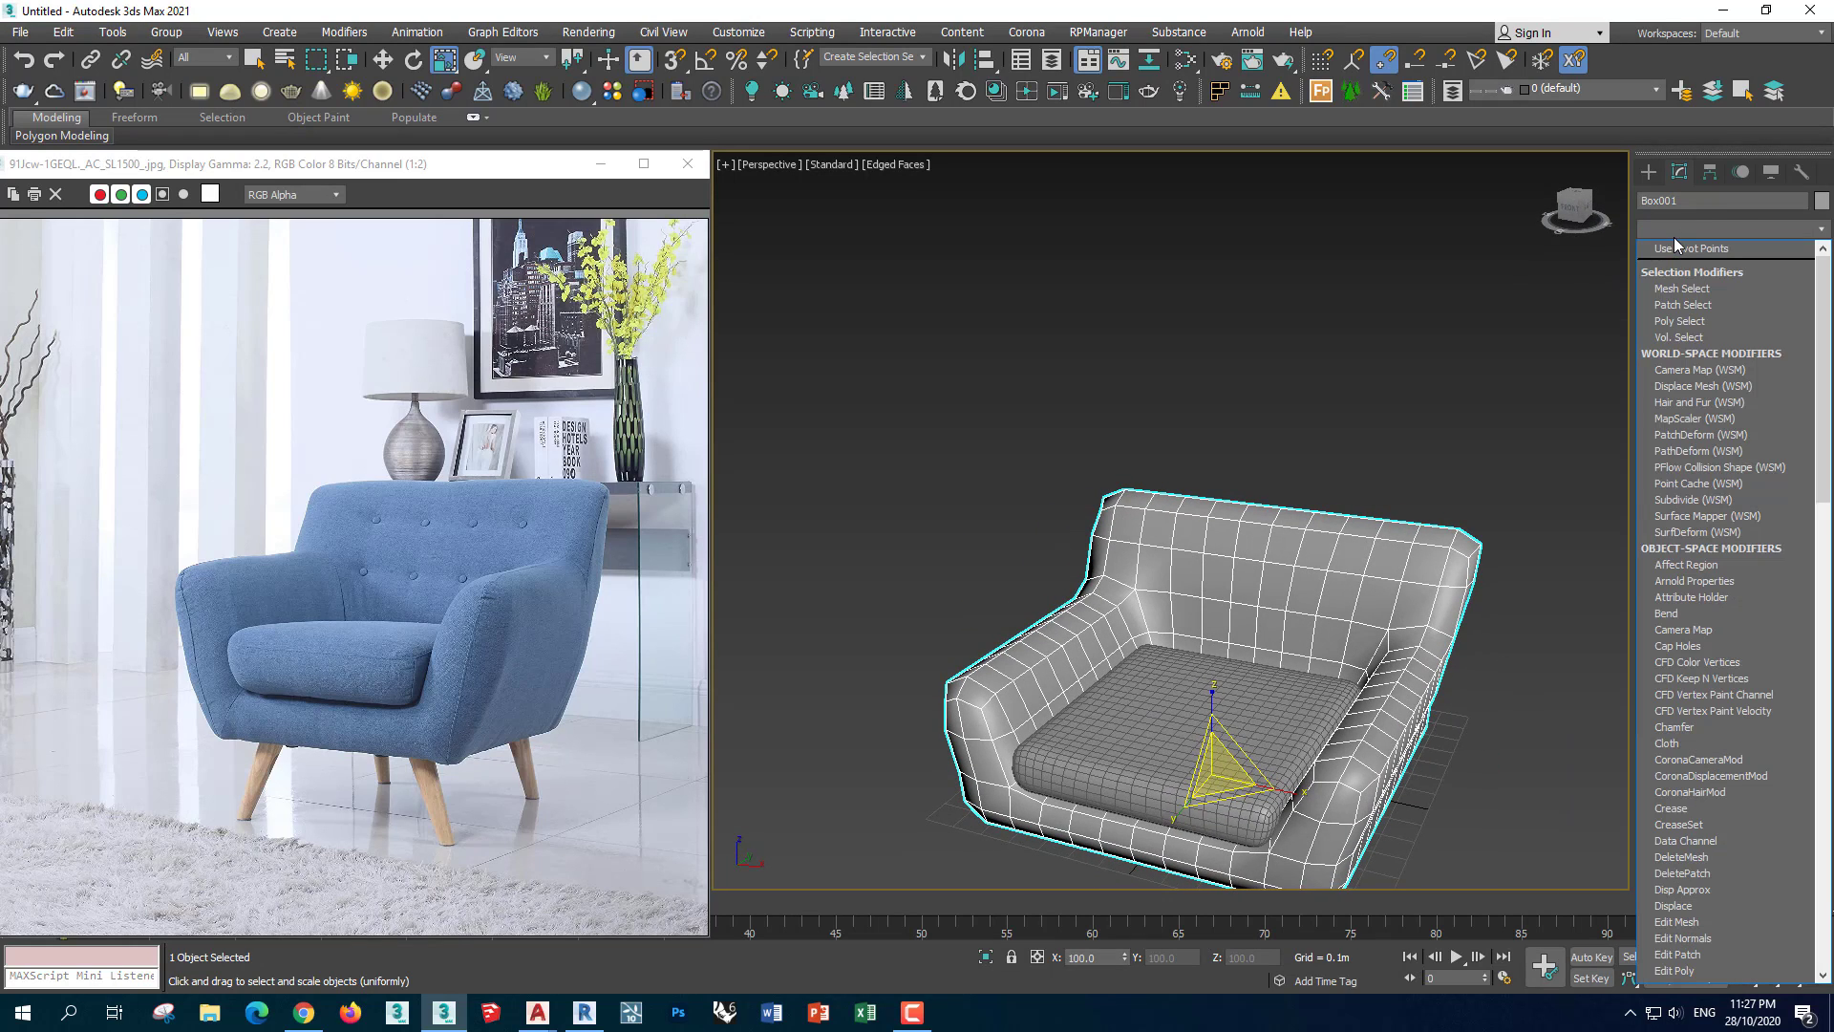
Add an Edit Poly modifier to the sofa body
{"action": "type", "text": "edit poly"}
{"action": "key", "text": "Return"}
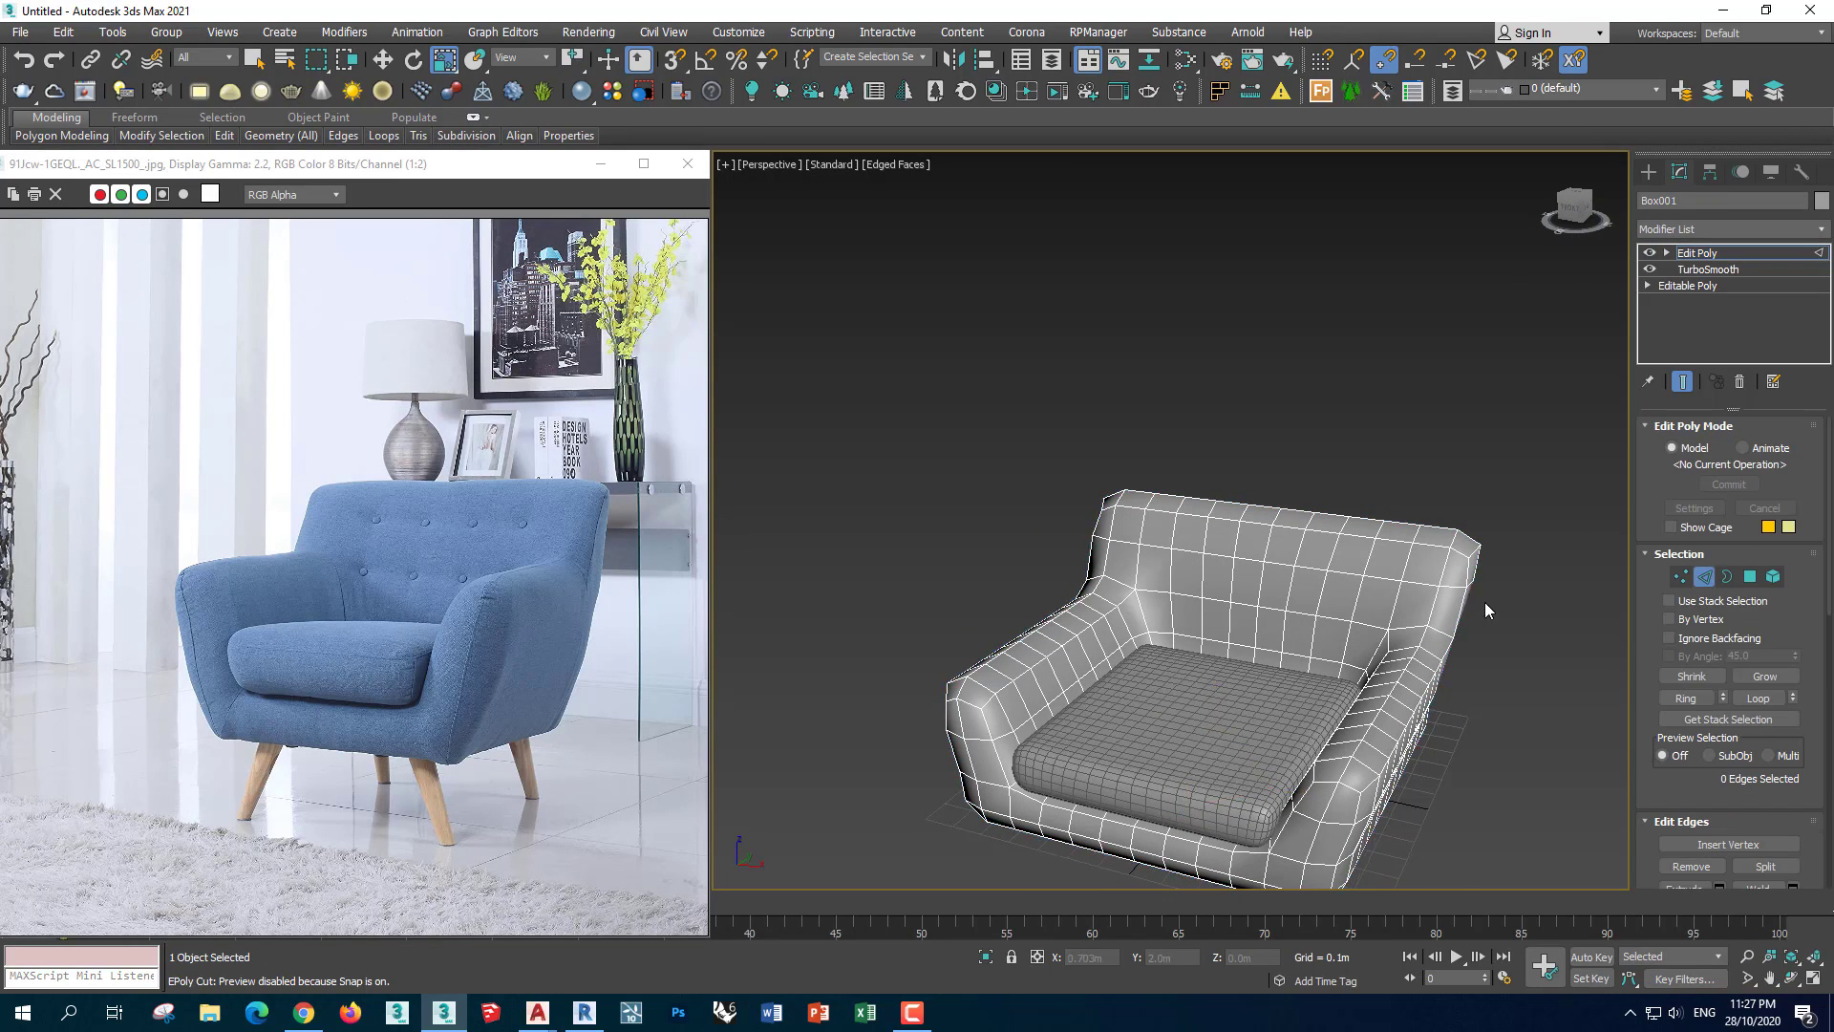
{"action": "scroll", "coordinate": [1257, 668], "scroll_direction": "up", "scroll_amount": 4}
{"action": "scroll", "coordinate": [1346, 647], "scroll_direction": "up", "scroll_amount": 1}
{"action": "scroll", "coordinate": [1347, 647], "scroll_direction": "up", "scroll_amount": 1}
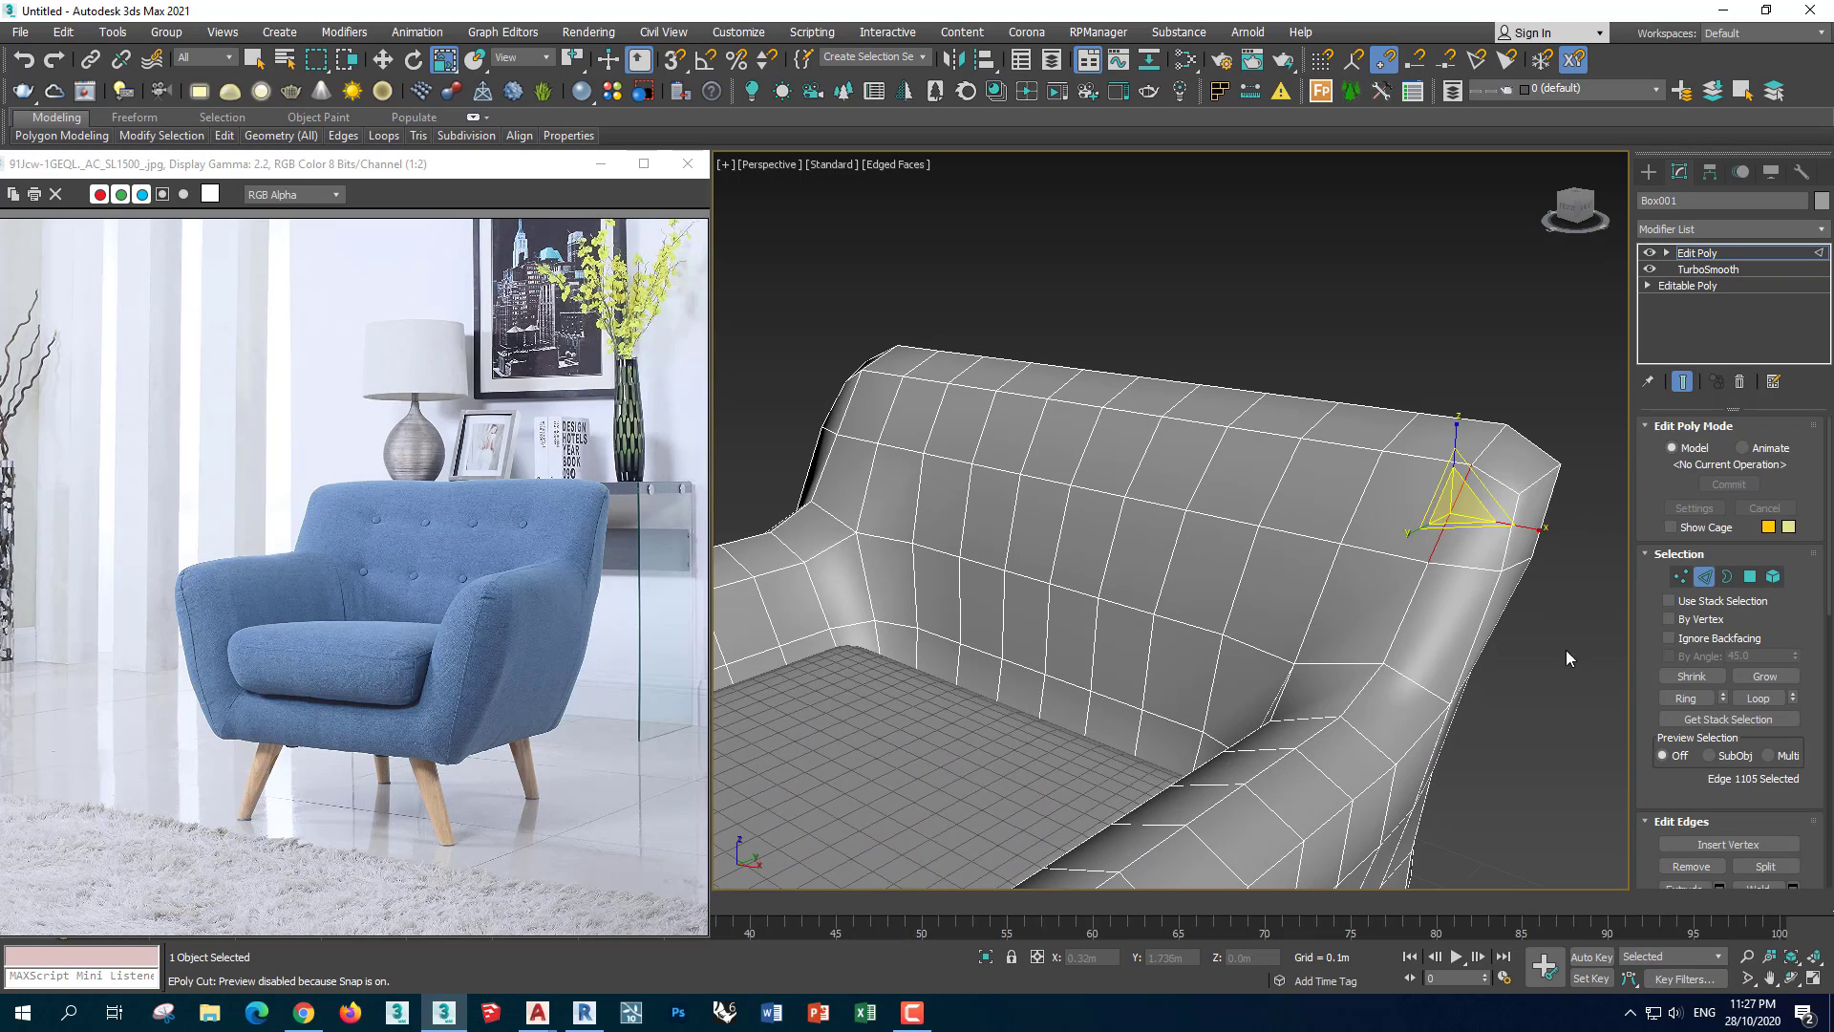
Ring a backrest edge and connect it into a new horizontal loop
{"action": "left_click", "coordinate": [1686, 699]}
{"action": "scroll", "coordinate": [1800, 514], "scroll_direction": "down", "scroll_amount": 2}
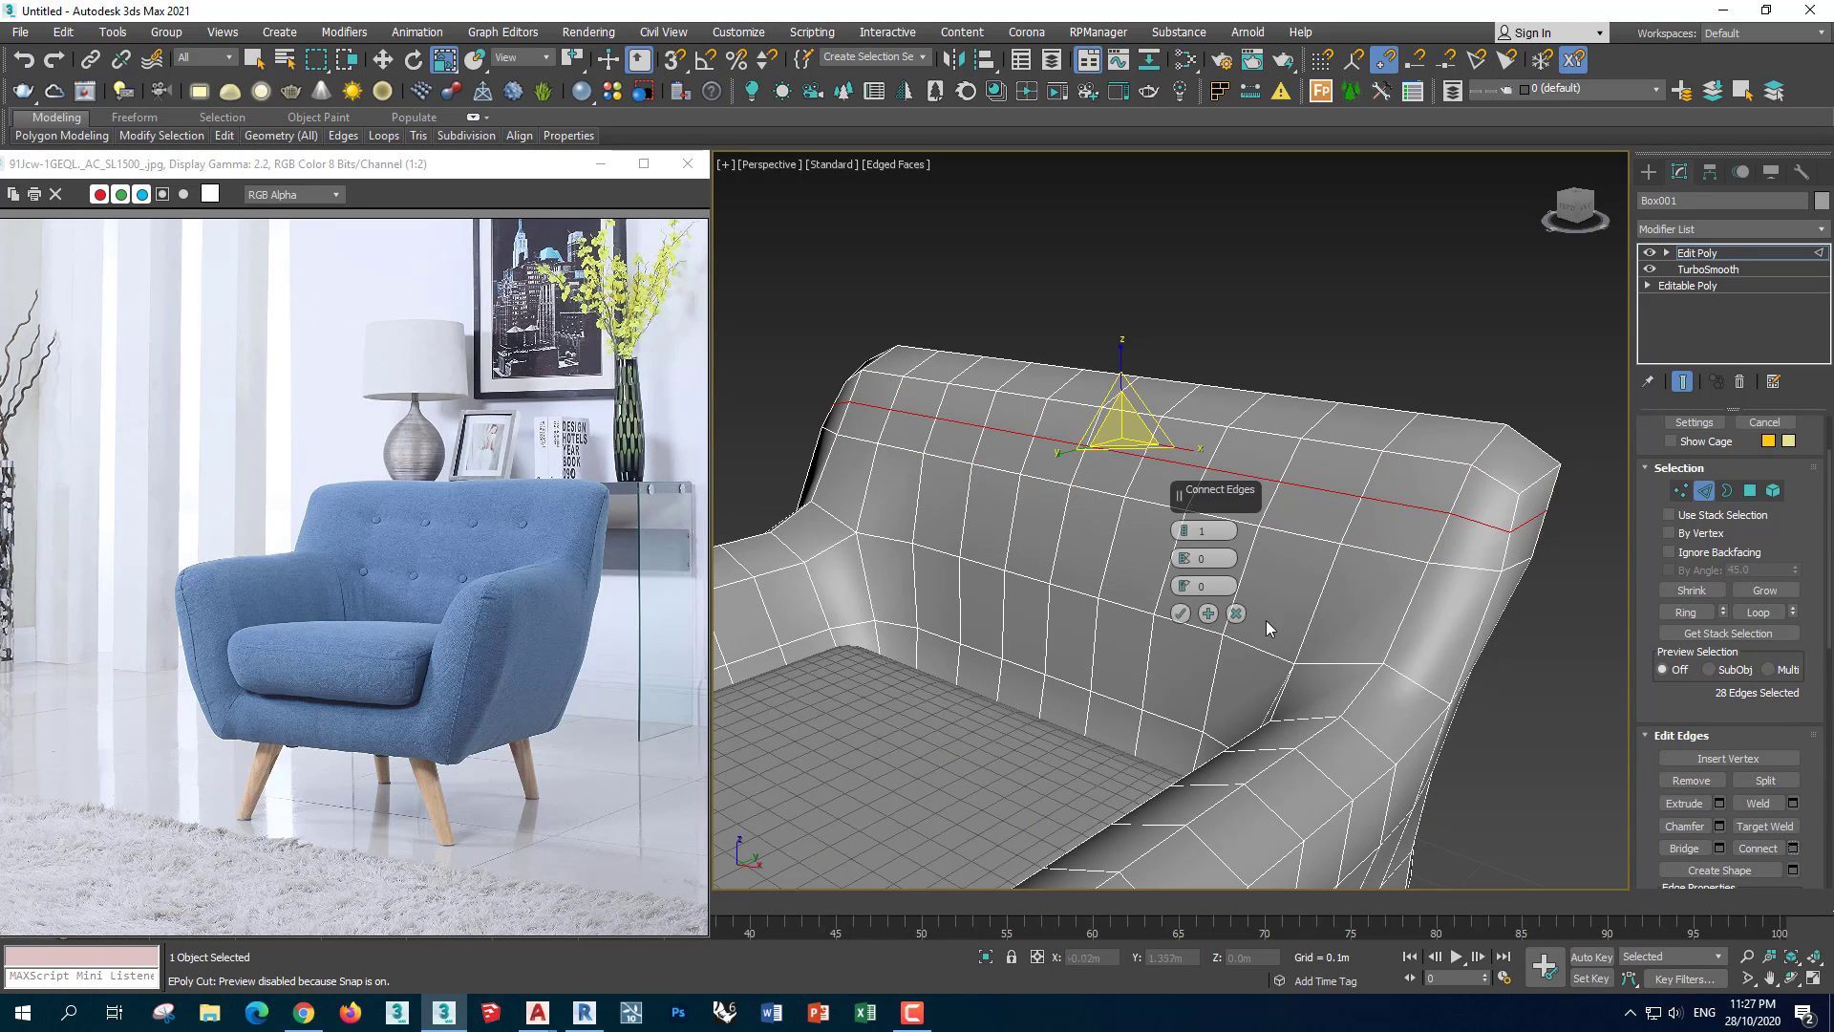
{"action": "left_click", "coordinate": [1446, 661]}
{"action": "left_click", "coordinate": [1687, 613]}
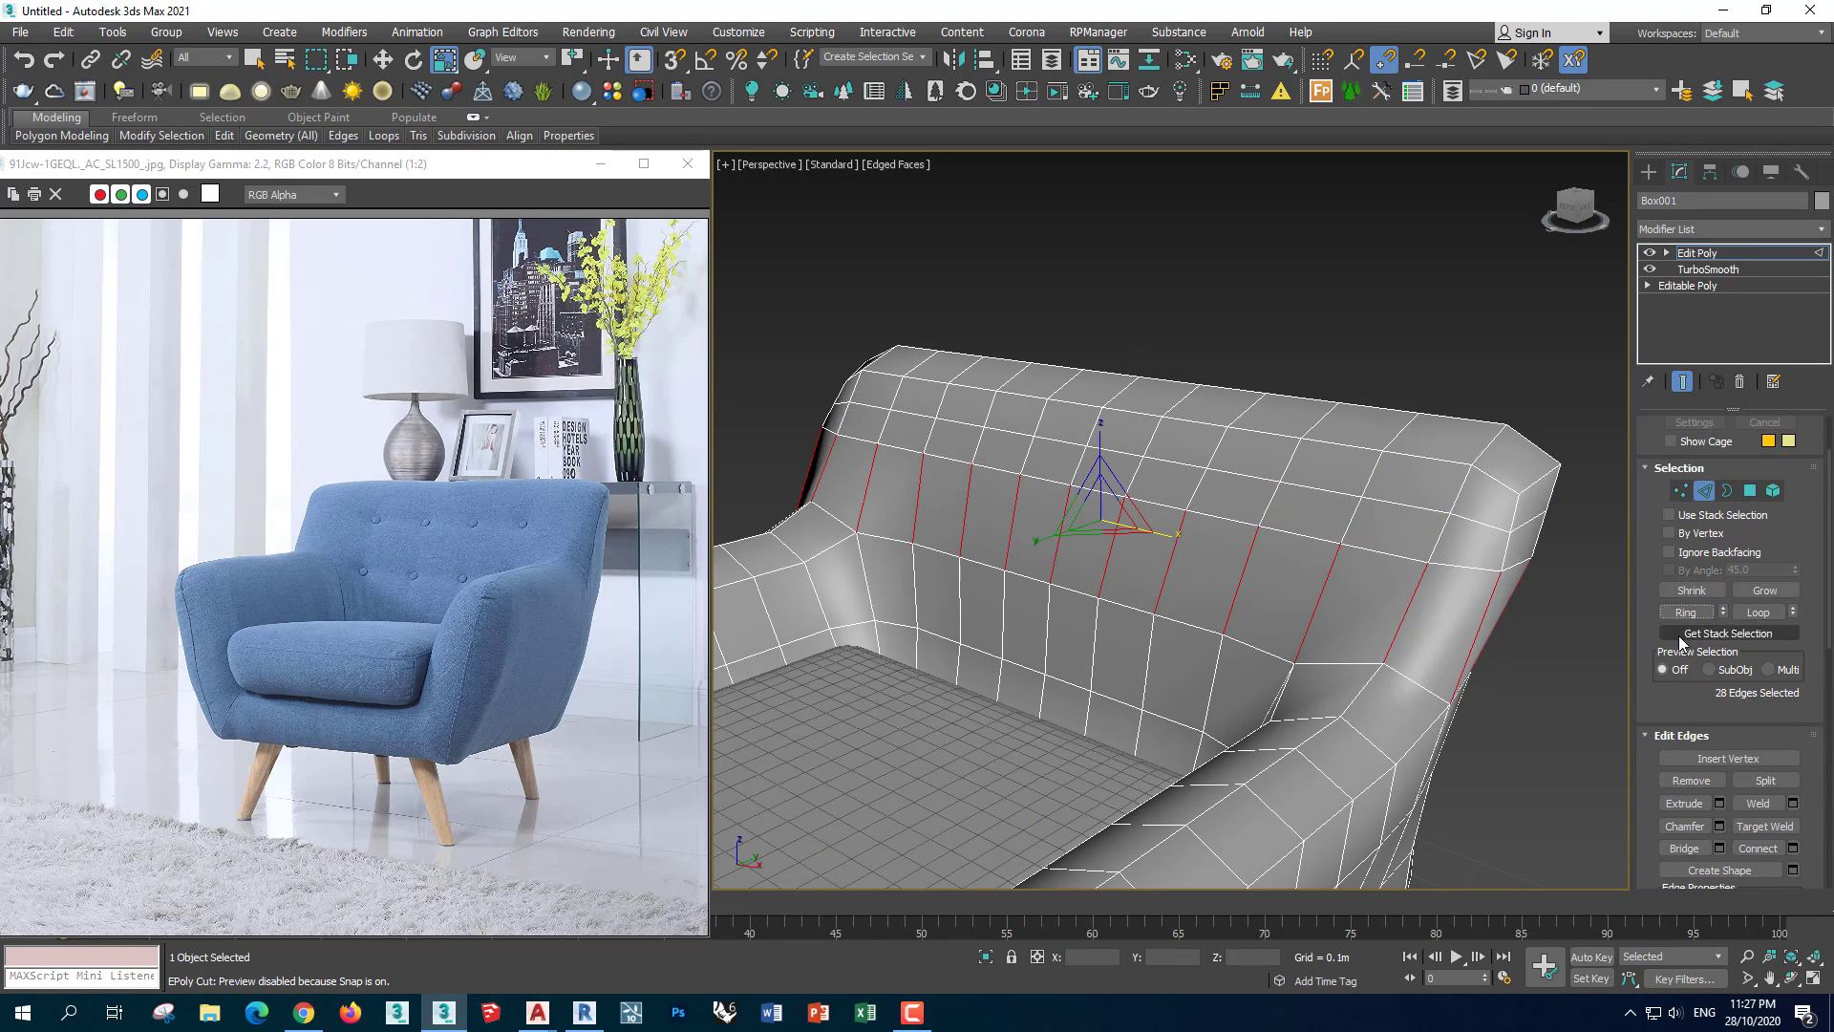
{"action": "left_click", "coordinate": [1793, 848]}
{"action": "left_click", "coordinate": [1176, 646]}
{"action": "mouse_move", "coordinate": [1012, 638]}
{"action": "middle_mouse_down", "text": "alt"}
{"action": "mouse_move", "coordinate": [1037, 638]}
{"action": "mouse_move", "coordinate": [955, 594]}
{"action": "middle_mouse_up", "text": "alt"}
{"action": "key", "text": "1"}
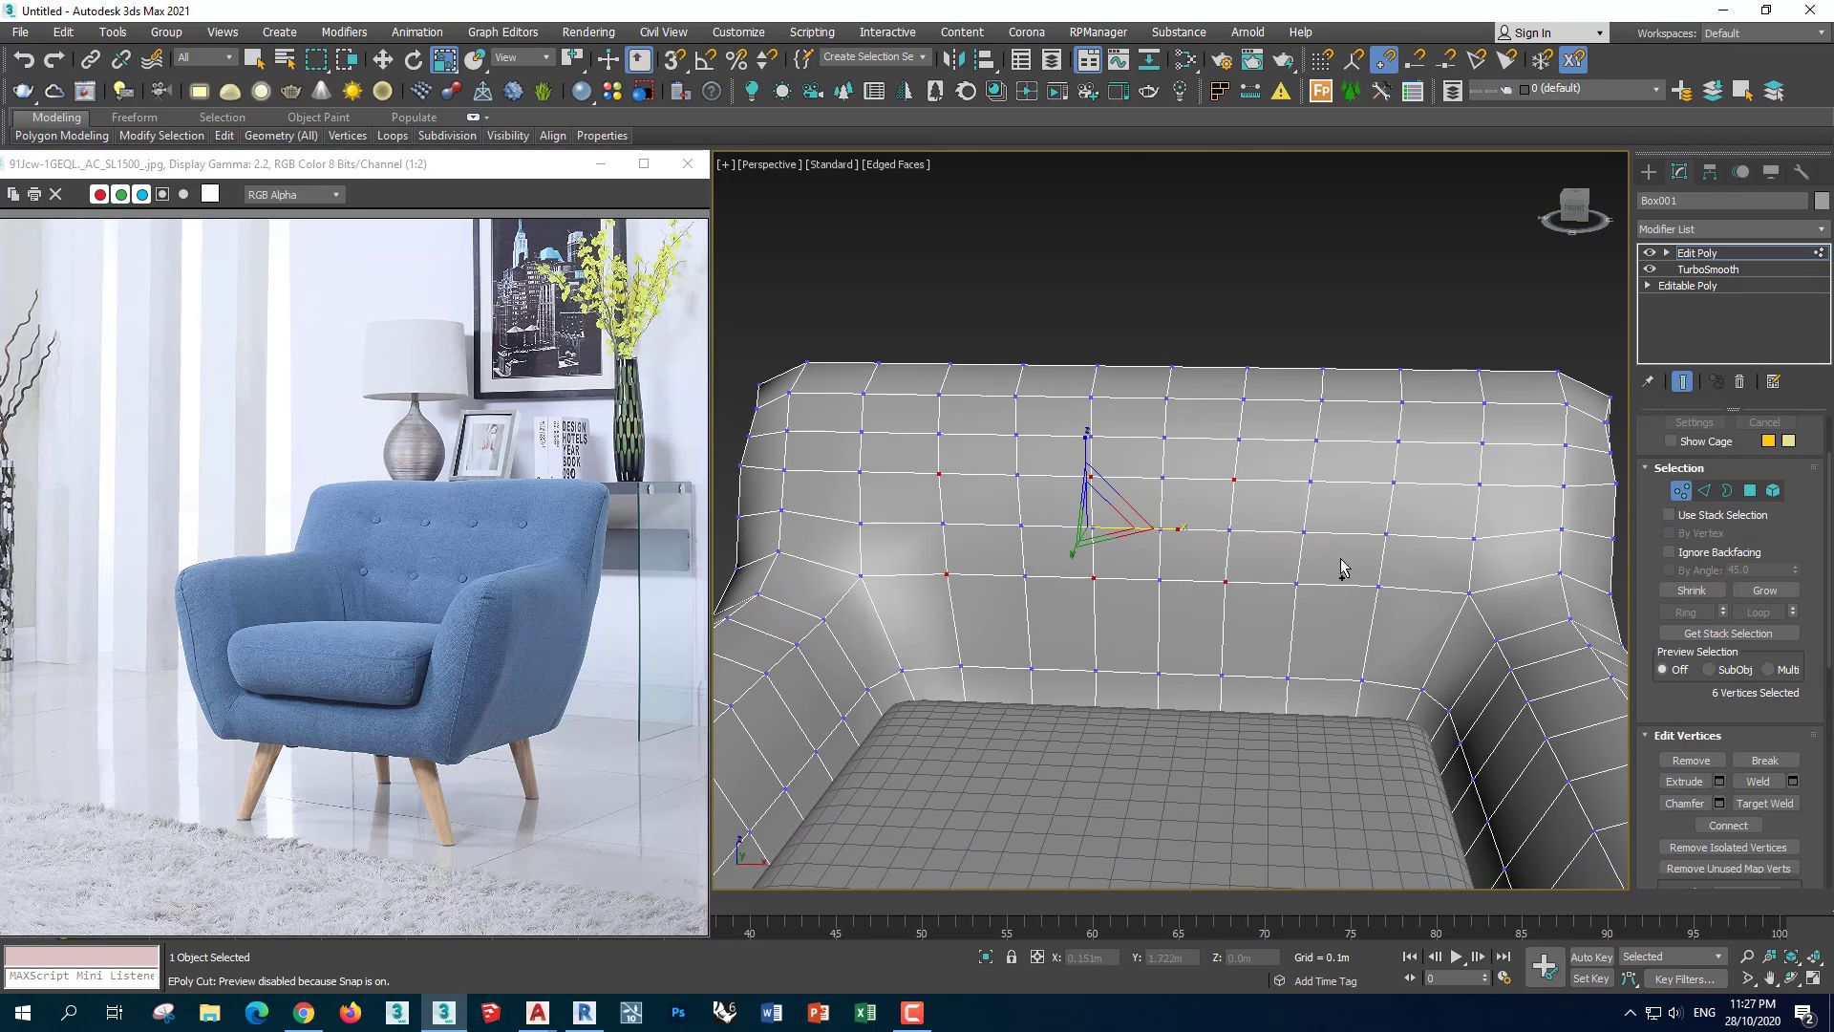
Extrude the eight selected backrest vertices with width 0.032m and height -0.02m
{"action": "left_click", "coordinate": [1378, 592], "text": "ctrl"}
{"action": "mouse_move", "coordinate": [1377, 592]}
{"action": "middle_mouse_down", "text": "alt"}
{"action": "mouse_move", "coordinate": [1330, 635]}
{"action": "mouse_move", "coordinate": [1257, 650]}
{"action": "mouse_move", "coordinate": [1174, 600]}
{"action": "middle_mouse_up", "text": "alt"}
{"action": "left_click", "coordinate": [1719, 784]}
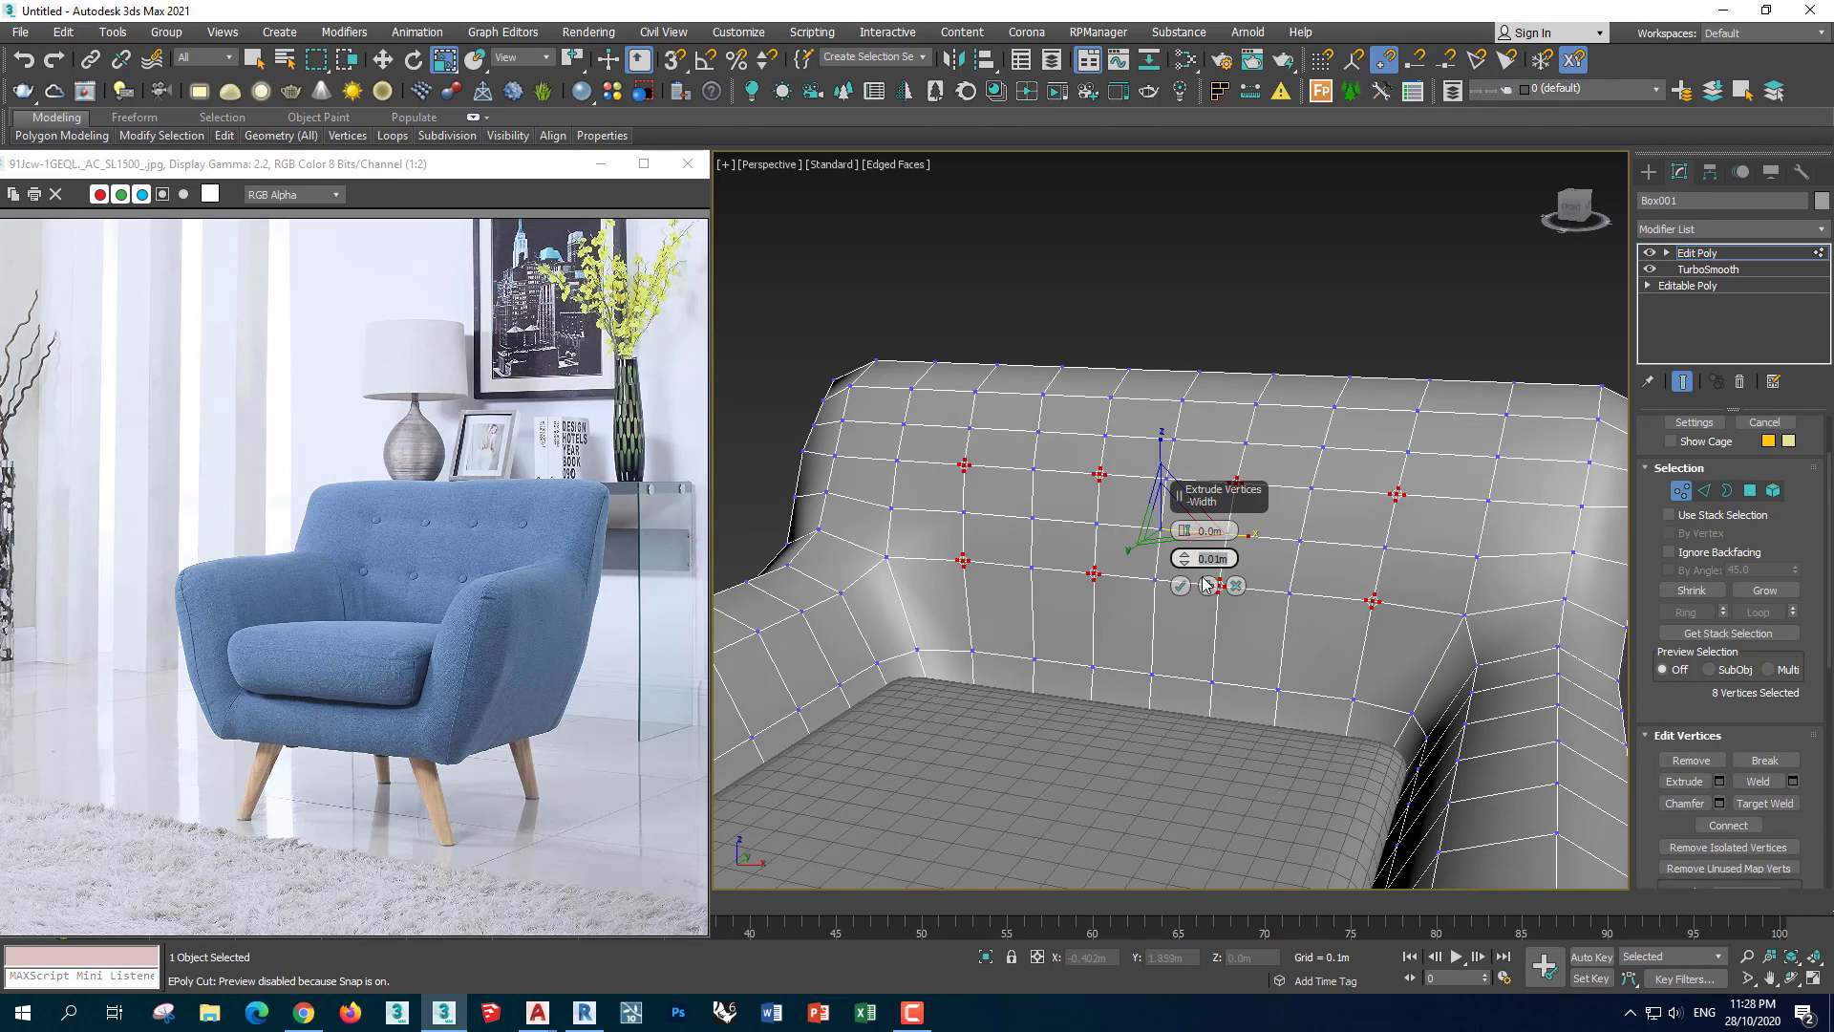
{"action": "scroll", "coordinate": [1207, 584], "scroll_direction": "up", "scroll_amount": 5}
{"action": "type", "text": "0.03"}
{"action": "key", "text": "Return"}
{"action": "scroll", "coordinate": [1217, 558], "scroll_direction": "down", "scroll_amount": 5}
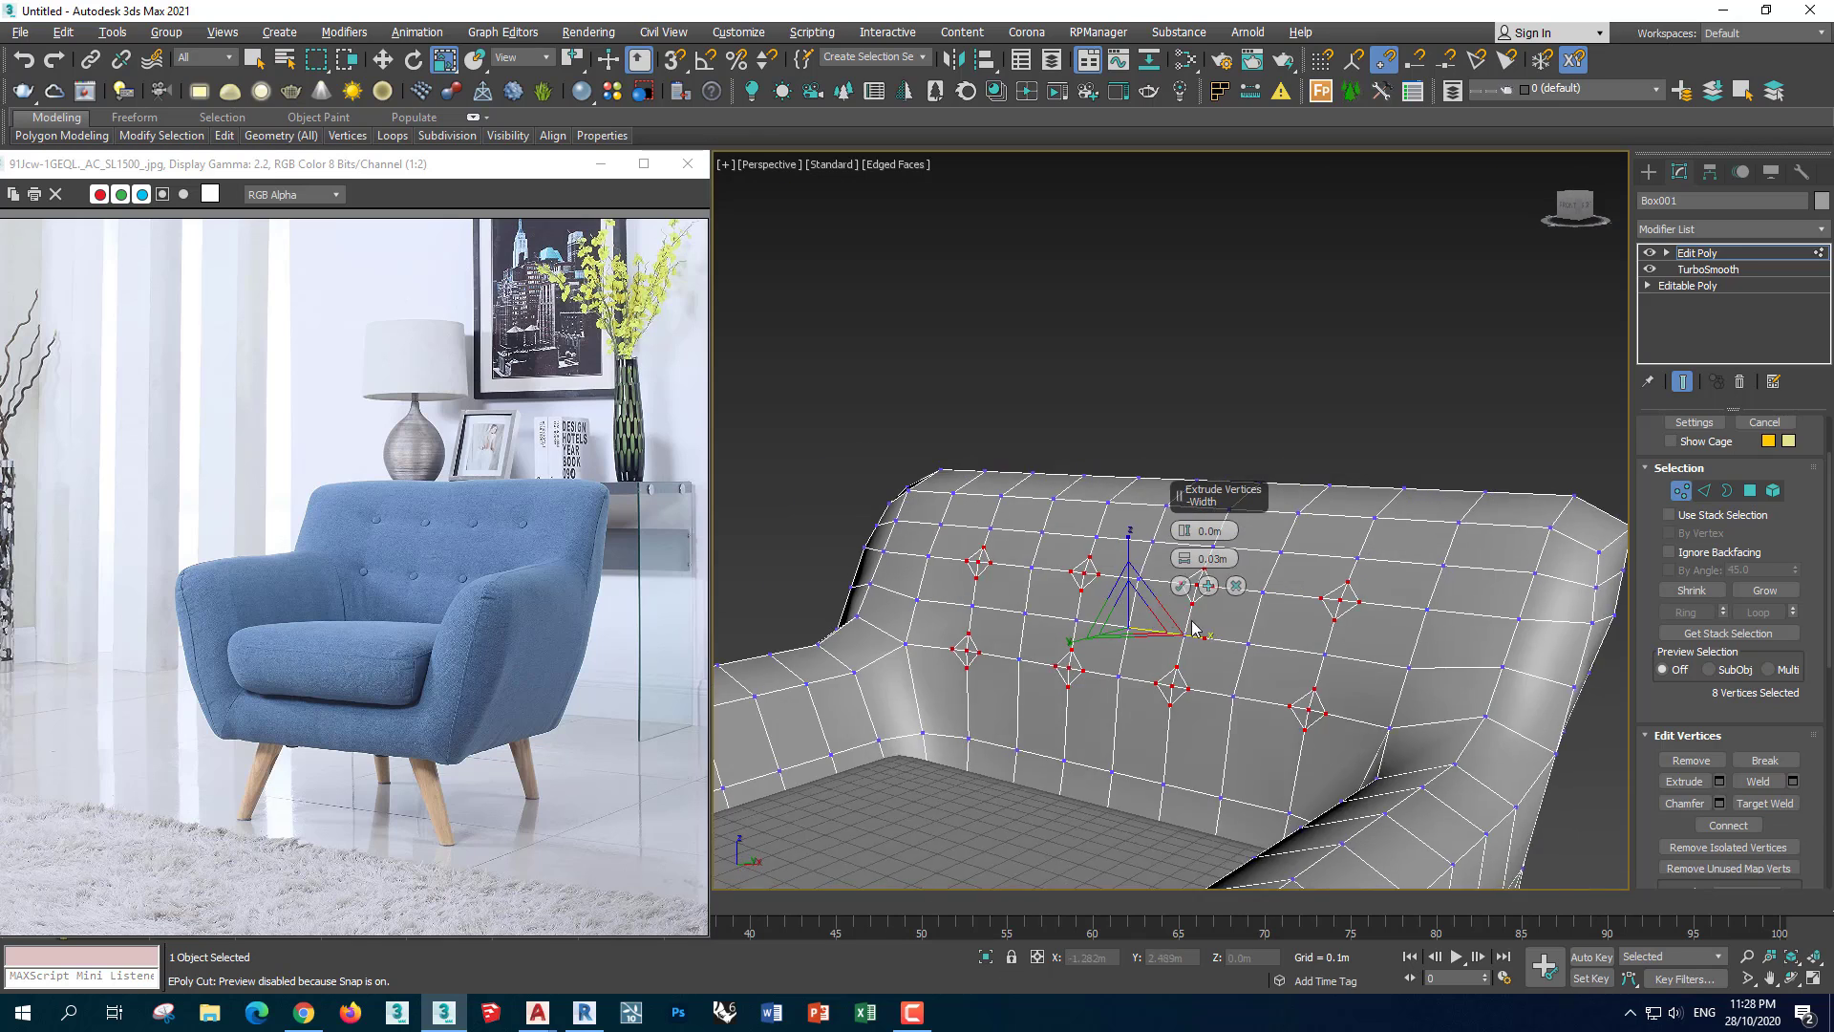
{"action": "type", "text": "-0.02"}
{"action": "key", "text": "Return"}
{"action": "middle_click_drag", "start_coordinate": [1186, 535], "coordinate": [1185, 563], "text": "alt"}
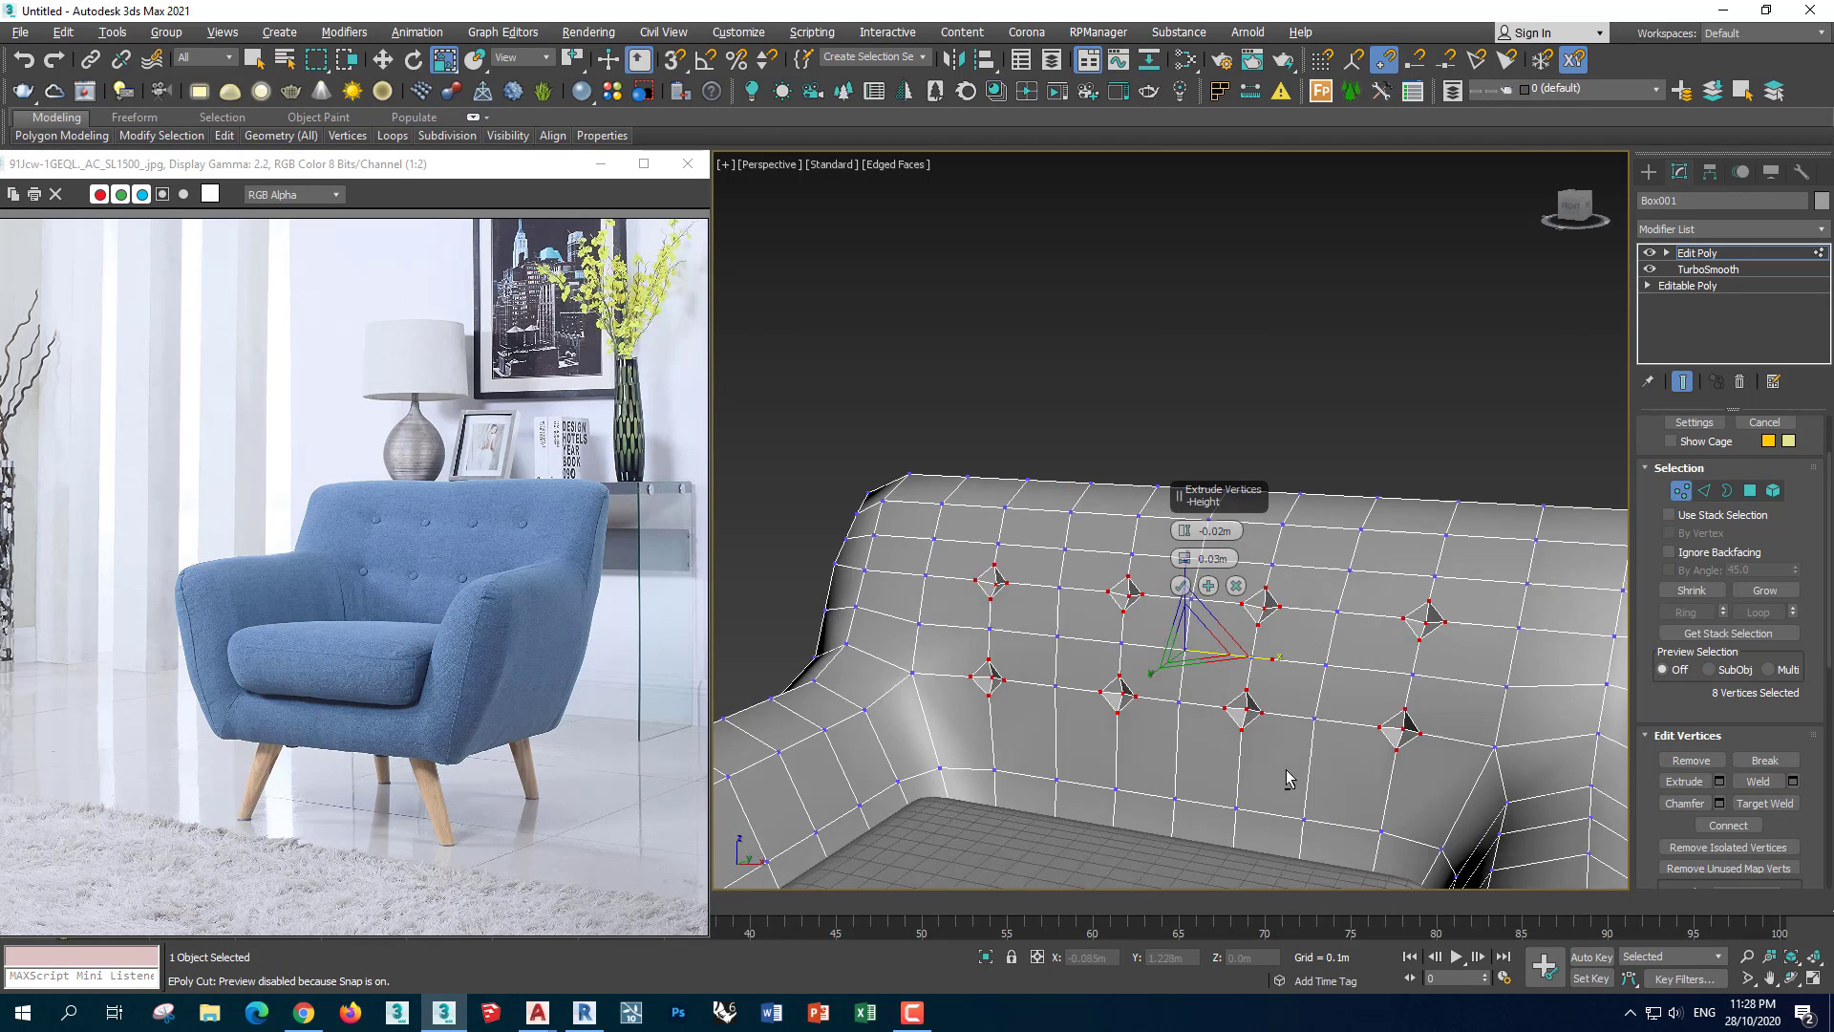
{"action": "left_click_drag", "start_coordinate": [1186, 562], "coordinate": [1186, 557]}
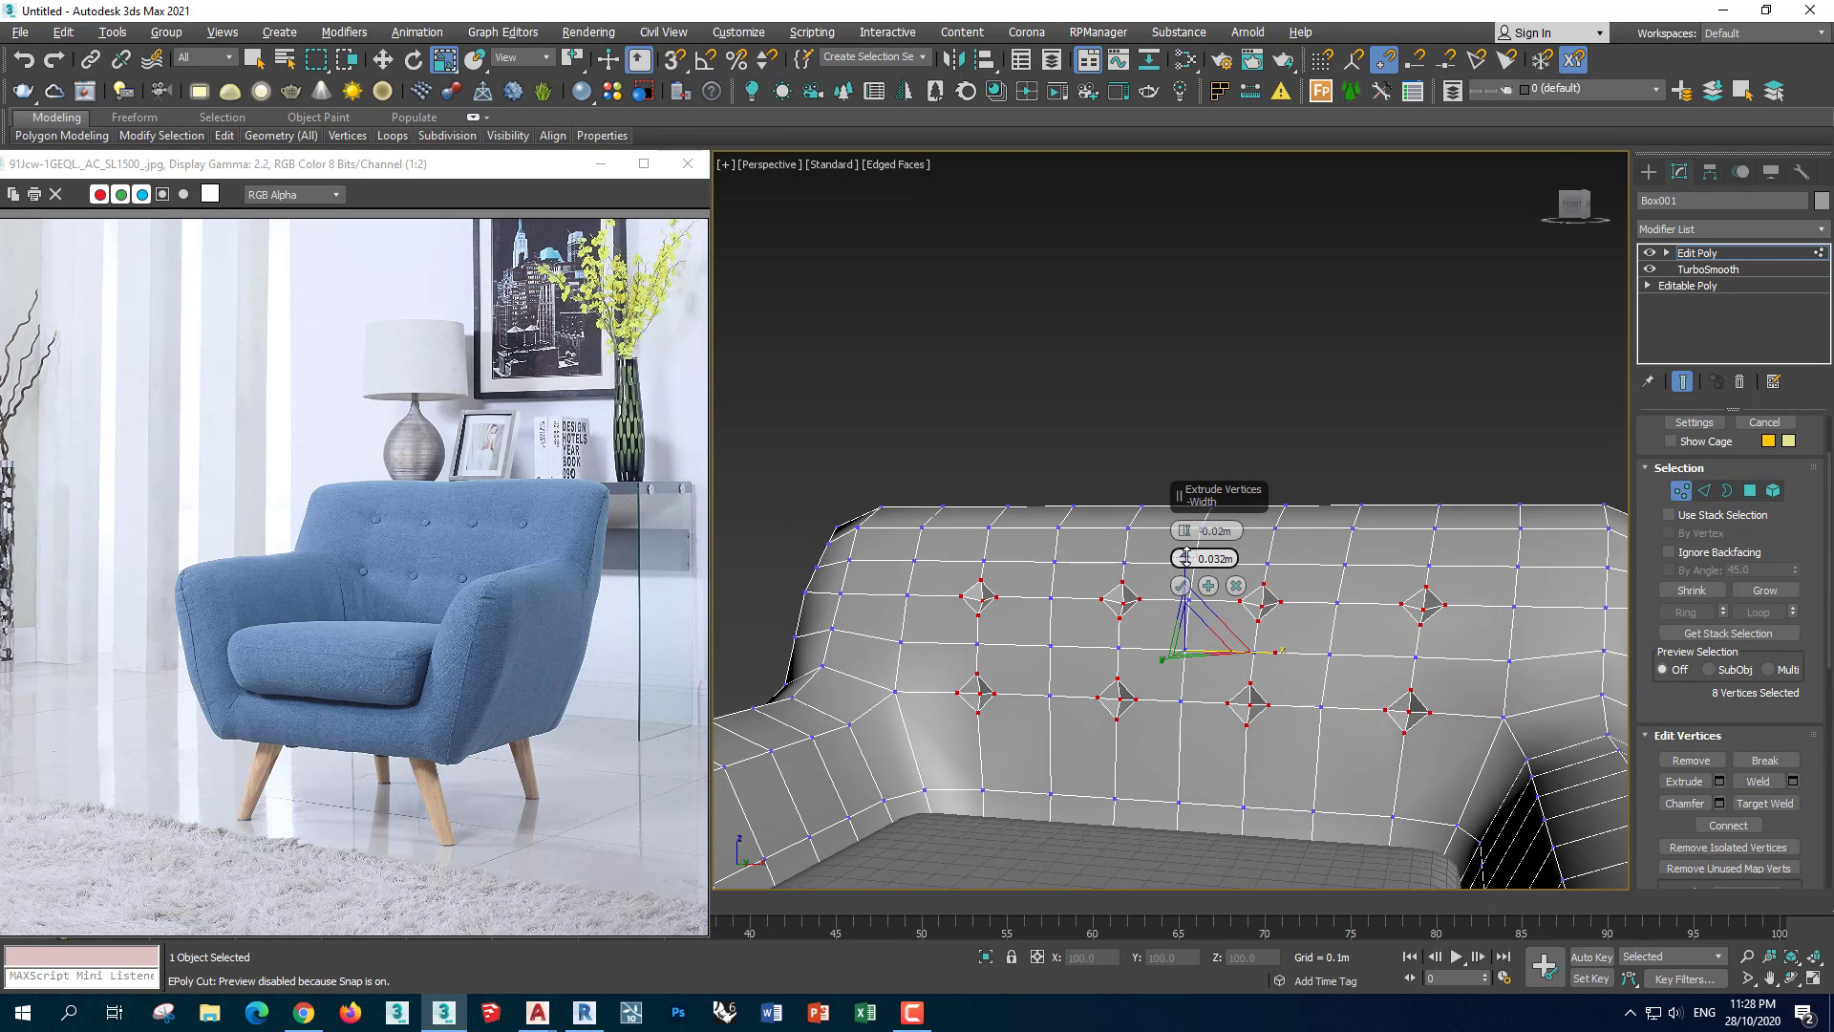
{"action": "left_click", "coordinate": [1180, 587]}
{"action": "middle_click_drag", "start_coordinate": [1170, 659], "coordinate": [1198, 642], "text": "alt"}
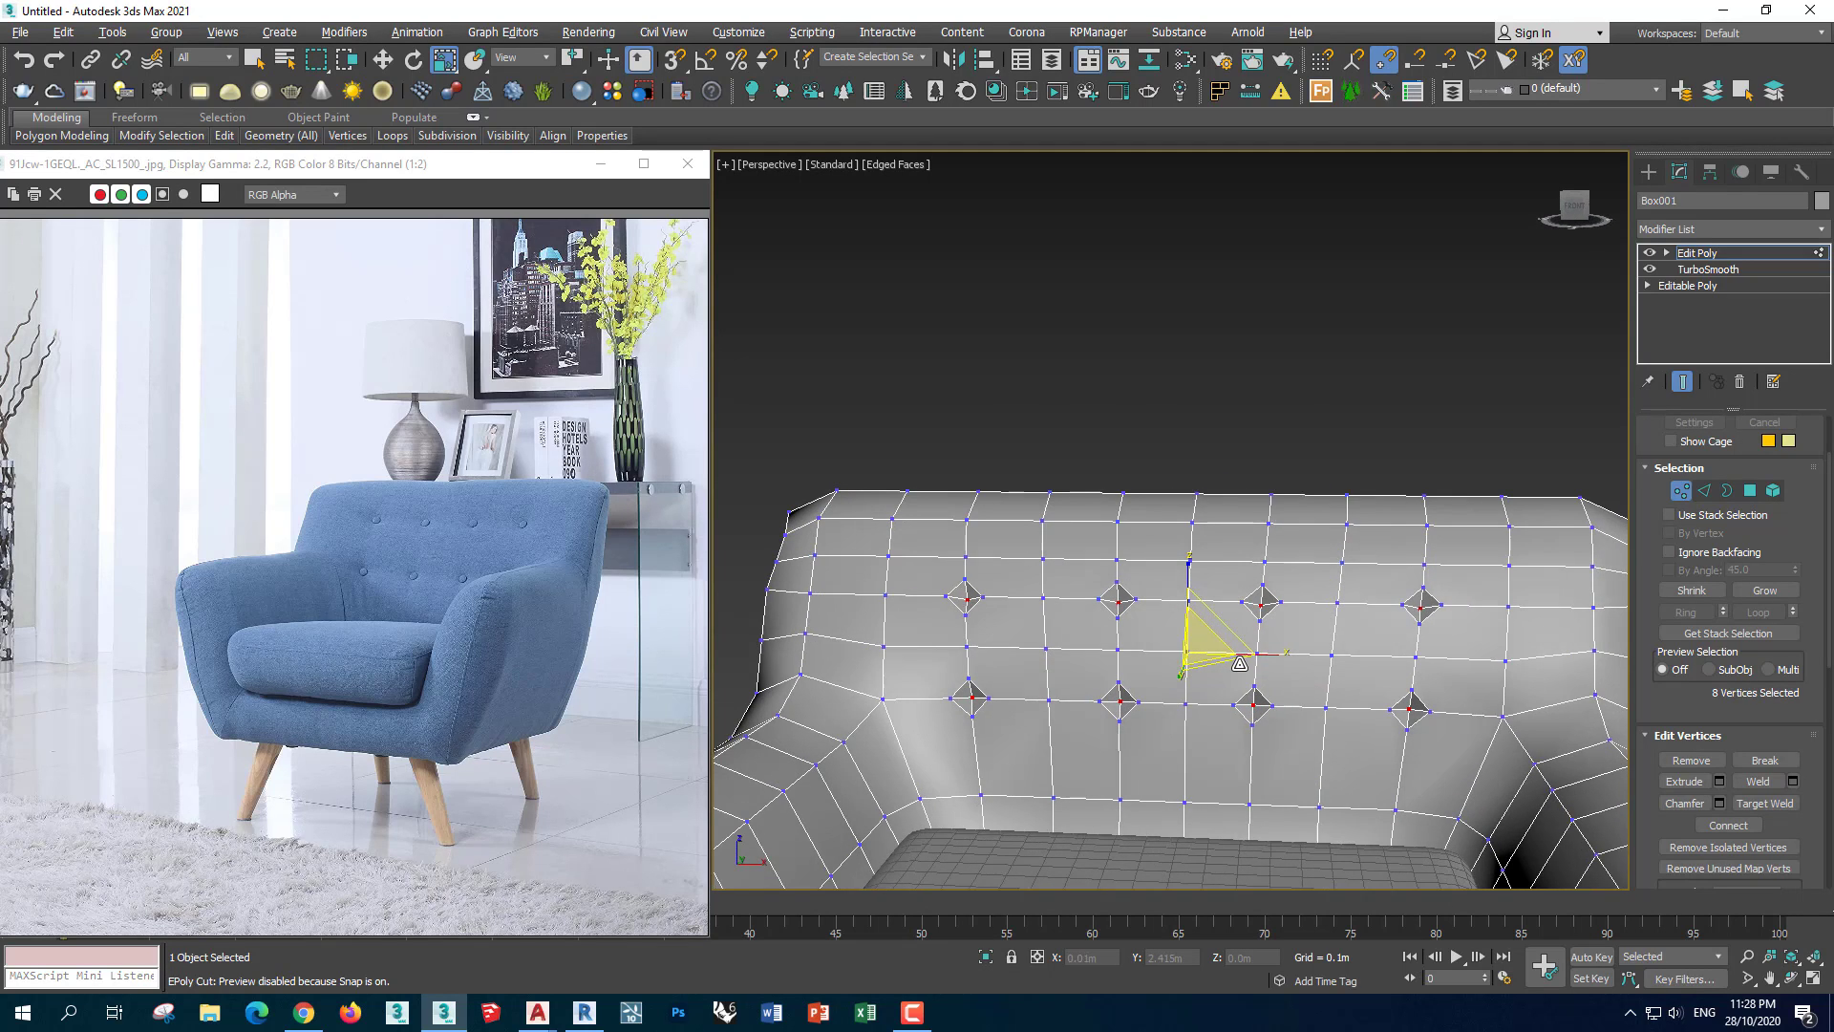
At Edge level, select the edges linking the diamond tufts across the backrest
{"action": "key", "text": "2"}
{"action": "double_click", "coordinate": [1322, 604]}
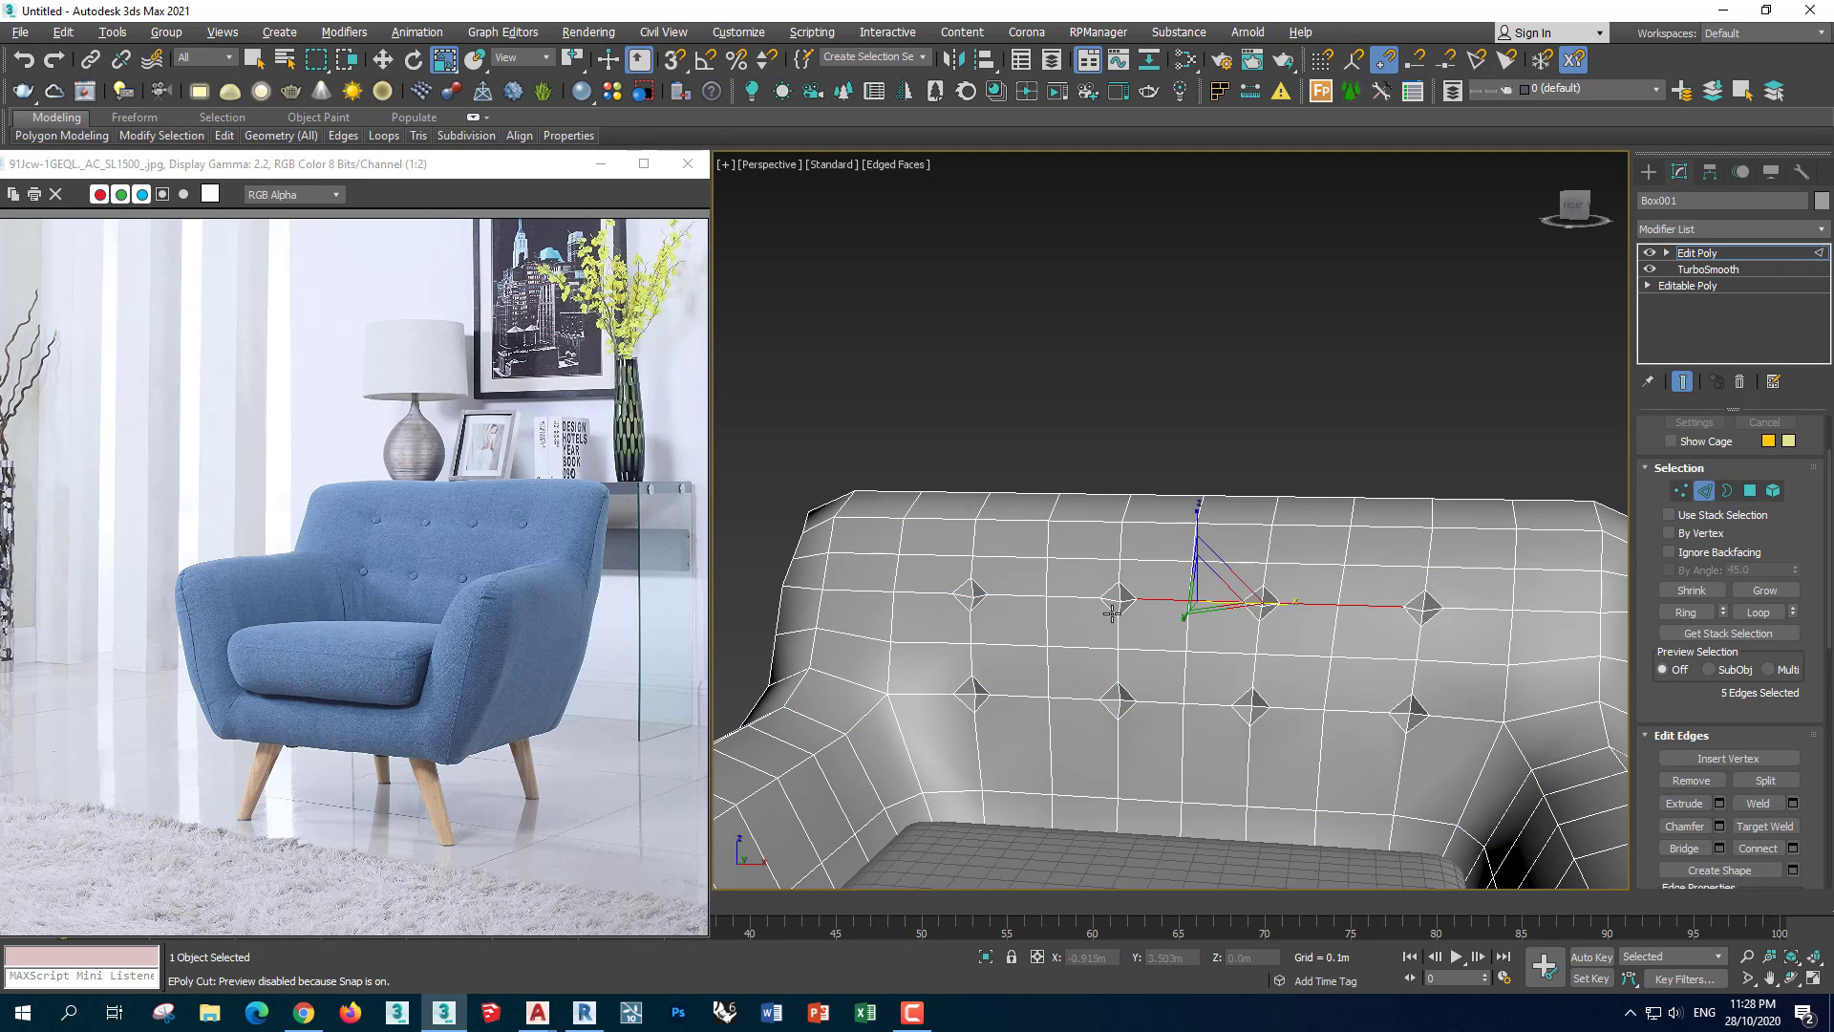
{"action": "mouse_move", "coordinate": [1117, 602]}
{"action": "middle_mouse_down", "text": "alt"}
{"action": "mouse_move", "coordinate": [926, 728]}
{"action": "mouse_move", "coordinate": [1194, 747]}
{"action": "mouse_move", "coordinate": [1441, 588]}
{"action": "mouse_move", "coordinate": [1230, 651]}
{"action": "mouse_move", "coordinate": [999, 602]}
{"action": "mouse_move", "coordinate": [1050, 609]}
{"action": "mouse_move", "coordinate": [1046, 585]}
{"action": "mouse_move", "coordinate": [952, 640]}
{"action": "mouse_move", "coordinate": [1033, 680]}
{"action": "middle_mouse_up", "text": "alt"}
{"action": "key", "text": "w"}
{"action": "key", "text": "F3"}
{"action": "left_click", "coordinate": [998, 601], "text": "ctrl"}
{"action": "key", "text": "F3"}
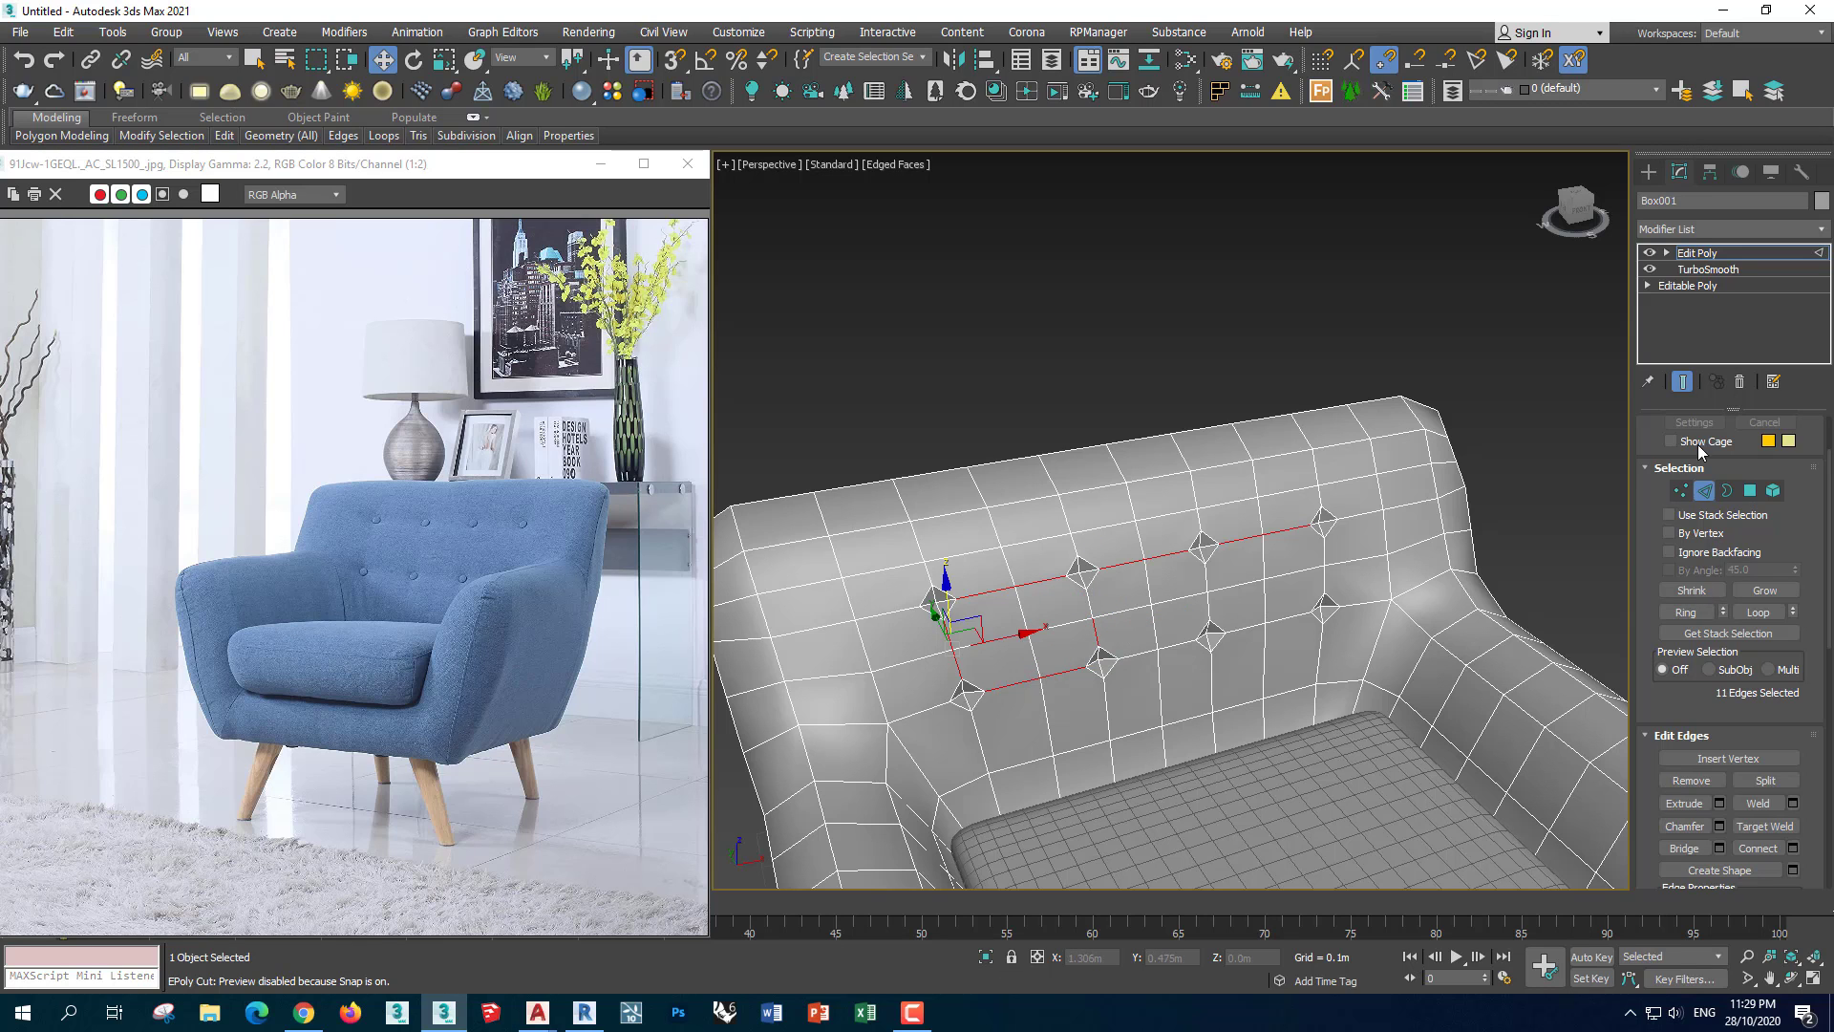
{"action": "middle_click_drag", "start_coordinate": [1175, 612], "coordinate": [1107, 609], "text": "alt"}
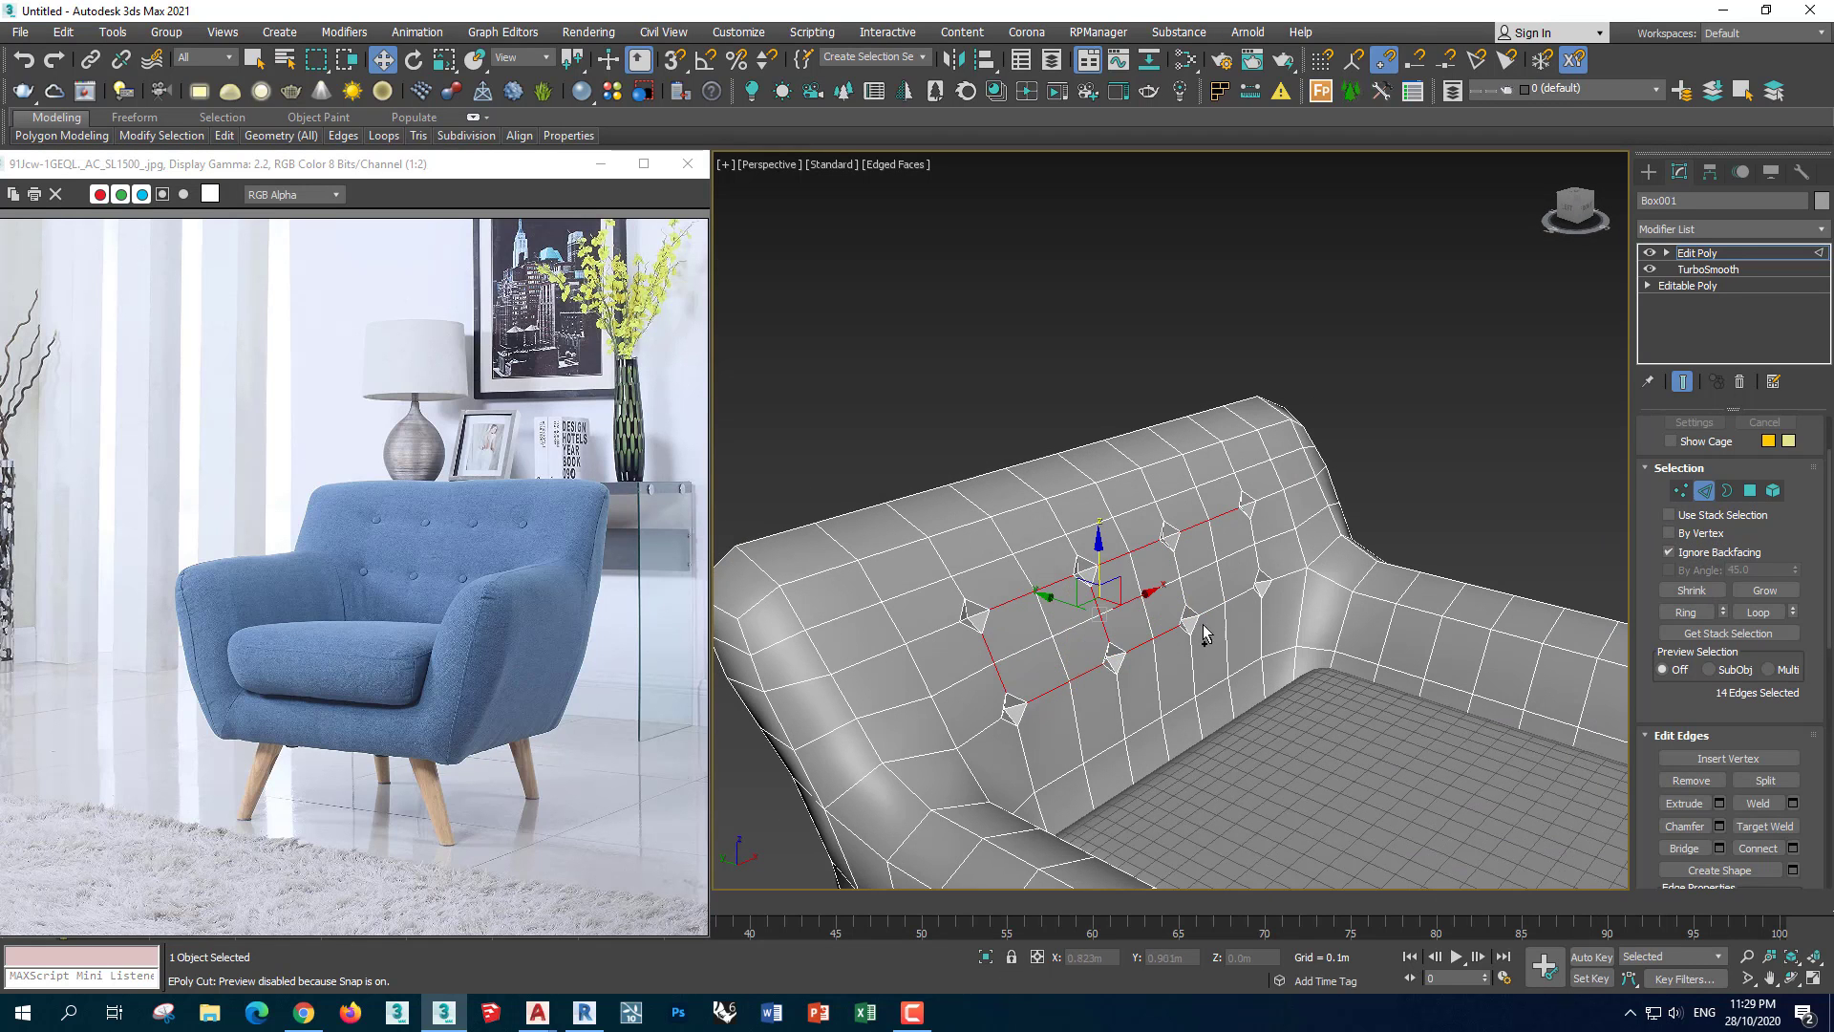
{"action": "scroll", "coordinate": [1257, 583], "scroll_direction": "up", "scroll_amount": 5}
{"action": "middle_click_drag", "start_coordinate": [1257, 583], "coordinate": [1296, 713], "text": "alt"}
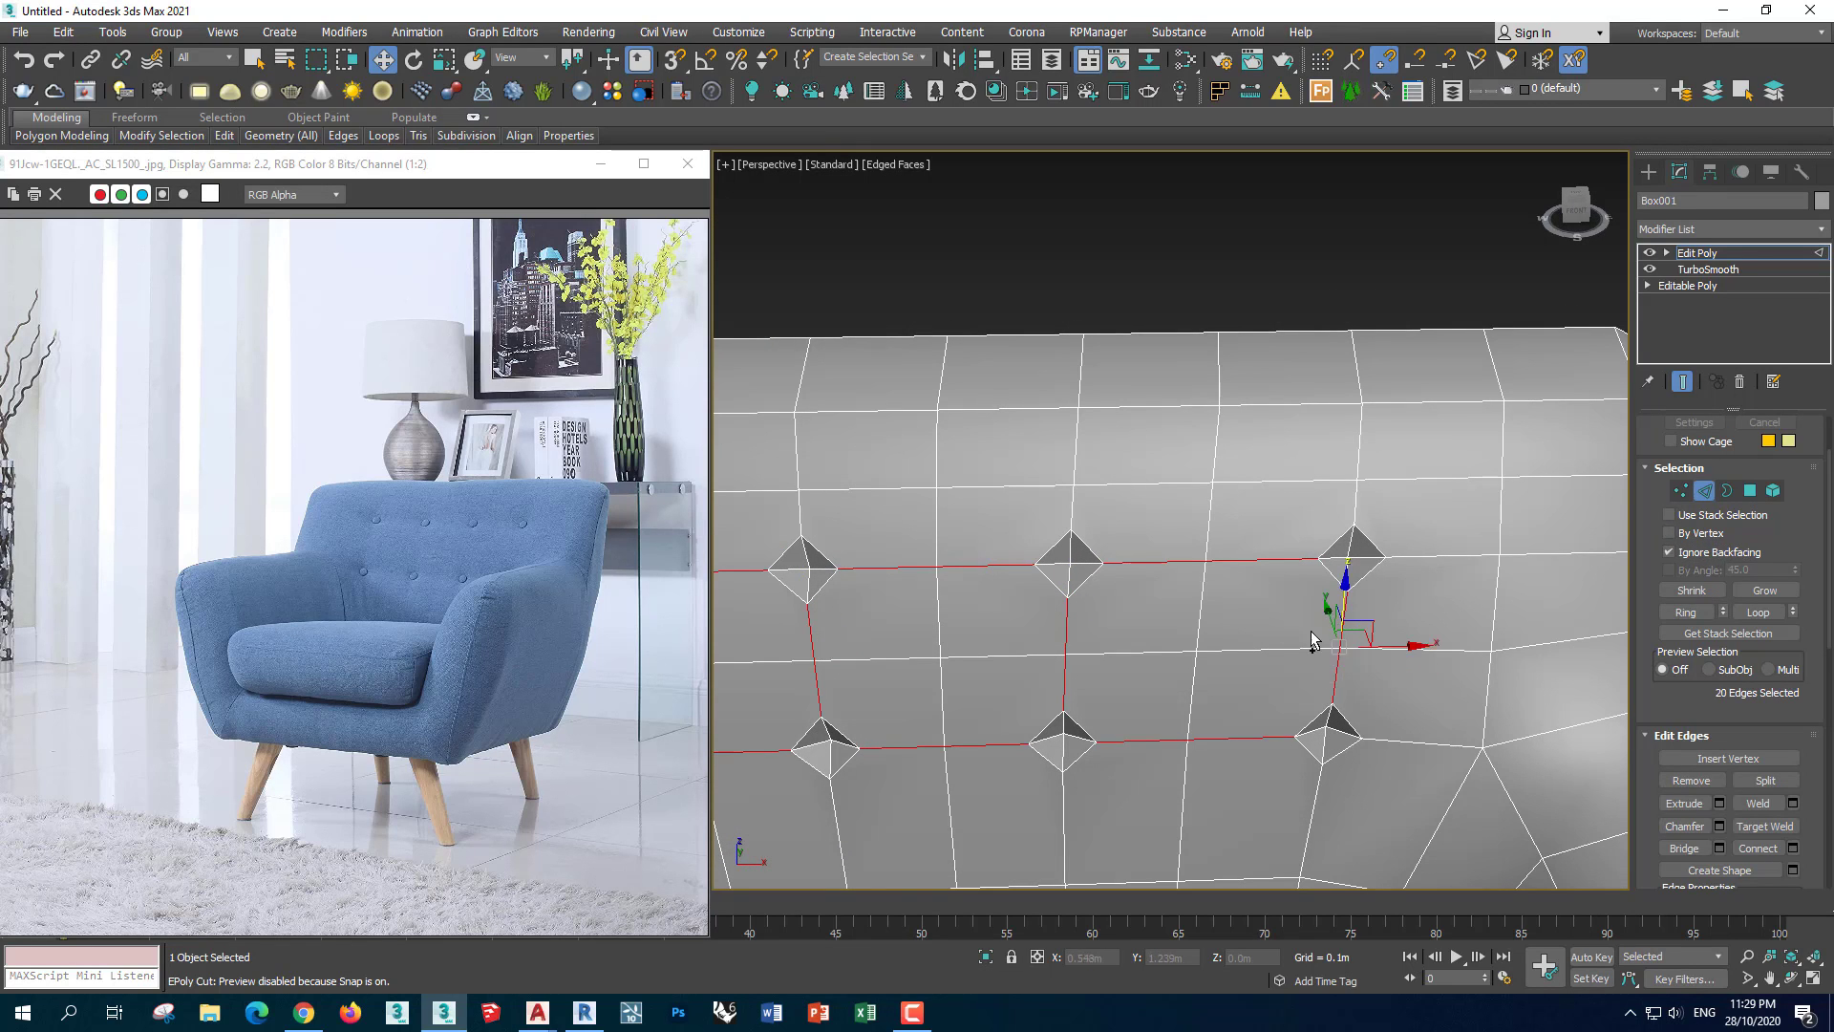
Extrude the selected backrest edges into grooves about -0.014m deep and 0.019m wide
{"action": "scroll", "coordinate": [1312, 640], "scroll_direction": "down", "scroll_amount": 8}
{"action": "mouse_move", "coordinate": [1312, 640]}
{"action": "middle_mouse_down", "text": "alt"}
{"action": "mouse_move", "coordinate": [1338, 621]}
{"action": "mouse_move", "coordinate": [1391, 643]}
{"action": "mouse_move", "coordinate": [1209, 699]}
{"action": "middle_mouse_up", "text": "alt"}
{"action": "key", "text": "F3"}
{"action": "key", "text": "F3"}
{"action": "scroll", "coordinate": [1209, 700], "scroll_direction": "up", "scroll_amount": 5}
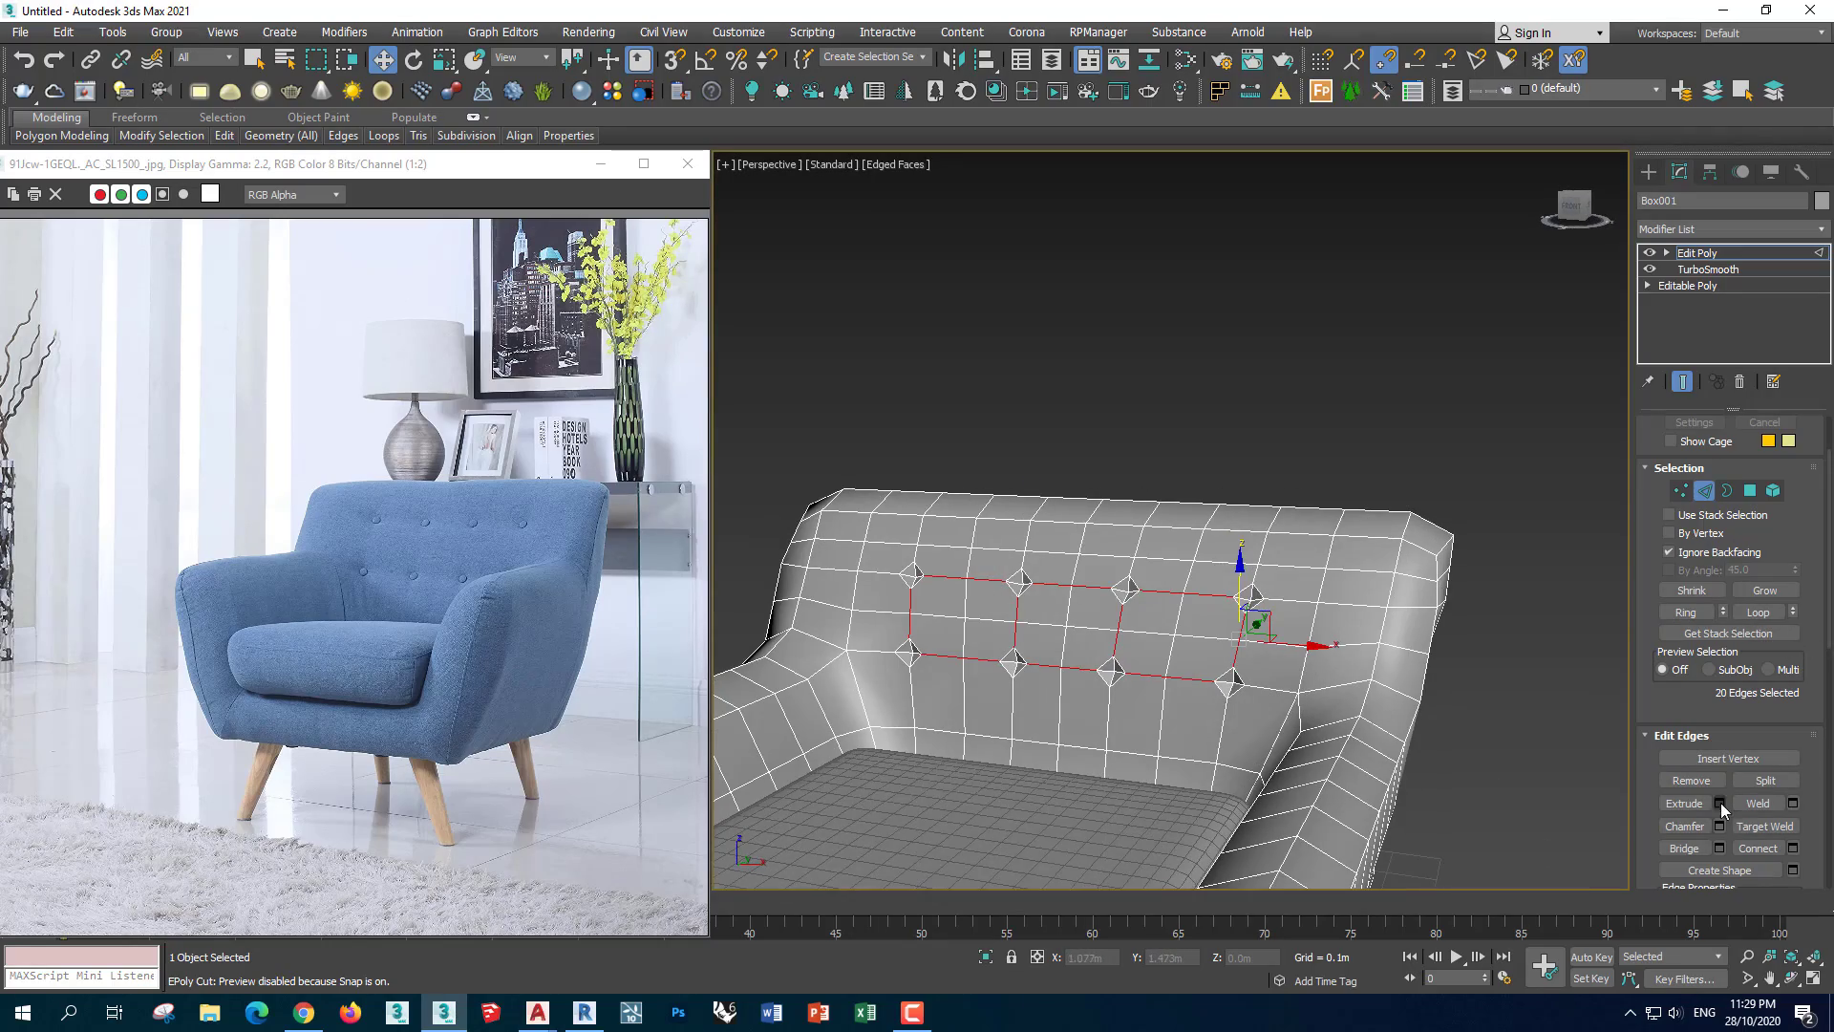
{"action": "left_click", "coordinate": [1721, 802]}
{"action": "scroll", "coordinate": [1113, 588], "scroll_direction": "up", "scroll_amount": 3}
{"action": "left_click_drag", "start_coordinate": [1184, 558], "coordinate": [1185, 544]}
{"action": "scroll", "coordinate": [1113, 587], "scroll_direction": "up", "scroll_amount": 3}
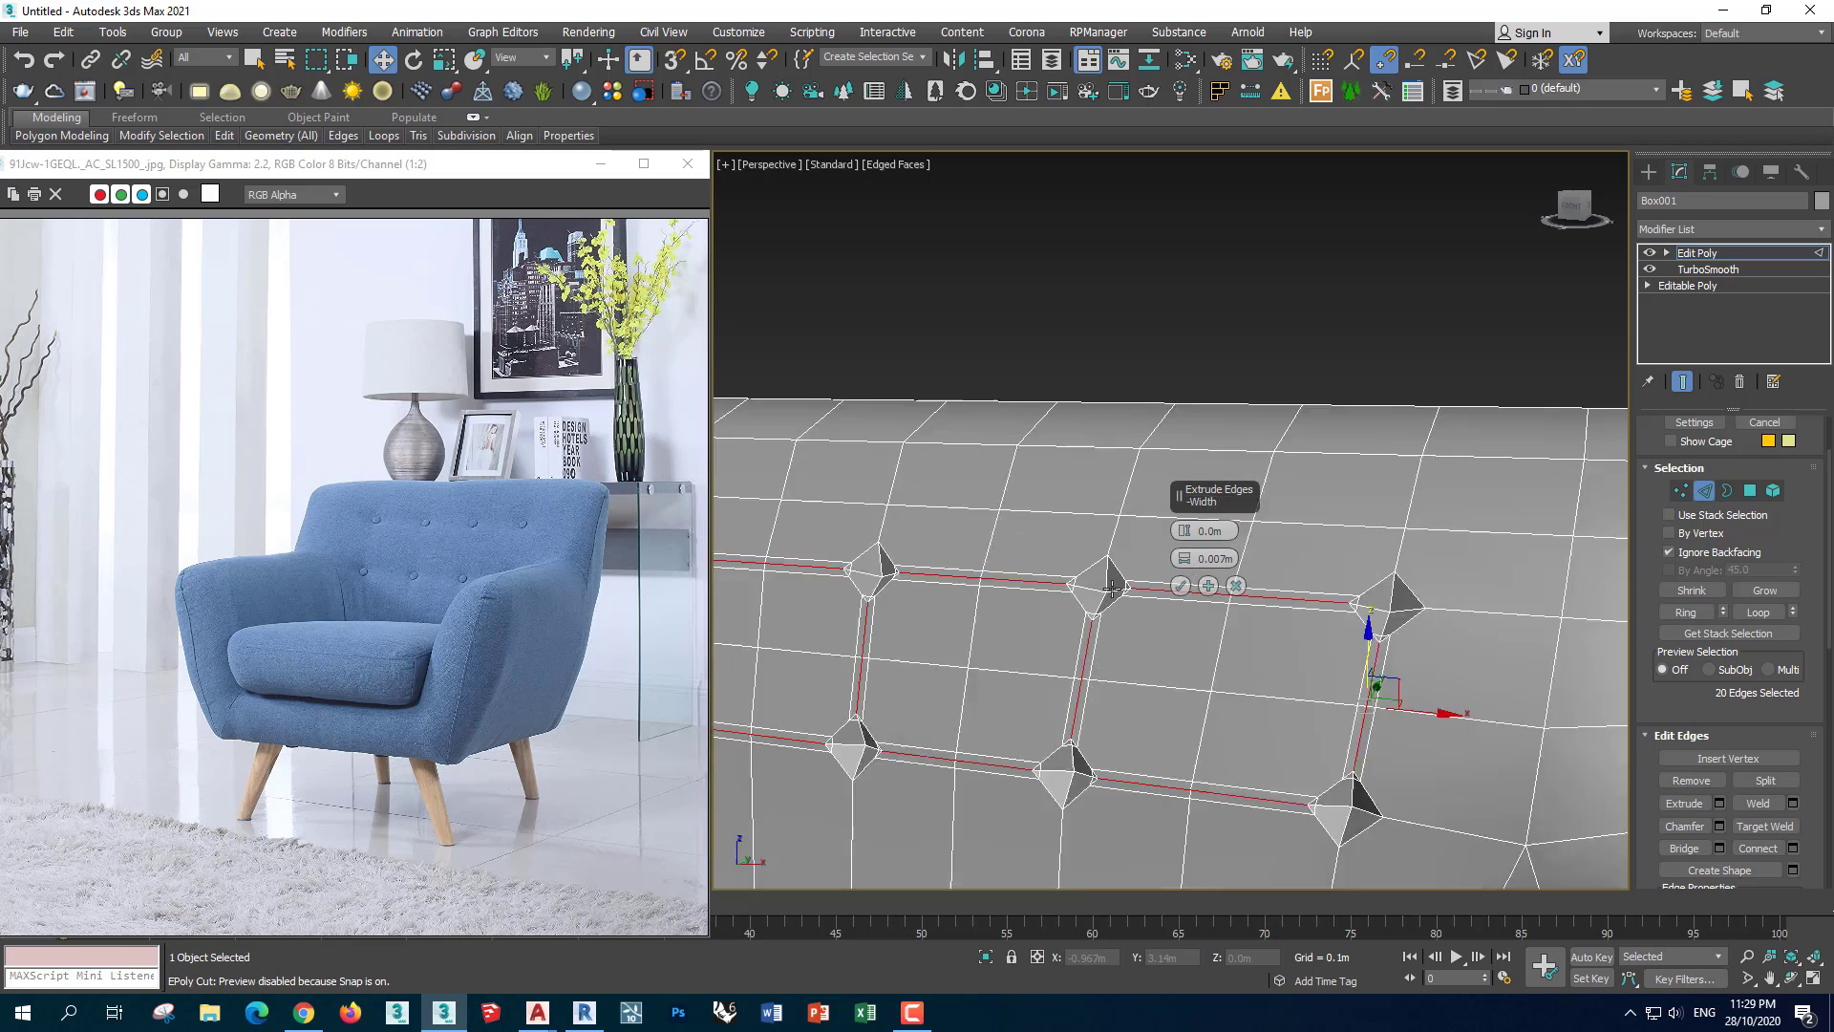
{"action": "scroll", "coordinate": [1113, 587], "scroll_direction": "up", "scroll_amount": 3}
{"action": "left_click_drag", "start_coordinate": [1186, 532], "coordinate": [1185, 564]}
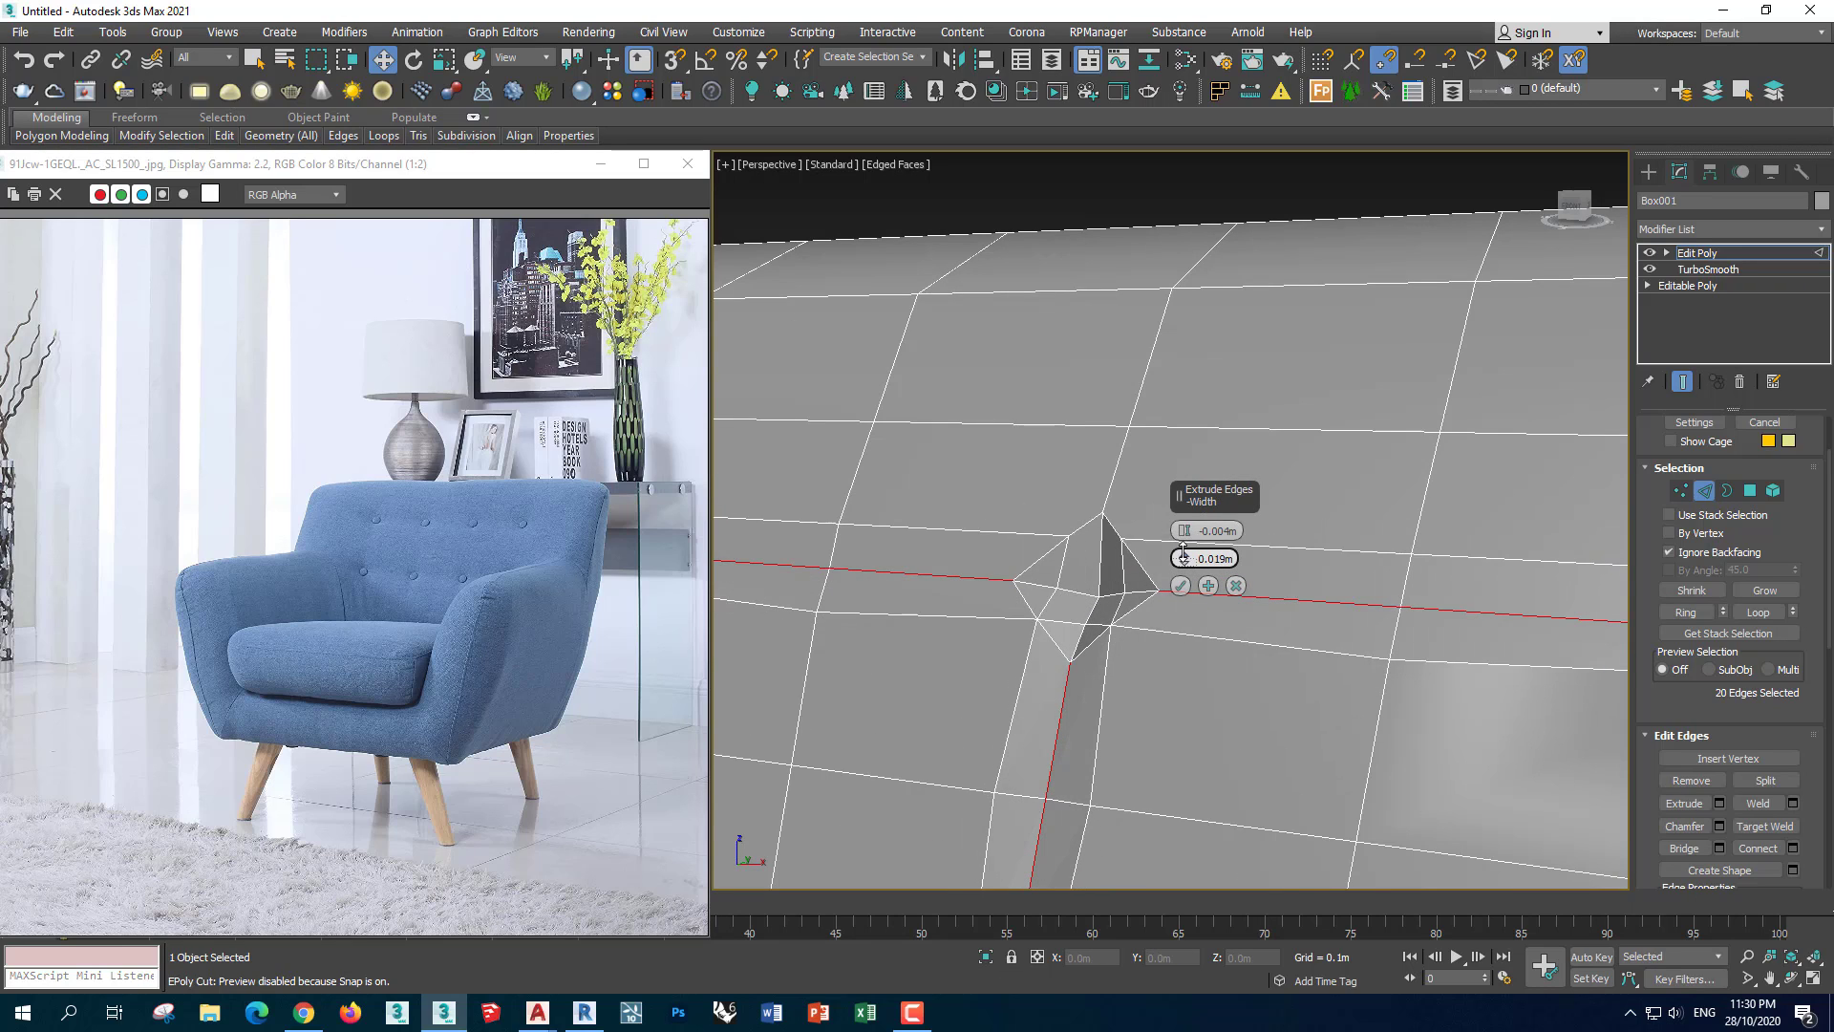
{"action": "scroll", "coordinate": [1108, 655], "scroll_direction": "down", "scroll_amount": 4}
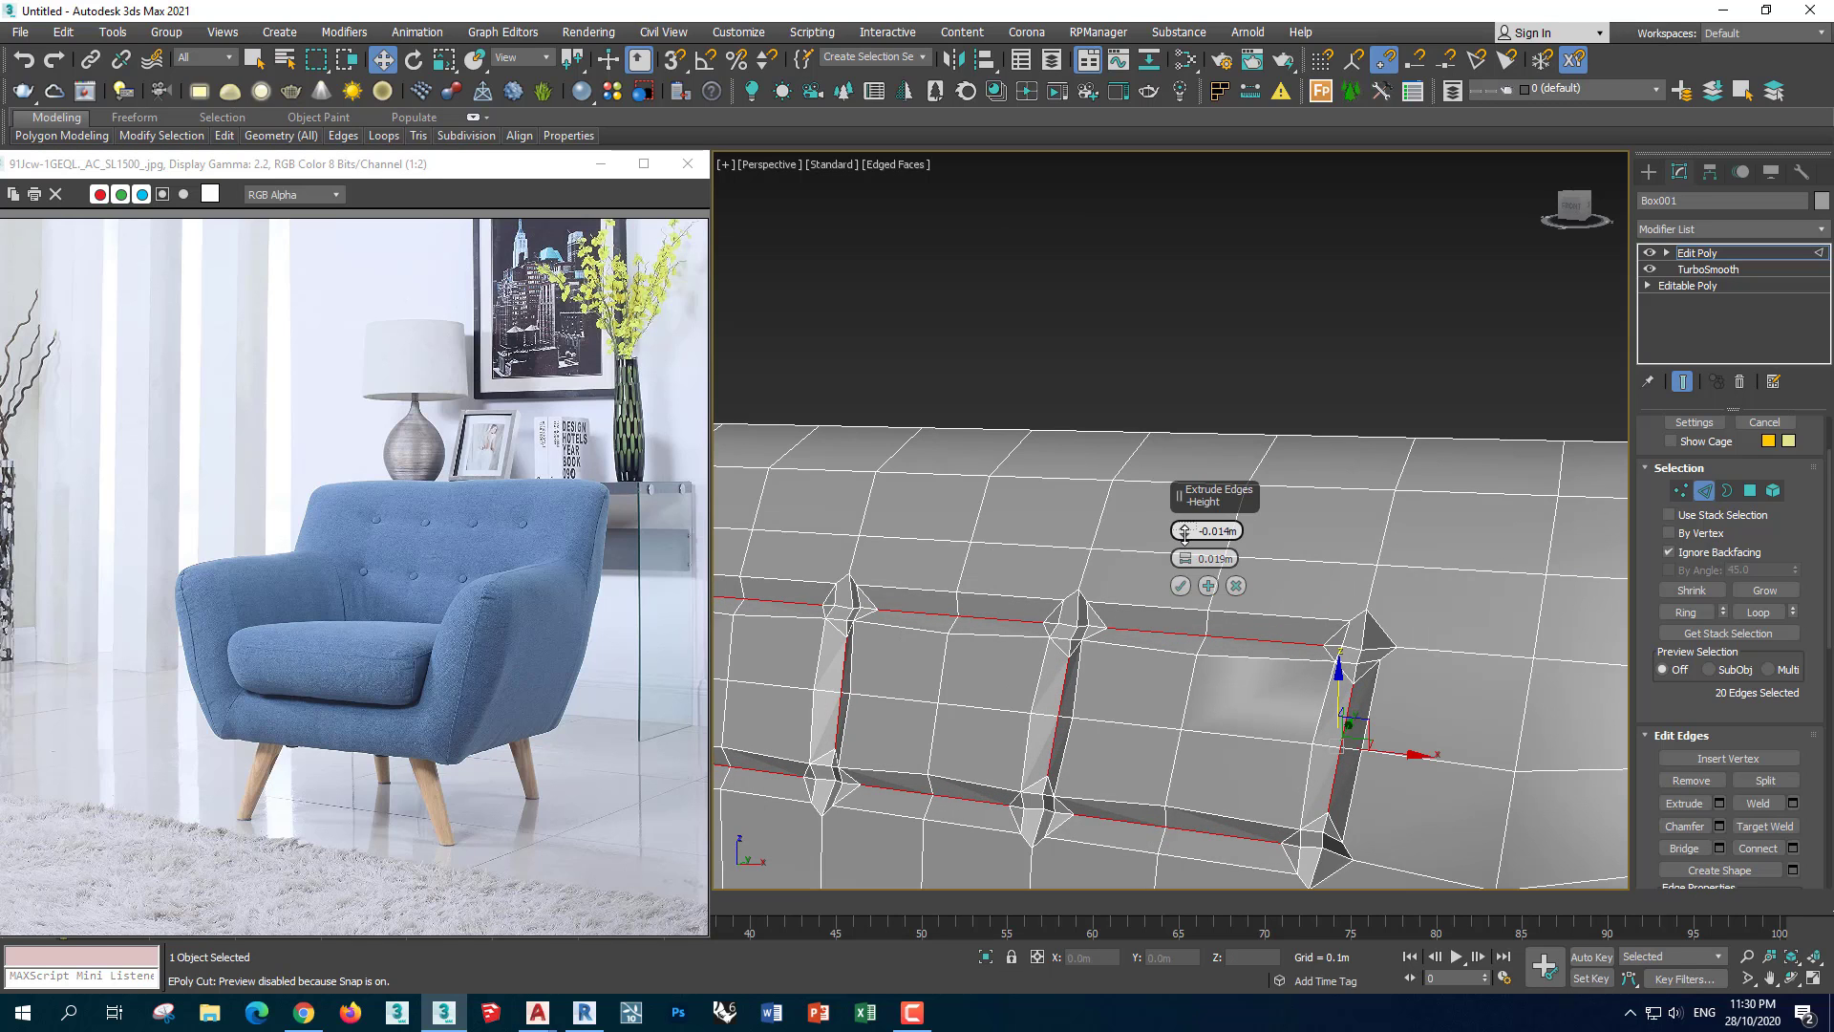
{"action": "left_click", "coordinate": [1180, 586]}
Switch the backrest to Vertex sub-object editing
{"action": "mouse_move", "coordinate": [1181, 586]}
{"action": "middle_mouse_down", "text": "alt"}
{"action": "mouse_move", "coordinate": [1109, 661]}
{"action": "mouse_move", "coordinate": [1155, 565]}
{"action": "middle_mouse_up", "text": "alt"}
{"action": "key", "text": "1"}
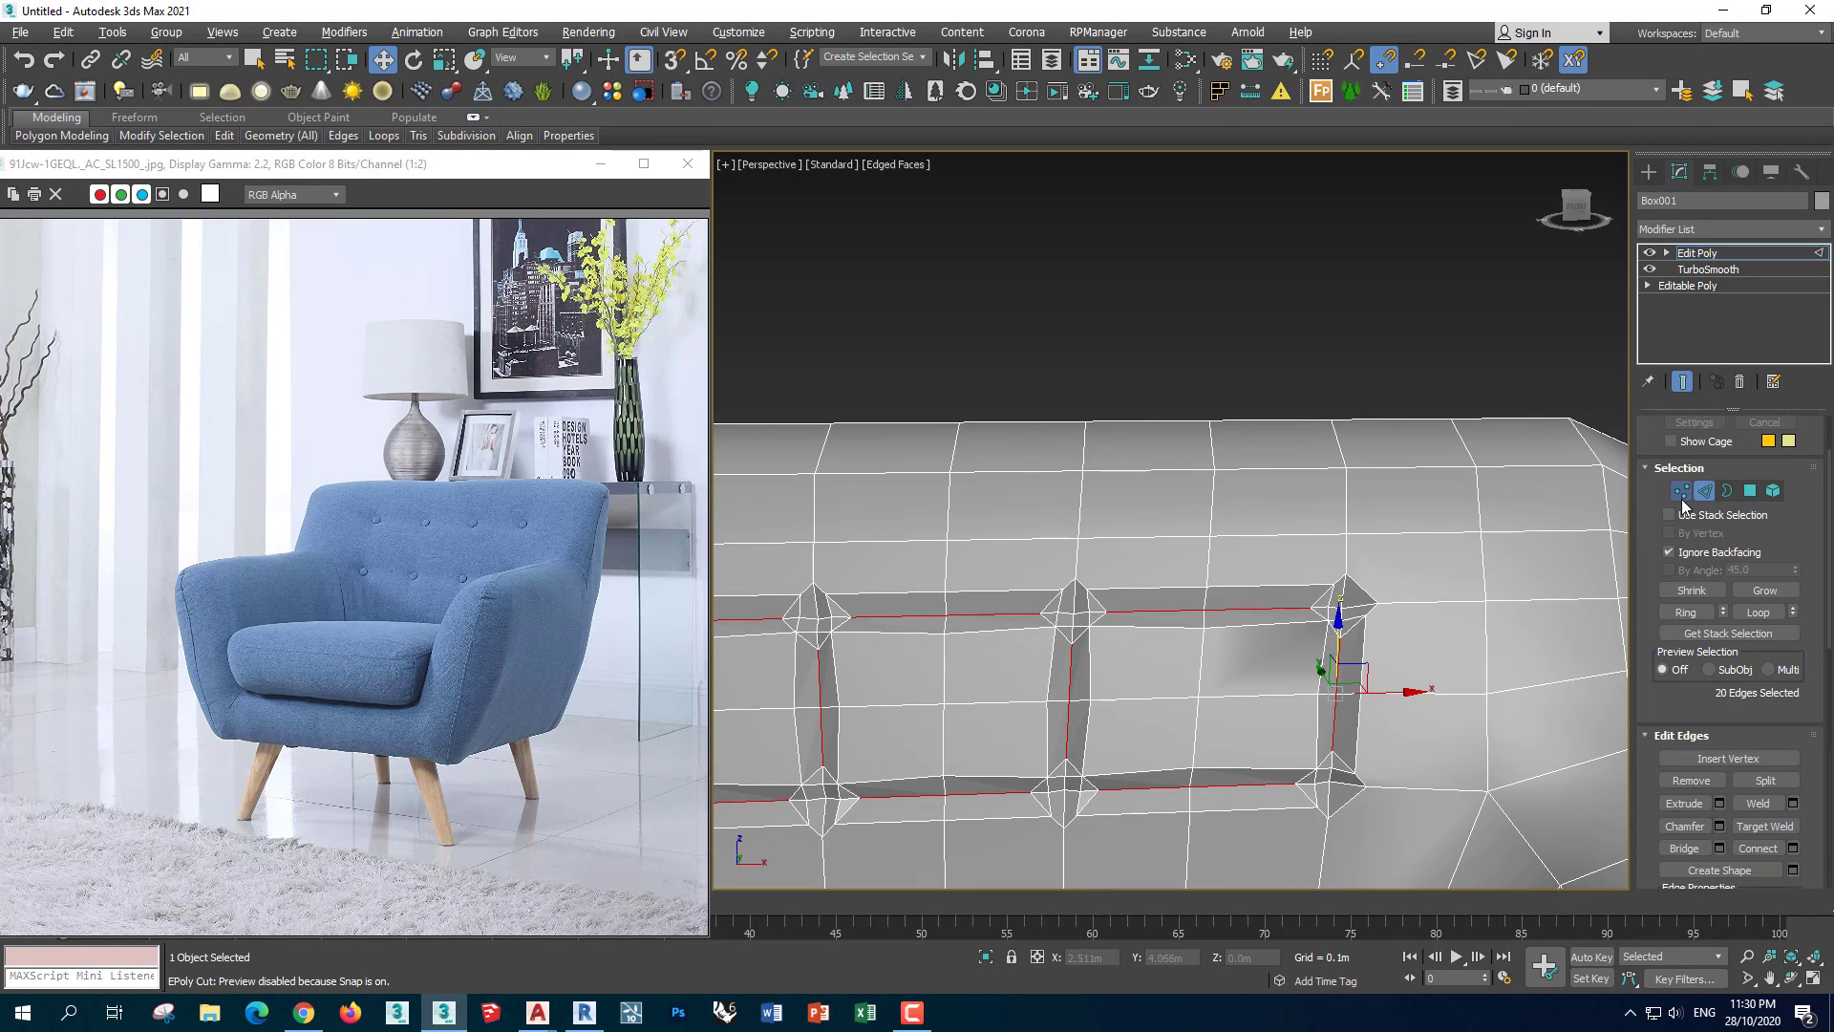
{"action": "scroll", "coordinate": [1155, 566], "scroll_direction": "up", "scroll_amount": 5}
{"action": "scroll", "coordinate": [1155, 566], "scroll_direction": "up", "scroll_amount": 4}
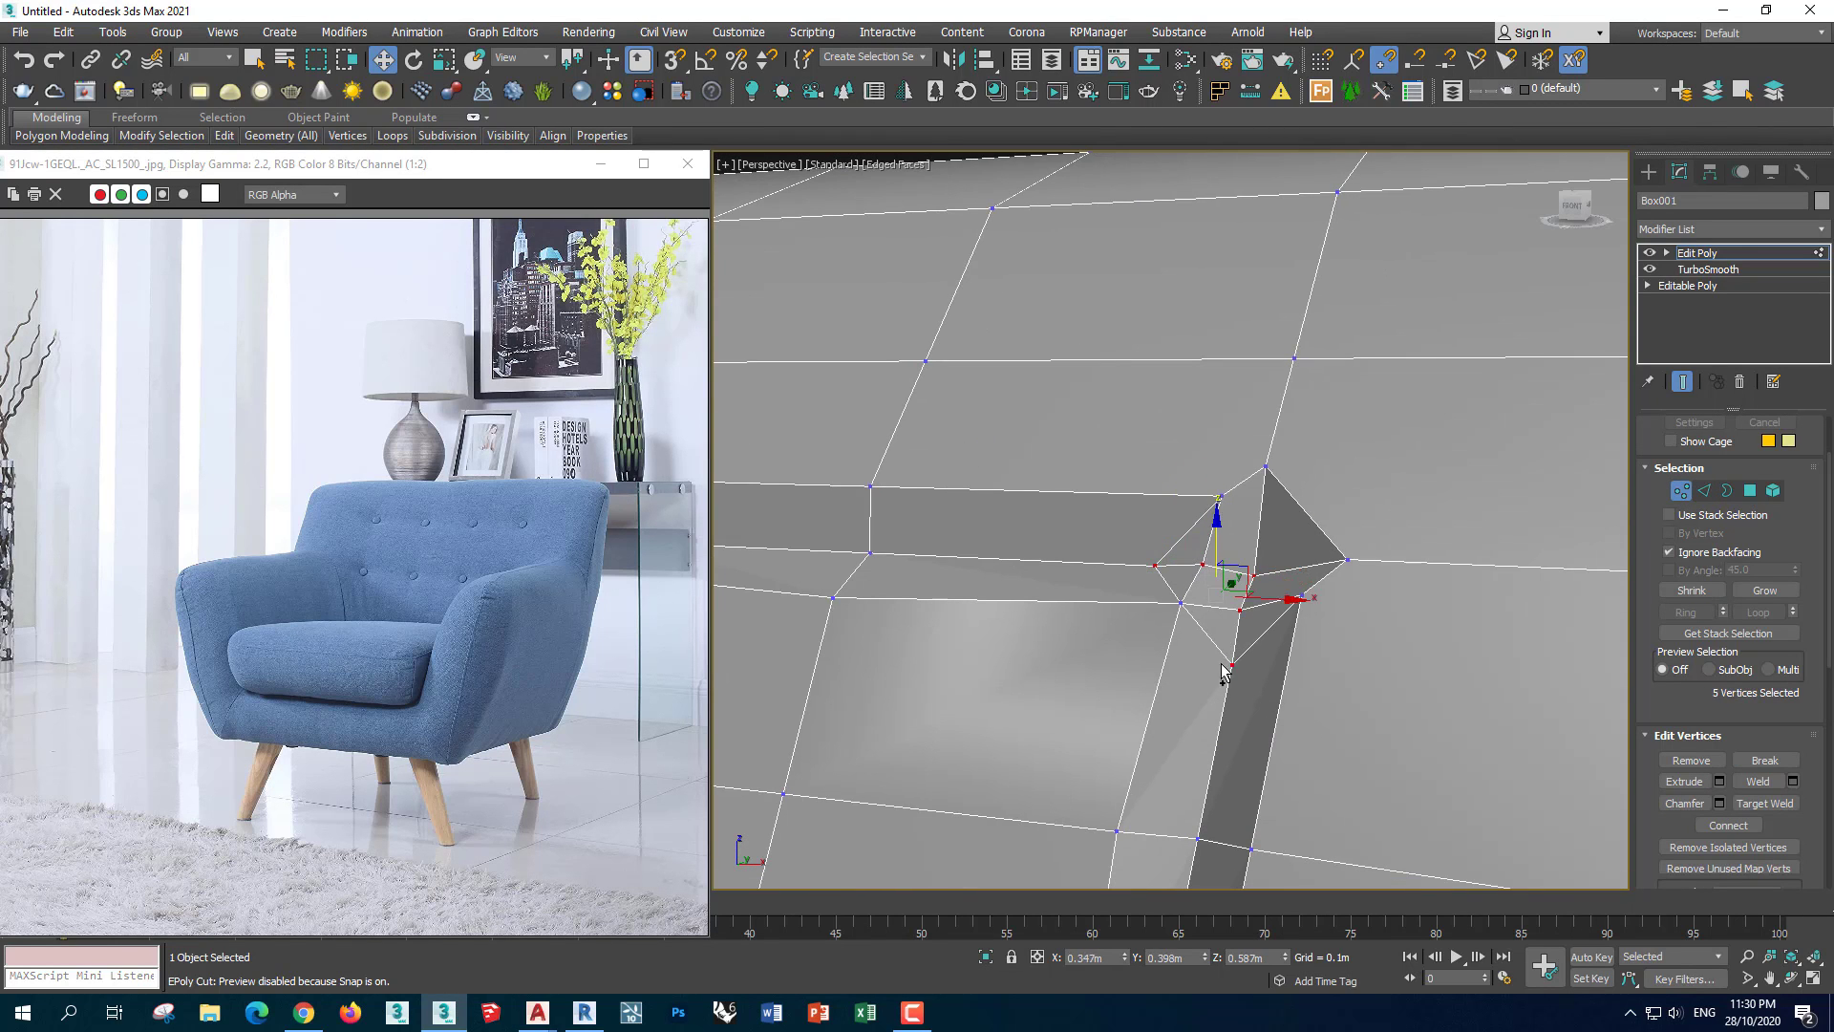
Collapse the first groove corner's vertex cluster into a single point and inspect it
{"action": "scroll", "coordinate": [1774, 810], "scroll_direction": "down", "scroll_amount": 5}
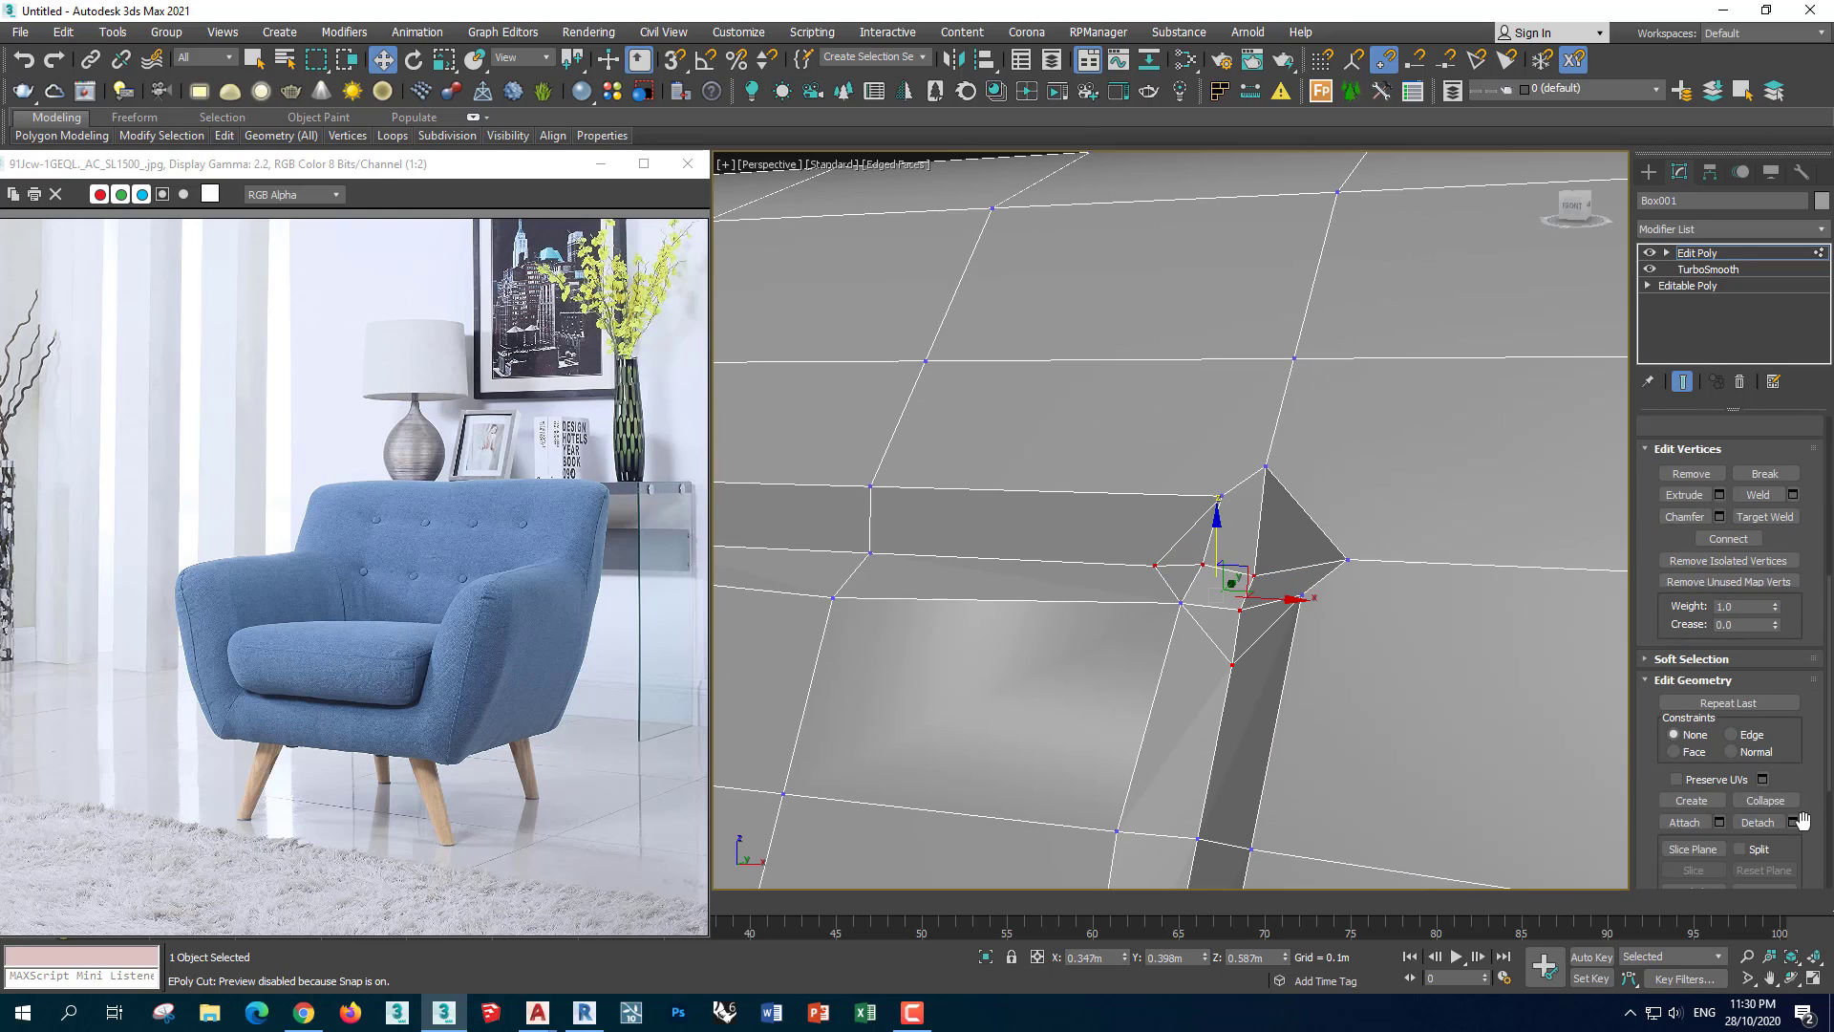
{"action": "left_click", "coordinate": [1765, 800]}
{"action": "scroll", "coordinate": [1576, 806], "scroll_direction": "down", "scroll_amount": 3}
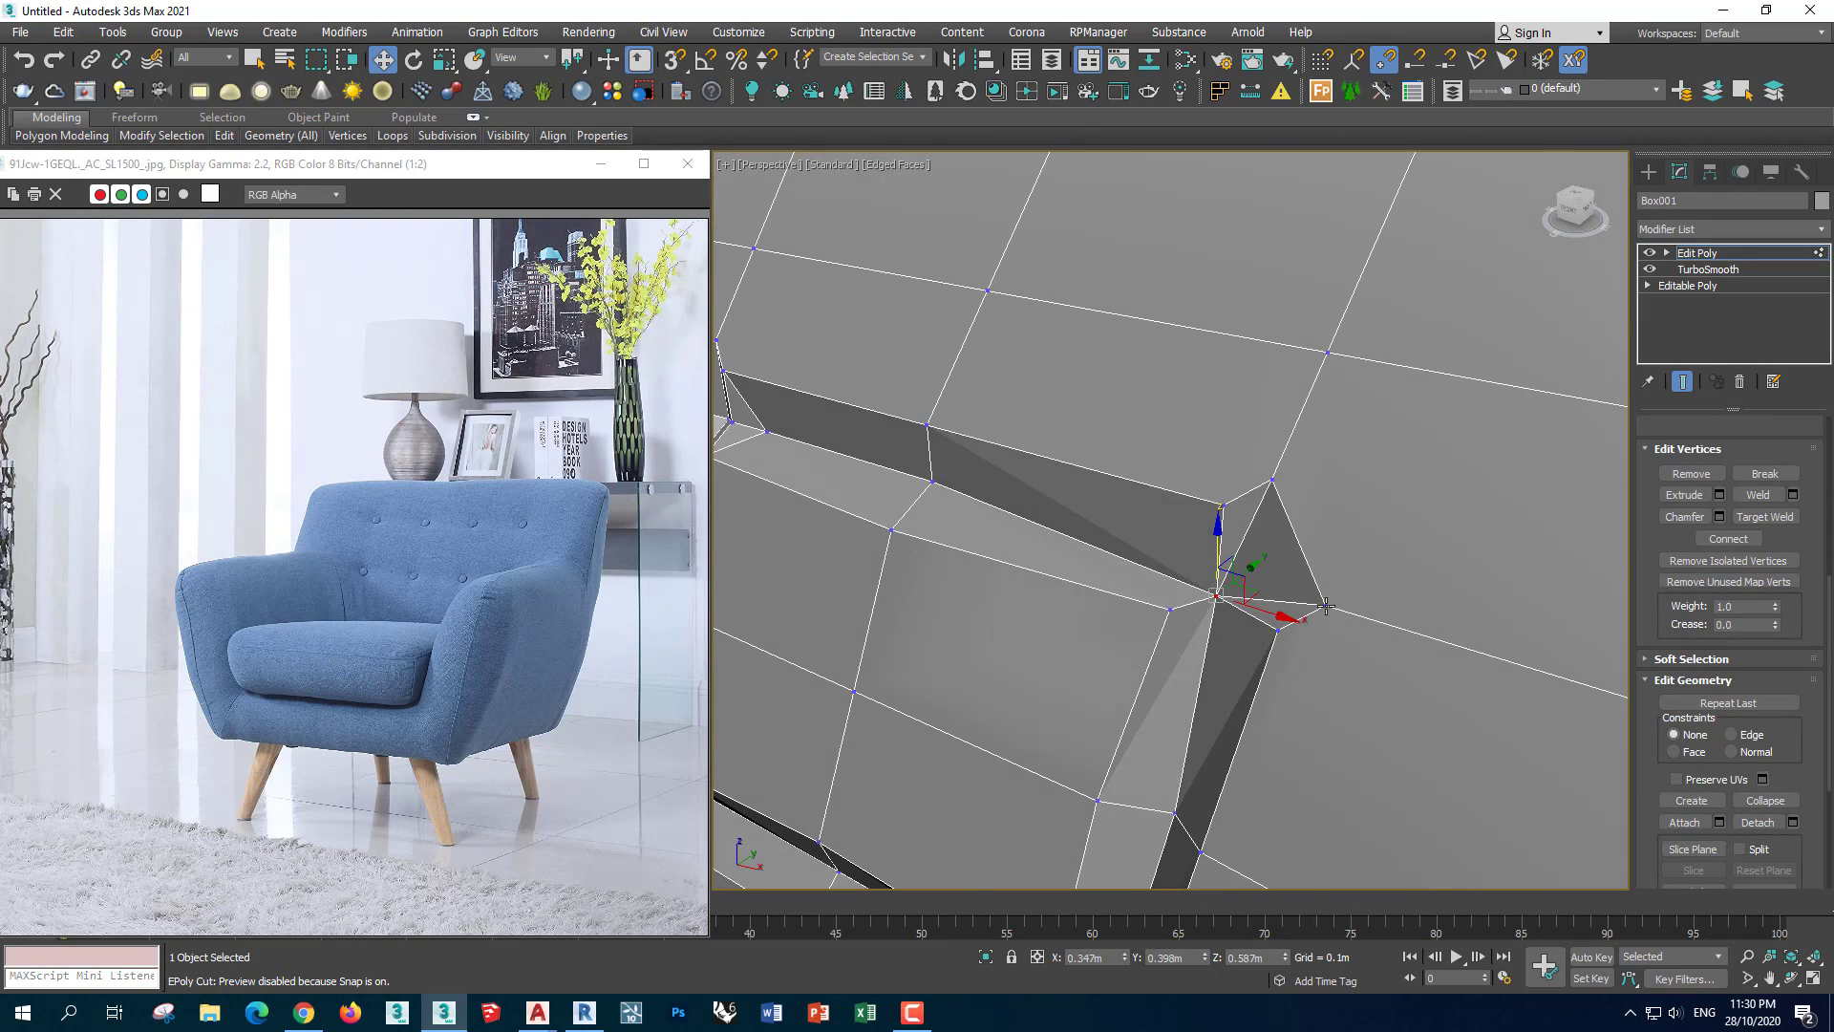
{"action": "scroll", "coordinate": [1343, 675], "scroll_direction": "down", "scroll_amount": 5}
{"action": "middle_click_drag", "start_coordinate": [1279, 594], "coordinate": [1228, 594], "text": "alt"}
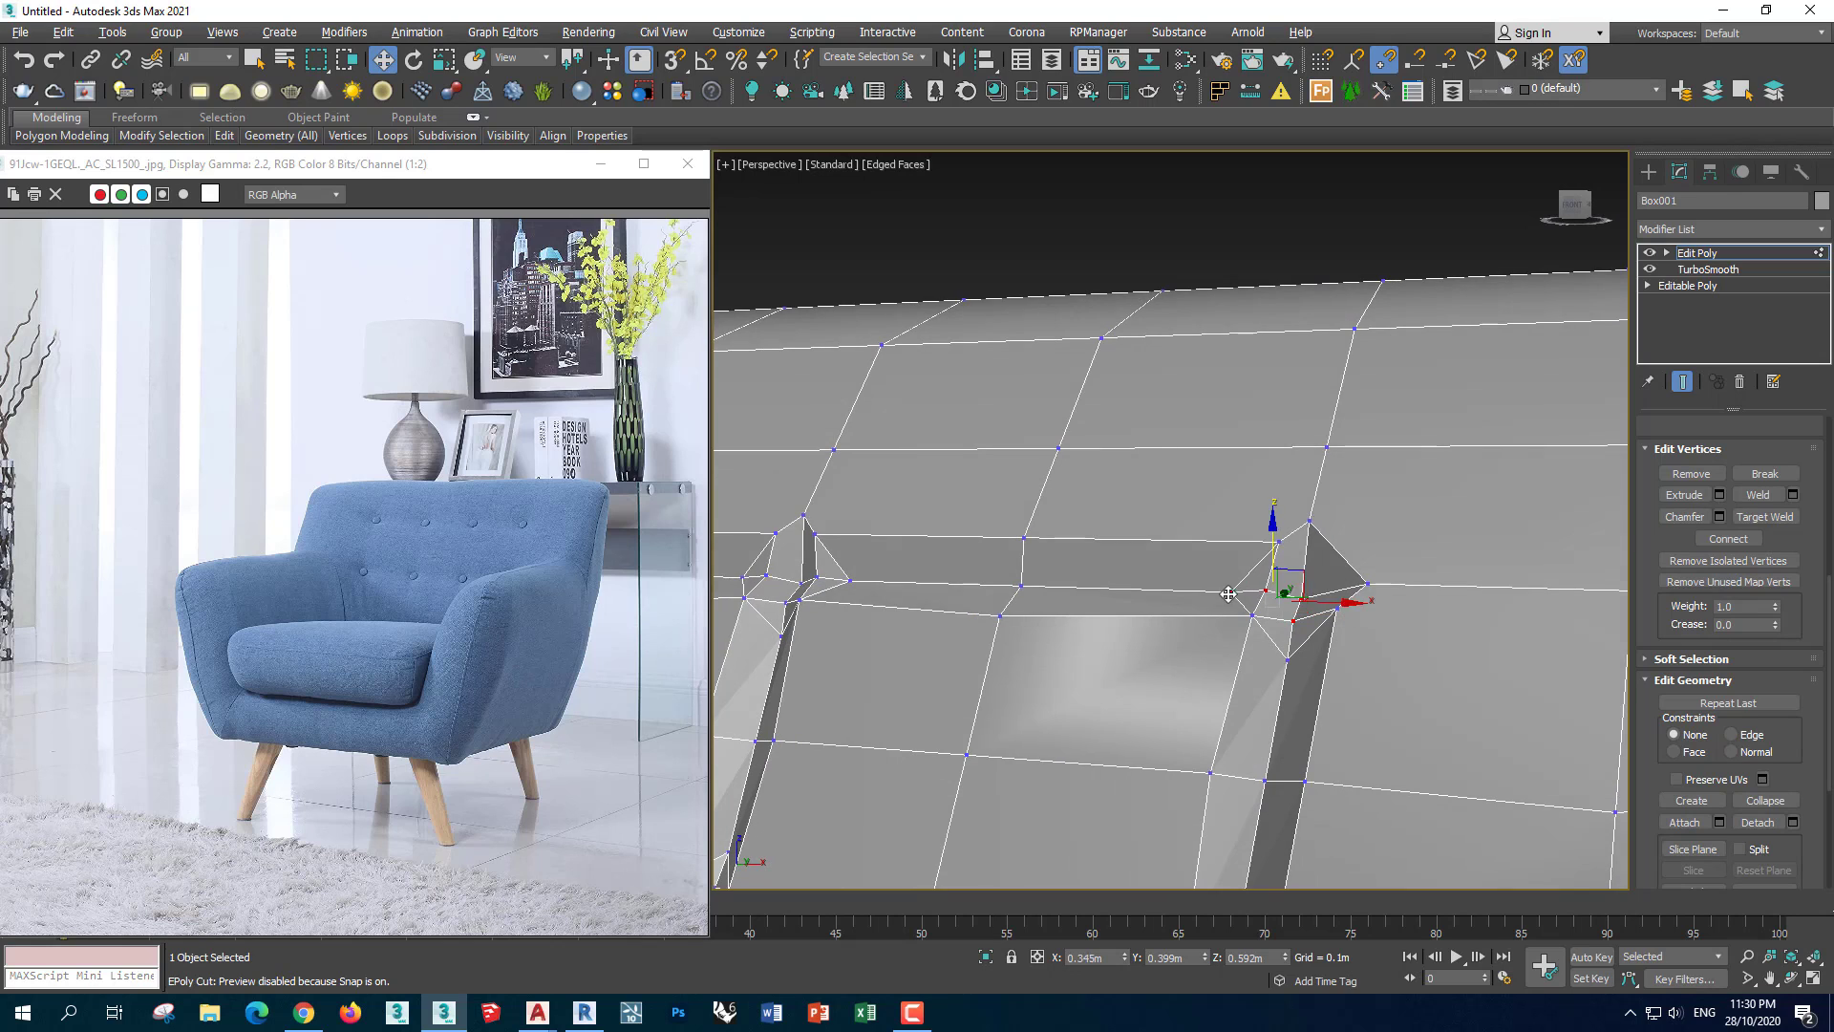
{"action": "middle_click_drag", "start_coordinate": [1605, 764], "coordinate": [1345, 606], "text": "alt"}
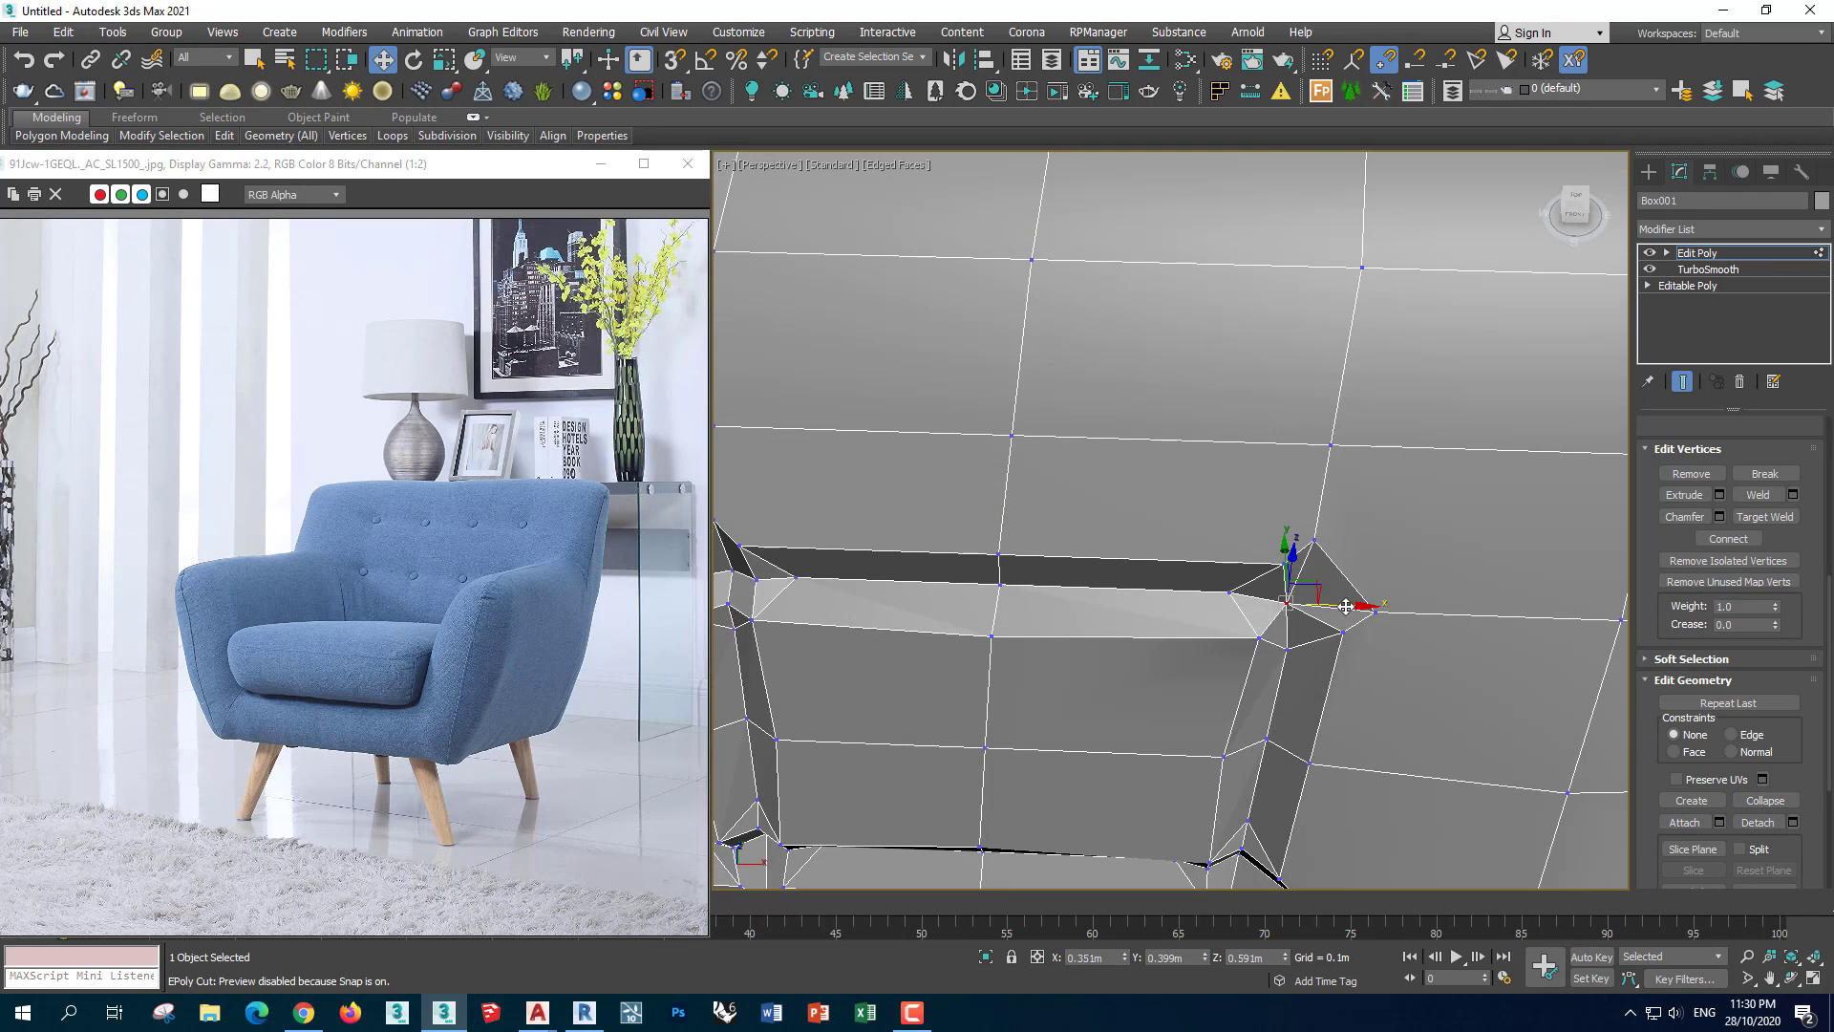
{"action": "middle_click_drag", "start_coordinate": [1352, 714], "coordinate": [1283, 663], "text": "alt"}
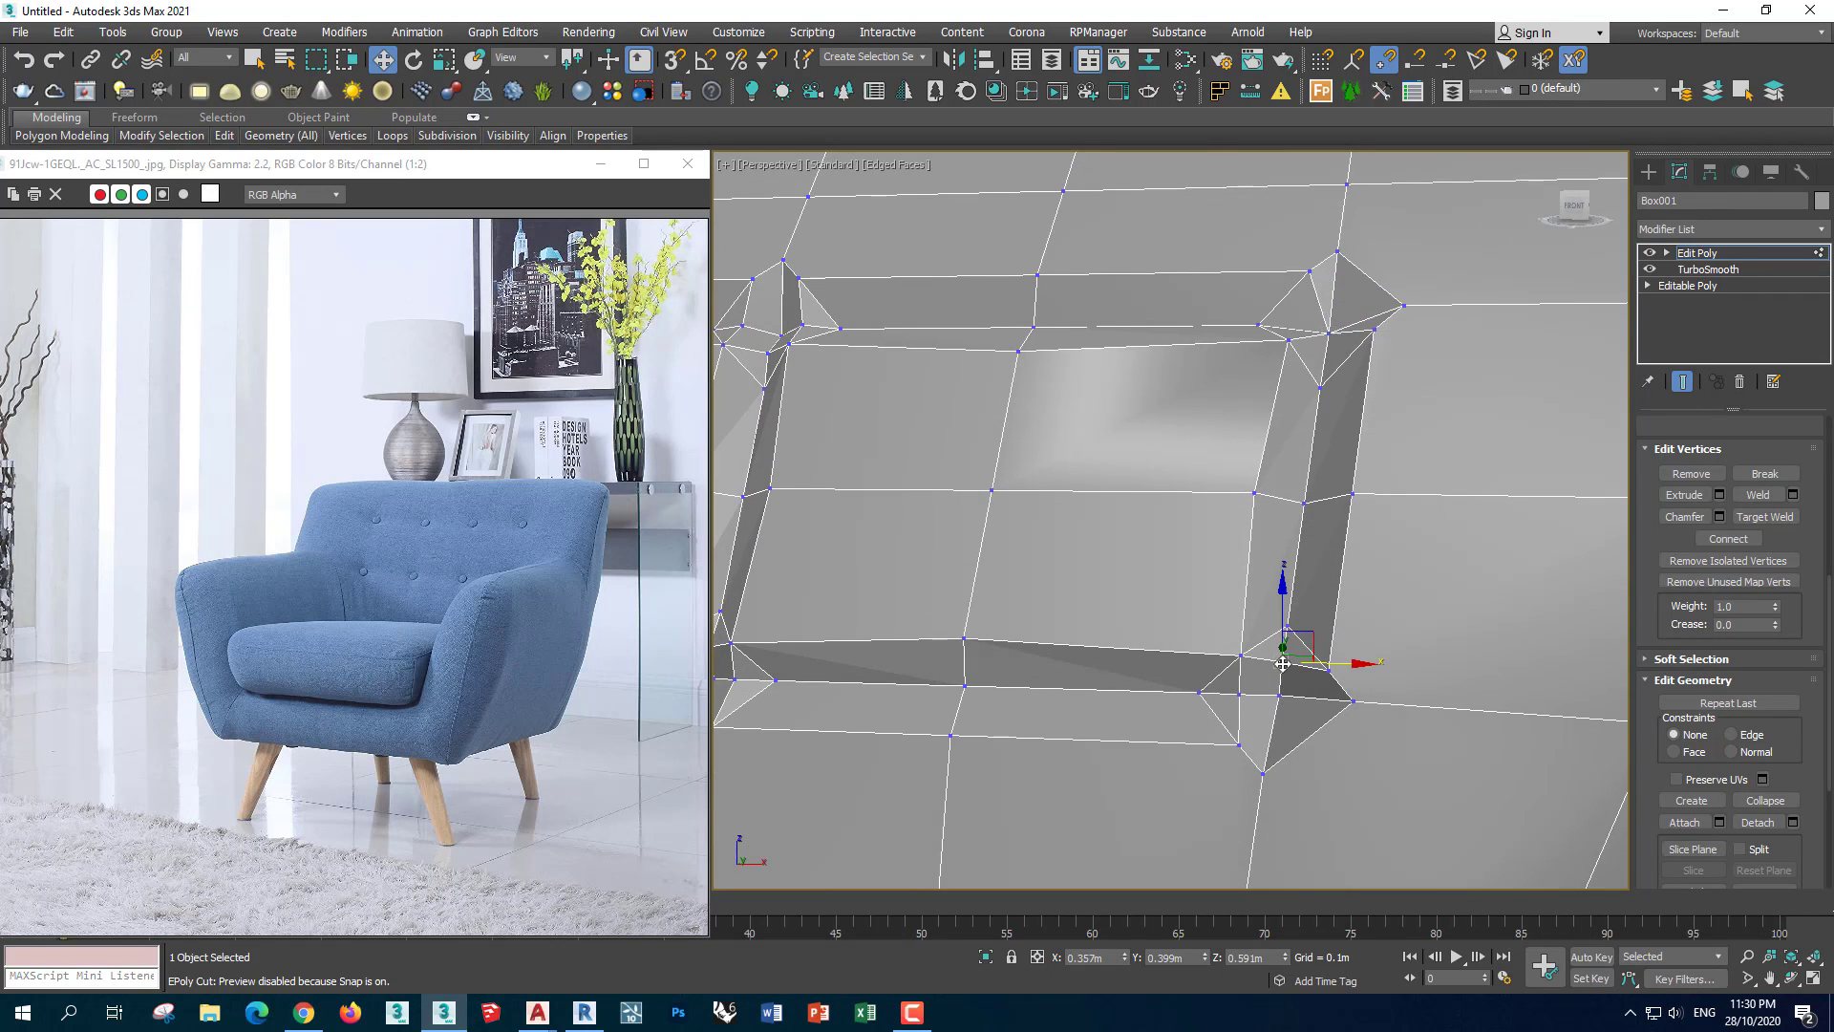
{"action": "mouse_move", "coordinate": [1517, 782]}
{"action": "middle_mouse_down", "text": "alt"}
{"action": "mouse_move", "coordinate": [1340, 704]}
{"action": "mouse_move", "coordinate": [1246, 759]}
{"action": "middle_mouse_up", "text": "alt"}
{"action": "scroll", "coordinate": [1242, 774], "scroll_direction": "down", "scroll_amount": 3}
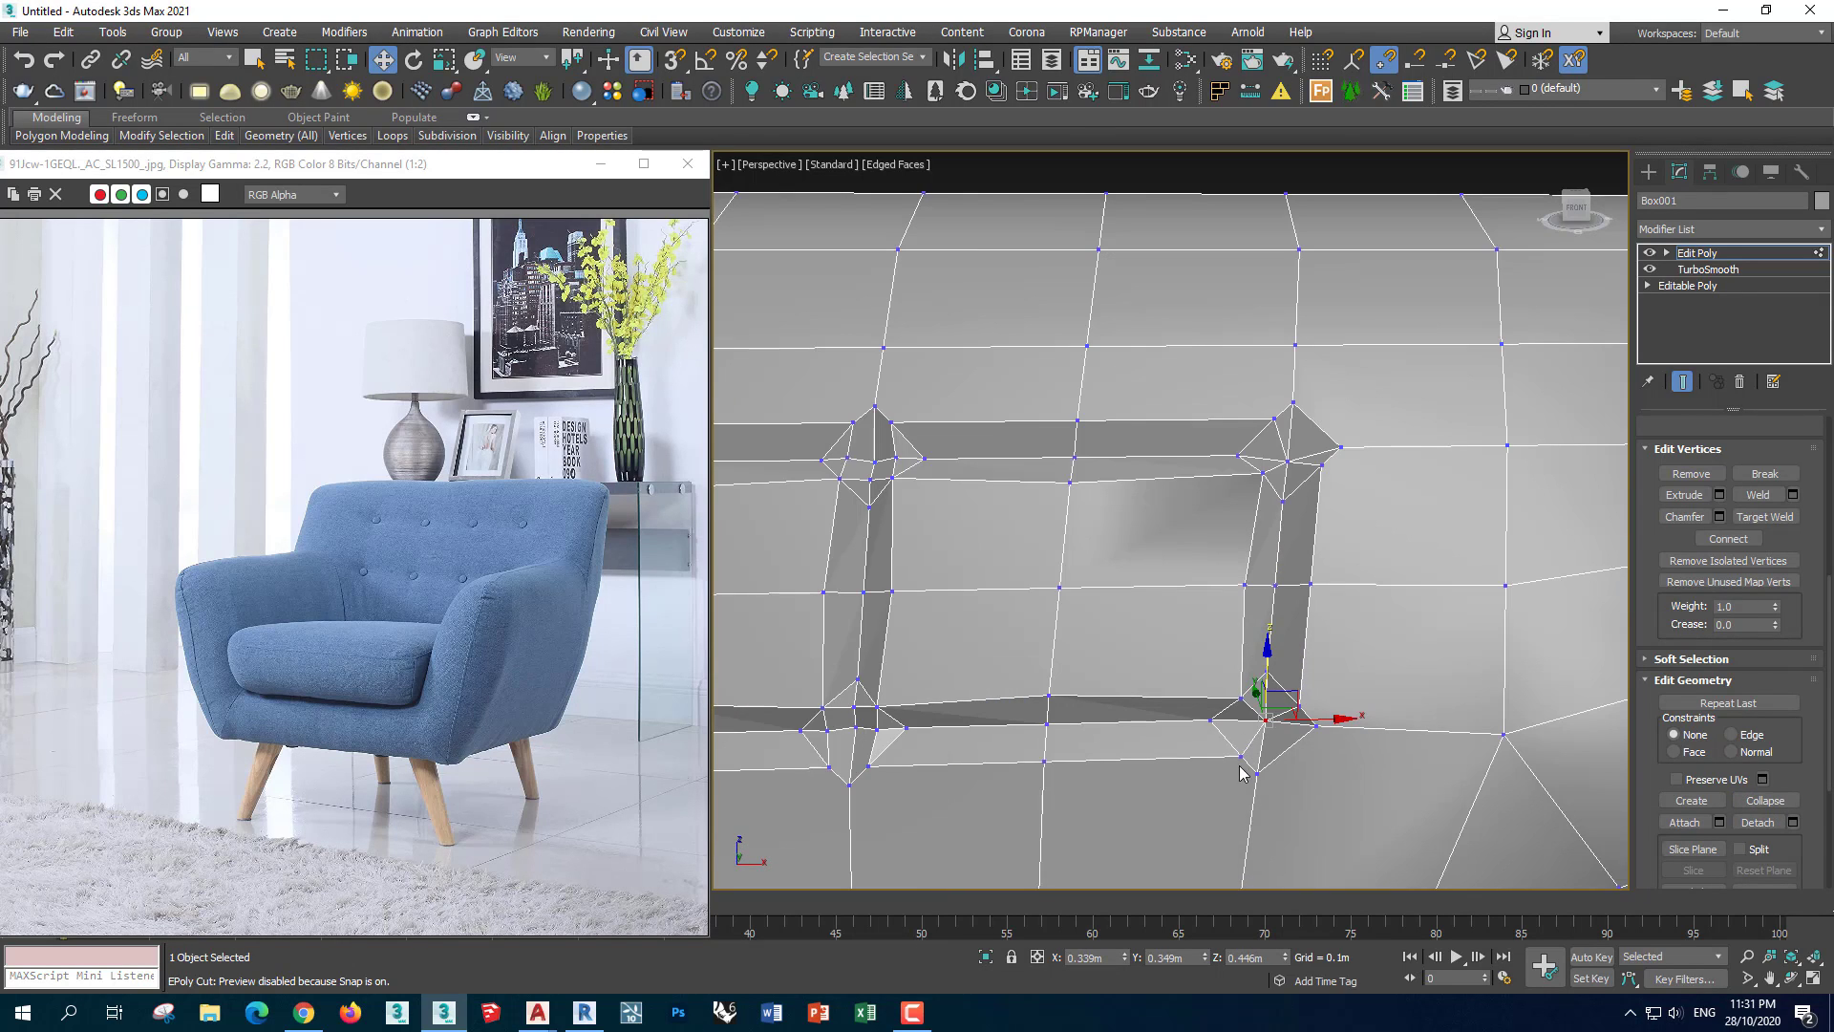
Select the left groove corner's vertex cluster and inspect the collapsed corner
{"action": "middle_click_drag", "start_coordinate": [1311, 584], "coordinate": [937, 758], "text": "alt"}
{"action": "left_click", "coordinate": [917, 730]}
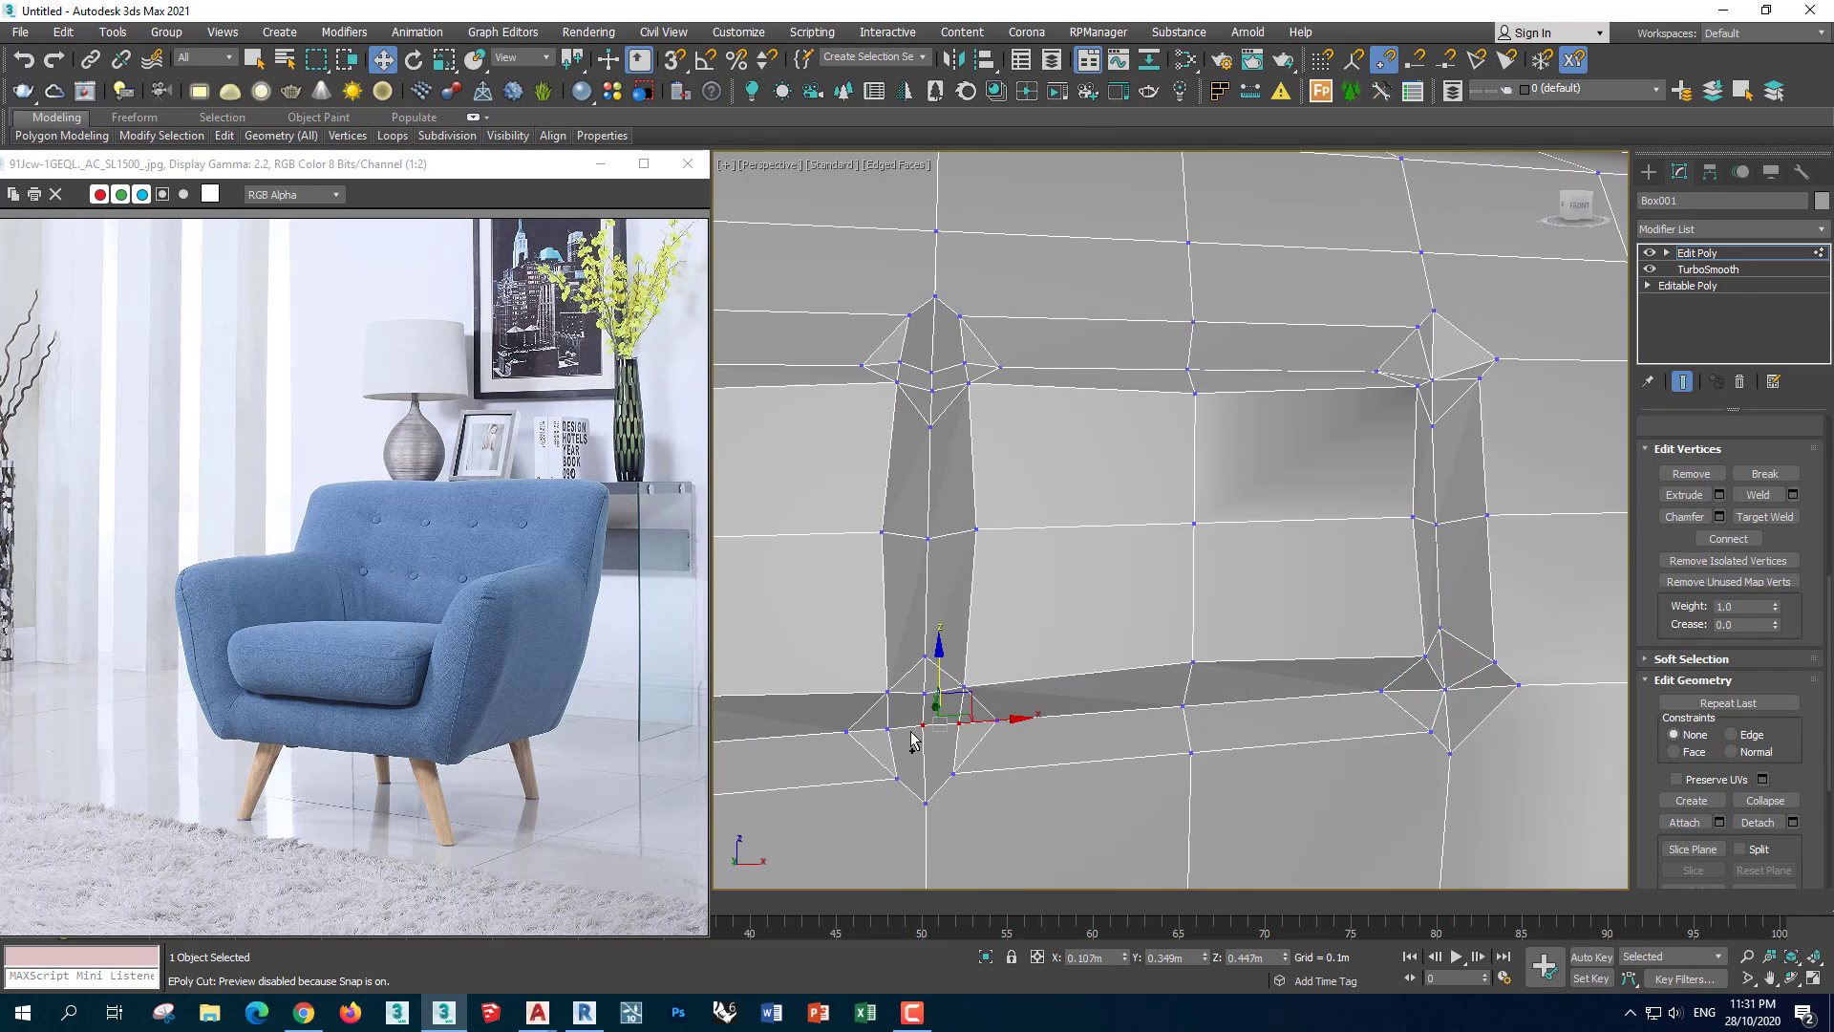
{"action": "mouse_move", "coordinate": [1242, 726]}
{"action": "middle_mouse_down", "text": "alt"}
{"action": "mouse_move", "coordinate": [922, 673]}
{"action": "mouse_move", "coordinate": [969, 707]}
{"action": "middle_mouse_up", "text": "alt"}
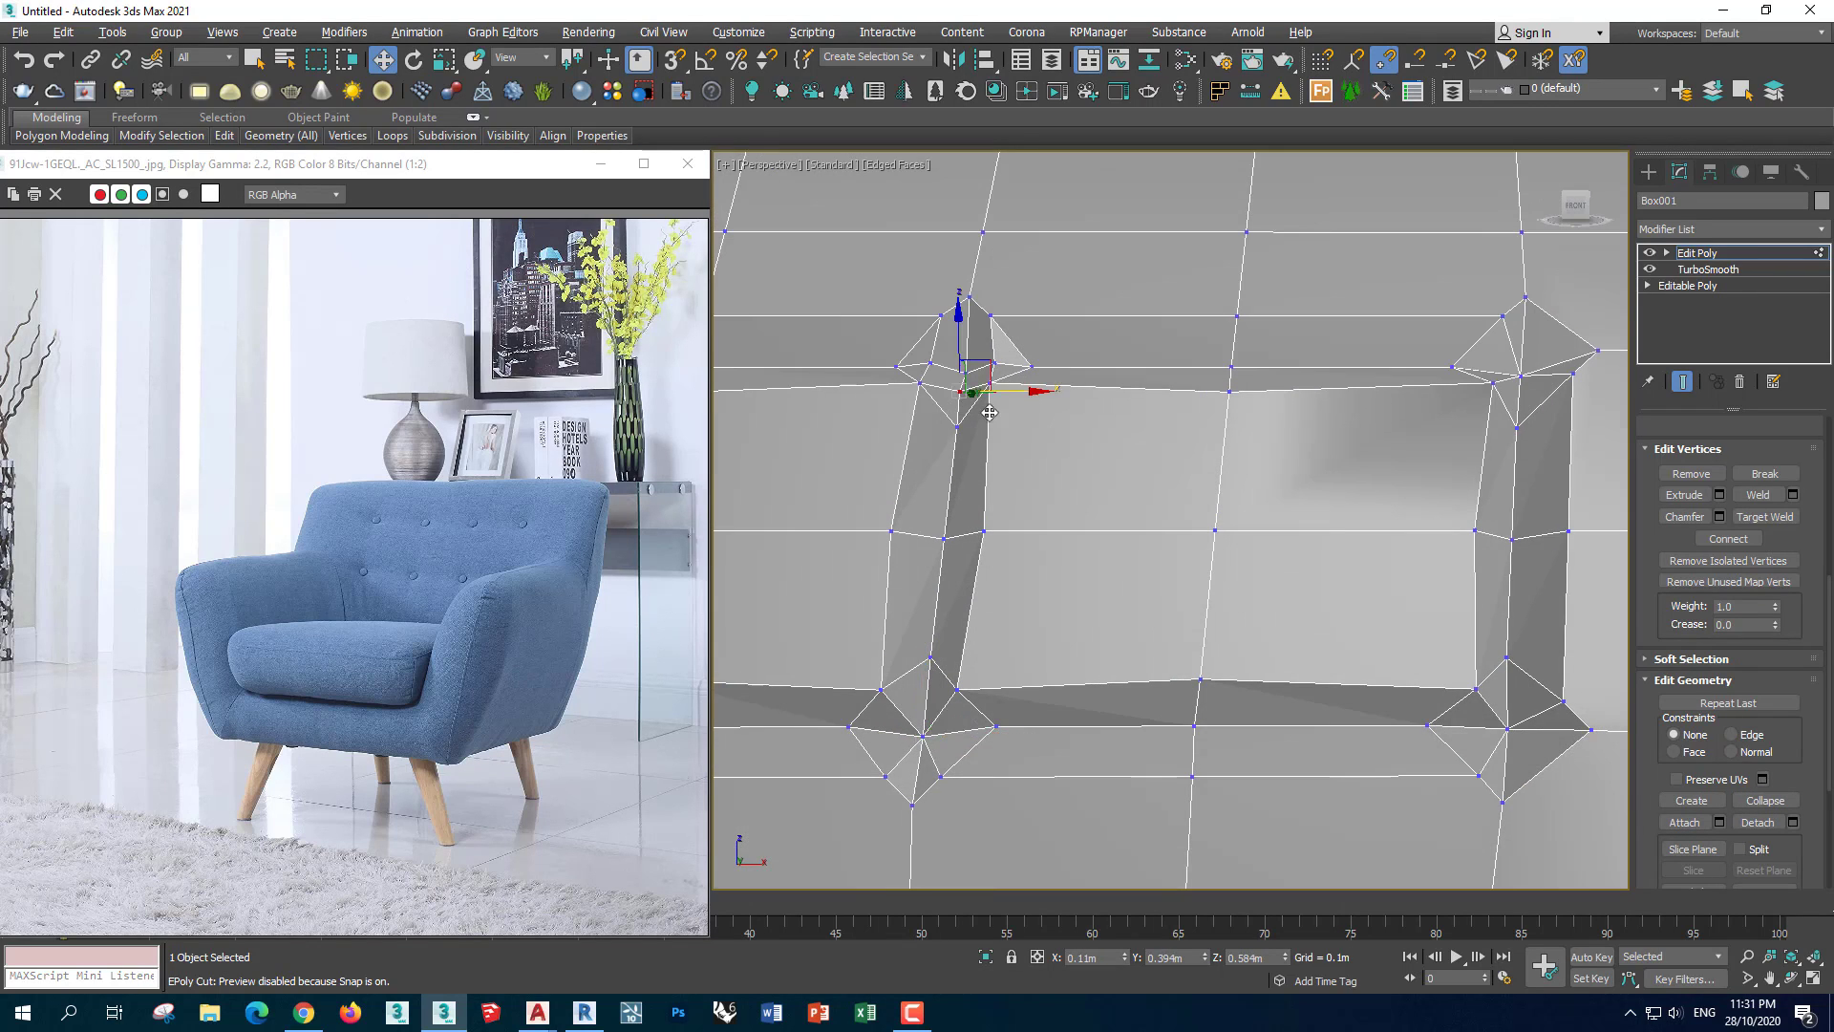
{"action": "middle_click_drag", "start_coordinate": [989, 413], "coordinate": [960, 364], "text": "alt"}
{"action": "middle_click_drag", "start_coordinate": [1147, 573], "coordinate": [1023, 532], "text": "alt"}
{"action": "mouse_move", "coordinate": [955, 669]}
{"action": "middle_mouse_down", "text": "alt"}
{"action": "mouse_move", "coordinate": [1414, 611]}
{"action": "mouse_move", "coordinate": [1359, 585]}
{"action": "mouse_move", "coordinate": [1337, 621]}
{"action": "mouse_move", "coordinate": [1357, 660]}
{"action": "mouse_move", "coordinate": [1354, 455]}
{"action": "mouse_move", "coordinate": [1249, 532]}
{"action": "middle_mouse_up", "text": "alt"}
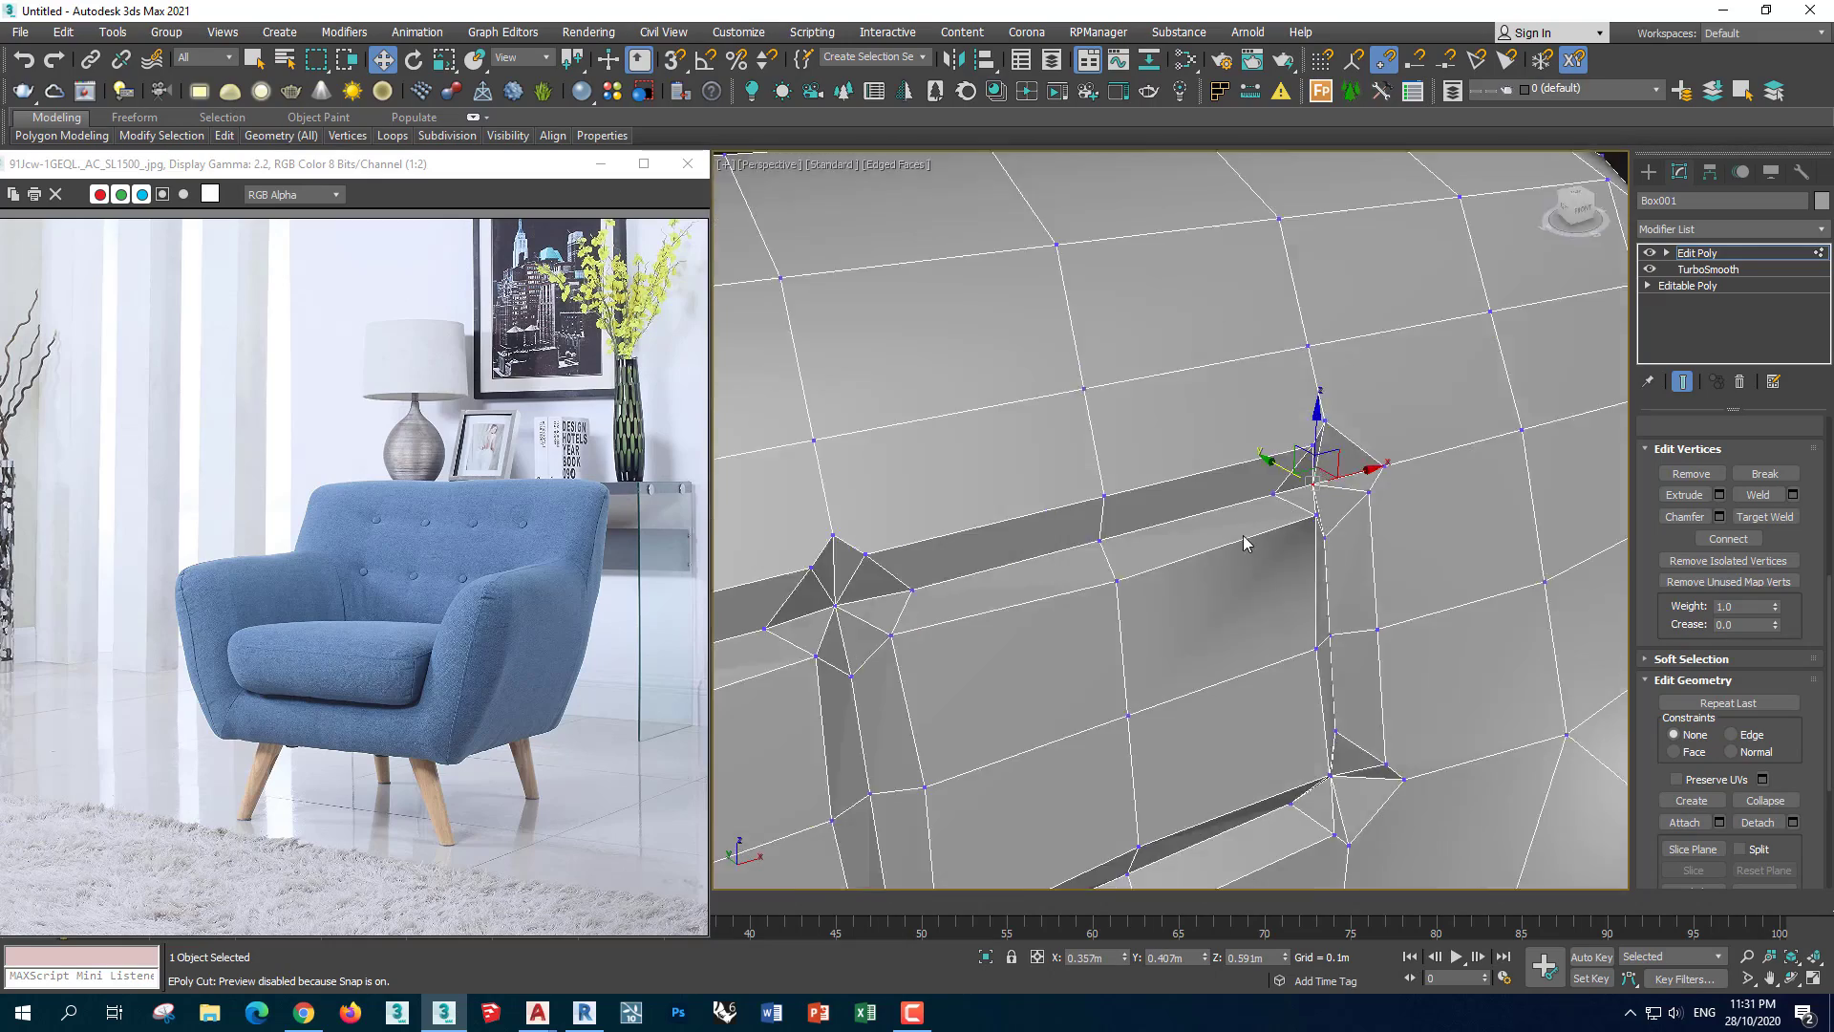
{"action": "scroll", "coordinate": [1249, 533], "scroll_direction": "down", "scroll_amount": 3}
{"action": "scroll", "coordinate": [1149, 552], "scroll_direction": "up", "scroll_amount": 5}
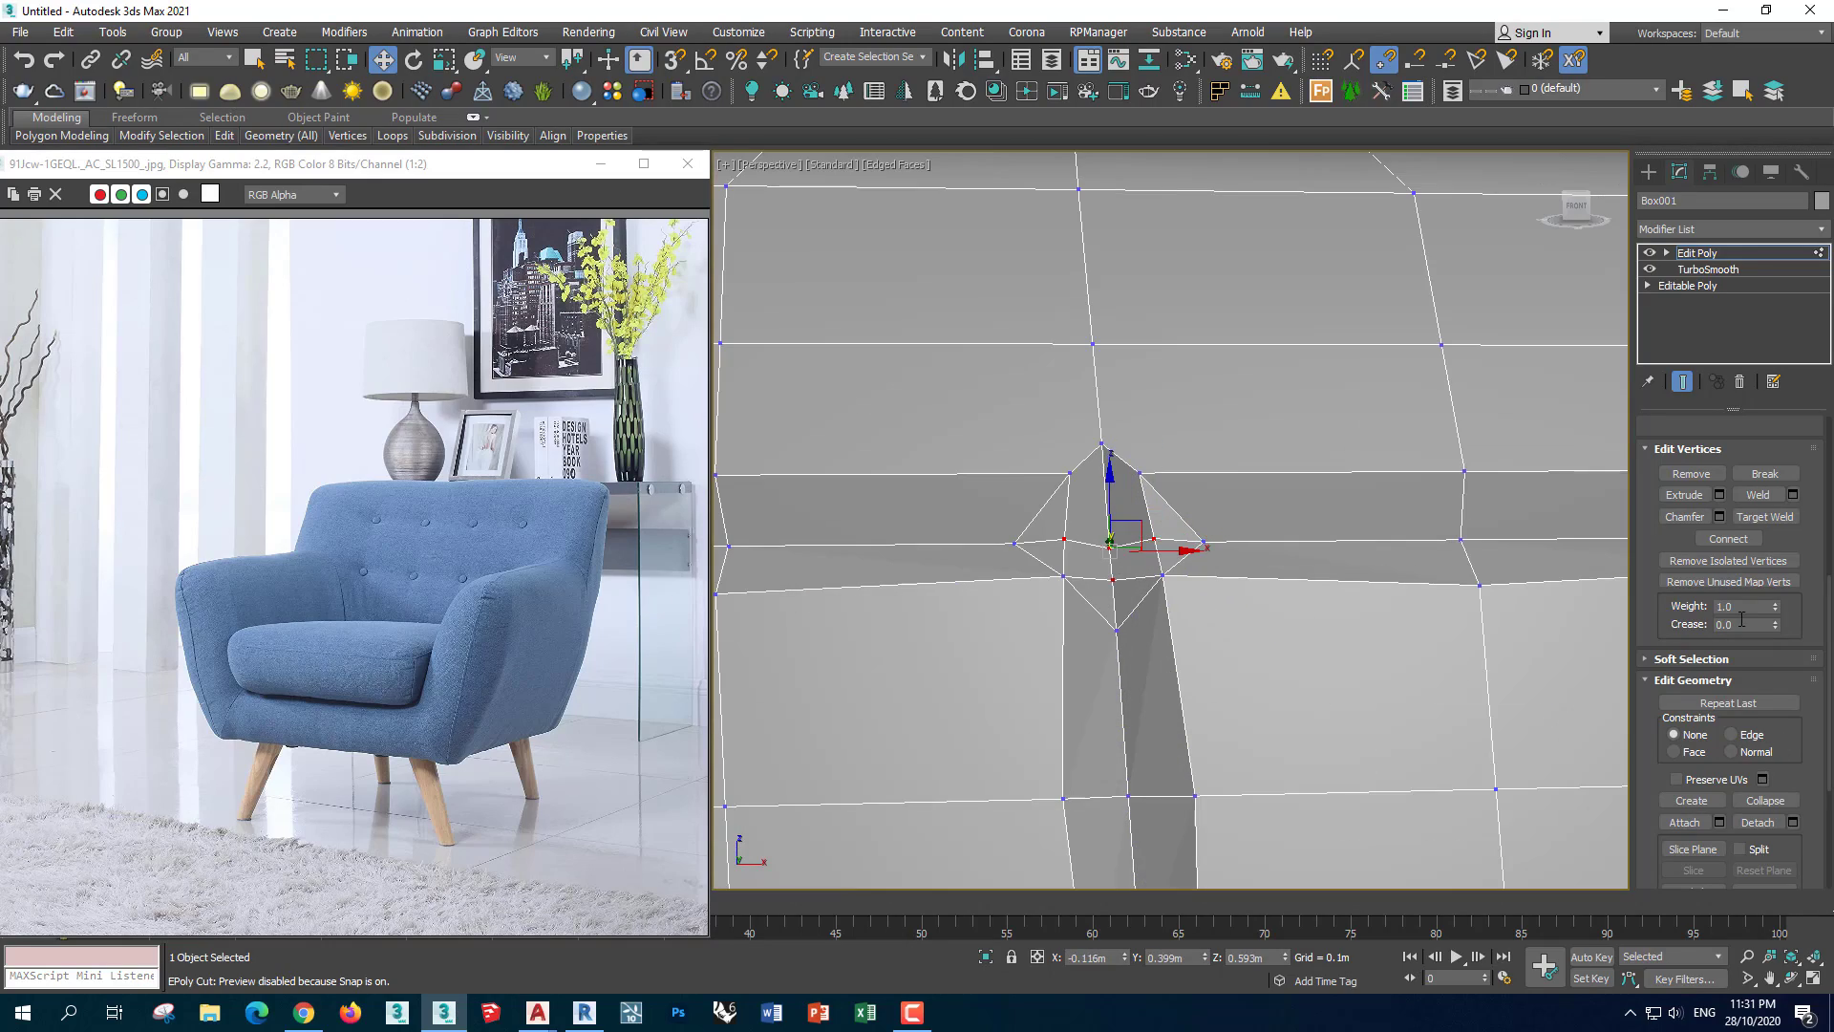
{"action": "mouse_move", "coordinate": [1310, 688]}
{"action": "middle_mouse_down", "text": "alt"}
{"action": "mouse_move", "coordinate": [1159, 573]}
{"action": "mouse_move", "coordinate": [1085, 606]}
{"action": "mouse_move", "coordinate": [1224, 783]}
{"action": "mouse_move", "coordinate": [1263, 732]}
{"action": "mouse_move", "coordinate": [1121, 770]}
{"action": "middle_mouse_up", "text": "alt"}
Check the groove openings from above, then exit Vertex mode to the whole Edit Poly object
{"action": "scroll", "coordinate": [1198, 727], "scroll_direction": "down", "scroll_amount": 2}
{"action": "scroll", "coordinate": [1198, 727], "scroll_direction": "down", "scroll_amount": 4}
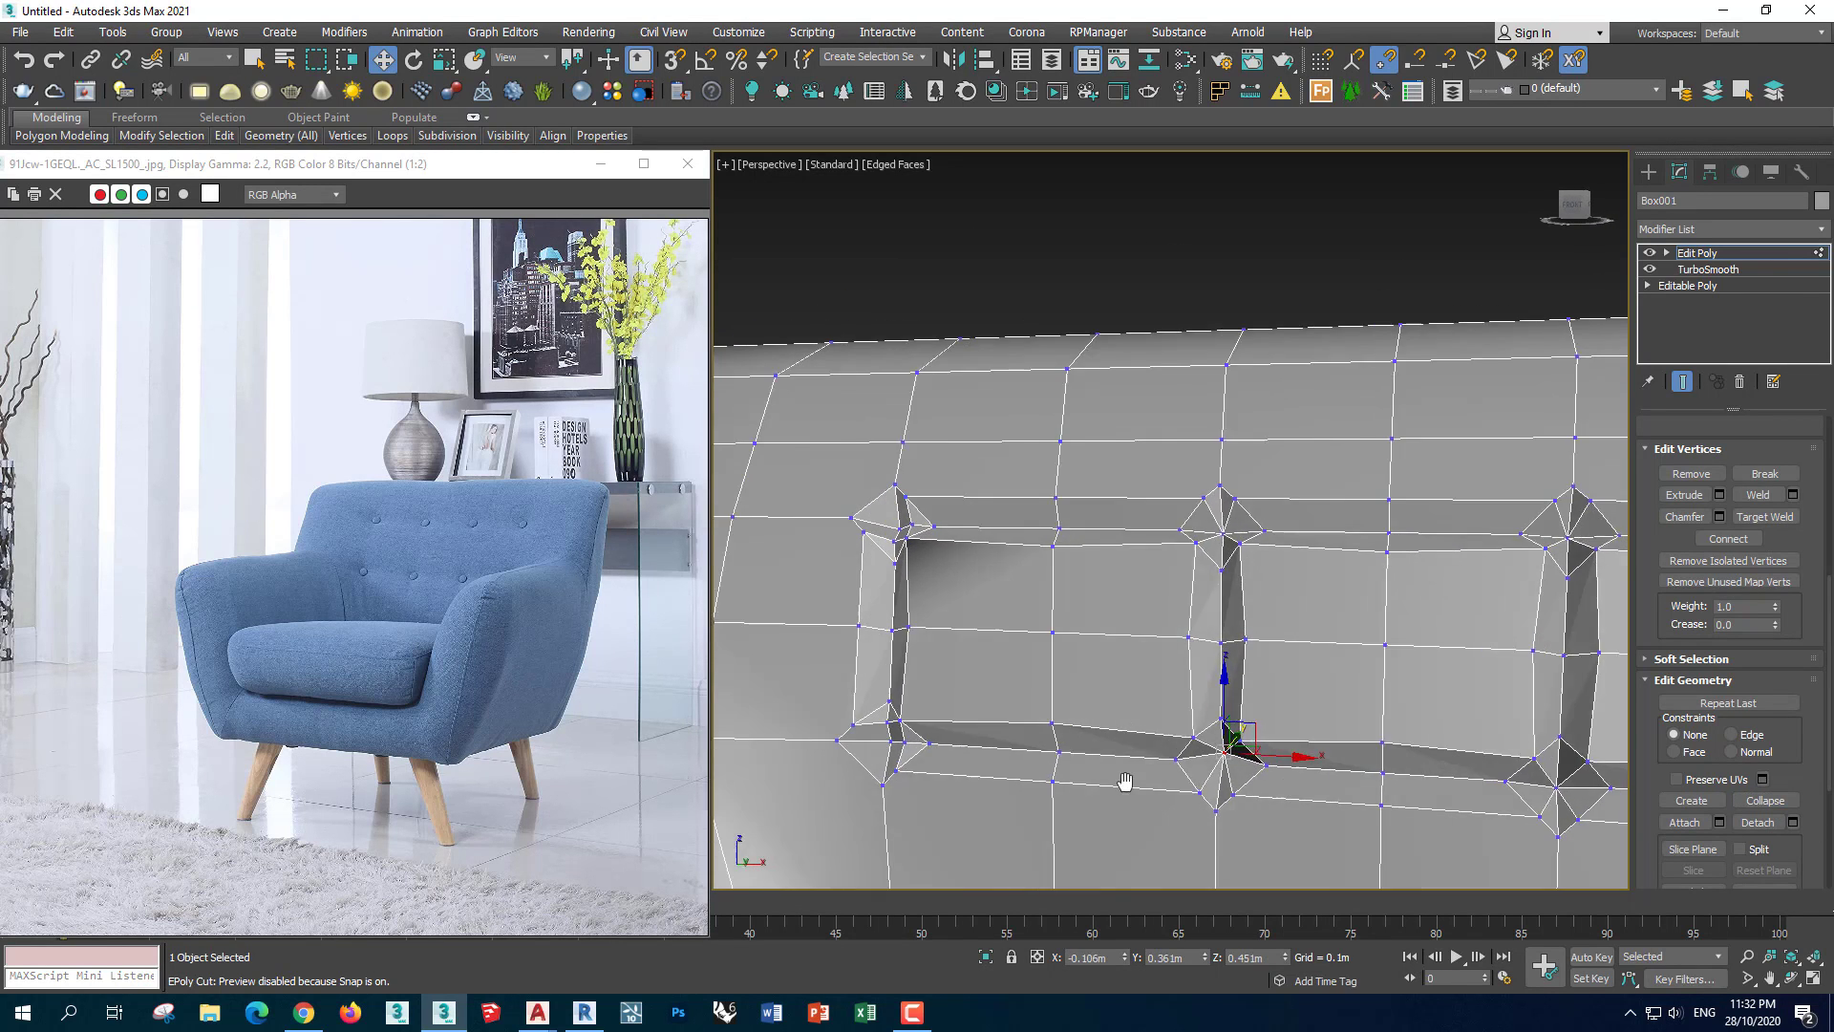
{"action": "scroll", "coordinate": [1038, 742], "scroll_direction": "up", "scroll_amount": 3}
{"action": "mouse_move", "coordinate": [1249, 788]}
{"action": "middle_mouse_down", "text": "alt"}
{"action": "mouse_move", "coordinate": [1194, 769]}
{"action": "mouse_move", "coordinate": [1147, 697]}
{"action": "mouse_move", "coordinate": [1046, 726]}
{"action": "mouse_move", "coordinate": [1058, 707]}
{"action": "mouse_move", "coordinate": [994, 413]}
{"action": "mouse_move", "coordinate": [1071, 492]}
{"action": "middle_mouse_up", "text": "alt"}
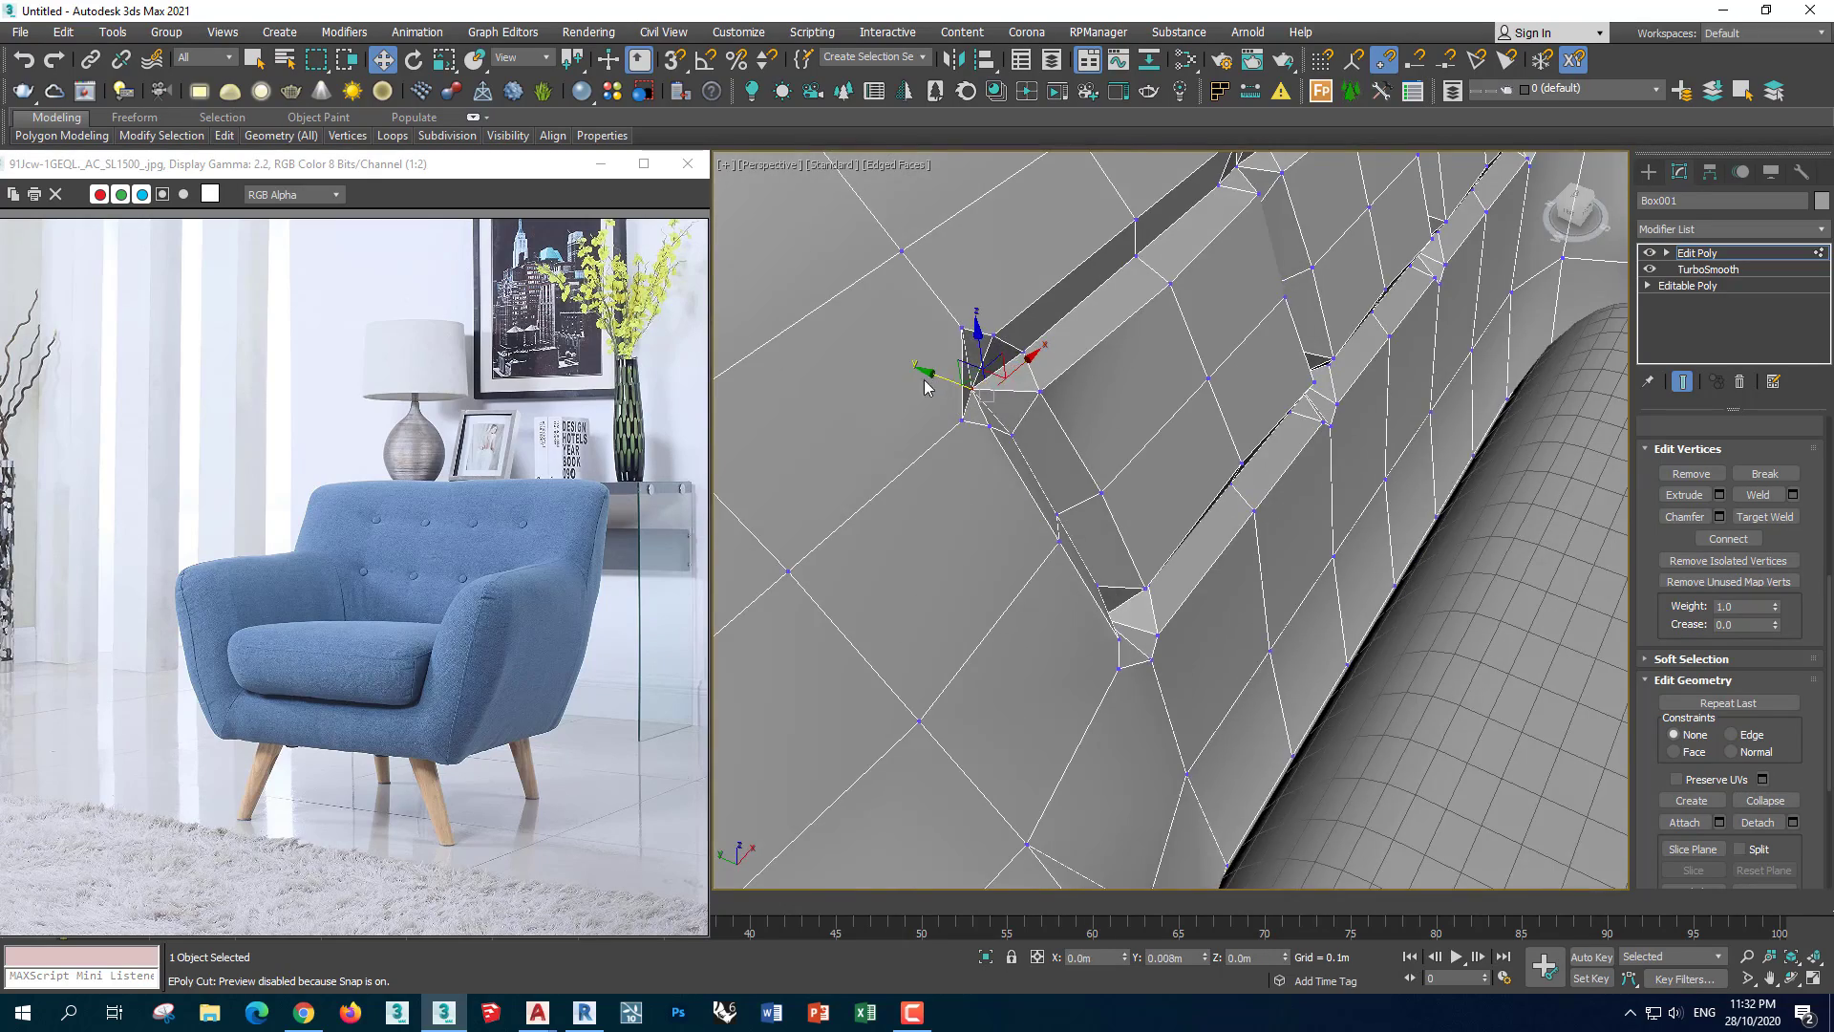
{"action": "scroll", "coordinate": [925, 387], "scroll_direction": "down", "scroll_amount": 10}
{"action": "scroll", "coordinate": [924, 387], "scroll_direction": "down", "scroll_amount": 5}
{"action": "left_click", "coordinate": [1712, 253]}
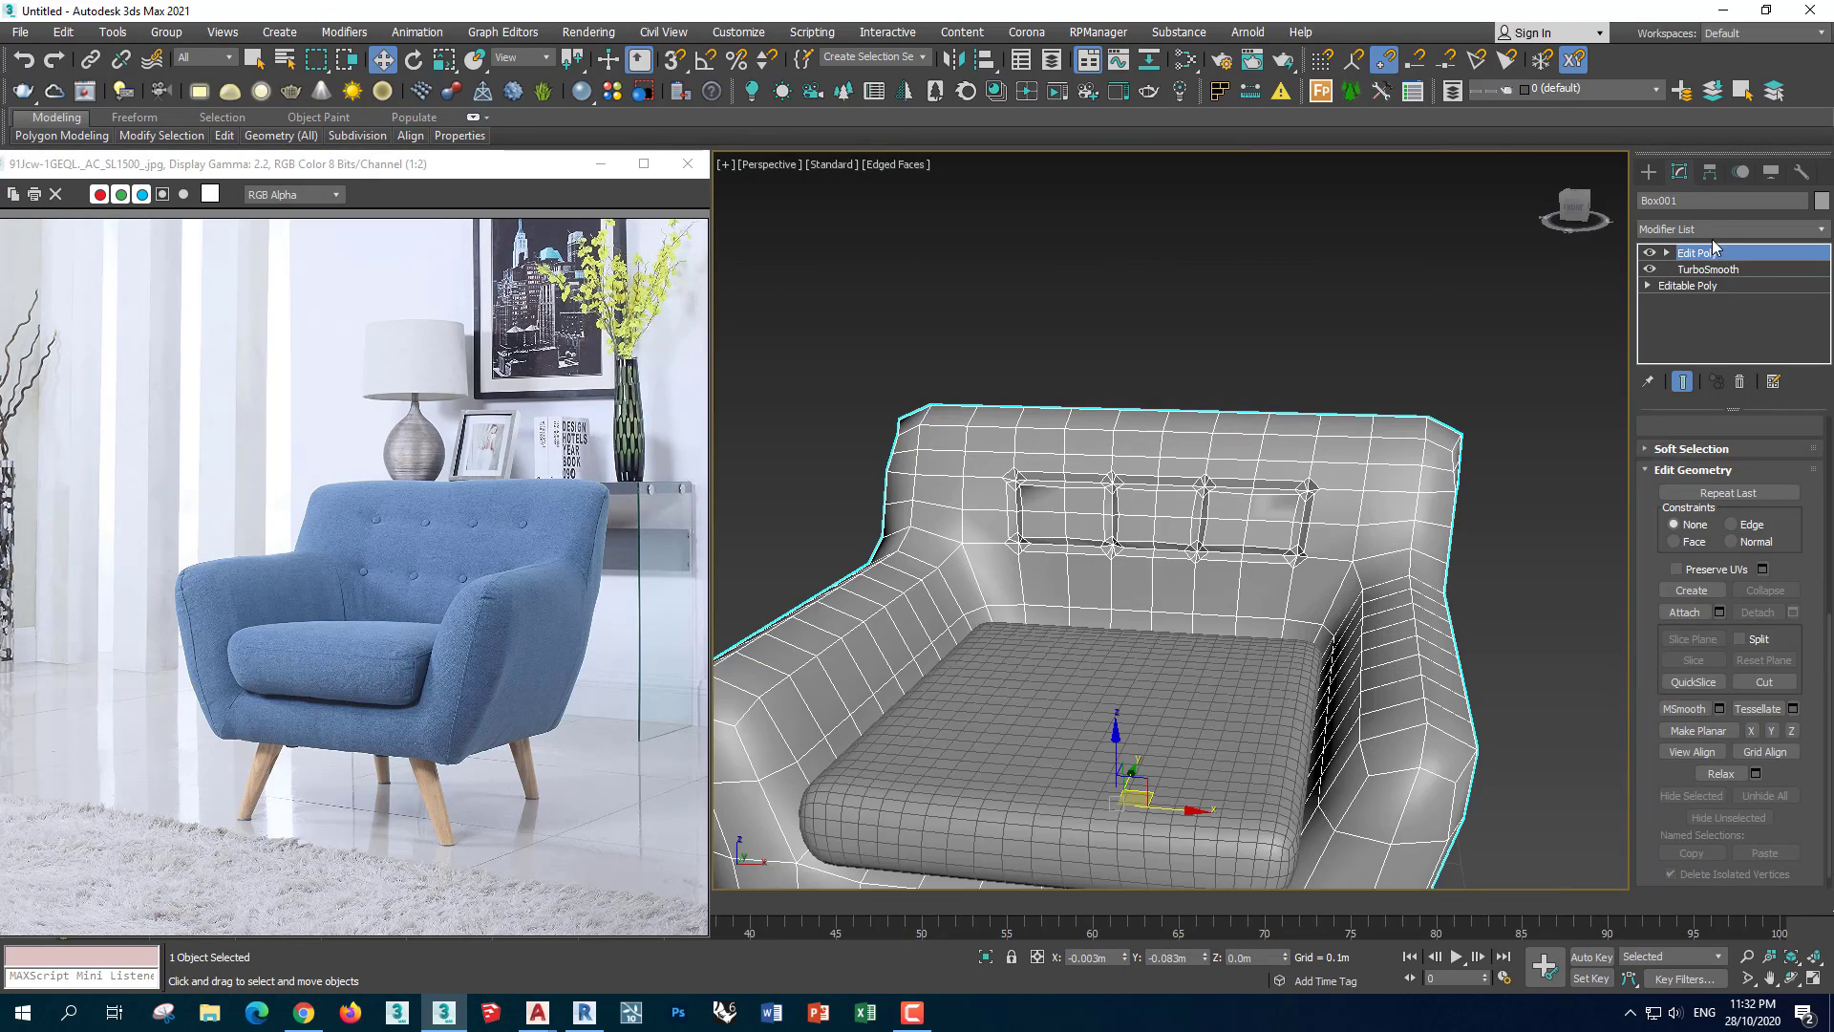
Add a TurboSmooth modifier to the chair with 2 iterations
{"action": "left_click", "coordinate": [1712, 230]}
{"action": "type", "text": "tu"}
{"action": "key", "text": "Return"}
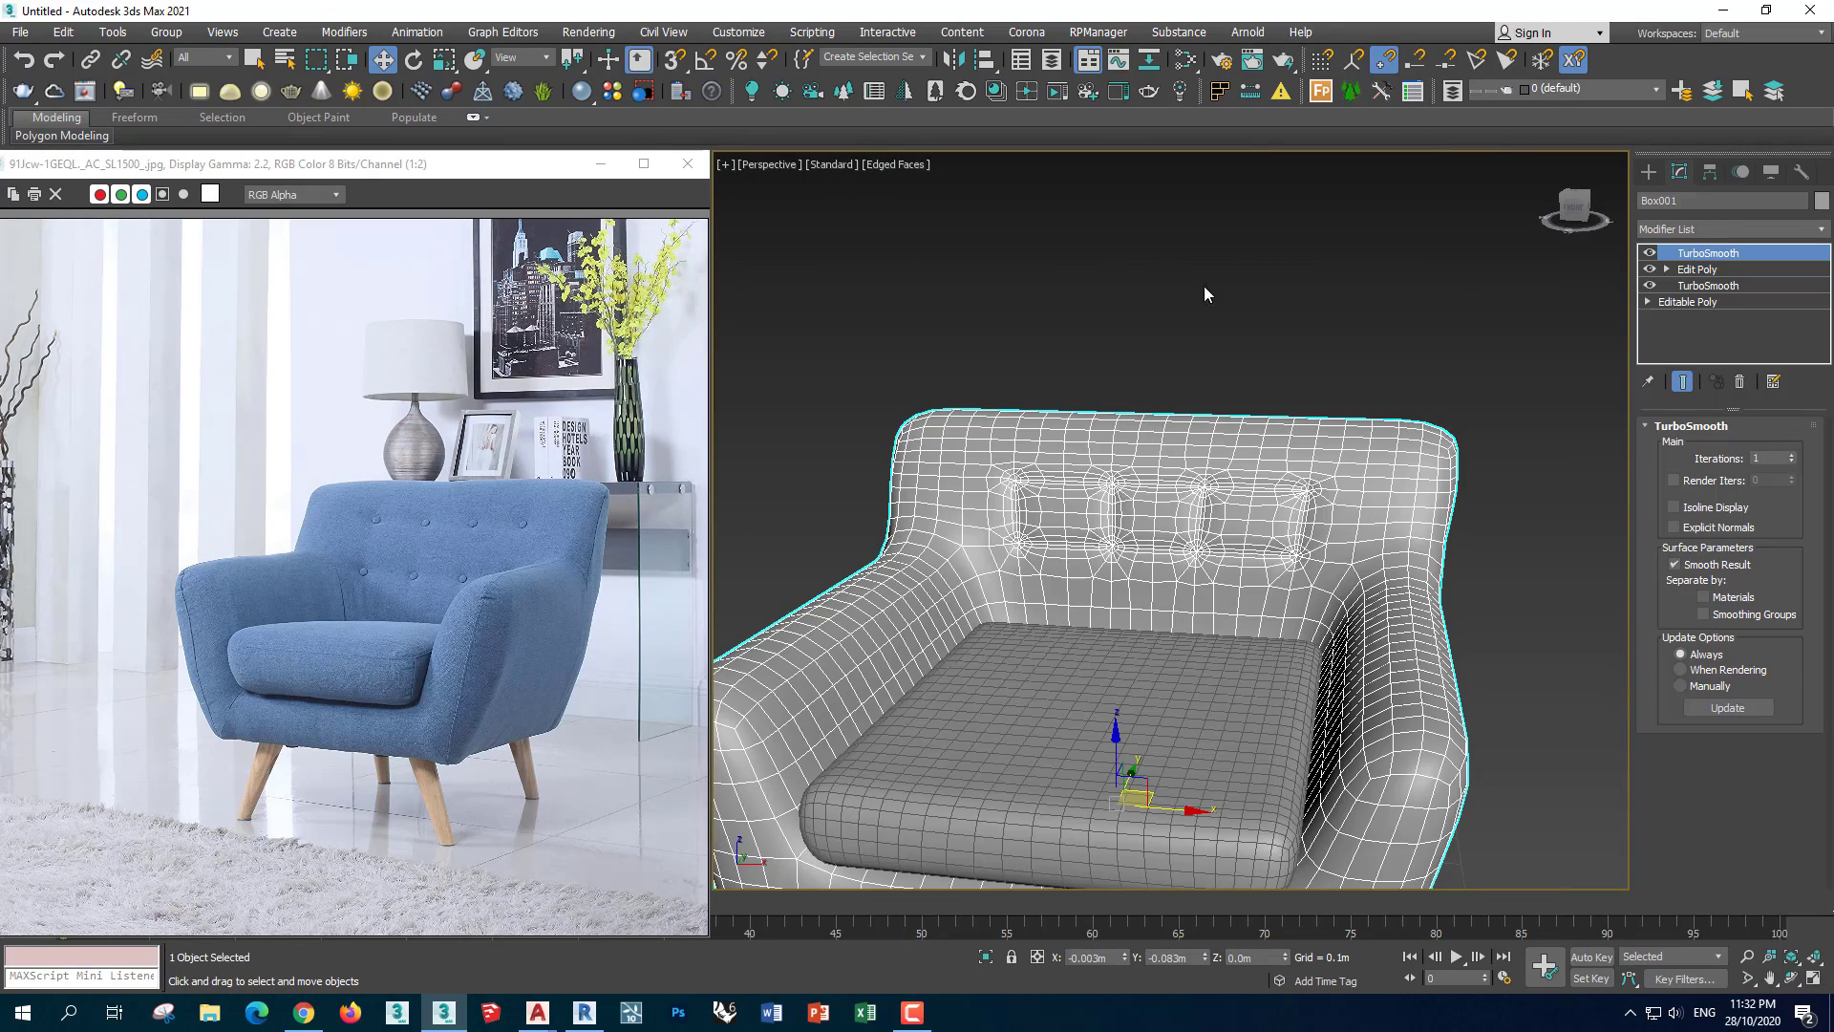
{"action": "key", "text": "F4"}
{"action": "middle_click_drag", "start_coordinate": [1204, 292], "coordinate": [1242, 293], "text": "alt"}
{"action": "scroll", "coordinate": [1280, 525], "scroll_direction": "up", "scroll_amount": 8}
{"action": "left_click", "coordinate": [1792, 455]}
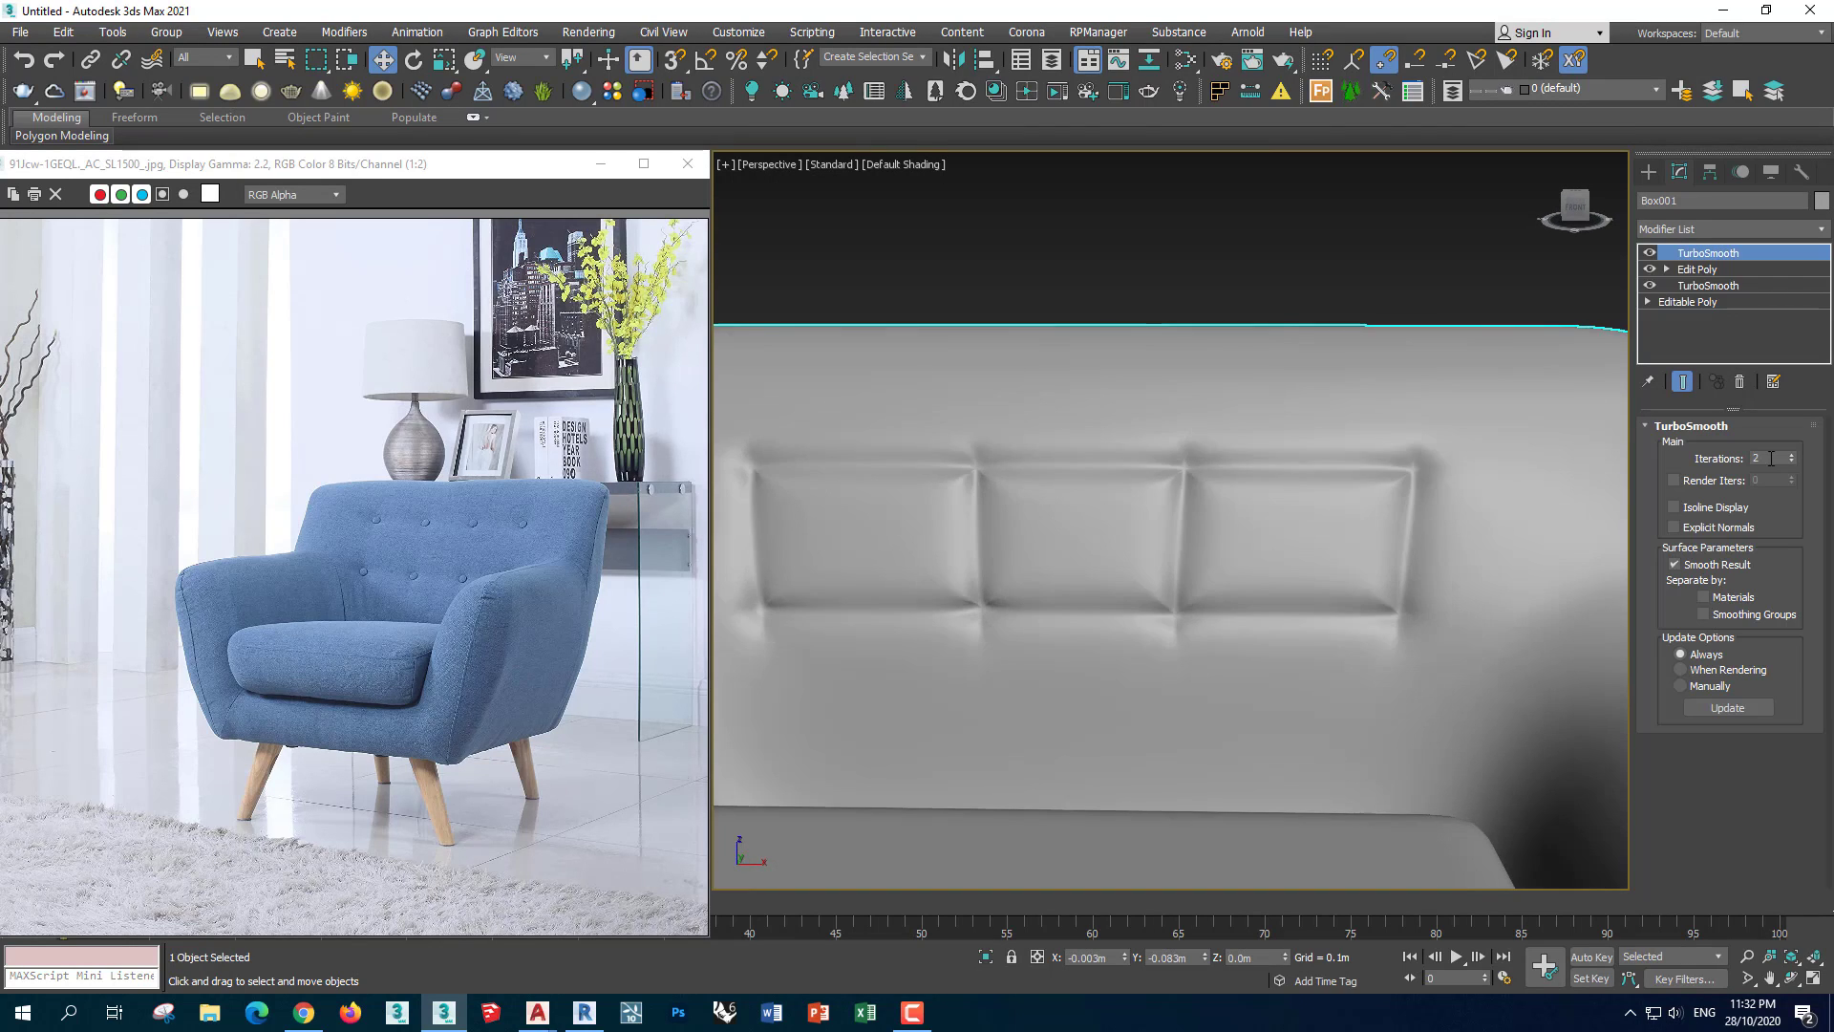
{"action": "scroll", "coordinate": [1242, 478], "scroll_direction": "down", "scroll_amount": 5}
{"action": "scroll", "coordinate": [1242, 477], "scroll_direction": "up", "scroll_amount": 6}
Back at Edit Poly polygon level, select one corner pyramid and relax its polygons
{"action": "left_click", "coordinate": [1678, 271]}
{"action": "left_click", "coordinate": [1705, 334]}
{"action": "key", "text": "alt+c"}
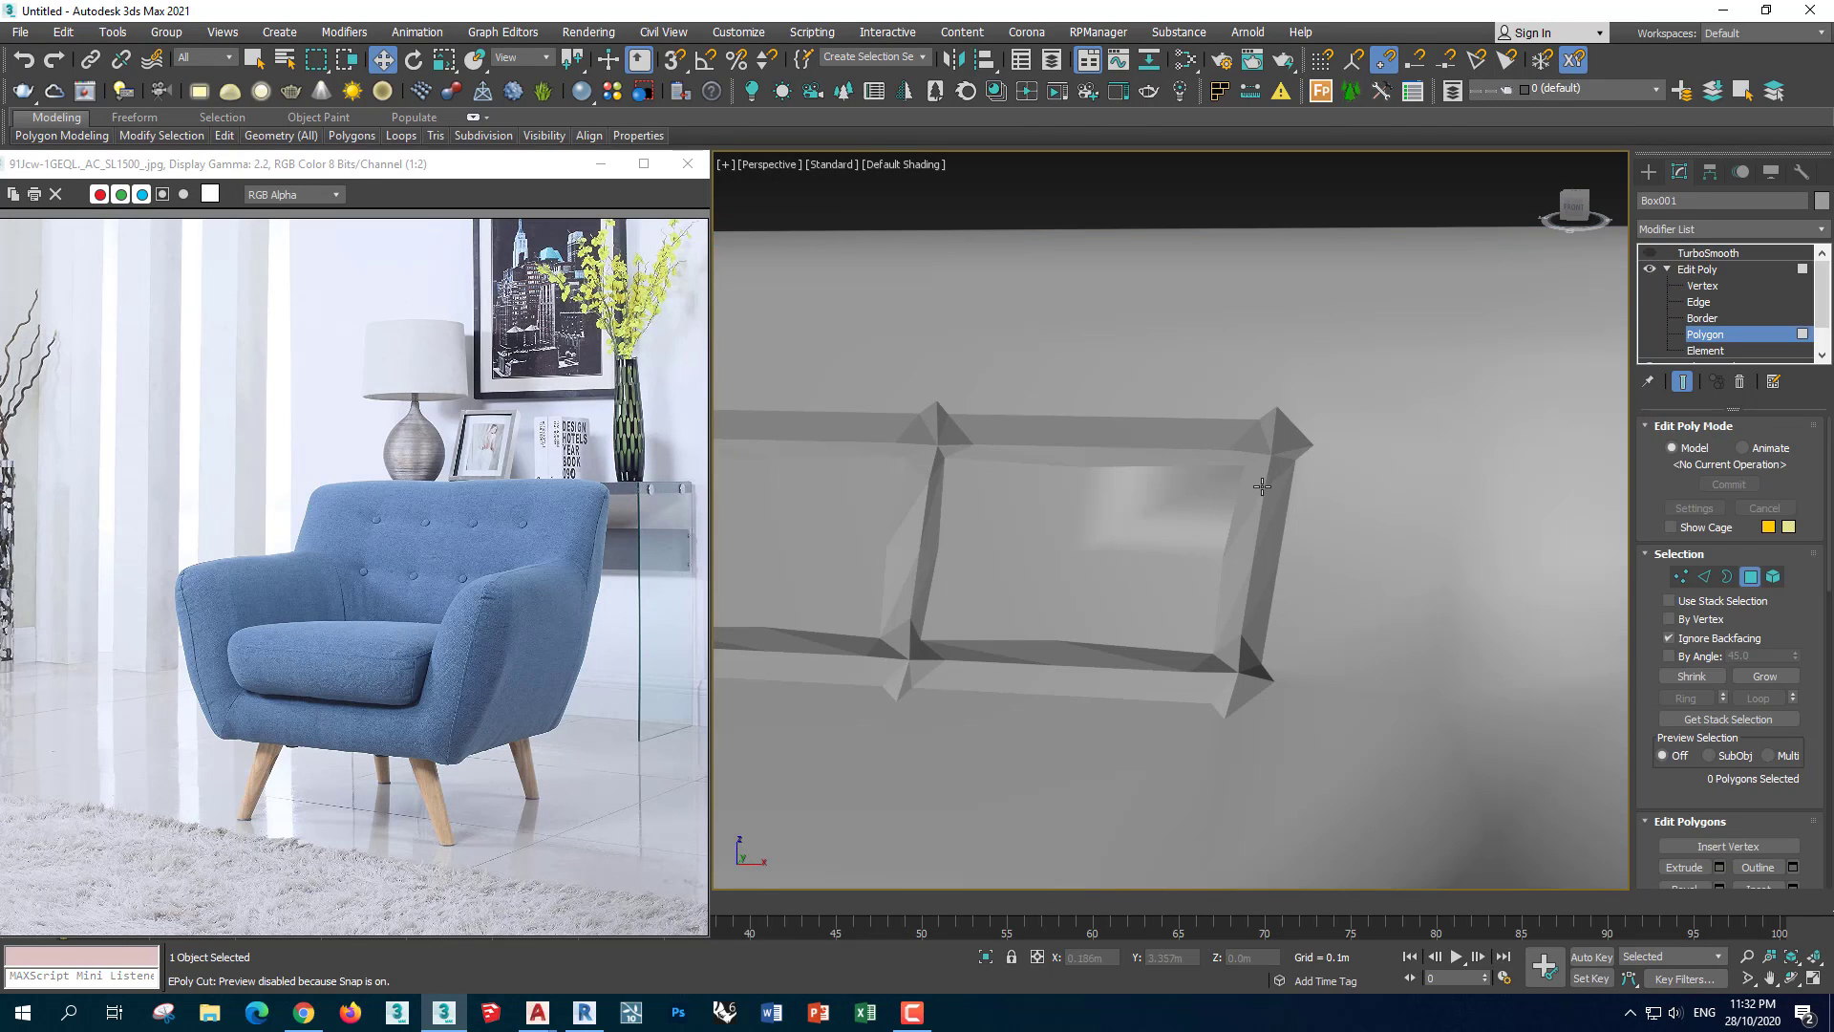
{"action": "key", "text": "F4"}
{"action": "scroll", "coordinate": [1261, 449], "scroll_direction": "up", "scroll_amount": 5}
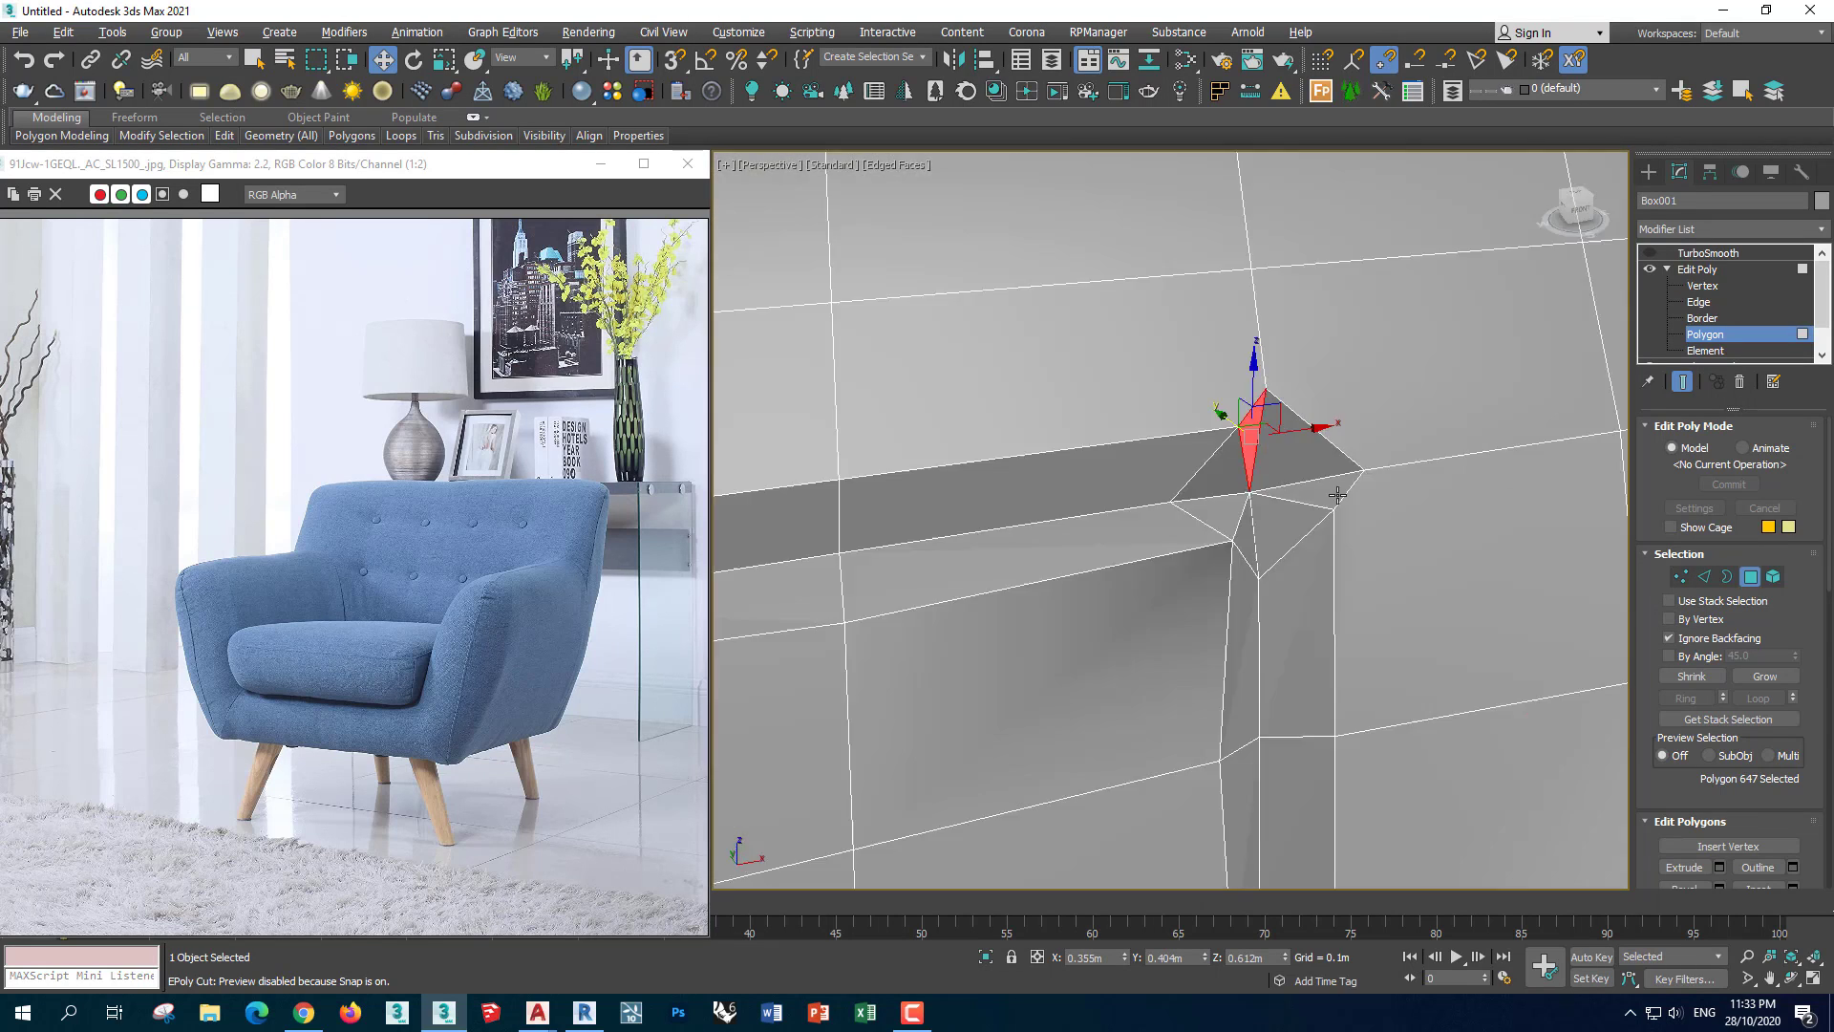
{"action": "left_click", "coordinate": [1232, 439], "text": "ctrl"}
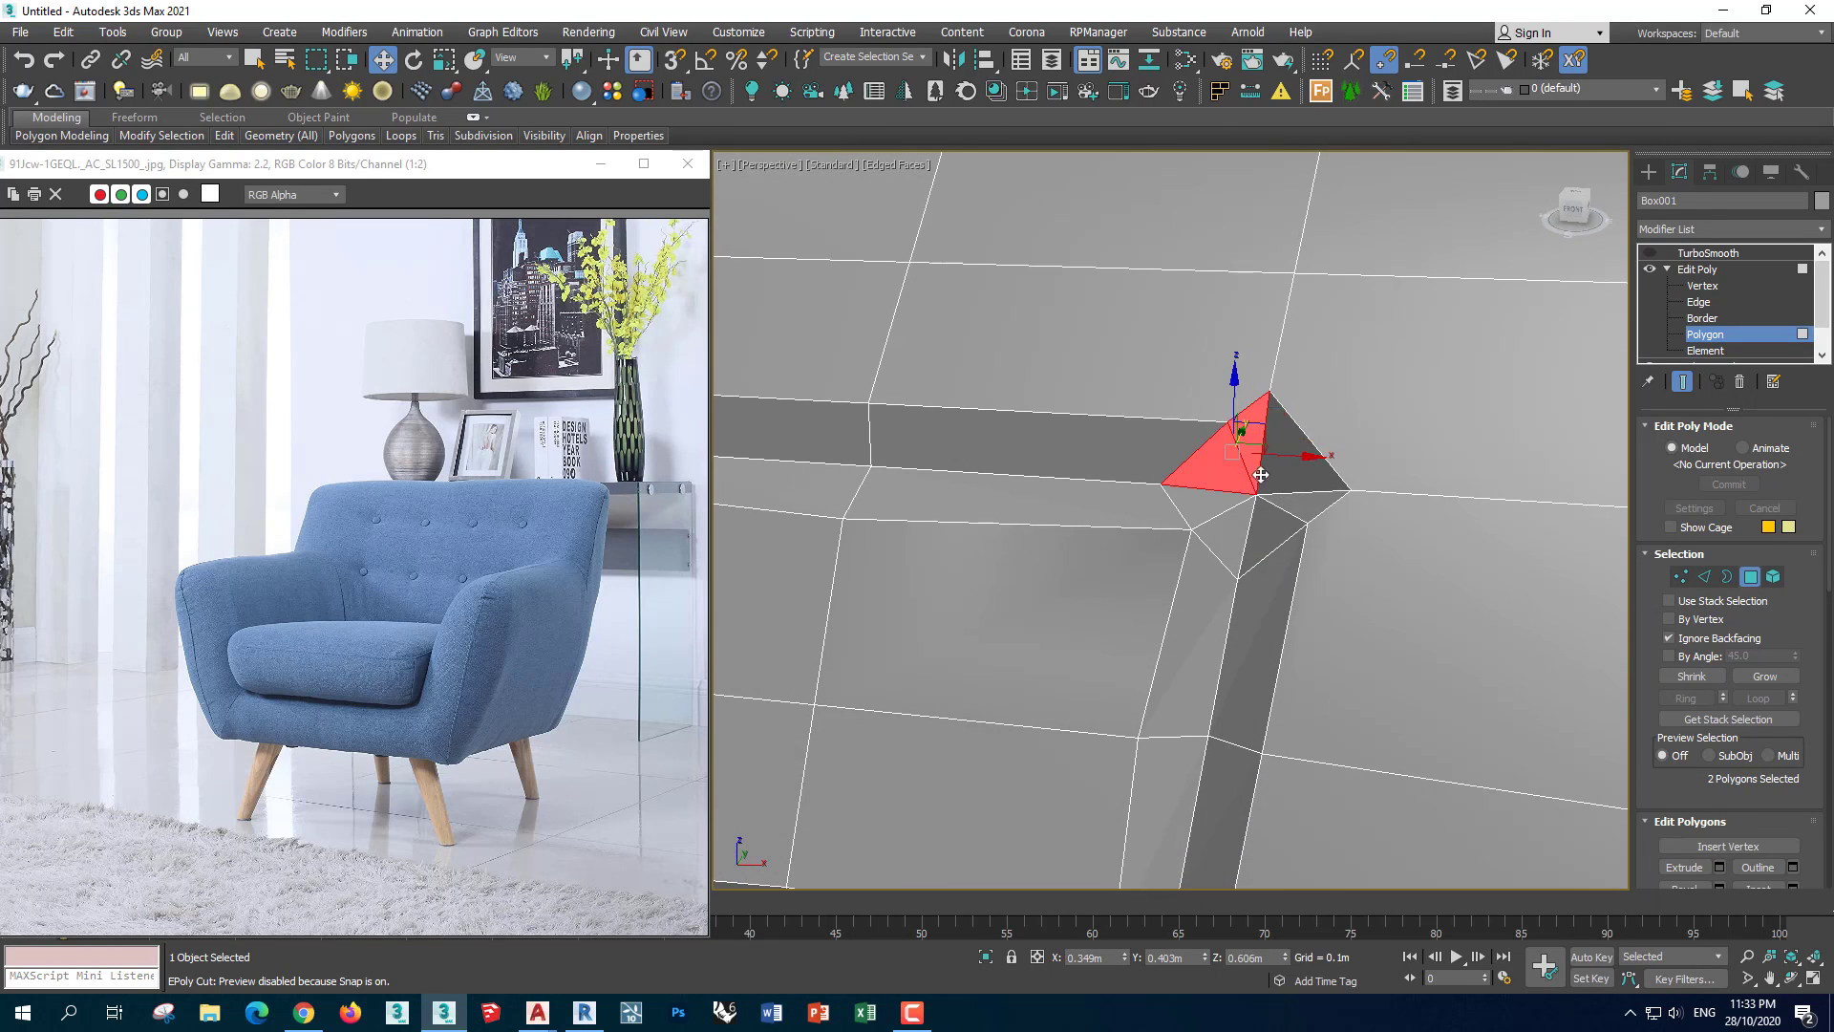
{"action": "left_click", "coordinate": [1214, 501], "text": "ctrl"}
{"action": "scroll", "coordinate": [1214, 501], "scroll_direction": "down", "scroll_amount": 3}
{"action": "scroll", "coordinate": [1806, 746], "scroll_direction": "down", "scroll_amount": 3}
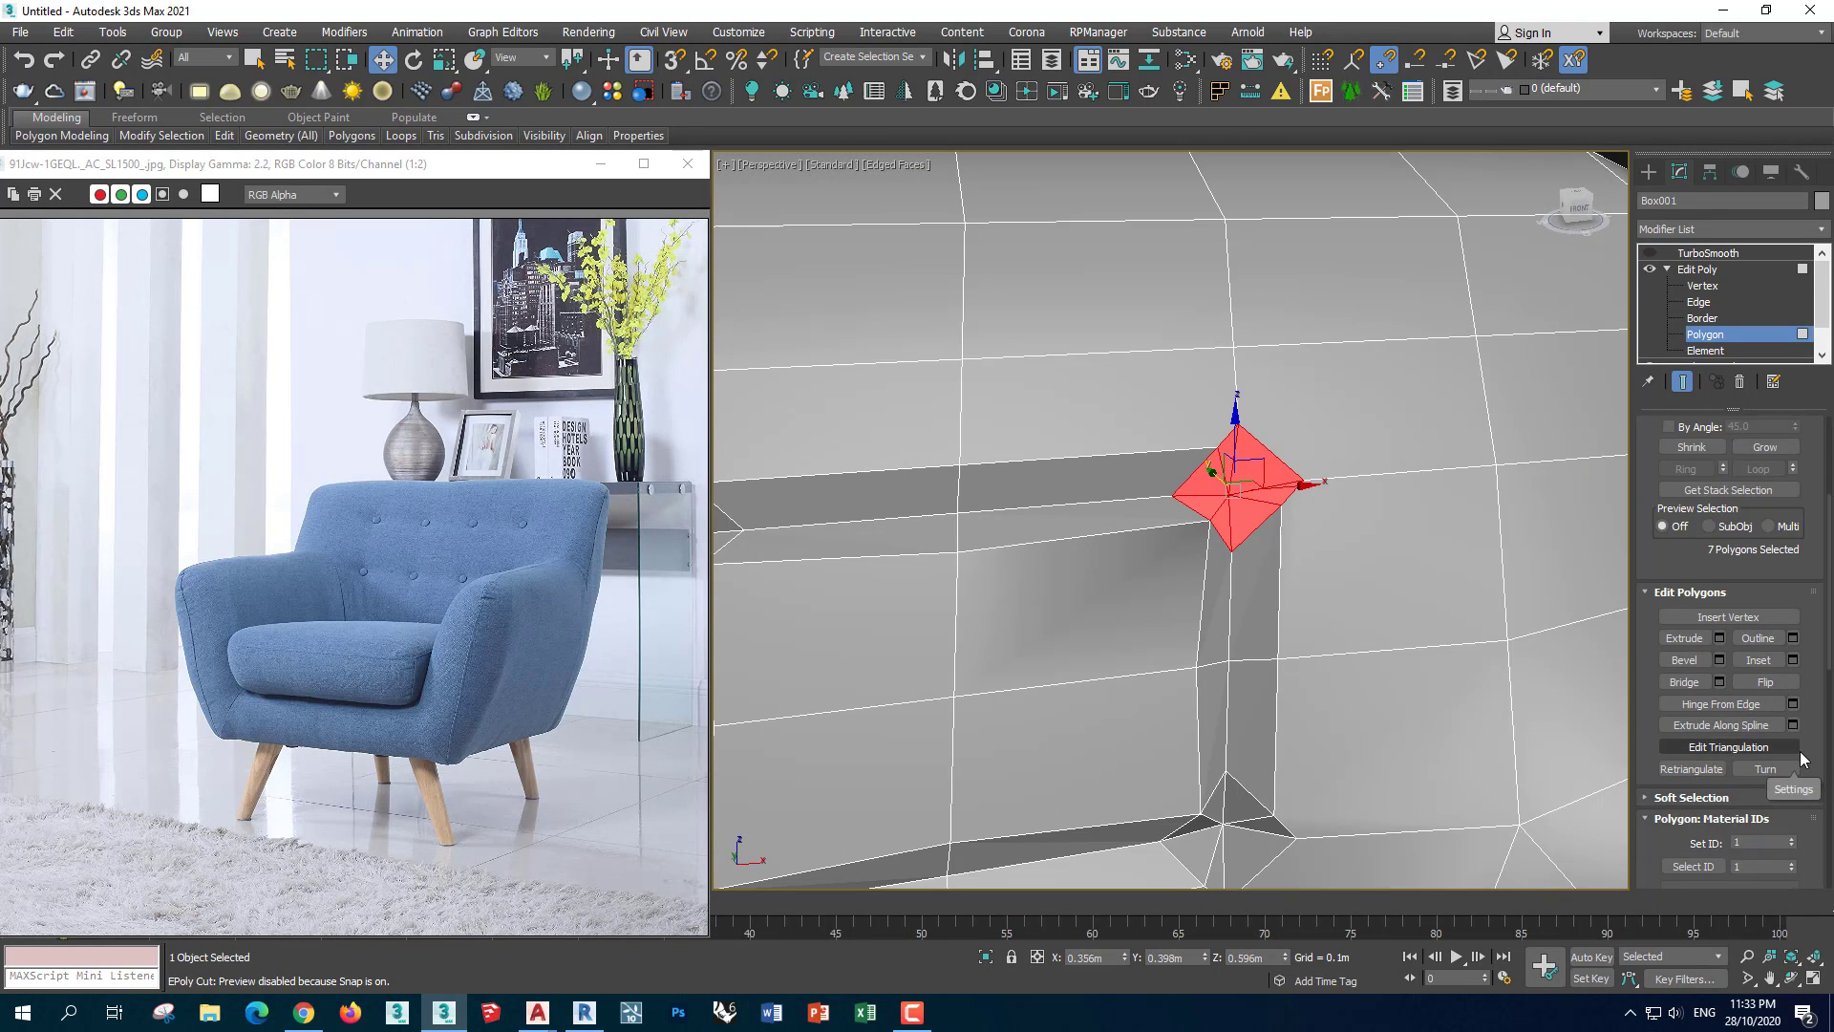
{"action": "scroll", "coordinate": [1806, 745], "scroll_direction": "down", "scroll_amount": 3}
{"action": "scroll", "coordinate": [1805, 745], "scroll_direction": "down", "scroll_amount": 3}
{"action": "middle_click_drag", "start_coordinate": [1242, 573], "coordinate": [1165, 535], "text": "alt"}
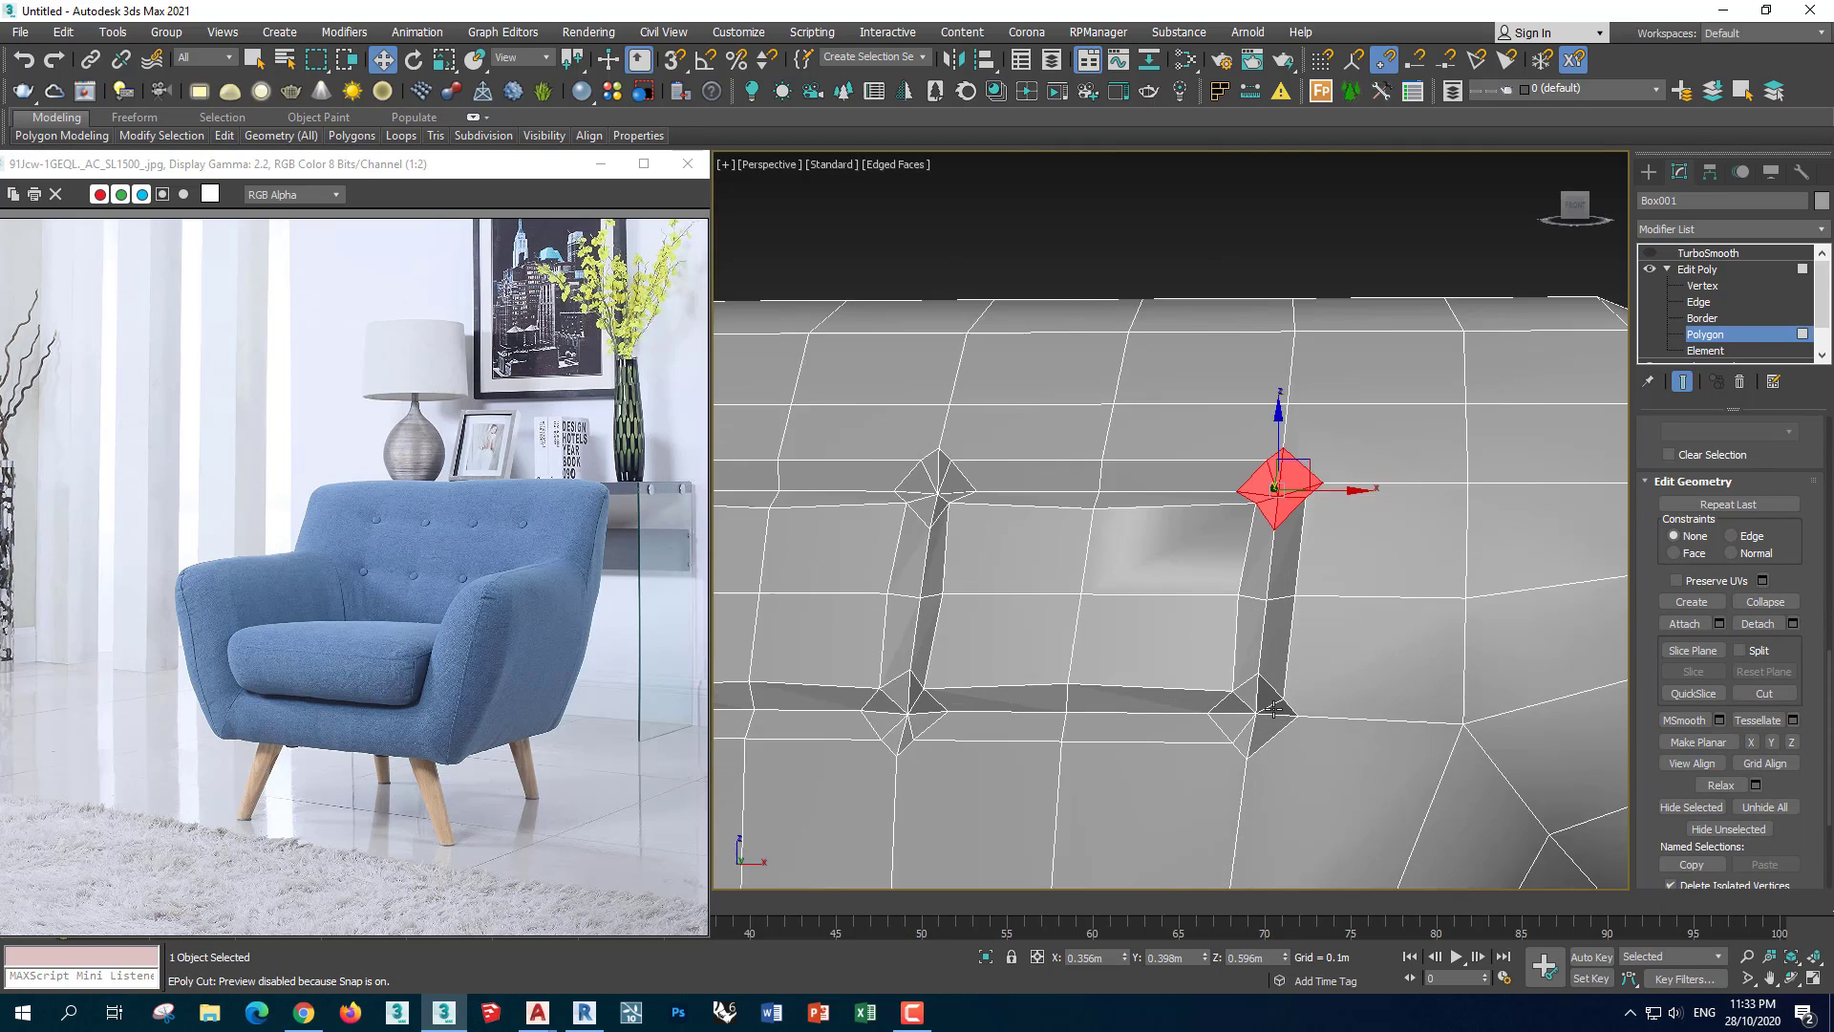
{"action": "left_click", "coordinate": [1722, 785]}
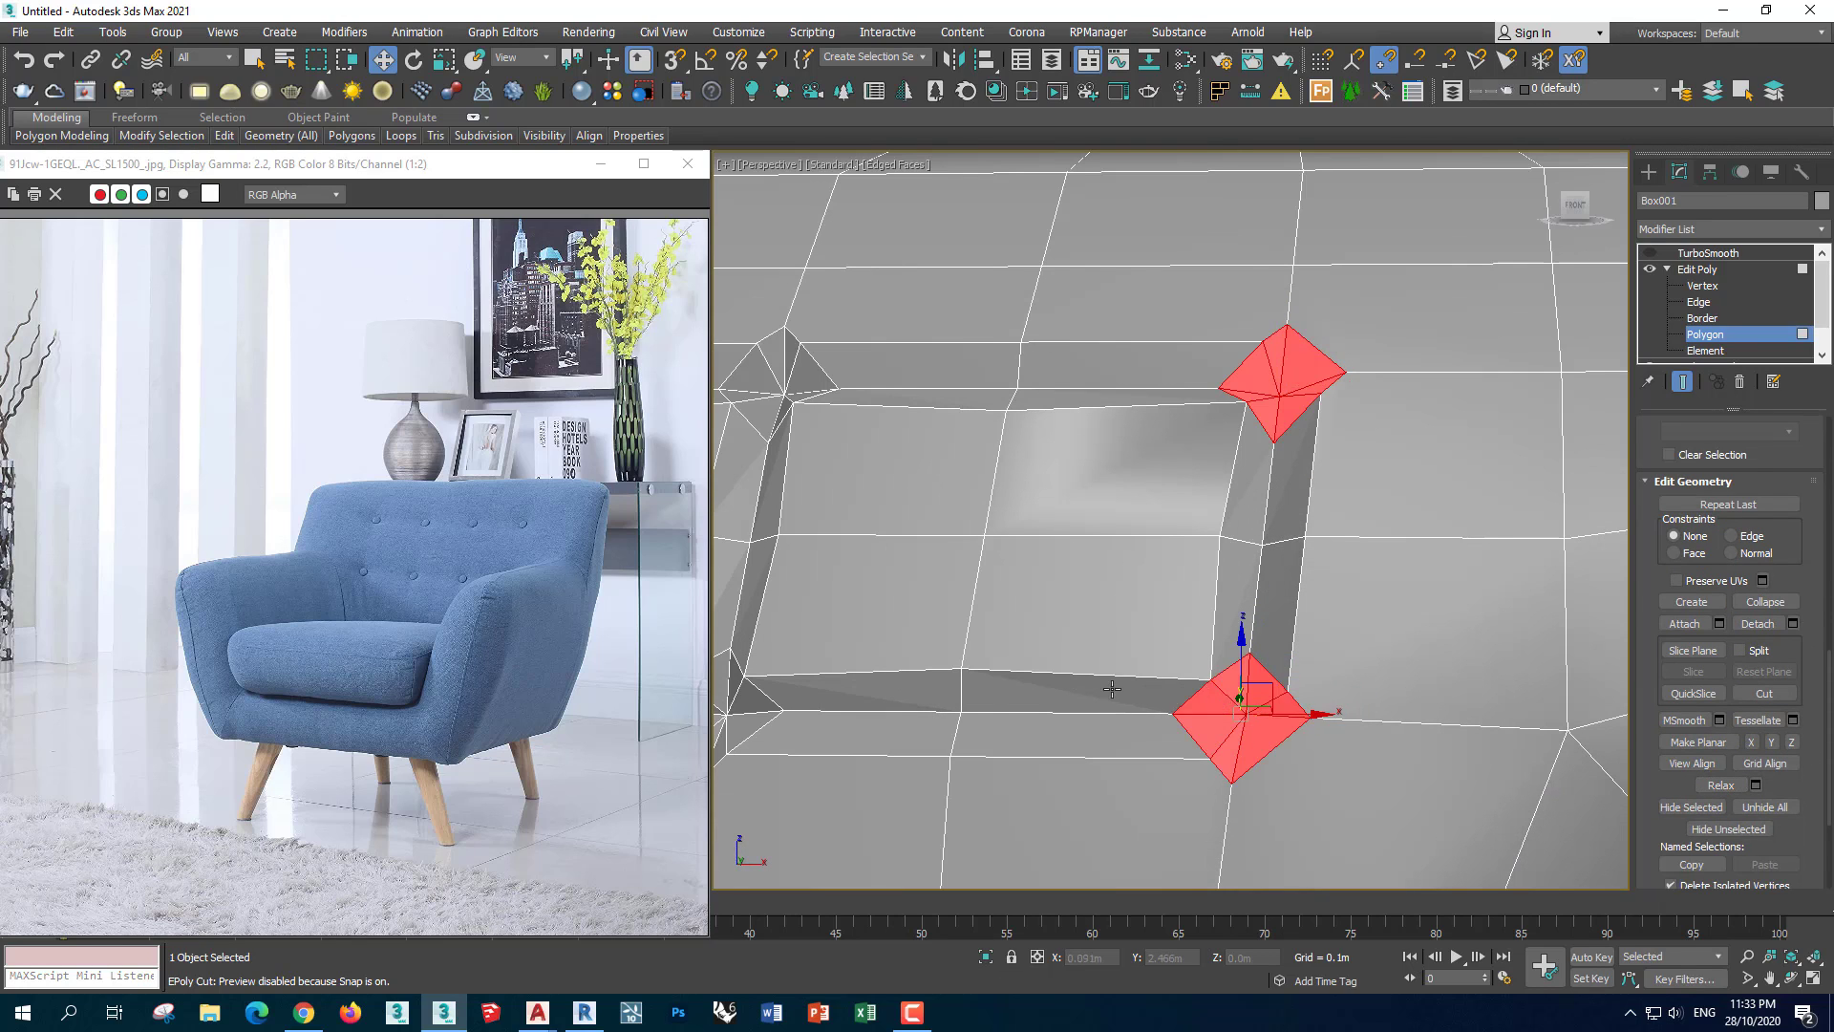
Add another corner pyramid and grow the selection around each corner
{"action": "middle_click_drag", "start_coordinate": [1112, 688], "coordinate": [1100, 656], "text": "alt"}
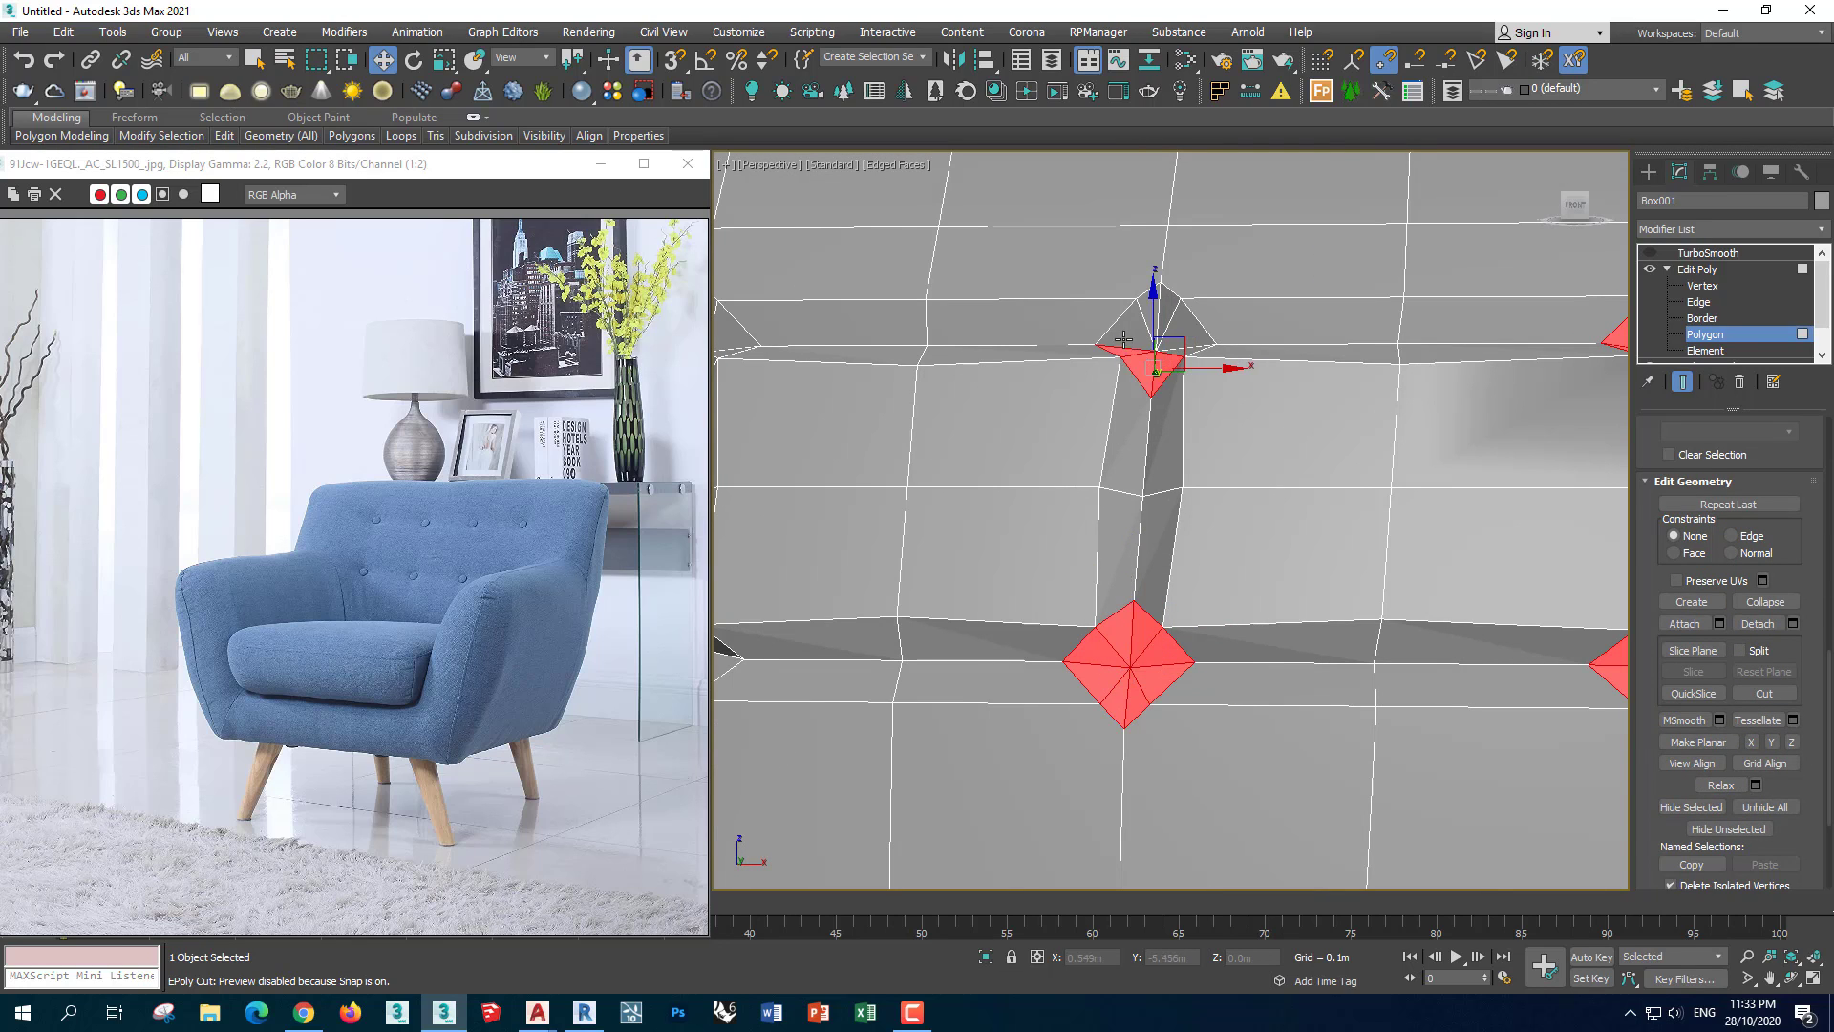
{"action": "mouse_move", "coordinate": [1232, 427]}
{"action": "middle_mouse_down", "text": "alt"}
{"action": "mouse_move", "coordinate": [1144, 375]}
{"action": "mouse_move", "coordinate": [1167, 397]}
{"action": "middle_mouse_up", "text": "alt"}
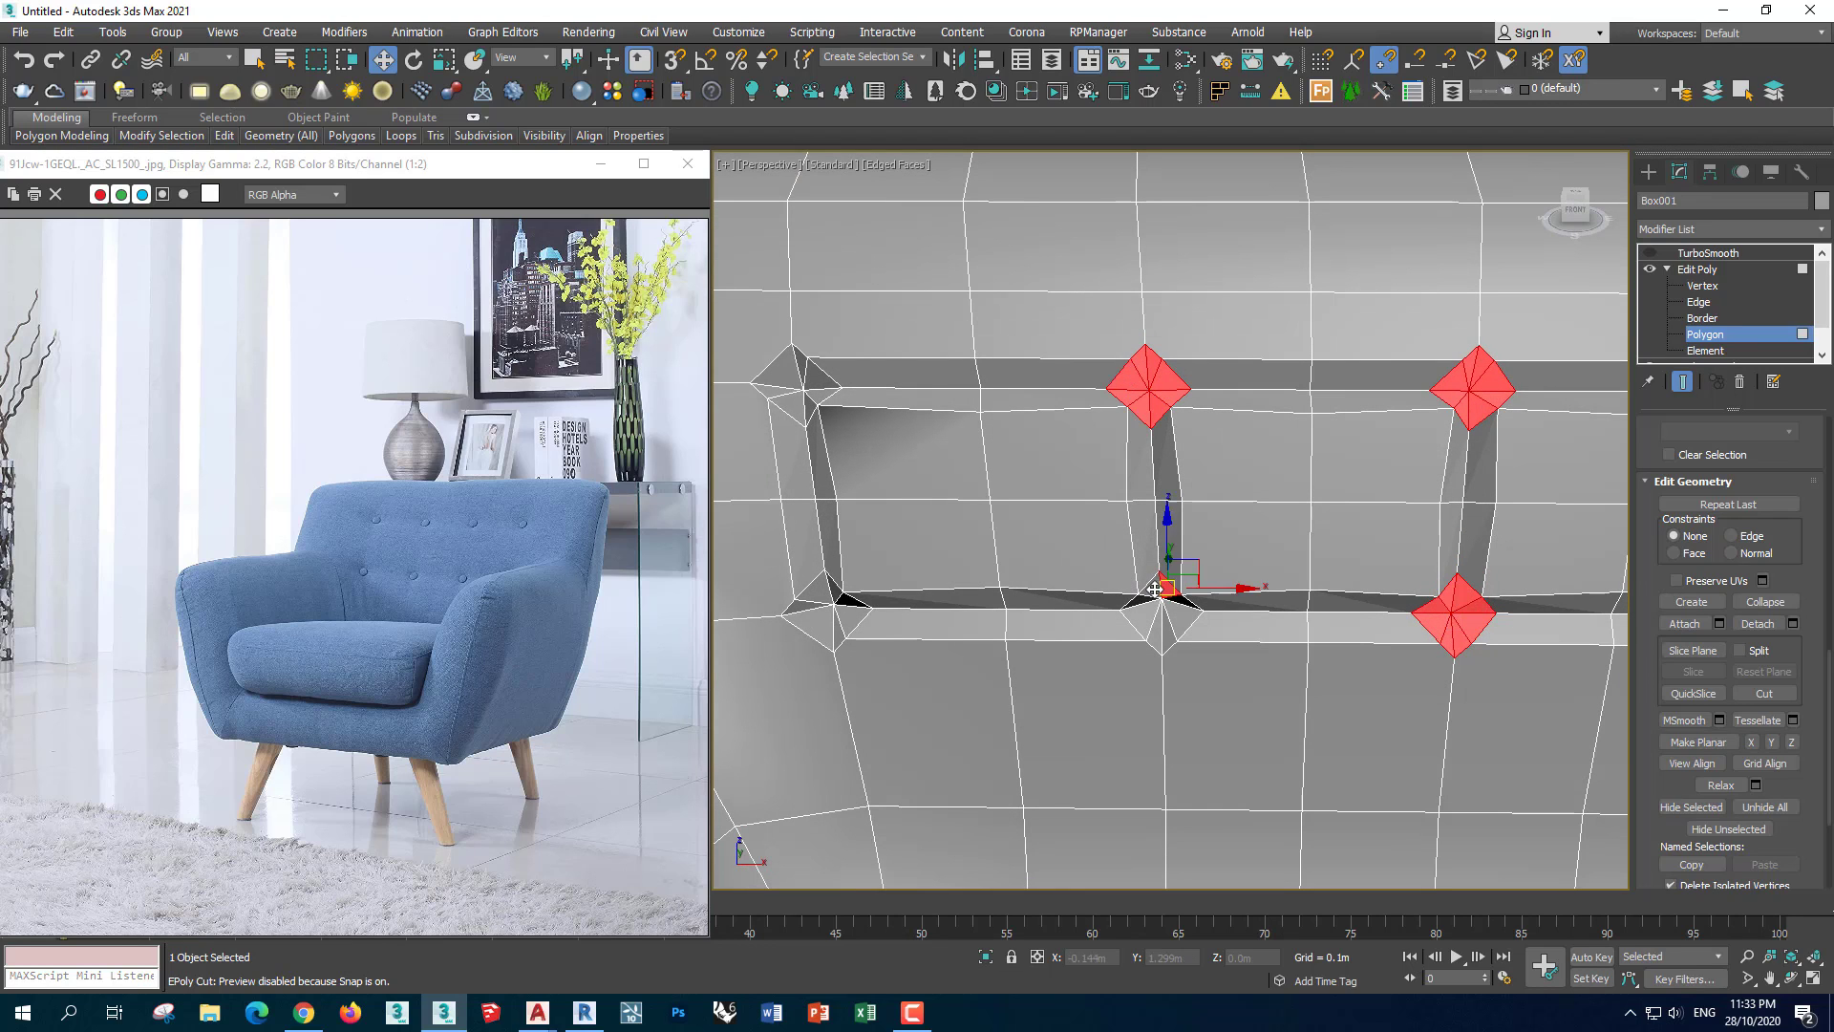
{"action": "left_click", "coordinate": [1160, 621], "text": "ctrl"}
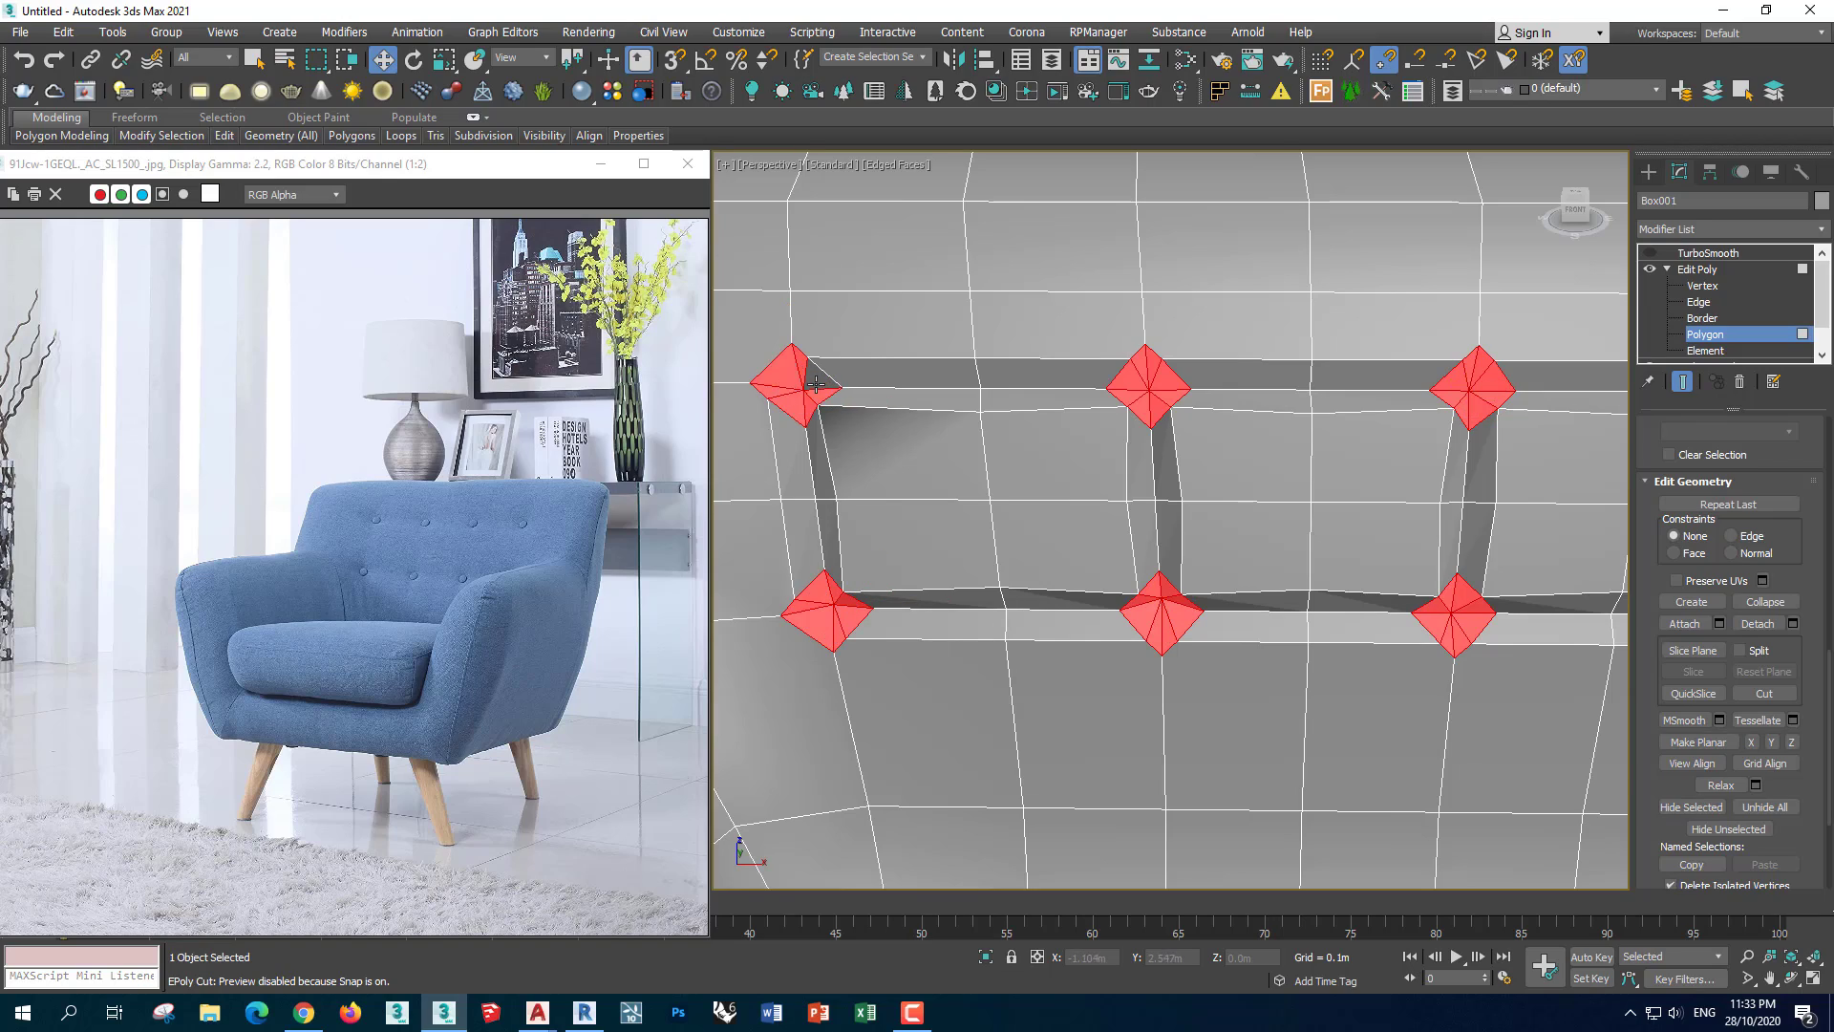
{"action": "scroll", "coordinate": [815, 383], "scroll_direction": "down", "scroll_amount": 5}
{"action": "scroll", "coordinate": [1051, 459], "scroll_direction": "up", "scroll_amount": 4}
{"action": "key", "text": "ctrl+Page_Up"}
{"action": "scroll", "coordinate": [1195, 536], "scroll_direction": "up", "scroll_amount": 4}
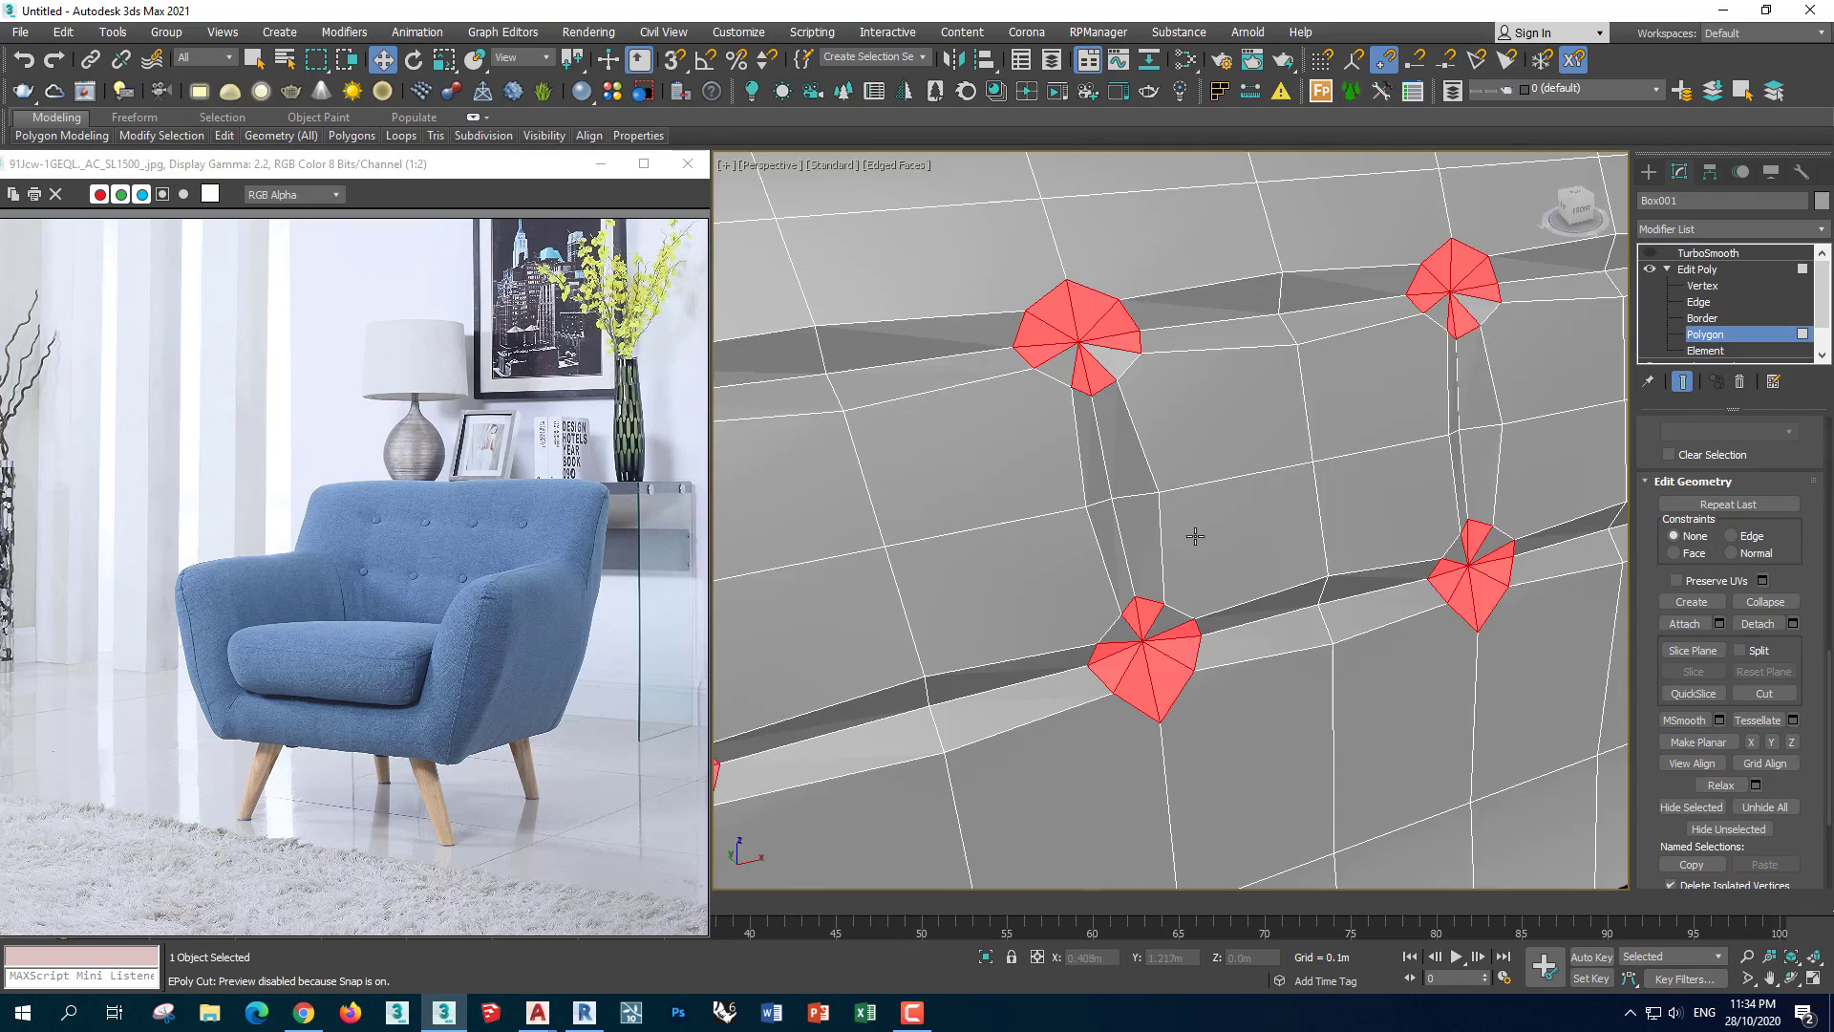
Frame the selected tuft polygons and nudge them slightly along Y
{"action": "middle_click_drag", "start_coordinate": [1195, 536], "coordinate": [1109, 332], "text": "alt"}
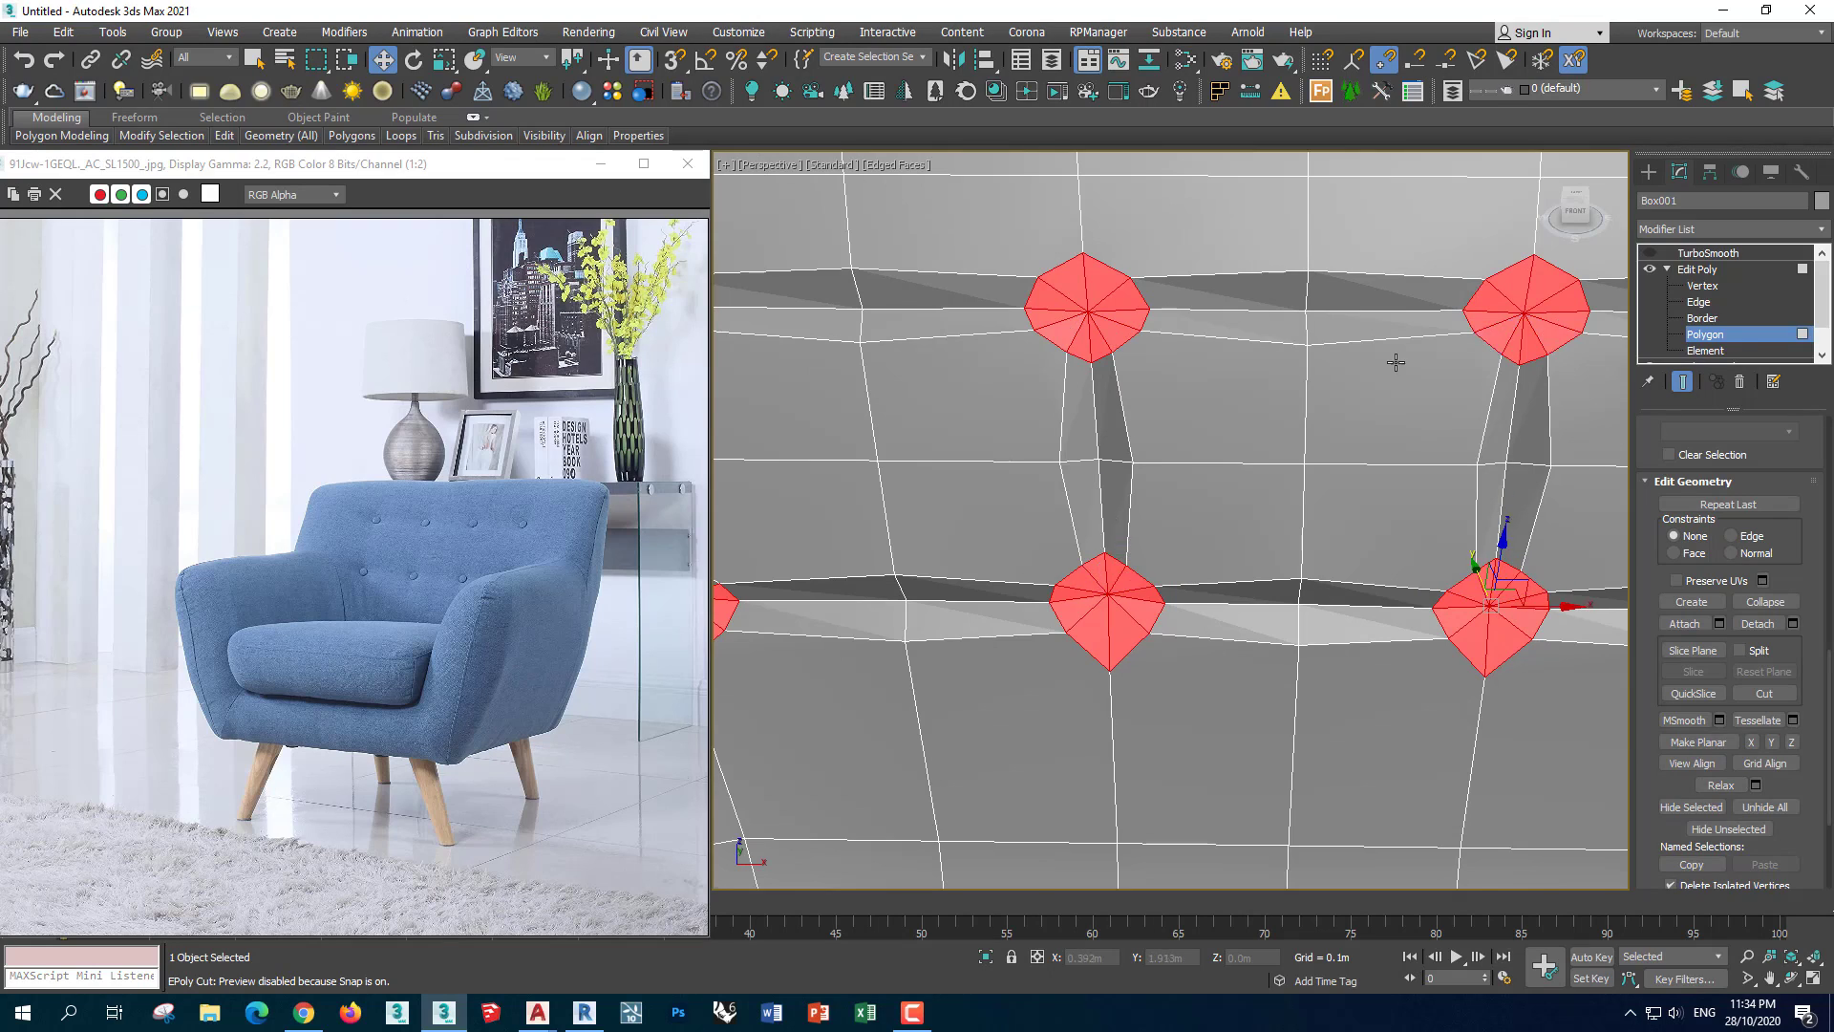
{"action": "middle_click_drag", "start_coordinate": [1396, 362], "coordinate": [1057, 458]}
{"action": "scroll", "coordinate": [1051, 478], "scroll_direction": "down", "scroll_amount": 2}
{"action": "middle_click_drag", "start_coordinate": [915, 557], "coordinate": [878, 532]}
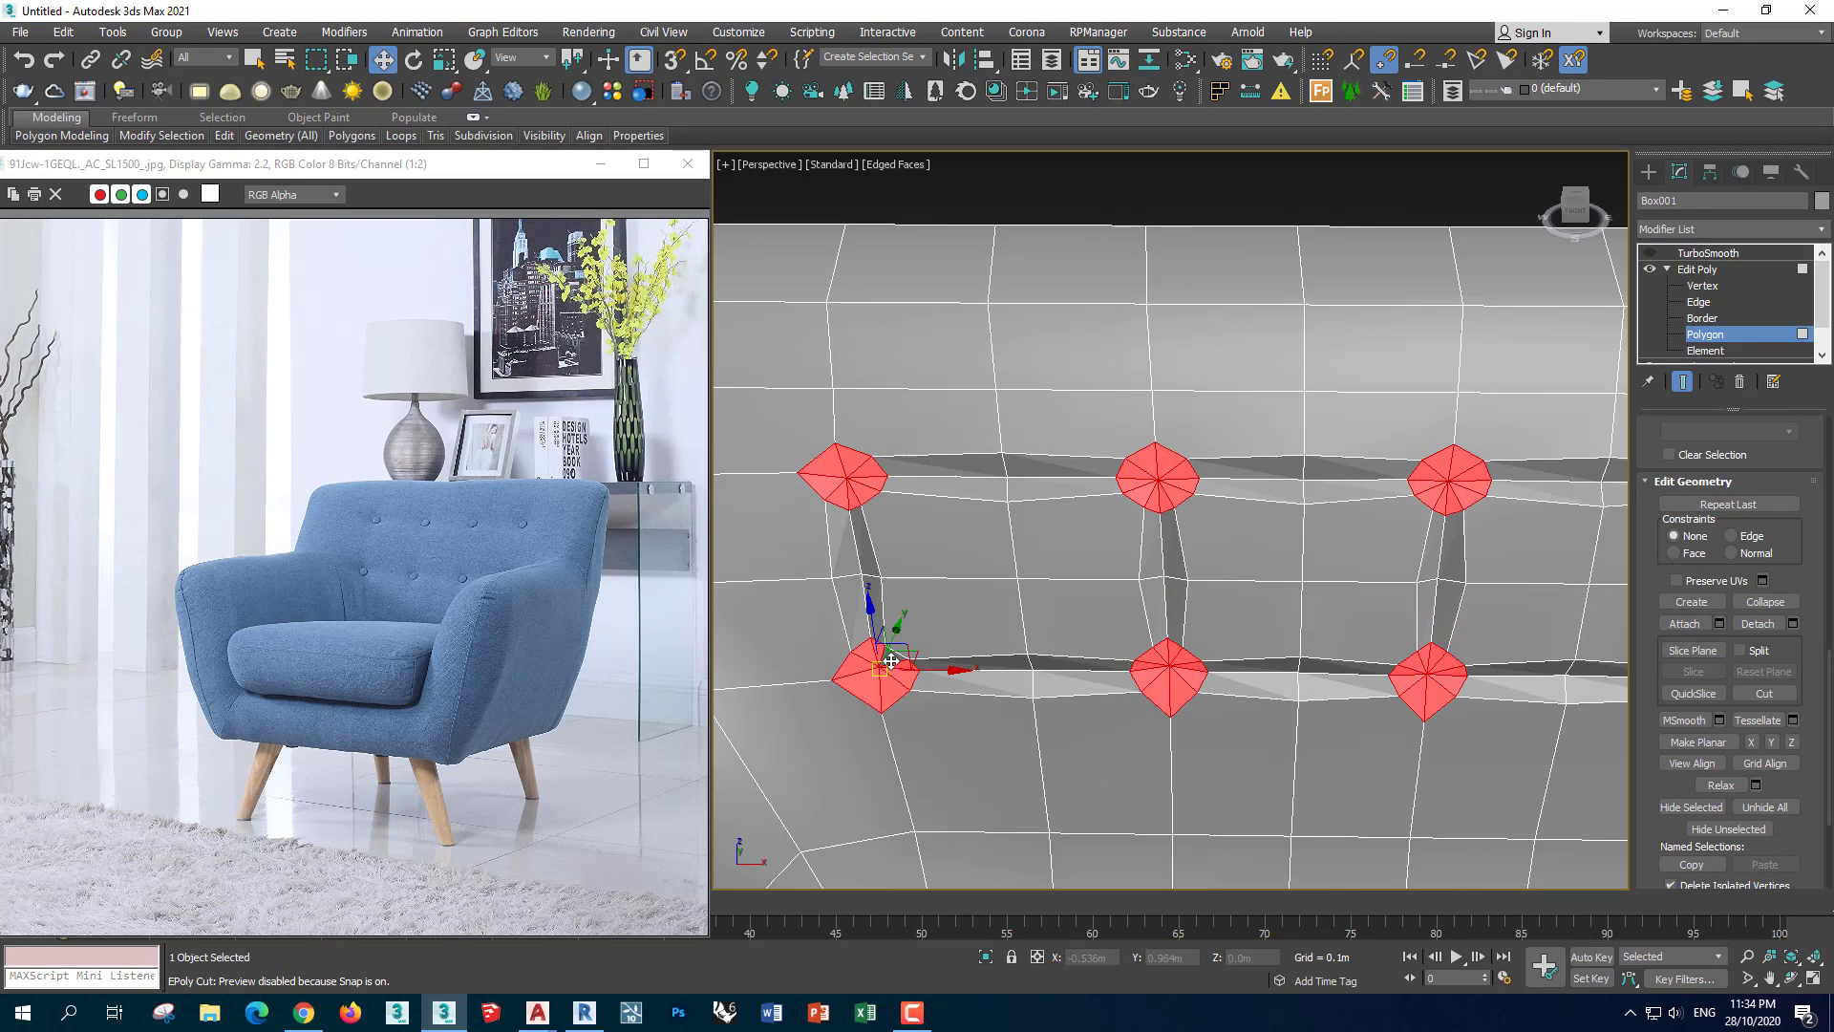
{"action": "middle_click_drag", "start_coordinate": [891, 660], "coordinate": [1056, 520], "text": "alt"}
{"action": "left_click_drag", "start_coordinate": [1046, 700], "coordinate": [1039, 703]}
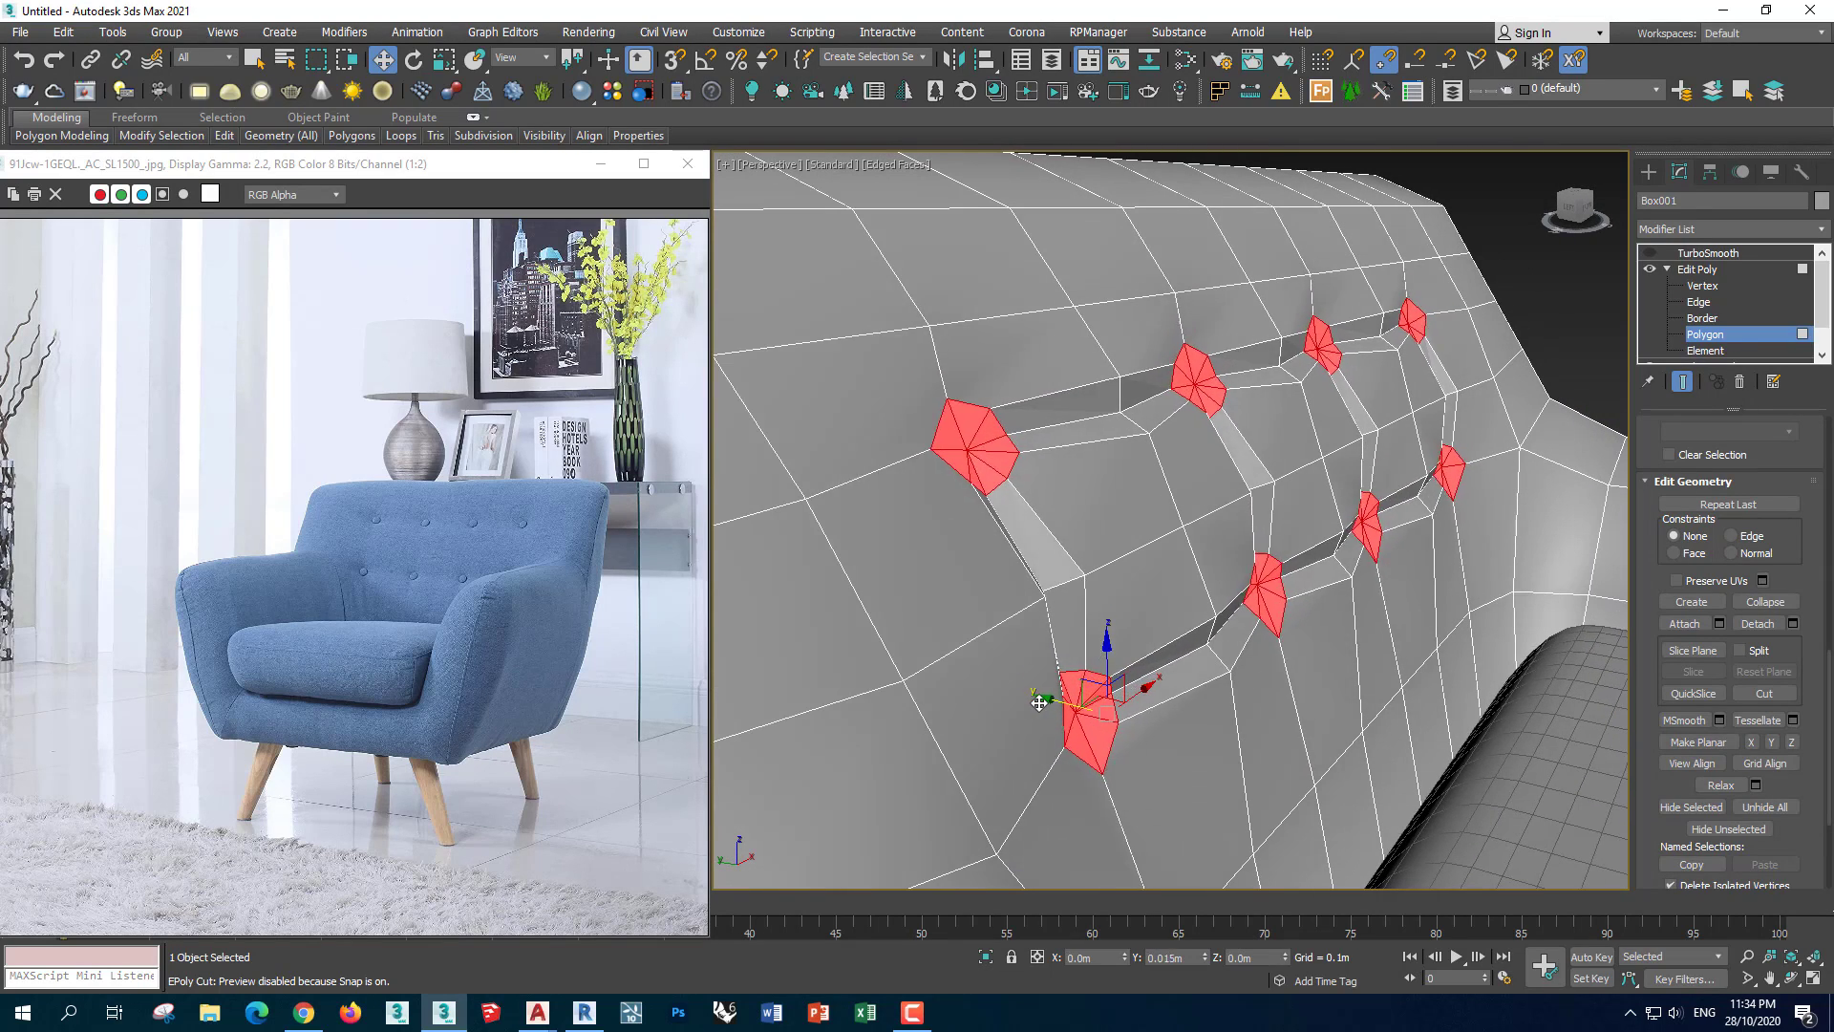
Scale the tuft polygons to about 94% about their local centres, then preview smoothing
{"action": "key", "text": "r"}
{"action": "middle_click_drag", "start_coordinate": [1039, 703], "coordinate": [1318, 429], "text": "alt"}
{"action": "scroll", "coordinate": [1310, 470], "scroll_direction": "up", "scroll_amount": 2}
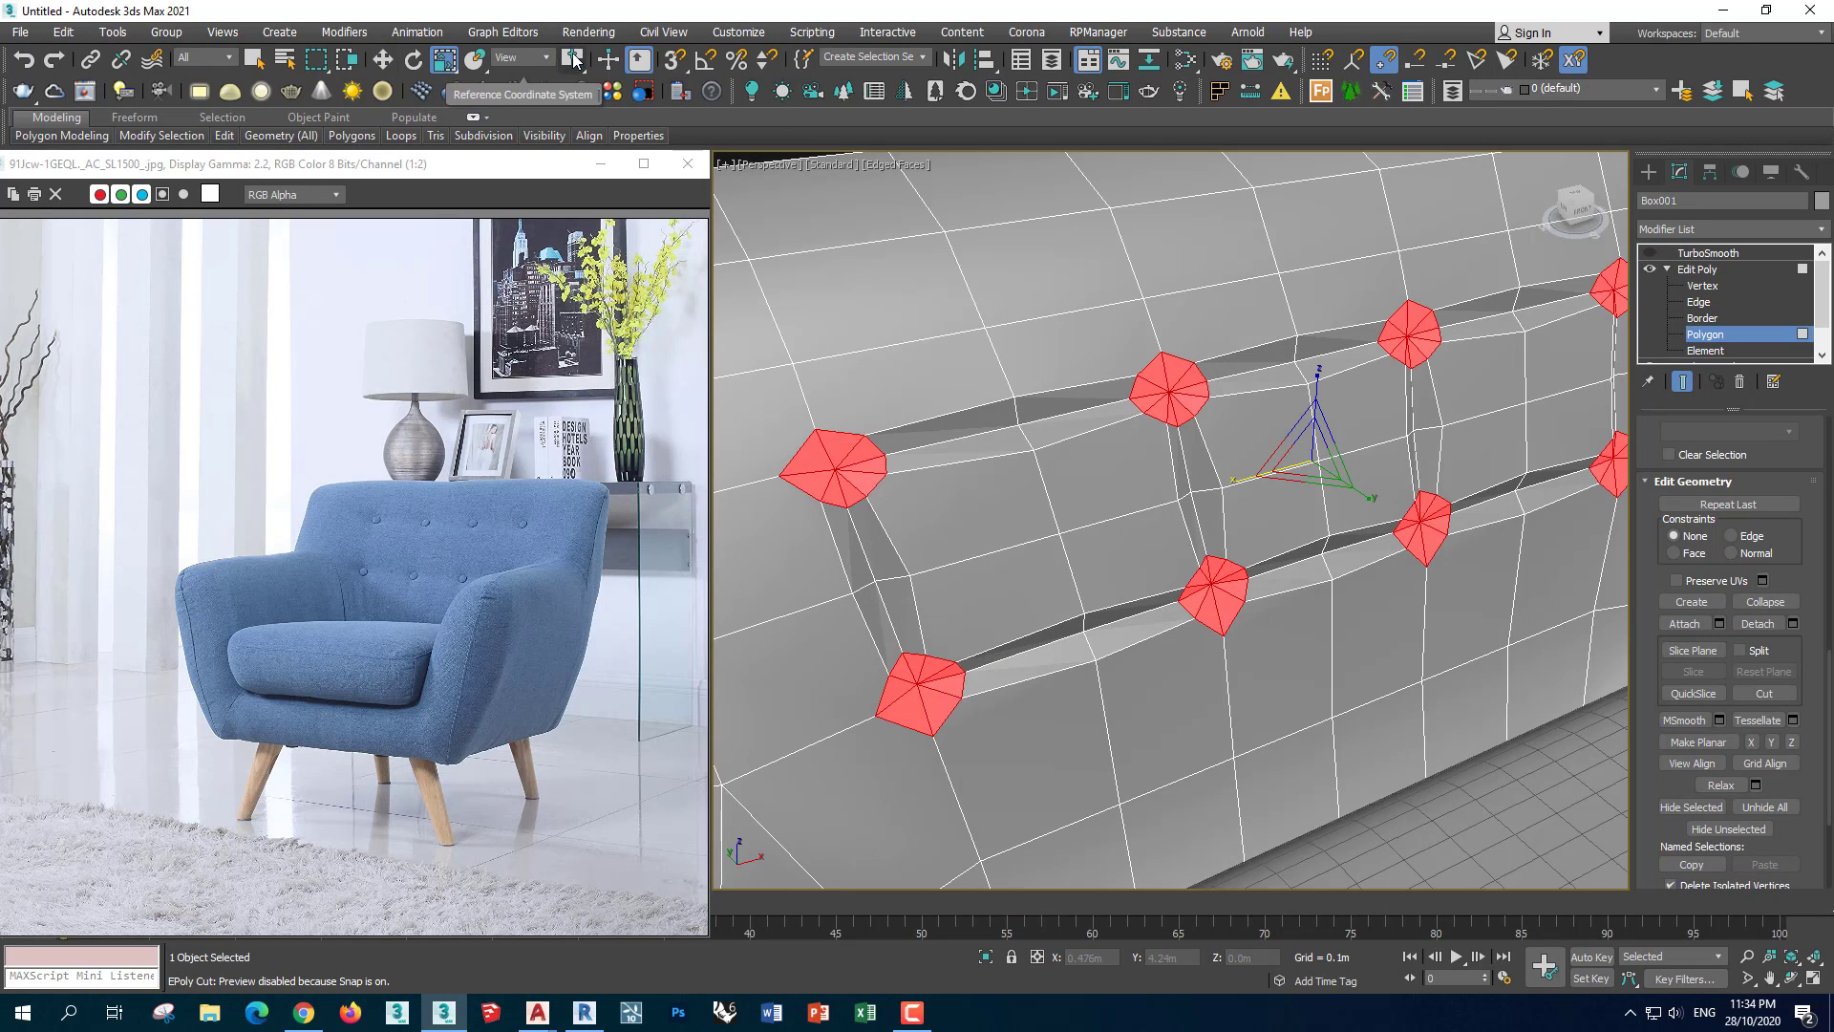
{"action": "left_click_drag", "start_coordinate": [573, 59], "coordinate": [574, 124]}
{"action": "left_click_drag", "start_coordinate": [915, 686], "coordinate": [922, 690]}
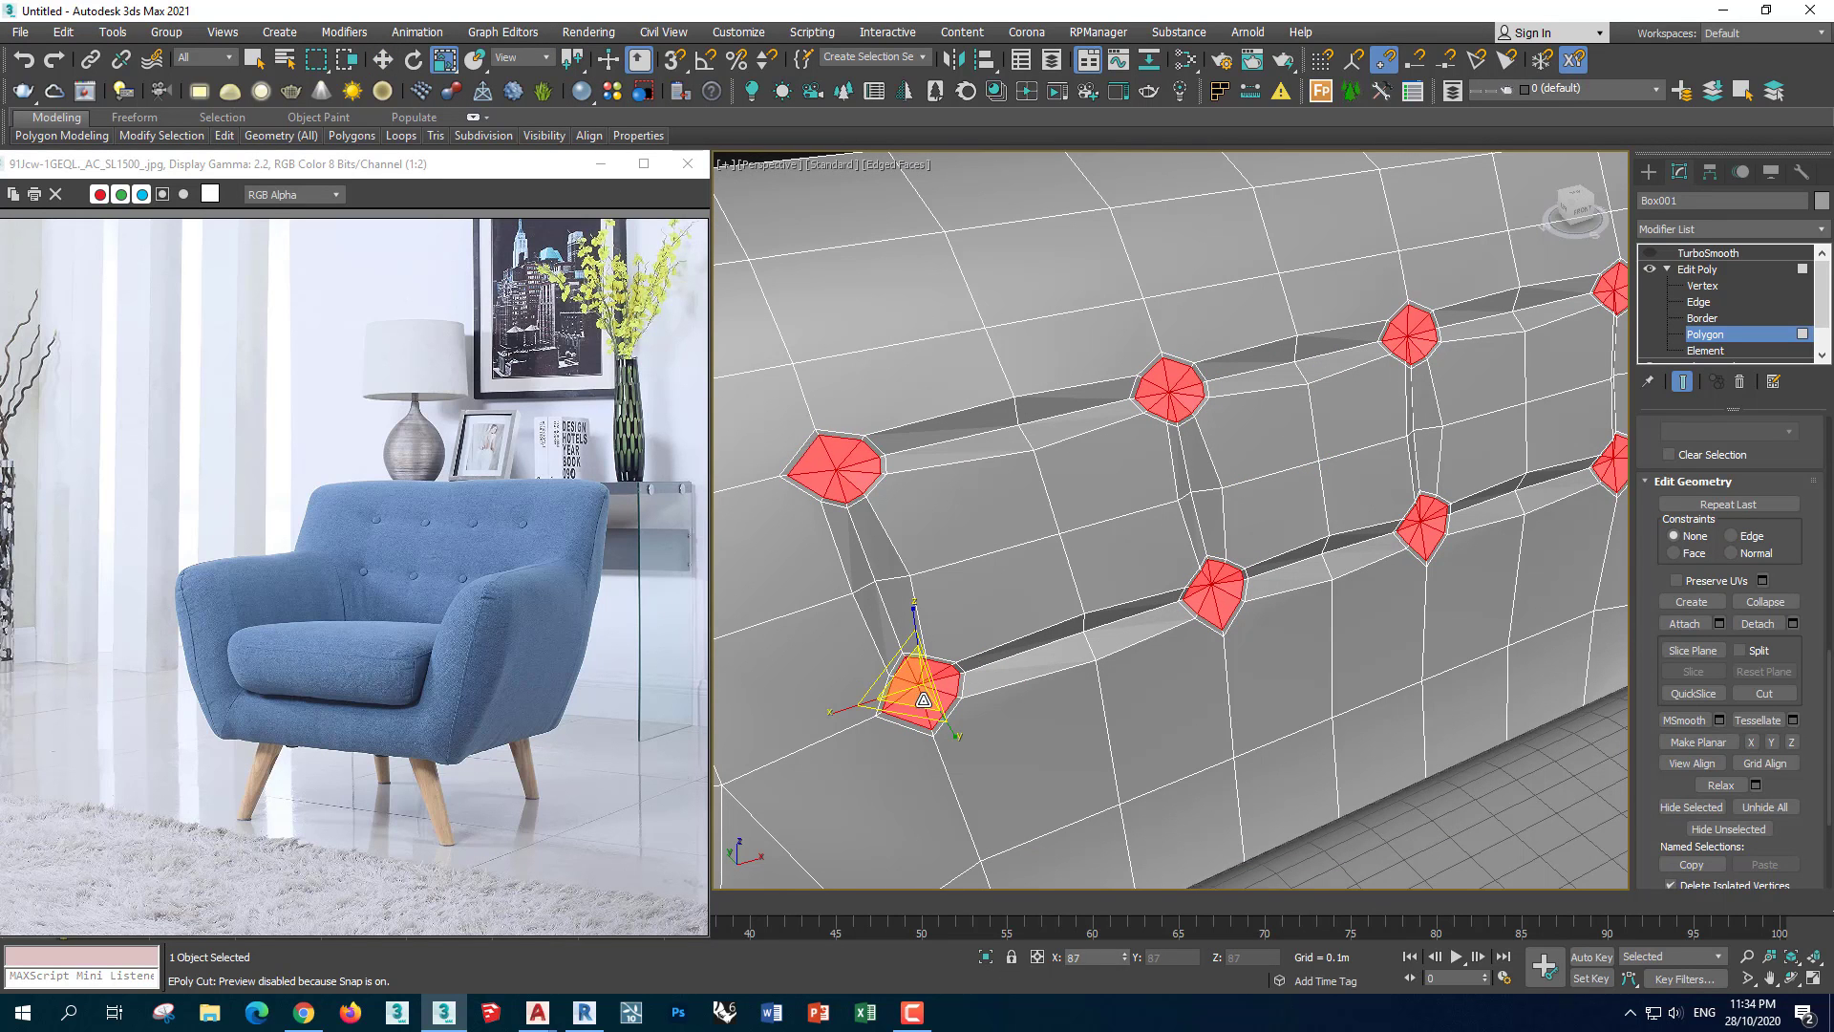
{"action": "scroll", "coordinate": [937, 704], "scroll_direction": "down", "scroll_amount": 3}
{"action": "key", "text": "w"}
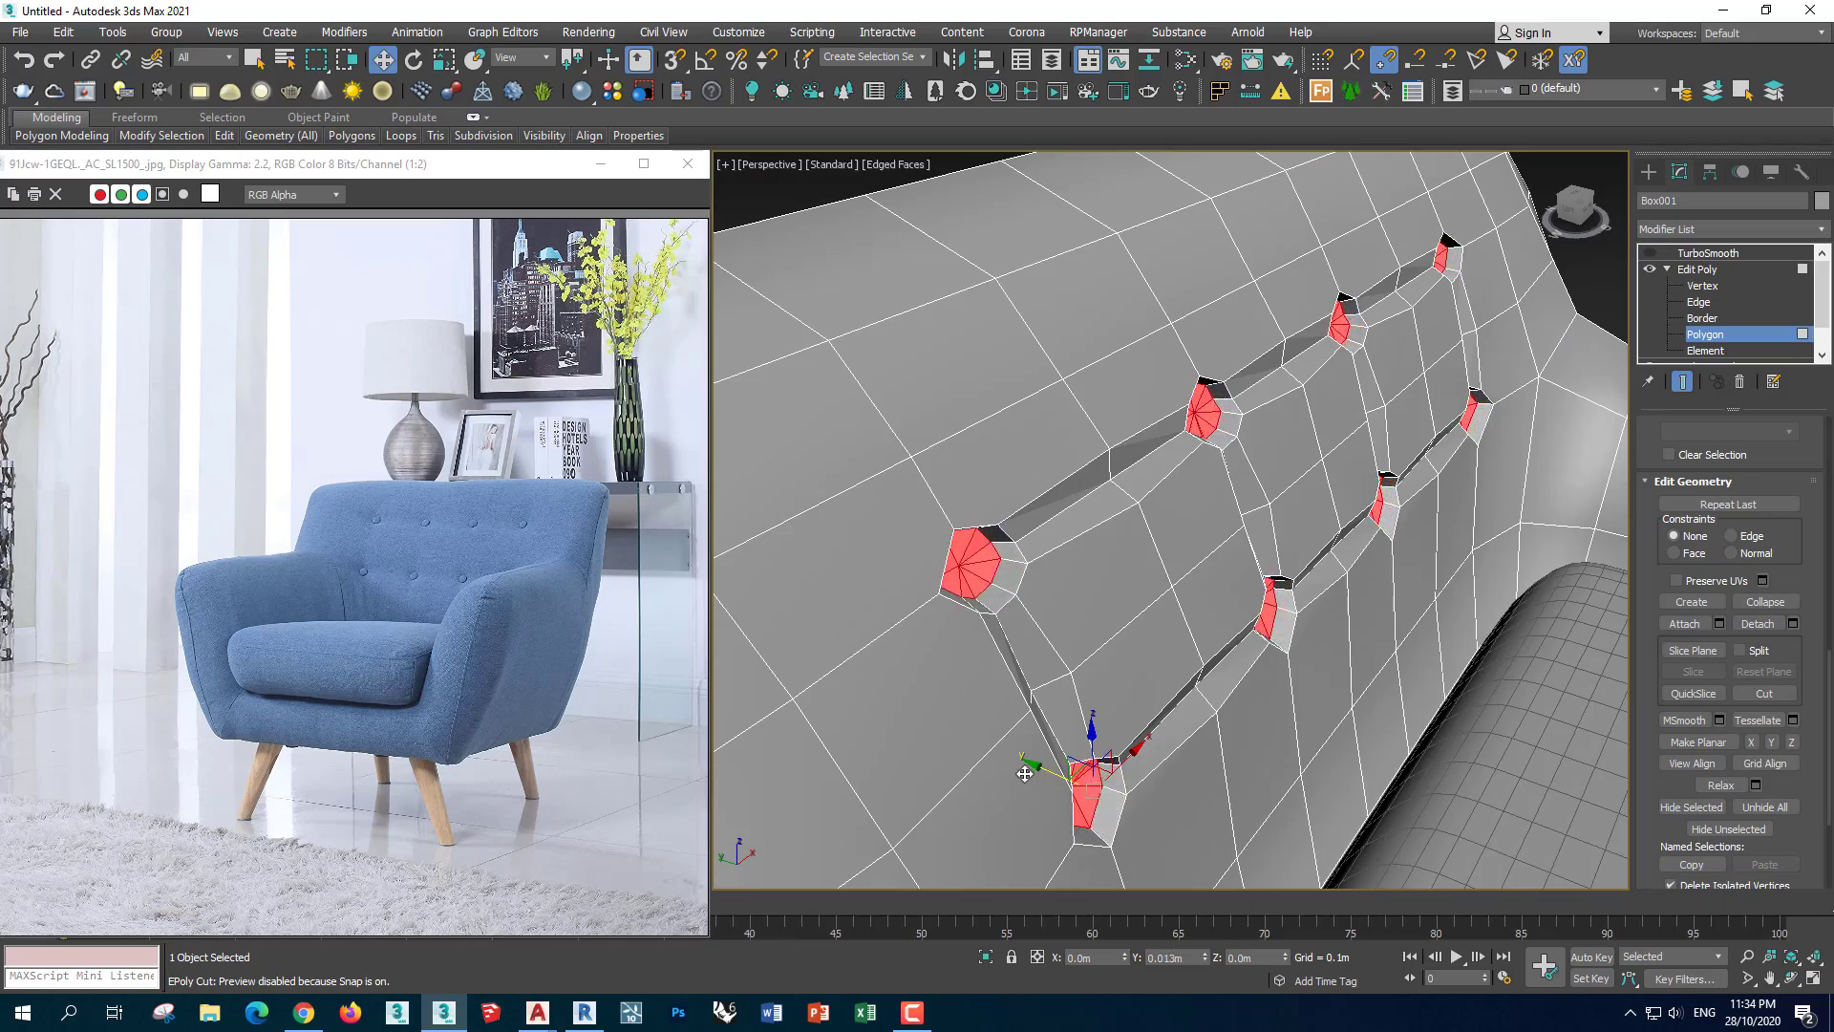
{"action": "mouse_move", "coordinate": [1037, 766]}
{"action": "middle_mouse_down", "text": "alt"}
{"action": "mouse_move", "coordinate": [1032, 672]}
{"action": "mouse_move", "coordinate": [1162, 463]}
{"action": "mouse_move", "coordinate": [1646, 721]}
{"action": "middle_mouse_up", "text": "alt"}
{"action": "key", "text": "ctrl+q"}
Detach a clone of the tuft polygons as Object002 and cap its open borders
{"action": "left_click", "coordinate": [1793, 623]}
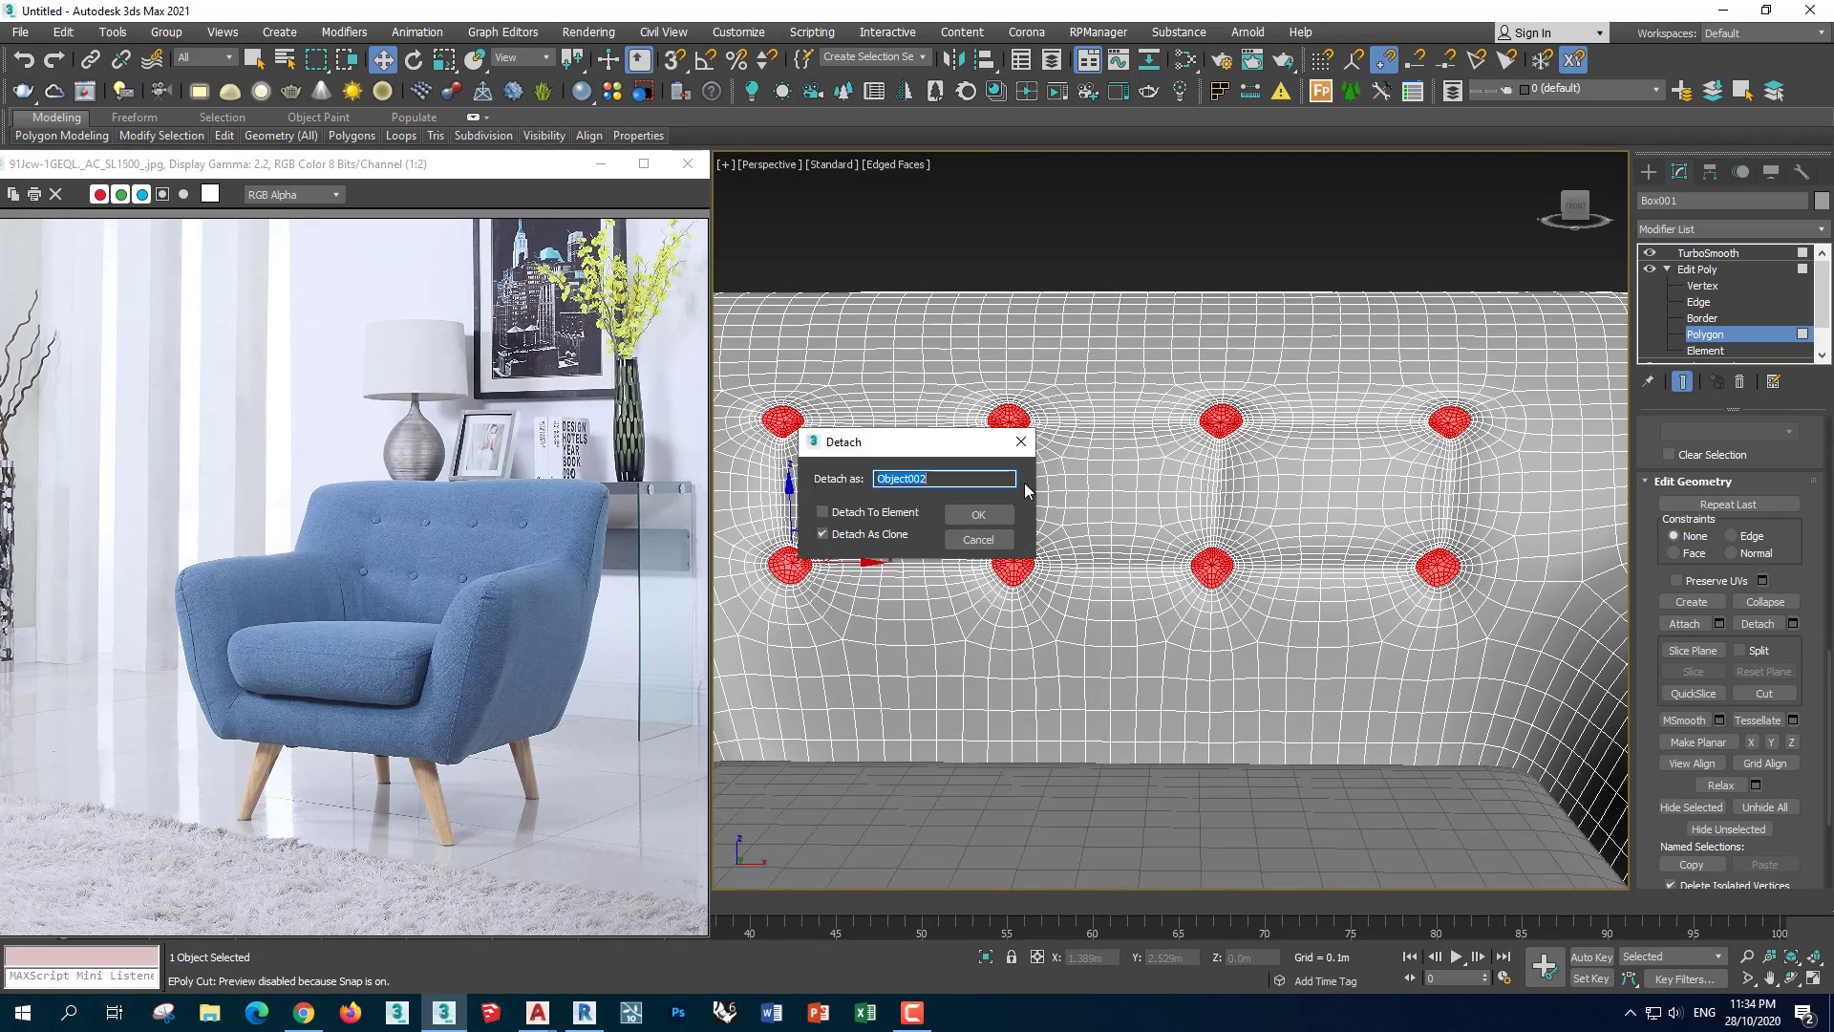
{"action": "left_click", "coordinate": [1029, 489]}
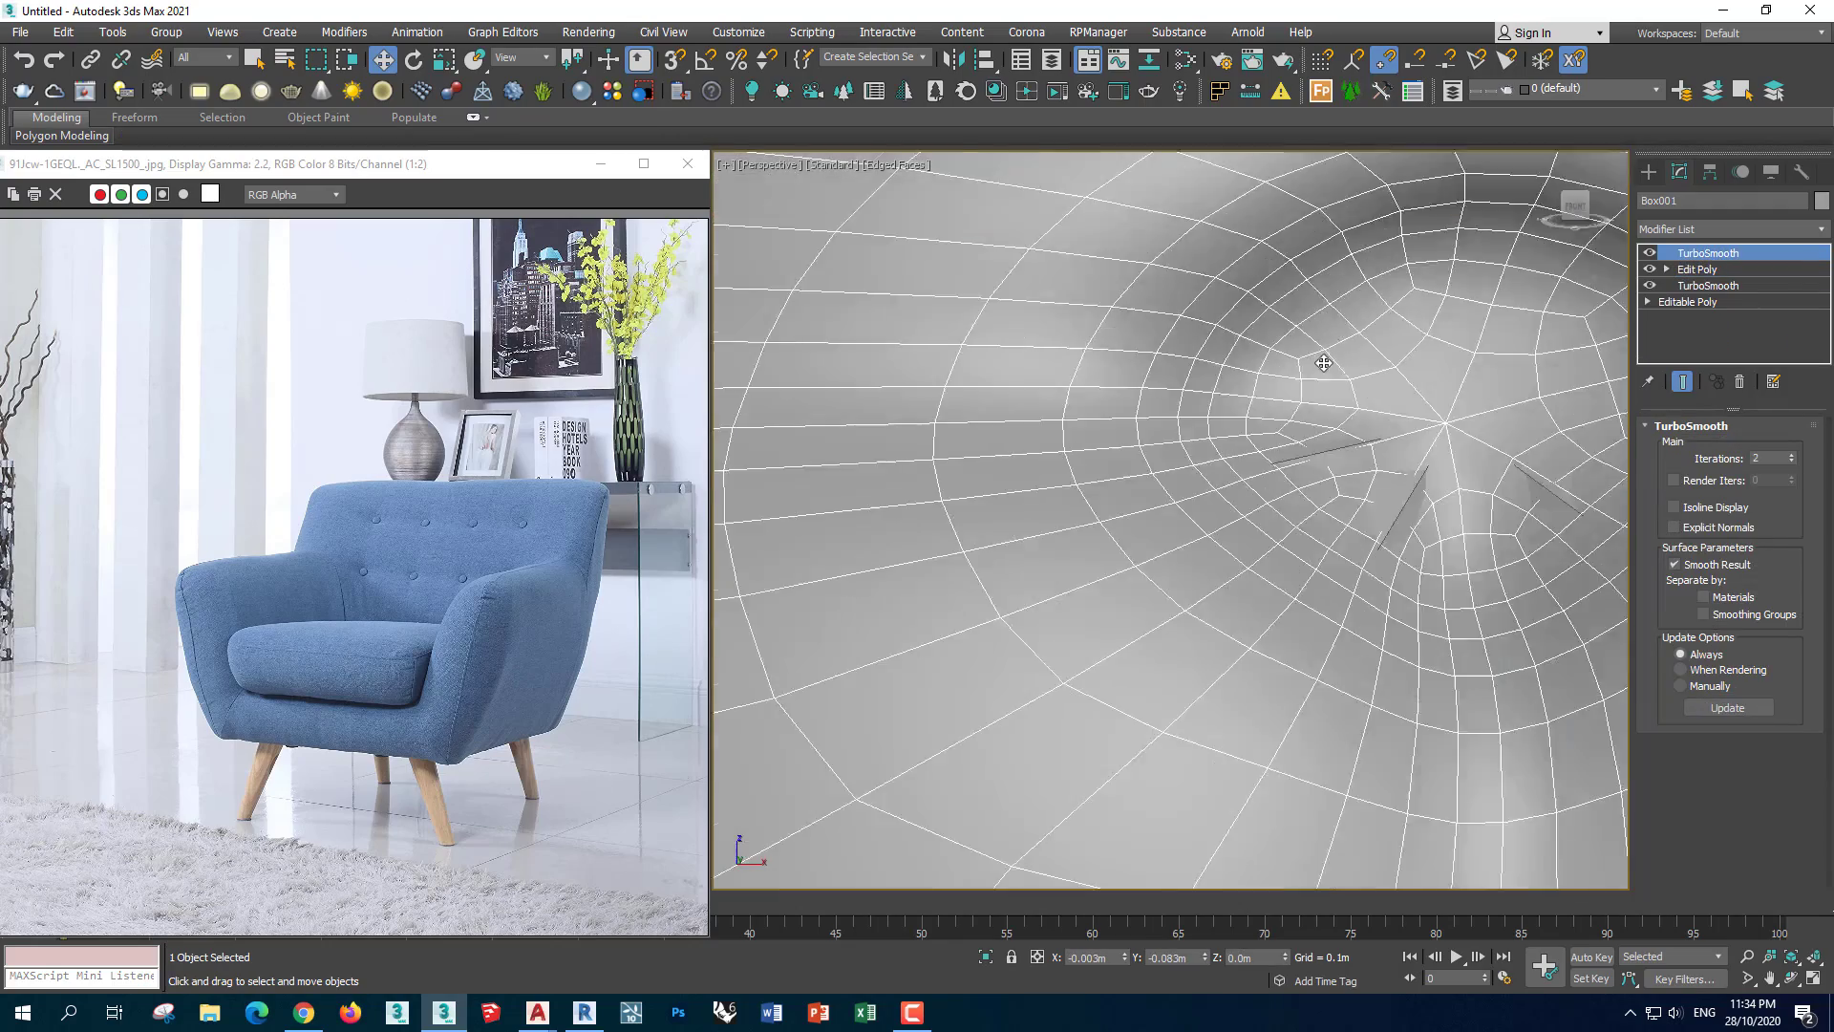
{"action": "left_click", "coordinate": [1728, 448]}
{"action": "left_click", "coordinate": [1728, 445]}
{"action": "scroll", "coordinate": [1339, 513], "scroll_direction": "down", "scroll_amount": 3}
{"action": "key", "text": "F3"}
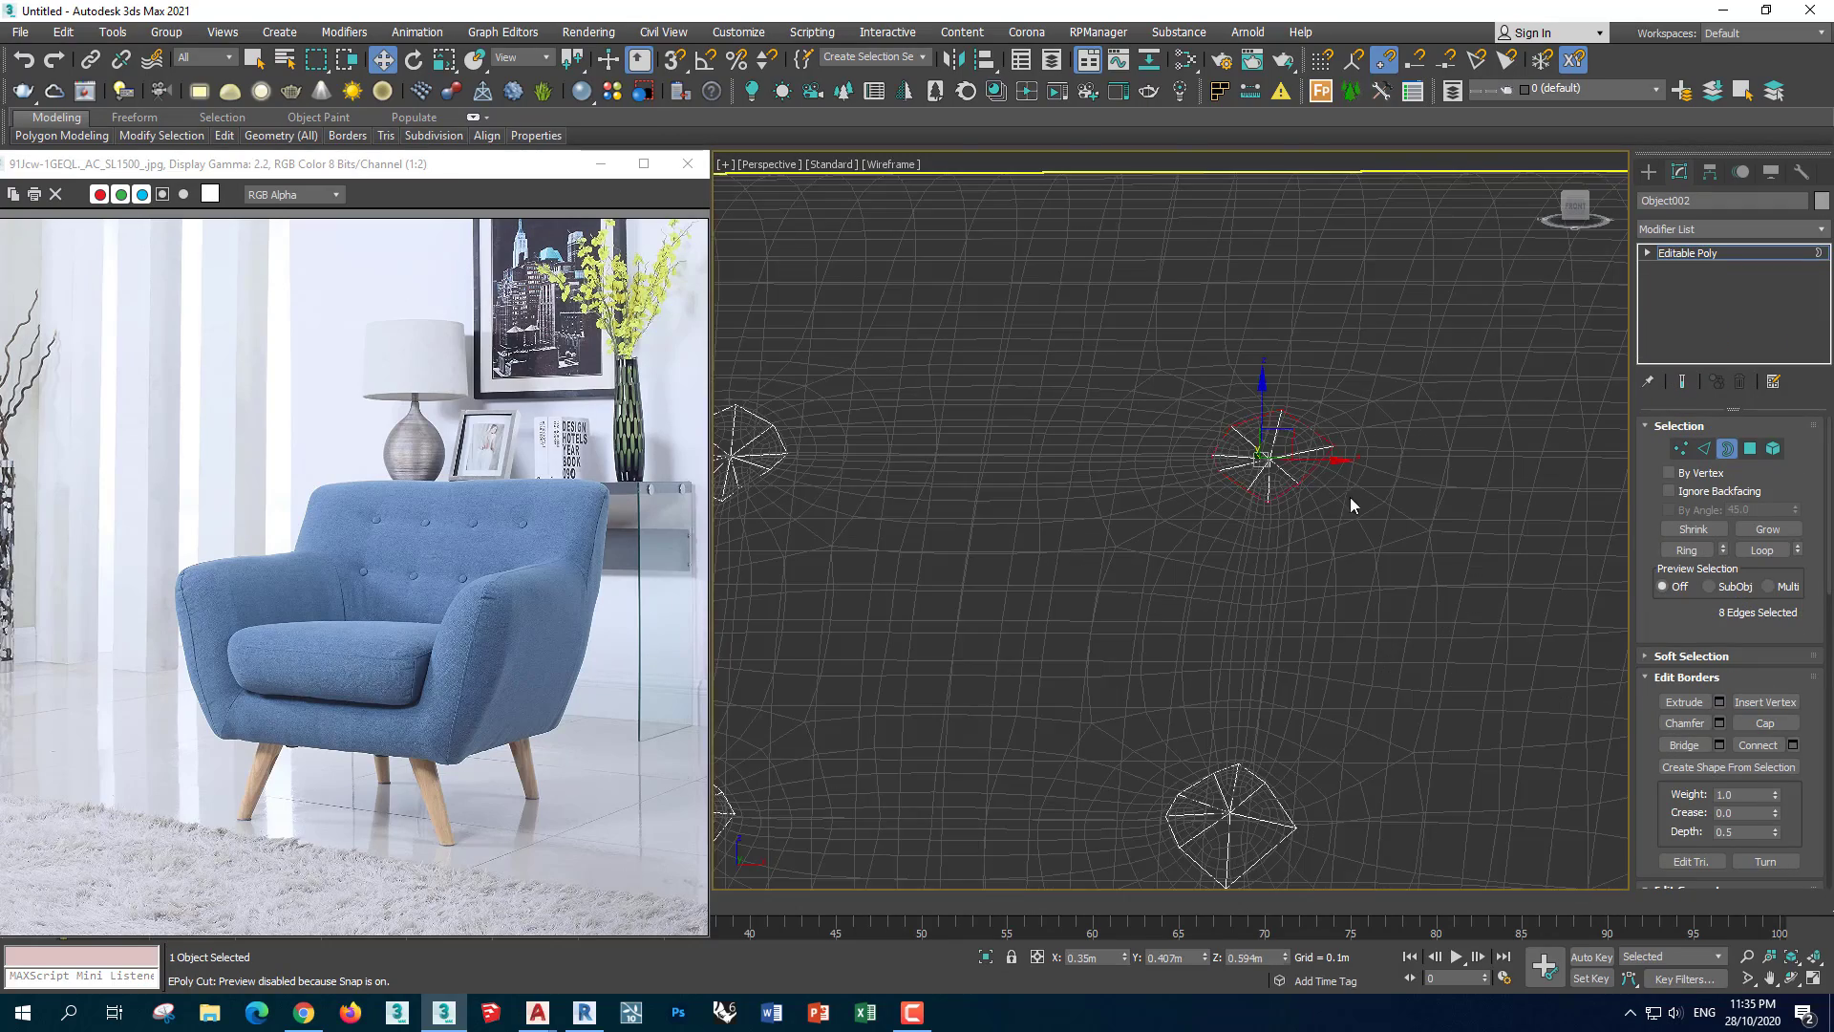
{"action": "scroll", "coordinate": [1350, 497], "scroll_direction": "down", "scroll_amount": 5}
{"action": "left_click", "coordinate": [1764, 726]}
Inspect Object002's capped polygons and return to its top object level
{"action": "key", "text": "F3"}
{"action": "scroll", "coordinate": [1354, 629], "scroll_direction": "up", "scroll_amount": 5}
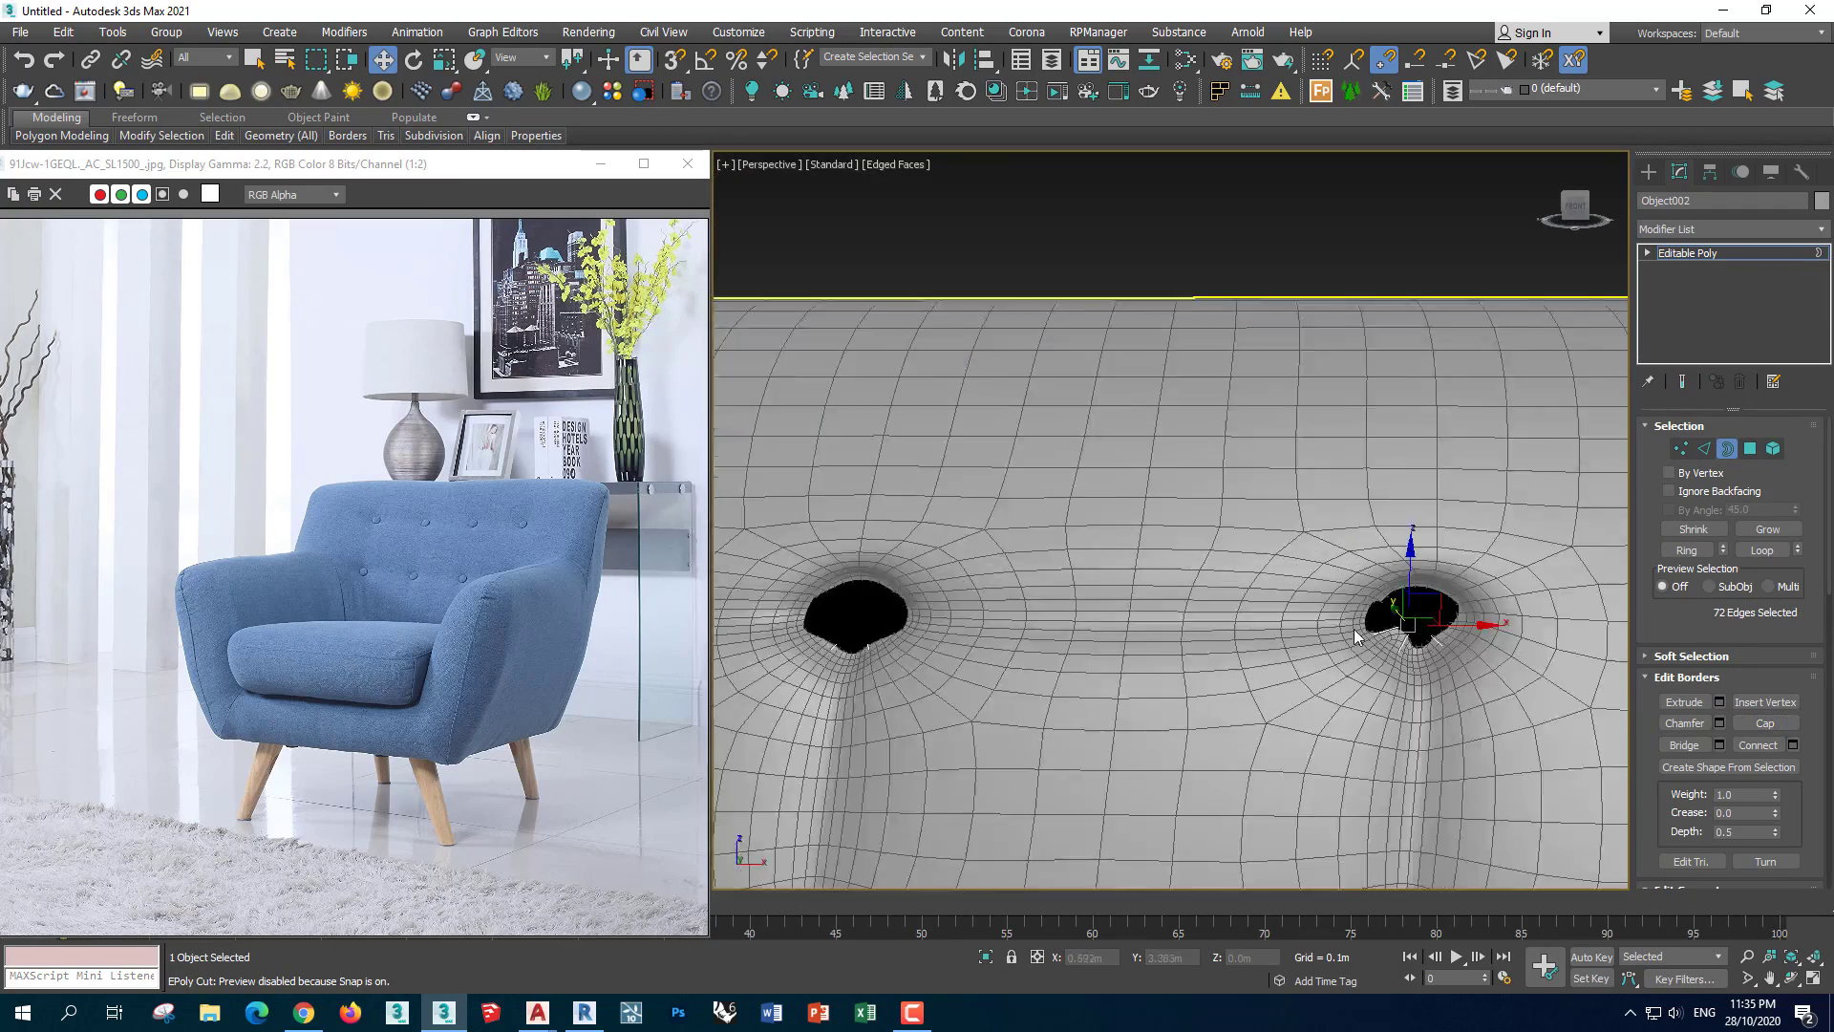
{"action": "scroll", "coordinate": [1355, 629], "scroll_direction": "up", "scroll_amount": 3}
{"action": "left_click", "coordinate": [1750, 448], "text": "ctrl"}
{"action": "scroll", "coordinate": [1354, 672], "scroll_direction": "down", "scroll_amount": 5}
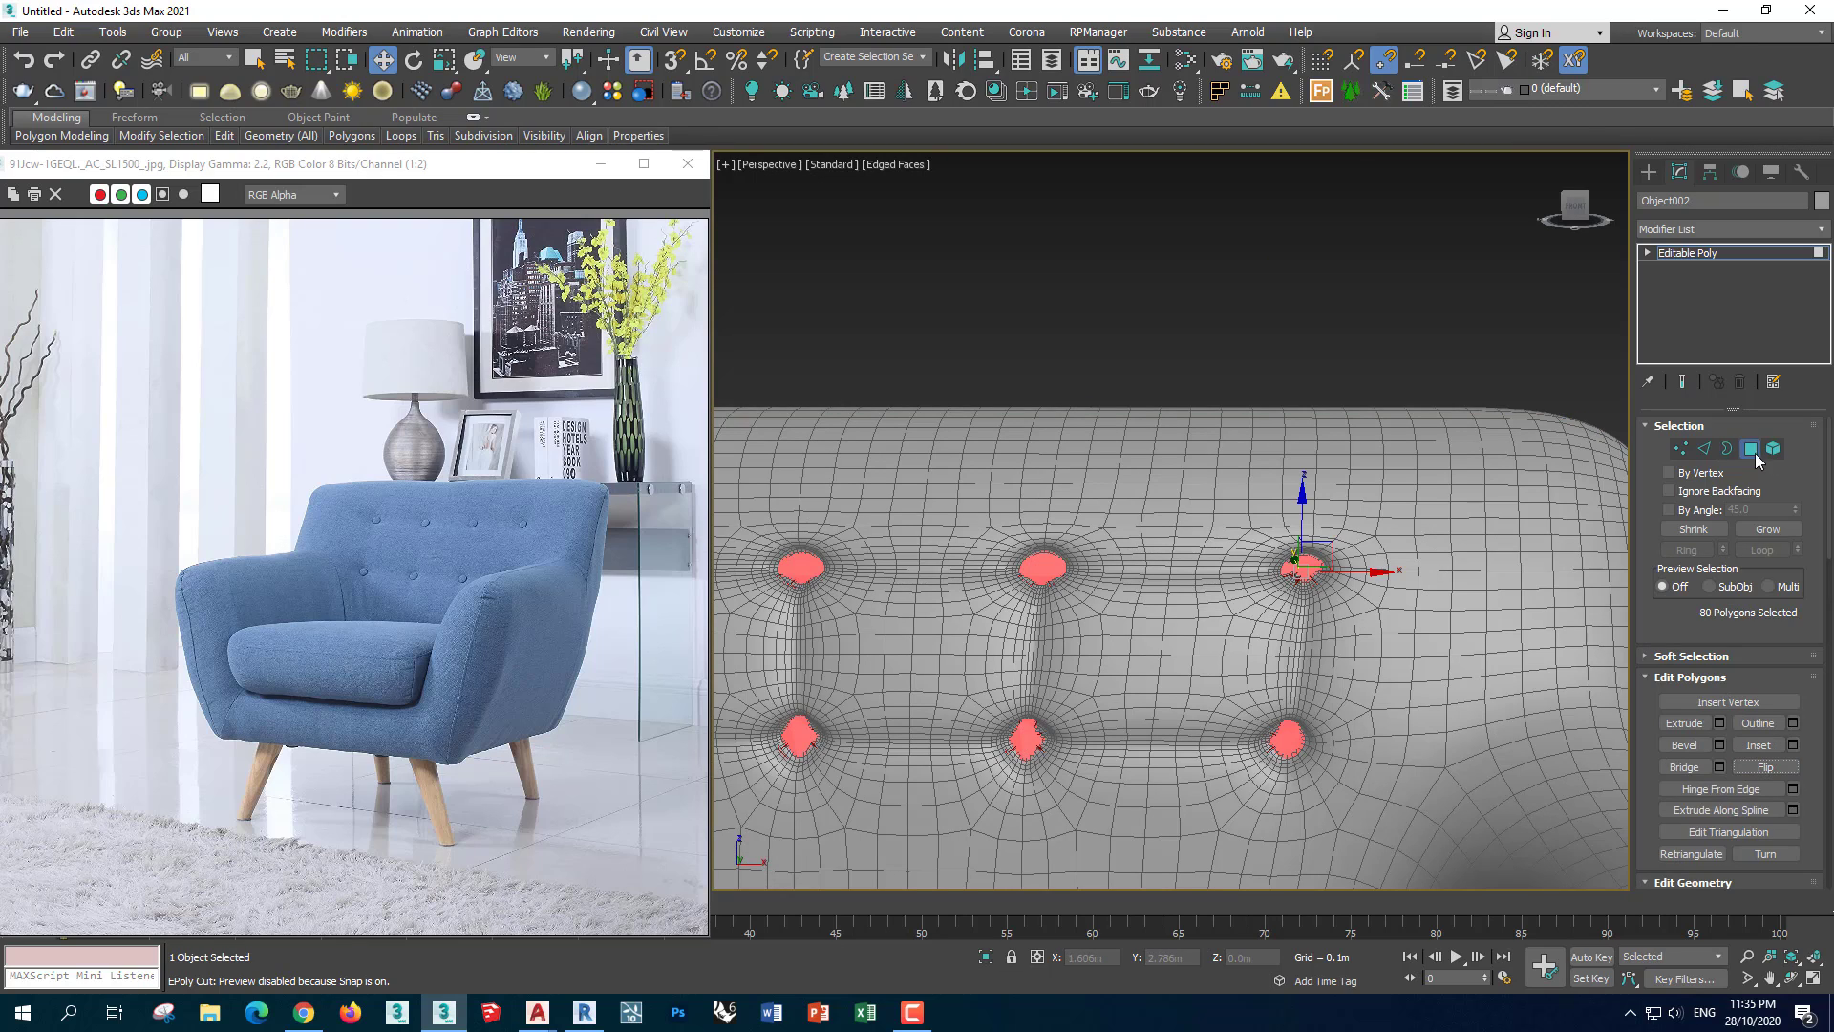
{"action": "left_click", "coordinate": [1752, 451]}
{"action": "scroll", "coordinate": [1399, 590], "scroll_direction": "up", "scroll_amount": 5}
{"action": "key", "text": "F3"}
Paste the chair's TurboSmooth modifier onto Object002 and isolate it in the viewport
{"action": "right_click", "coordinate": [1700, 252]}
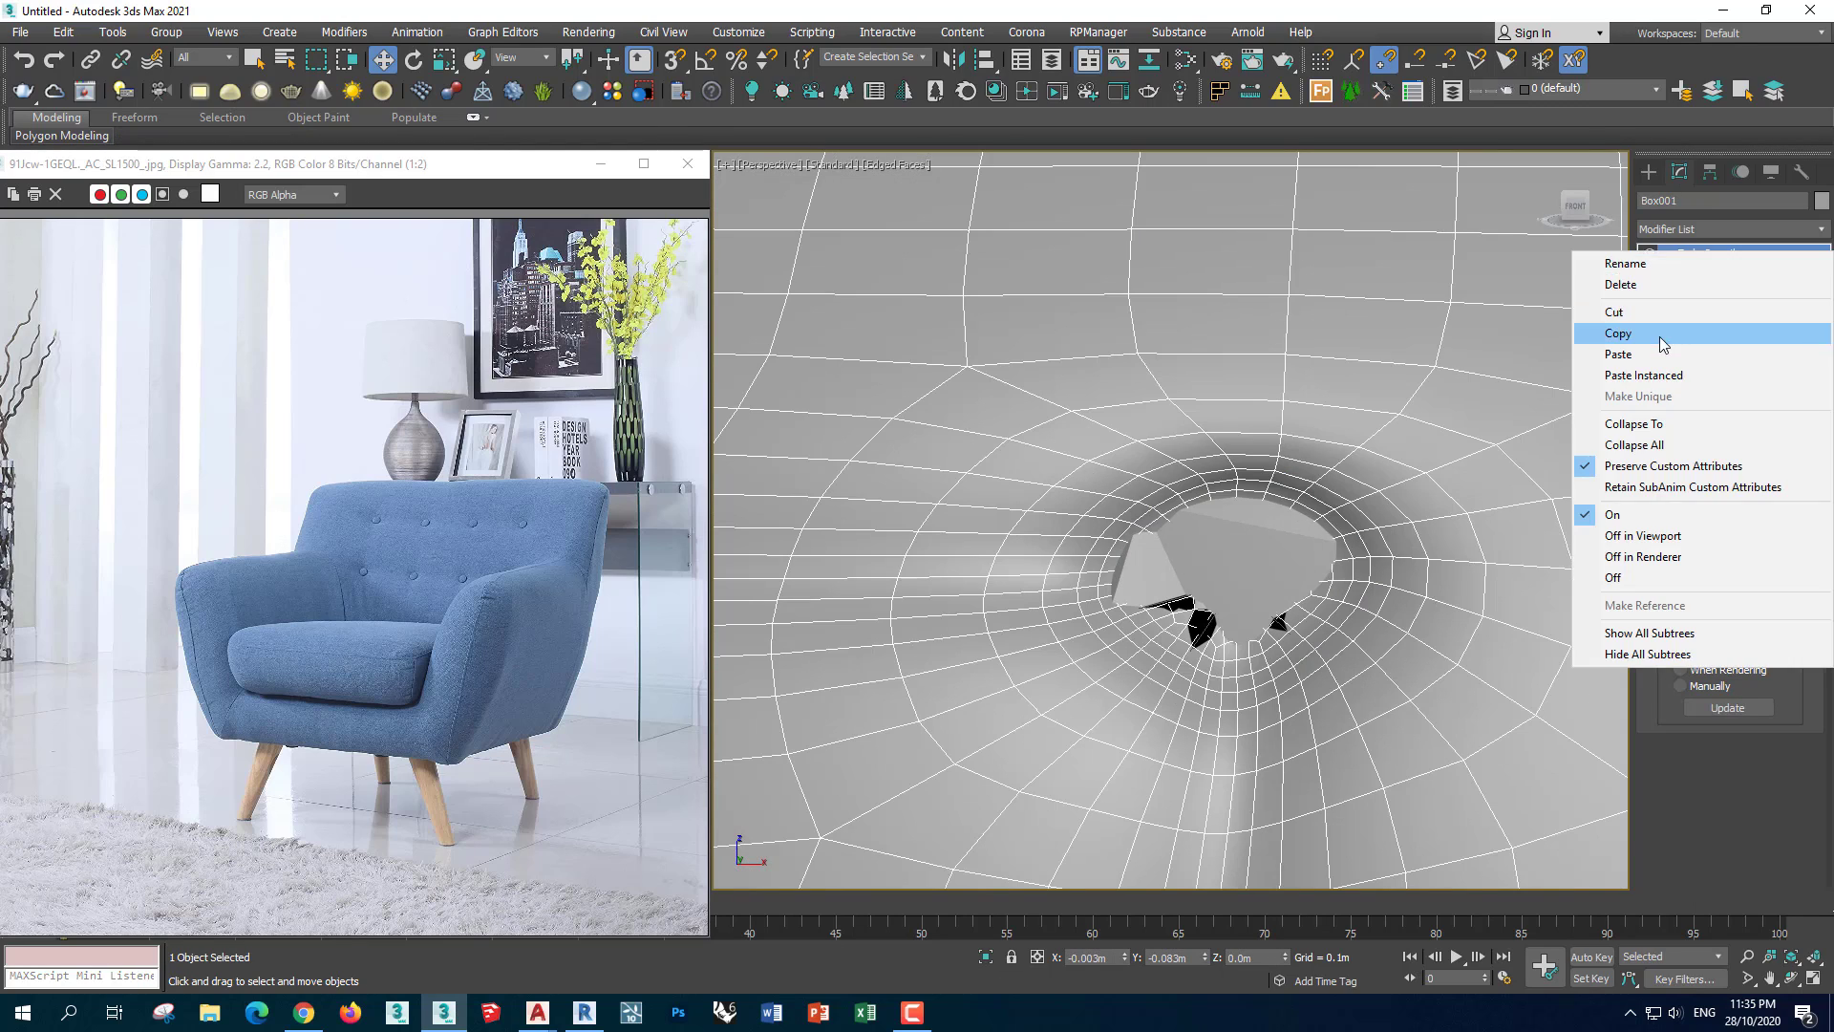
{"action": "key", "text": "Escape"}
{"action": "key", "text": "ctrl+t"}
{"action": "scroll", "coordinate": [1267, 524], "scroll_direction": "down", "scroll_amount": 5}
{"action": "scroll", "coordinate": [1266, 524], "scroll_direction": "up", "scroll_amount": 5}
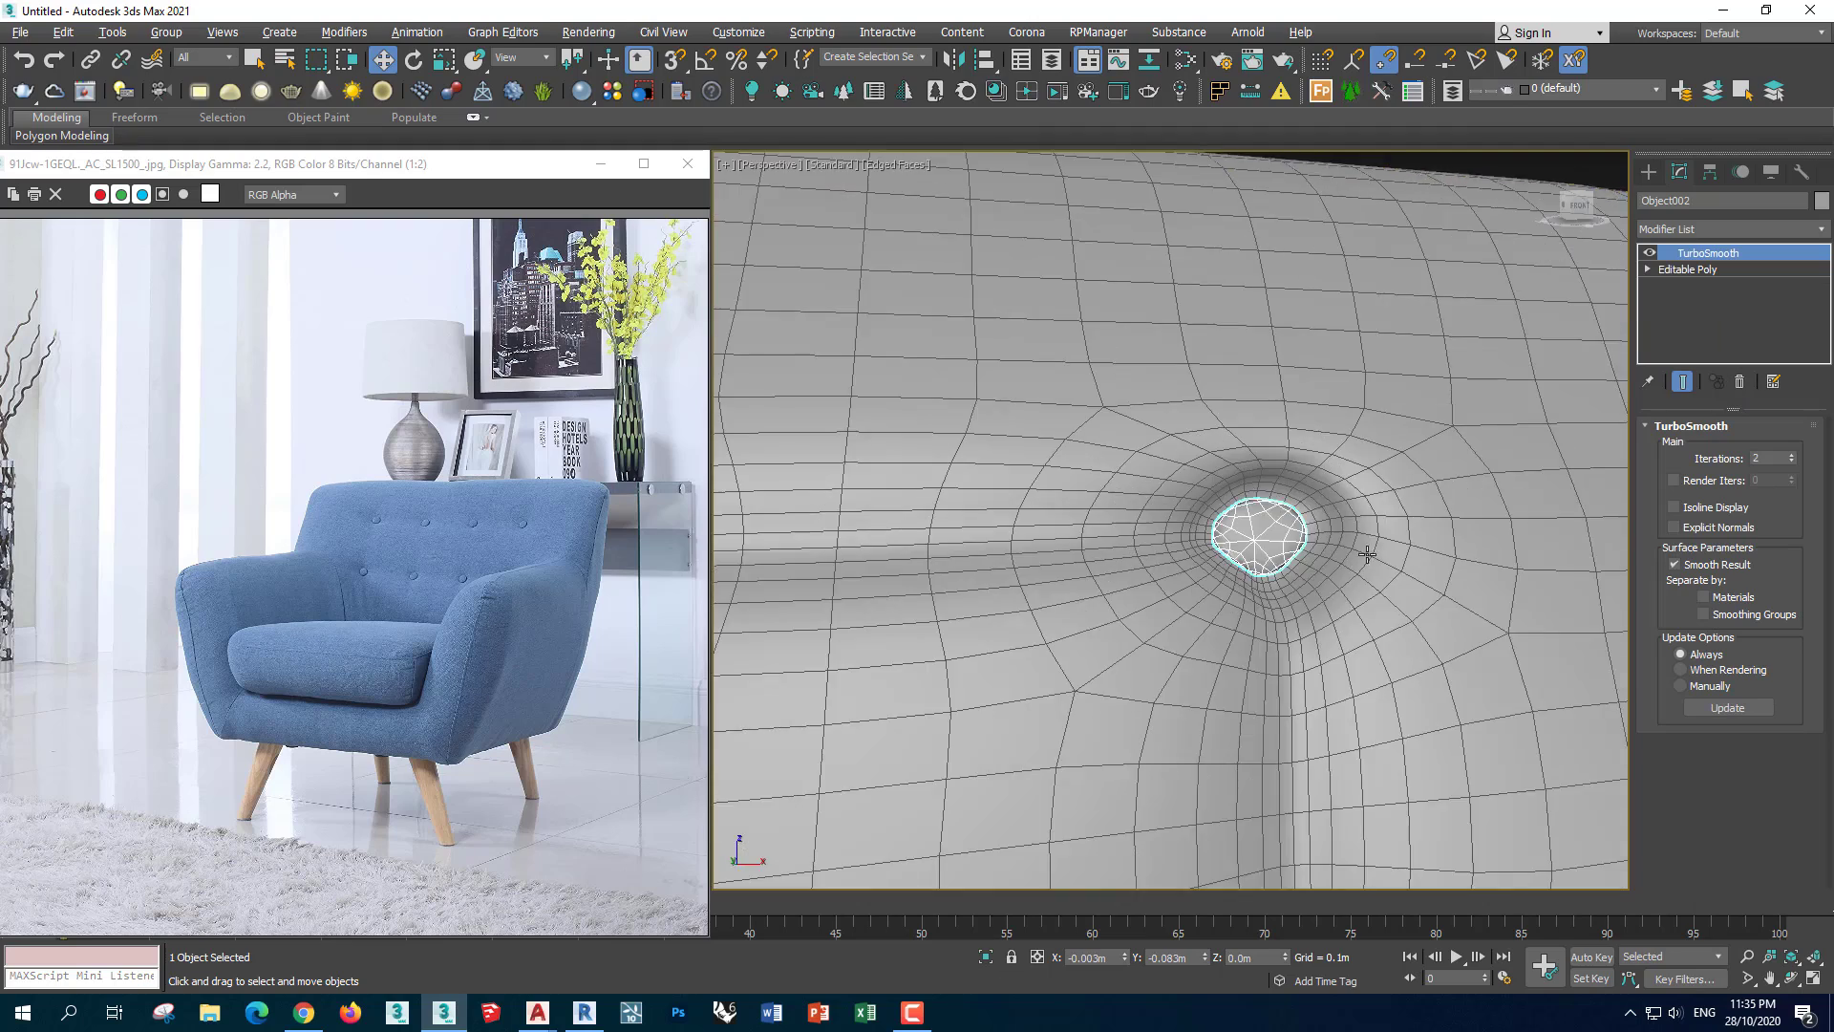
{"action": "key", "text": "alt+q"}
Temporarily disable TurboSmooth to inspect Object002's vertices, then re-enable it
{"action": "left_click", "coordinate": [1650, 253]}
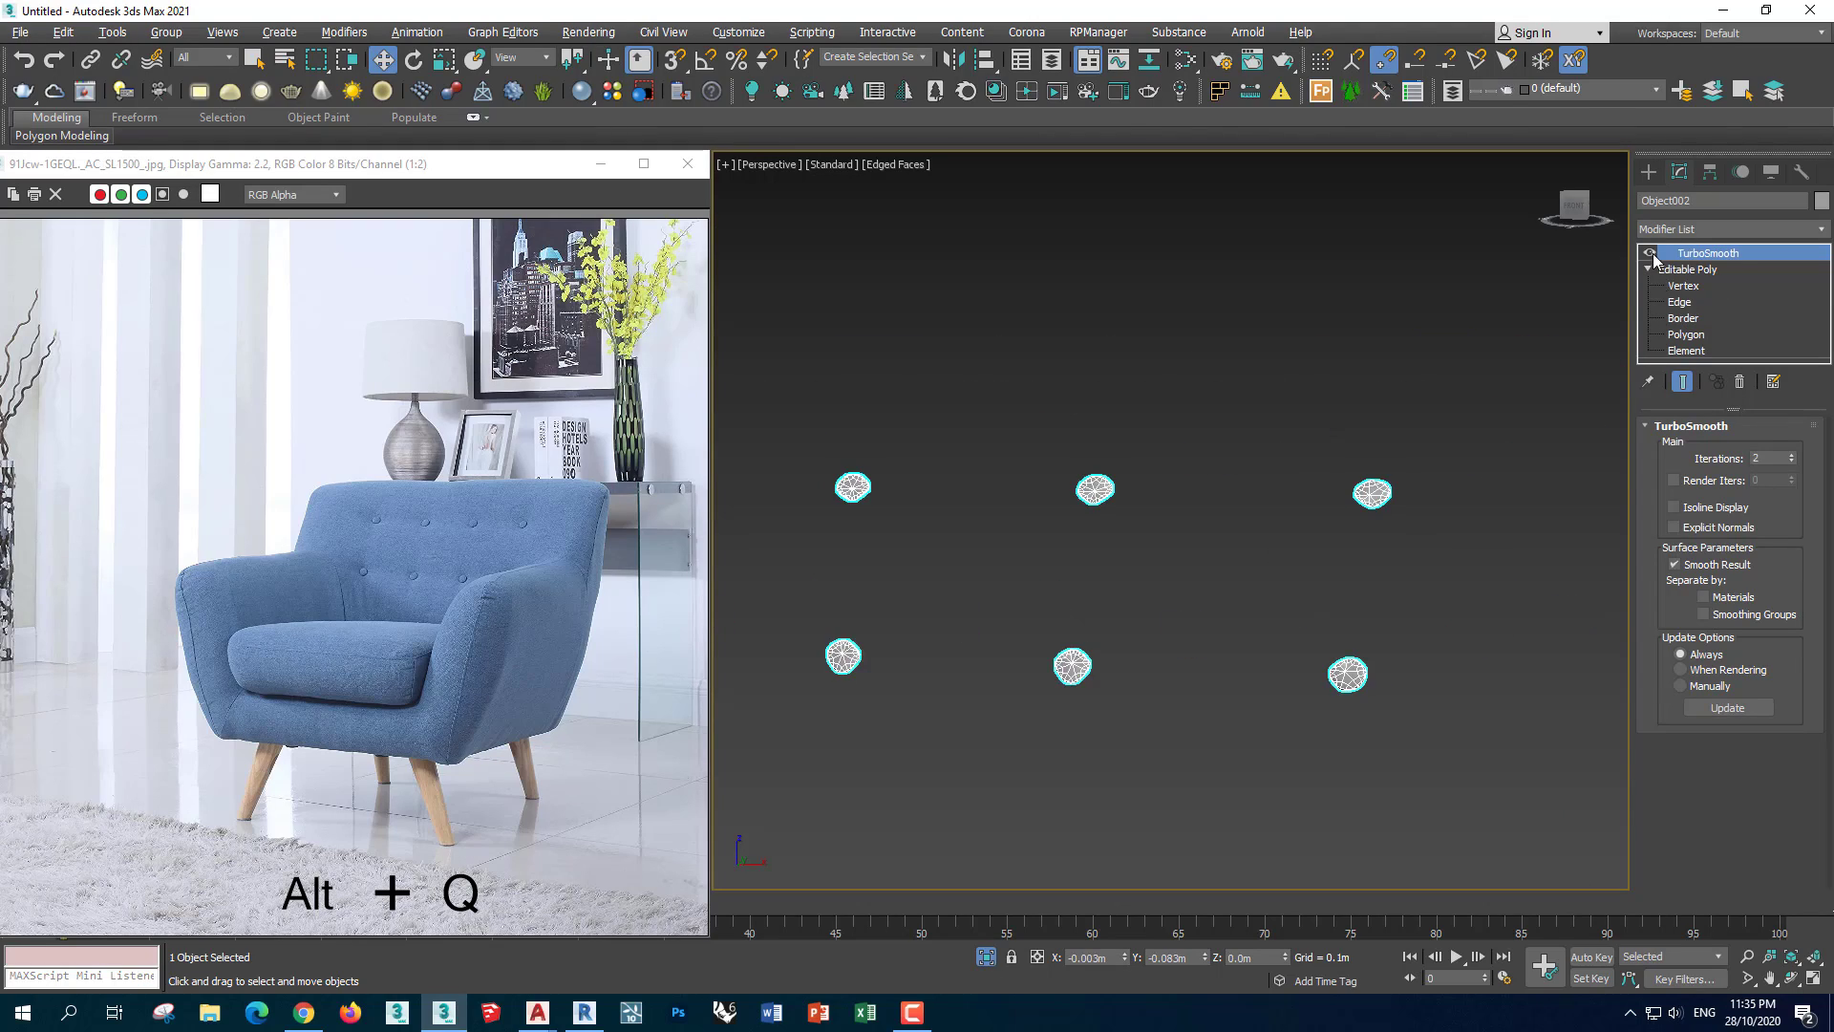
{"action": "left_click", "coordinate": [1683, 285]}
{"action": "scroll", "coordinate": [1286, 600], "scroll_direction": "down", "scroll_amount": 5}
{"action": "scroll", "coordinate": [1286, 600], "scroll_direction": "up", "scroll_amount": 5}
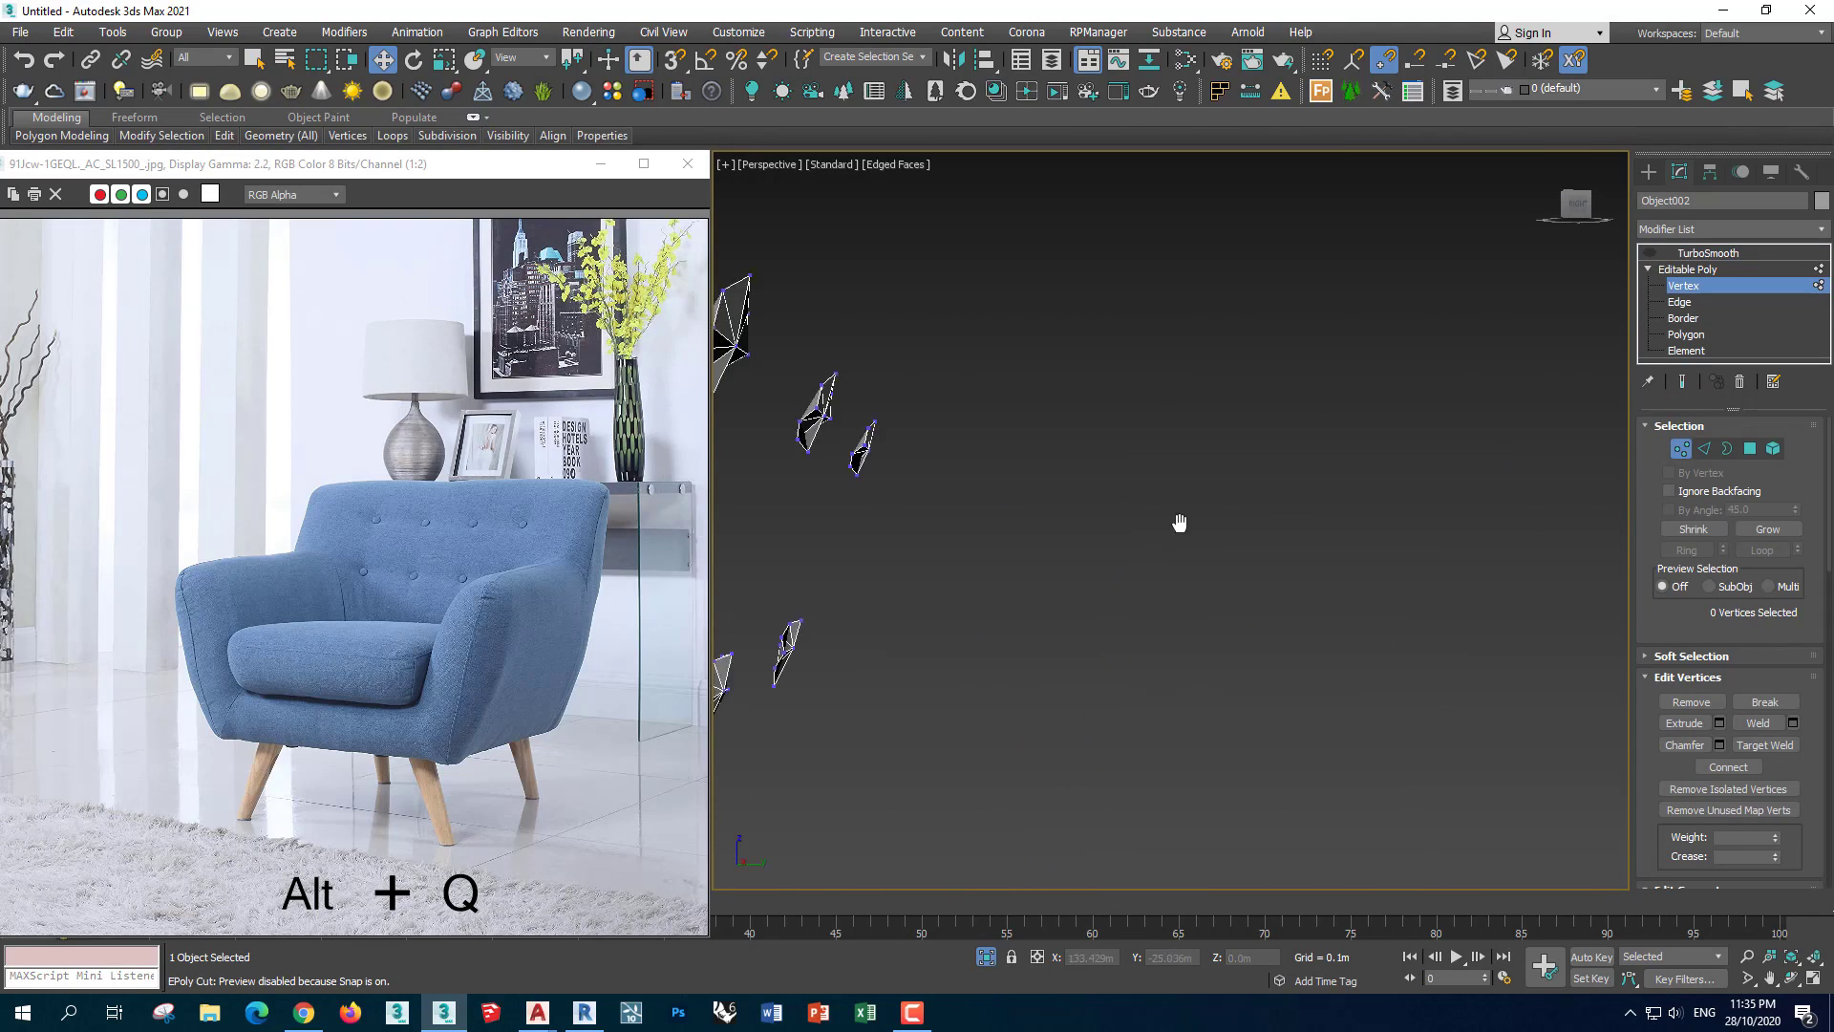
{"action": "middle_click_drag", "start_coordinate": [1286, 600], "coordinate": [1323, 602], "text": "alt"}
{"action": "scroll", "coordinate": [1335, 606], "scroll_direction": "down", "scroll_amount": 3}
{"action": "key", "text": "ctrl+a"}
{"action": "scroll", "coordinate": [1346, 588], "scroll_direction": "up", "scroll_amount": 3}
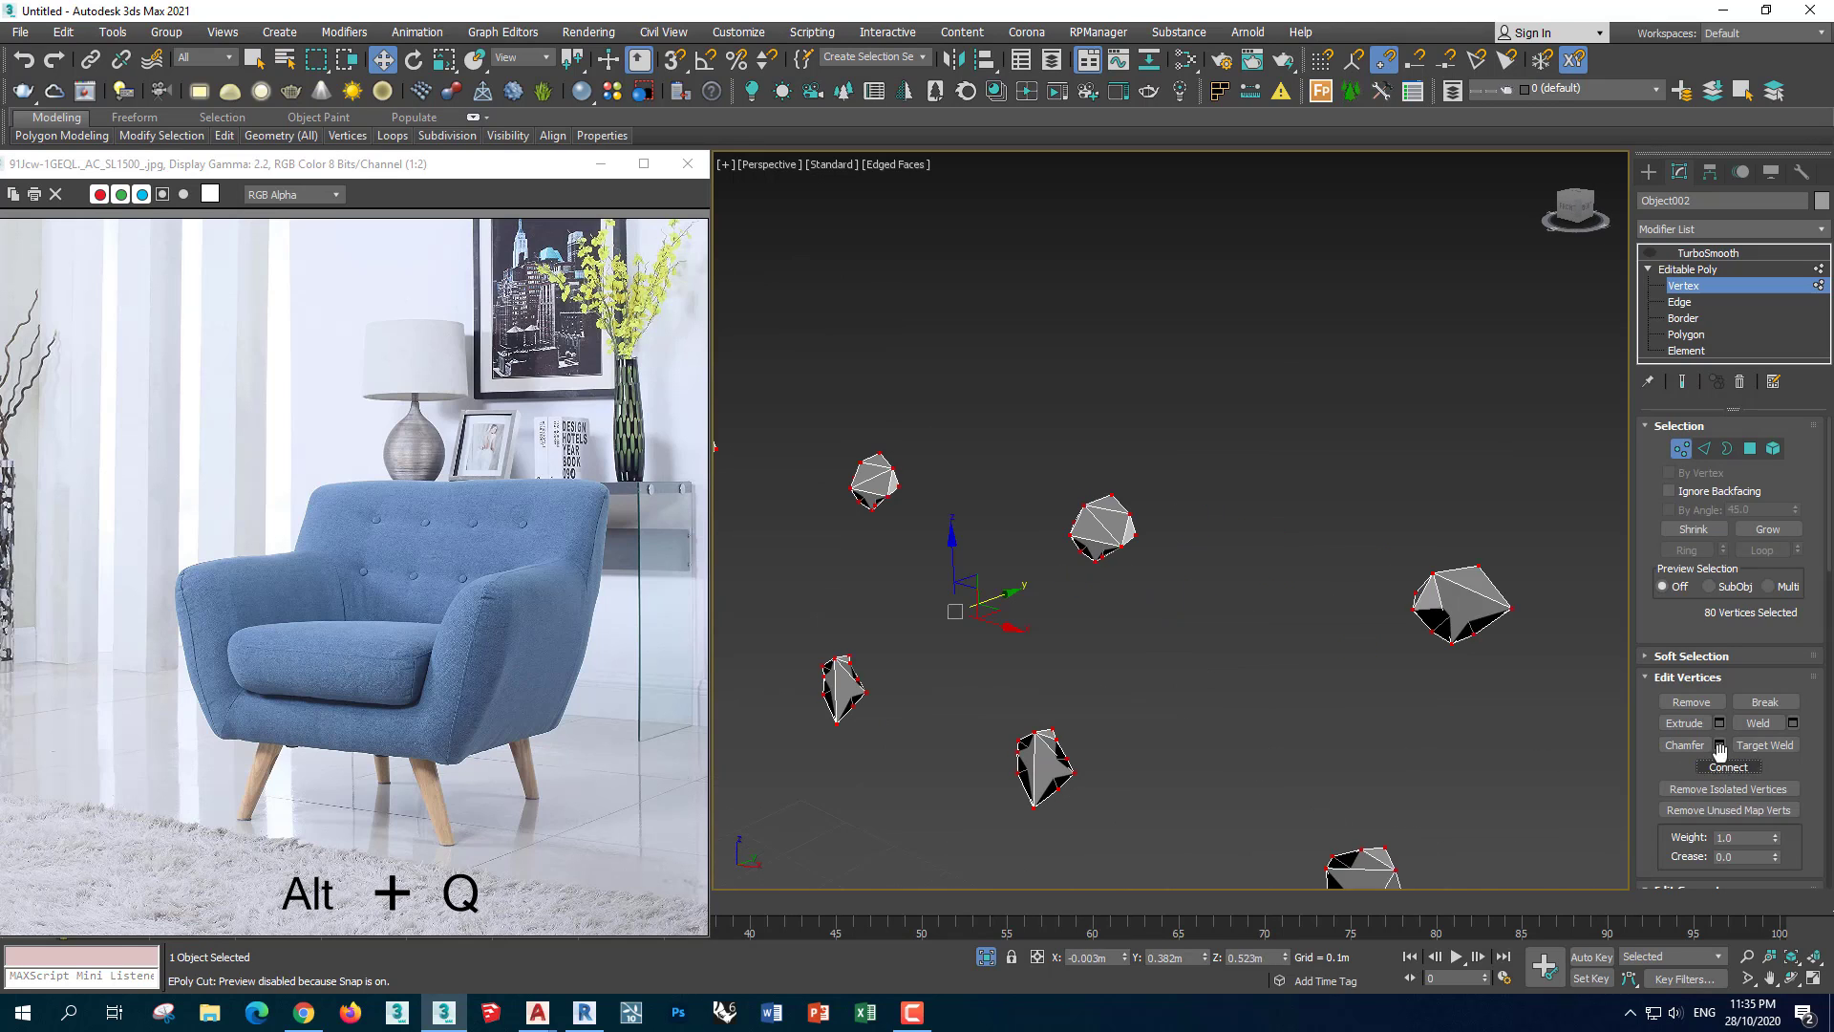
{"action": "left_click", "coordinate": [1441, 699]}
{"action": "left_click", "coordinate": [1650, 252]}
Switch to wireframe and clear the tuft vertex selection to prepare for cutting
{"action": "scroll", "coordinate": [1272, 607], "scroll_direction": "down", "scroll_amount": 3}
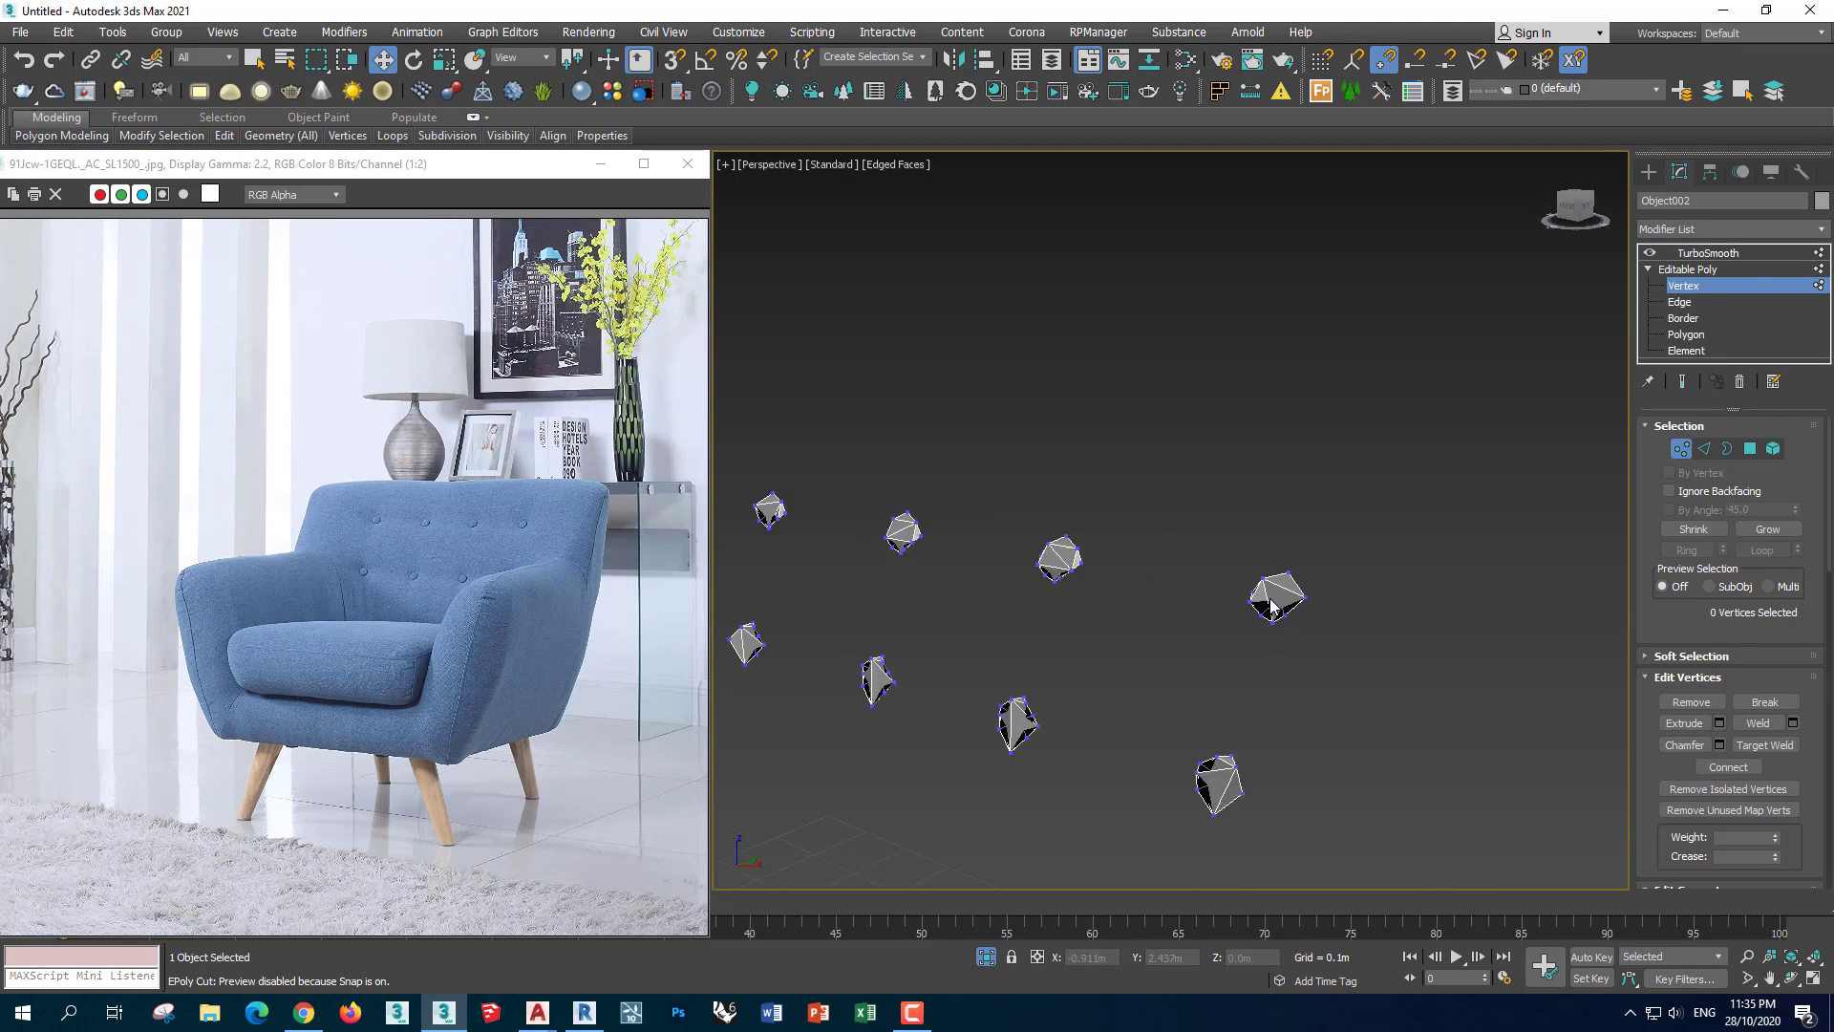
{"action": "scroll", "coordinate": [1273, 606], "scroll_direction": "up", "scroll_amount": 3}
{"action": "key", "text": "ctrl+a"}
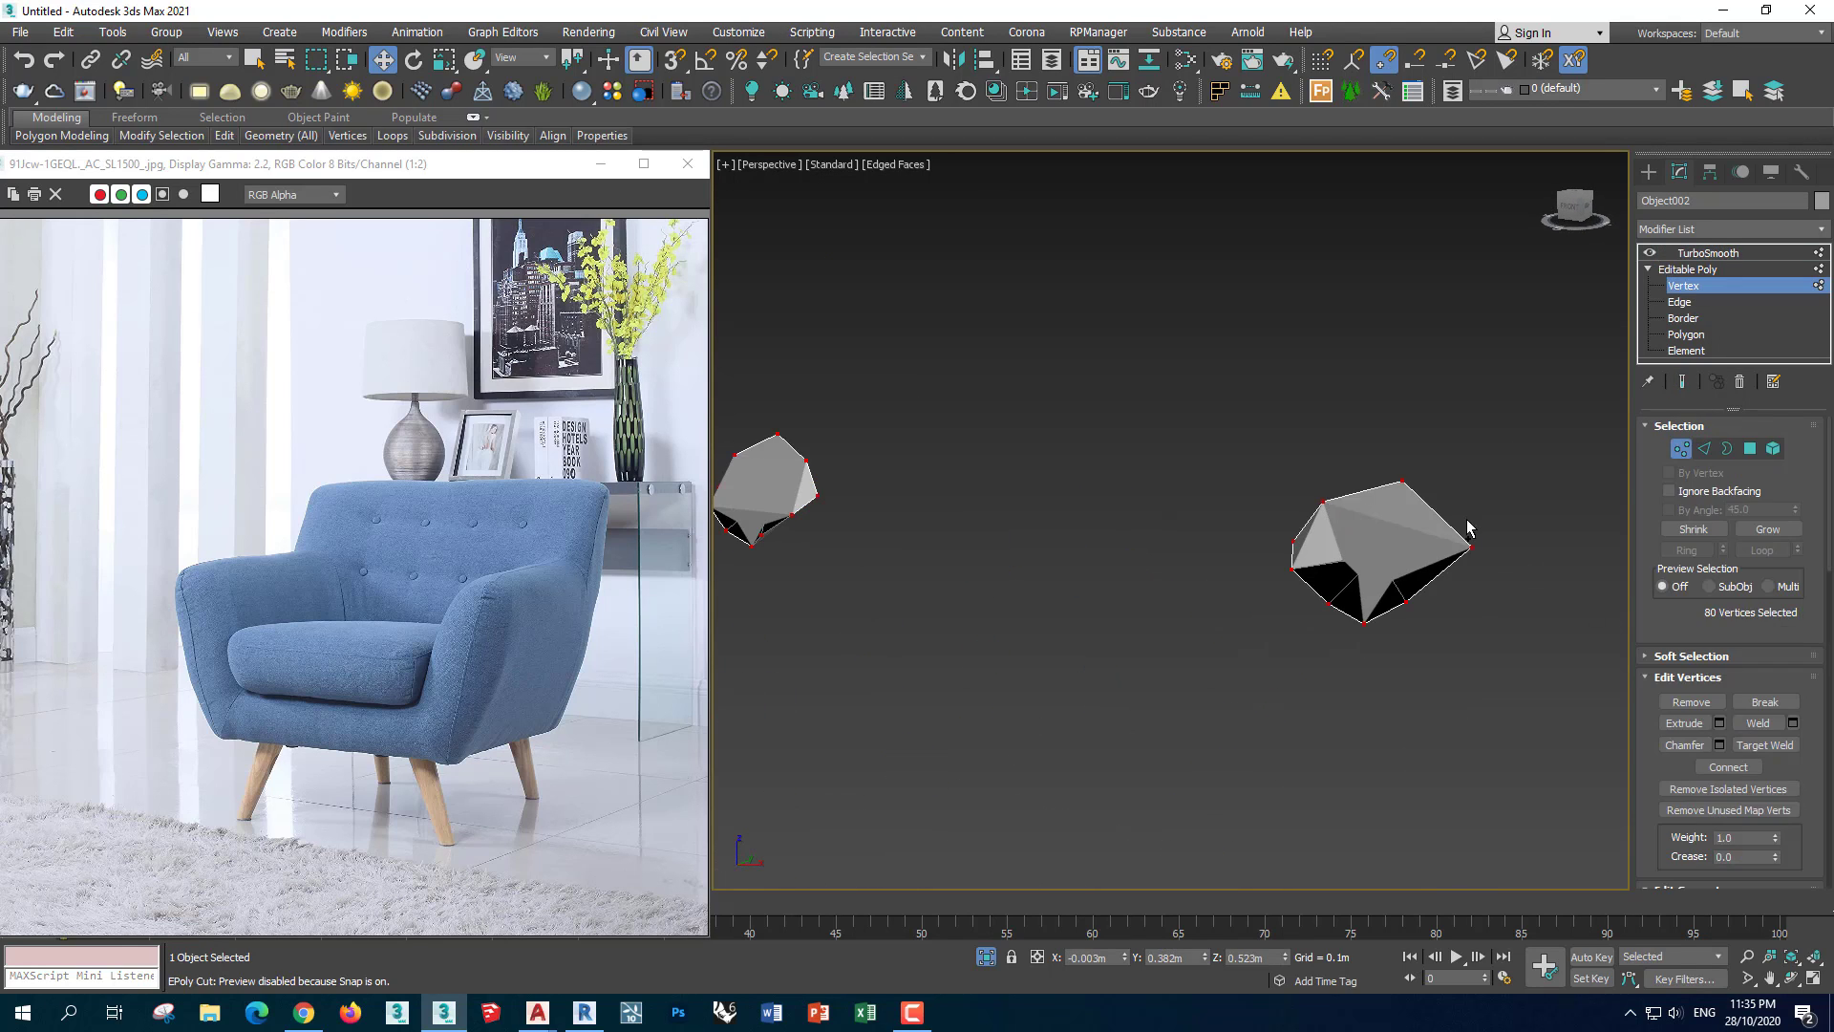
{"action": "scroll", "coordinate": [1412, 564], "scroll_direction": "up", "scroll_amount": 2}
{"action": "key", "text": "F3"}
{"action": "left_click", "coordinate": [1423, 611]}
{"action": "scroll", "coordinate": [1791, 840], "scroll_direction": "down", "scroll_amount": 3}
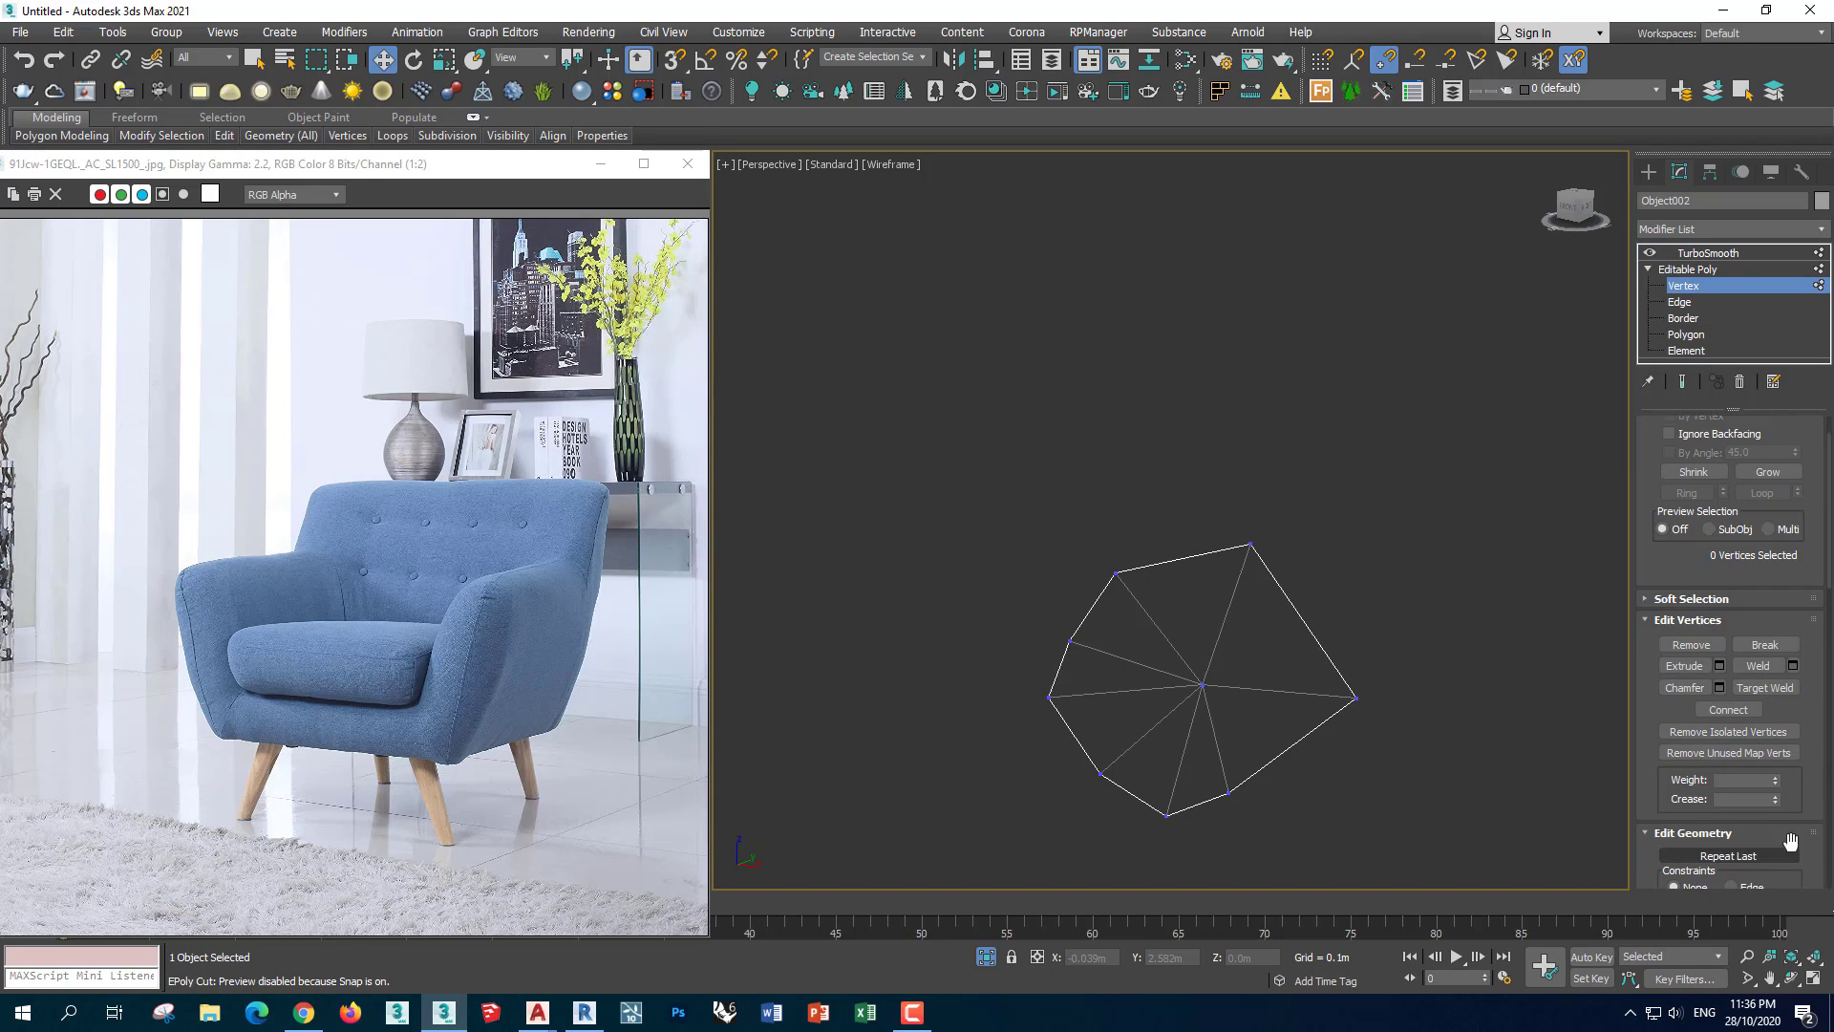
{"action": "scroll", "coordinate": [1791, 840], "scroll_direction": "down", "scroll_amount": 3}
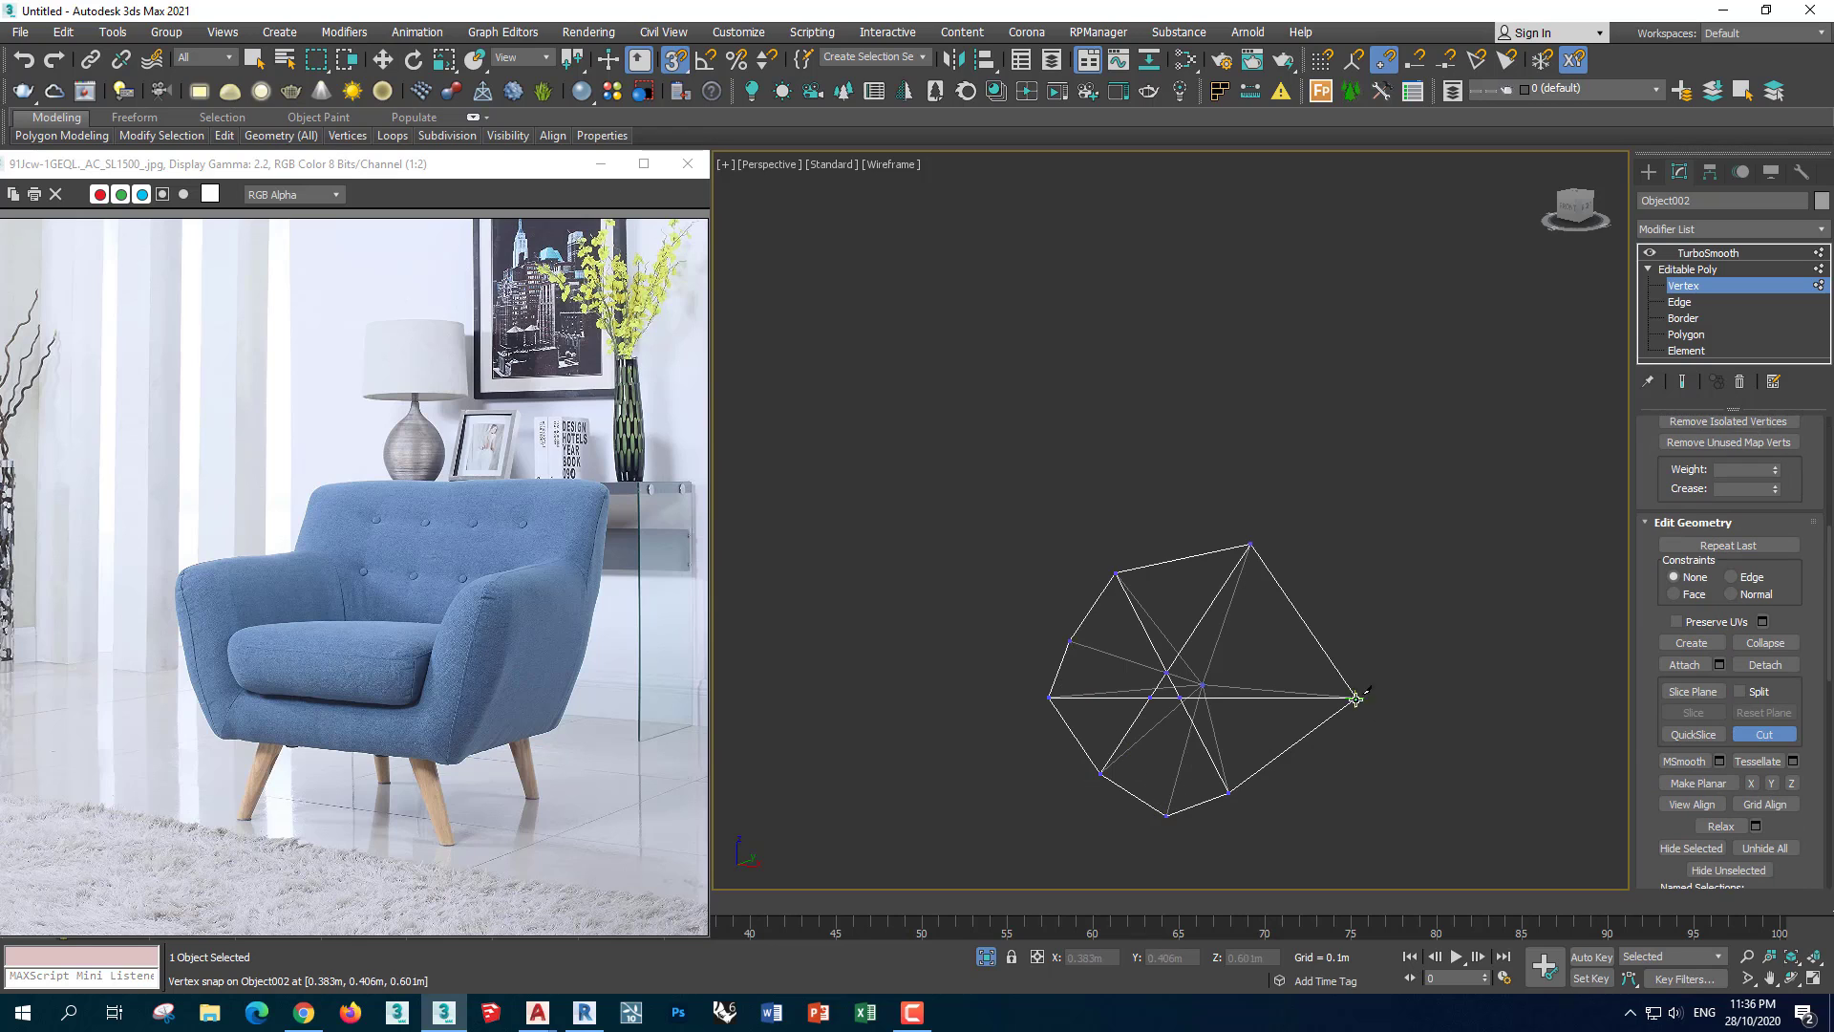
{"action": "scroll", "coordinate": [1183, 702], "scroll_direction": "down", "scroll_amount": 3}
{"action": "scroll", "coordinate": [1212, 672], "scroll_direction": "up", "scroll_amount": 3}
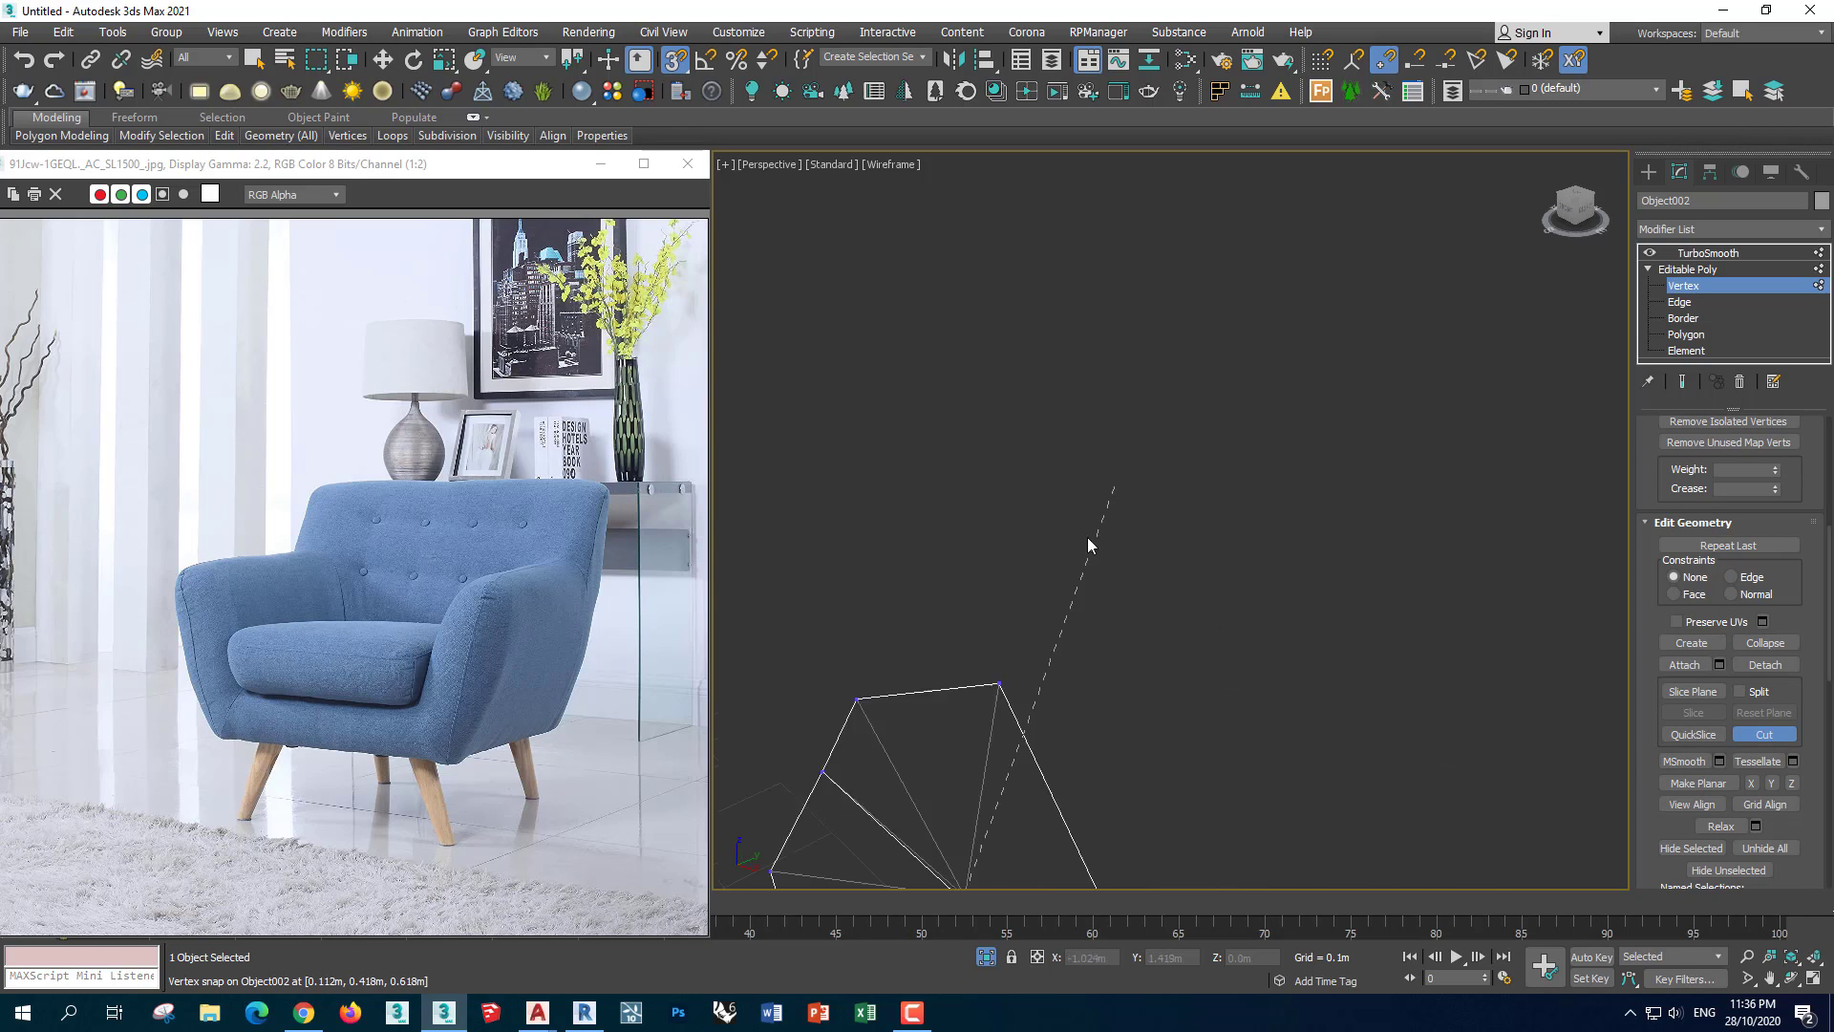
Cut vertex-to-vertex edges across each tuft cap, working piece by piece
{"action": "mouse_move", "coordinate": [1032, 718]}
{"action": "middle_mouse_down", "text": "alt"}
{"action": "mouse_move", "coordinate": [1150, 679]}
{"action": "mouse_move", "coordinate": [944, 728]}
{"action": "middle_mouse_up", "text": "alt"}
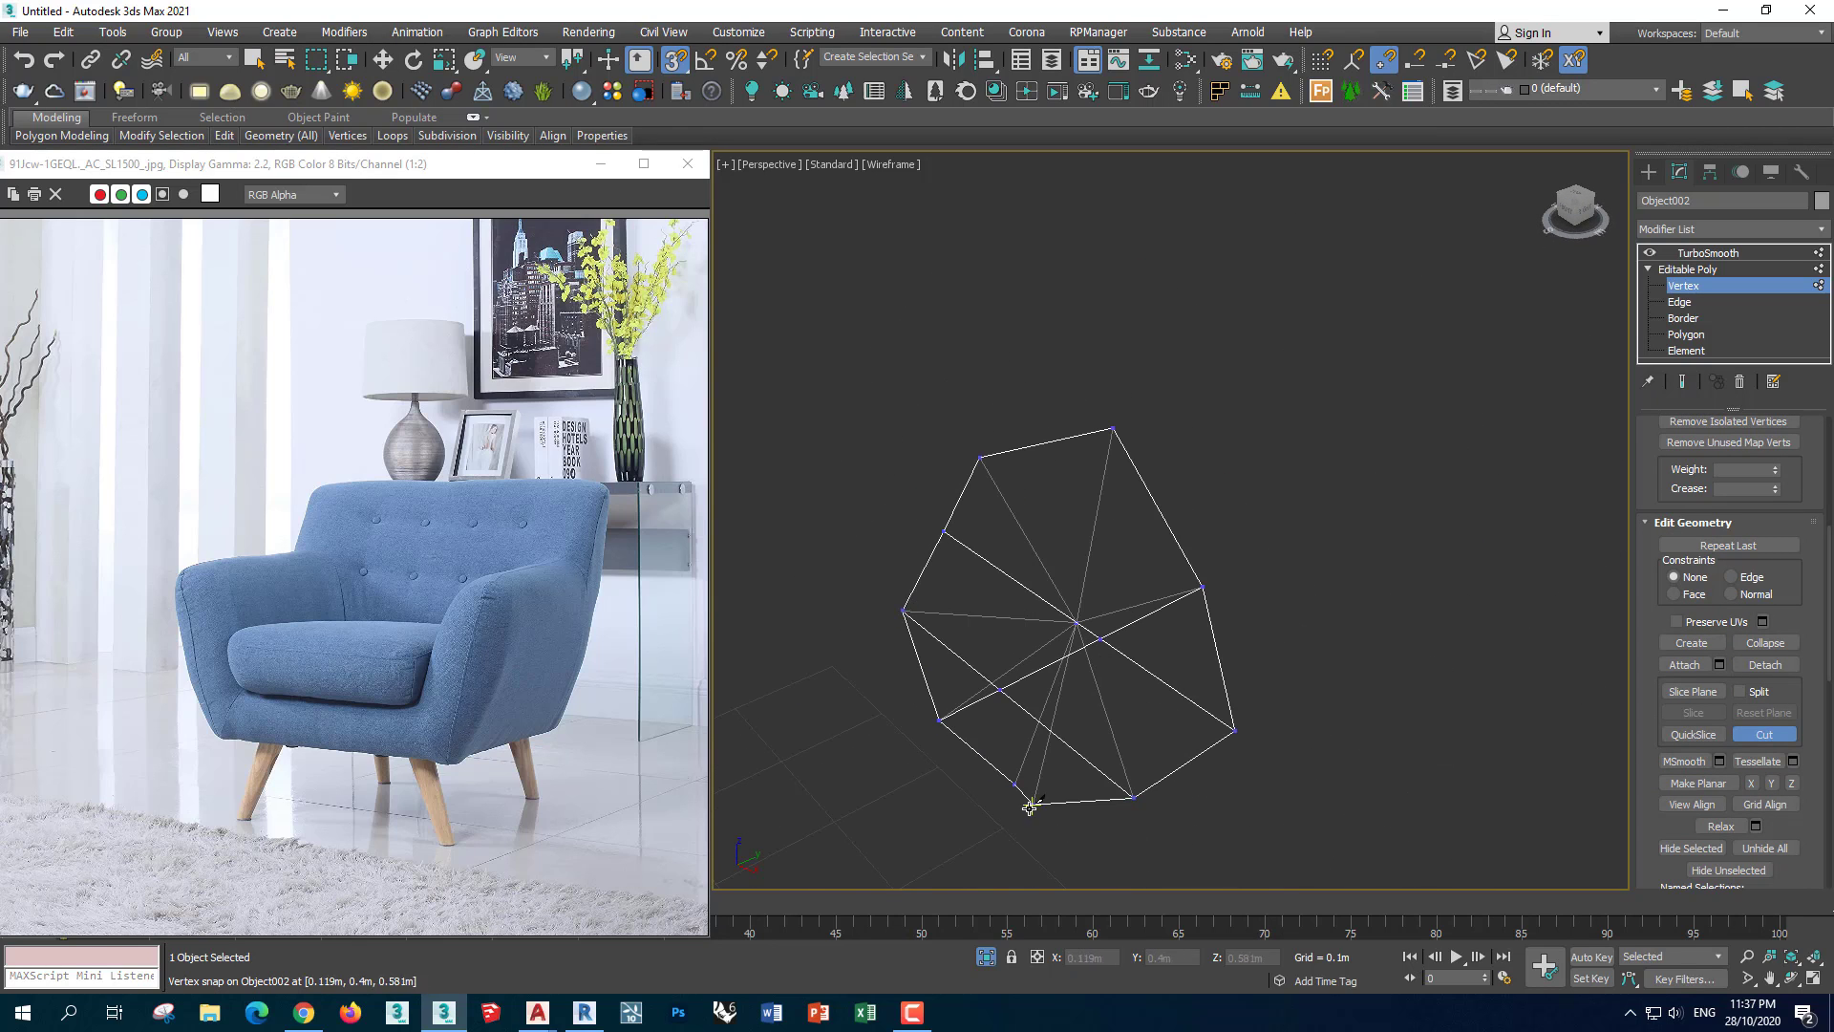
{"action": "middle_click_drag", "start_coordinate": [1030, 808], "coordinate": [1175, 577], "text": "alt"}
{"action": "scroll", "coordinate": [1126, 682], "scroll_direction": "down", "scroll_amount": 3}
{"action": "scroll", "coordinate": [933, 657], "scroll_direction": "up", "scroll_amount": 2}
{"action": "scroll", "coordinate": [904, 554], "scroll_direction": "up", "scroll_amount": 2}
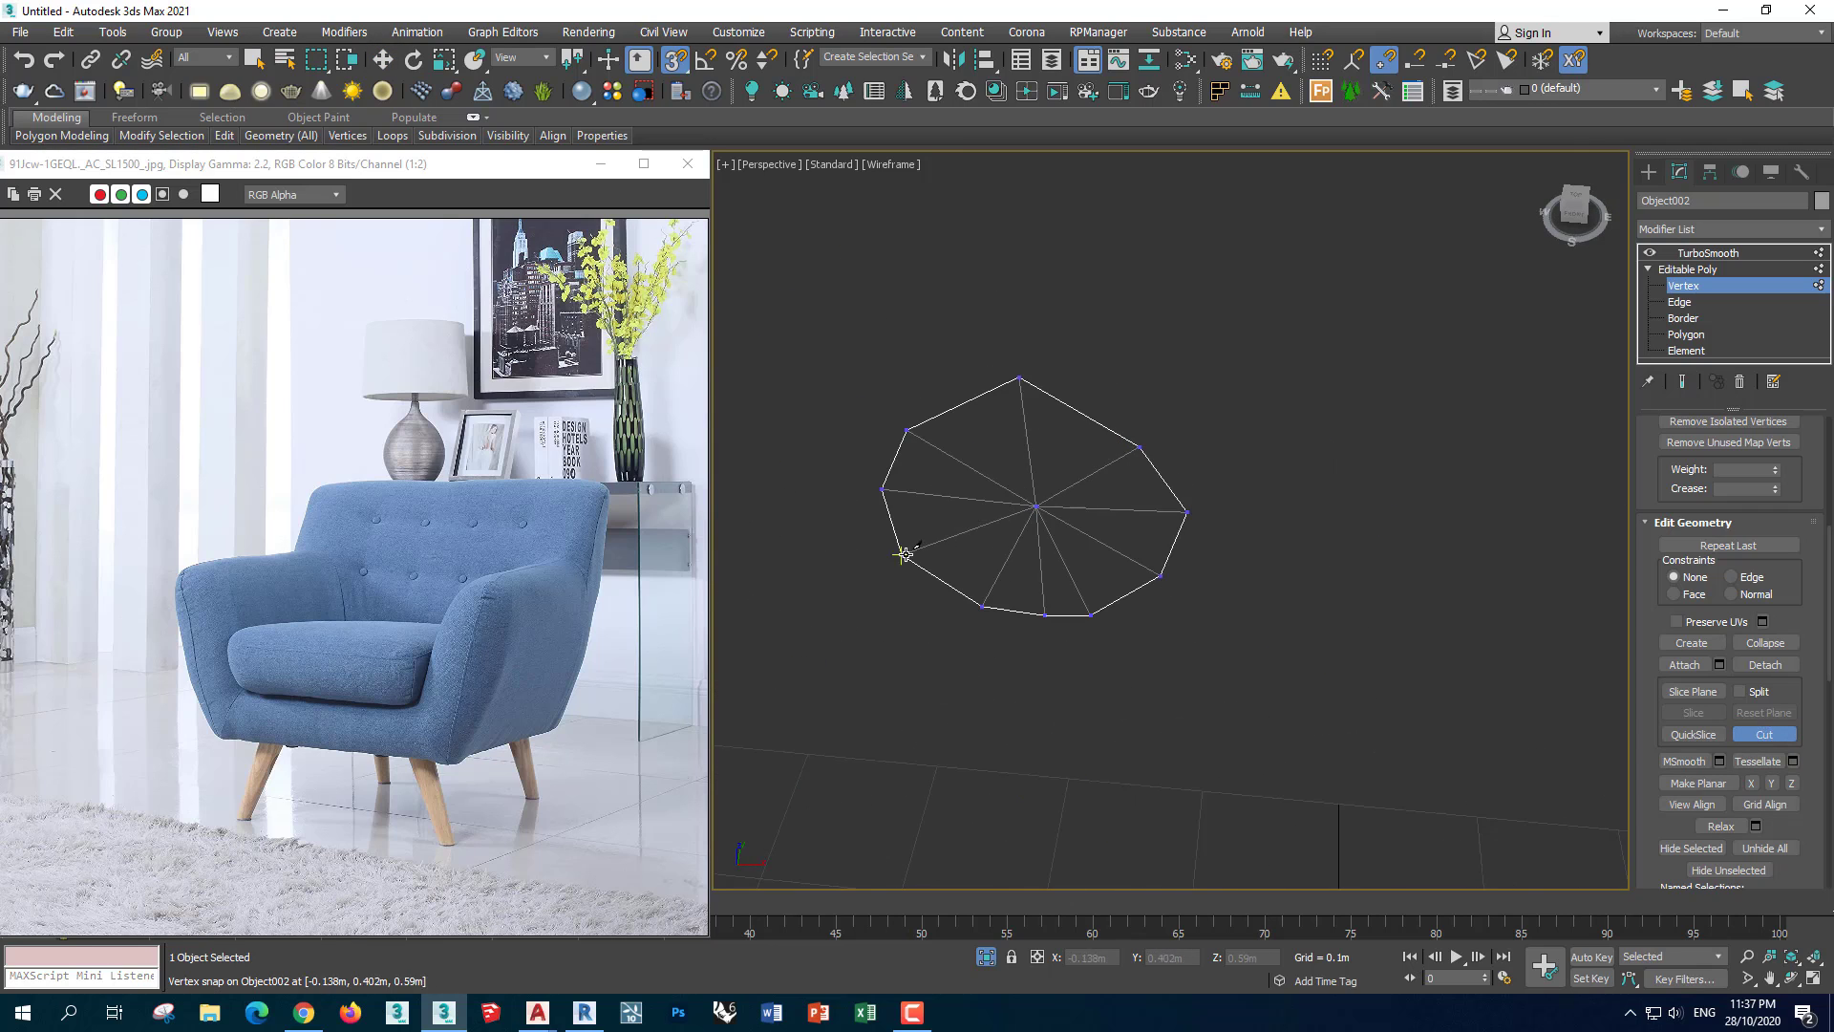
{"action": "scroll", "coordinate": [890, 489], "scroll_direction": "up", "scroll_amount": 3}
{"action": "scroll", "coordinate": [1146, 639], "scroll_direction": "down", "scroll_amount": 2}
{"action": "middle_click_drag", "start_coordinate": [1322, 639], "coordinate": [1120, 795], "text": "alt"}
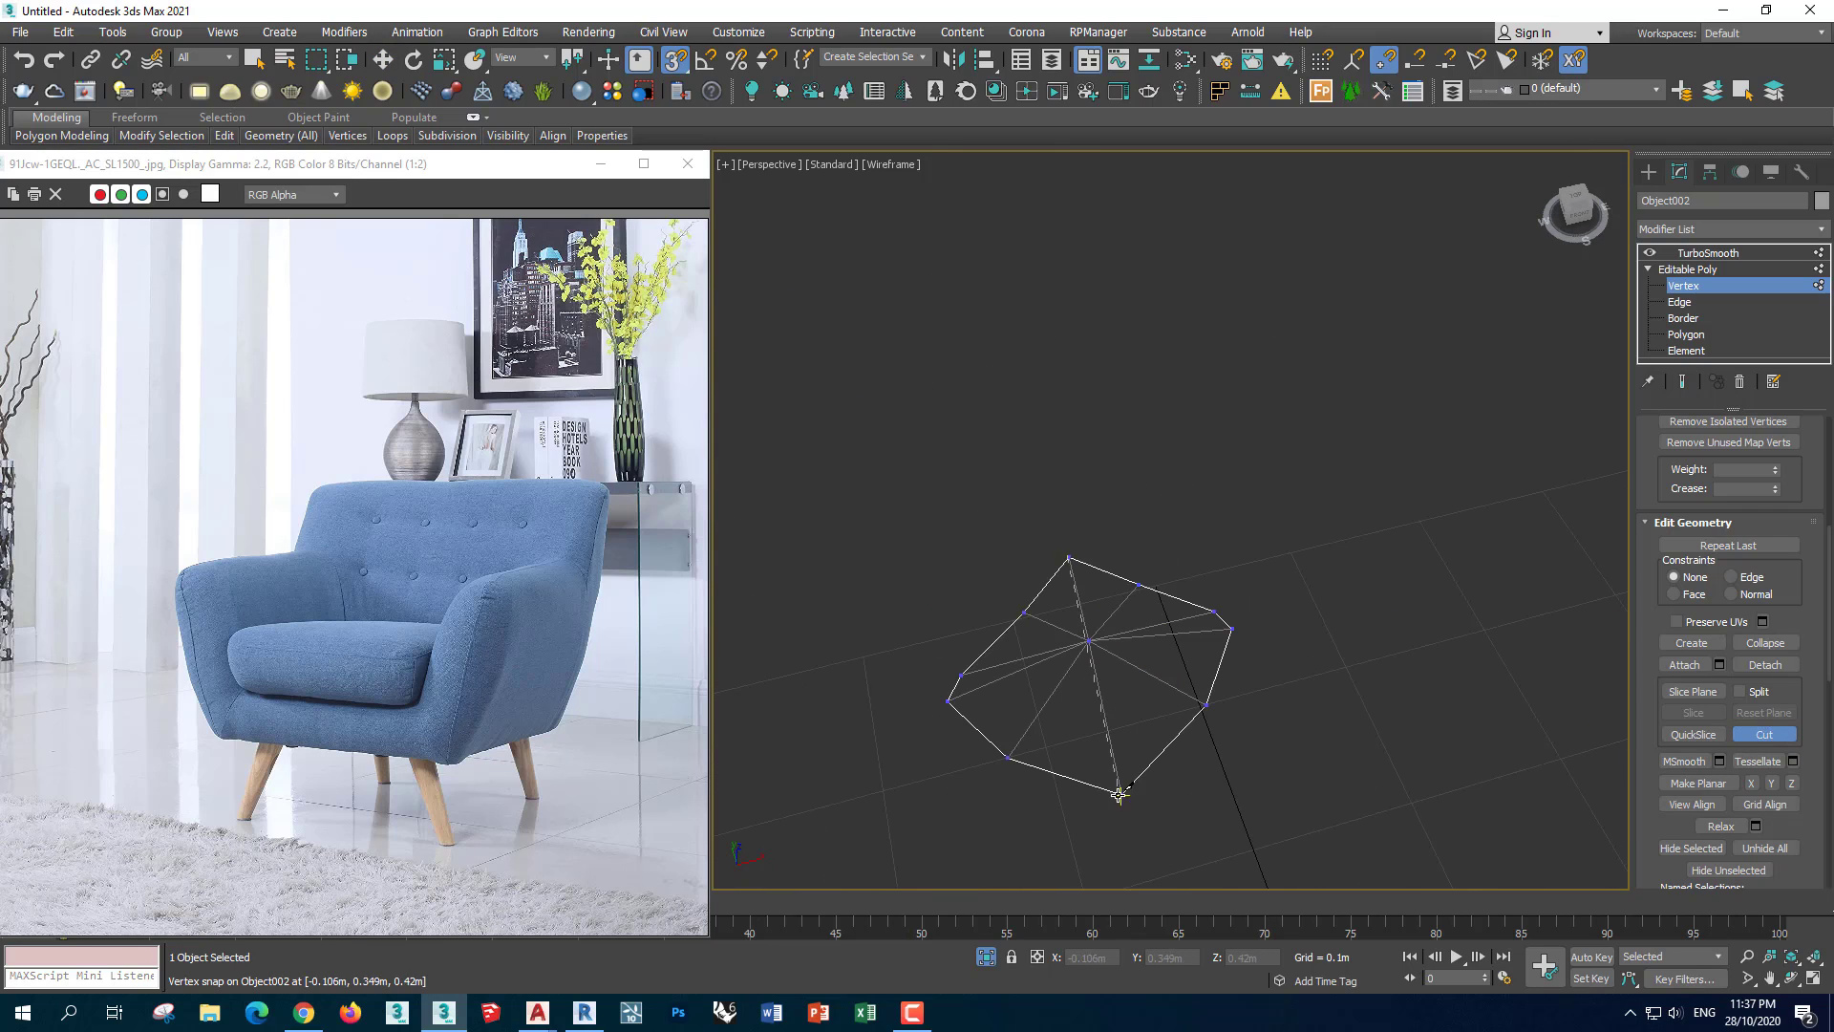
{"action": "mouse_move", "coordinate": [1134, 643]}
{"action": "middle_mouse_down", "text": "alt"}
{"action": "mouse_move", "coordinate": [1184, 758]}
{"action": "mouse_move", "coordinate": [1294, 643]}
{"action": "middle_mouse_up", "text": "alt"}
{"action": "scroll", "coordinate": [1065, 729], "scroll_direction": "down", "scroll_amount": 3}
{"action": "scroll", "coordinate": [1171, 814], "scroll_direction": "up", "scroll_amount": 3}
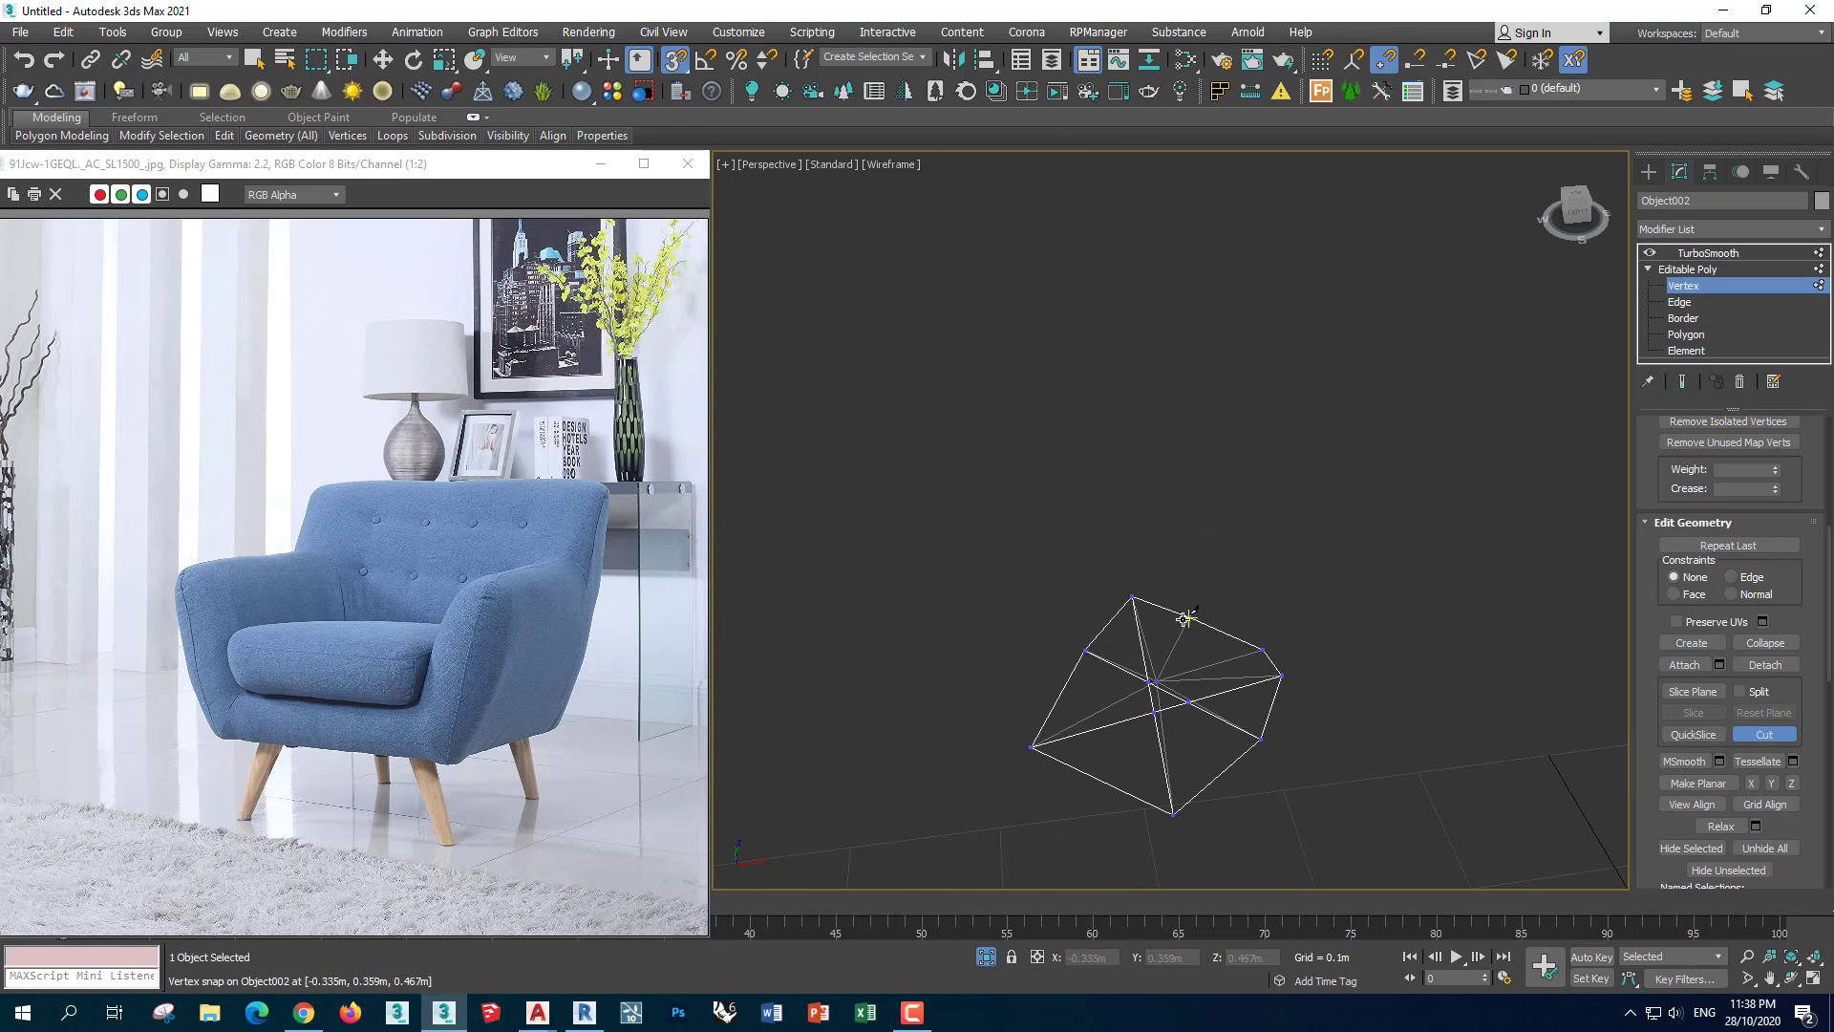
{"action": "scroll", "coordinate": [1184, 619], "scroll_direction": "down", "scroll_amount": 3}
{"action": "scroll", "coordinate": [1105, 484], "scroll_direction": "up", "scroll_amount": 3}
{"action": "scroll", "coordinate": [1262, 565], "scroll_direction": "down", "scroll_amount": 3}
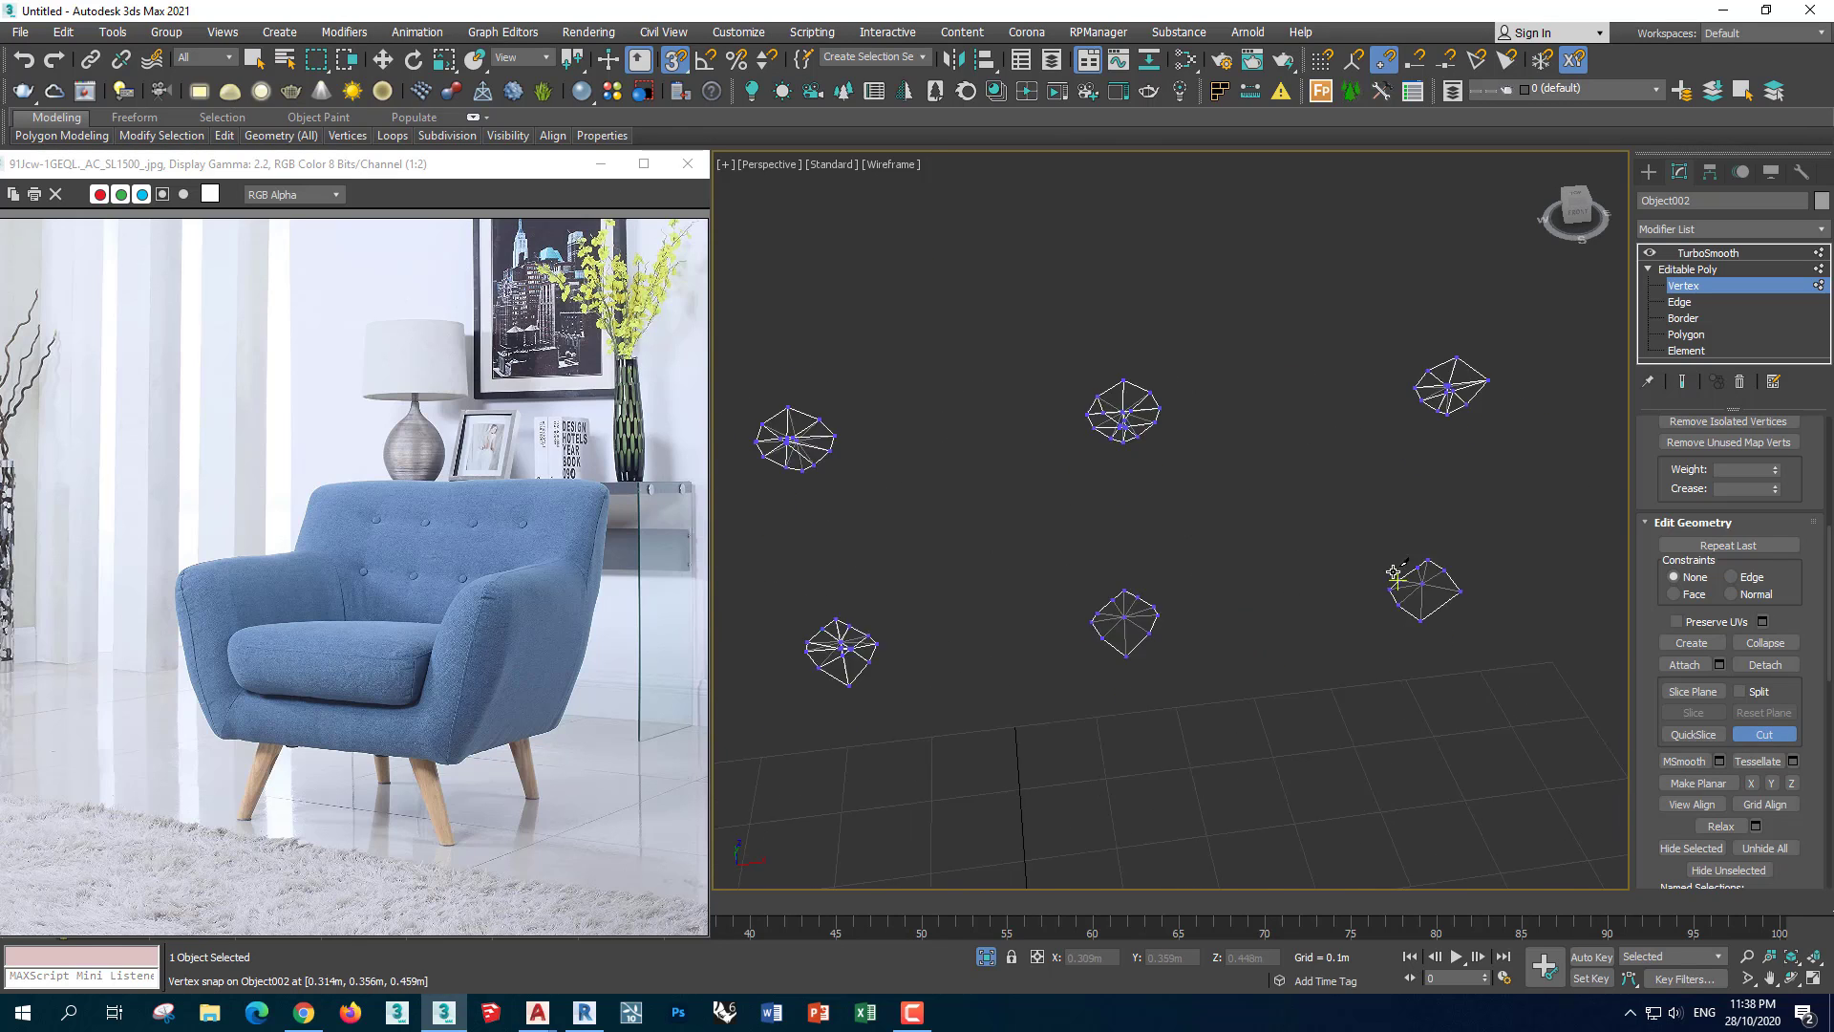
{"action": "scroll", "coordinate": [890, 728], "scroll_direction": "up", "scroll_amount": 3}
{"action": "scroll", "coordinate": [888, 619], "scroll_direction": "down", "scroll_amount": 3}
{"action": "scroll", "coordinate": [1149, 568], "scroll_direction": "up", "scroll_amount": 3}
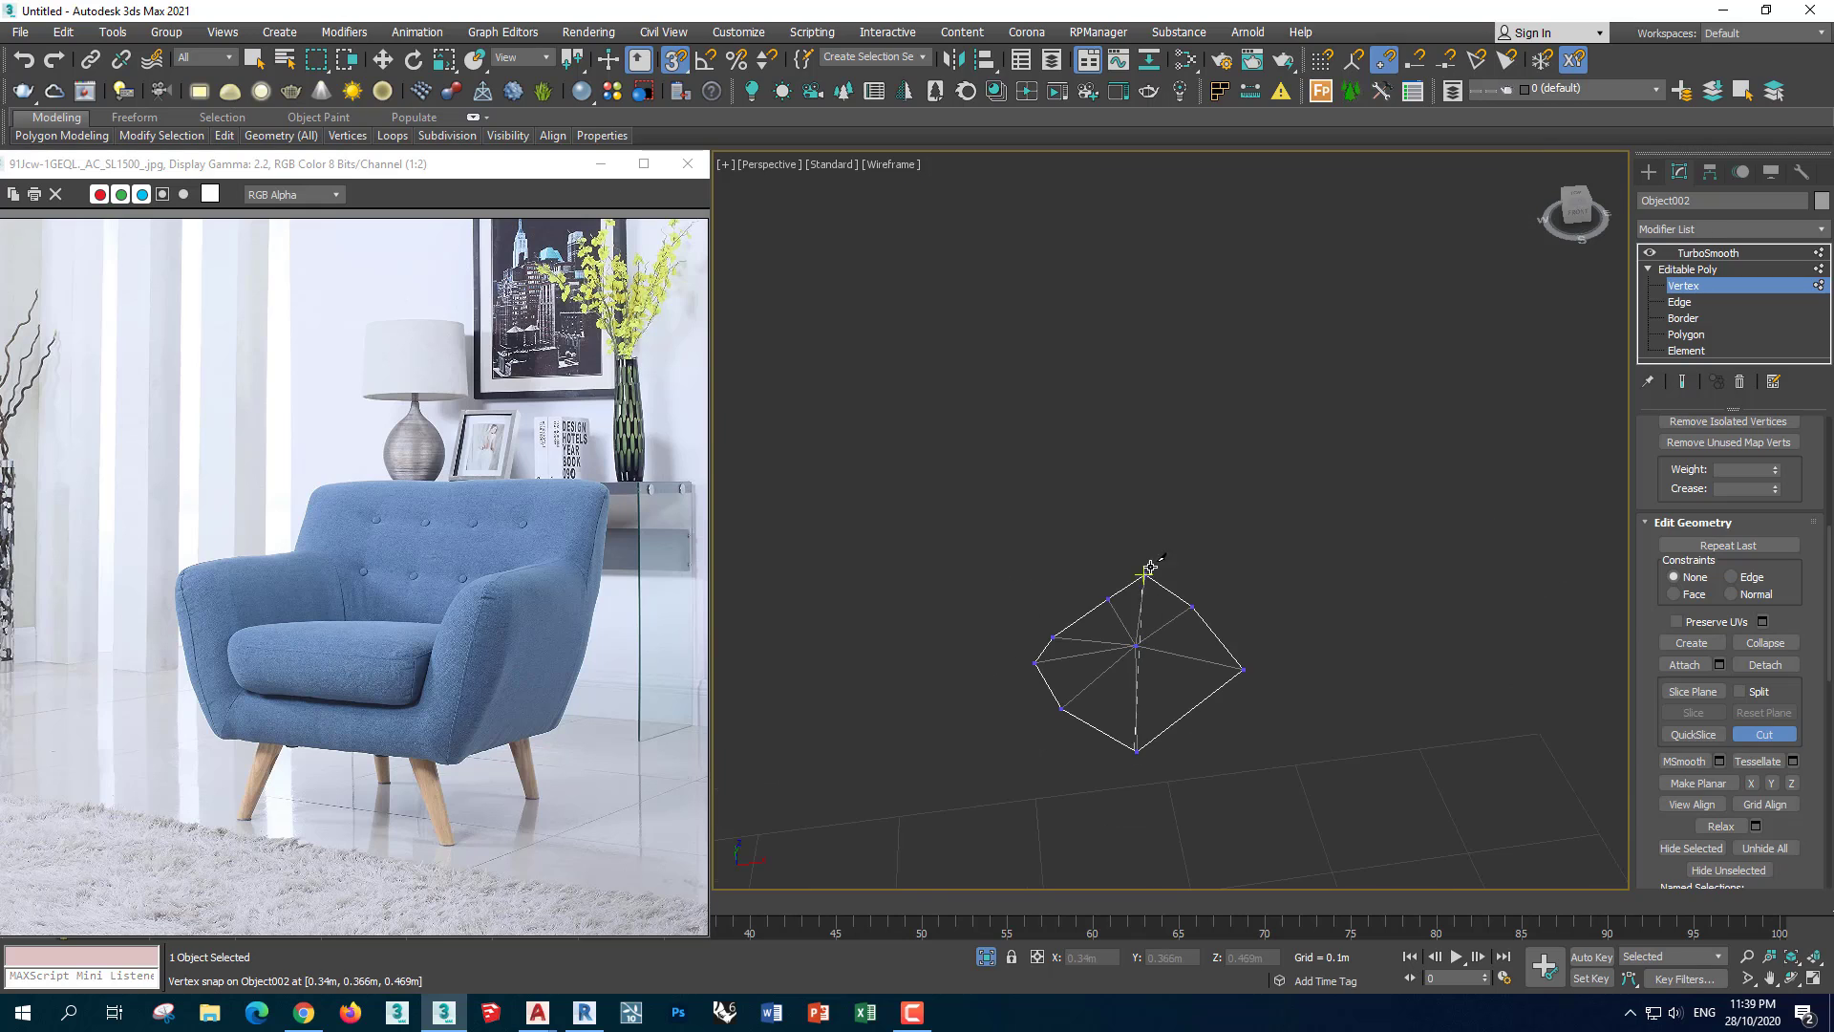
Return to shaded view with edges and resume cutting the remaining caps
{"action": "key", "text": "w"}
{"action": "scroll", "coordinate": [1209, 697], "scroll_direction": "down", "scroll_amount": 3}
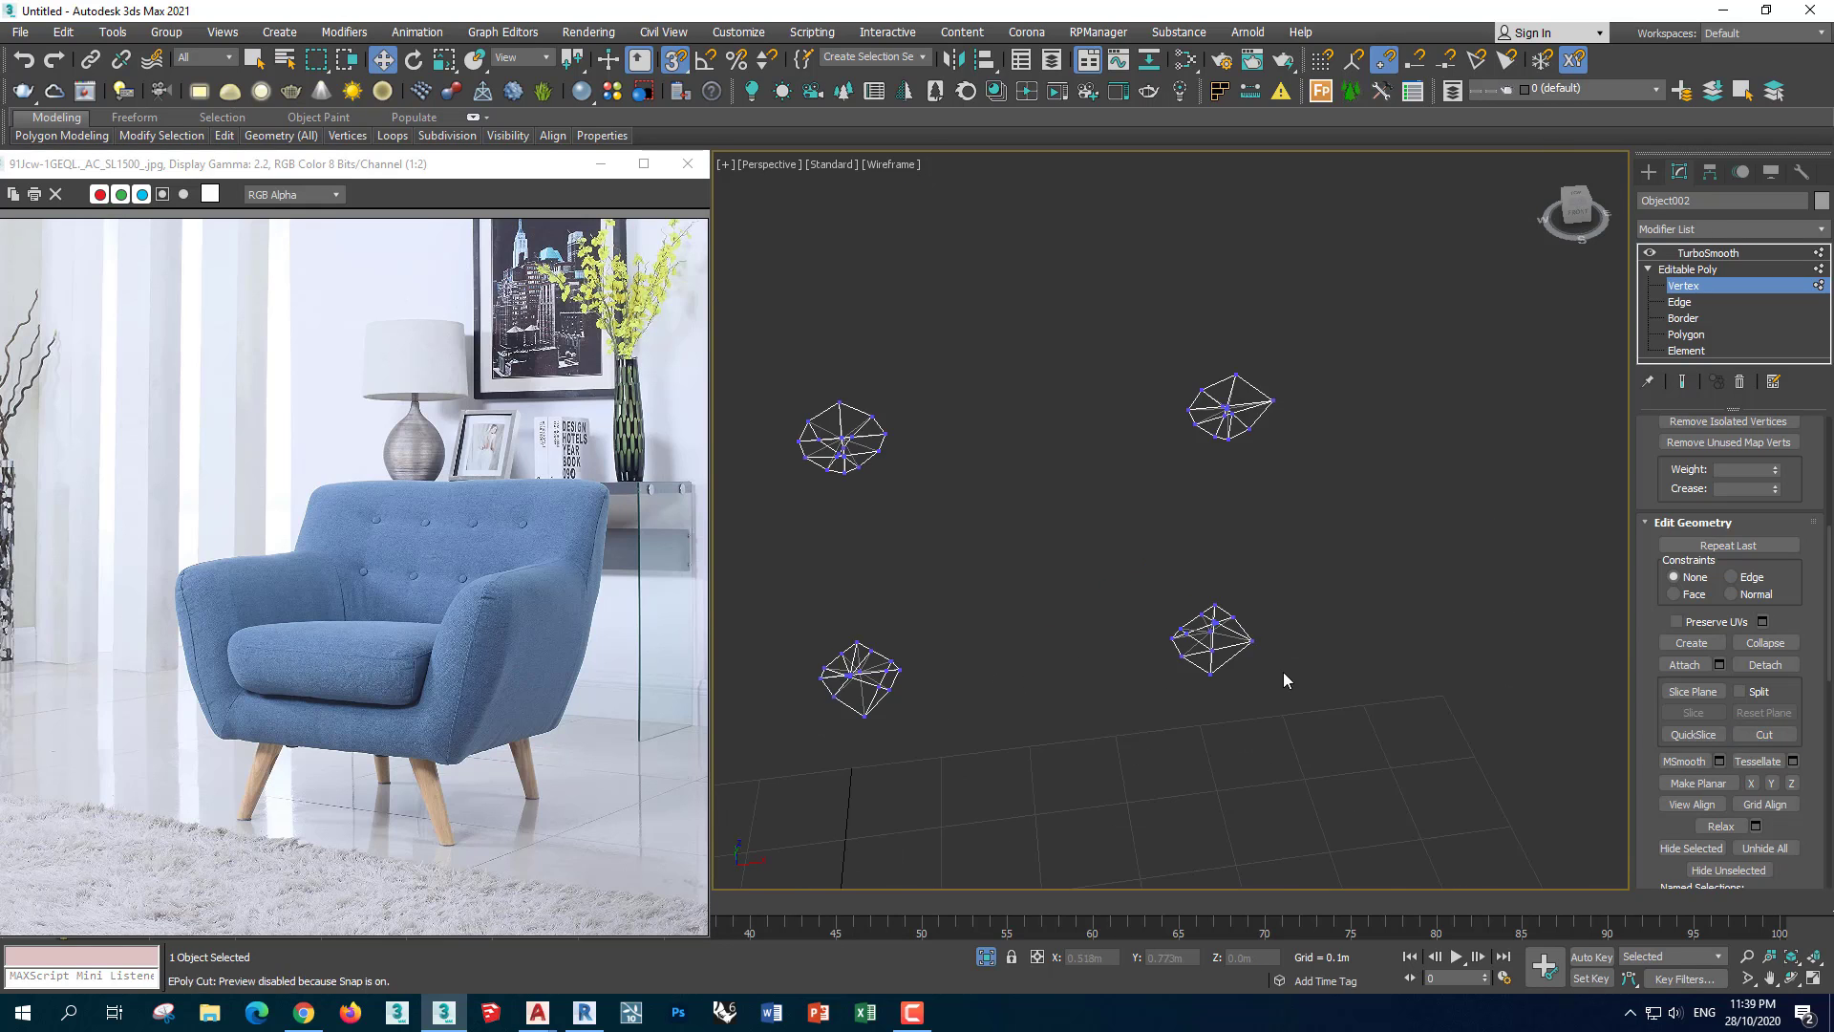
{"action": "scroll", "coordinate": [1282, 673], "scroll_direction": "down", "scroll_amount": 2}
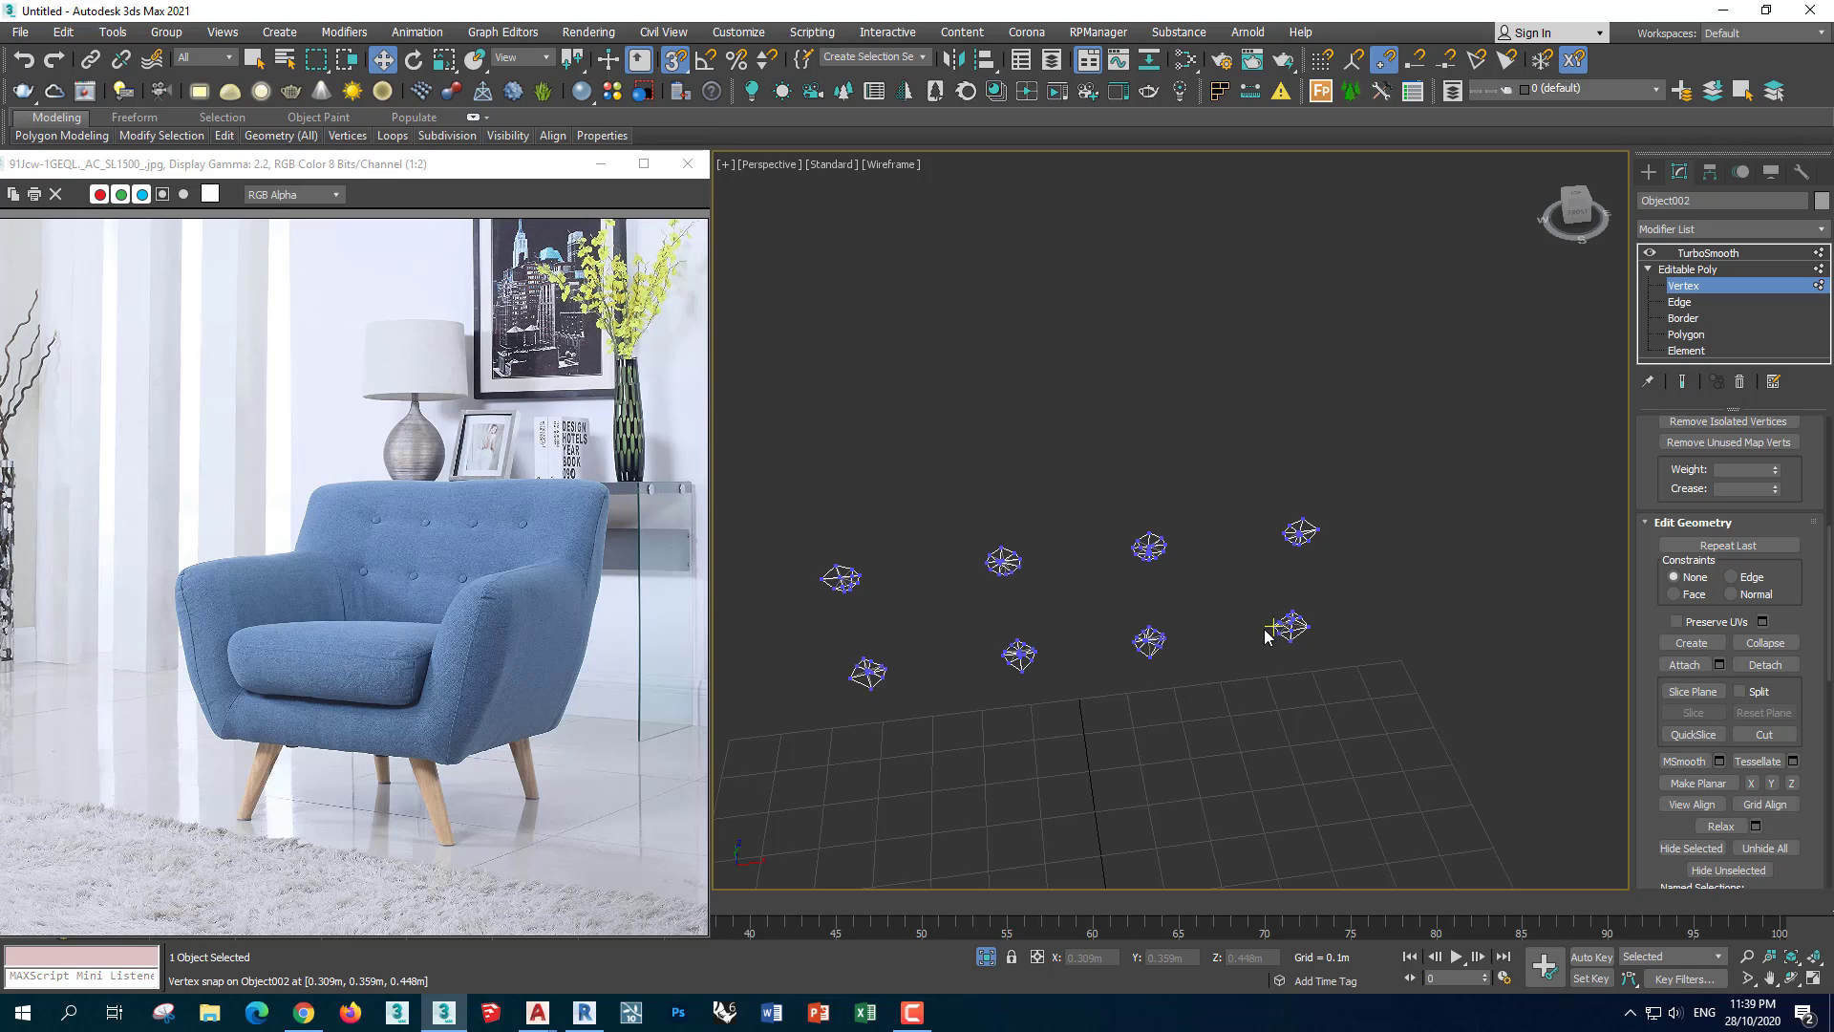
{"action": "scroll", "coordinate": [1251, 626], "scroll_direction": "up", "scroll_amount": 2}
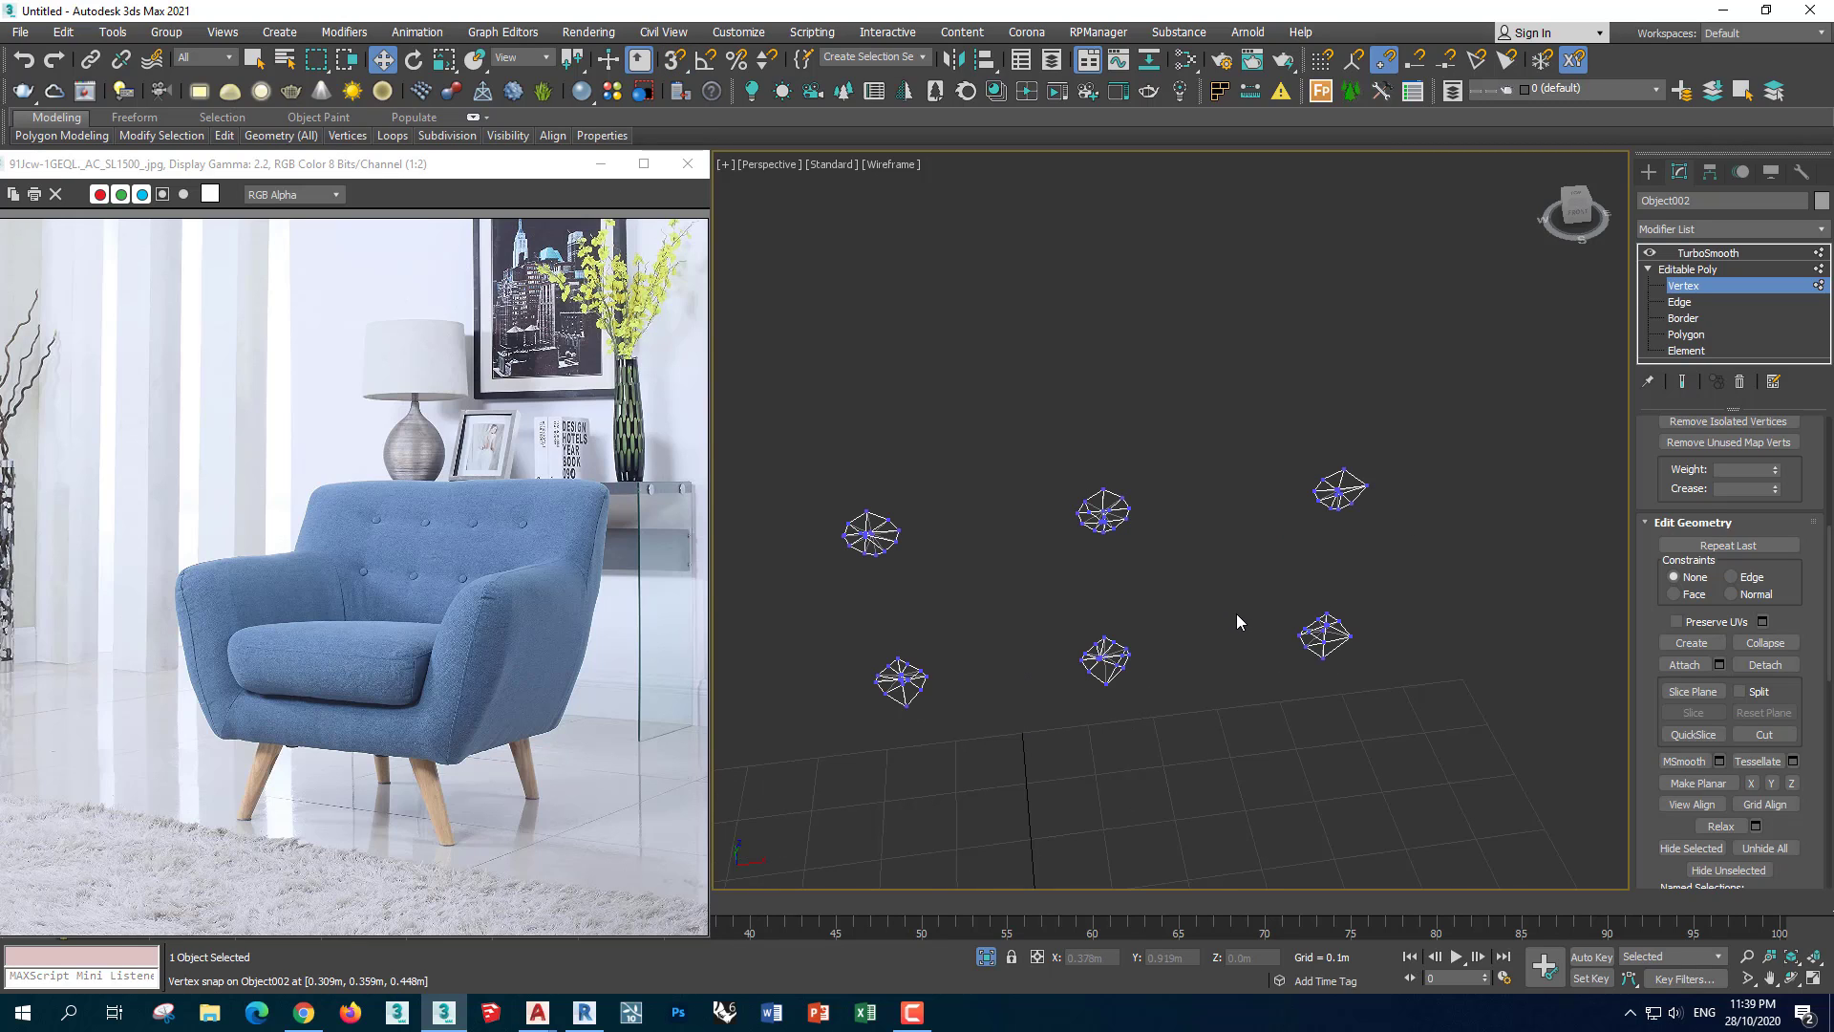
{"action": "key", "text": "F3"}
{"action": "scroll", "coordinate": [1366, 573], "scroll_direction": "up", "scroll_amount": 3}
{"action": "key", "text": "alt+c"}
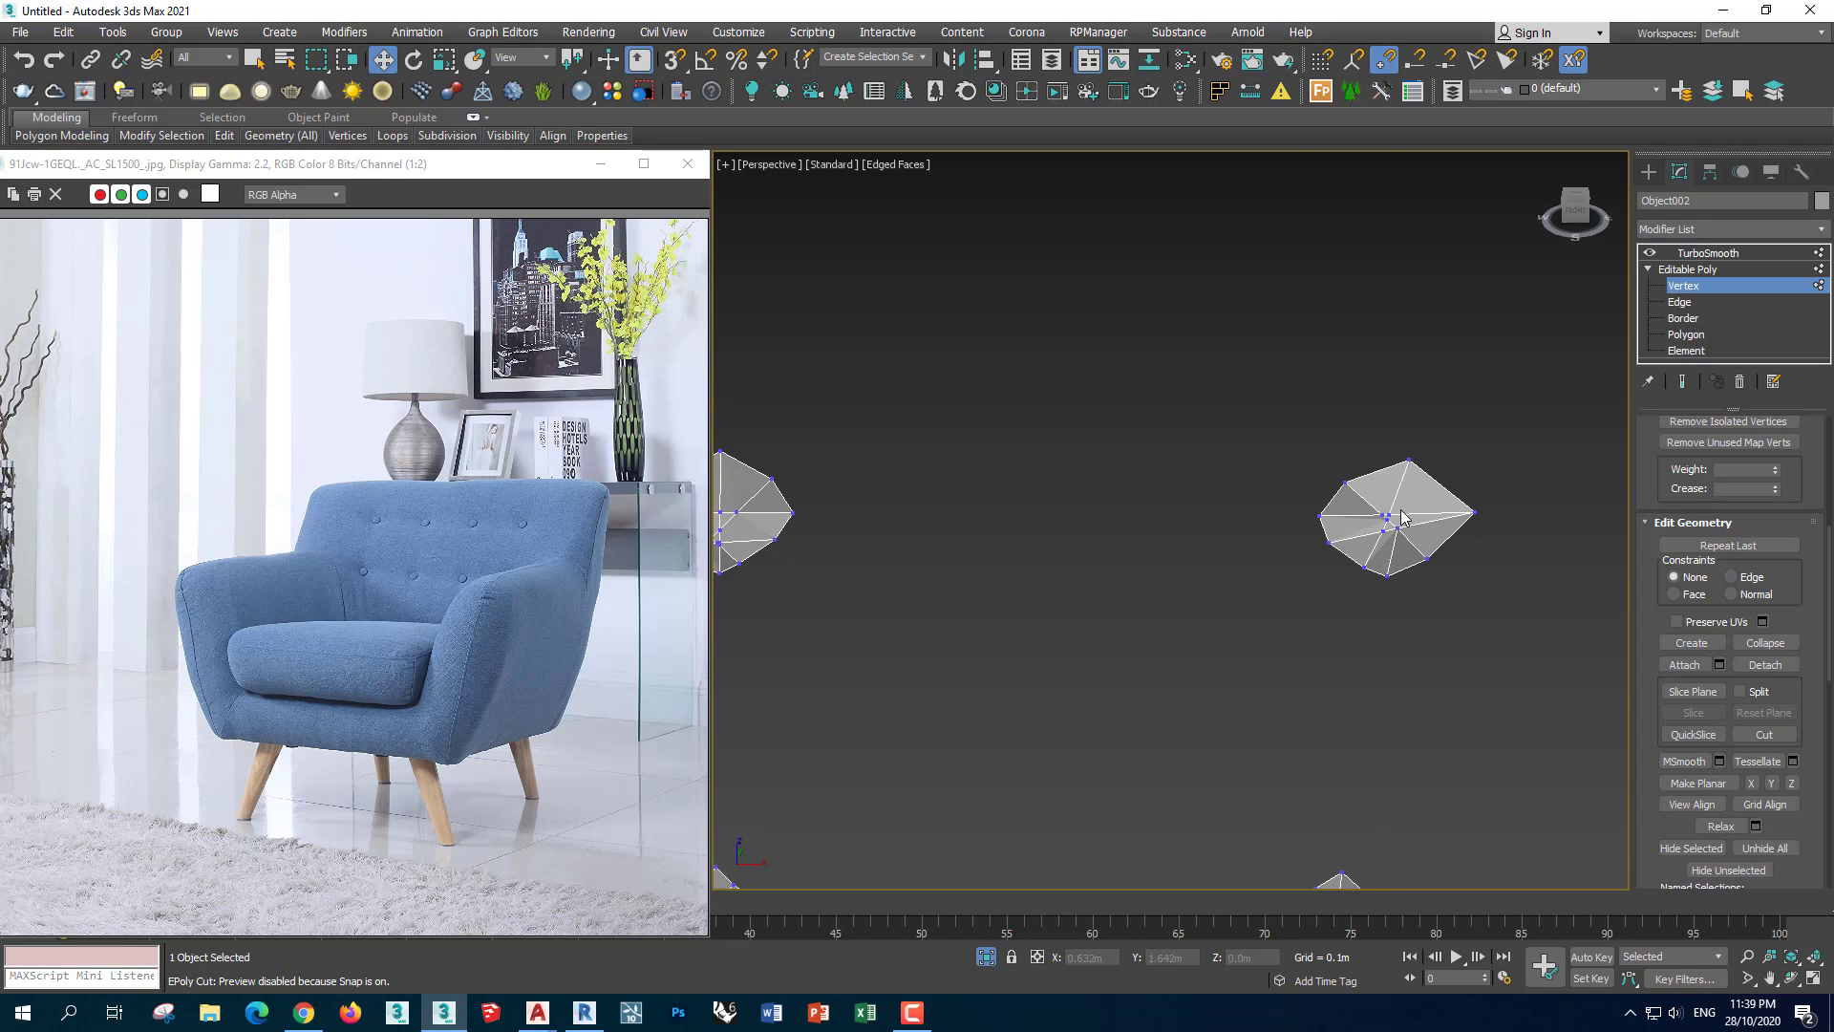
Collapse the selected central button vertices into one centre vertex with Edit Geometry > Collapse
{"action": "scroll", "coordinate": [1400, 508], "scroll_direction": "up", "scroll_amount": 5}
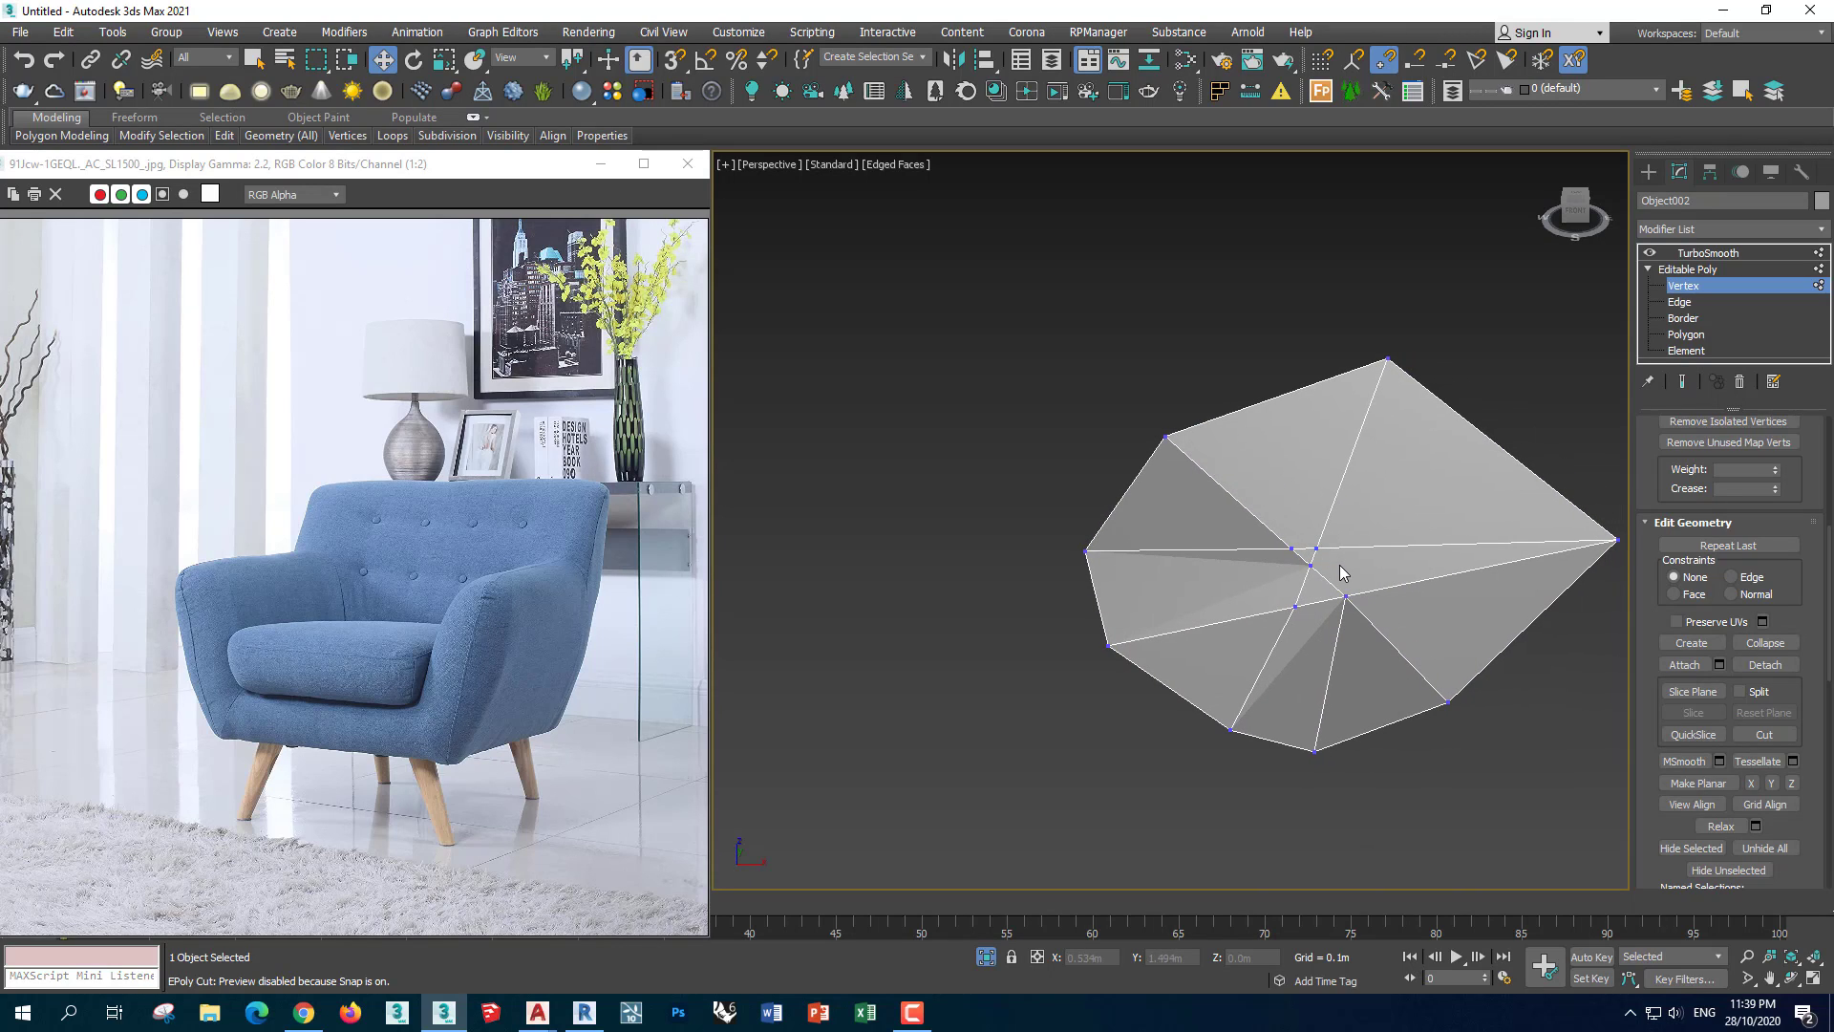
{"action": "scroll", "coordinate": [1767, 527], "scroll_direction": "up", "scroll_amount": 1}
{"action": "scroll", "coordinate": [1738, 521], "scroll_direction": "up", "scroll_amount": 2}
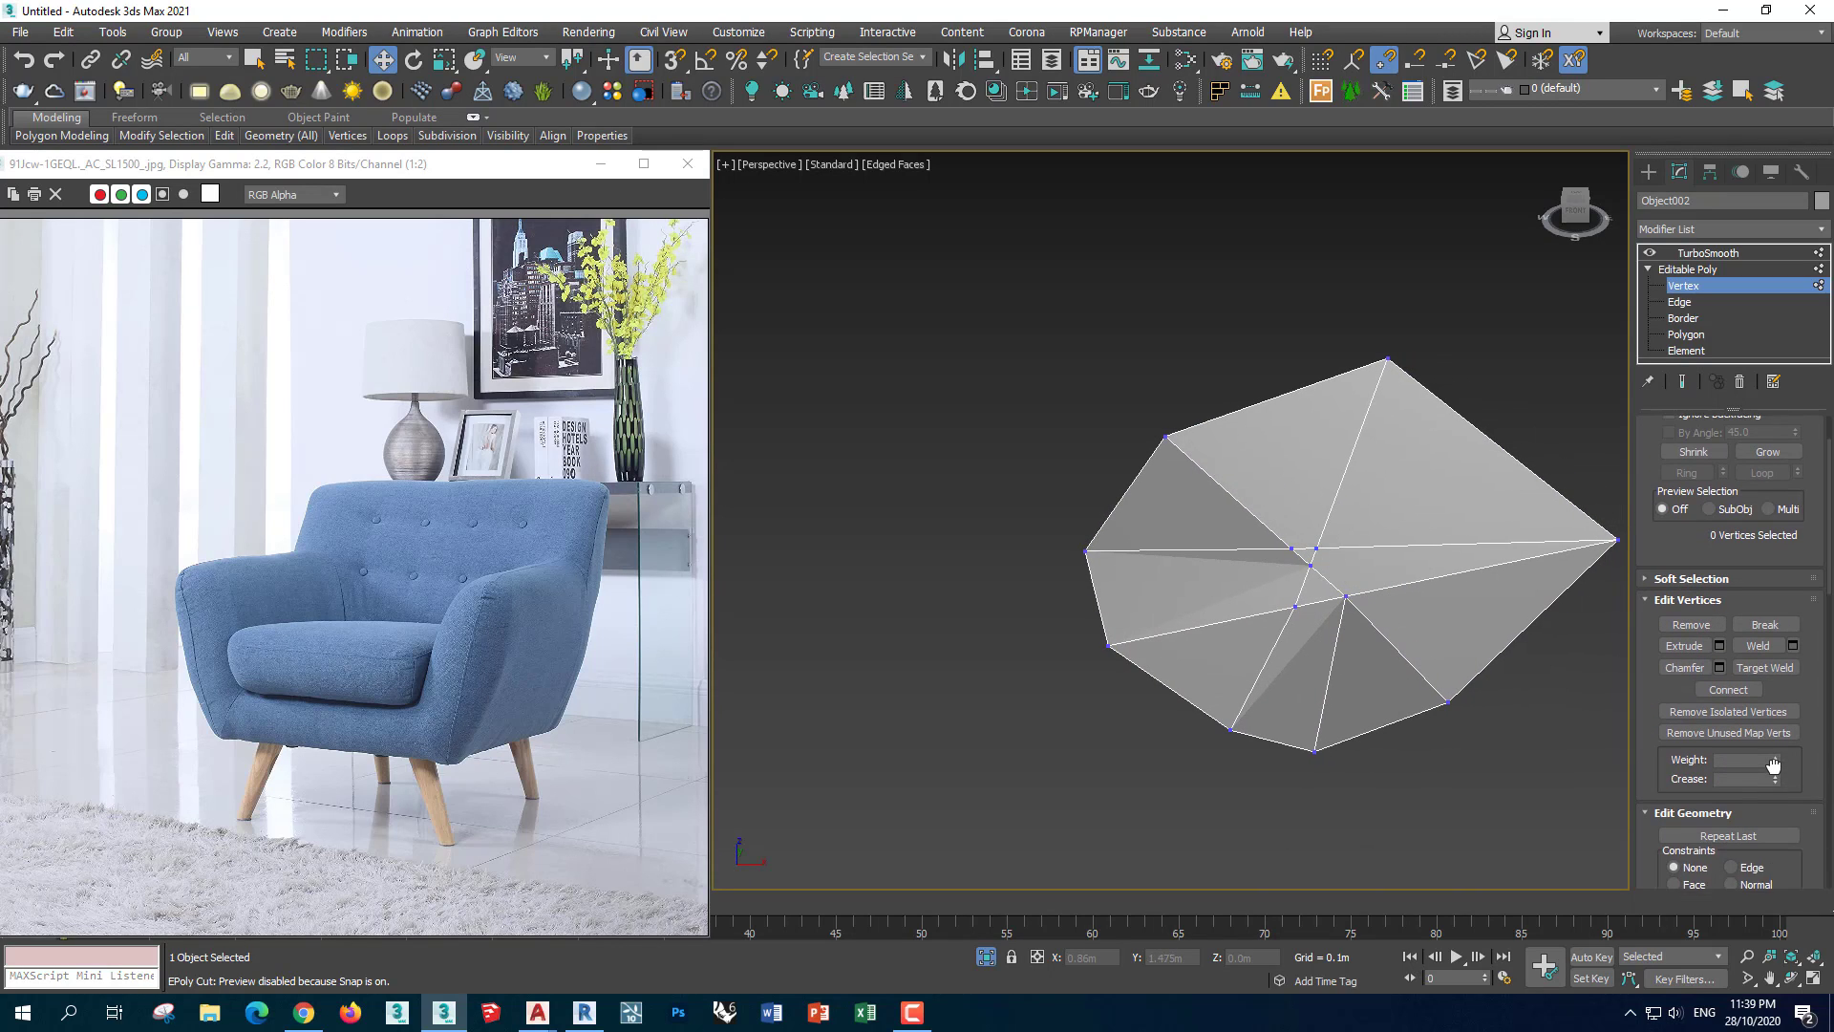
{"action": "scroll", "coordinate": [1710, 512], "scroll_direction": "up", "scroll_amount": 2}
{"action": "scroll", "coordinate": [1687, 503], "scroll_direction": "up", "scroll_amount": 1}
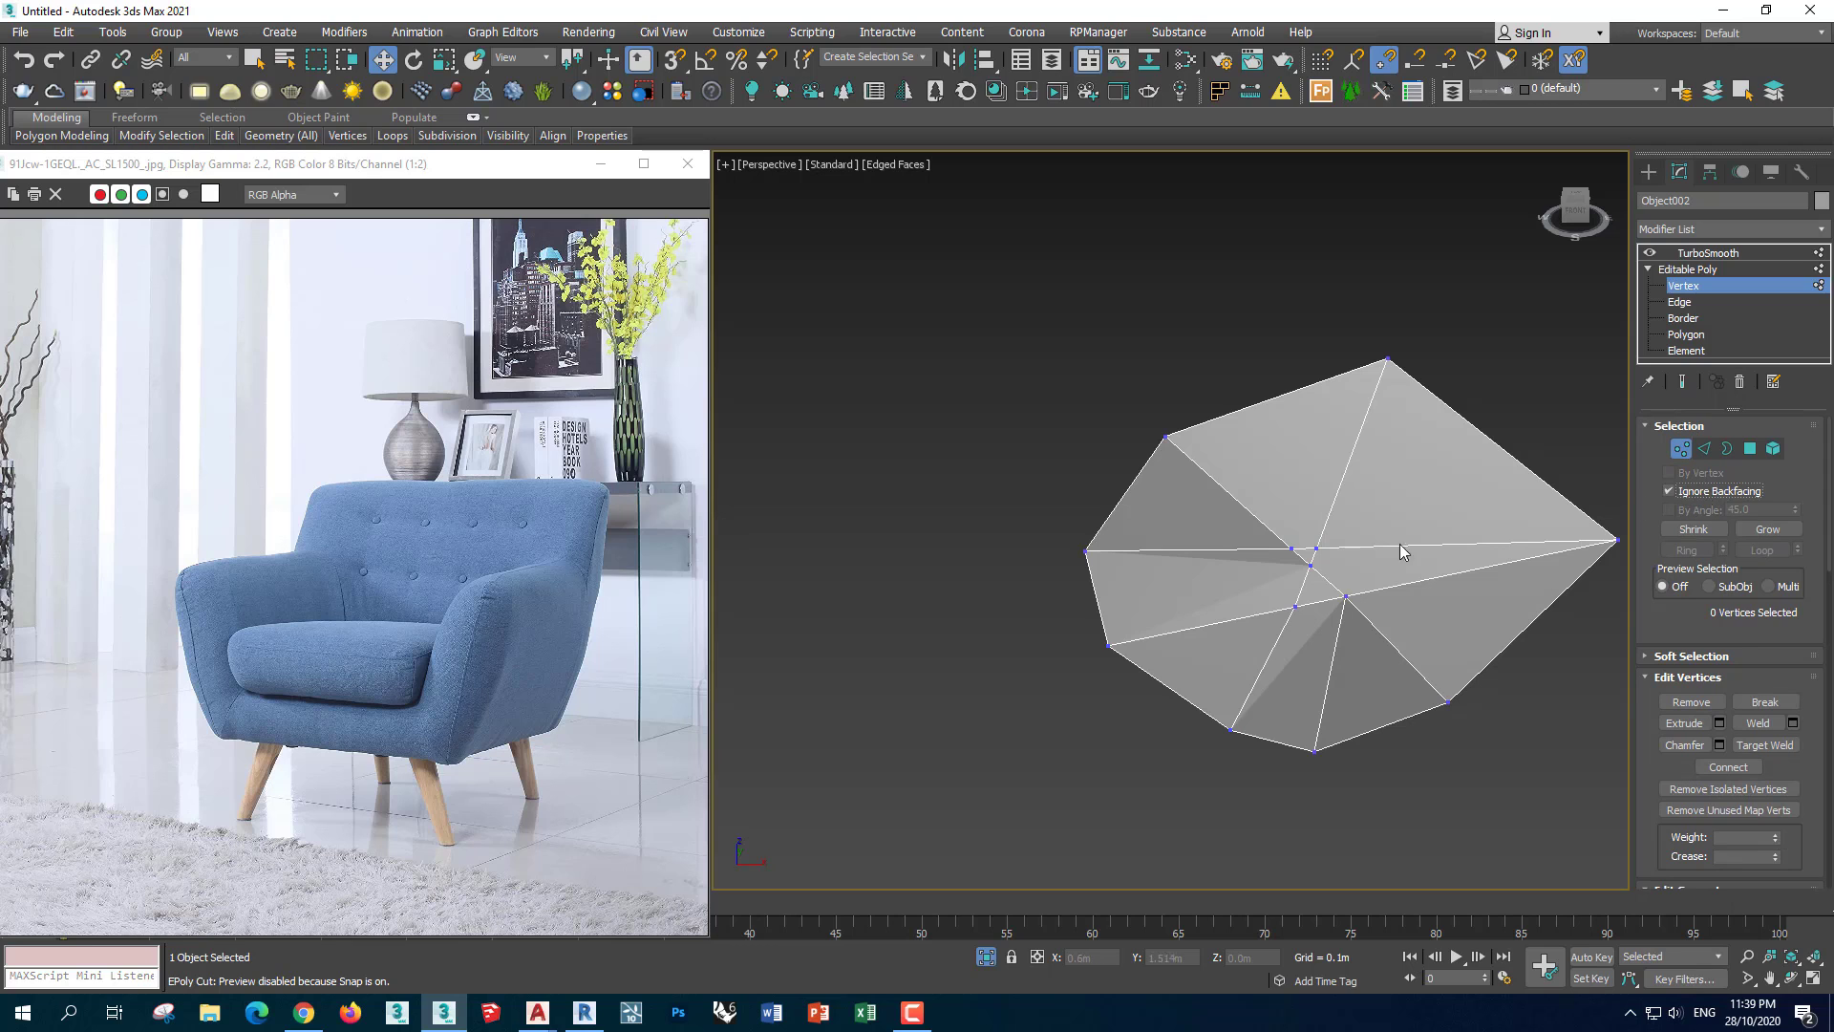
{"action": "mouse_move", "coordinate": [1148, 616]}
{"action": "middle_mouse_down", "text": "alt"}
{"action": "mouse_move", "coordinate": [1384, 634]}
{"action": "mouse_move", "coordinate": [1492, 564]}
{"action": "mouse_move", "coordinate": [1145, 588]}
{"action": "mouse_move", "coordinate": [1532, 739]}
{"action": "middle_mouse_up", "text": "alt"}
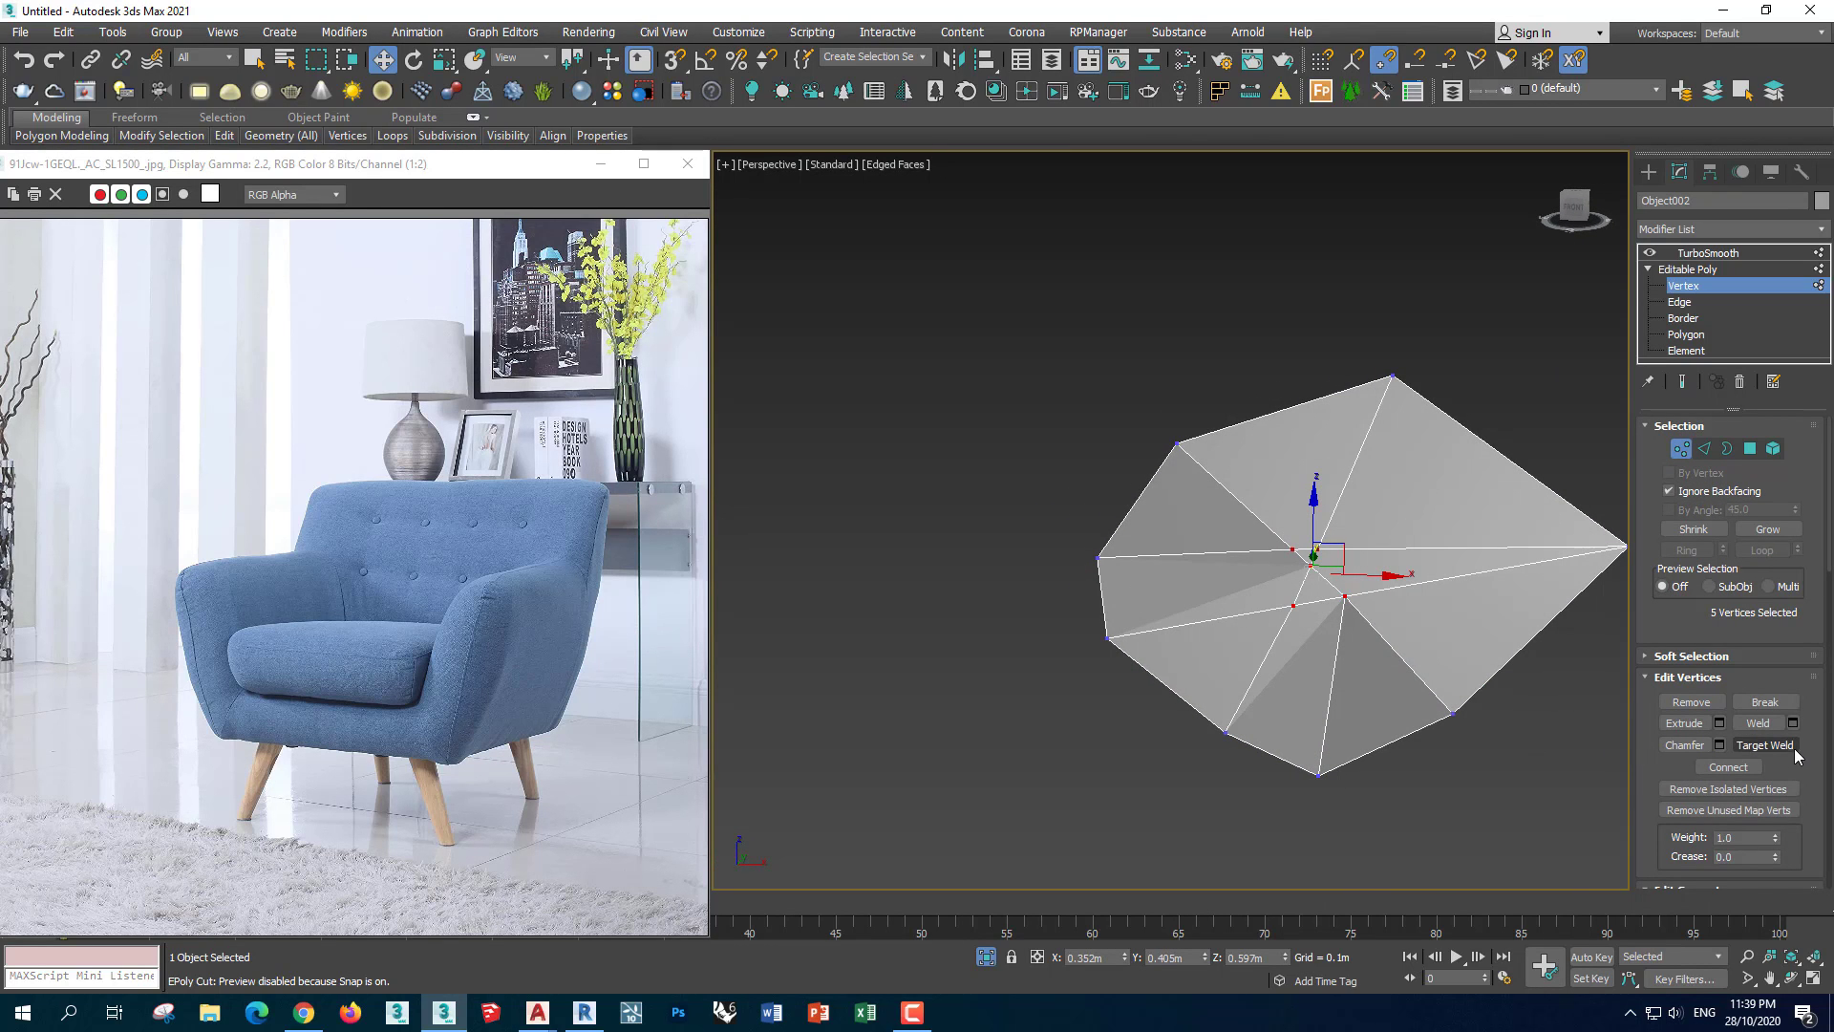
{"action": "left_click_drag", "start_coordinate": [1800, 753], "coordinate": [1772, 472]}
{"action": "left_click", "coordinate": [1766, 723]}
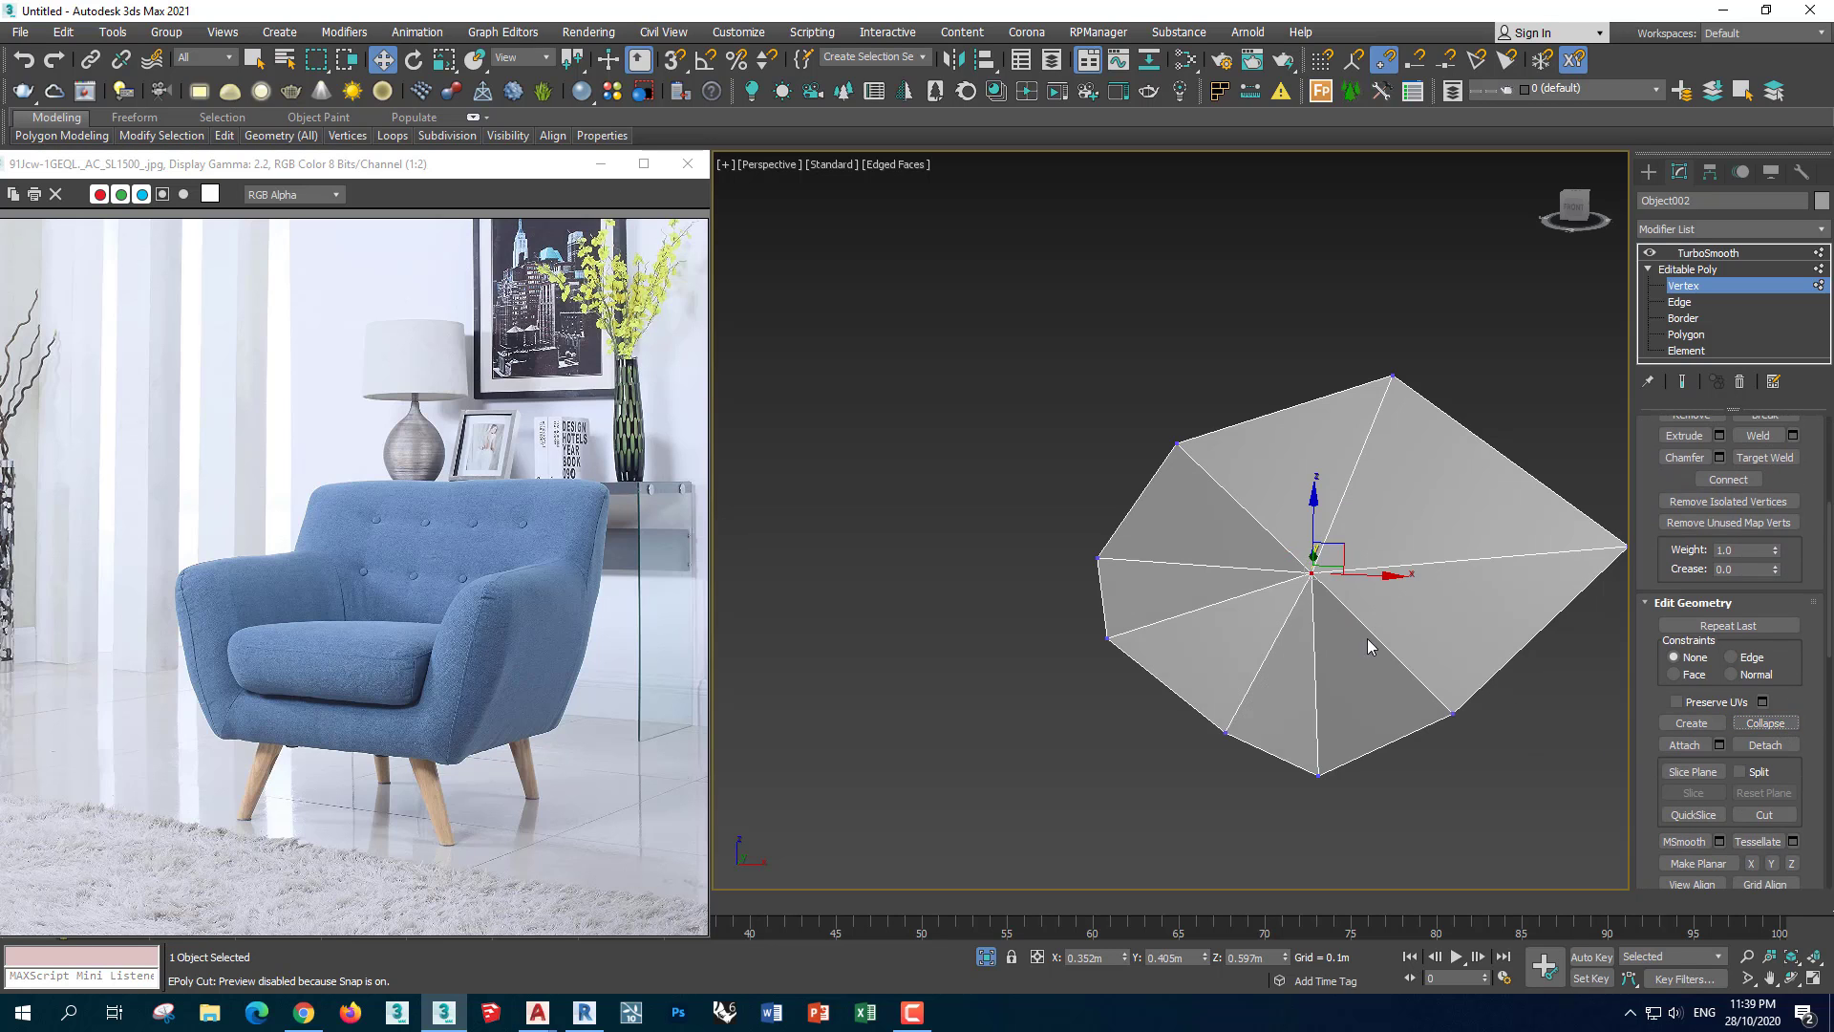
{"action": "mouse_move", "coordinate": [1318, 669]}
{"action": "middle_mouse_down", "text": "alt"}
{"action": "mouse_move", "coordinate": [1337, 714]}
{"action": "mouse_move", "coordinate": [1354, 671]}
{"action": "mouse_move", "coordinate": [1082, 748]}
{"action": "mouse_move", "coordinate": [1401, 729]}
{"action": "mouse_move", "coordinate": [1098, 790]}
{"action": "mouse_move", "coordinate": [1171, 737]}
{"action": "mouse_move", "coordinate": [1057, 559]}
{"action": "mouse_move", "coordinate": [1303, 585]}
{"action": "mouse_move", "coordinate": [1433, 525]}
{"action": "mouse_move", "coordinate": [1614, 757]}
{"action": "mouse_move", "coordinate": [946, 702]}
{"action": "mouse_move", "coordinate": [936, 660]}
{"action": "middle_mouse_up", "text": "alt"}
Exit isolation to show the whole sofa, deselect the buttons and hide edged faces
{"action": "scroll", "coordinate": [1098, 669], "scroll_direction": "down", "scroll_amount": 10}
{"action": "left_click", "coordinate": [1708, 252]}
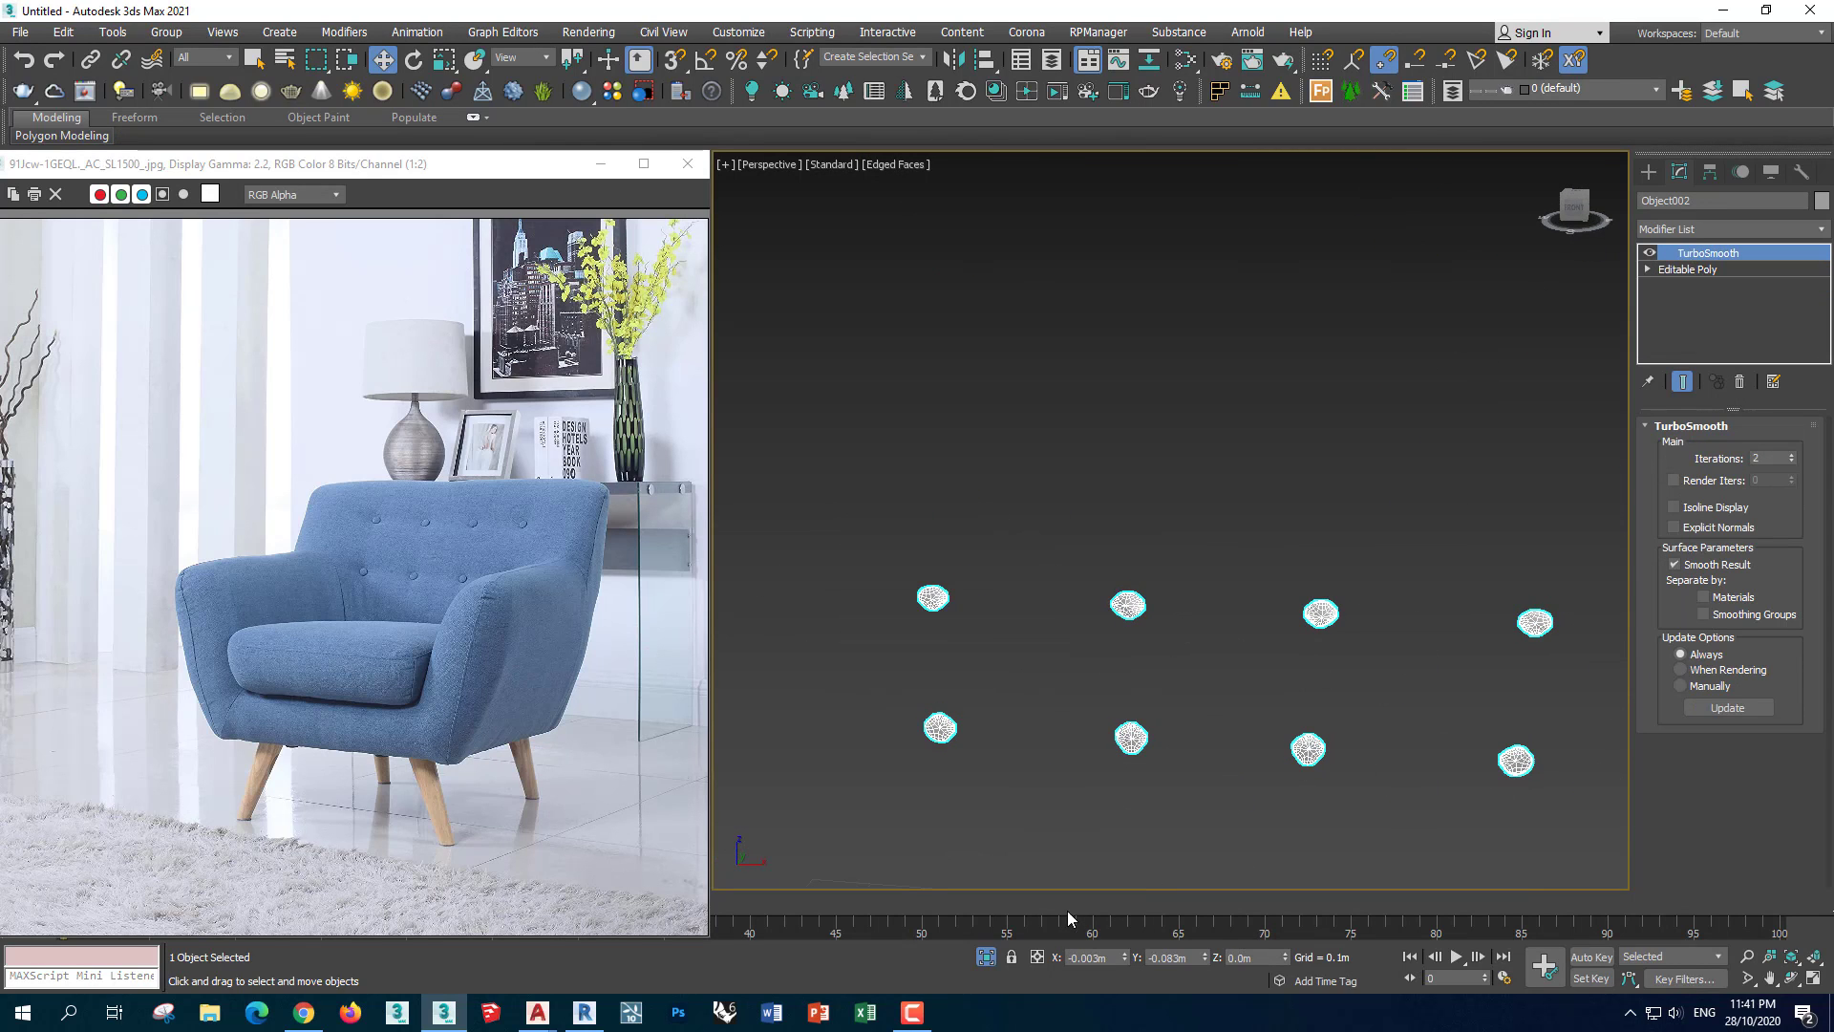
{"action": "left_click", "coordinate": [987, 958]}
{"action": "left_click", "coordinate": [1273, 350]}
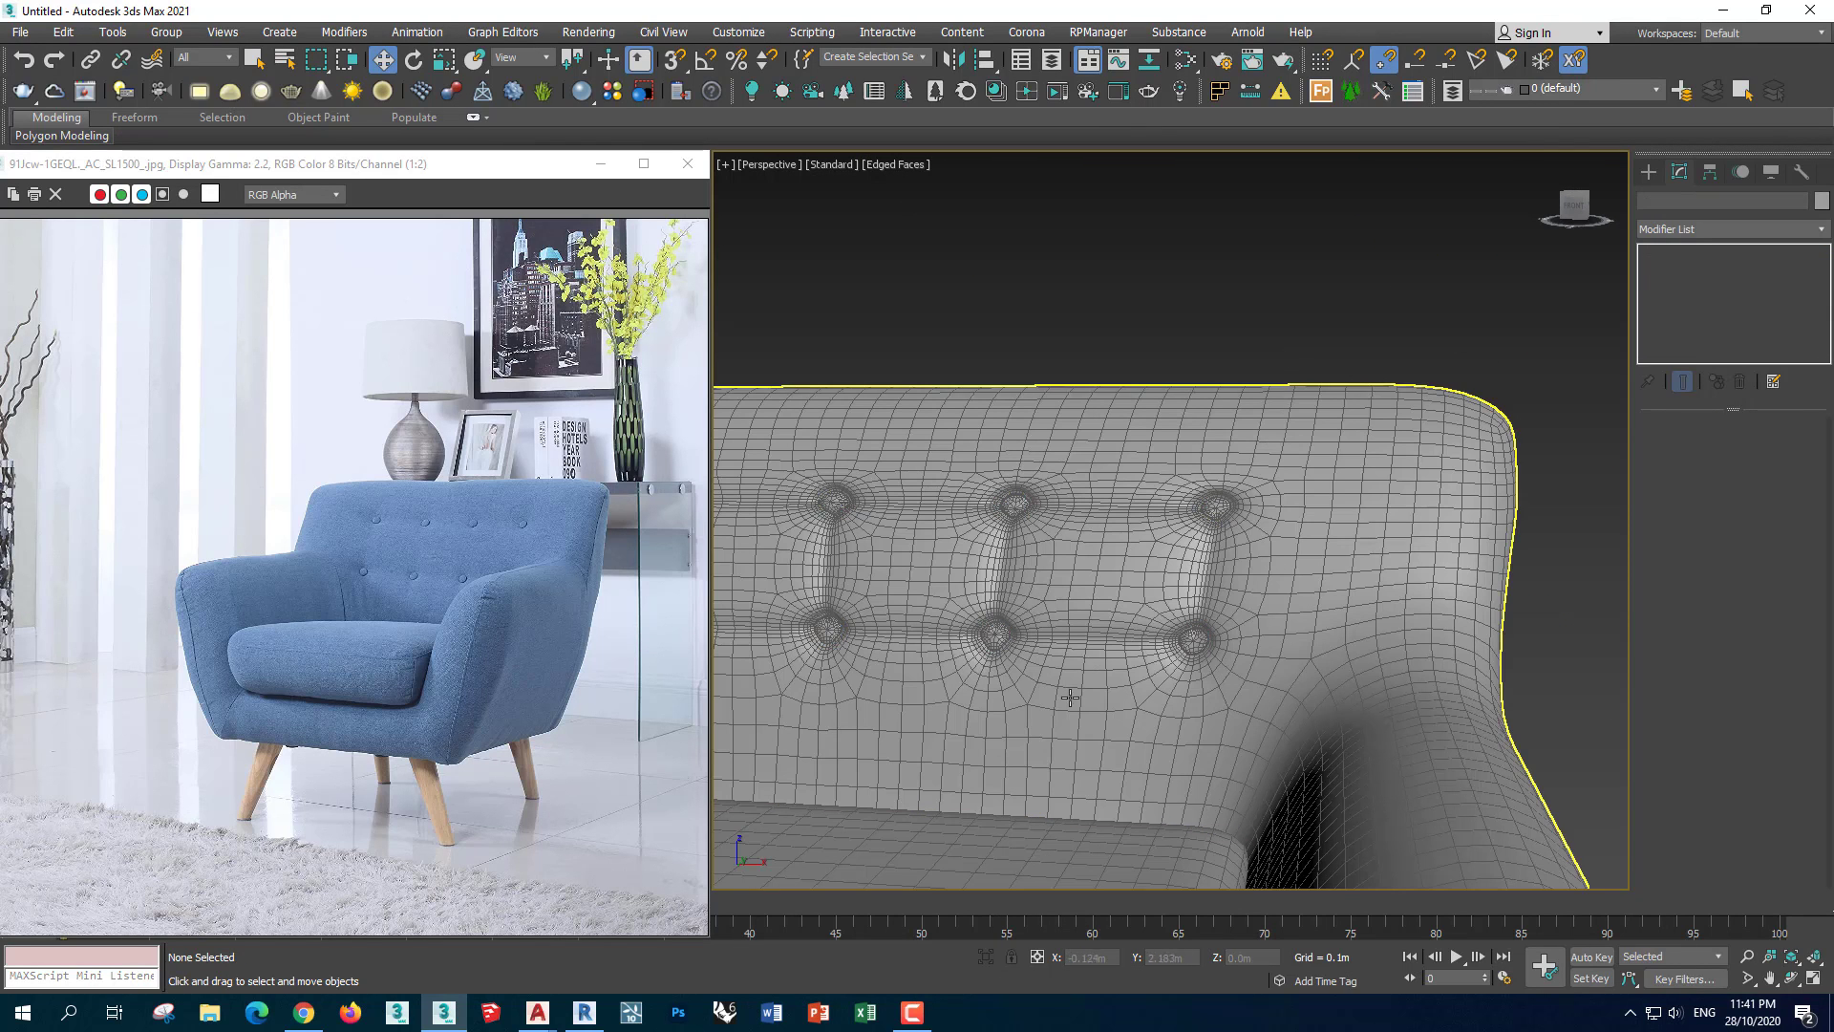
{"action": "mouse_move", "coordinate": [1073, 688]}
{"action": "middle_mouse_down", "text": "alt"}
{"action": "mouse_move", "coordinate": [1237, 664]}
{"action": "mouse_move", "coordinate": [1181, 778]}
{"action": "middle_mouse_up", "text": "alt"}
{"action": "scroll", "coordinate": [1189, 755], "scroll_direction": "down", "scroll_amount": 5}
{"action": "scroll", "coordinate": [1188, 754], "scroll_direction": "down", "scroll_amount": 3}
{"action": "key", "text": "F4"}
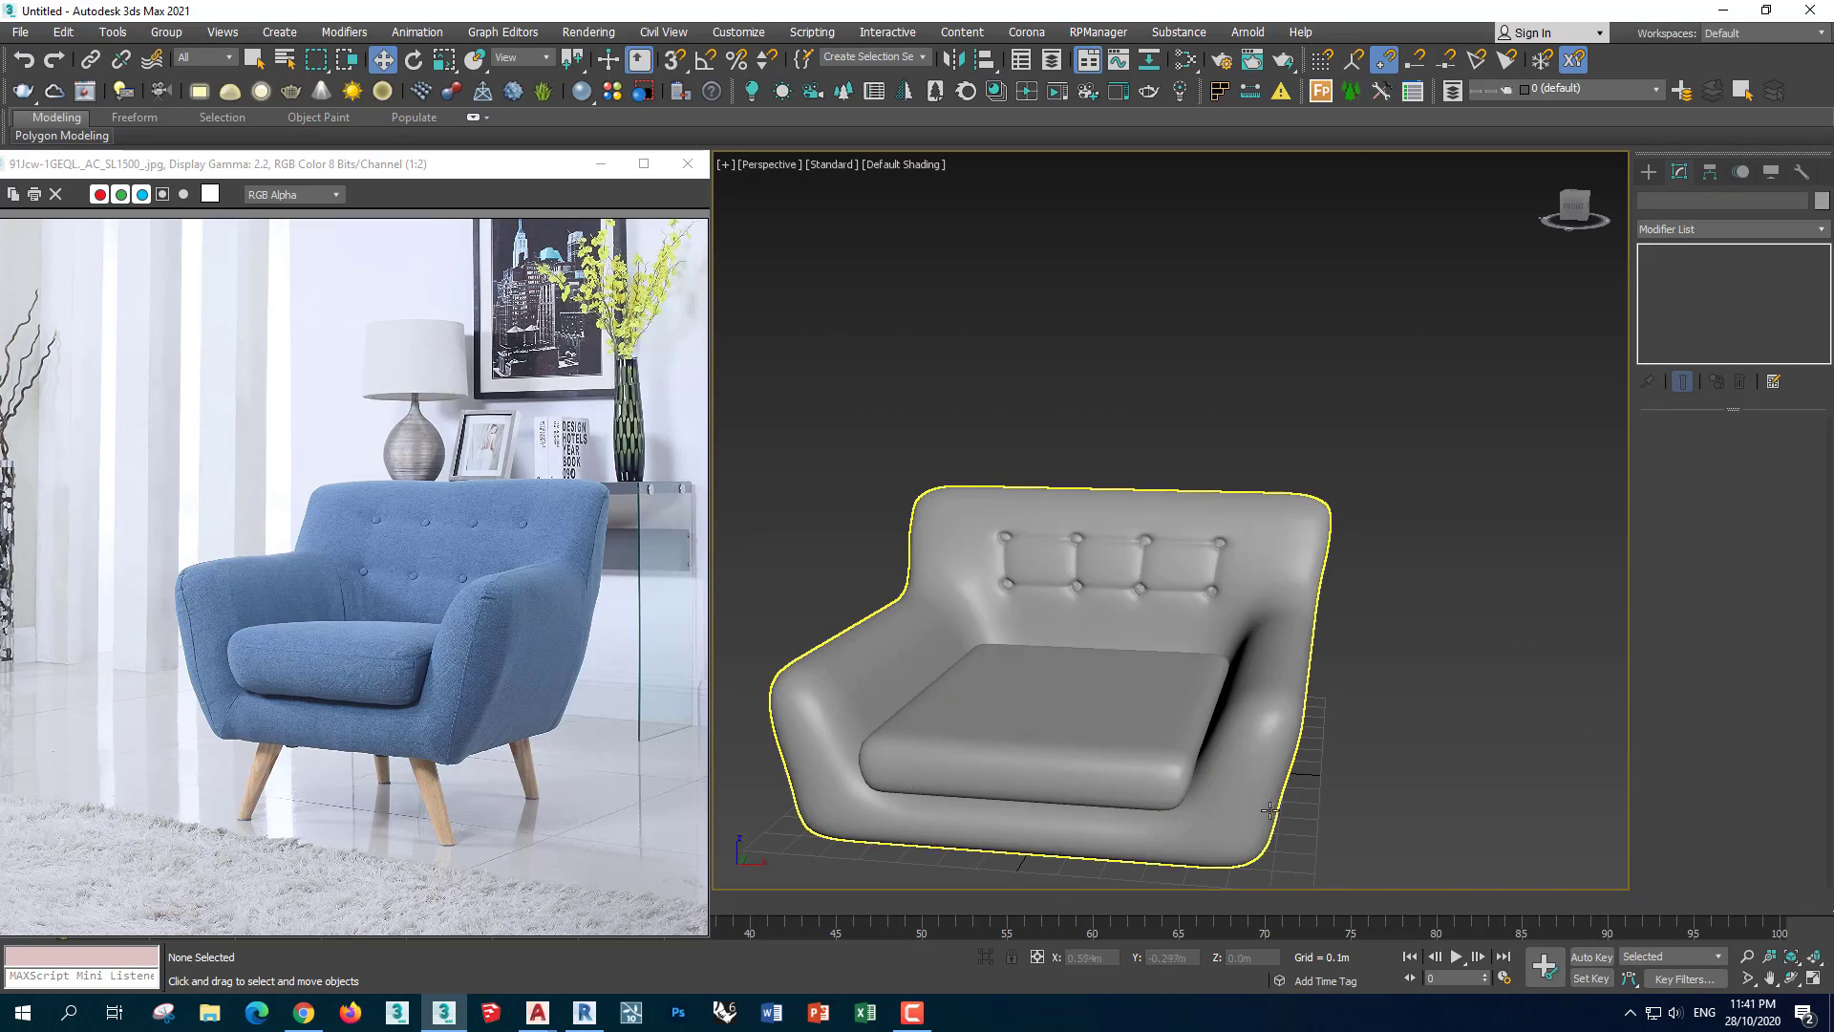
{"action": "scroll", "coordinate": [1199, 550], "scroll_direction": "up", "scroll_amount": 5}
{"action": "scroll", "coordinate": [1328, 516], "scroll_direction": "up", "scroll_amount": 4}
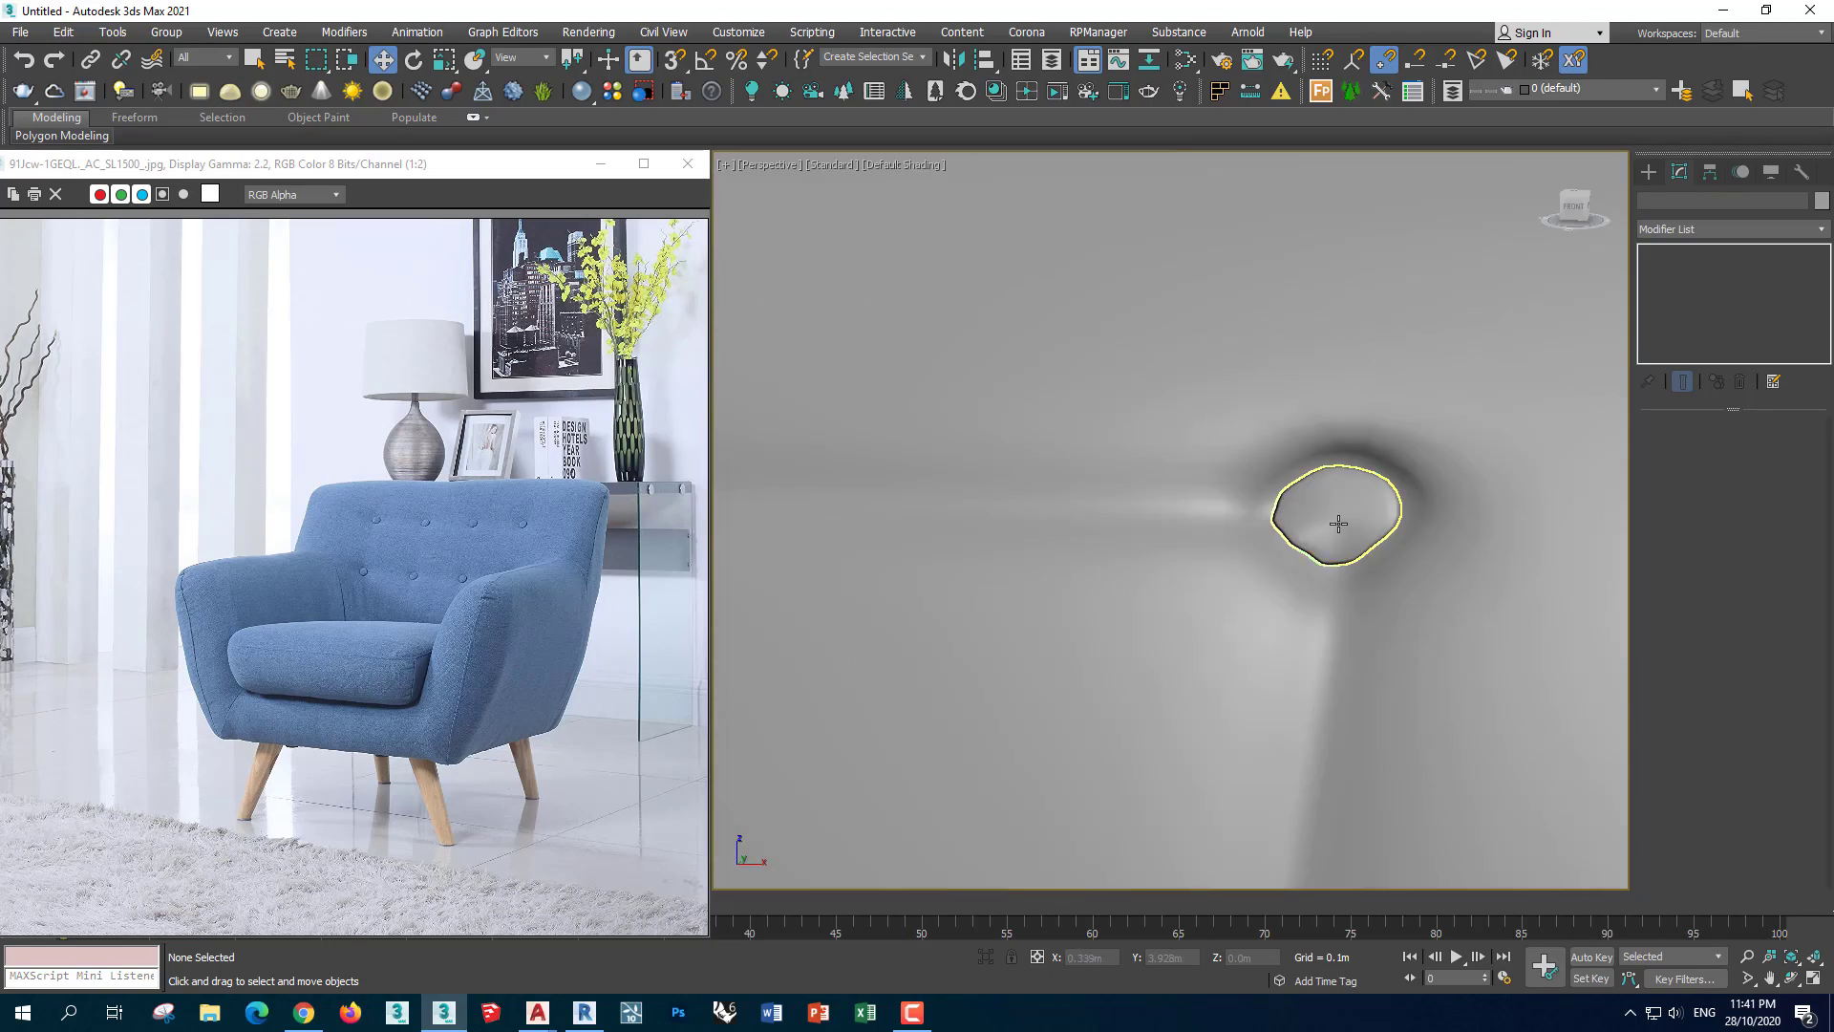
Set the tuft buttons' TurboSmooth iterations to 3
{"action": "left_click", "coordinate": [1334, 521]}
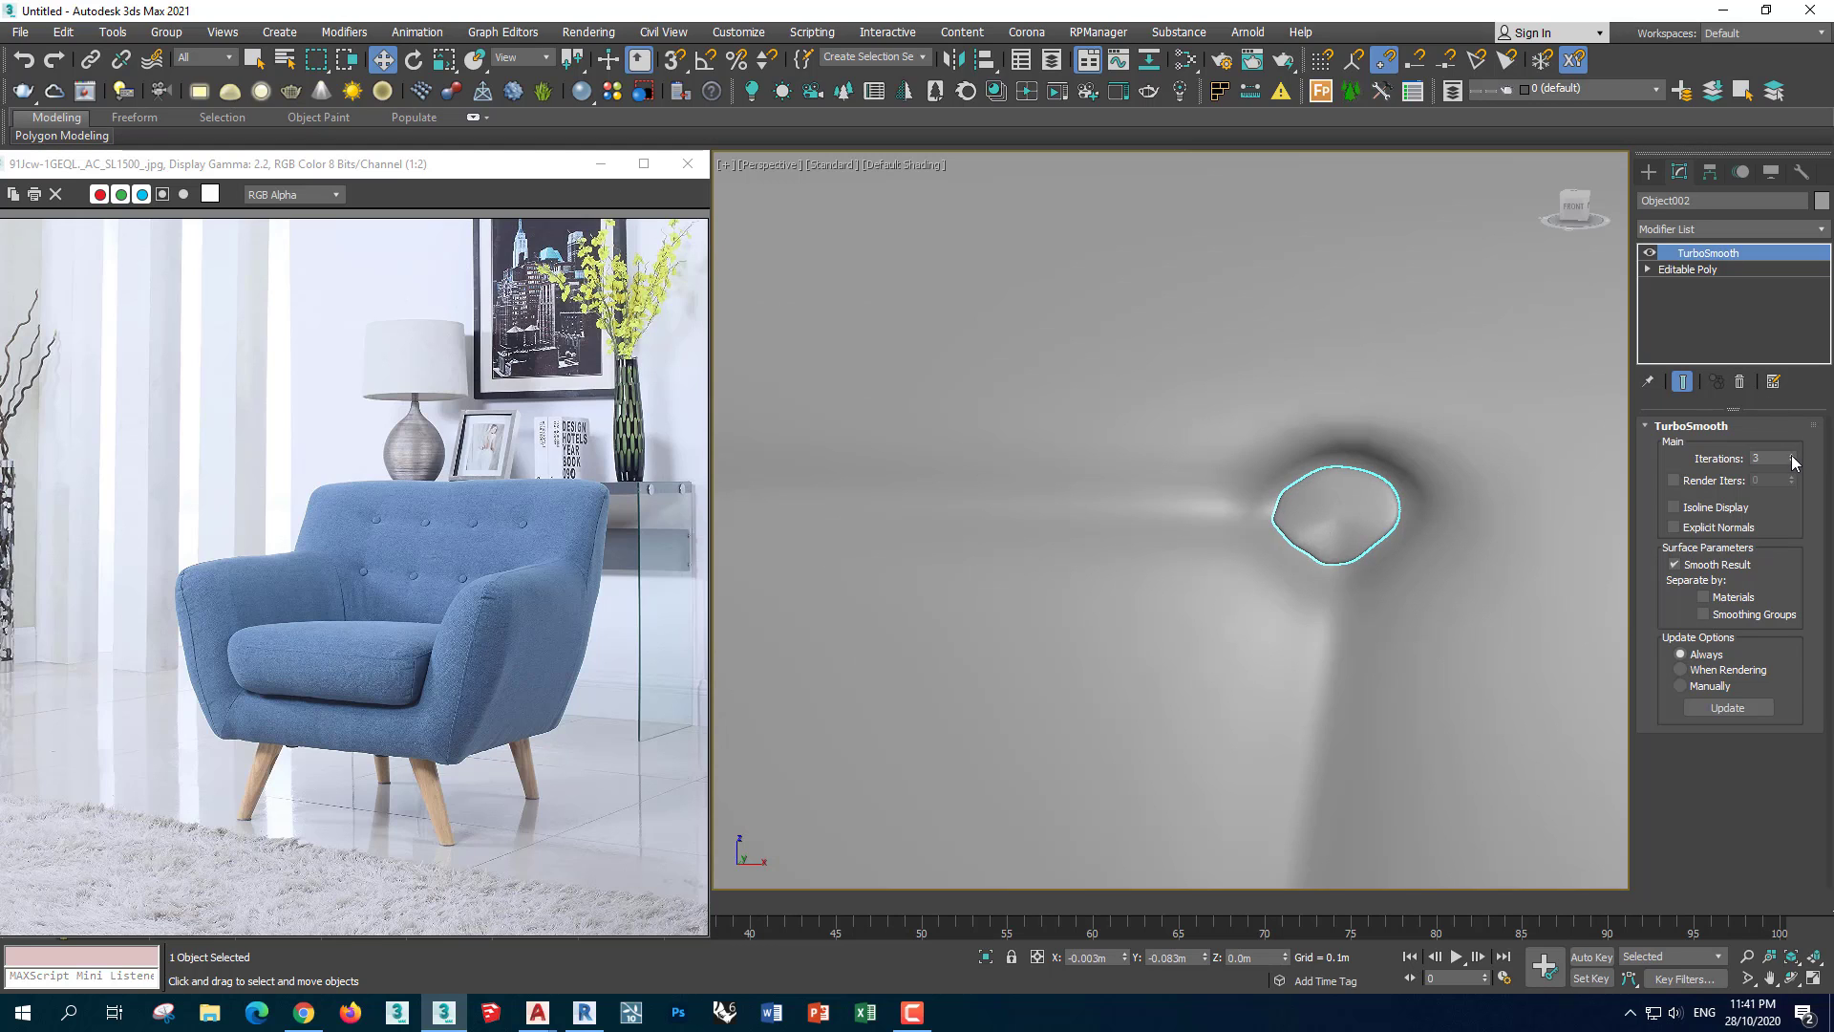
{"action": "scroll", "coordinate": [1333, 475], "scroll_direction": "down", "scroll_amount": 5}
{"action": "scroll", "coordinate": [1255, 639], "scroll_direction": "down", "scroll_amount": 2}
{"action": "scroll", "coordinate": [1318, 612], "scroll_direction": "down", "scroll_amount": 3}
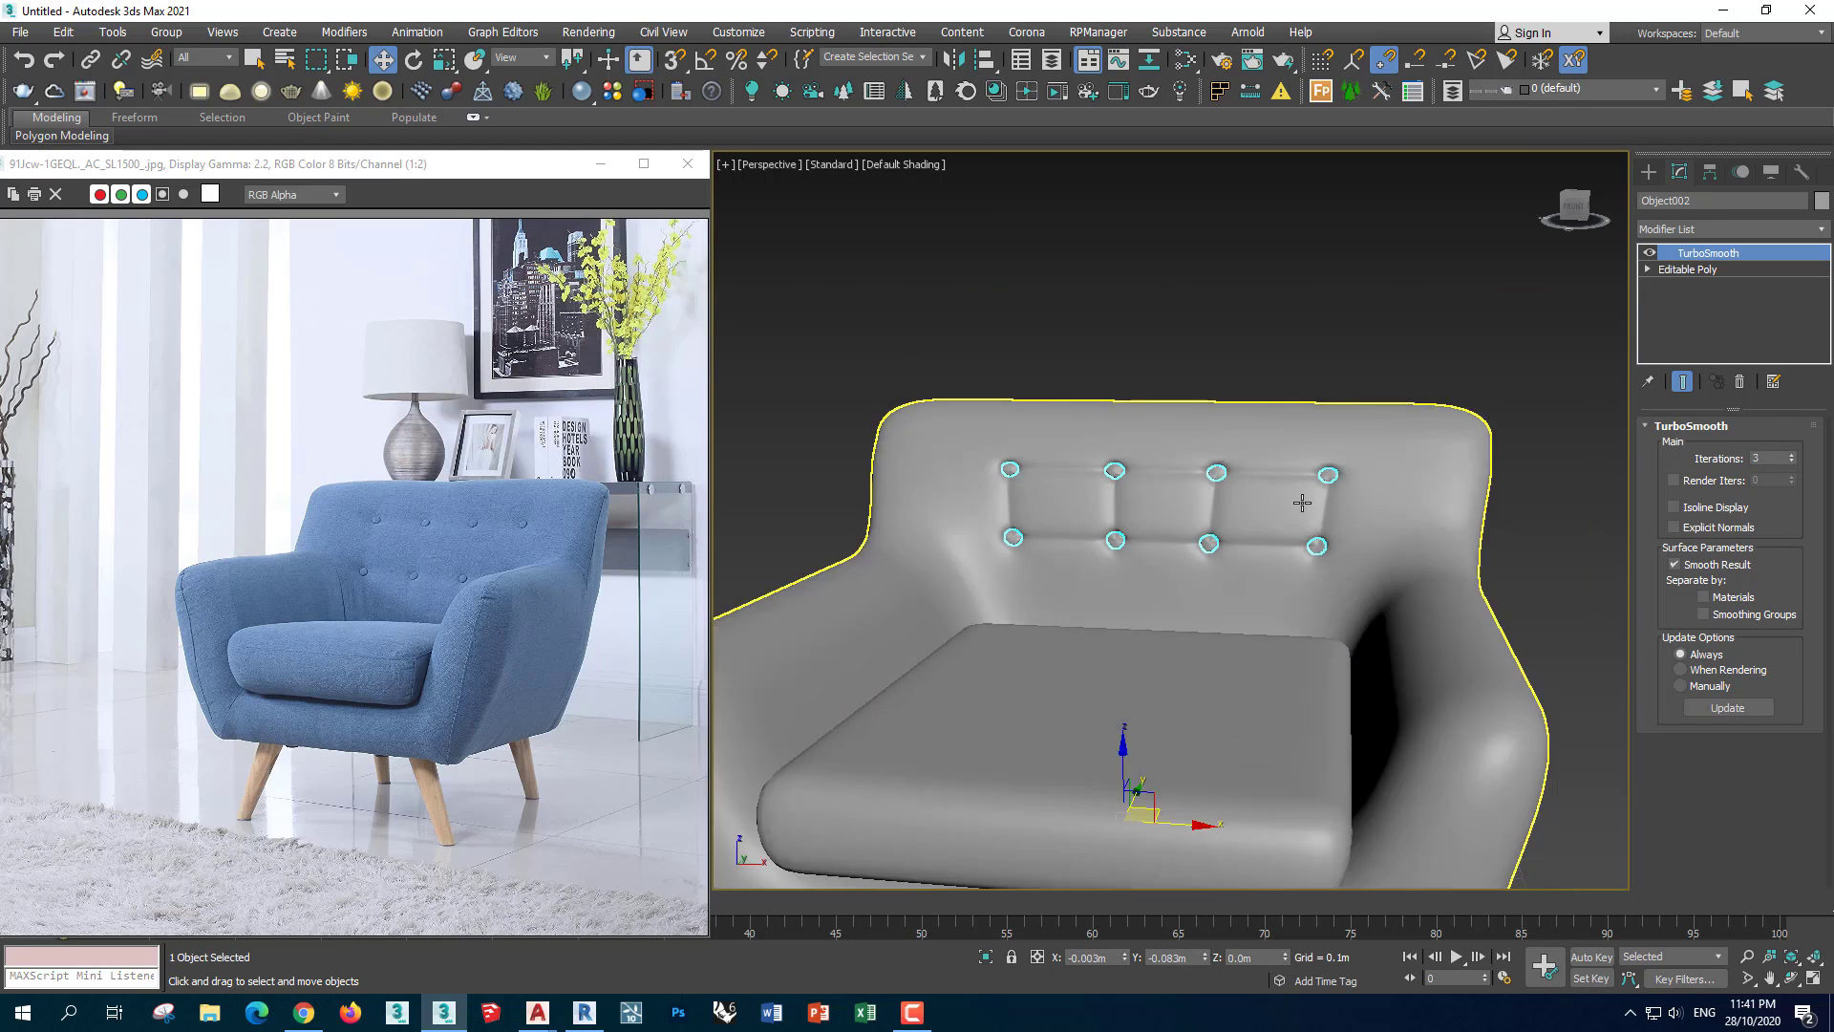
{"action": "scroll", "coordinate": [1395, 660], "scroll_direction": "down", "scroll_amount": 2}
{"action": "scroll", "coordinate": [1454, 687], "scroll_direction": "down", "scroll_amount": 1}
{"action": "left_click", "coordinate": [1454, 688]}
{"action": "middle_click_drag", "start_coordinate": [1206, 678], "coordinate": [1213, 685], "text": "alt"}
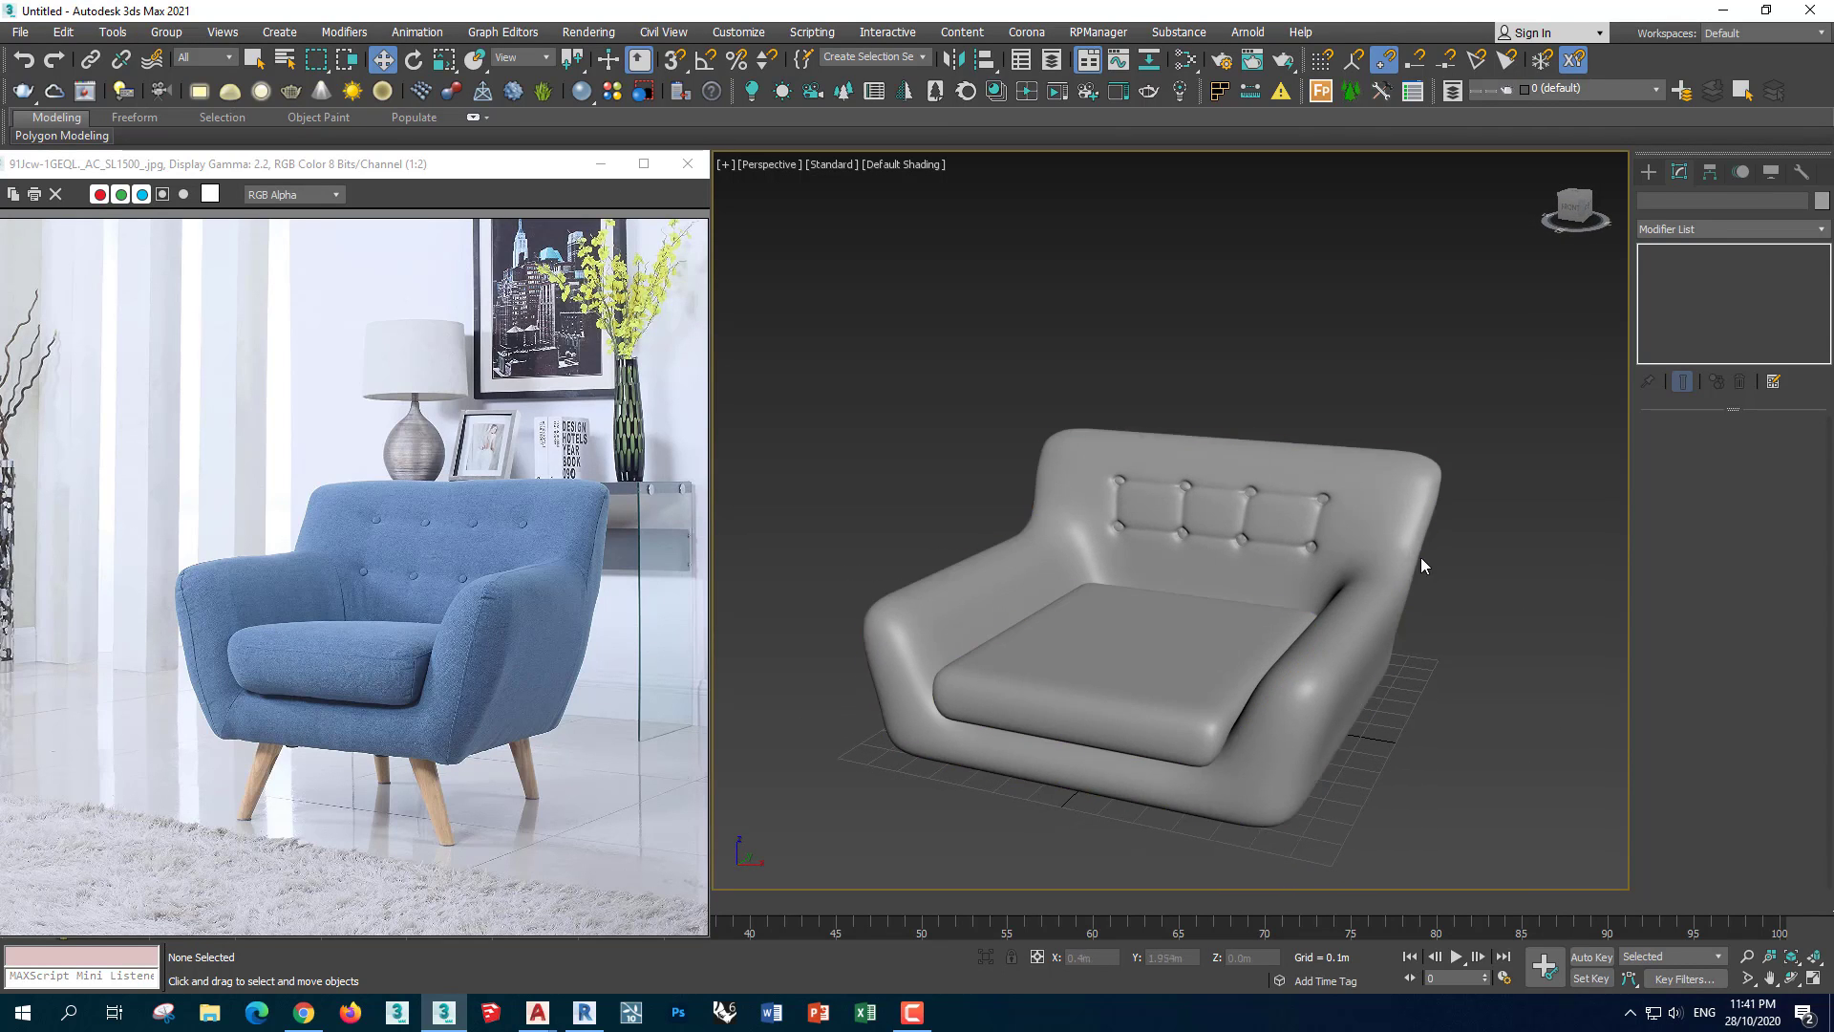
Select Box001, show edged faces, disable its TurboSmooth and enter Edge level
{"action": "left_click", "coordinate": [1404, 538]}
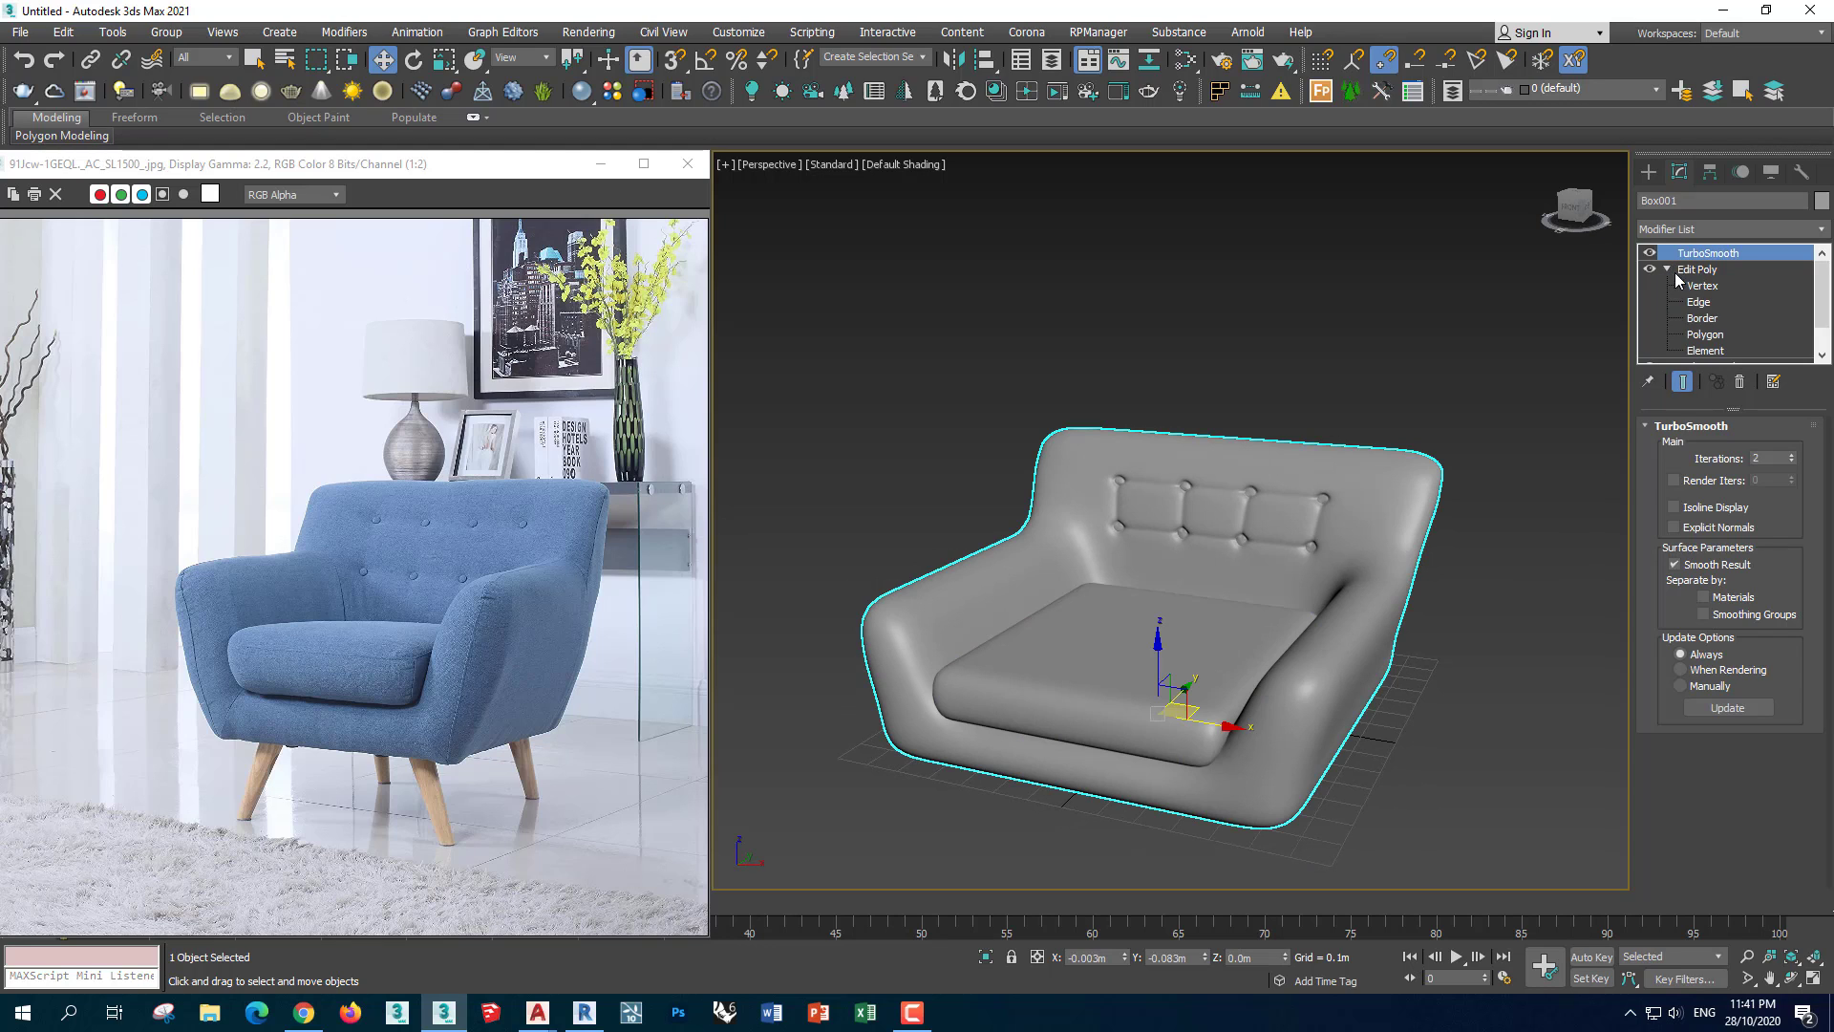
{"action": "key", "text": "F4"}
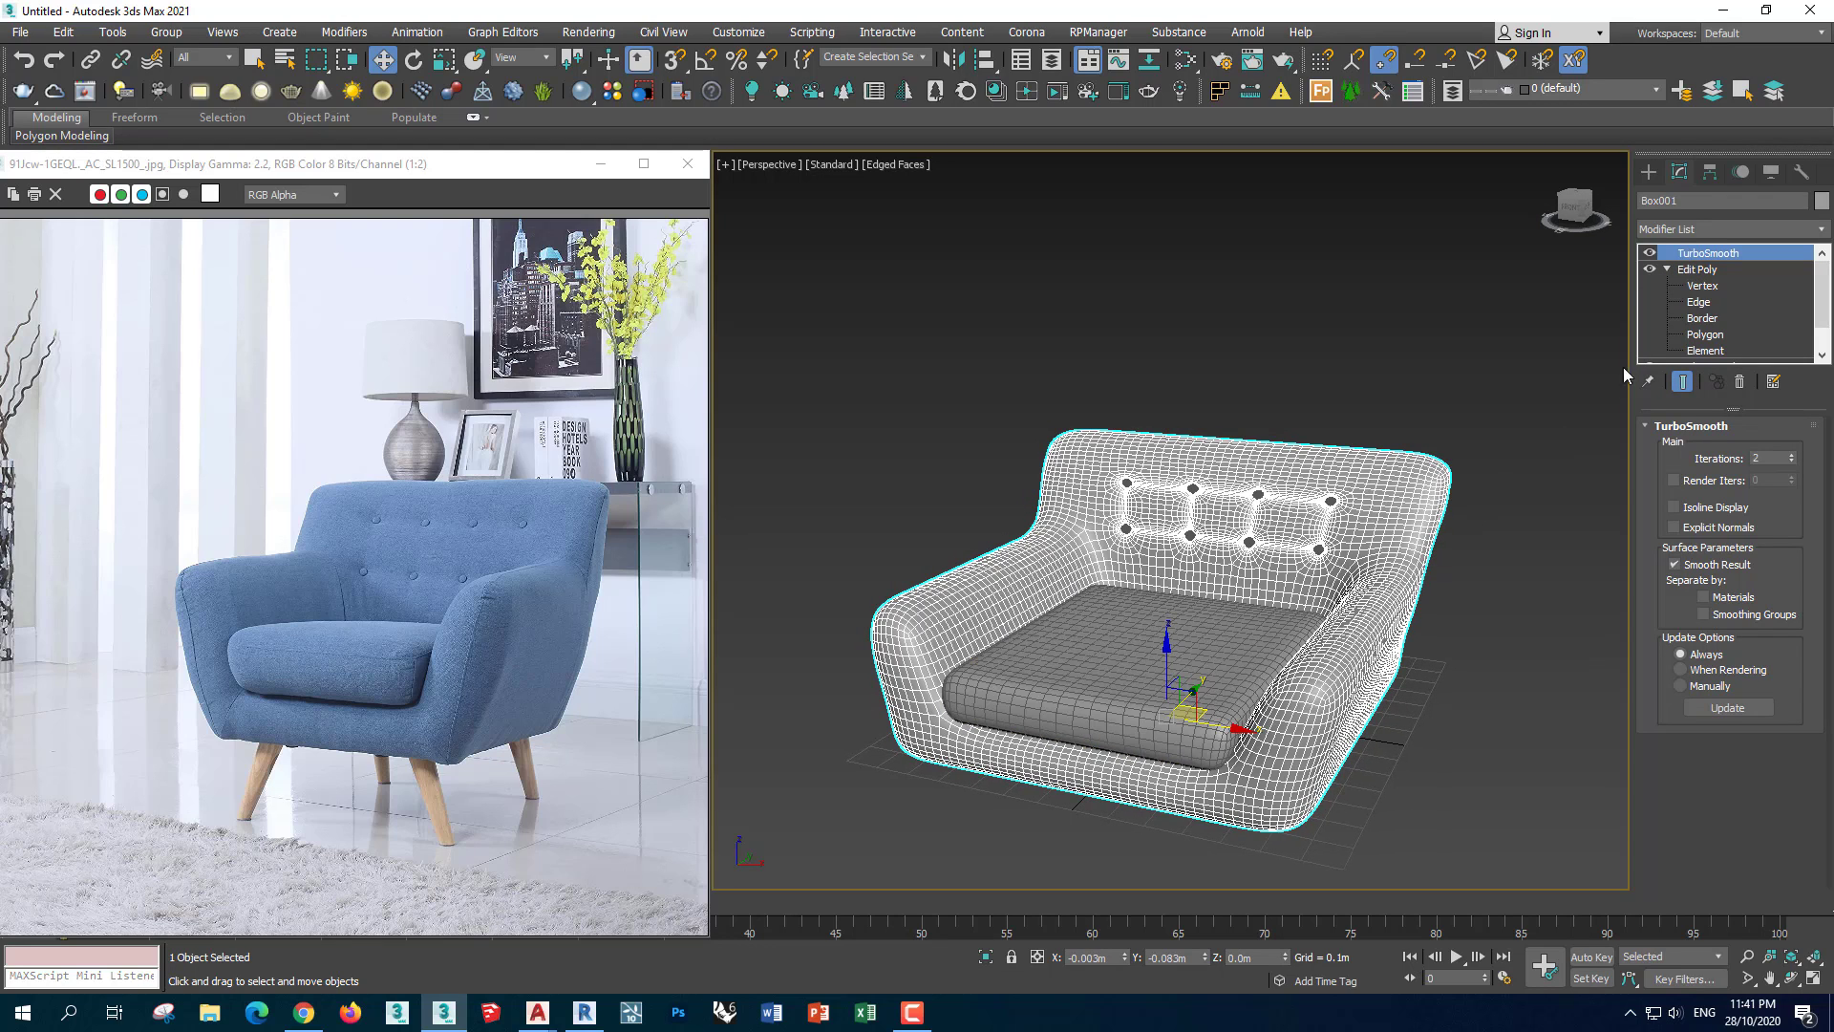
{"action": "left_click", "coordinate": [1651, 253]}
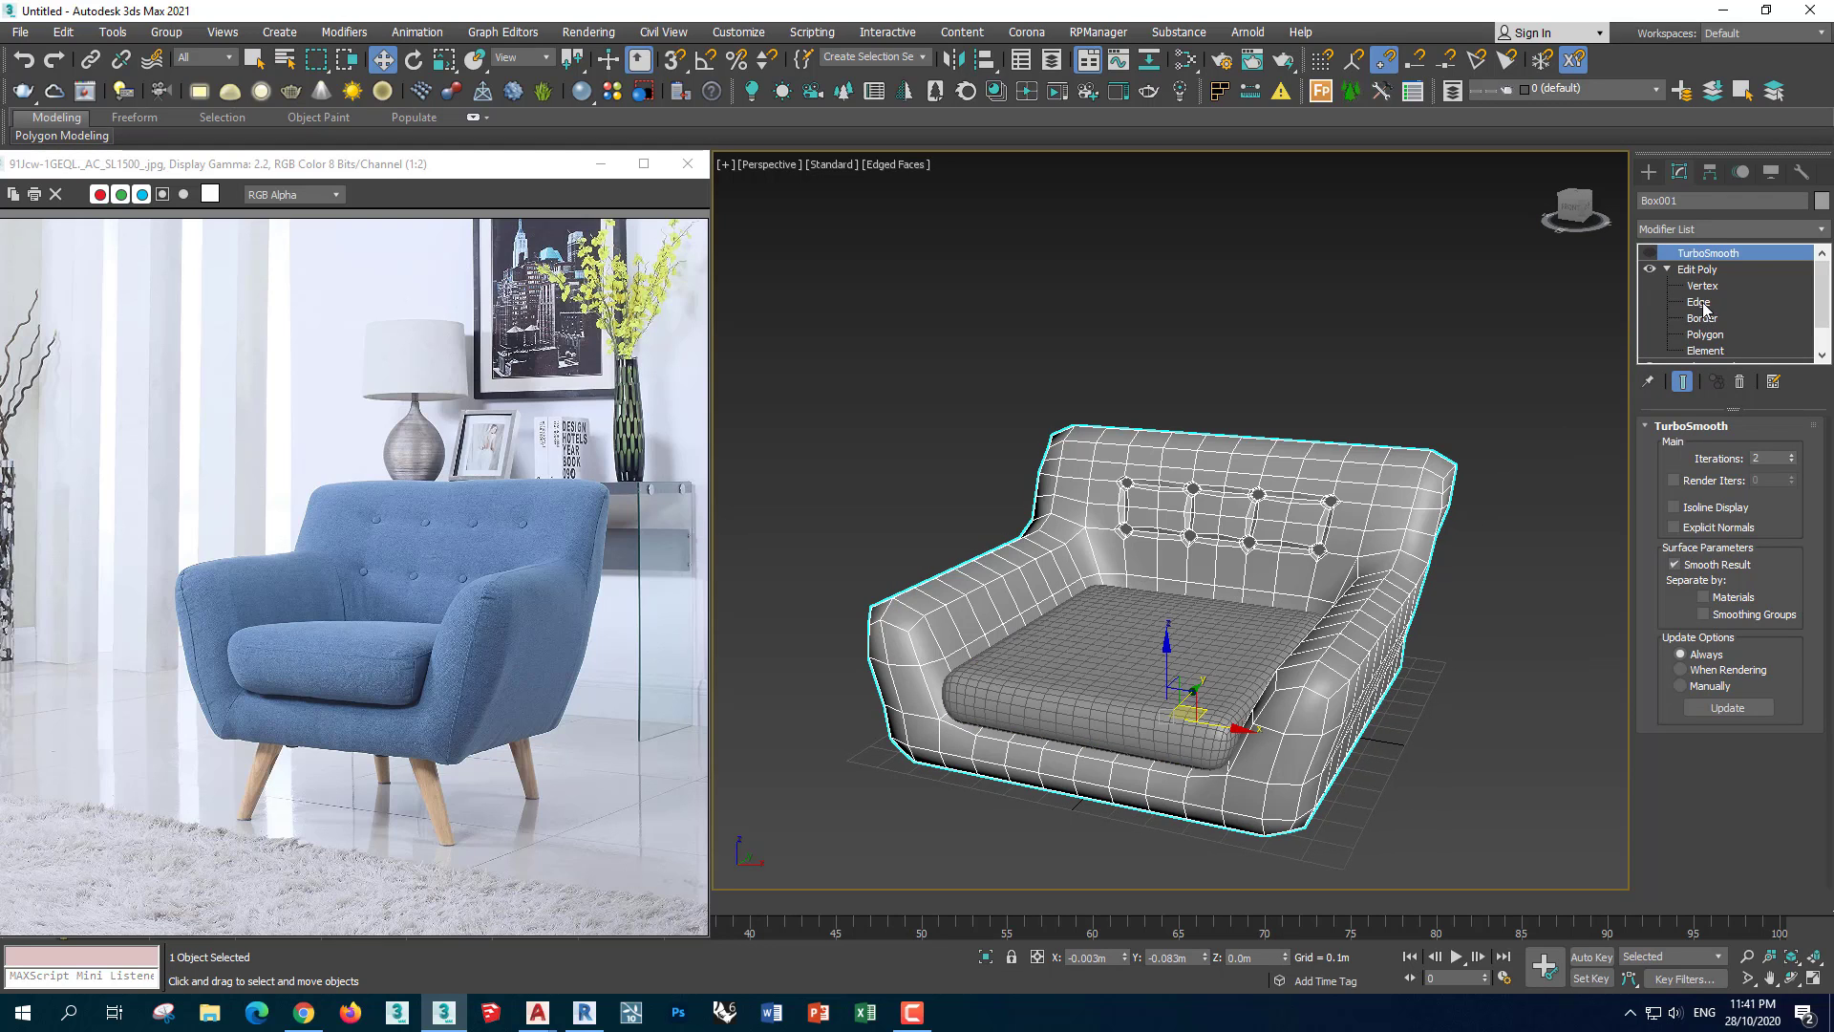
{"action": "left_click", "coordinate": [1699, 302]}
{"action": "scroll", "coordinate": [1363, 621], "scroll_direction": "up", "scroll_amount": 2}
{"action": "scroll", "coordinate": [1361, 621], "scroll_direction": "up", "scroll_amount": 2}
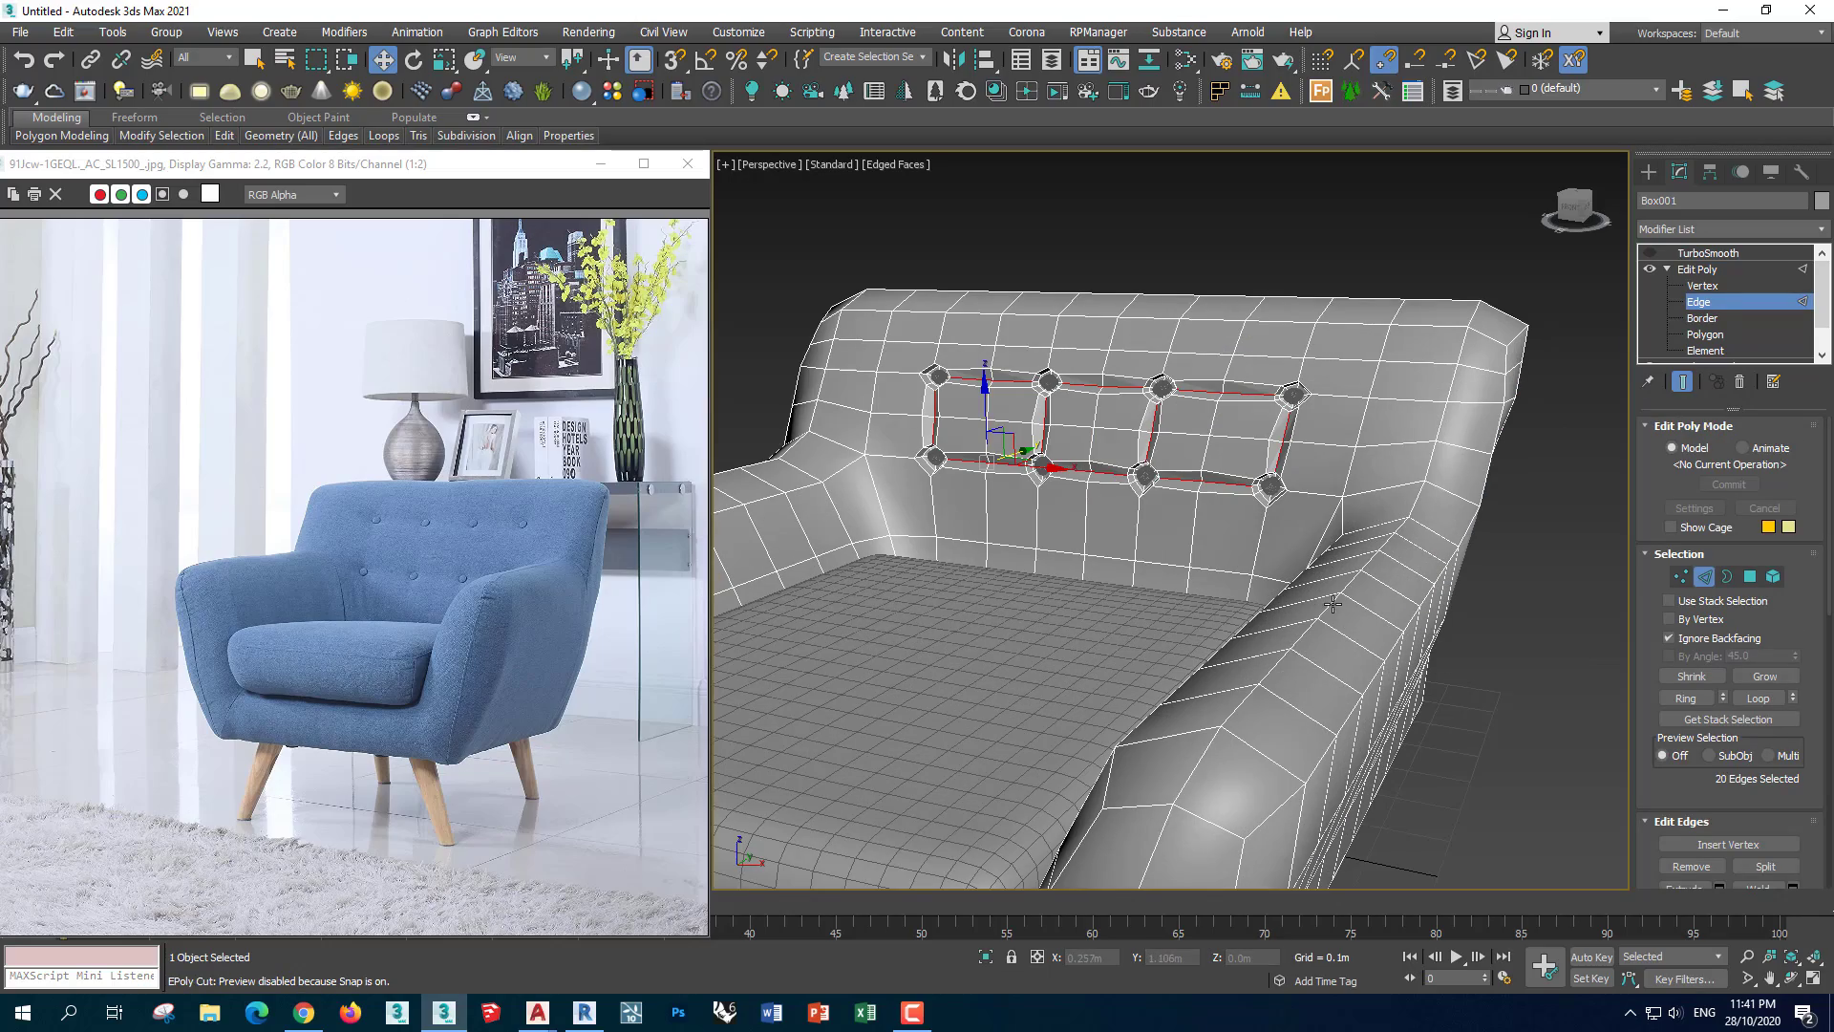
Select edge loops along the tuft grid and armrest seams
{"action": "double_click", "coordinate": [1333, 604], "text": "ctrl"}
{"action": "scroll", "coordinate": [1334, 604], "scroll_direction": "down", "scroll_amount": 3}
{"action": "mouse_move", "coordinate": [1334, 604]}
{"action": "middle_mouse_down", "text": "alt"}
{"action": "mouse_move", "coordinate": [1266, 680]}
{"action": "mouse_move", "coordinate": [1061, 745]}
{"action": "middle_mouse_up", "text": "alt"}
{"action": "scroll", "coordinate": [1060, 745], "scroll_direction": "up", "scroll_amount": 3}
{"action": "double_click", "coordinate": [1187, 621], "text": "ctrl"}
{"action": "scroll", "coordinate": [1187, 621], "scroll_direction": "down", "scroll_amount": 3}
{"action": "mouse_move", "coordinate": [1187, 621]}
{"action": "middle_mouse_down", "text": "alt"}
{"action": "mouse_move", "coordinate": [1194, 535]}
{"action": "mouse_move", "coordinate": [1090, 528]}
{"action": "mouse_move", "coordinate": [893, 732]}
{"action": "mouse_move", "coordinate": [1129, 600]}
{"action": "middle_mouse_up", "text": "alt"}
{"action": "scroll", "coordinate": [1194, 535], "scroll_direction": "down", "scroll_amount": 3}
{"action": "double_click", "coordinate": [1146, 535], "text": "ctrl"}
{"action": "scroll", "coordinate": [1147, 535], "scroll_direction": "down", "scroll_amount": 3}
{"action": "scroll", "coordinate": [1129, 600], "scroll_direction": "up", "scroll_amount": 3}
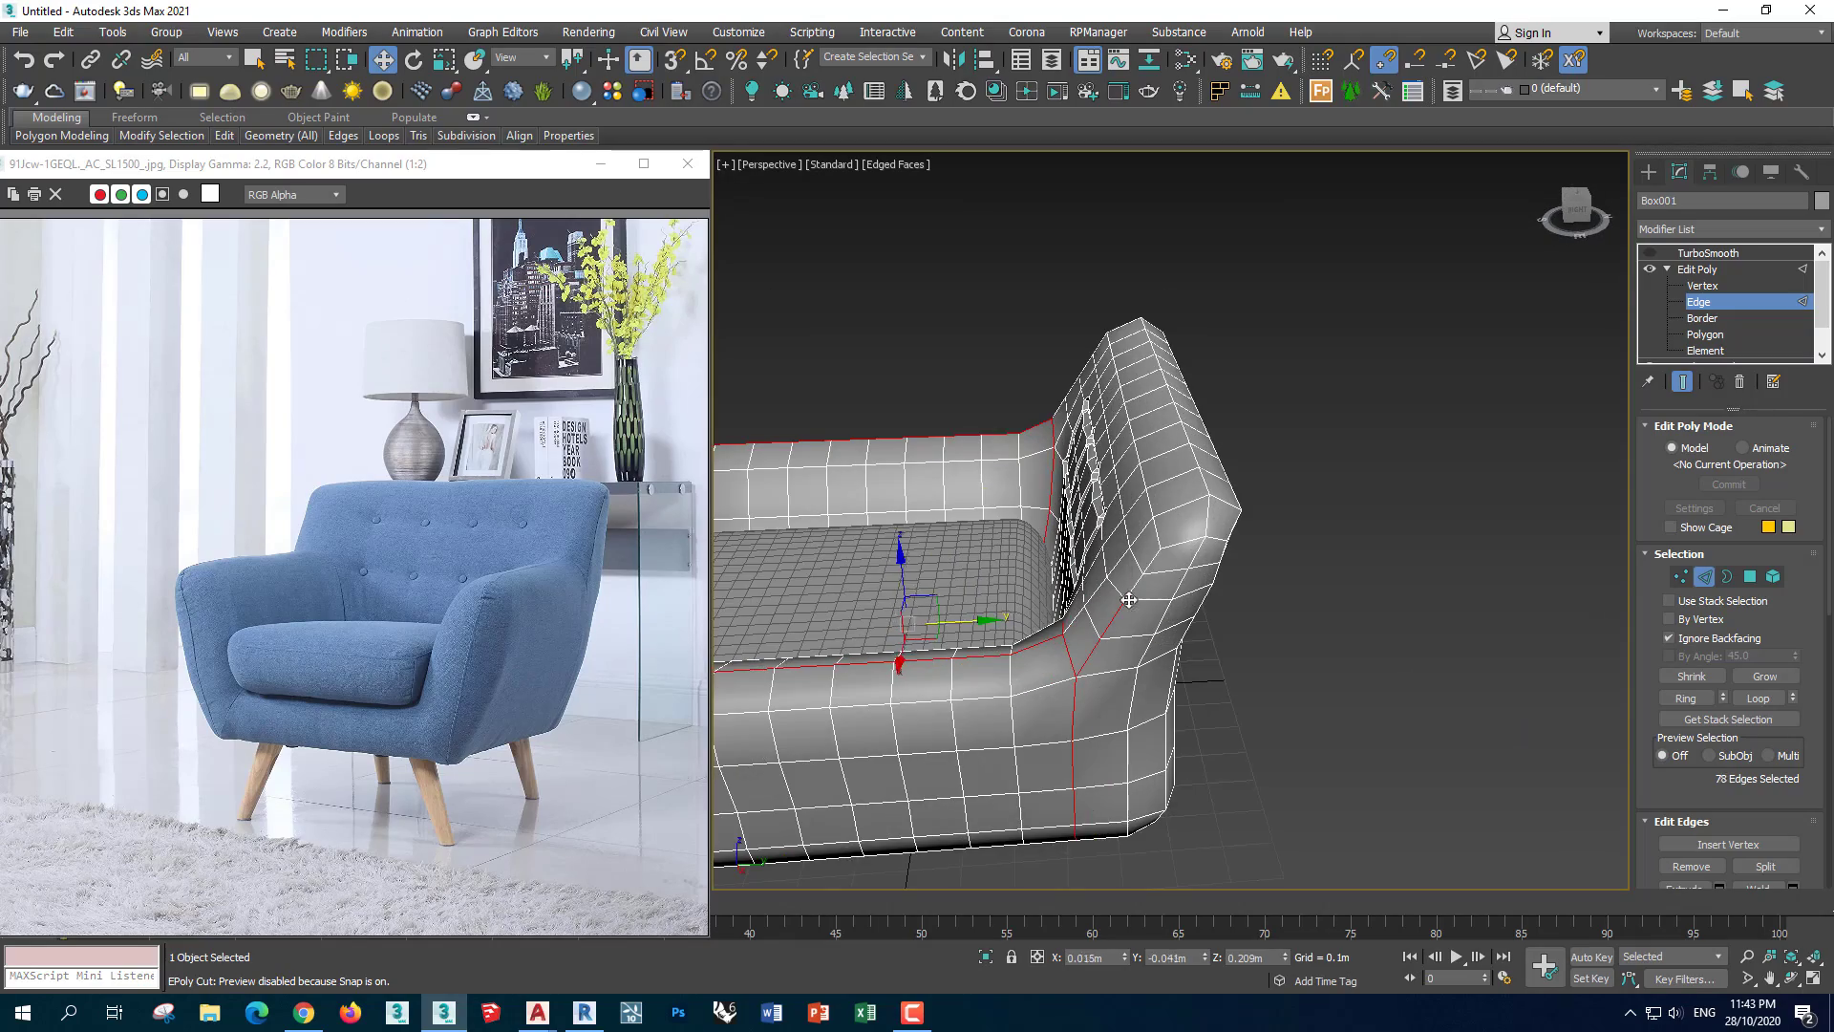
{"action": "mouse_move", "coordinate": [1133, 855]}
{"action": "middle_mouse_down", "text": "alt"}
{"action": "mouse_move", "coordinate": [1052, 755]}
{"action": "mouse_move", "coordinate": [1127, 726]}
{"action": "middle_mouse_up", "text": "alt"}
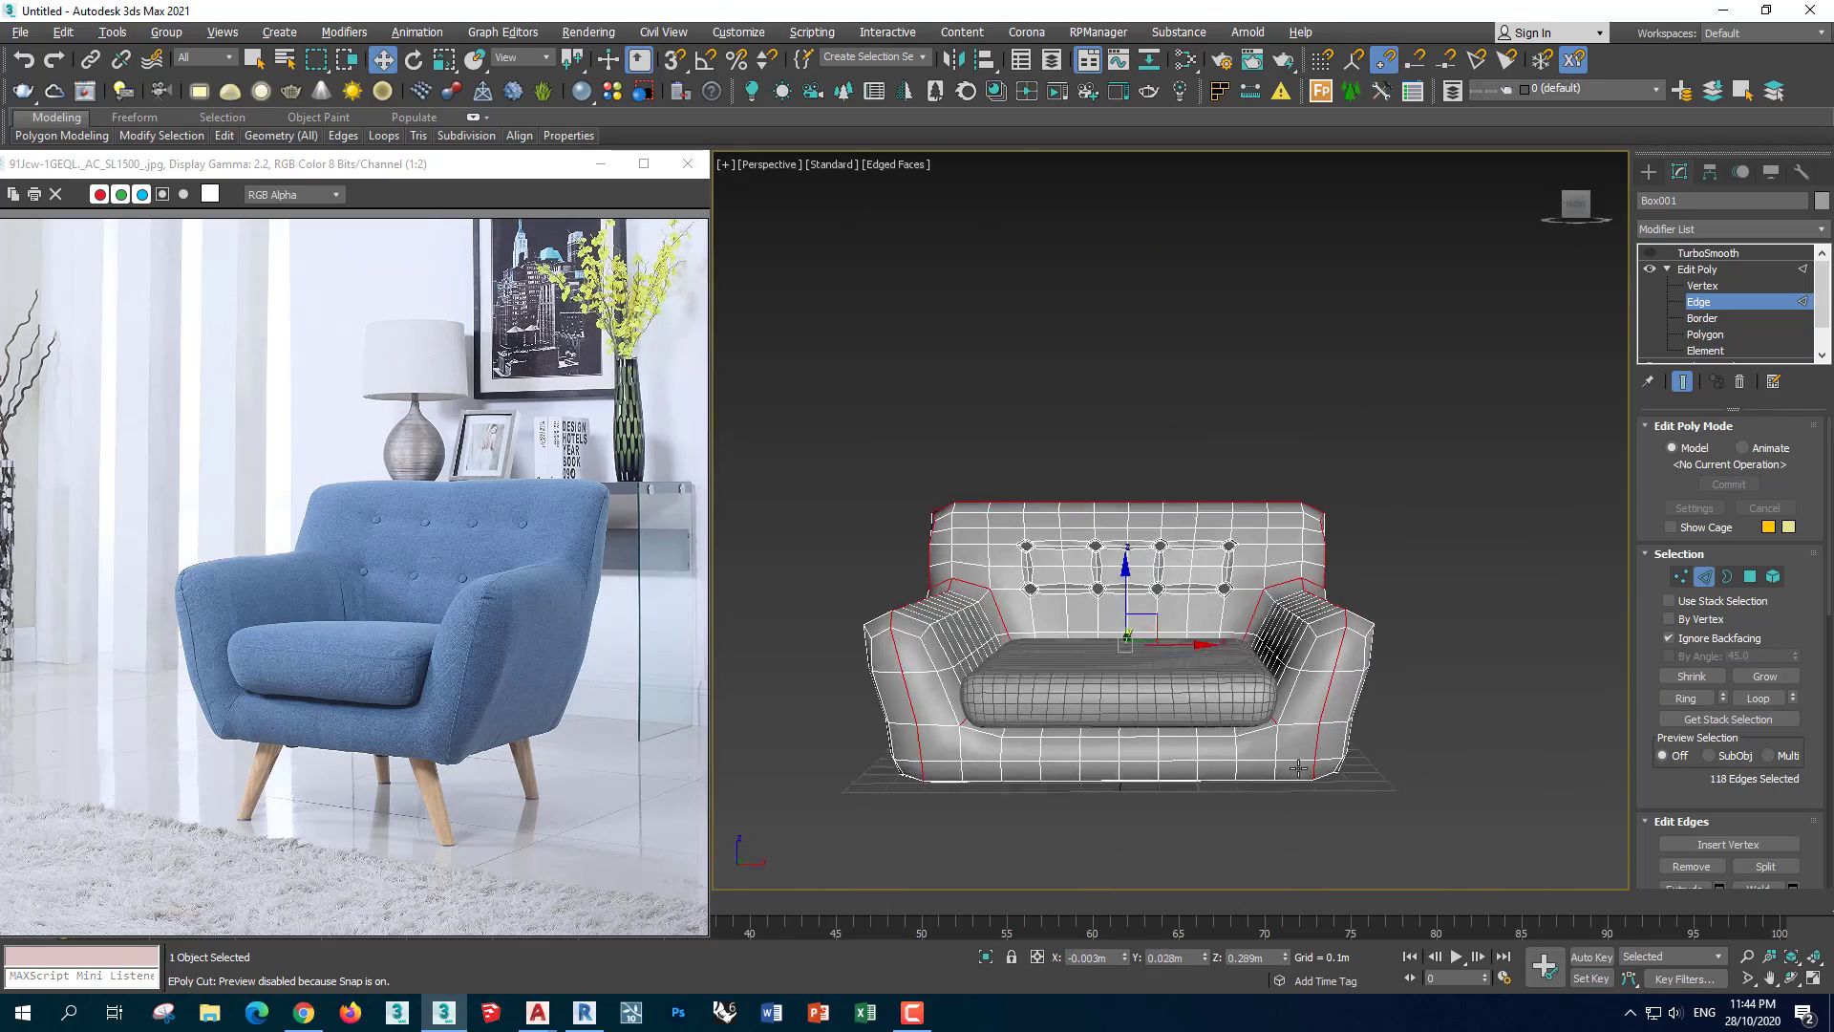
Return to Edge level with the loops kept and add one more edge, totalling 120
{"action": "key", "text": "1"}
{"action": "scroll", "coordinate": [1793, 842], "scroll_direction": "down", "scroll_amount": 1}
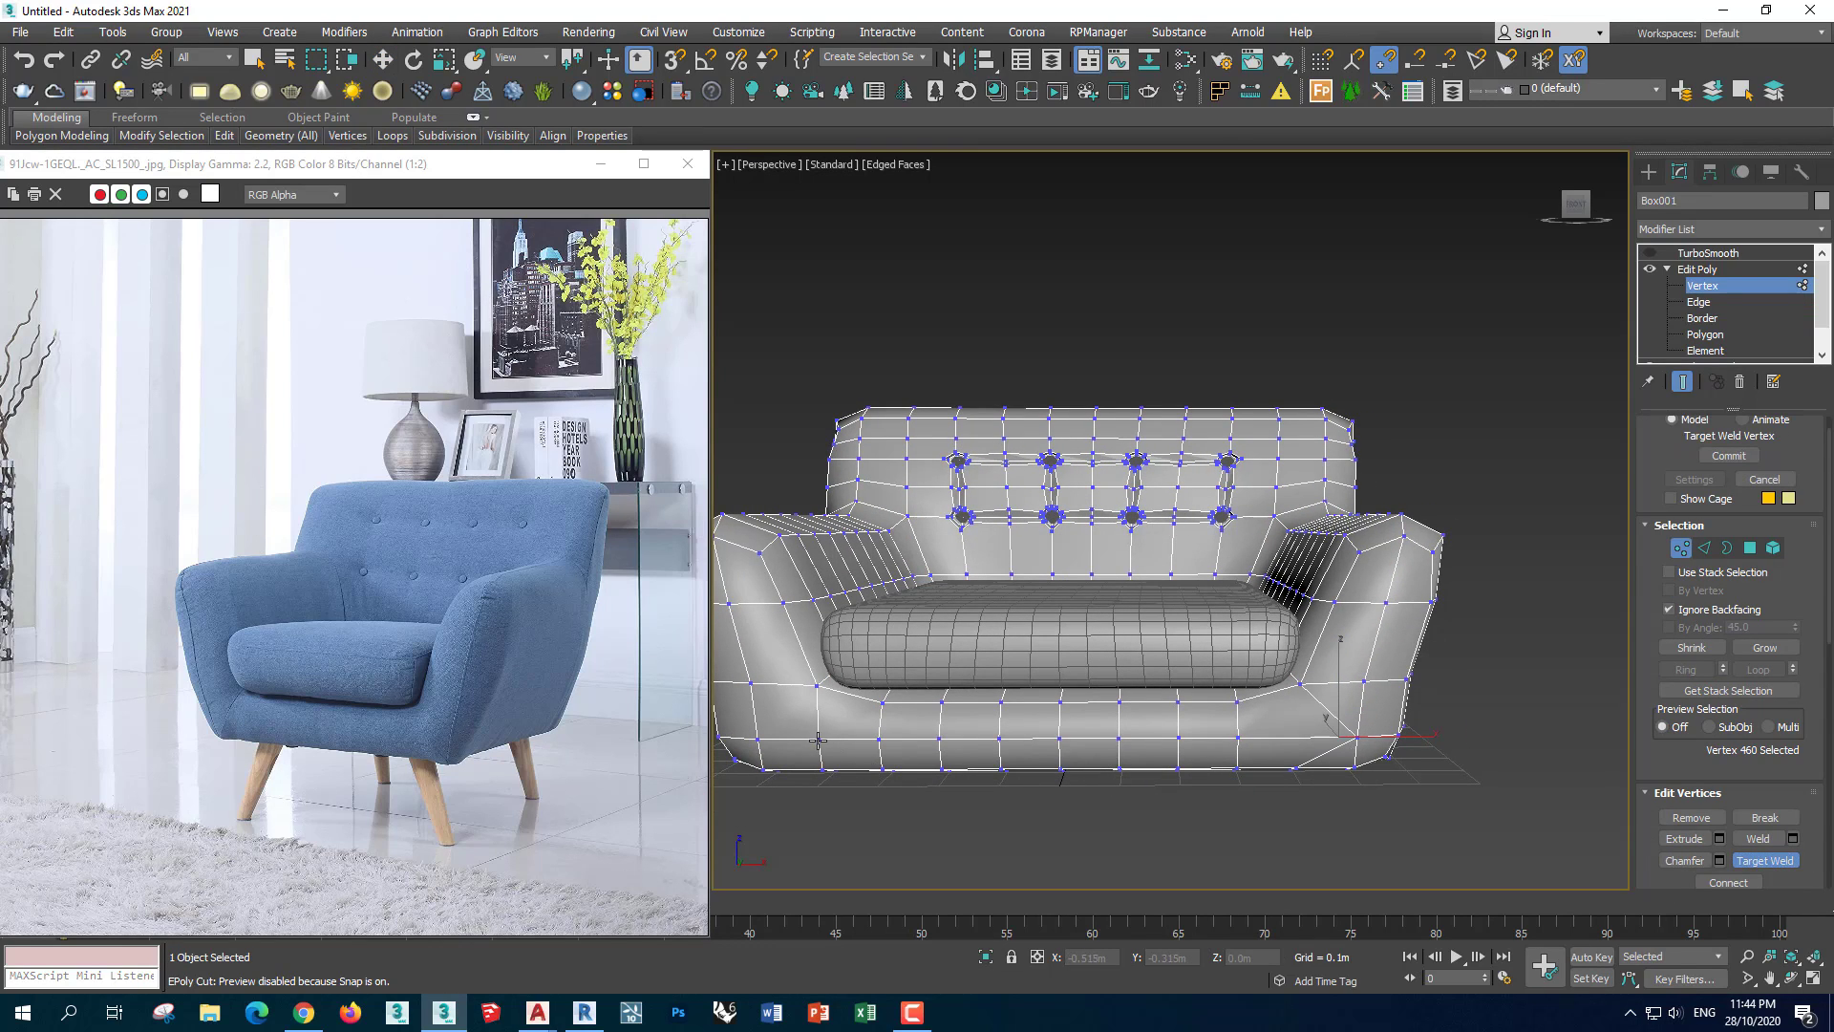
{"action": "left_click", "coordinate": [1702, 550]}
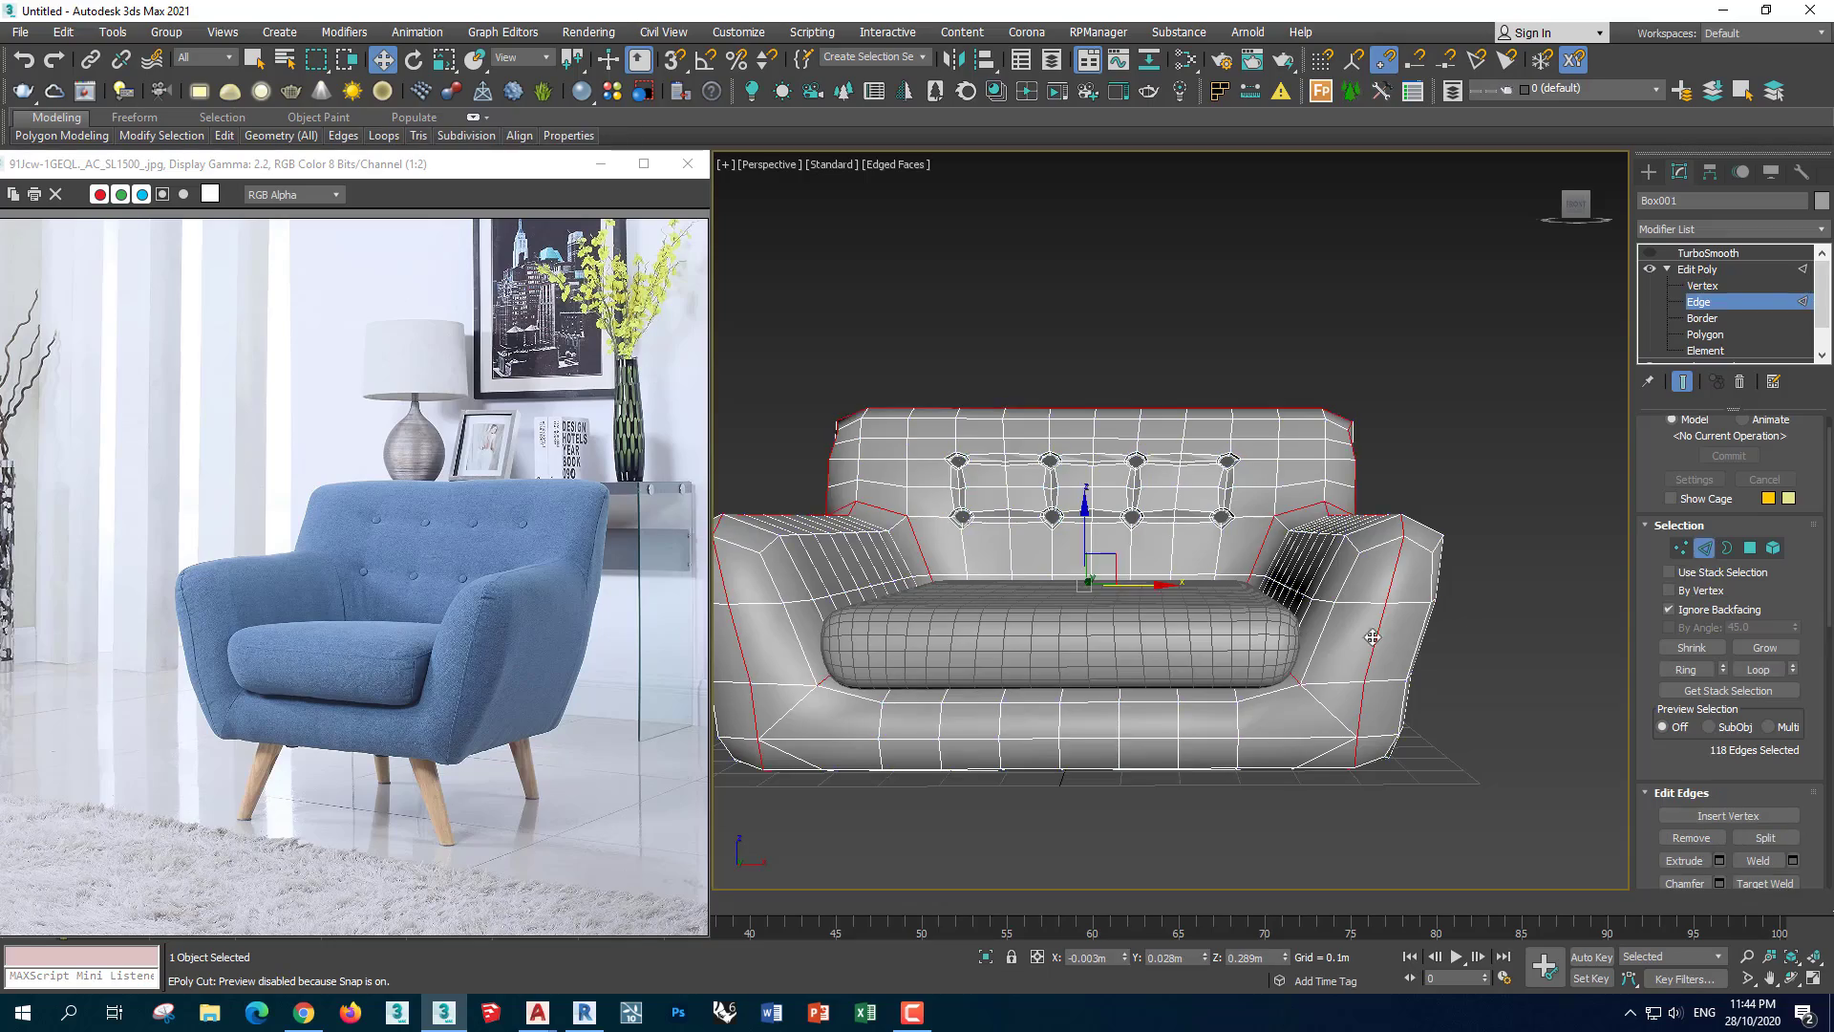
{"action": "middle_click_drag", "start_coordinate": [1337, 676], "coordinate": [1325, 726], "text": "alt"}
{"action": "left_click", "coordinate": [867, 723], "text": "ctrl"}
{"action": "mouse_move", "coordinate": [866, 723]}
{"action": "middle_mouse_down", "text": "alt"}
{"action": "mouse_move", "coordinate": [918, 714]}
{"action": "mouse_move", "coordinate": [801, 721]}
{"action": "middle_mouse_up", "text": "alt"}
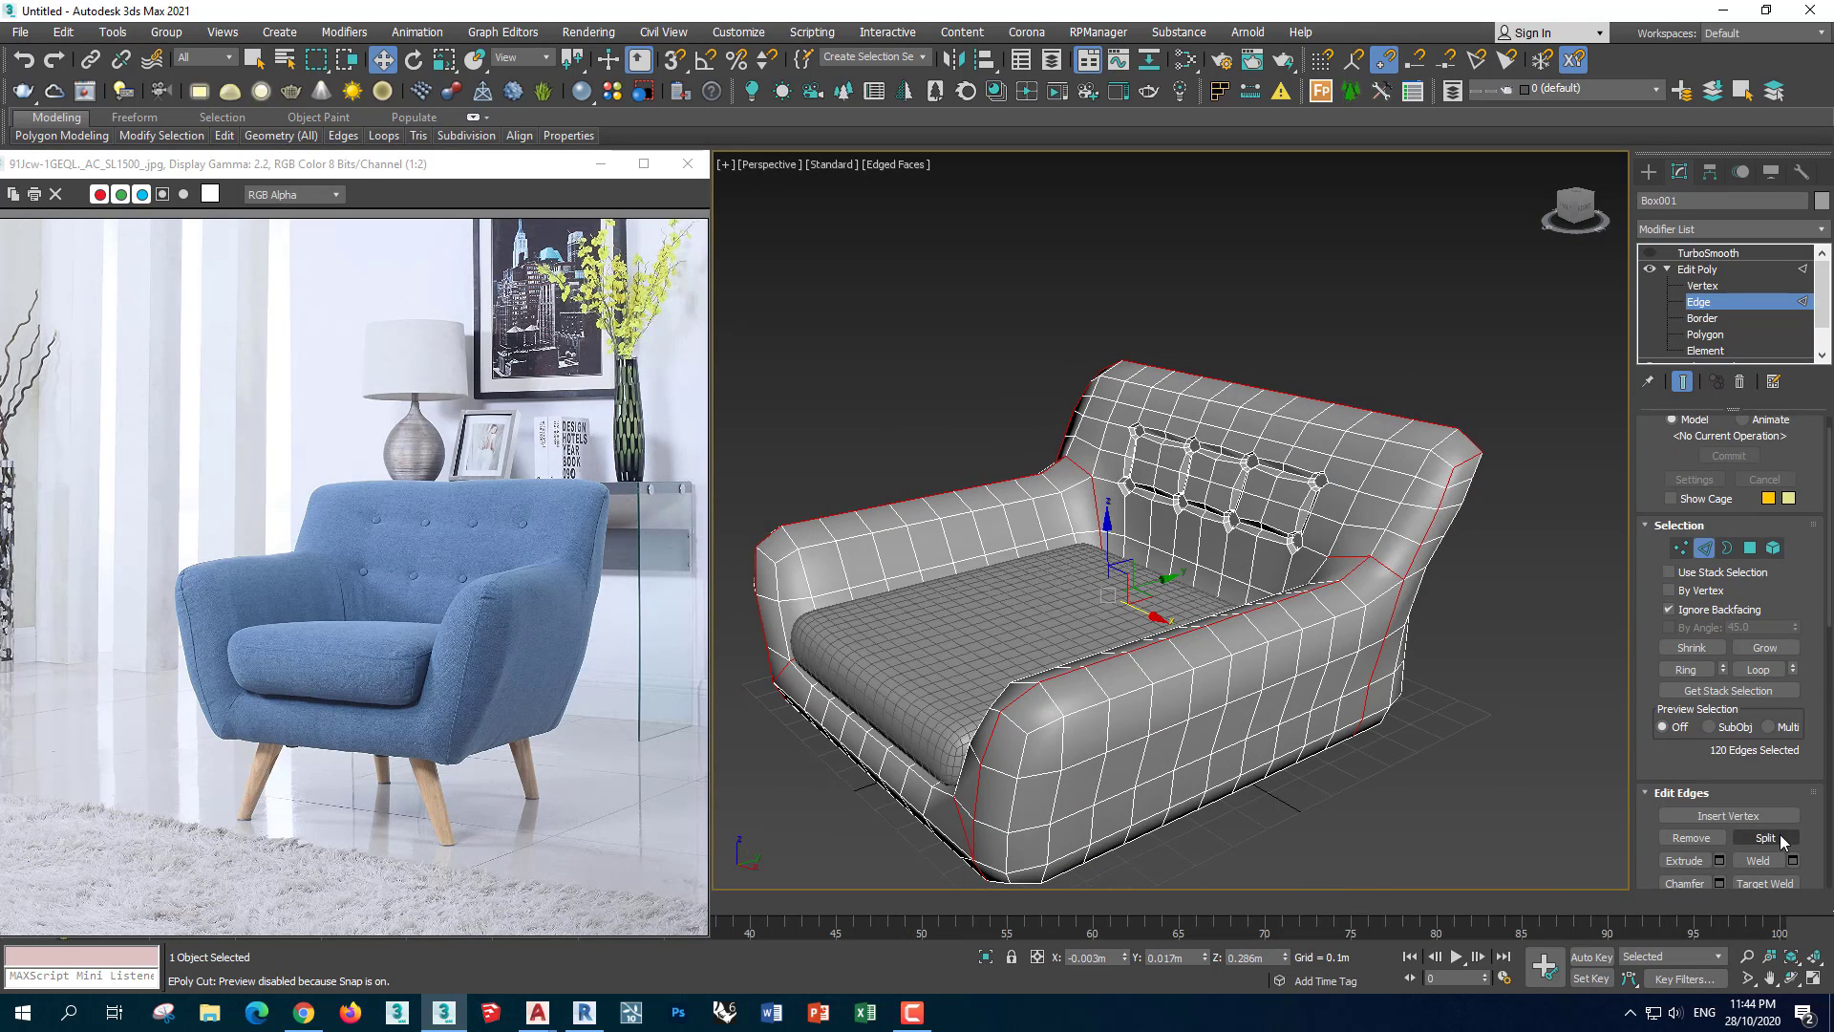
Extrude the selected seam edges with a value of 0.002
{"action": "key", "text": "shift+e"}
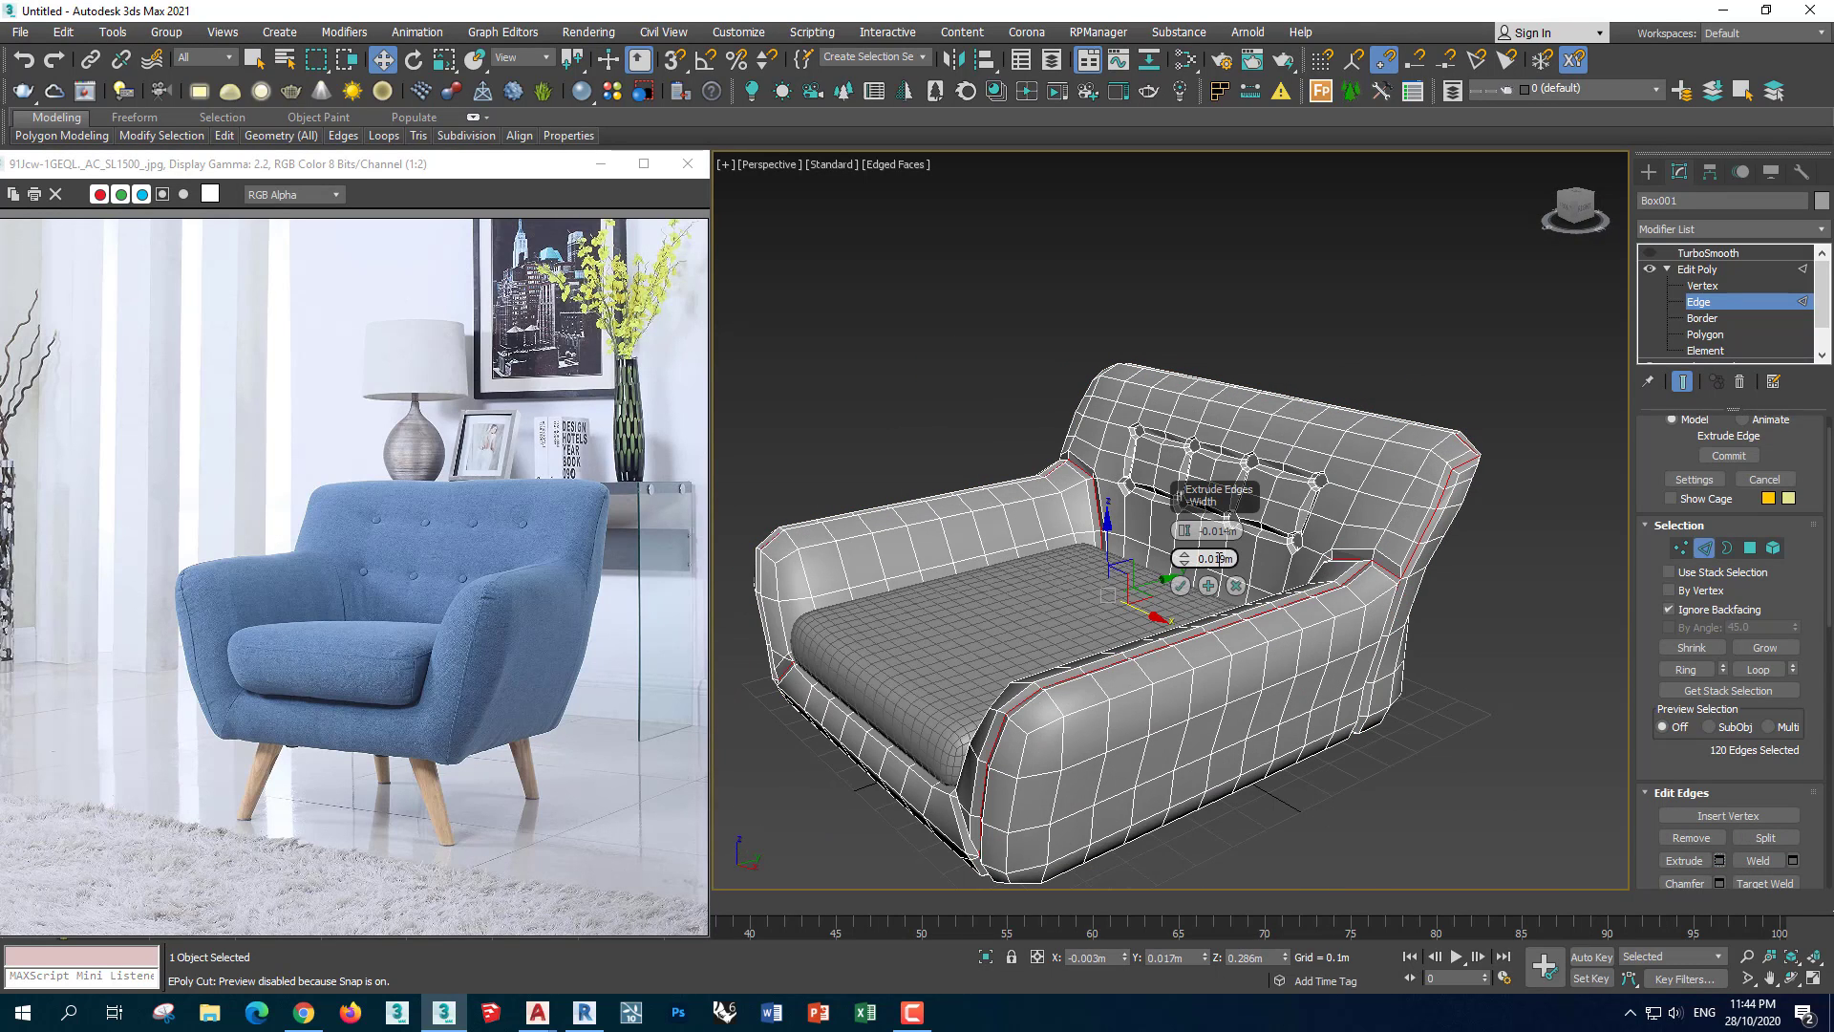
{"action": "type", "text": "0.002"}
{"action": "key", "text": "Return"}
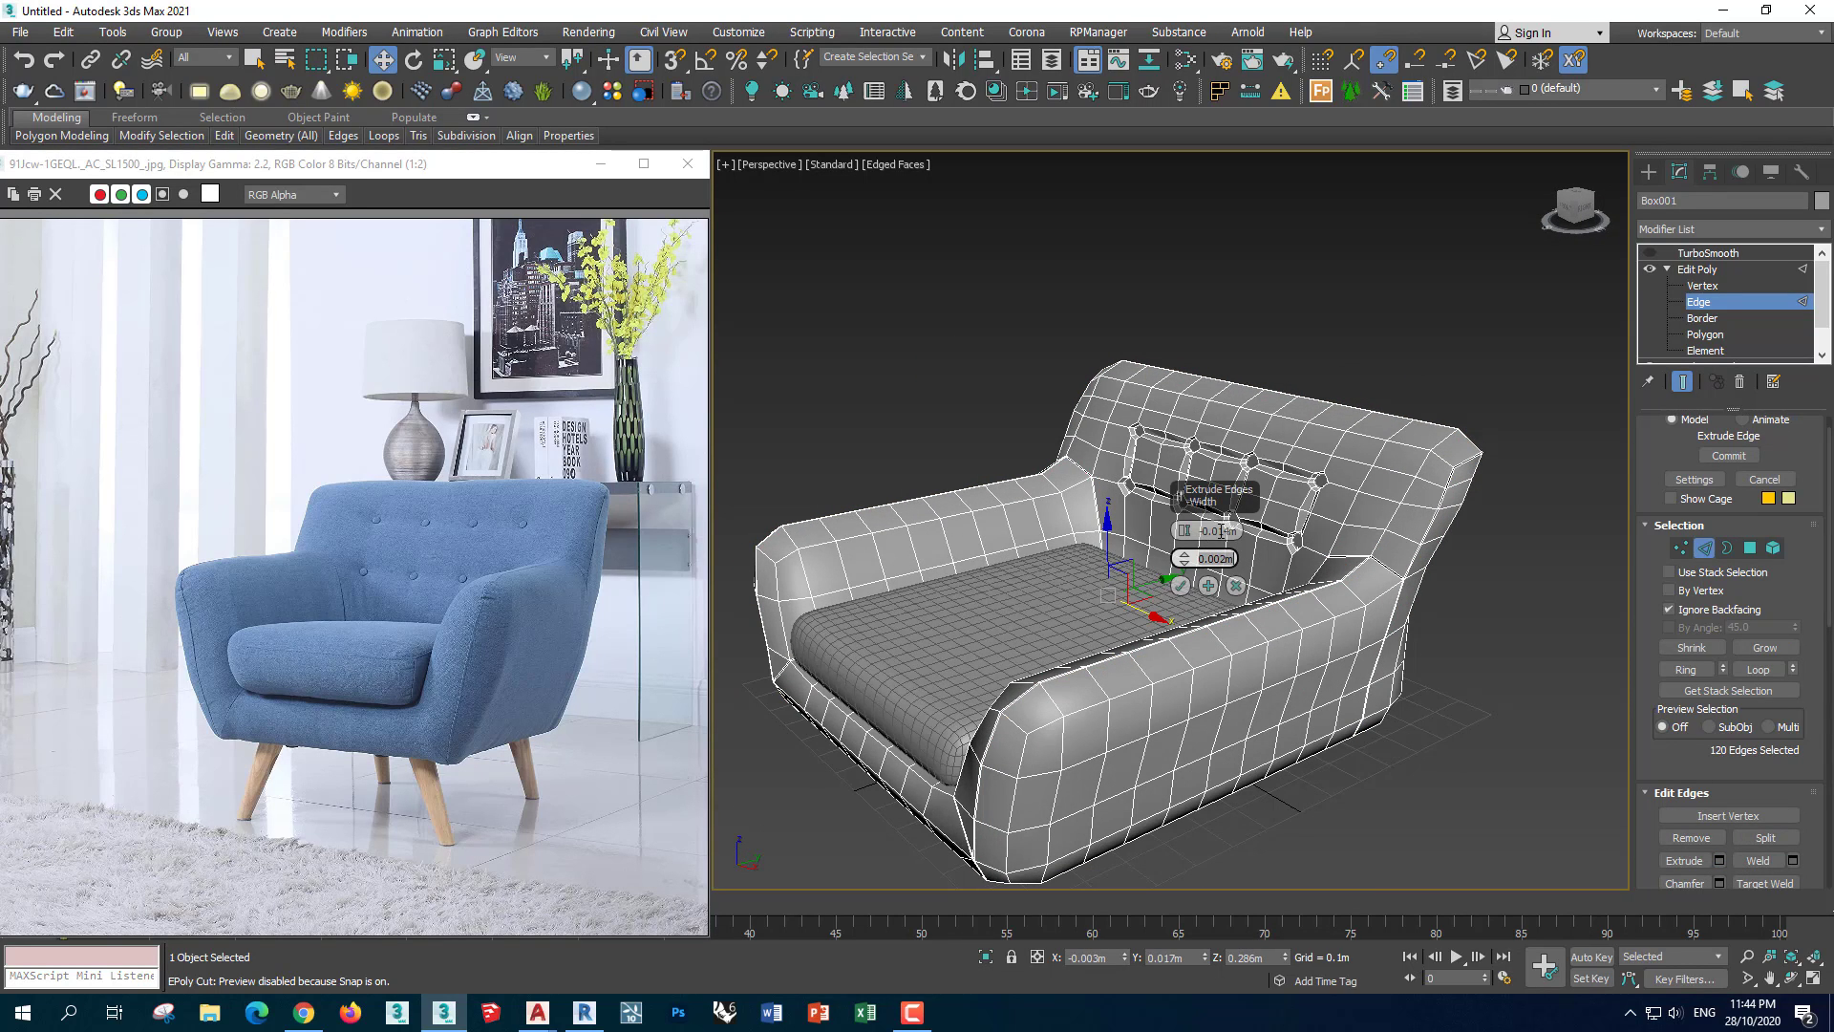
{"action": "type", "text": "-"}
{"action": "key", "text": "Return"}
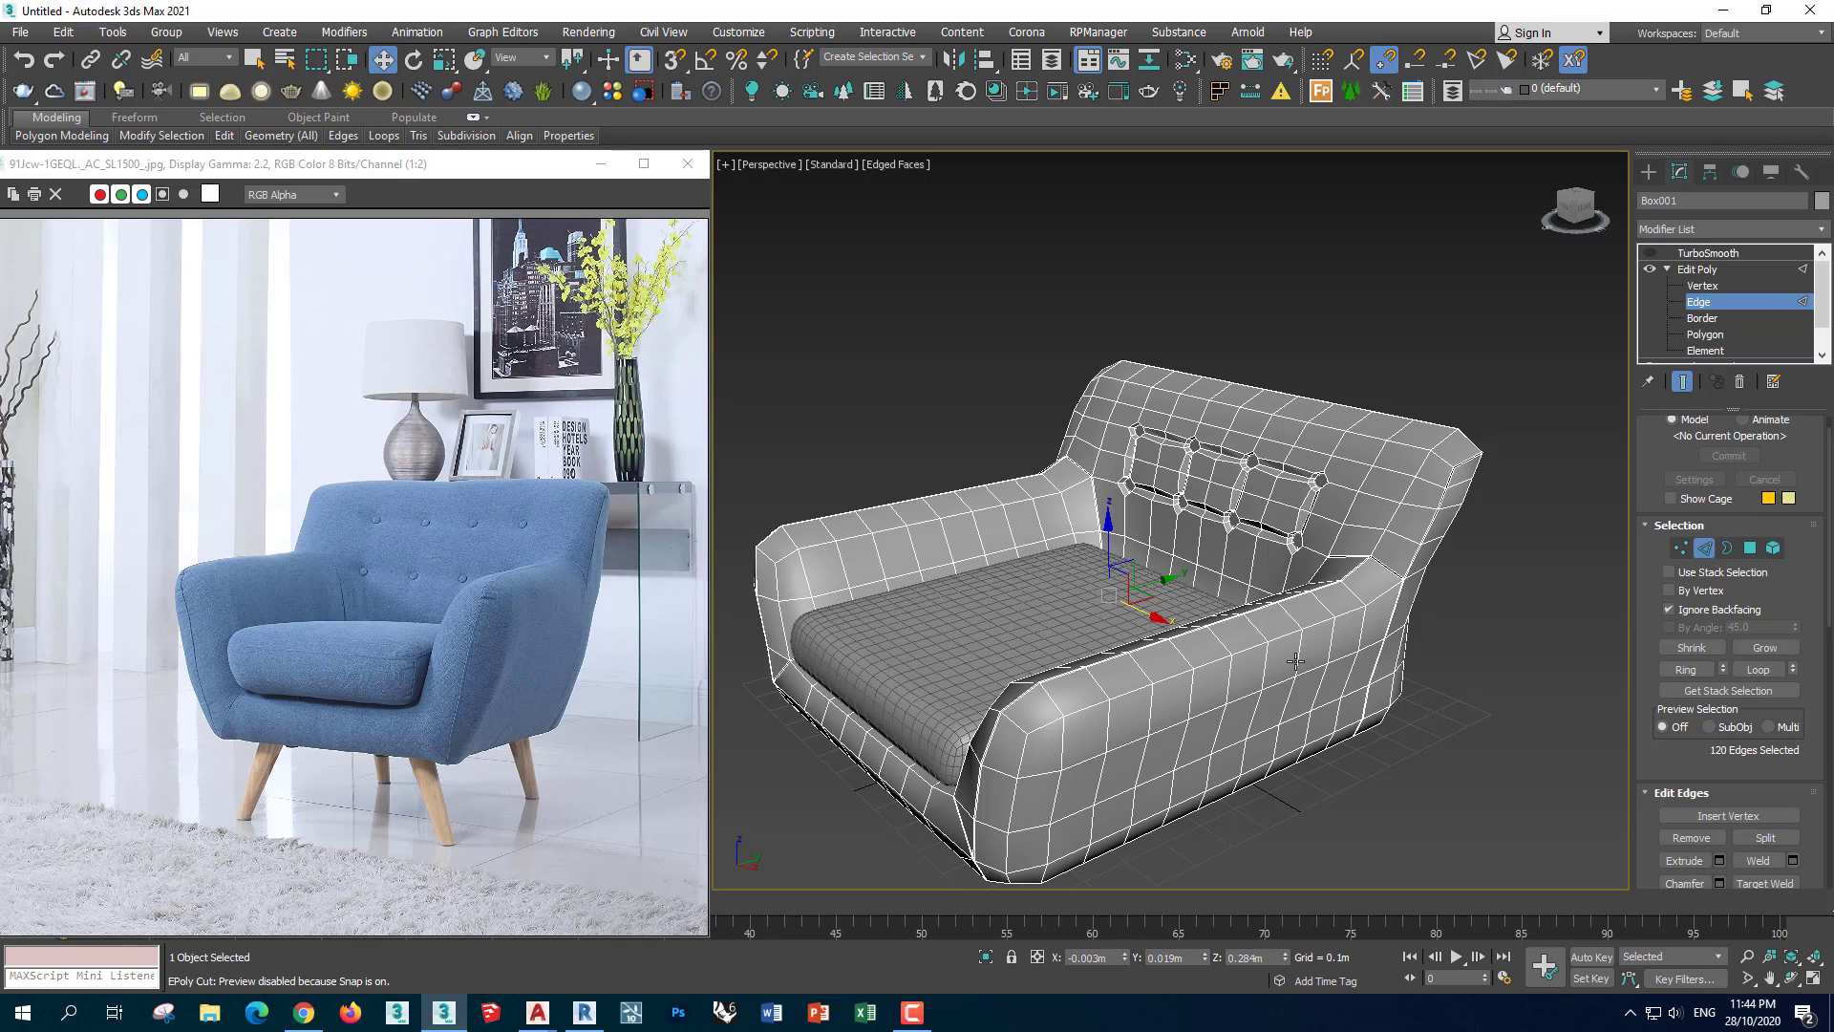
Extrude the edges again into grooves -0.014m deep and 0.01m wide
{"action": "left_click", "coordinate": [1719, 861]}
{"action": "scroll", "coordinate": [1184, 669], "scroll_direction": "up", "scroll_amount": 2}
{"action": "scroll", "coordinate": [1183, 676], "scroll_direction": "up", "scroll_amount": 3}
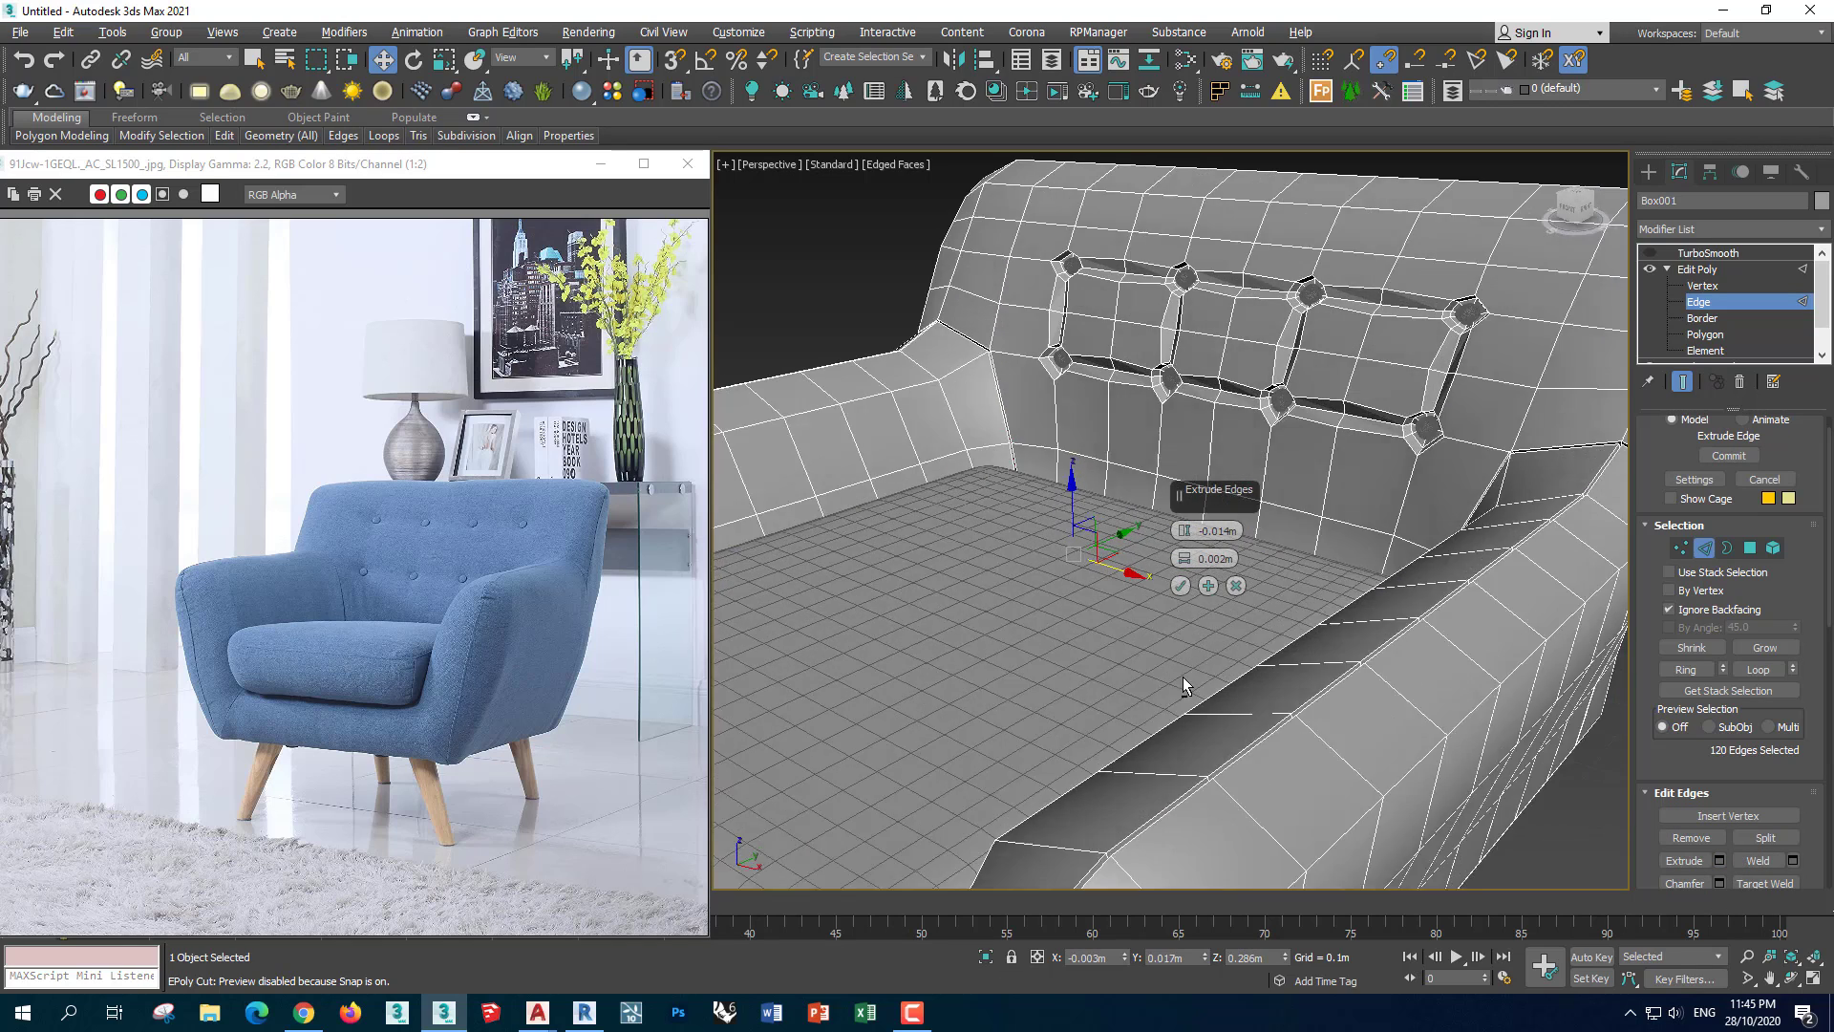
{"action": "scroll", "coordinate": [1204, 660], "scroll_direction": "up", "scroll_amount": 3}
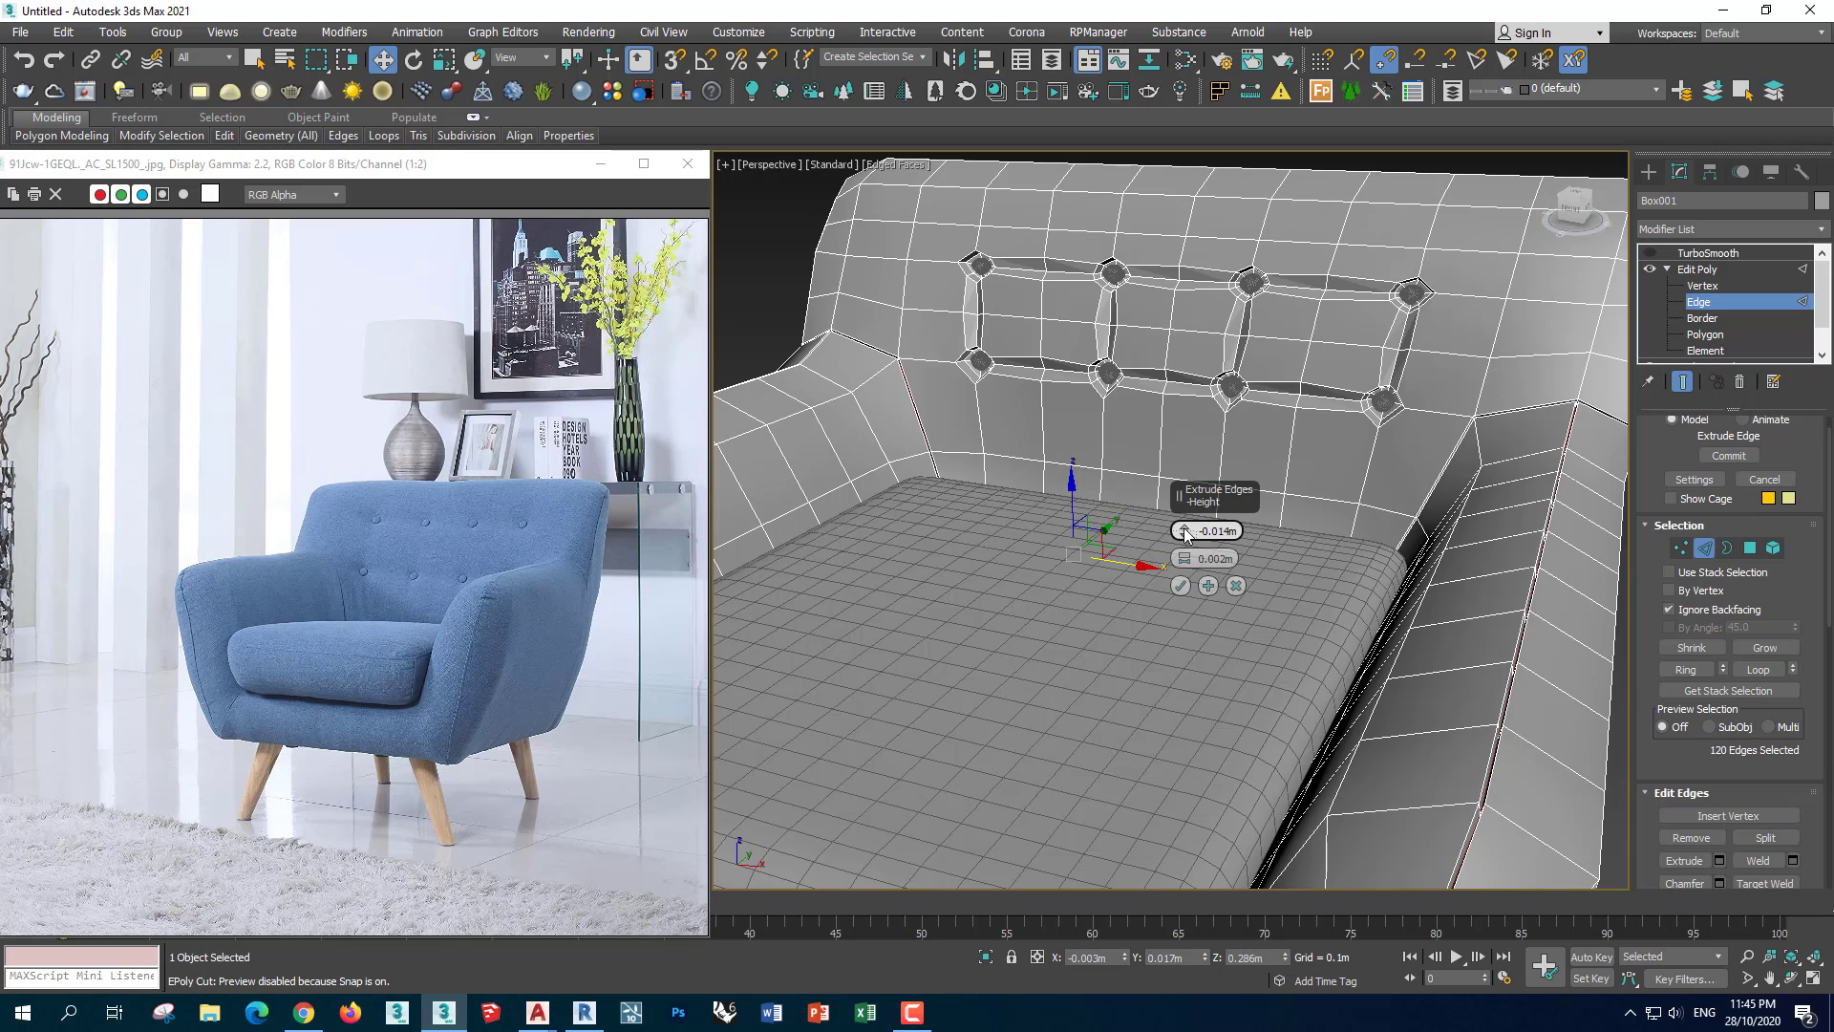
{"action": "left_click_drag", "start_coordinate": [1185, 560], "coordinate": [1185, 563]}
{"action": "mouse_move", "coordinate": [1145, 594]}
{"action": "middle_mouse_down", "text": "alt"}
{"action": "mouse_move", "coordinate": [1278, 658]}
{"action": "mouse_move", "coordinate": [1099, 758]}
{"action": "mouse_move", "coordinate": [1116, 714]}
{"action": "middle_mouse_up", "text": "alt"}
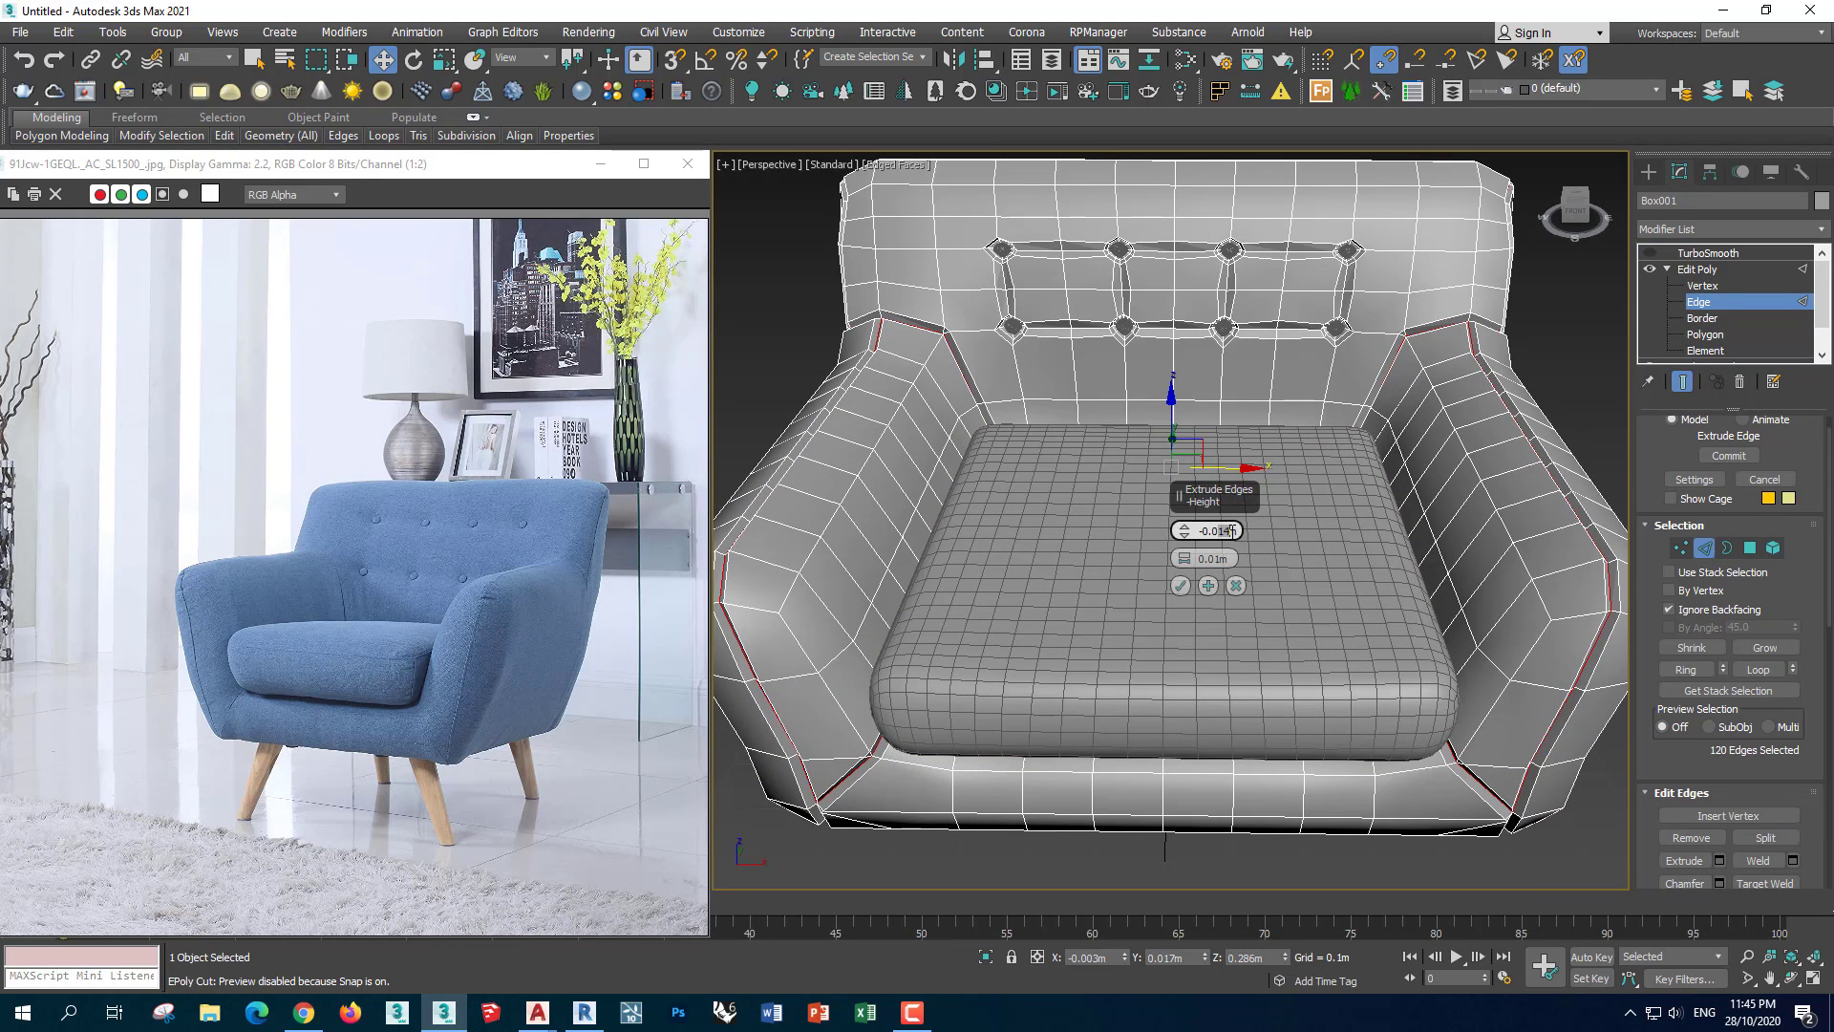
{"action": "left_click", "coordinate": [1180, 585]}
{"action": "mouse_move", "coordinate": [1162, 618]}
{"action": "middle_mouse_down", "text": "alt"}
{"action": "mouse_move", "coordinate": [1074, 679]}
{"action": "mouse_move", "coordinate": [1089, 675]}
{"action": "middle_mouse_up", "text": "alt"}
Create the Shape001 spline from the selected seam edges and re-enable the sofa's TurboSmooth
{"action": "scroll", "coordinate": [1825, 797], "scroll_direction": "down", "scroll_amount": 3}
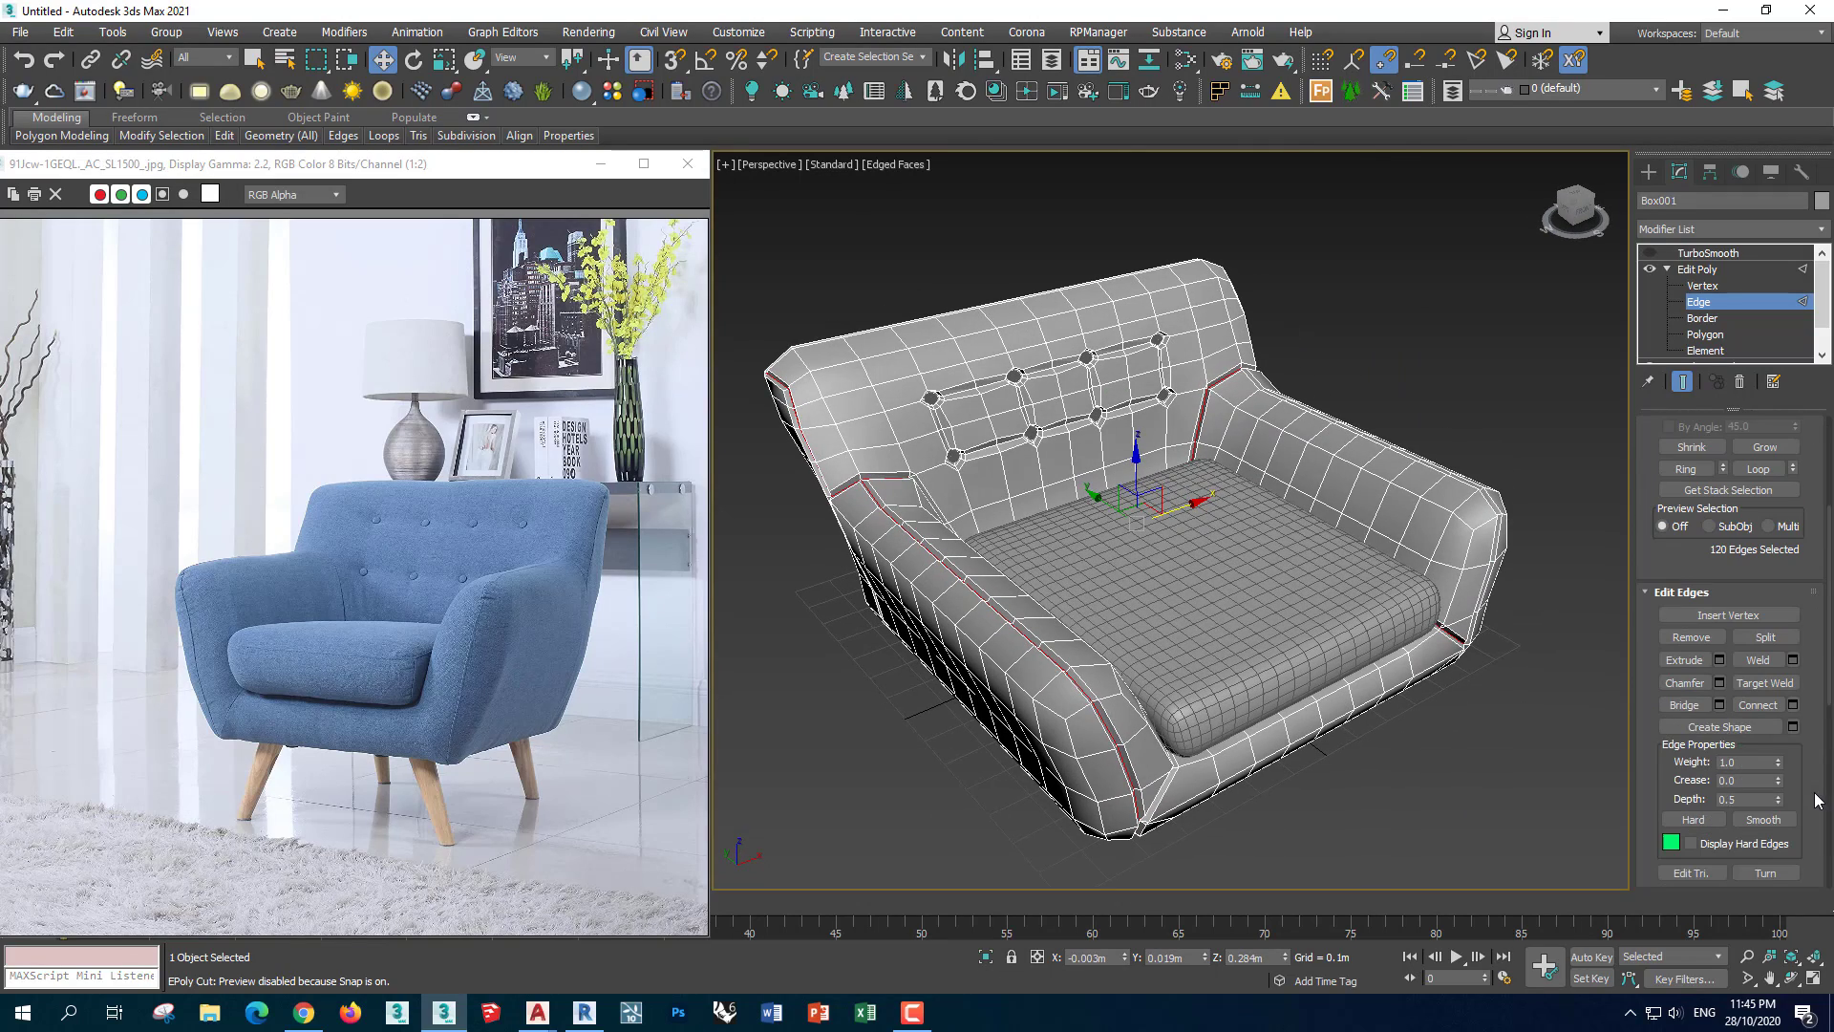
{"action": "left_click", "coordinate": [1720, 727]}
{"action": "left_click", "coordinate": [887, 535]}
{"action": "left_click", "coordinate": [1698, 270]}
{"action": "left_click", "coordinate": [1650, 253]}
{"action": "right_click", "coordinate": [1701, 255]}
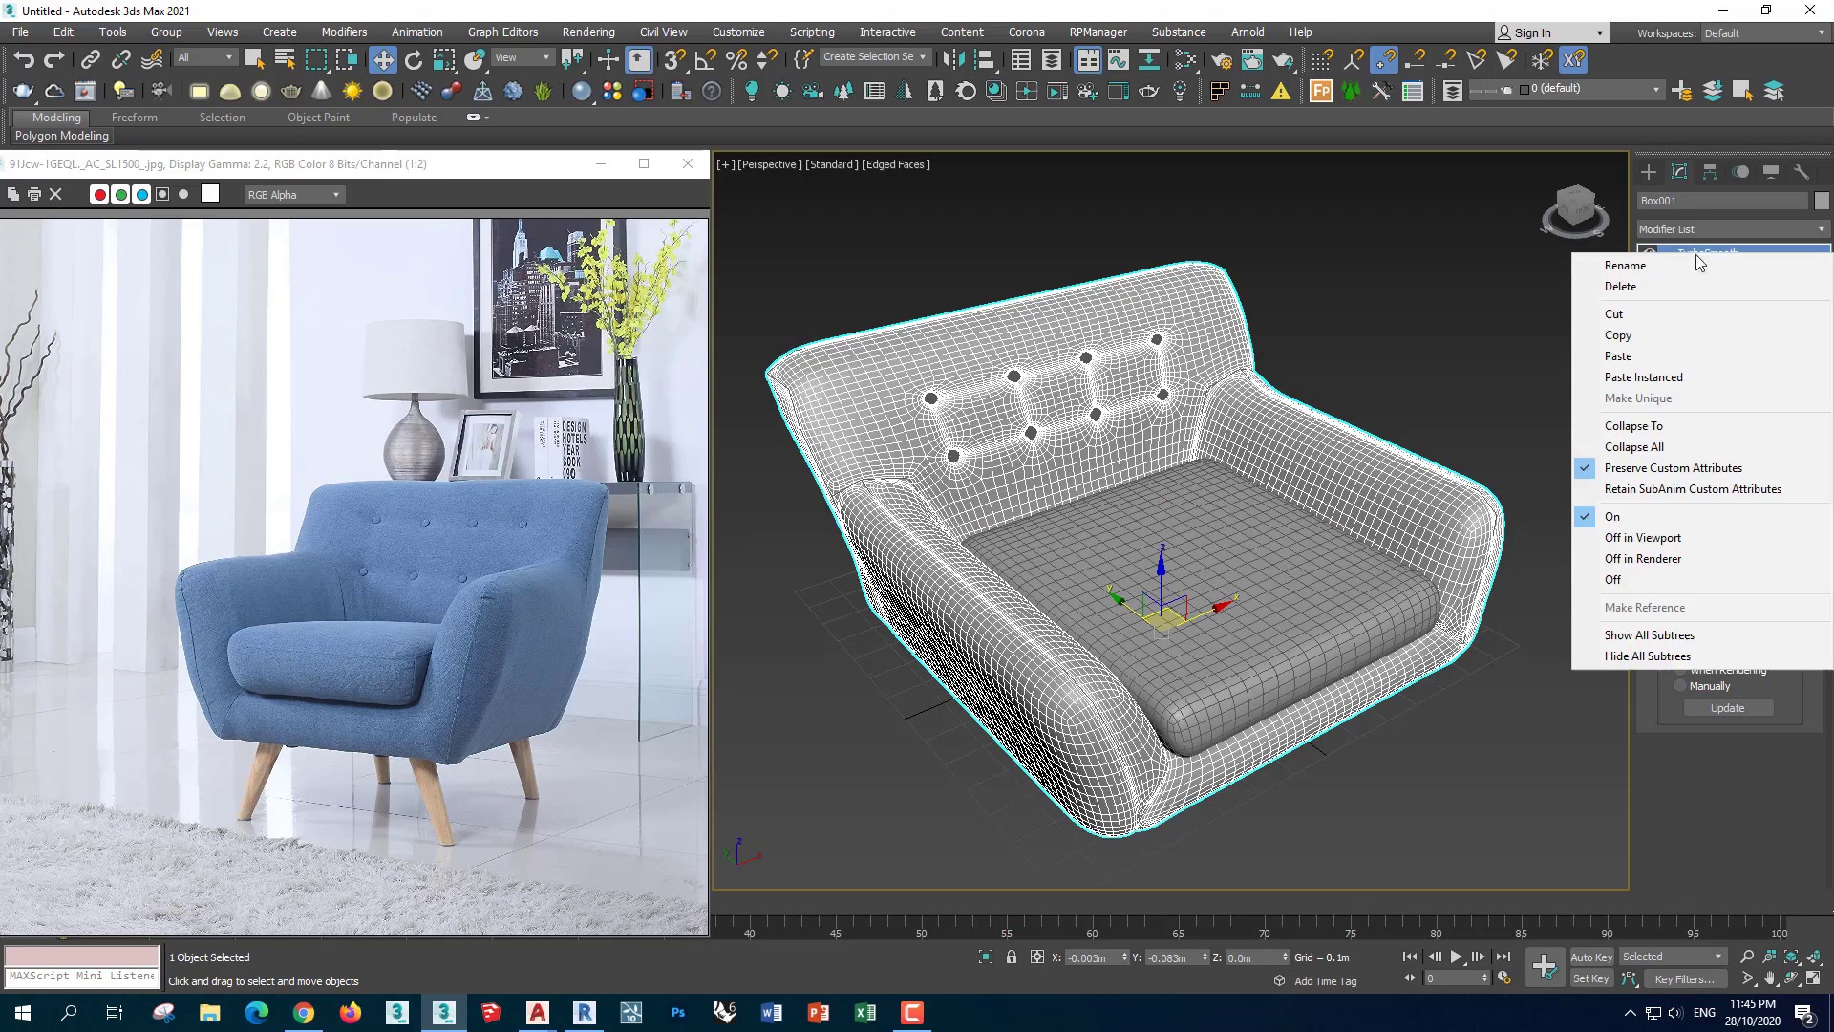
{"action": "left_click", "coordinate": [1383, 803]}
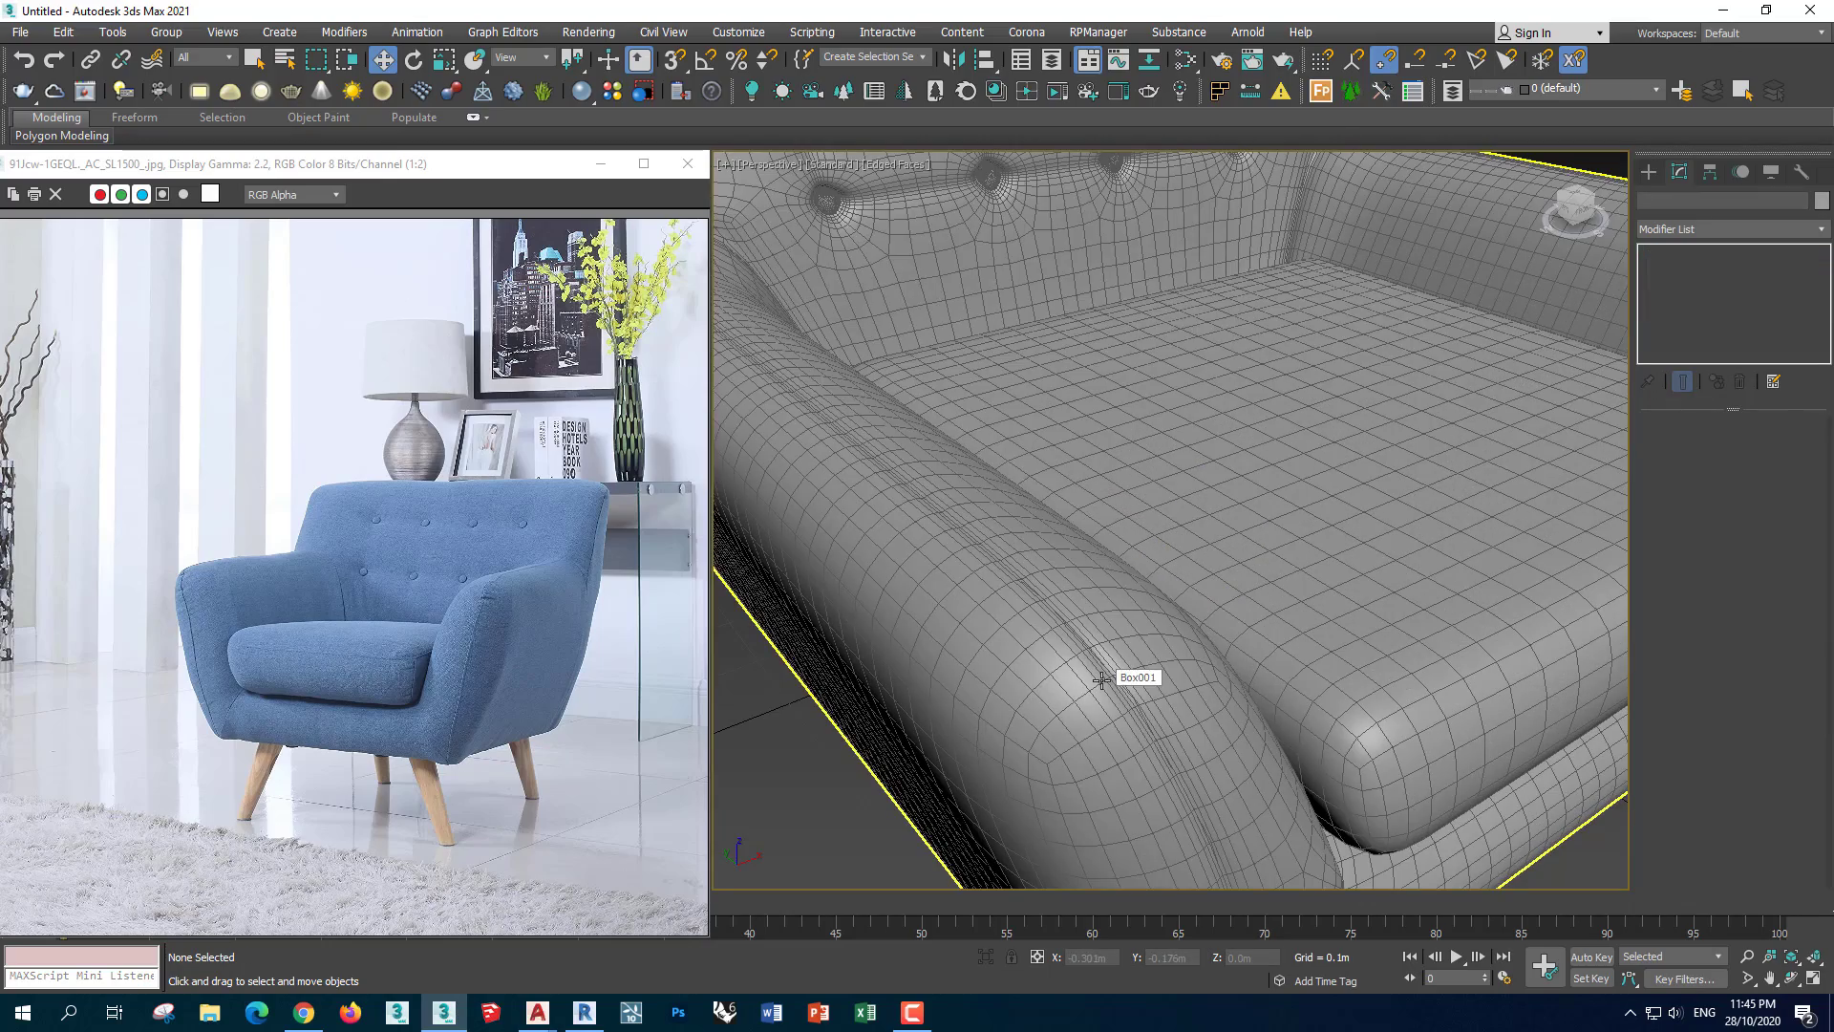
Select Shape001, zoom in on the seat and armrest, and delete the selected item
{"action": "scroll", "coordinate": [1101, 679], "scroll_direction": "down", "scroll_amount": 2}
{"action": "left_click", "coordinate": [1098, 656]}
{"action": "scroll", "coordinate": [1098, 656], "scroll_direction": "down", "scroll_amount": 5}
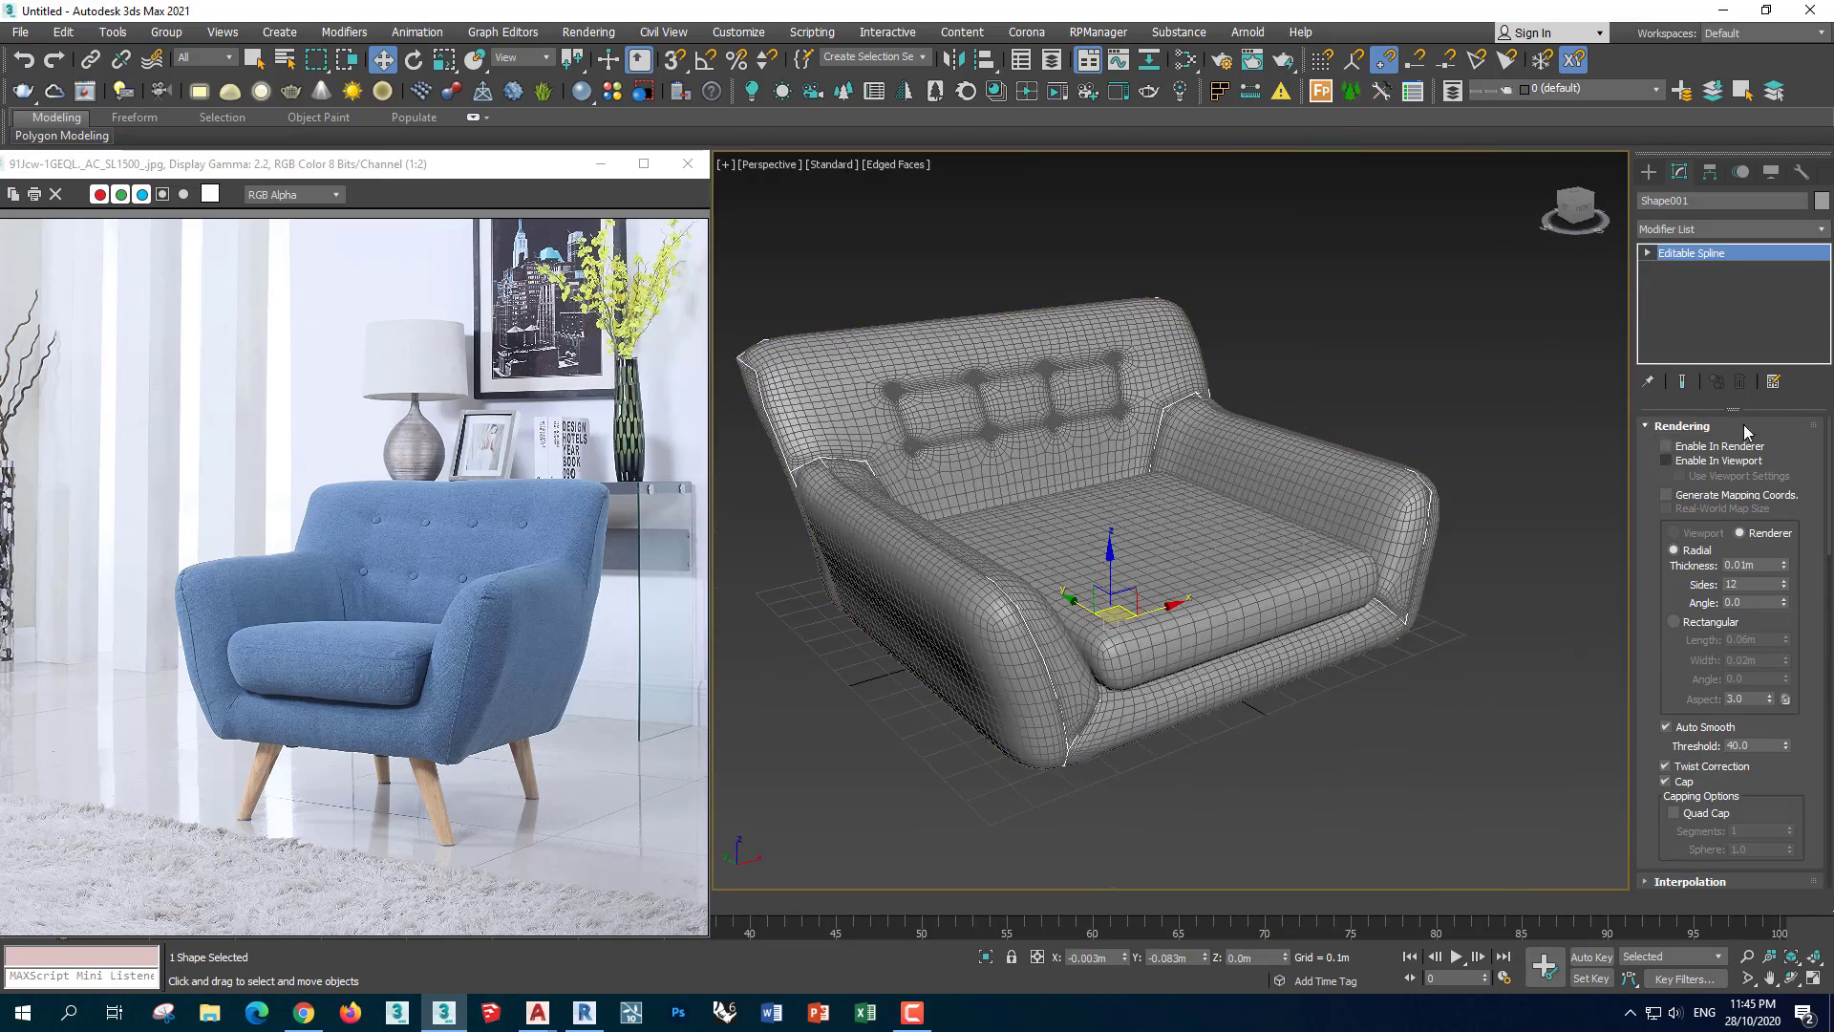
{"action": "key", "text": "shift+z"}
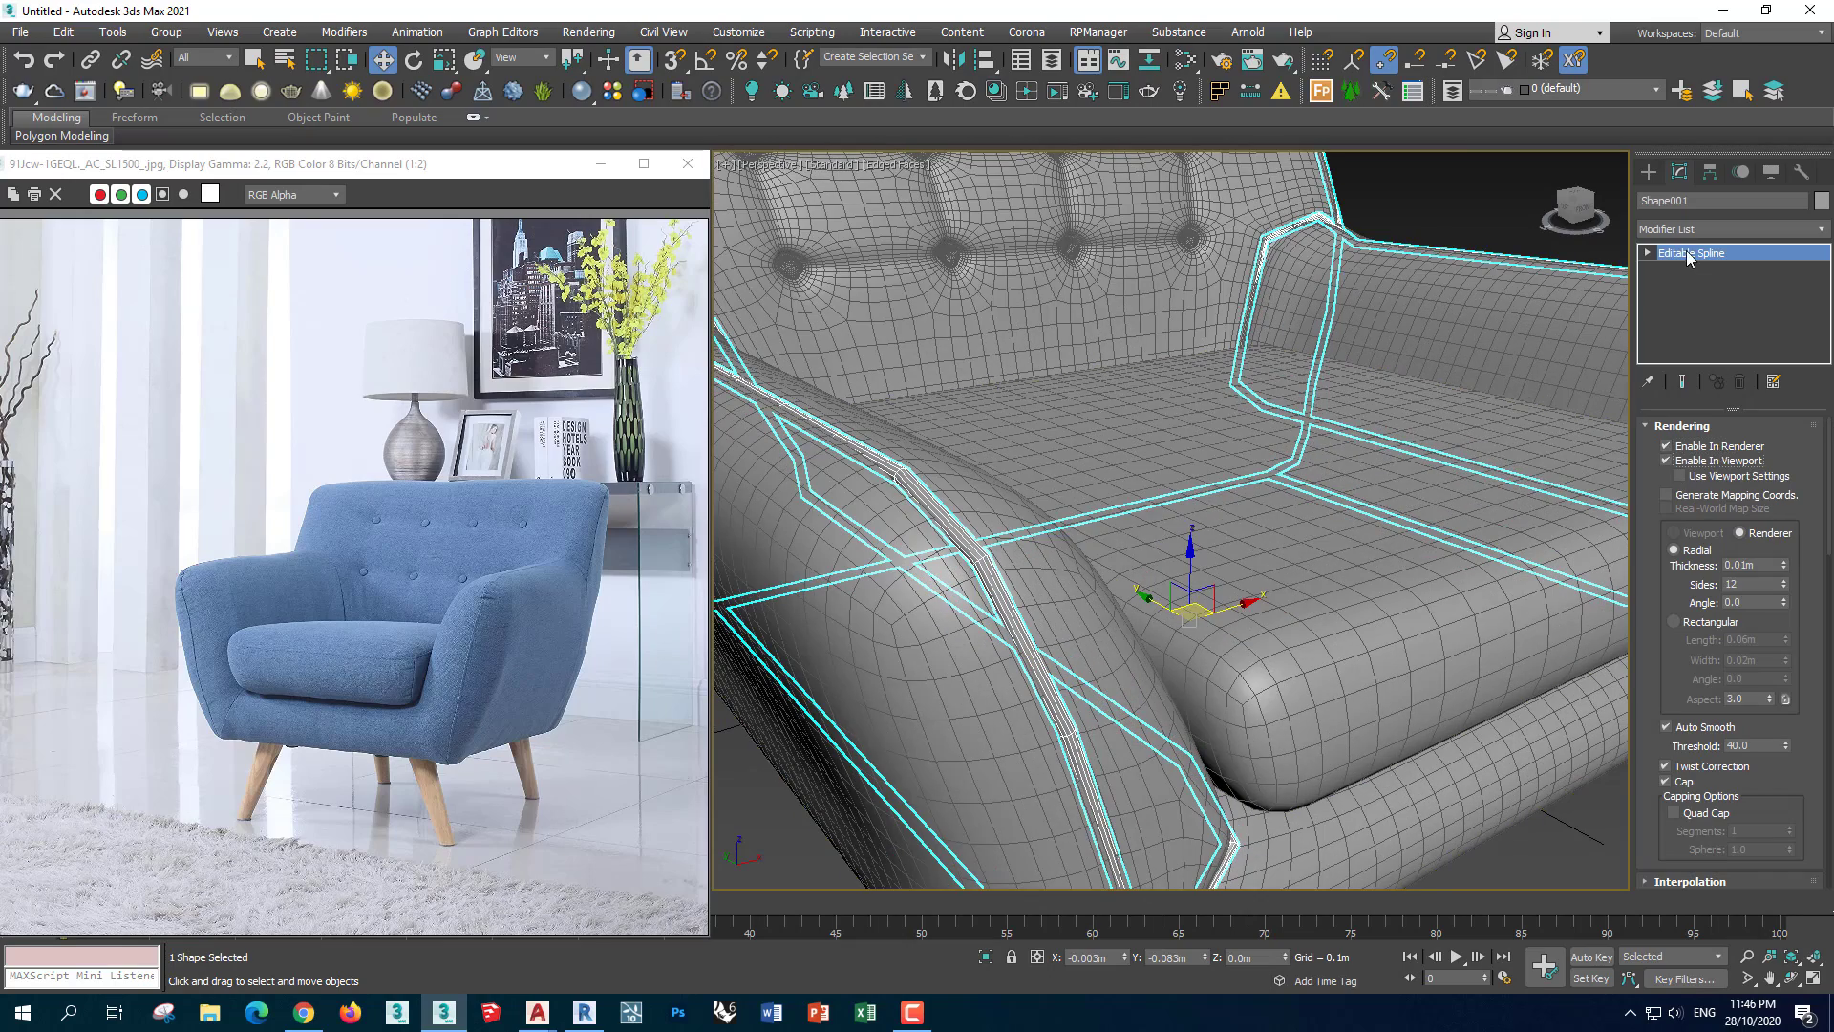
{"action": "key", "text": "Delete"}
{"action": "scroll", "coordinate": [1309, 709], "scroll_direction": "down", "scroll_amount": 10}
{"action": "mouse_move", "coordinate": [1308, 709]}
{"action": "middle_mouse_down", "text": "alt"}
{"action": "mouse_move", "coordinate": [1240, 734]}
{"action": "mouse_move", "coordinate": [1351, 676]}
{"action": "middle_mouse_up", "text": "alt"}
{"action": "scroll", "coordinate": [1240, 733], "scroll_direction": "up", "scroll_amount": 10}
{"action": "scroll", "coordinate": [1309, 666], "scroll_direction": "up", "scroll_amount": 5}
{"action": "scroll", "coordinate": [1309, 667], "scroll_direction": "down", "scroll_amount": 5}
{"action": "scroll", "coordinate": [1265, 667], "scroll_direction": "down", "scroll_amount": 3}
{"action": "scroll", "coordinate": [1289, 605], "scroll_direction": "up", "scroll_amount": 3}
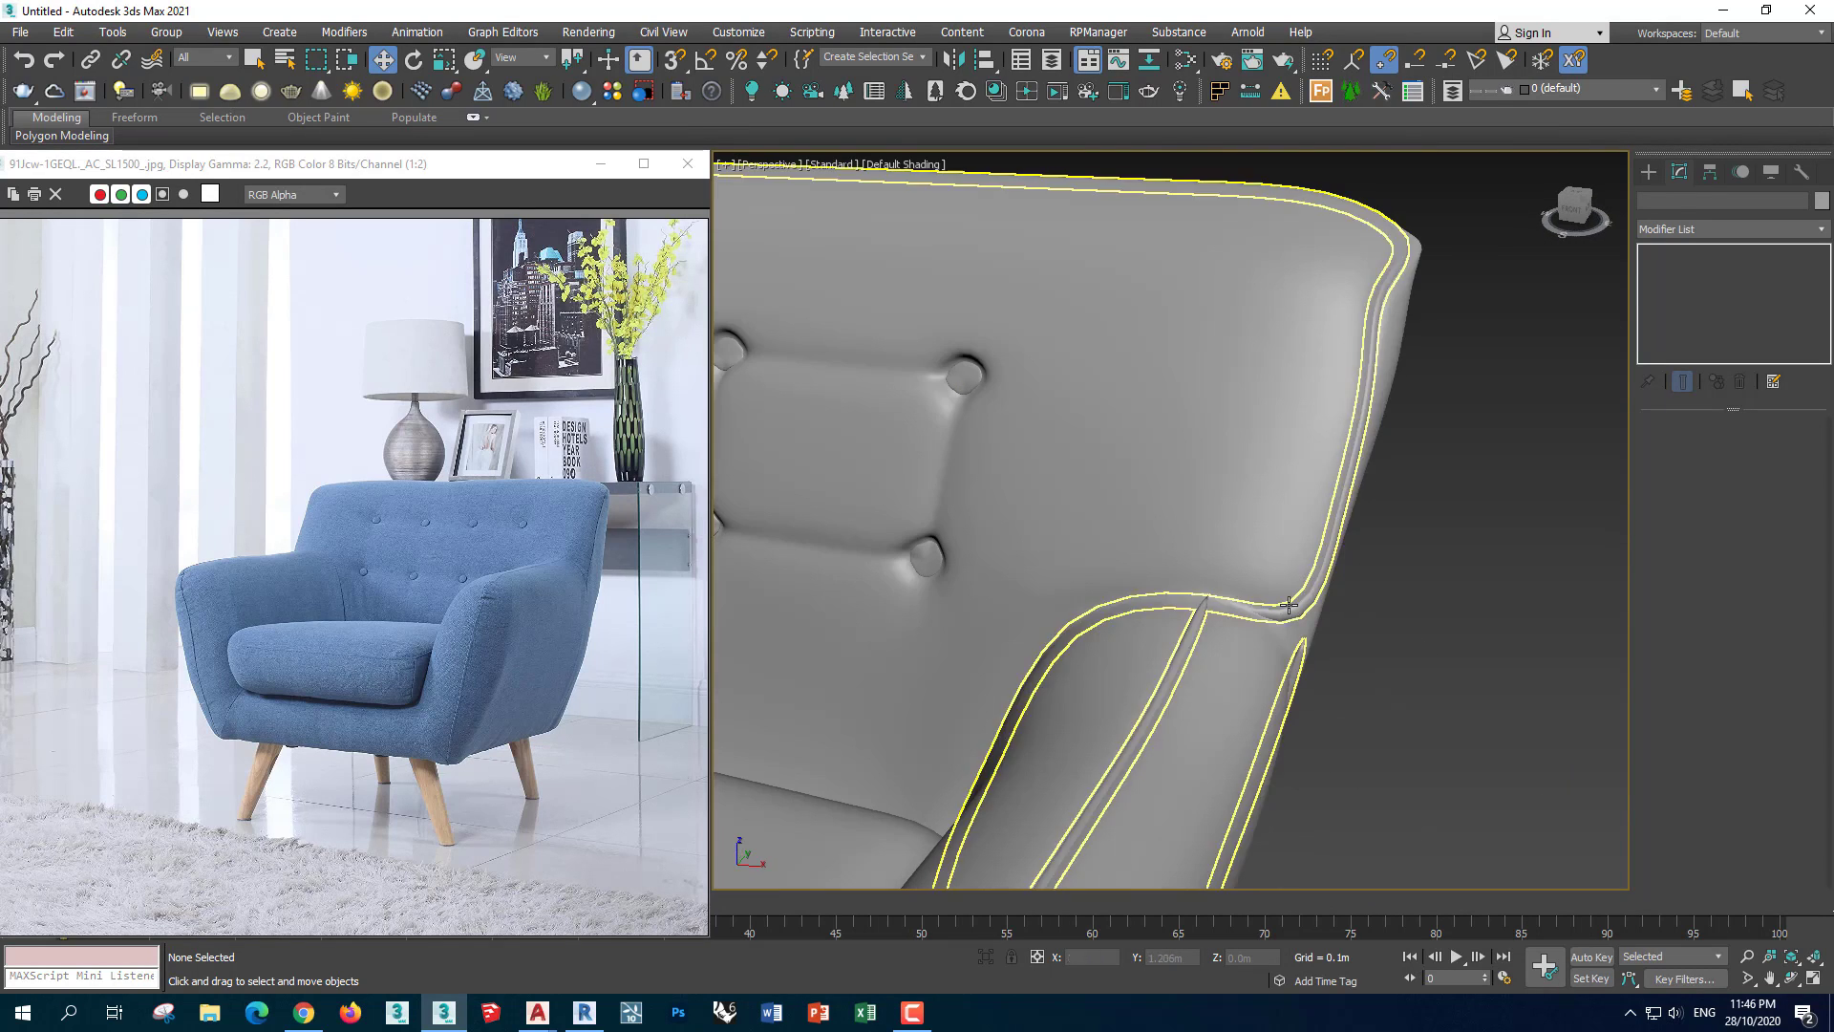
Select the piping spline and enter its Vertex sub-object level at the arm seam
{"action": "left_click", "coordinate": [1289, 604]}
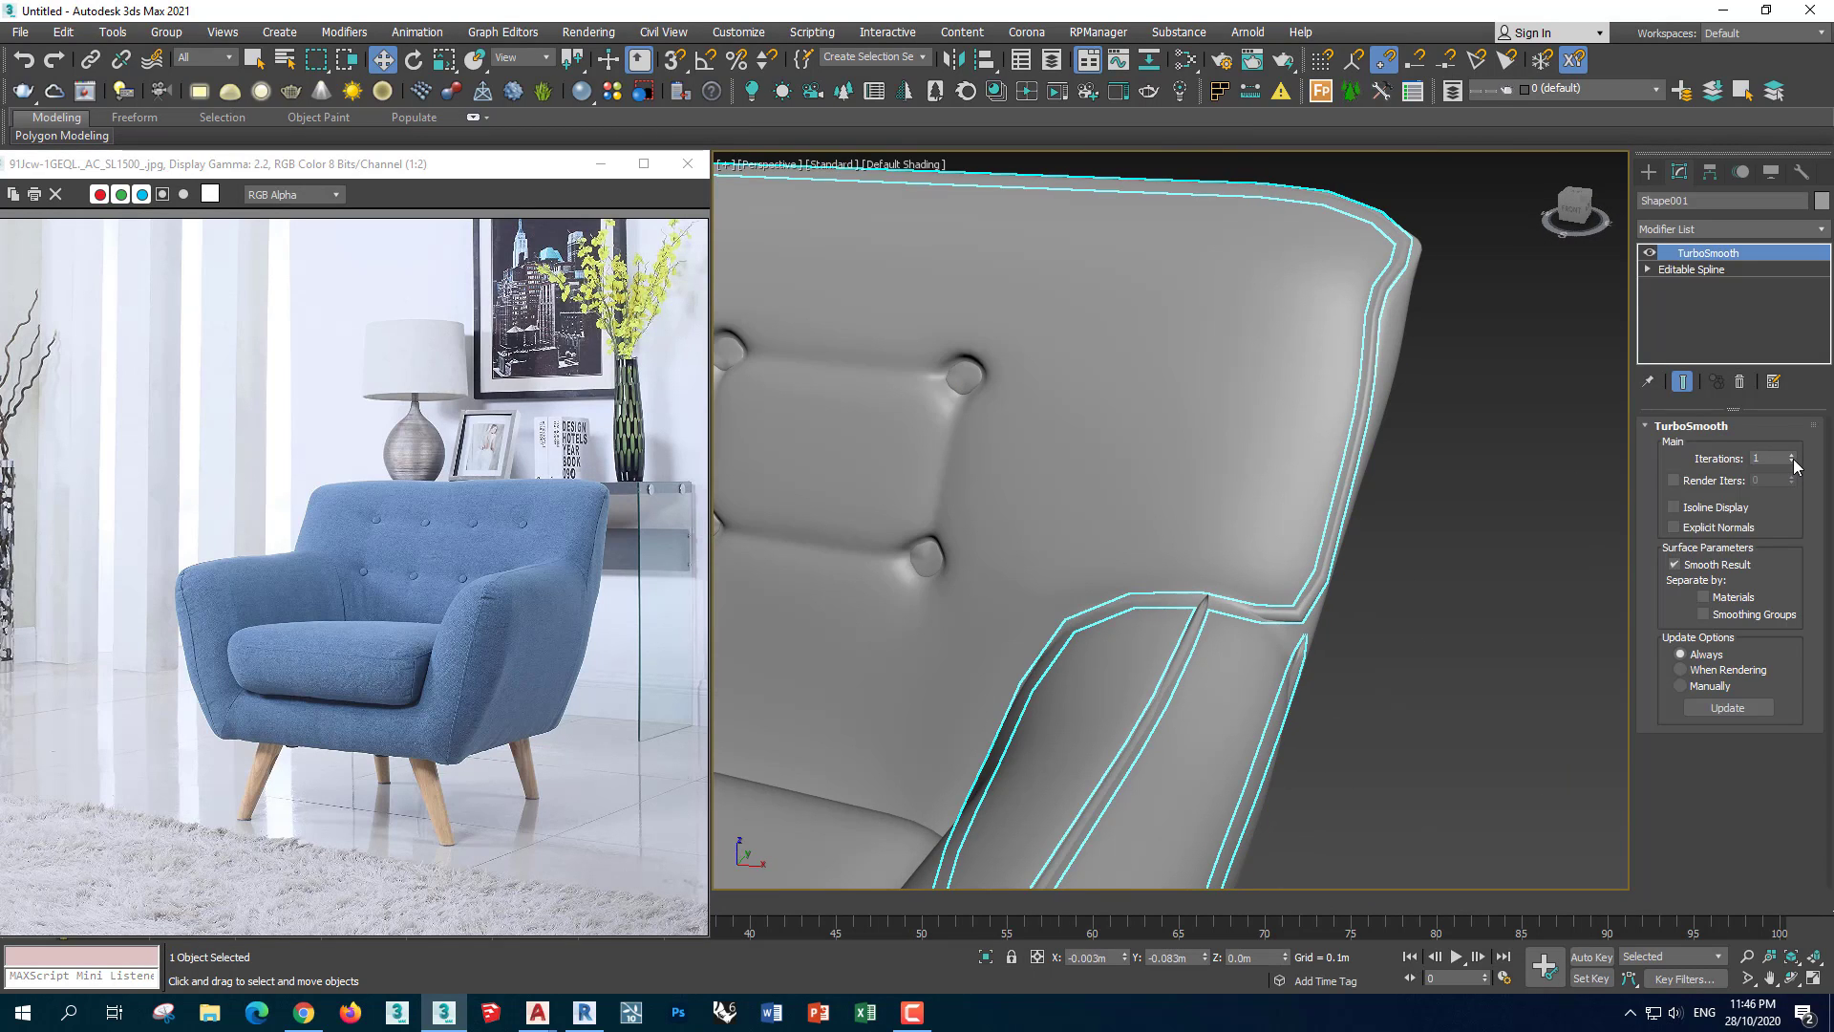
{"action": "scroll", "coordinate": [1271, 623], "scroll_direction": "down", "scroll_amount": 5}
{"action": "mouse_move", "coordinate": [1271, 623]}
{"action": "middle_mouse_down", "text": "alt"}
{"action": "mouse_move", "coordinate": [1223, 601]}
{"action": "mouse_move", "coordinate": [1437, 616]}
{"action": "middle_mouse_up", "text": "alt"}
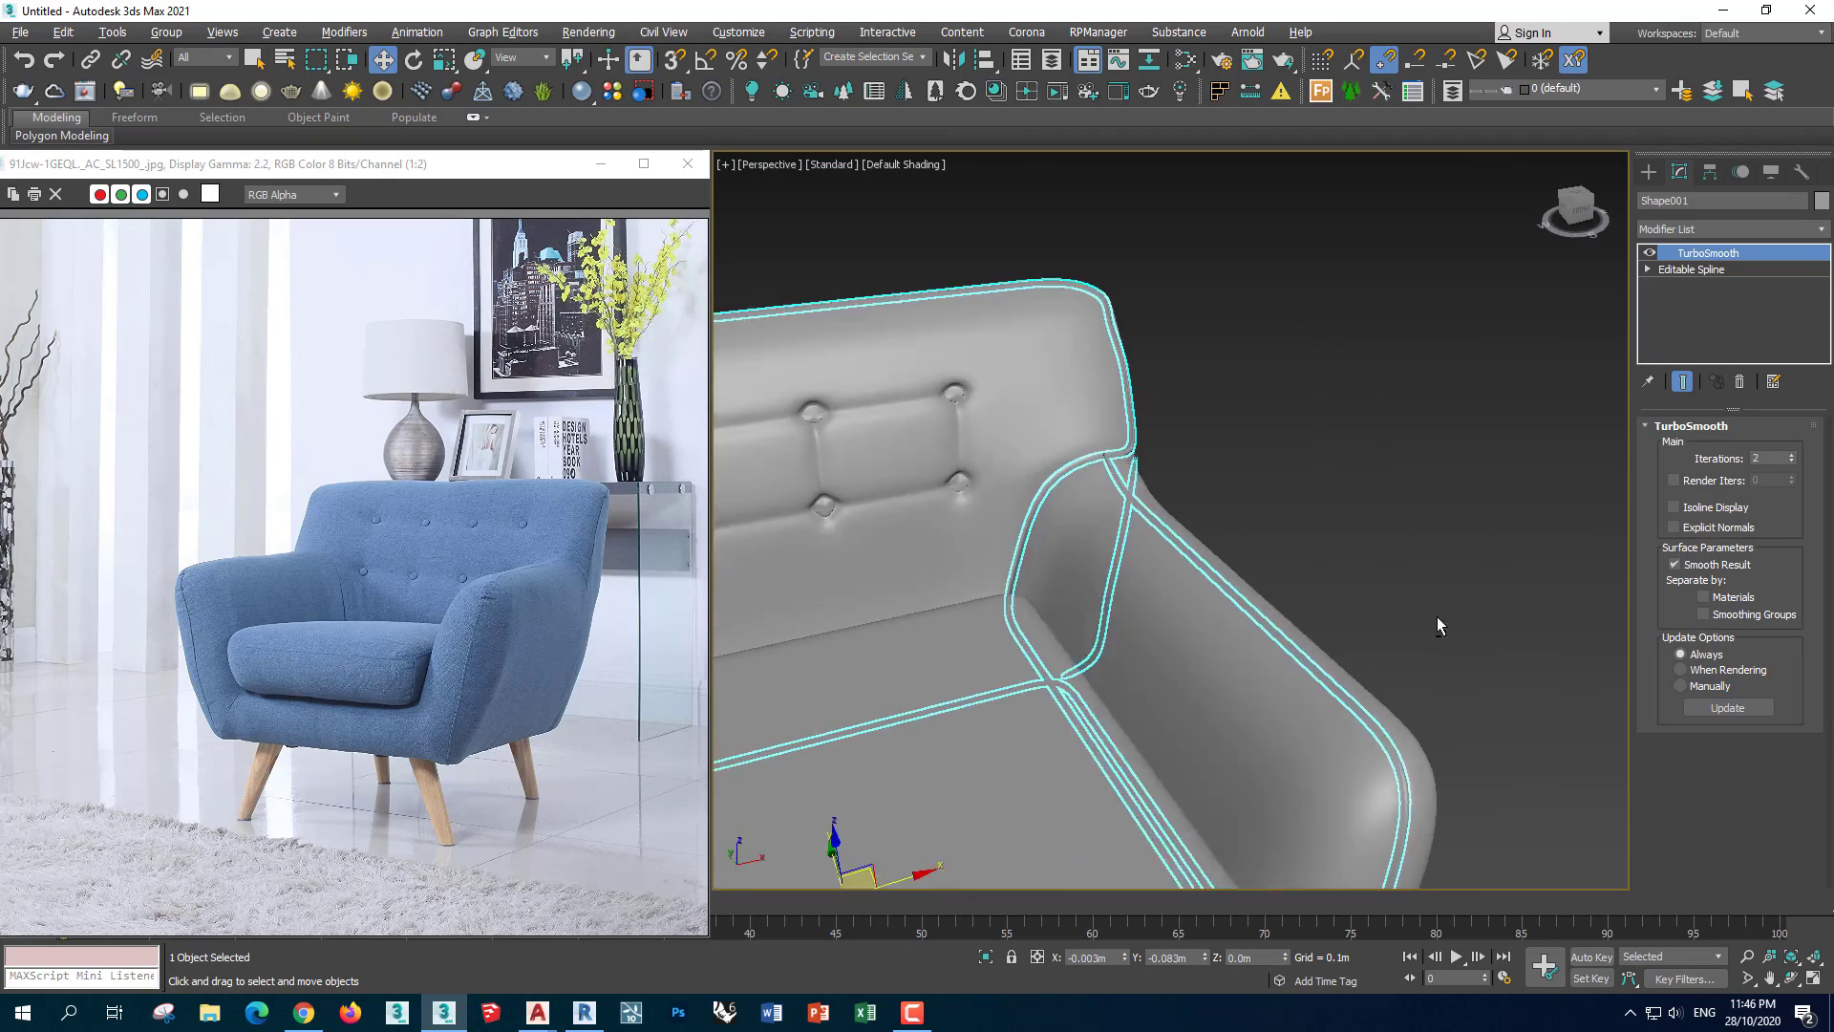
{"action": "scroll", "coordinate": [1252, 567], "scroll_direction": "up", "scroll_amount": 3}
{"action": "scroll", "coordinate": [1251, 567], "scroll_direction": "down", "scroll_amount": 3}
{"action": "middle_click_drag", "start_coordinate": [1252, 568], "coordinate": [1617, 423], "text": "alt"}
{"action": "scroll", "coordinate": [1617, 424], "scroll_direction": "up", "scroll_amount": 3}
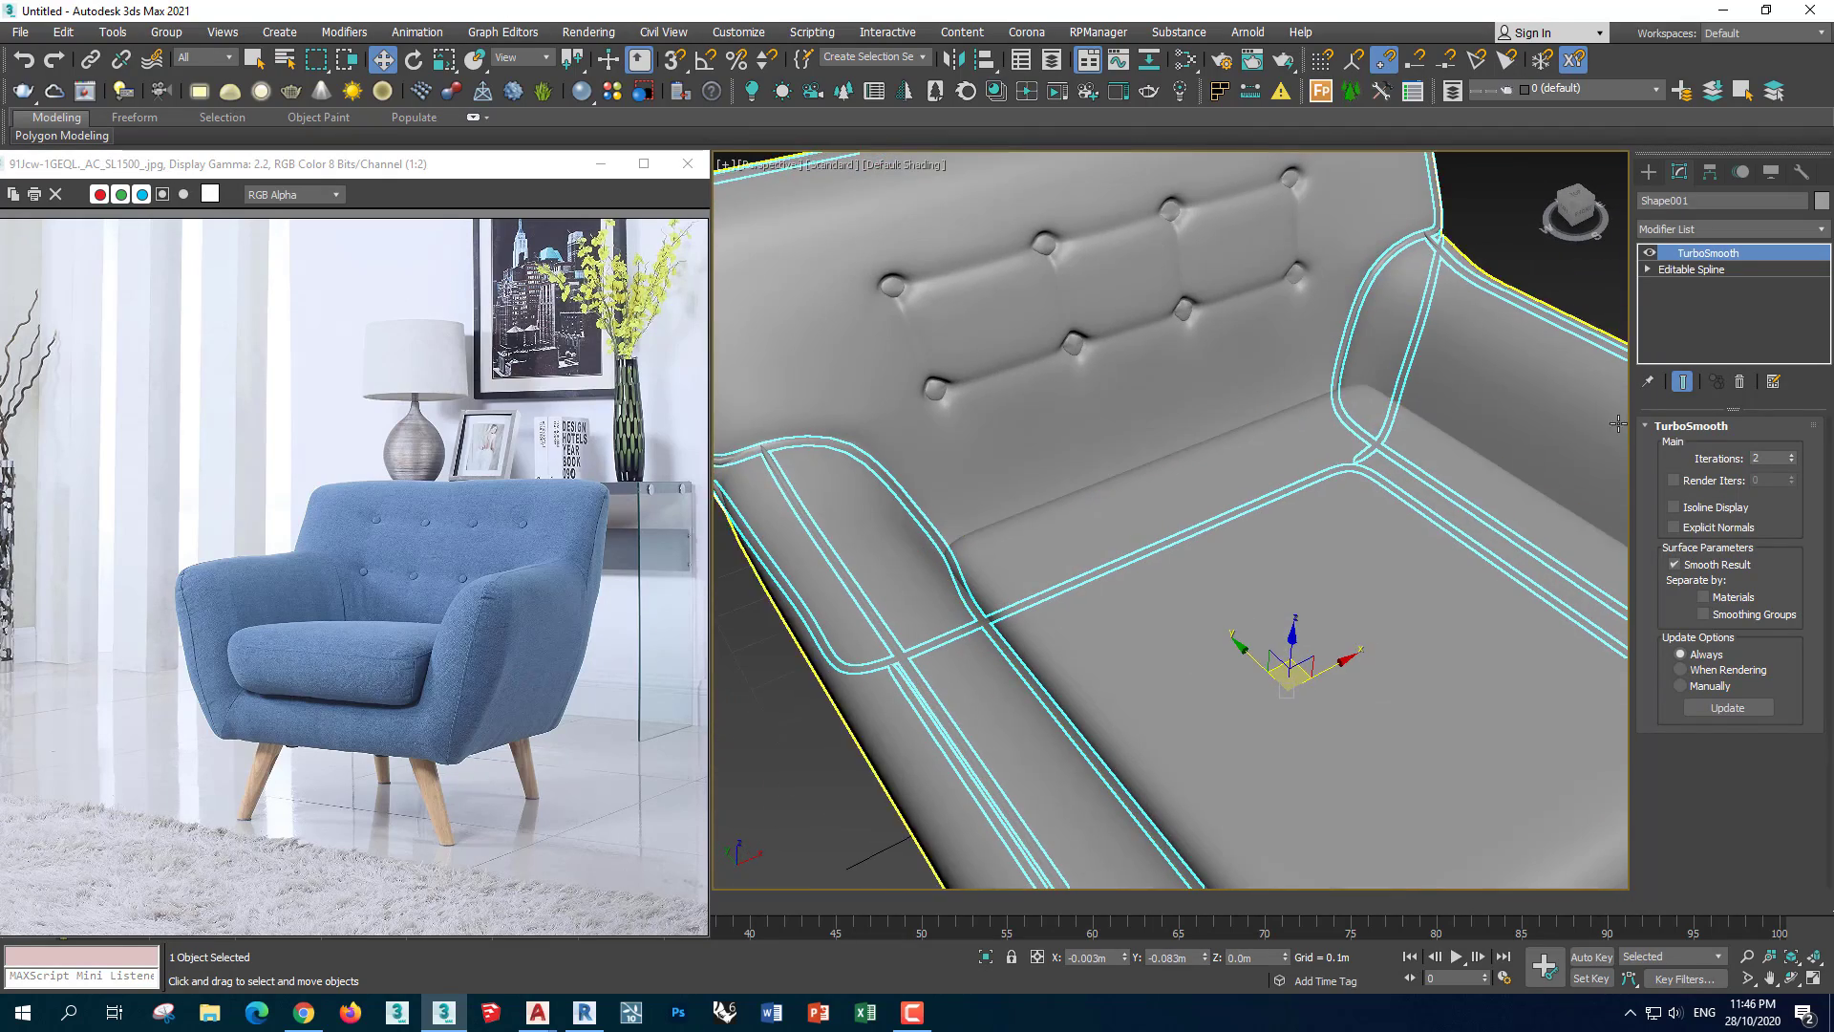
{"action": "left_click", "coordinate": [1665, 285]}
{"action": "scroll", "coordinate": [1444, 533], "scroll_direction": "down", "scroll_amount": 3}
{"action": "mouse_move", "coordinate": [1445, 533]}
{"action": "middle_mouse_down", "text": "alt"}
{"action": "mouse_move", "coordinate": [1285, 460]}
{"action": "mouse_move", "coordinate": [1480, 681]}
{"action": "mouse_move", "coordinate": [1580, 583]}
{"action": "middle_mouse_up", "text": "alt"}
{"action": "scroll", "coordinate": [1286, 460], "scroll_direction": "up", "scroll_amount": 3}
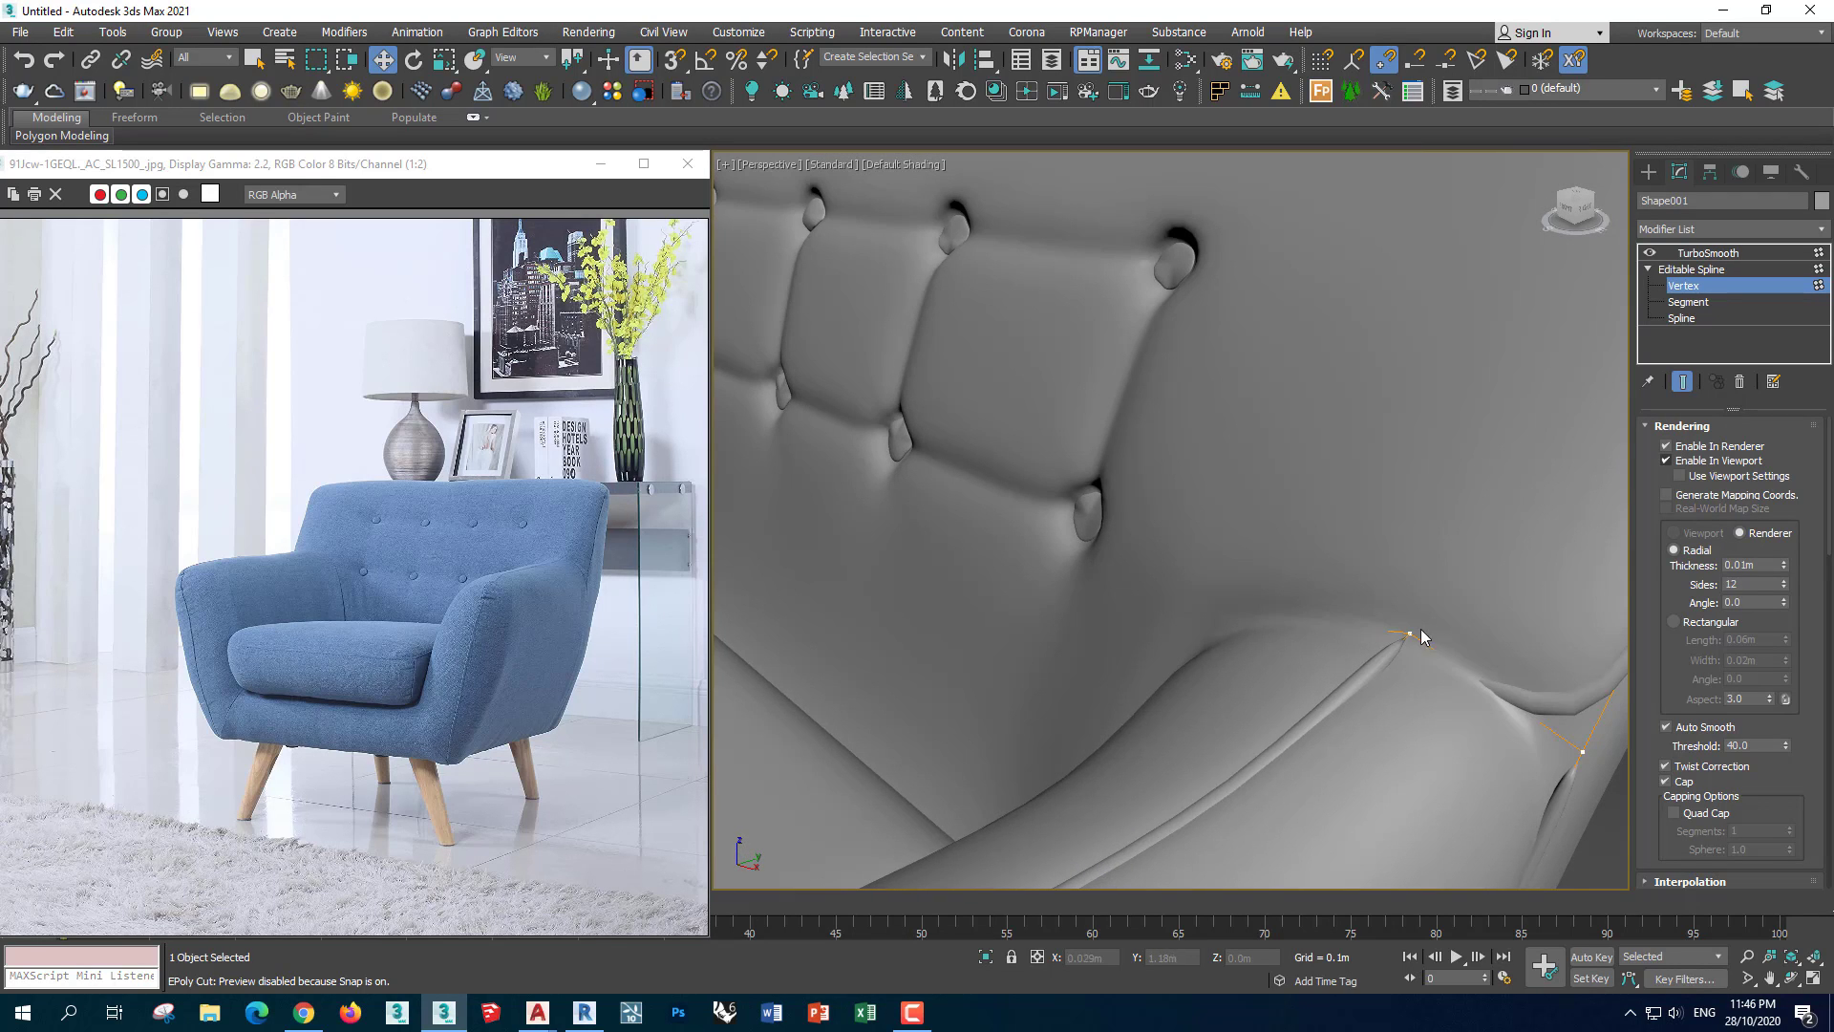
Pick the piping vertex at the arm corner and check its fit in wireframe
{"action": "mouse_move", "coordinate": [1420, 636]}
{"action": "middle_mouse_down", "text": "alt"}
{"action": "mouse_move", "coordinate": [1333, 606]}
{"action": "mouse_move", "coordinate": [1237, 640]}
{"action": "middle_mouse_up", "text": "alt"}
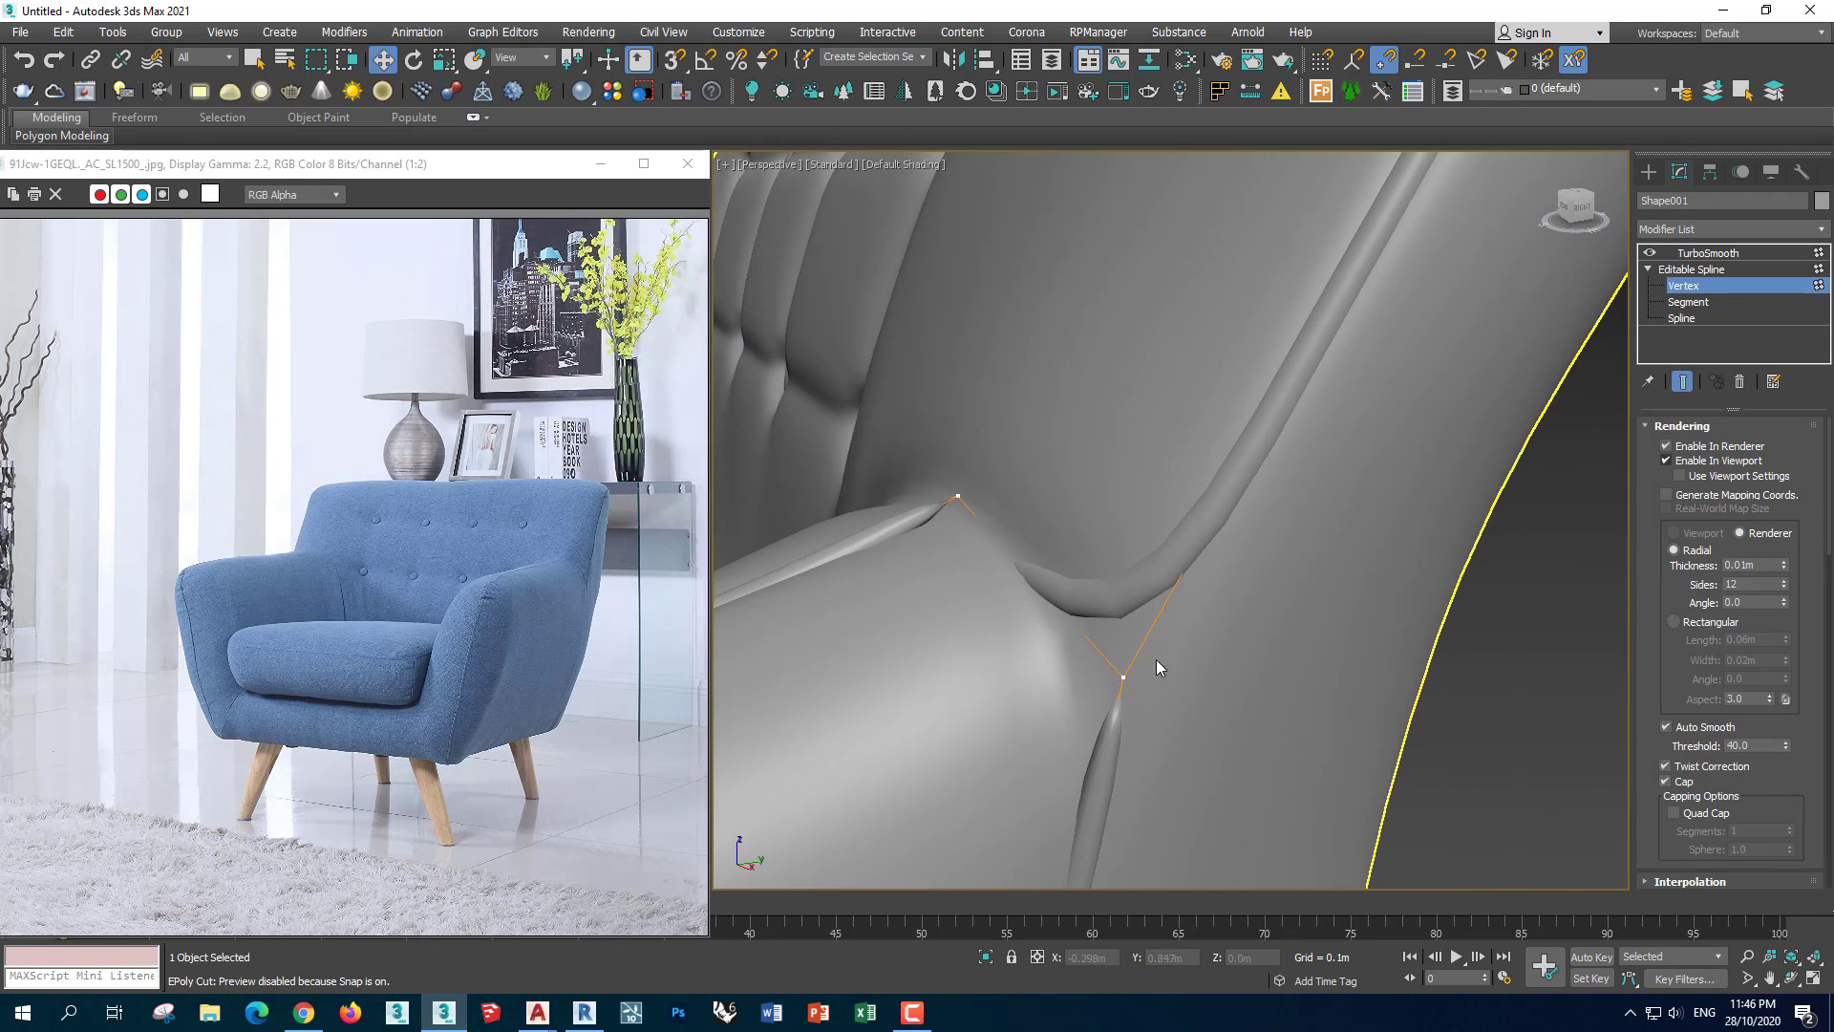
{"action": "left_click", "coordinate": [1123, 676]}
{"action": "mouse_move", "coordinate": [1124, 676]}
{"action": "middle_mouse_down", "text": "alt"}
{"action": "mouse_move", "coordinate": [1177, 694]}
{"action": "mouse_move", "coordinate": [1175, 736]}
{"action": "mouse_move", "coordinate": [1086, 793]}
{"action": "mouse_move", "coordinate": [1082, 843]}
{"action": "mouse_move", "coordinate": [1109, 810]}
{"action": "middle_mouse_up", "text": "alt"}
{"action": "scroll", "coordinate": [1172, 674], "scroll_direction": "down", "scroll_amount": 5}
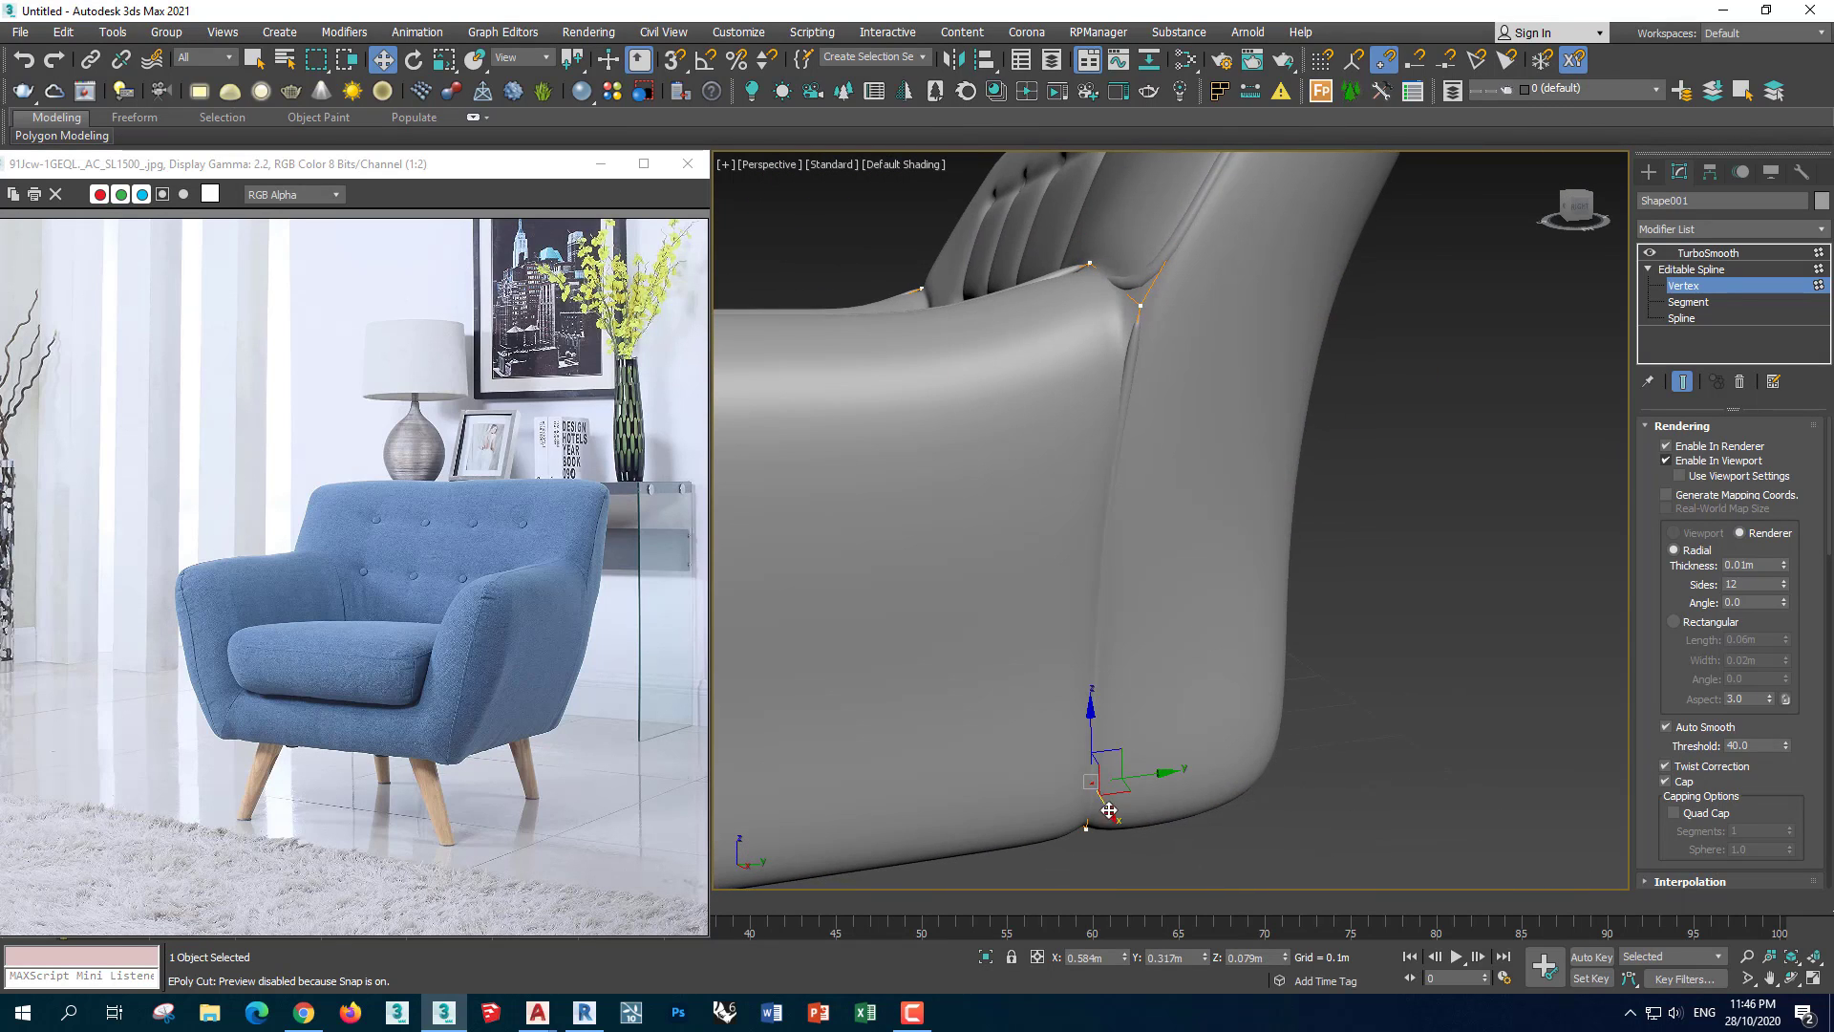
{"action": "key", "text": "F3"}
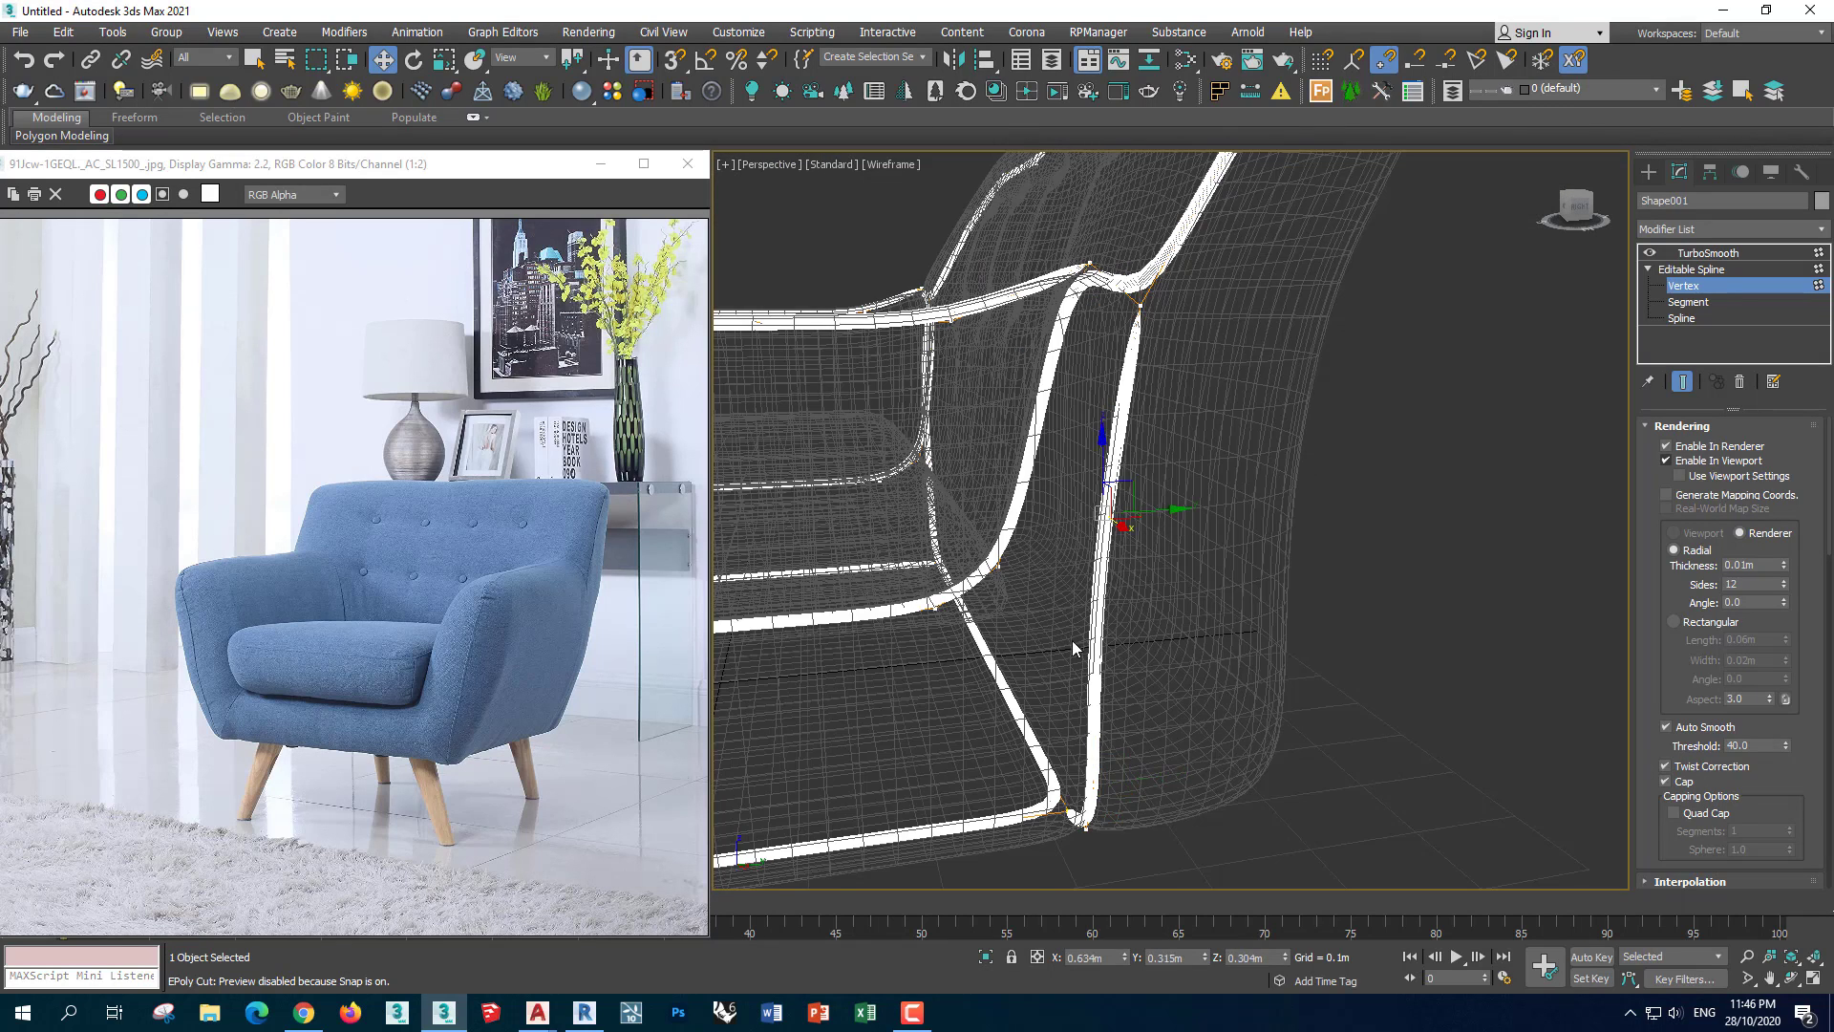
{"action": "middle_click_drag", "start_coordinate": [1072, 640], "coordinate": [1127, 547], "text": "alt"}
{"action": "key", "text": "F3"}
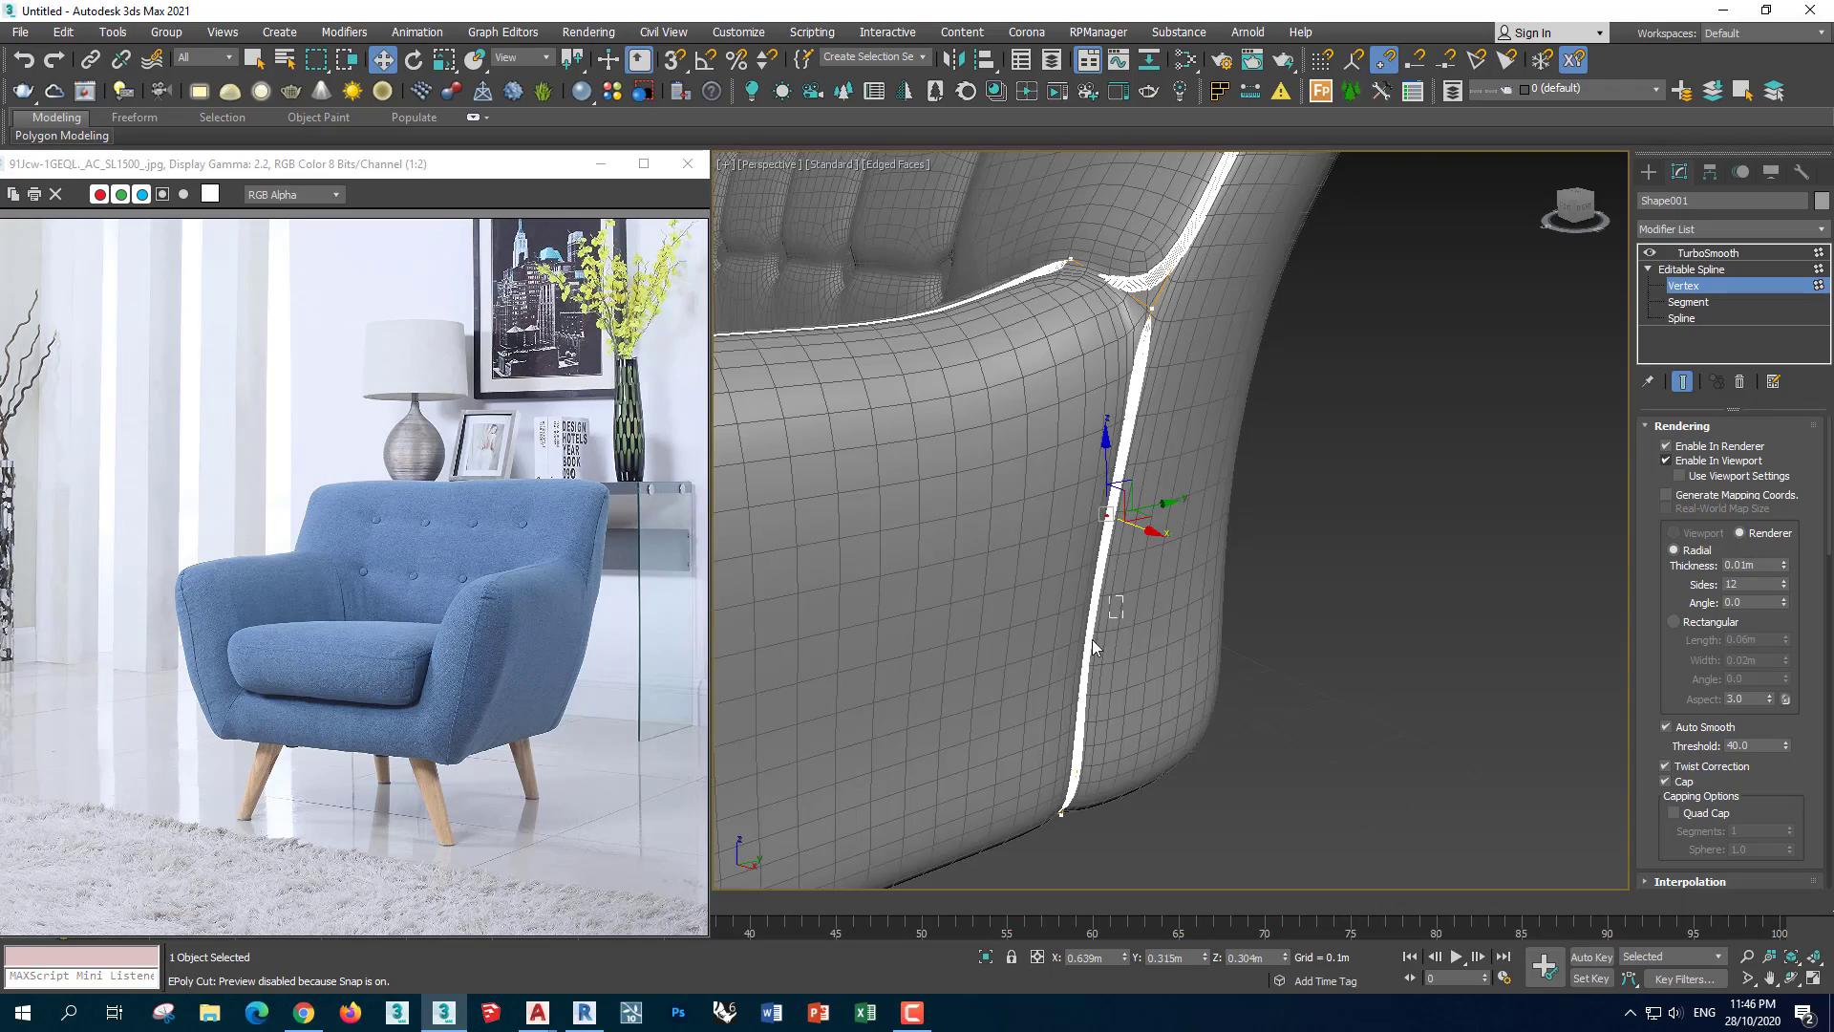
{"action": "mouse_move", "coordinate": [1094, 647]}
{"action": "middle_mouse_down", "text": "alt"}
{"action": "mouse_move", "coordinate": [1126, 576]}
{"action": "mouse_move", "coordinate": [845, 405]}
{"action": "mouse_move", "coordinate": [960, 698]}
{"action": "mouse_move", "coordinate": [1030, 680]}
{"action": "mouse_move", "coordinate": [1144, 582]}
{"action": "mouse_move", "coordinate": [1208, 791]}
{"action": "mouse_move", "coordinate": [1306, 360]}
{"action": "mouse_move", "coordinate": [1183, 524]}
{"action": "middle_mouse_up", "text": "alt"}
Check the piping's fit around the arm, backrest bend and whole chair
{"action": "scroll", "coordinate": [1208, 791], "scroll_direction": "up", "scroll_amount": 3}
{"action": "scroll", "coordinate": [1182, 525], "scroll_direction": "down", "scroll_amount": 3}
{"action": "scroll", "coordinate": [1127, 769], "scroll_direction": "up", "scroll_amount": 3}
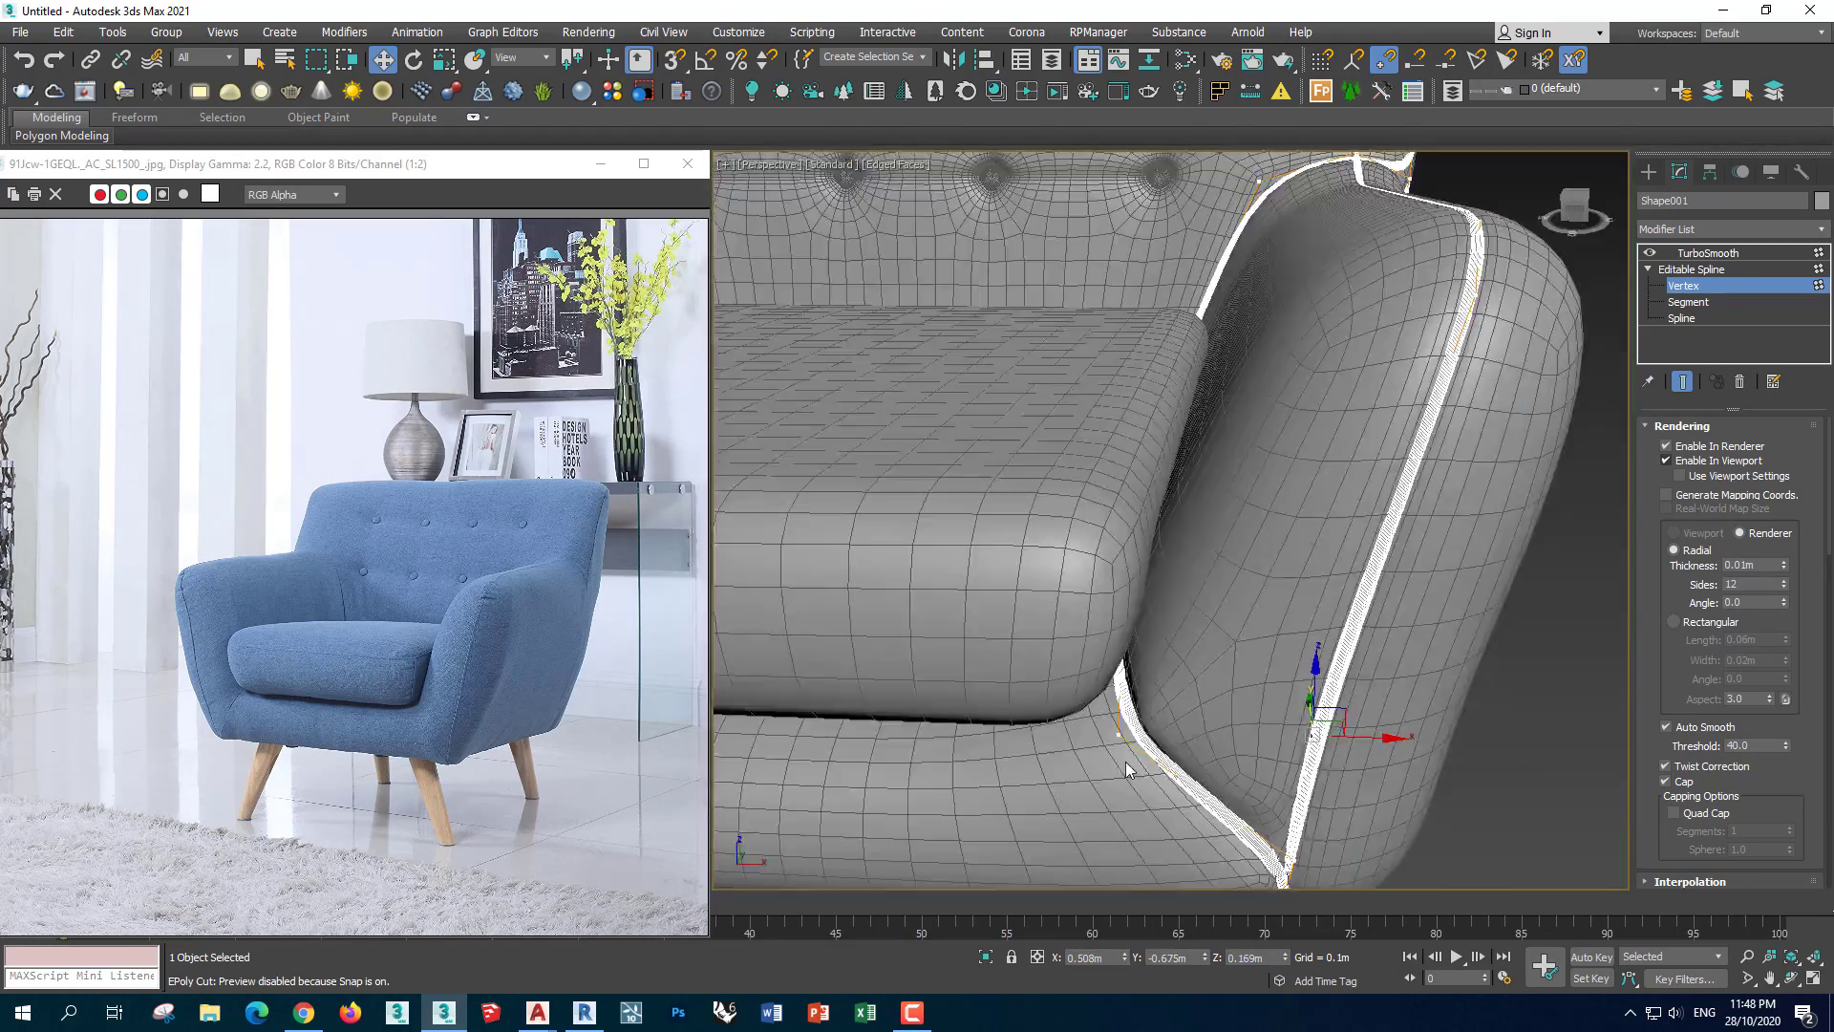
{"action": "middle_click_drag", "start_coordinate": [1128, 769], "coordinate": [938, 728], "text": "alt"}
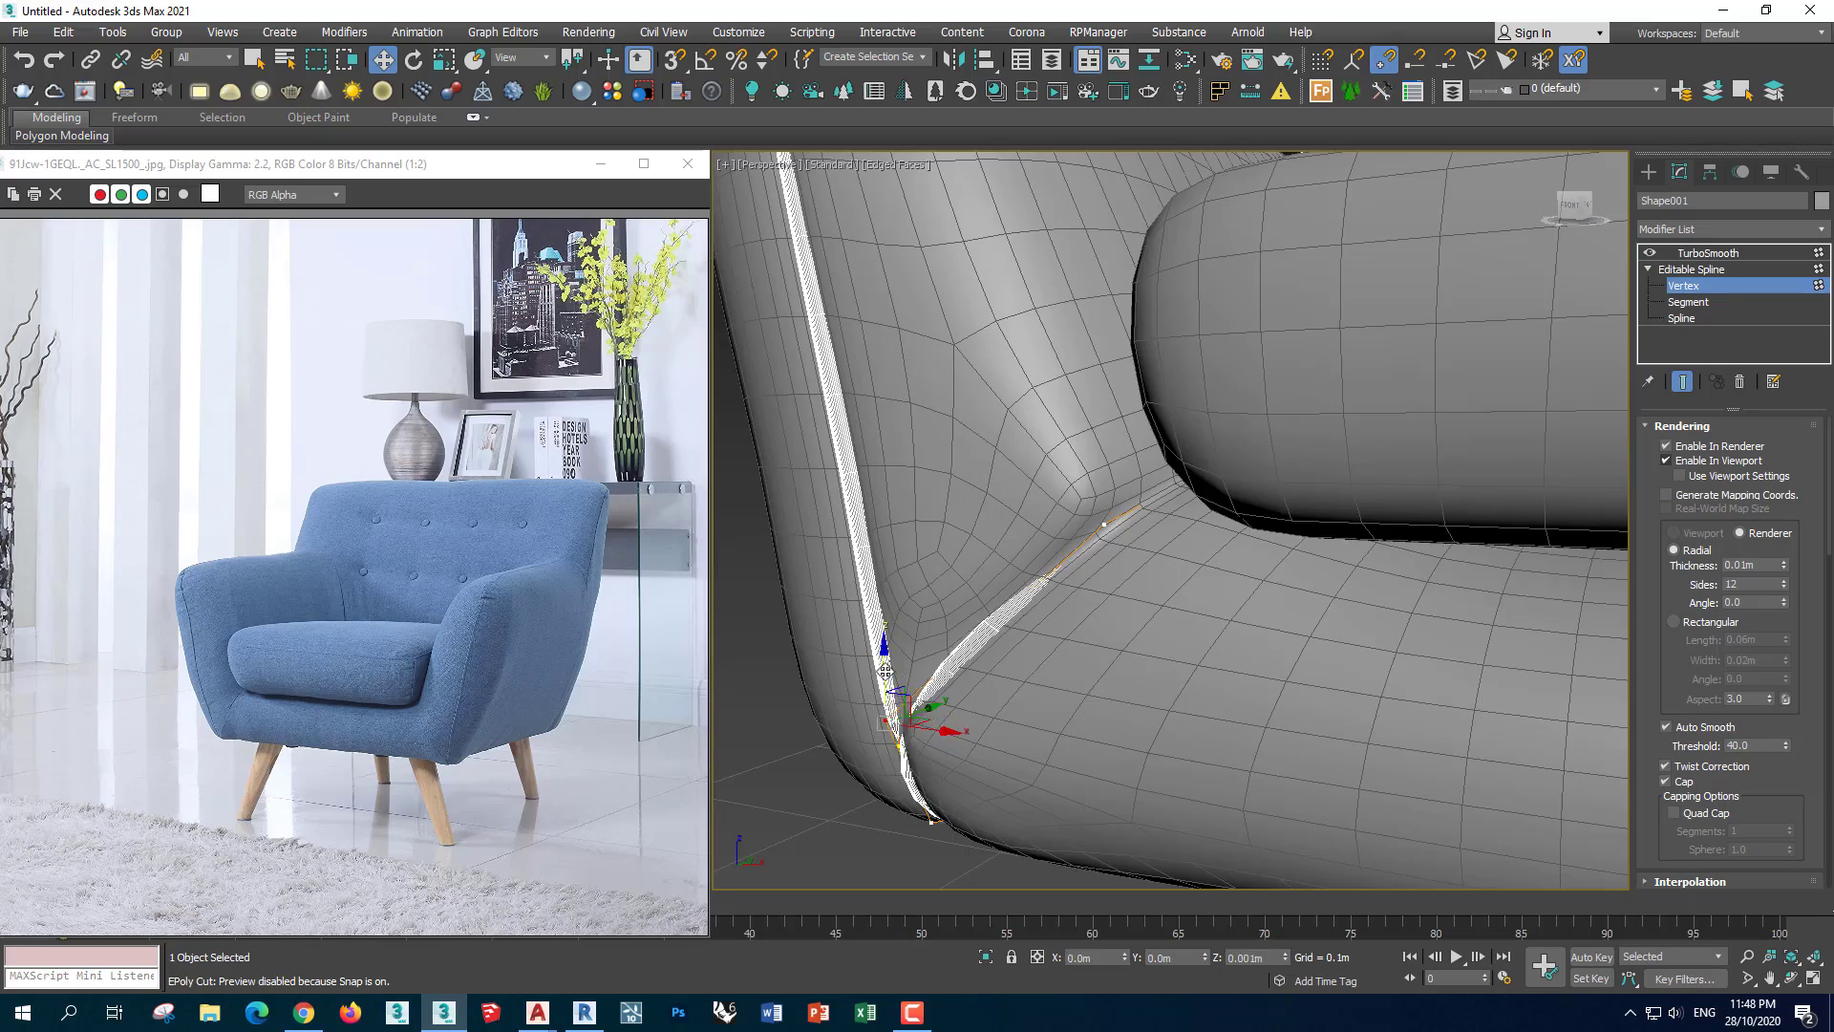
{"action": "mouse_move", "coordinate": [886, 672]}
{"action": "middle_mouse_down", "text": "alt"}
{"action": "mouse_move", "coordinate": [1028, 741]}
{"action": "mouse_move", "coordinate": [1039, 490]}
{"action": "middle_mouse_up", "text": "alt"}
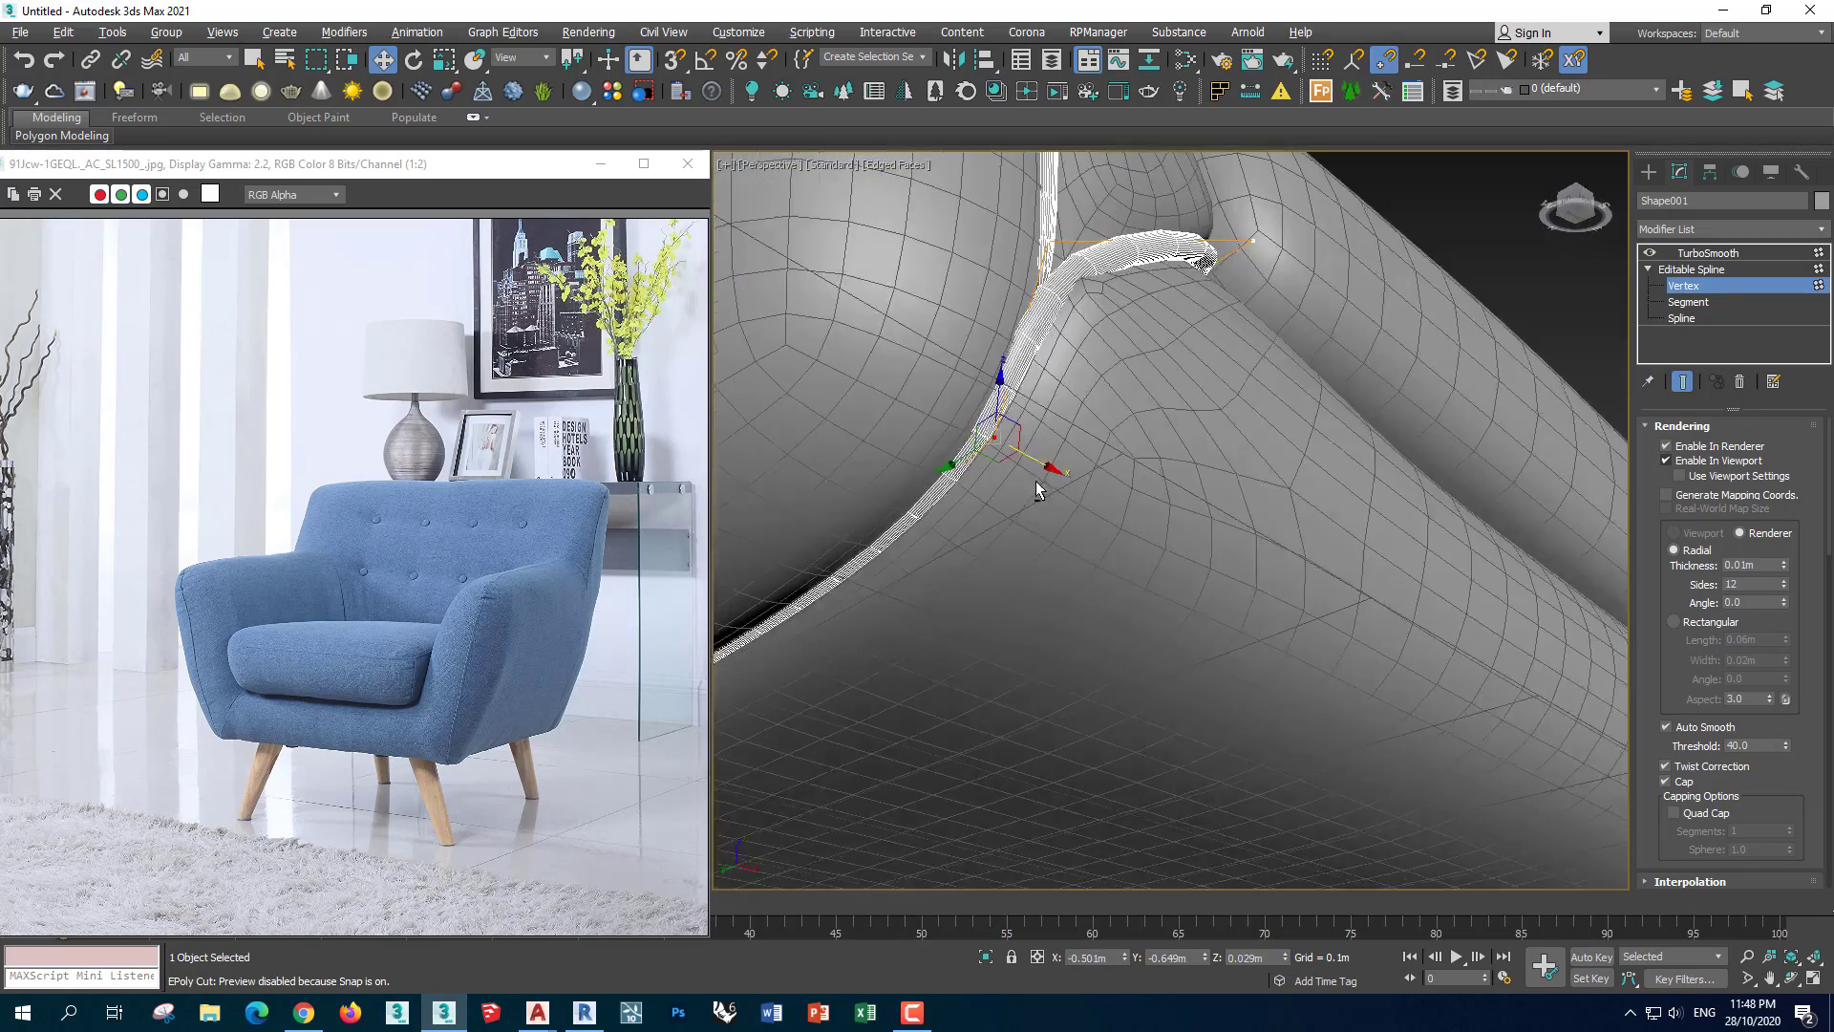
{"action": "scroll", "coordinate": [1040, 490], "scroll_direction": "down", "scroll_amount": 5}
{"action": "scroll", "coordinate": [1183, 627], "scroll_direction": "up", "scroll_amount": 5}
{"action": "middle_click_drag", "start_coordinate": [1183, 627], "coordinate": [907, 453], "text": "alt"}
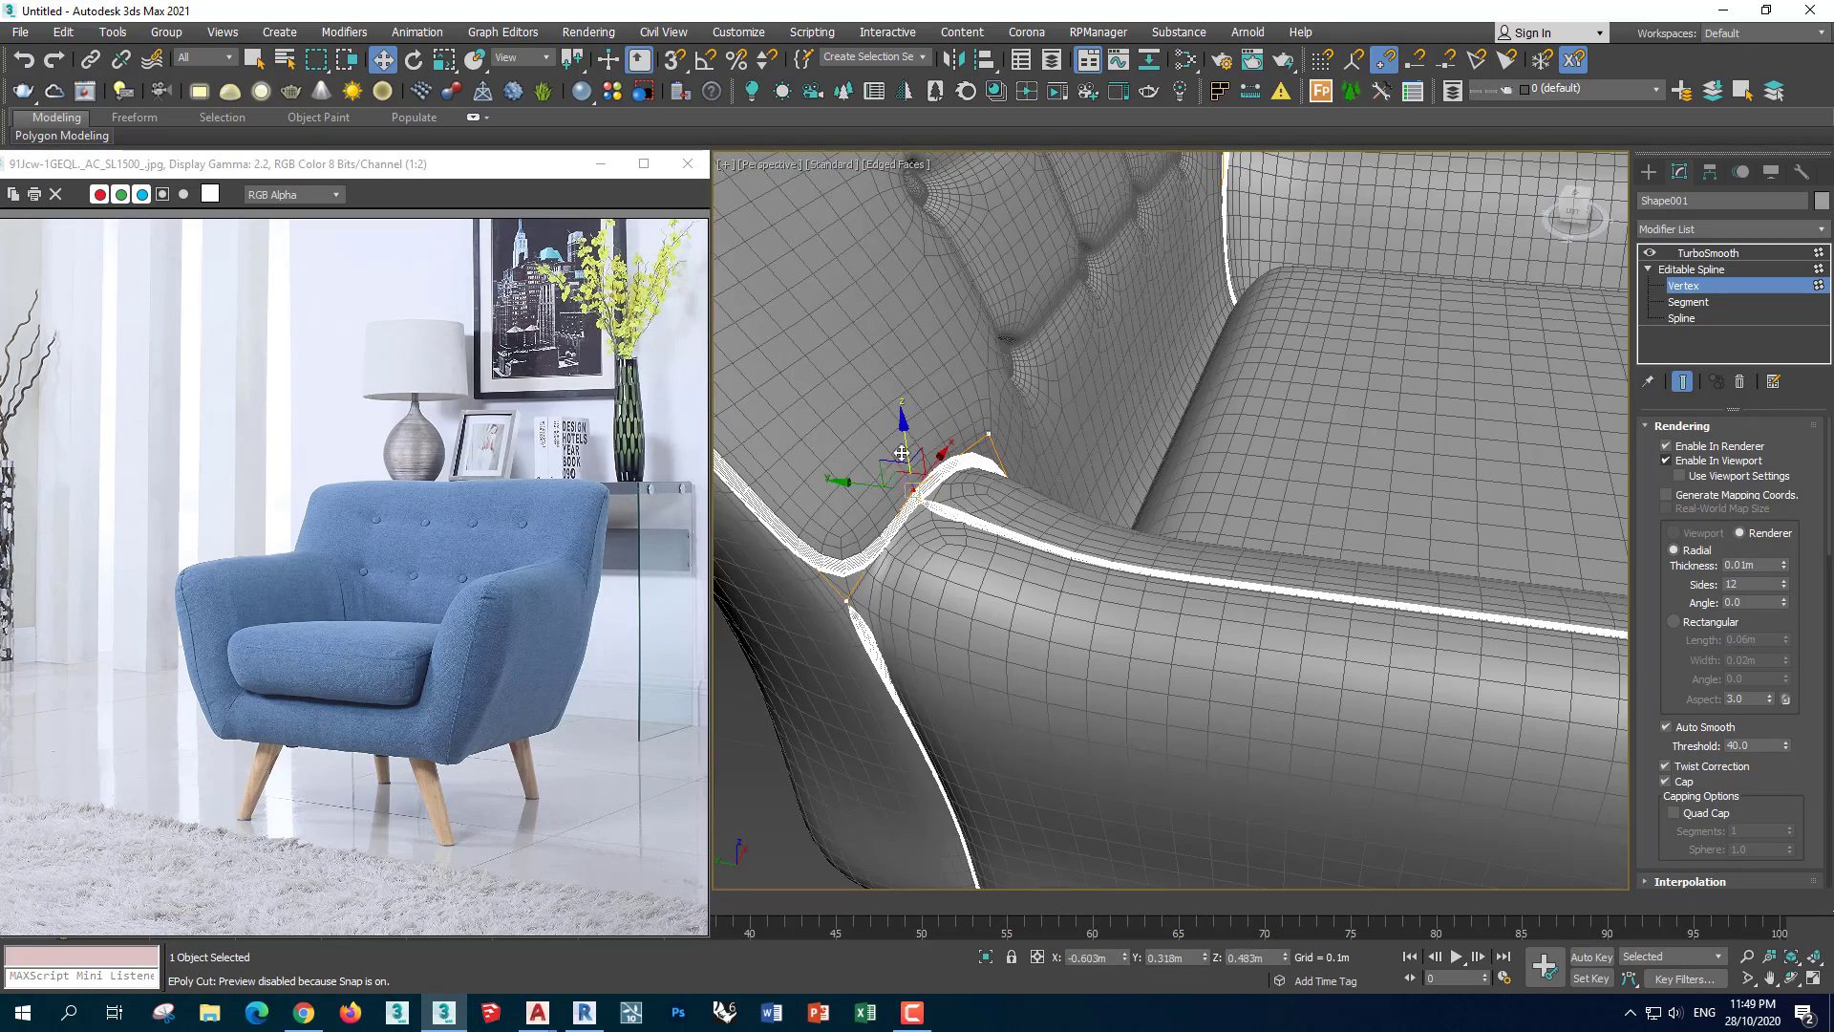
{"action": "mouse_move", "coordinate": [841, 578]}
{"action": "middle_mouse_down", "text": "alt"}
{"action": "mouse_move", "coordinate": [1003, 668]}
{"action": "mouse_move", "coordinate": [1166, 473]}
{"action": "mouse_move", "coordinate": [1191, 699]}
{"action": "middle_mouse_up", "text": "alt"}
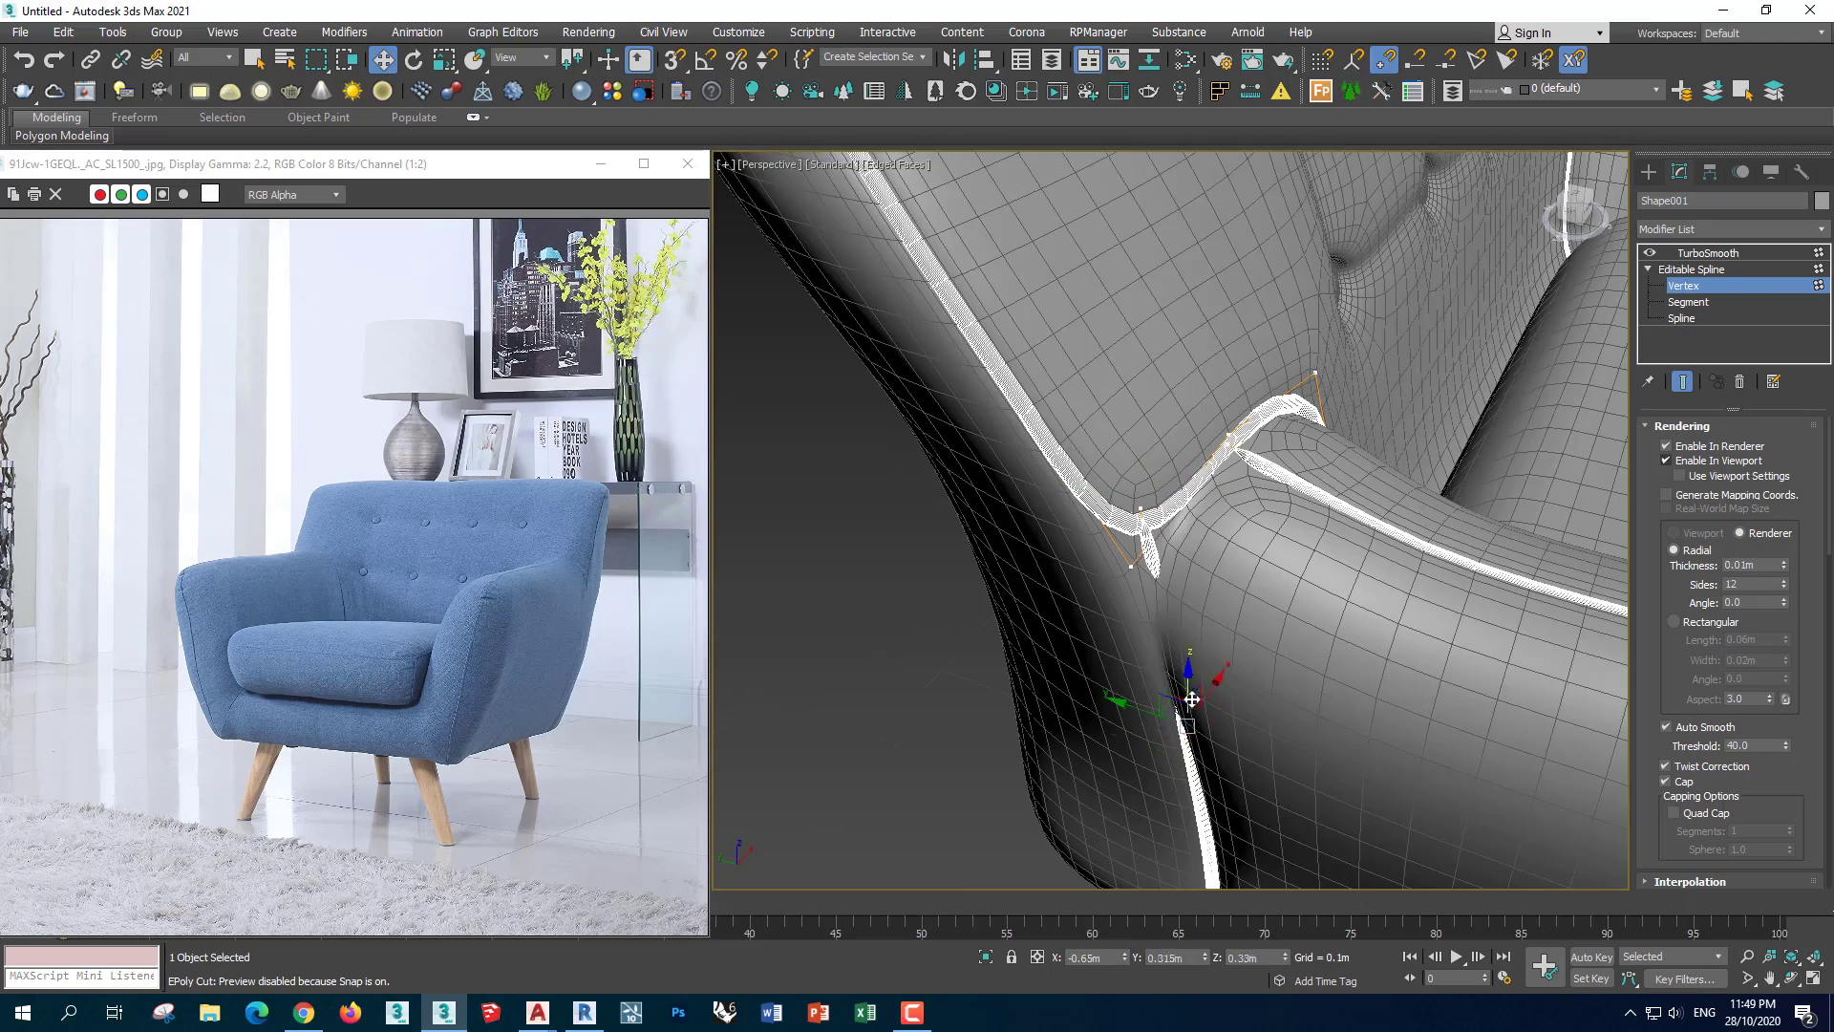
{"action": "scroll", "coordinate": [1045, 654], "scroll_direction": "down", "scroll_amount": 5}
{"action": "middle_click_drag", "start_coordinate": [1045, 653], "coordinate": [1099, 611], "text": "alt"}
Leave vertex level and set the Shape001 piping's object colour to black
{"action": "scroll", "coordinate": [1147, 573], "scroll_direction": "down", "scroll_amount": 8}
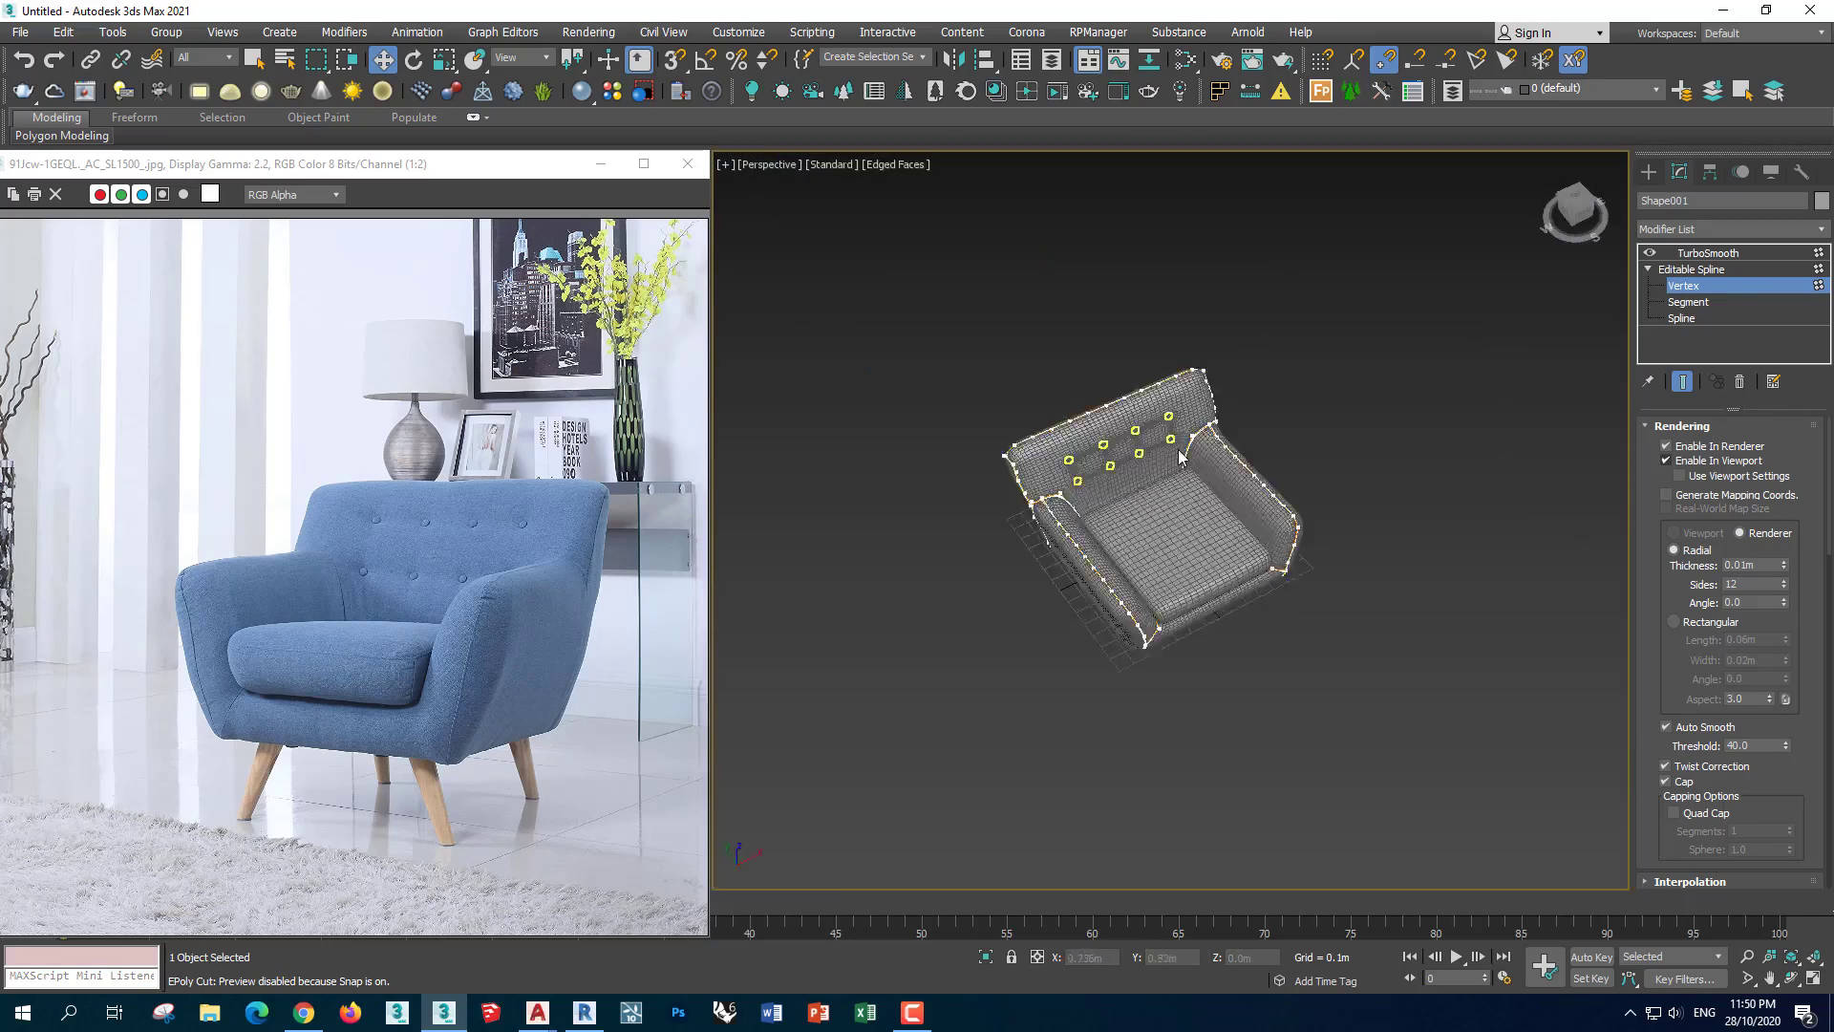
{"action": "left_click", "coordinate": [1708, 252]}
{"action": "left_click", "coordinate": [1433, 626]}
{"action": "key", "text": "F4"}
{"action": "middle_click_drag", "start_coordinate": [1406, 646], "coordinate": [1281, 691], "text": "alt"}
{"action": "scroll", "coordinate": [1281, 692], "scroll_direction": "up", "scroll_amount": 8}
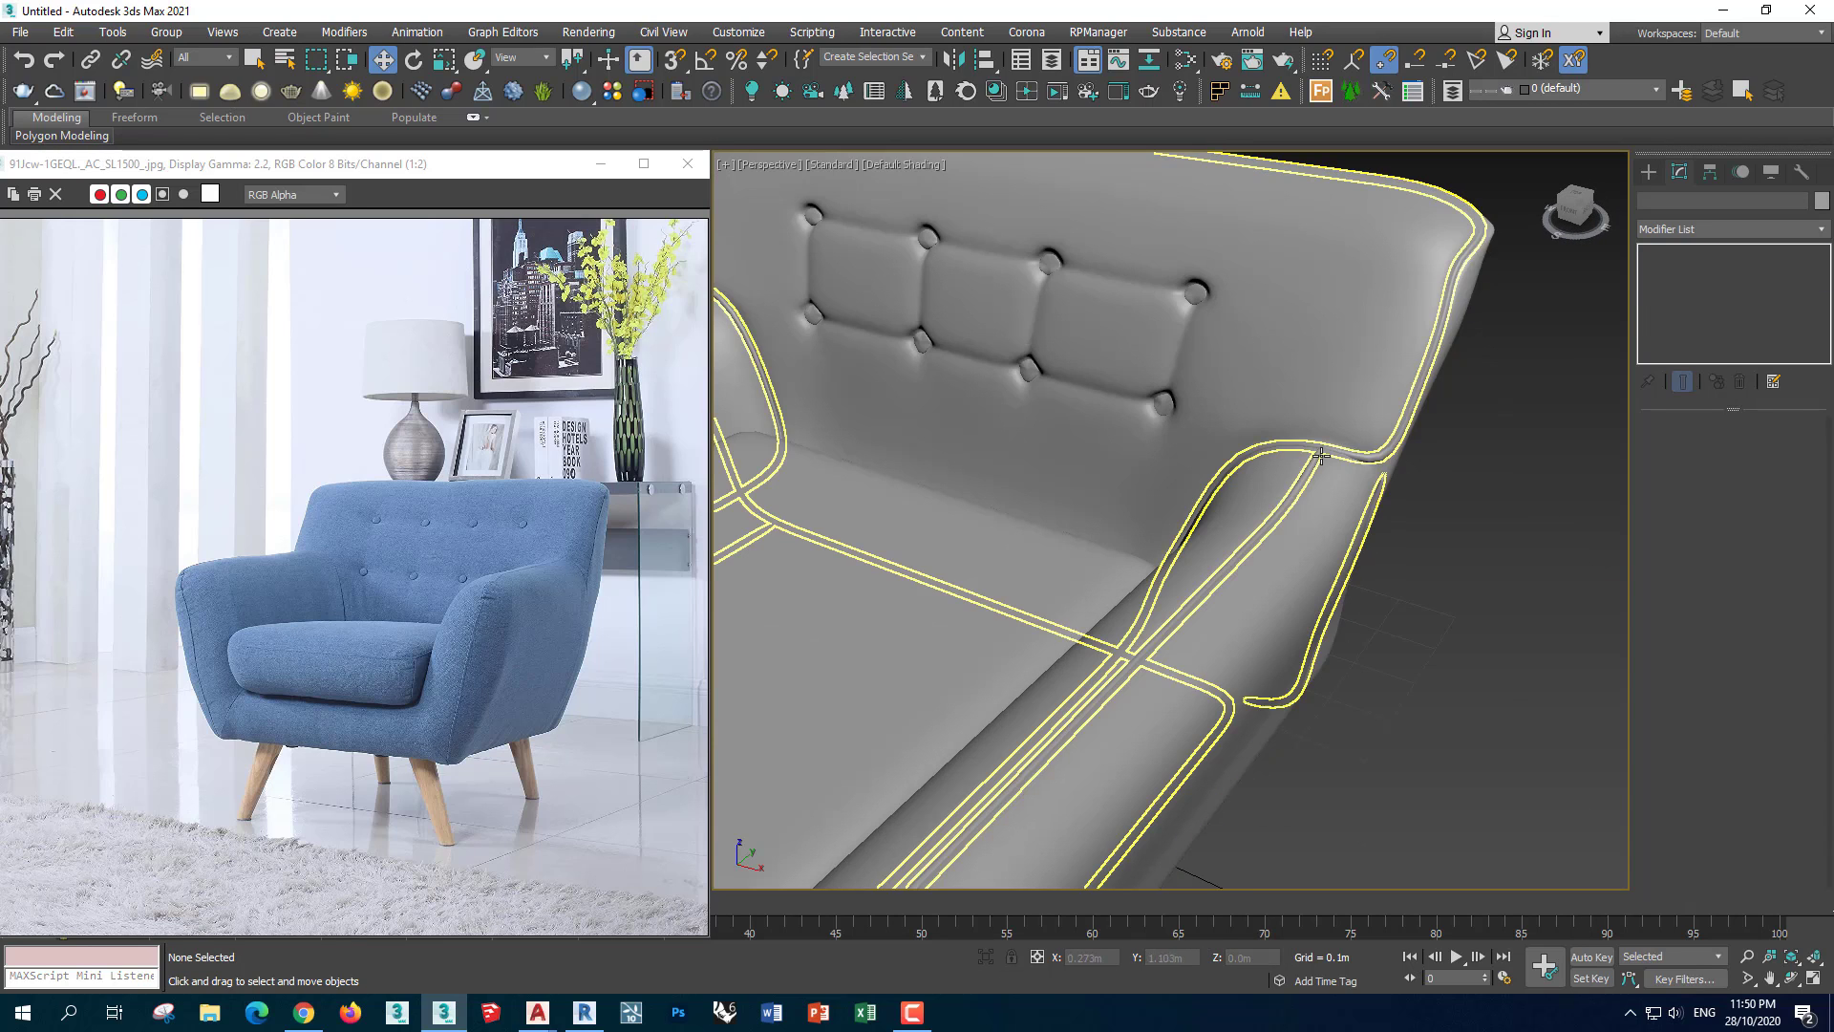
{"action": "left_click", "coordinate": [1471, 439]}
{"action": "left_click", "coordinate": [1820, 199]}
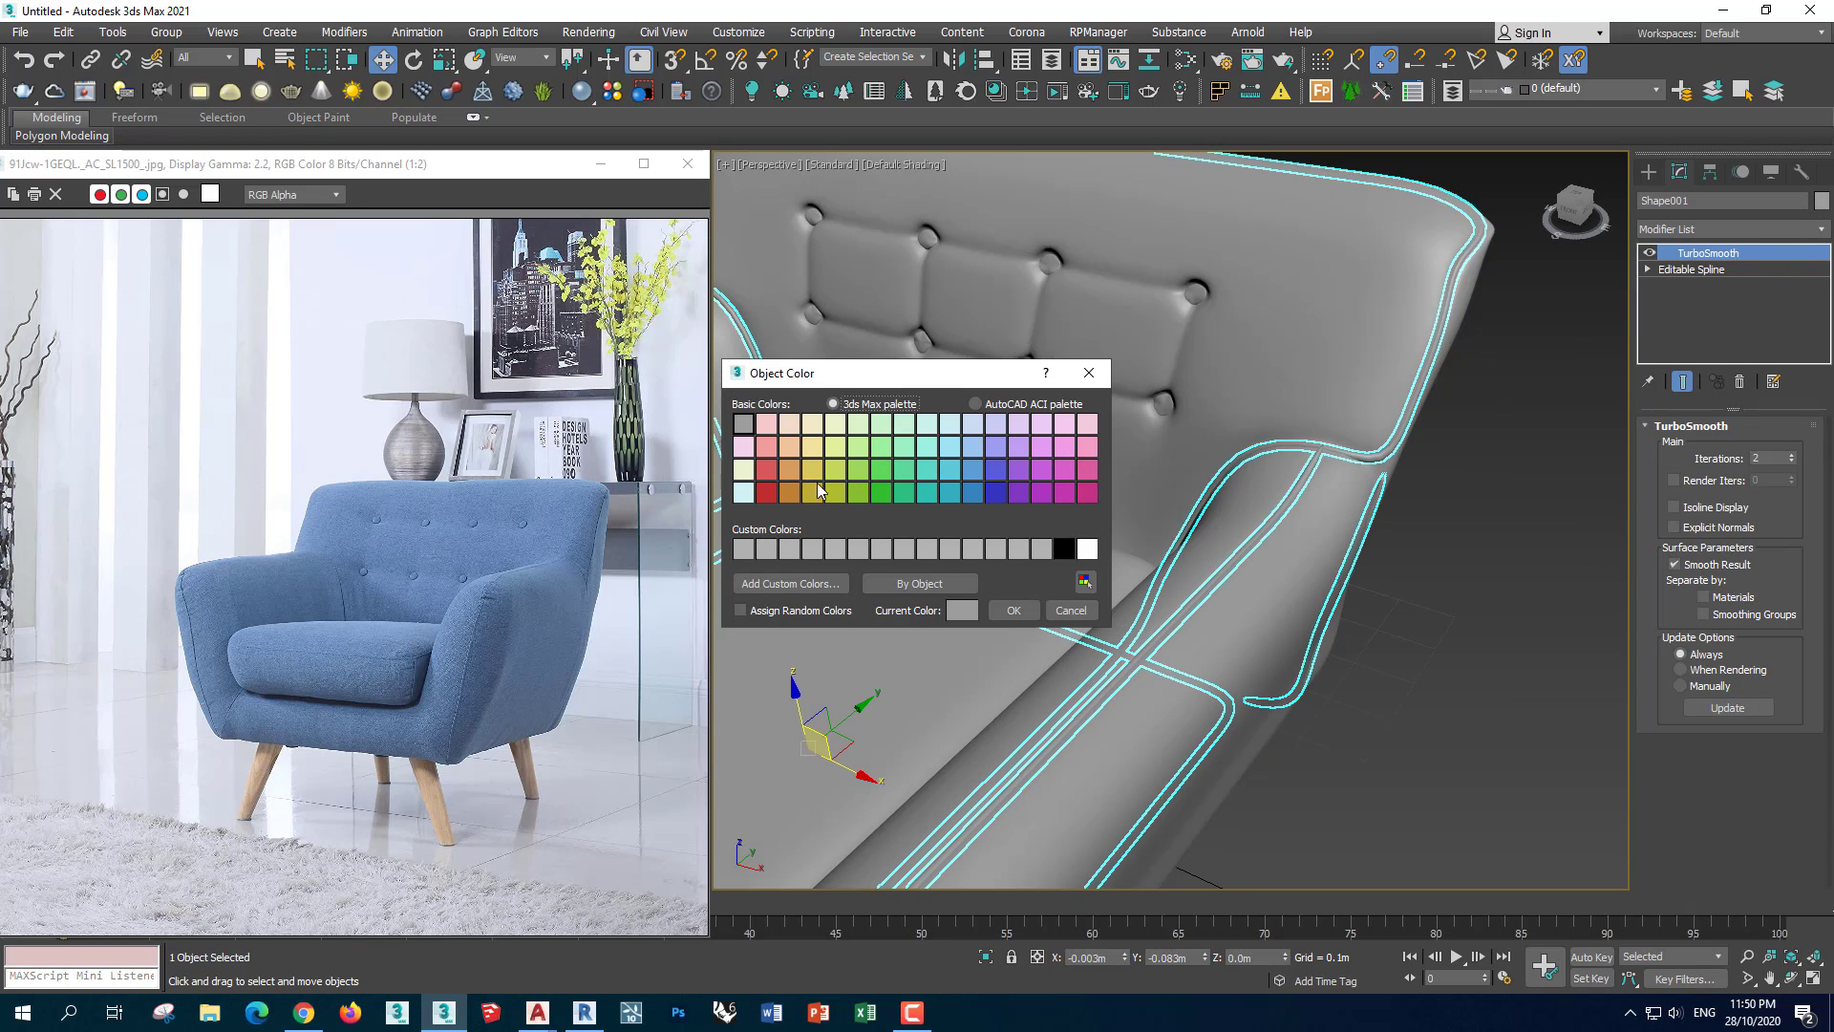
{"action": "left_click", "coordinate": [1028, 612]}
Select the seat cushion and show its mesh edges
{"action": "scroll", "coordinate": [1099, 573], "scroll_direction": "down", "scroll_amount": 6}
{"action": "mouse_move", "coordinate": [1098, 573]}
{"action": "middle_mouse_down", "text": "alt"}
{"action": "mouse_move", "coordinate": [1204, 669]}
{"action": "mouse_move", "coordinate": [1184, 724]}
{"action": "middle_mouse_up", "text": "alt"}
{"action": "left_click", "coordinate": [1206, 686]}
{"action": "scroll", "coordinate": [1185, 724], "scroll_direction": "up", "scroll_amount": 6}
{"action": "left_click", "coordinate": [1242, 535]}
{"action": "key", "text": "F4"}
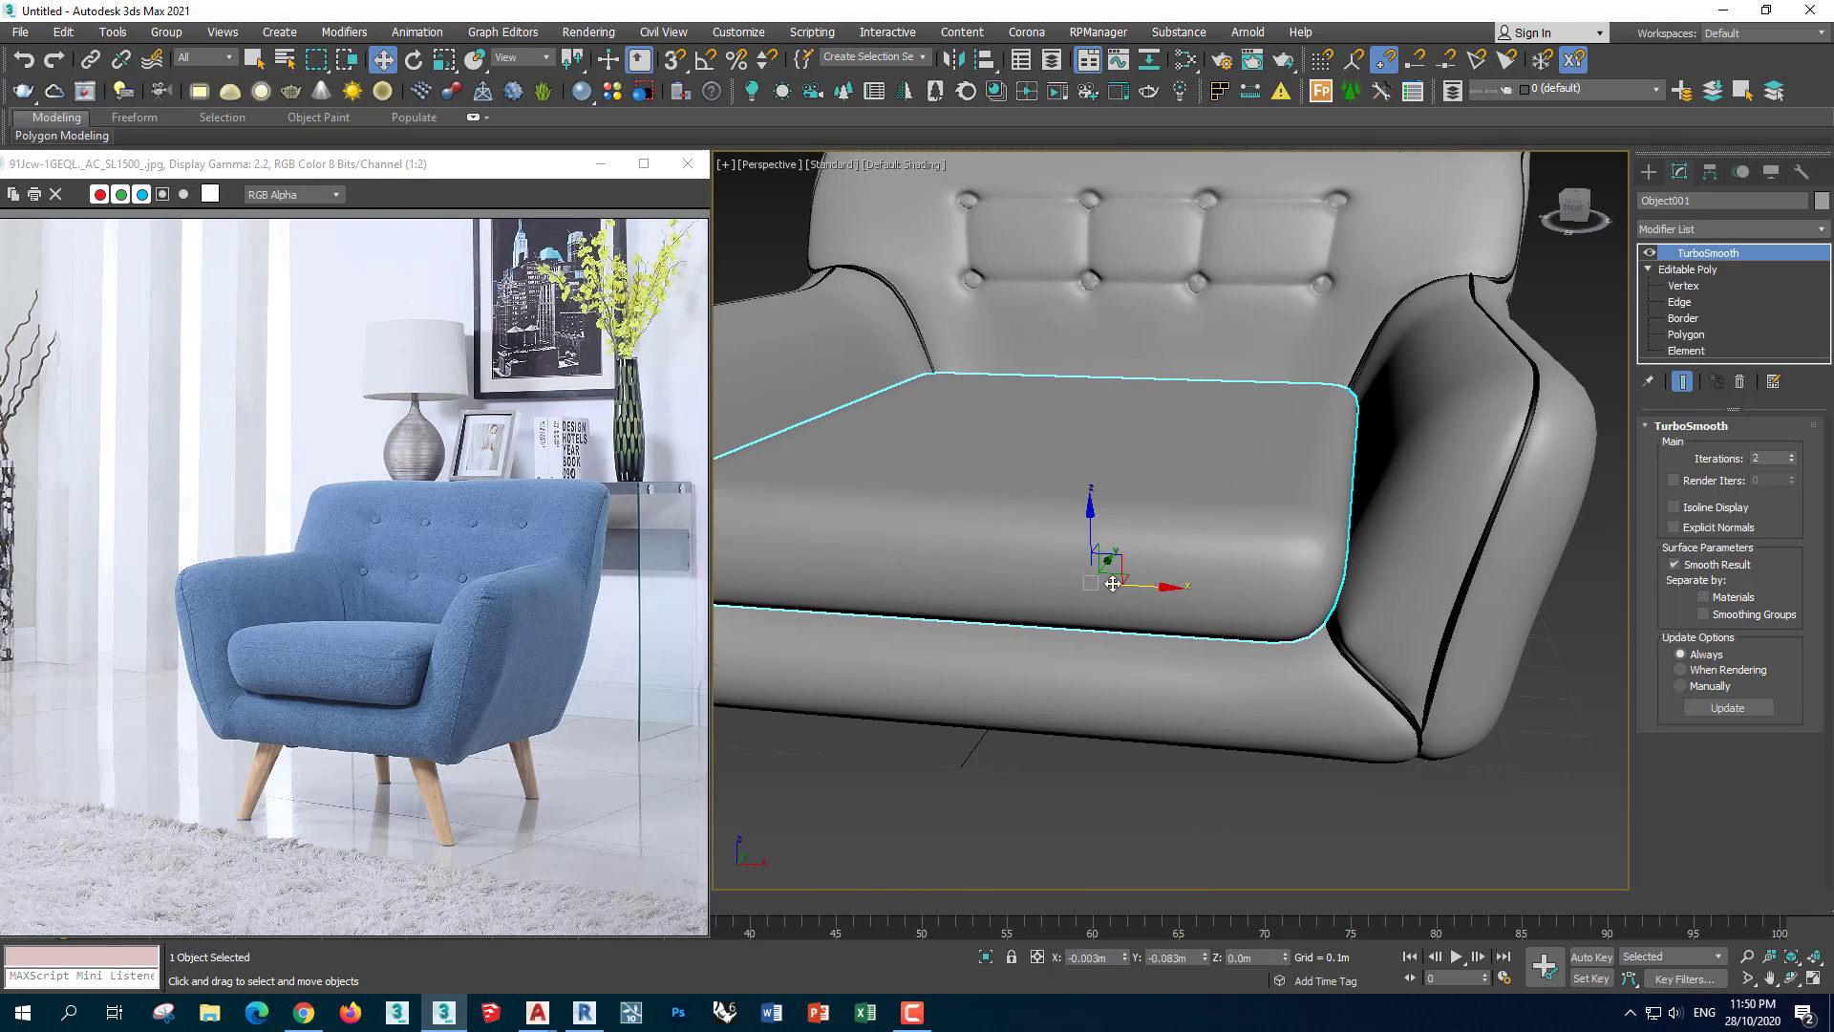
{"action": "middle_click_drag", "start_coordinate": [1335, 575], "coordinate": [1253, 550], "text": "alt"}
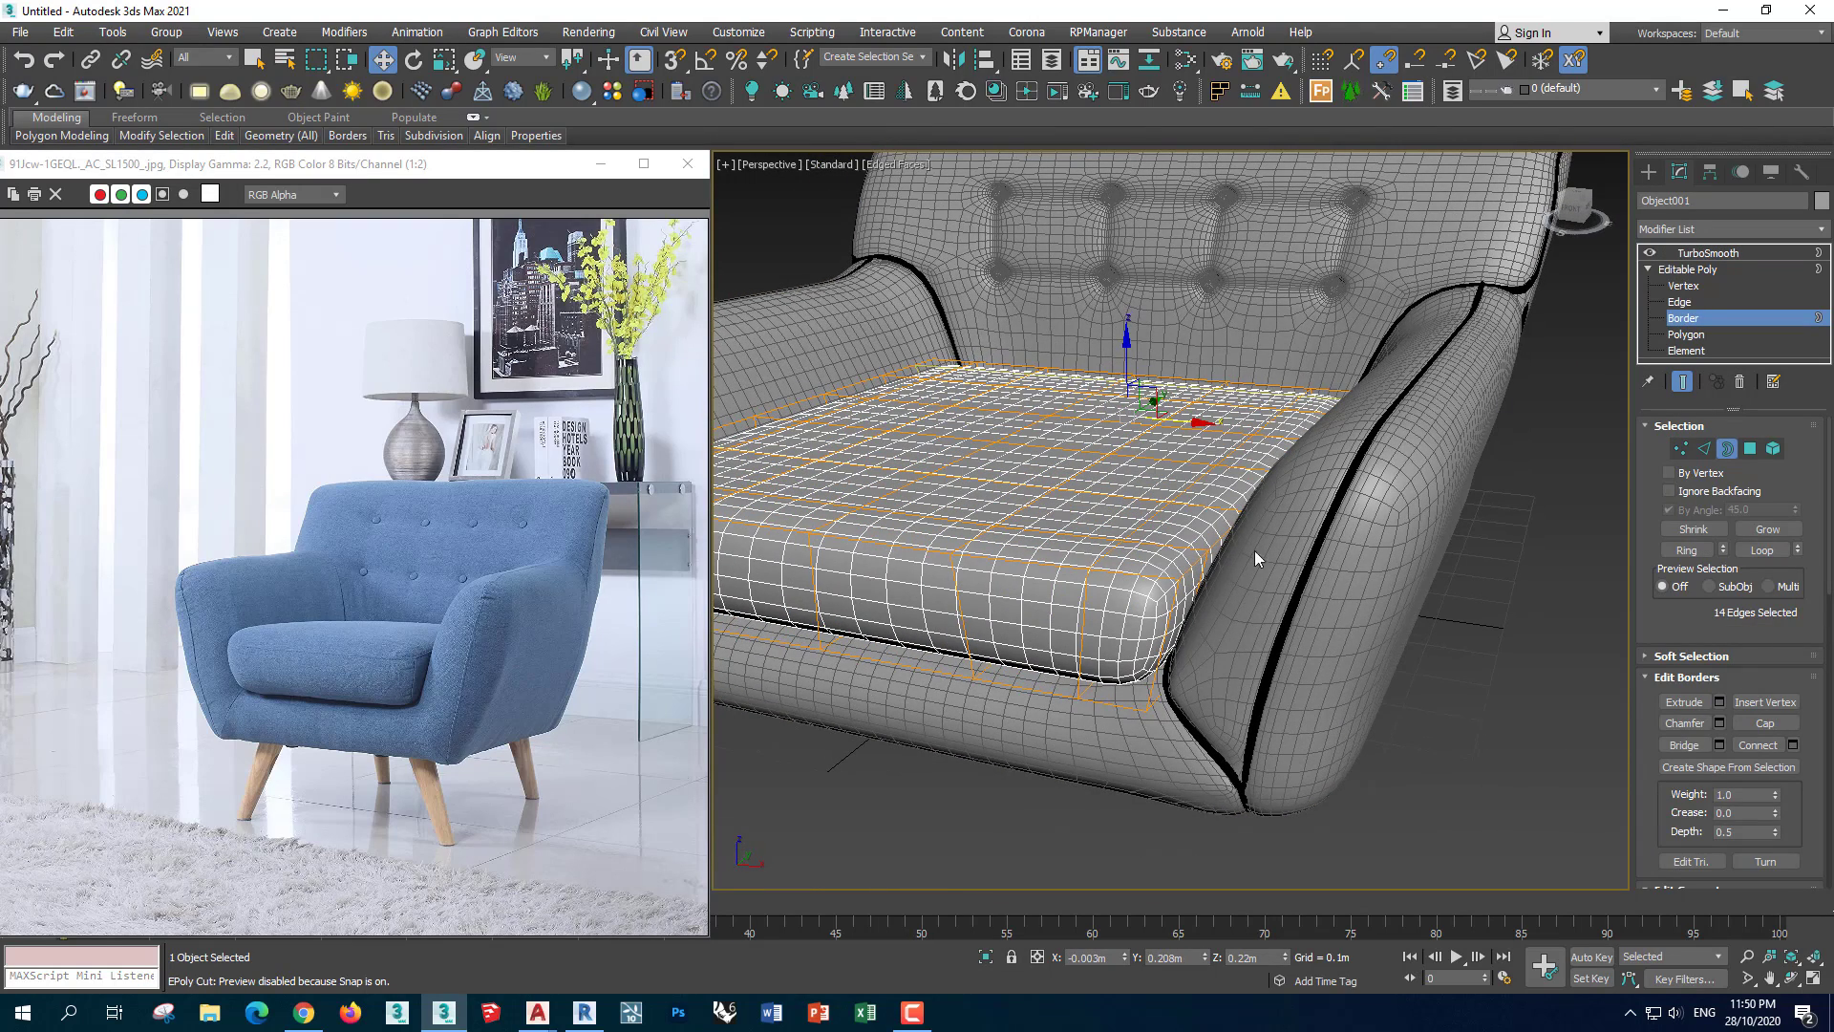
Add an Edit Poly modifier above the cushion's TurboSmooth
{"action": "left_click", "coordinate": [1648, 269]}
{"action": "left_click", "coordinate": [1707, 253]}
{"action": "left_click", "coordinate": [1796, 476]}
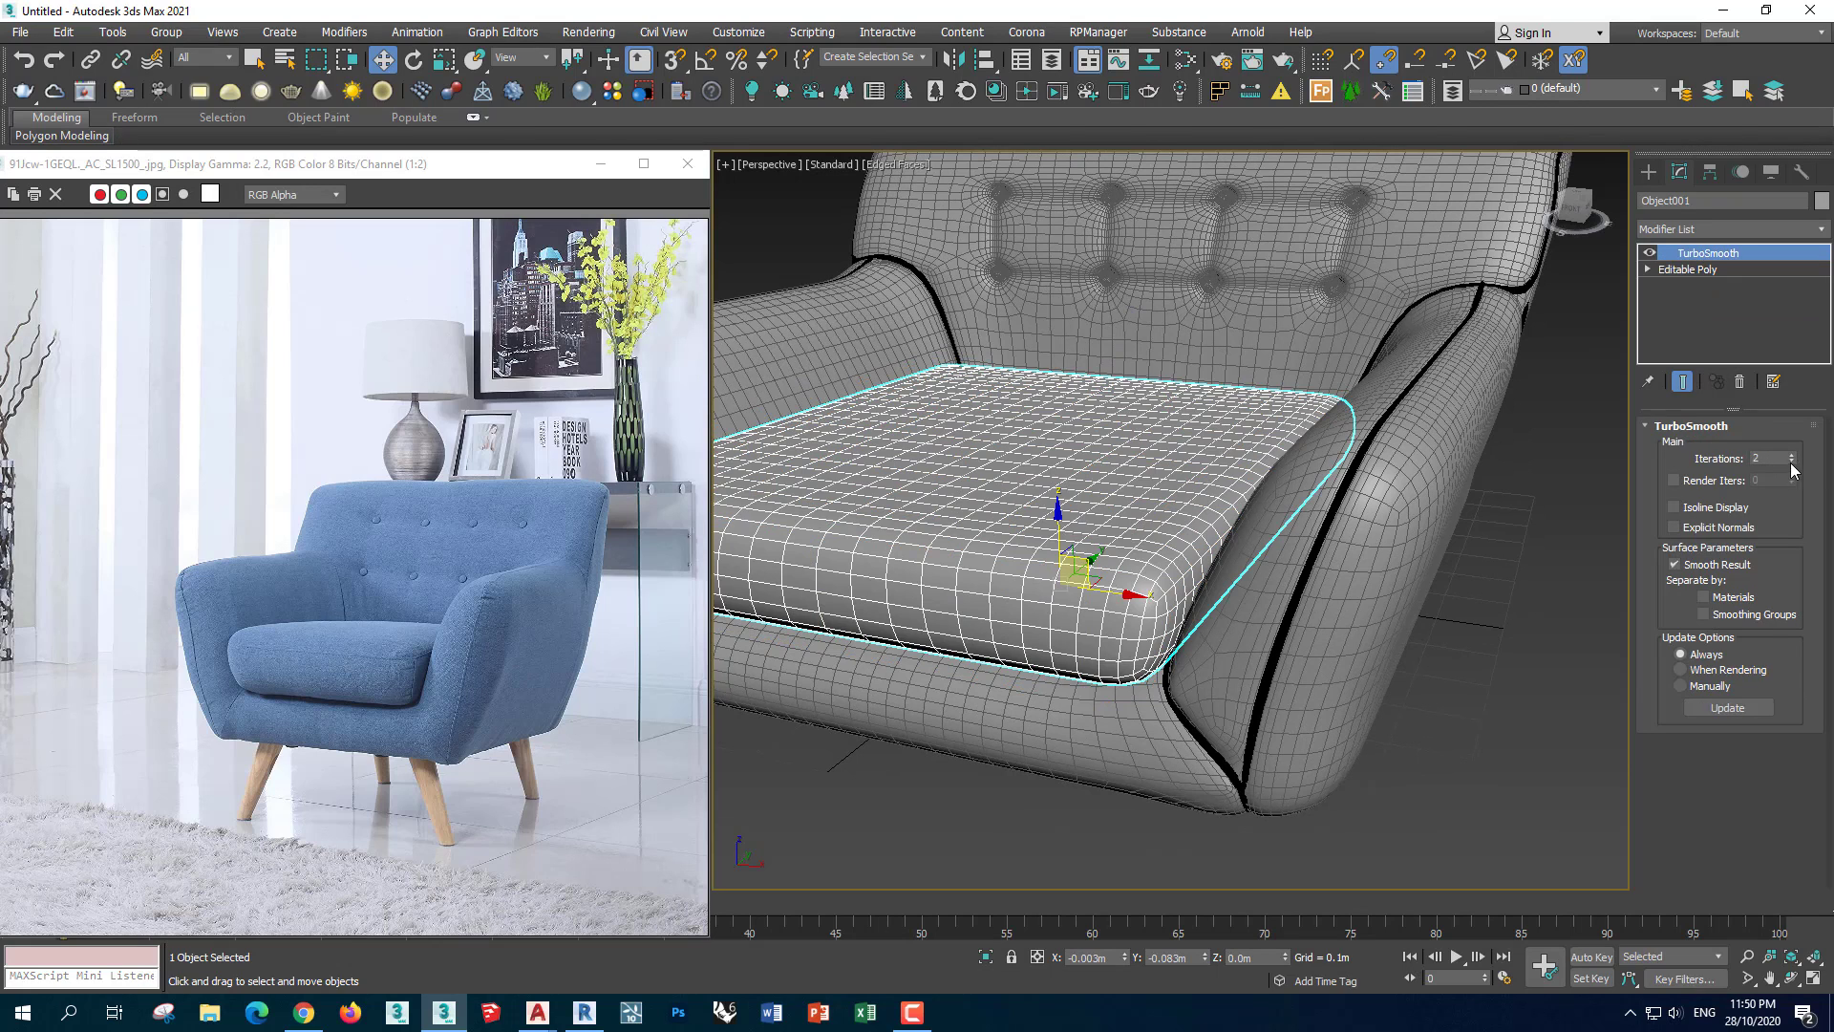
{"action": "left_click", "coordinate": [1722, 231]}
{"action": "type", "text": "edit poly"}
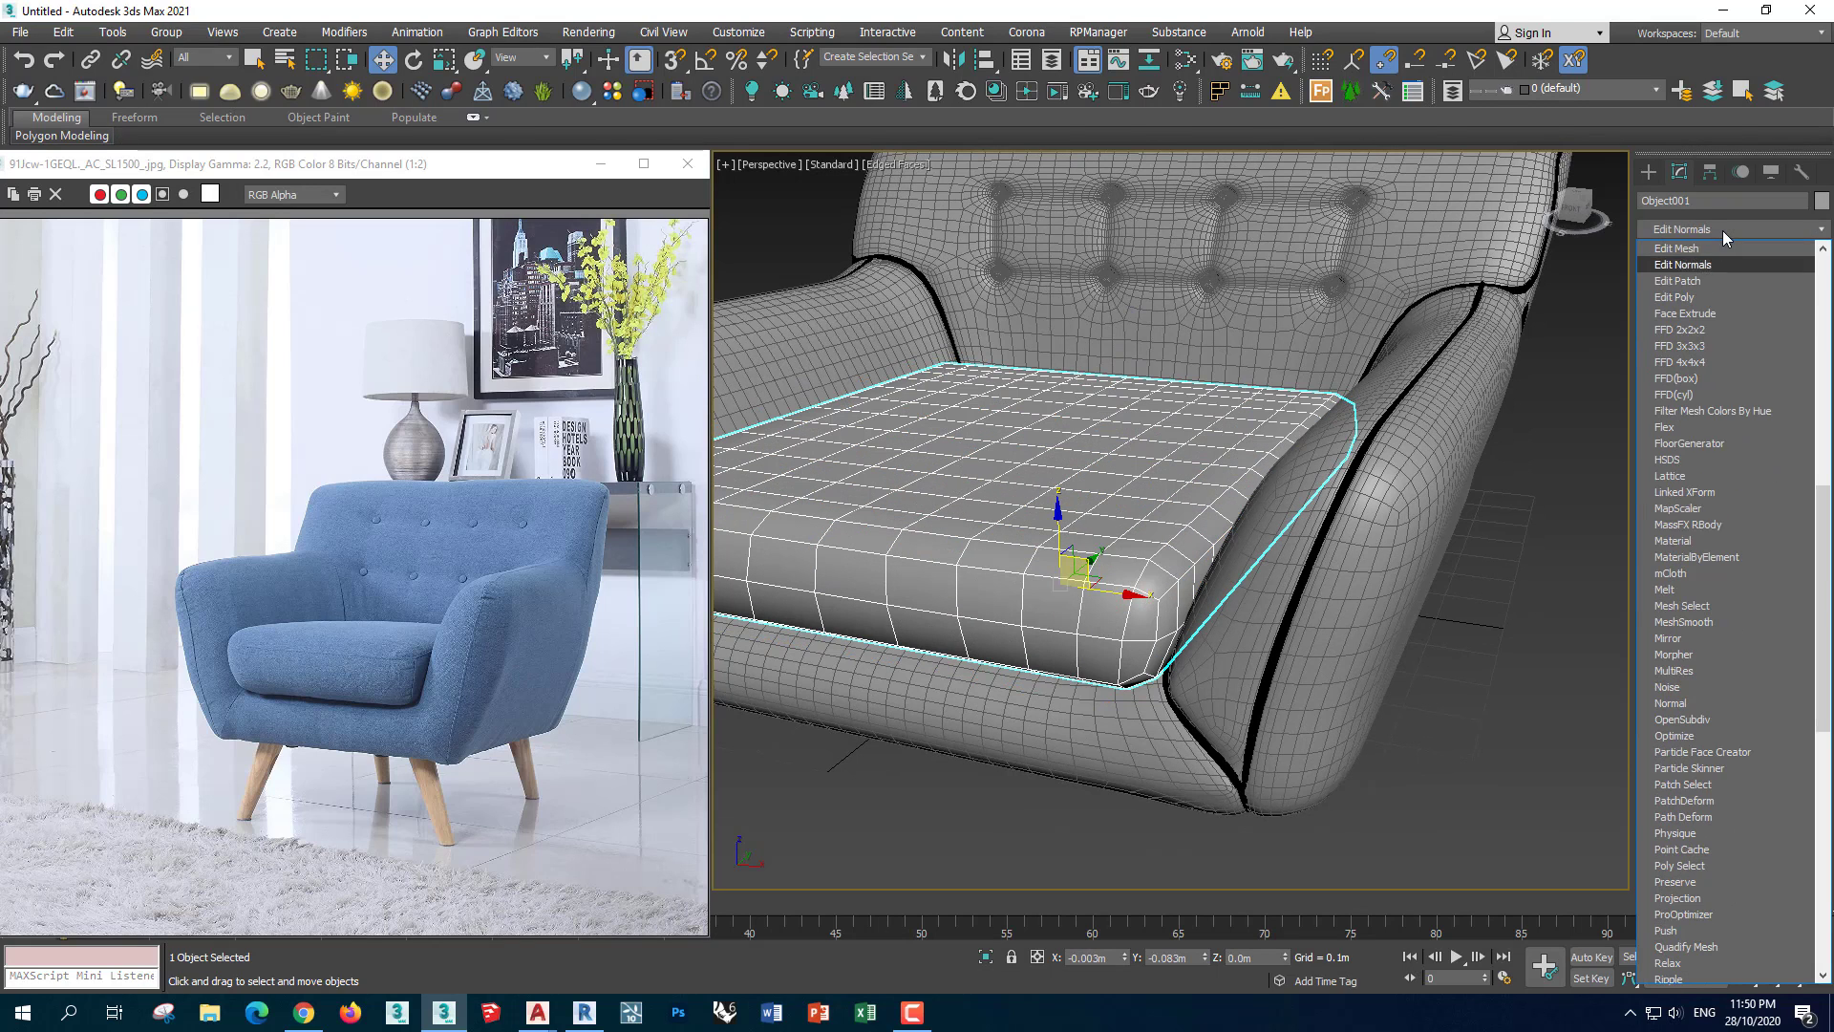
{"action": "key", "text": "Return"}
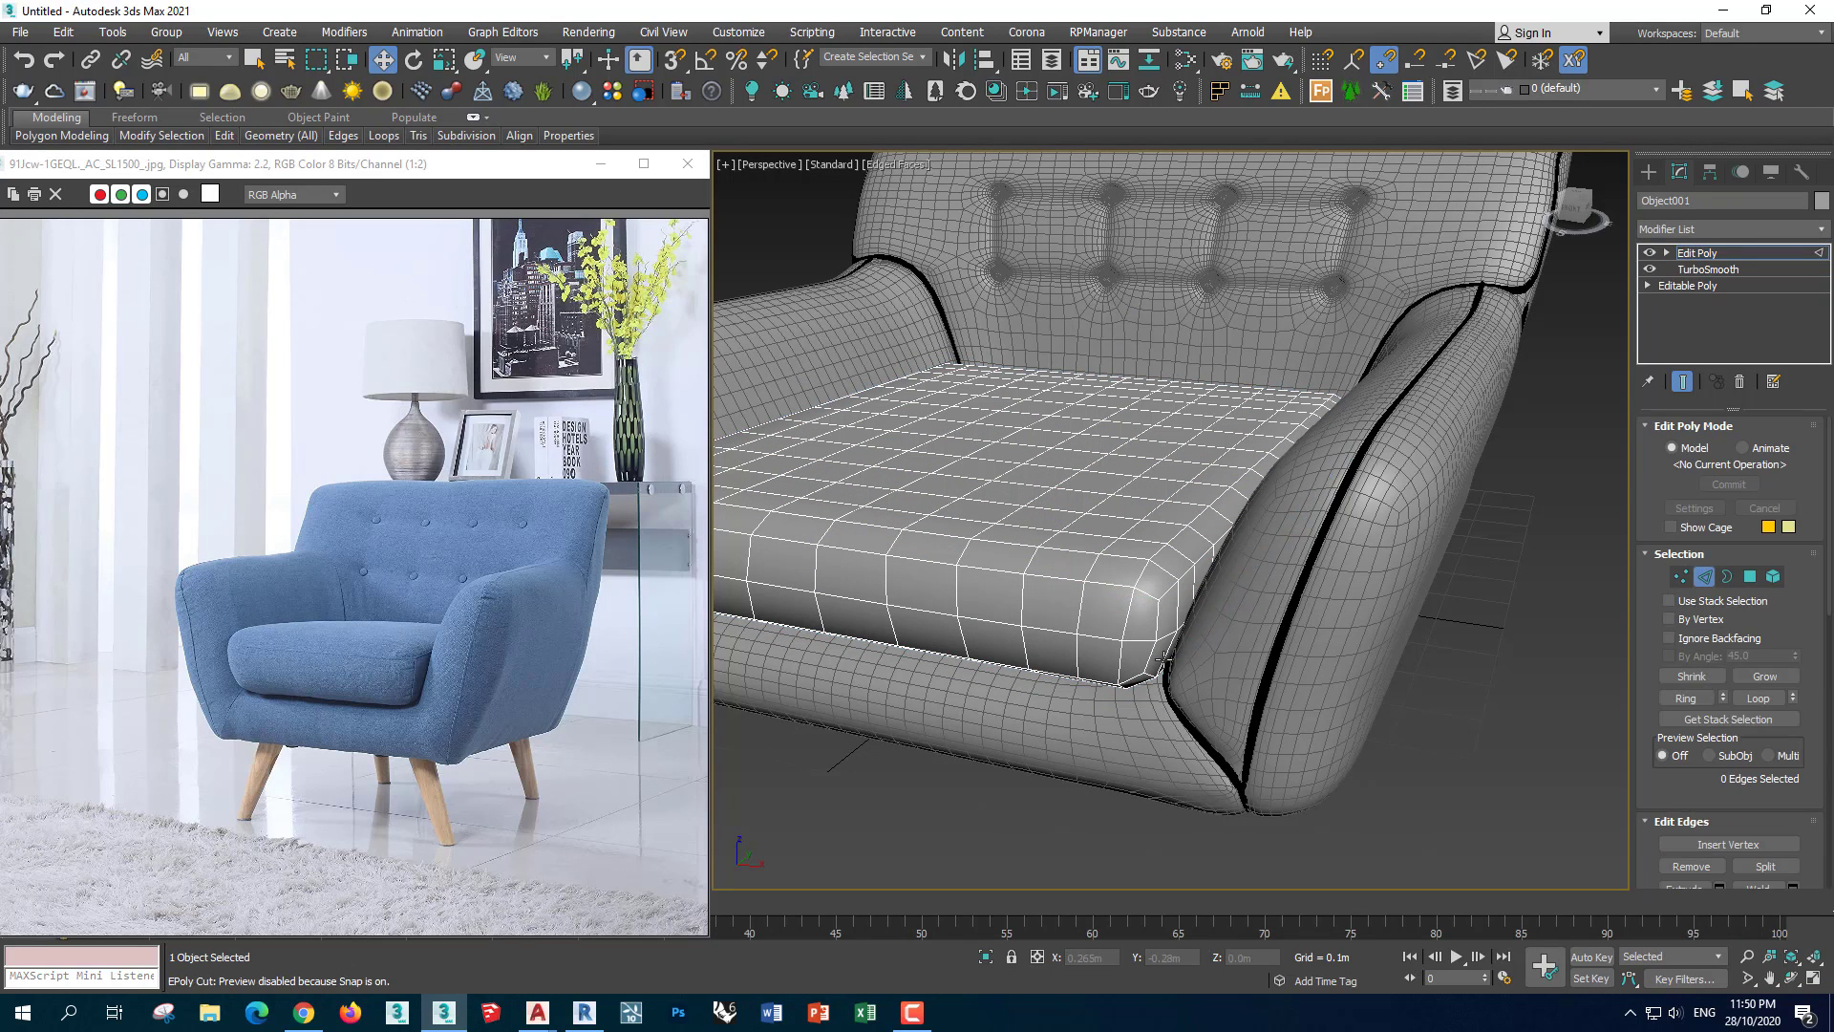
Extend the cushion edge selection with Loop and isolate the cushion
{"action": "middle_click_drag", "start_coordinate": [1168, 598], "coordinate": [1239, 682], "text": "alt"}
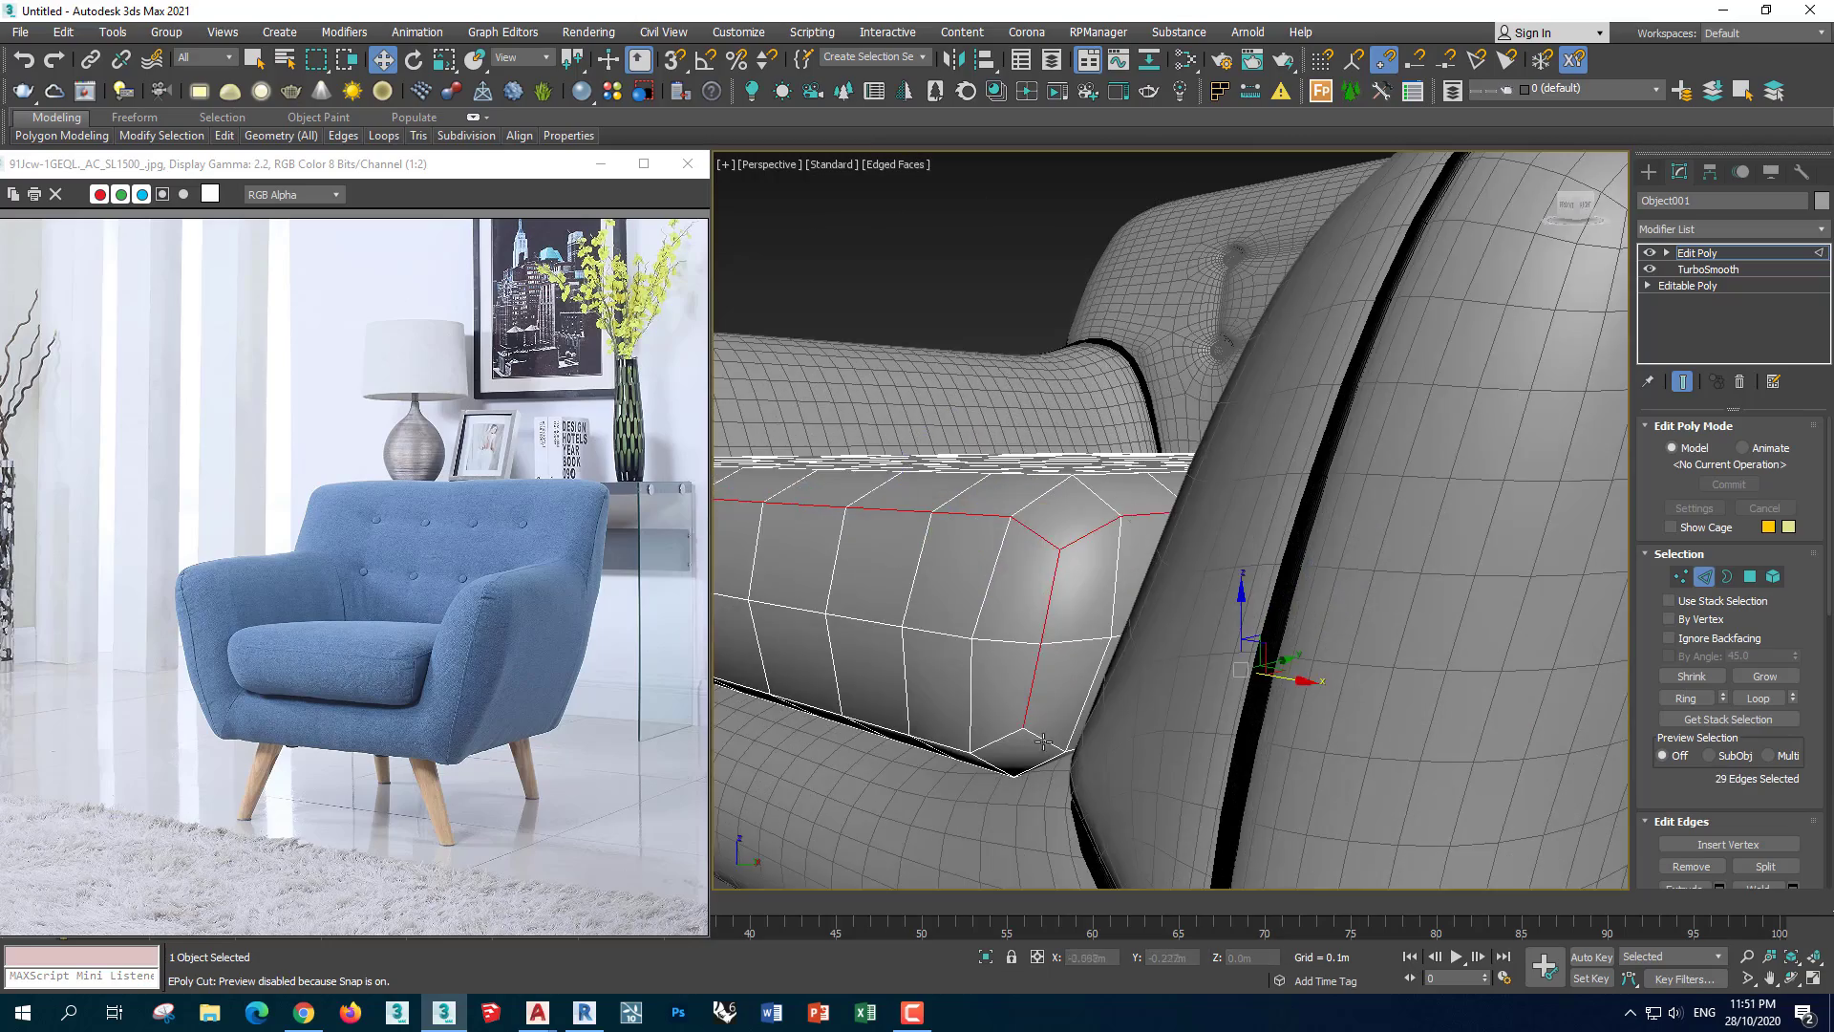
{"action": "key", "text": "alt+l"}
{"action": "key", "text": "alt+q"}
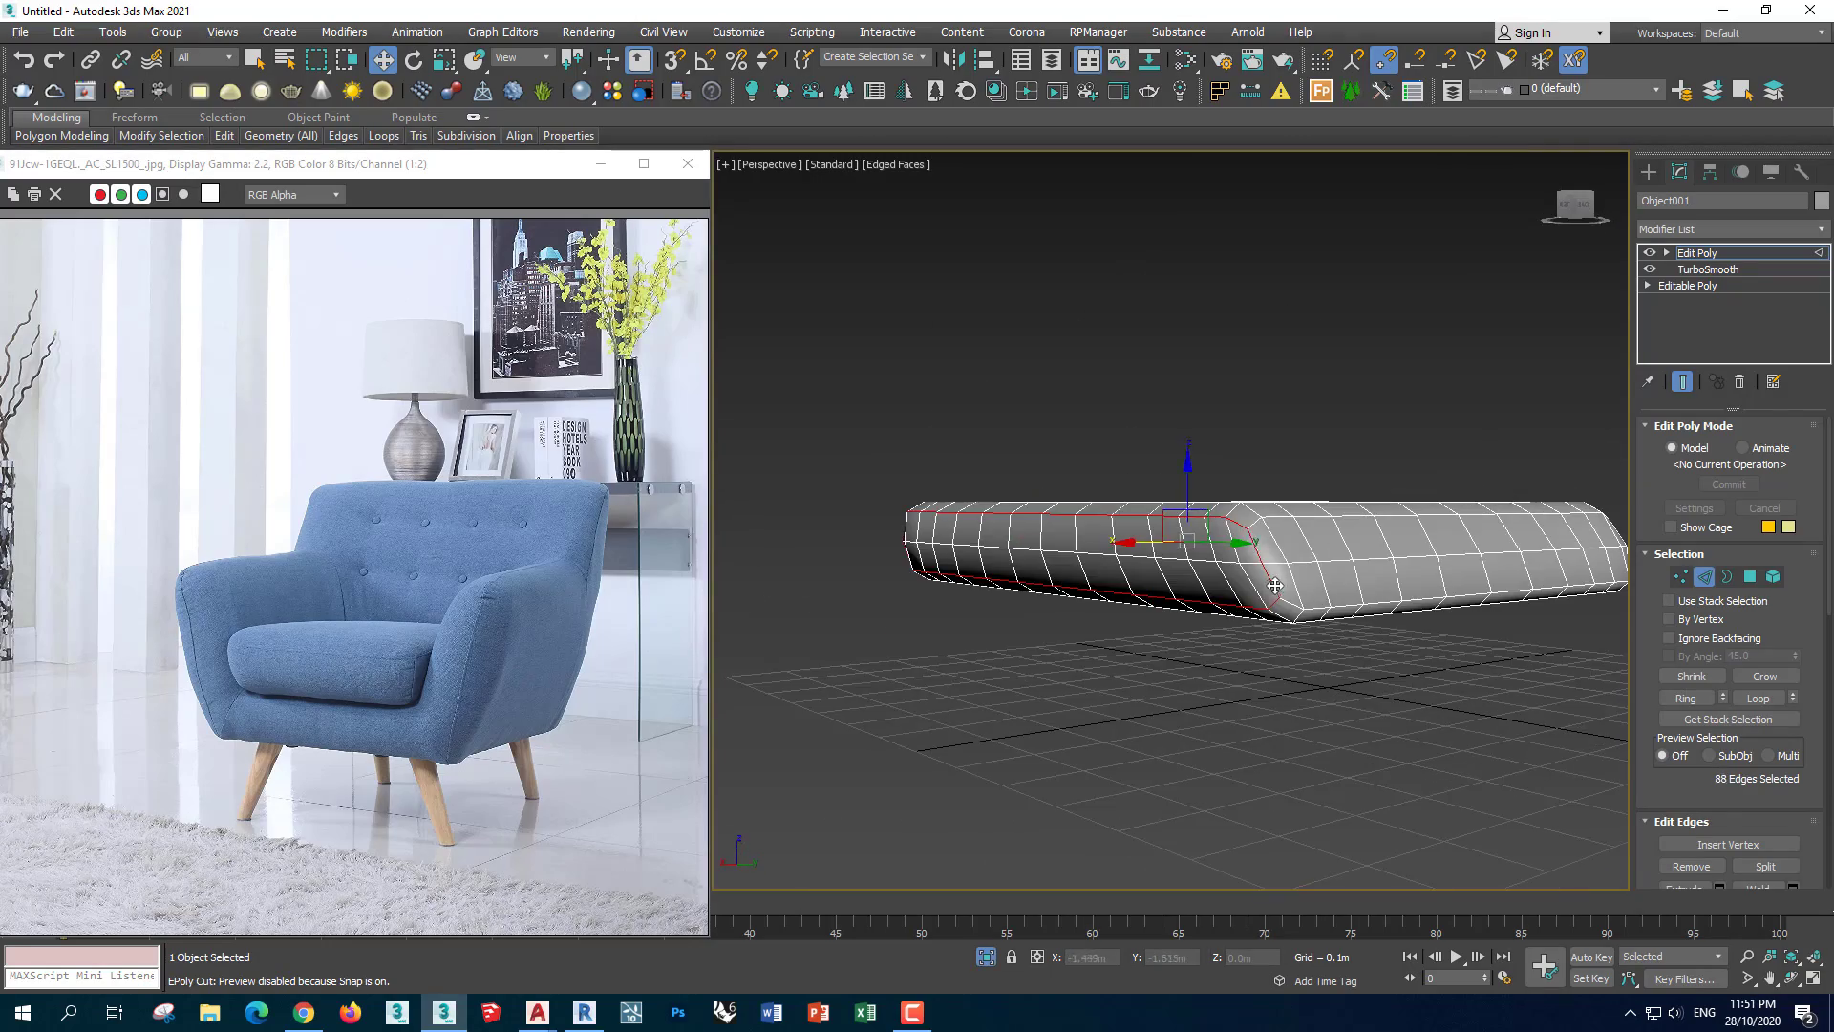
{"action": "mouse_move", "coordinate": [1239, 682]}
{"action": "middle_mouse_down", "text": "alt"}
{"action": "mouse_move", "coordinate": [1373, 686]}
{"action": "mouse_move", "coordinate": [1282, 708]}
{"action": "middle_mouse_up", "text": "alt"}
{"action": "scroll", "coordinate": [1729, 669], "scroll_direction": "down", "scroll_amount": 3}
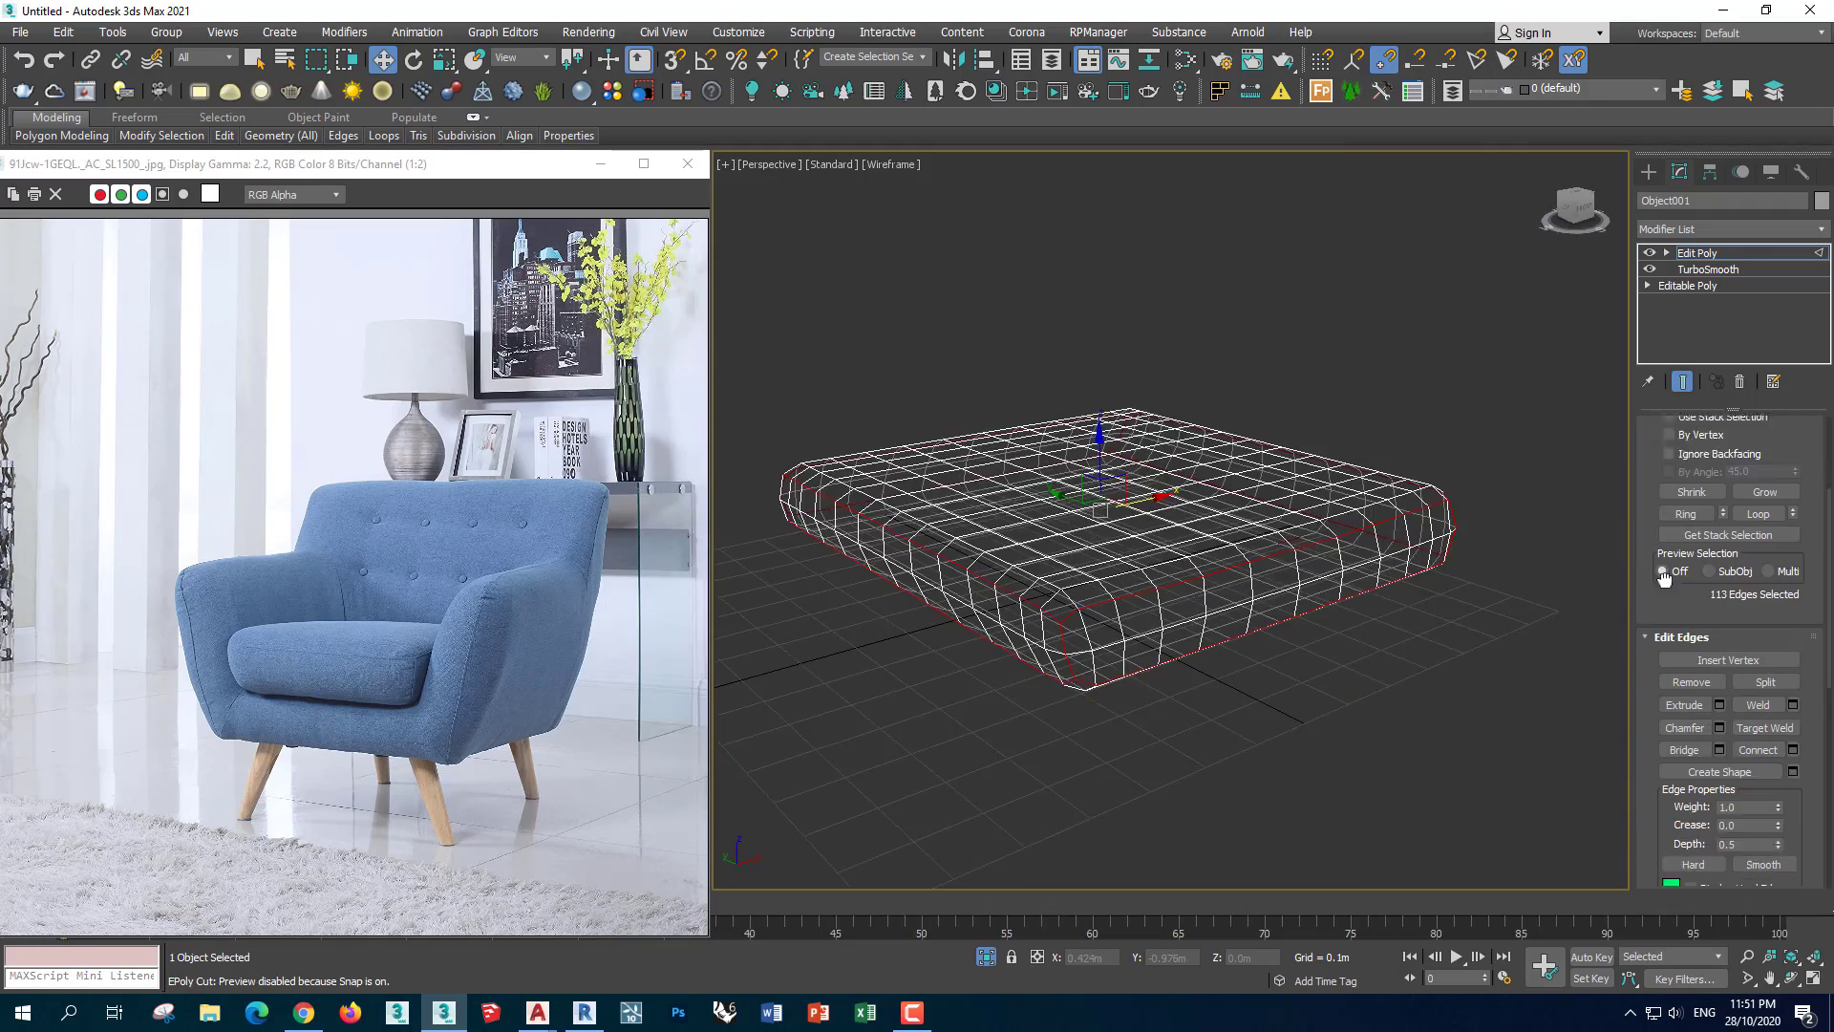
{"action": "left_click", "coordinate": [1720, 660]}
{"action": "scroll", "coordinate": [1182, 557], "scroll_direction": "up", "scroll_amount": 3}
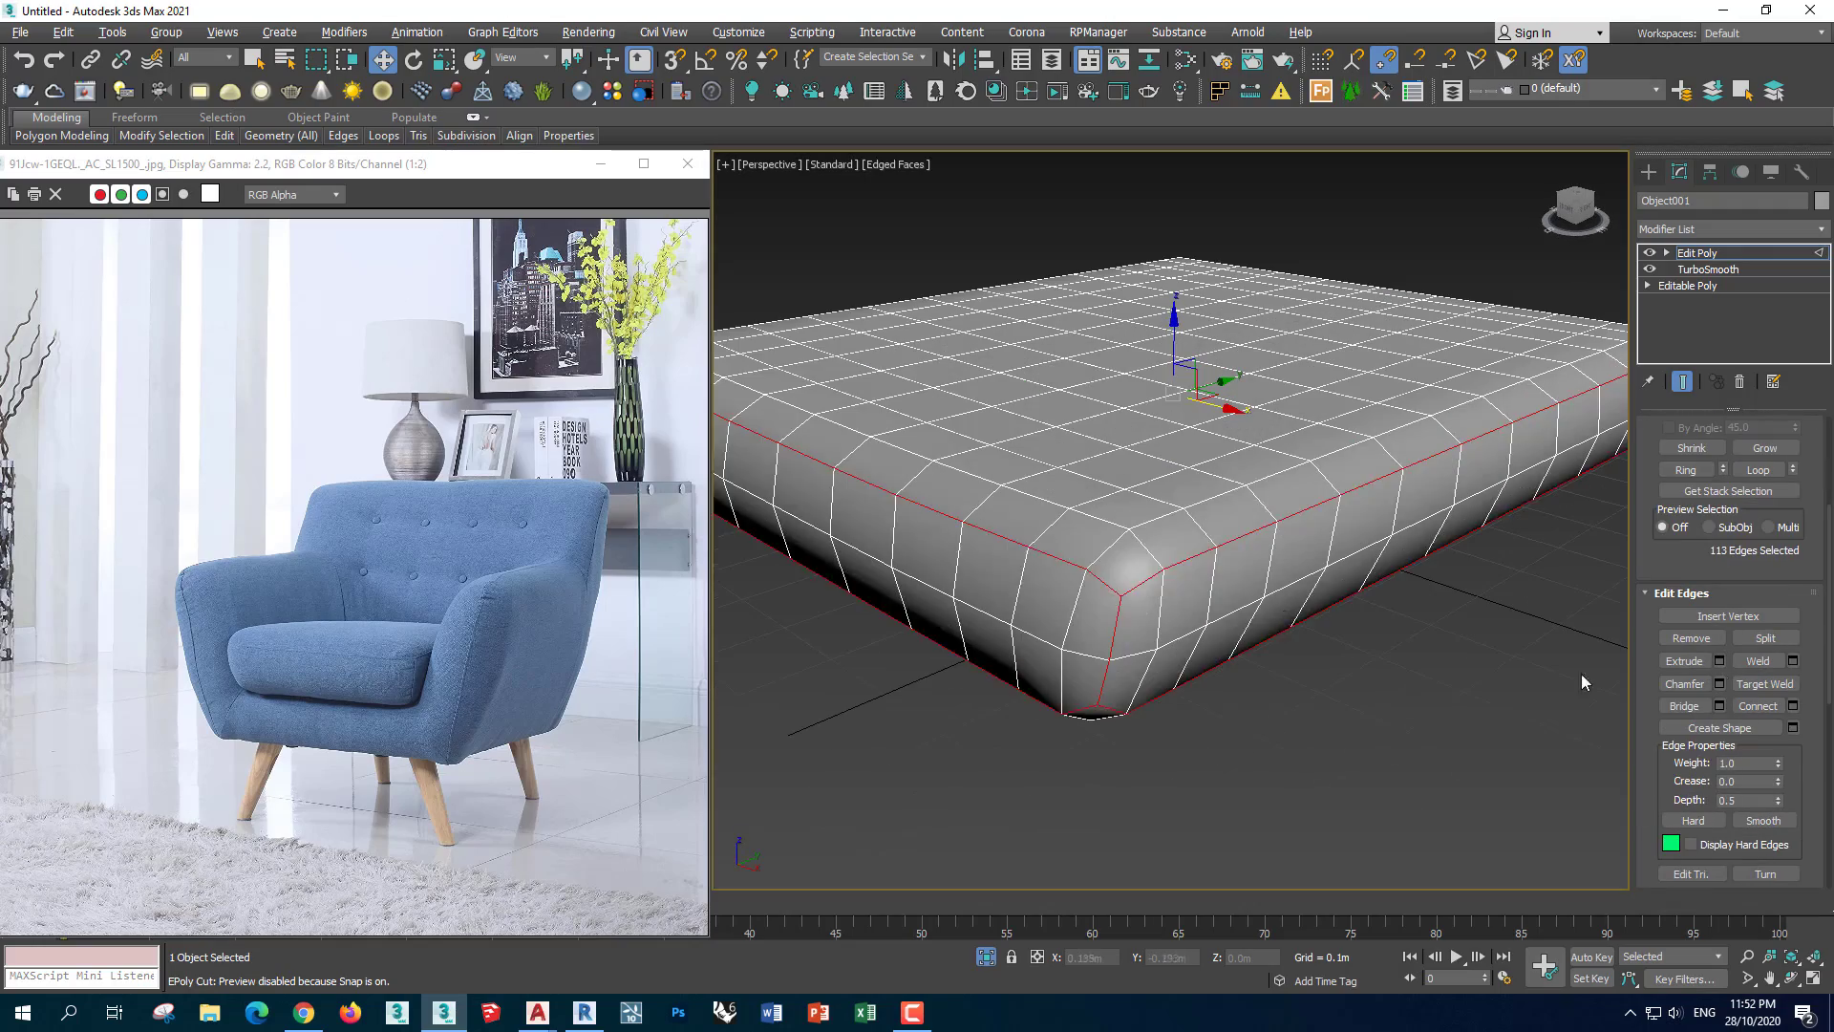
Create the Shape002 piping spline from the selected cushion edges
{"action": "left_click", "coordinate": [1181, 585]}
{"action": "left_click", "coordinate": [1729, 230]}
{"action": "left_click", "coordinate": [1693, 244]}
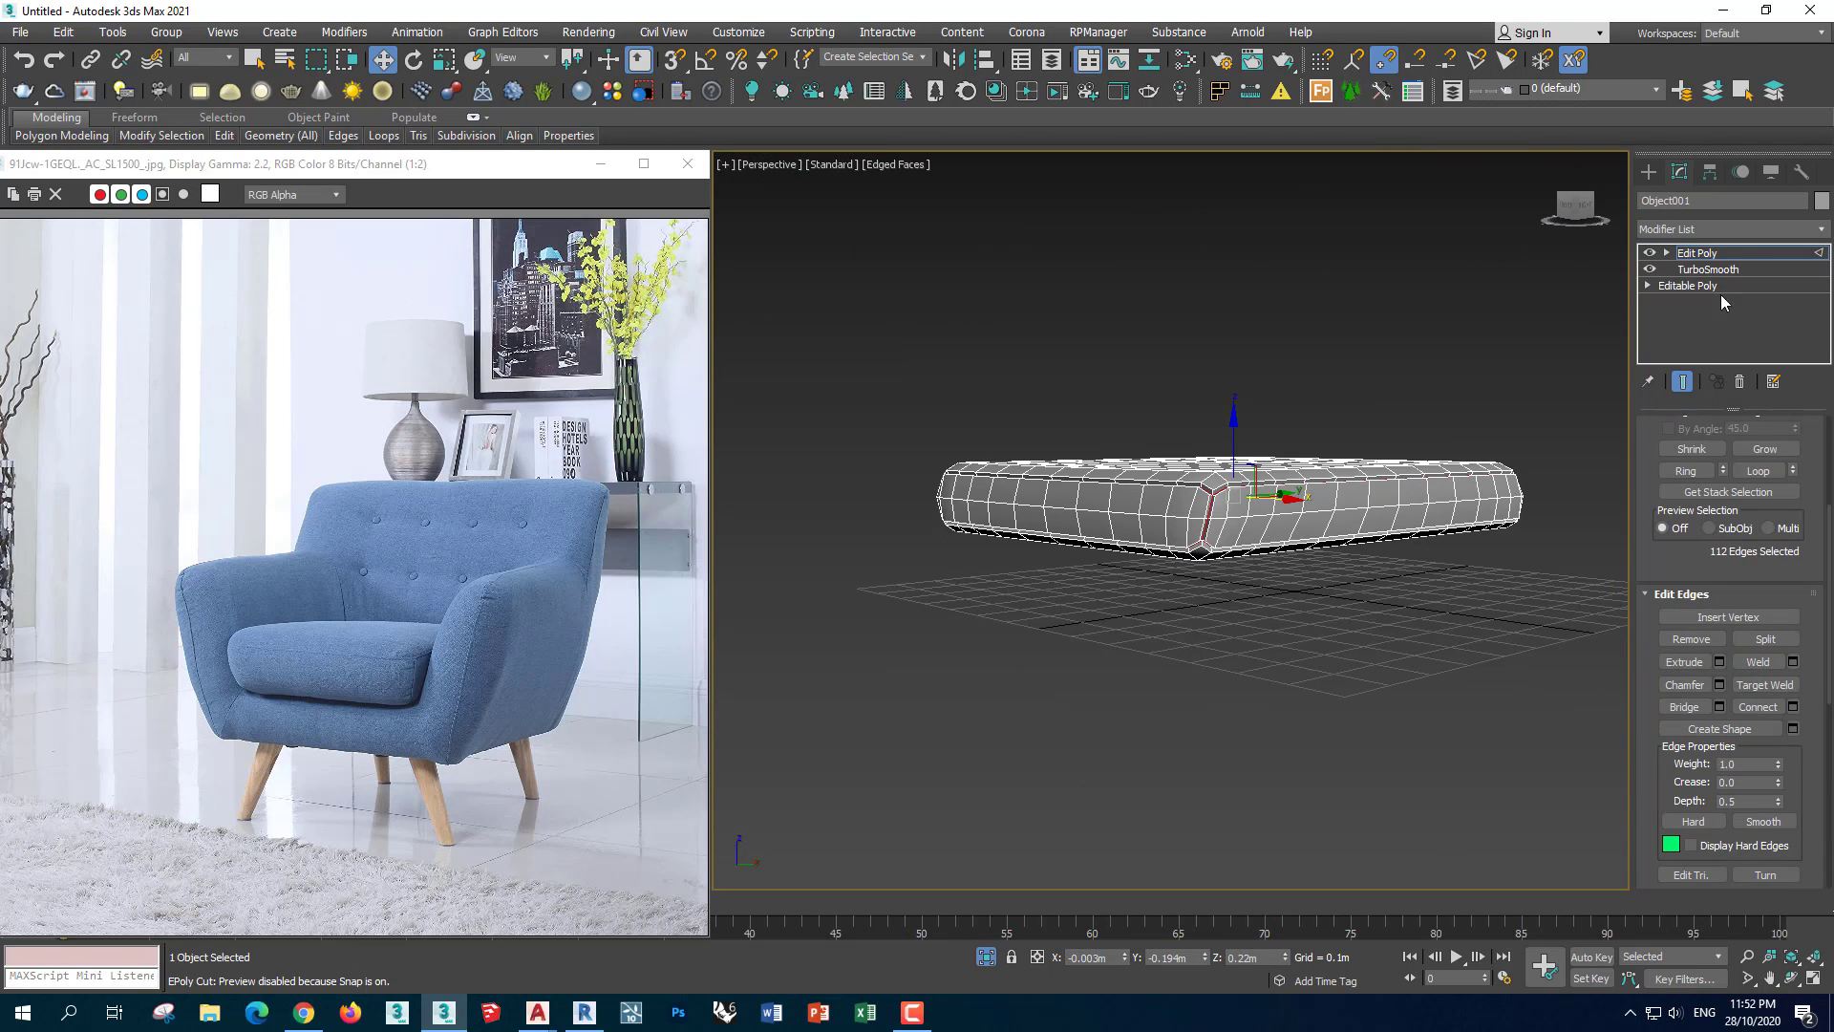
{"action": "left_click", "coordinate": [1793, 728]}
{"action": "left_click", "coordinate": [1709, 252]}
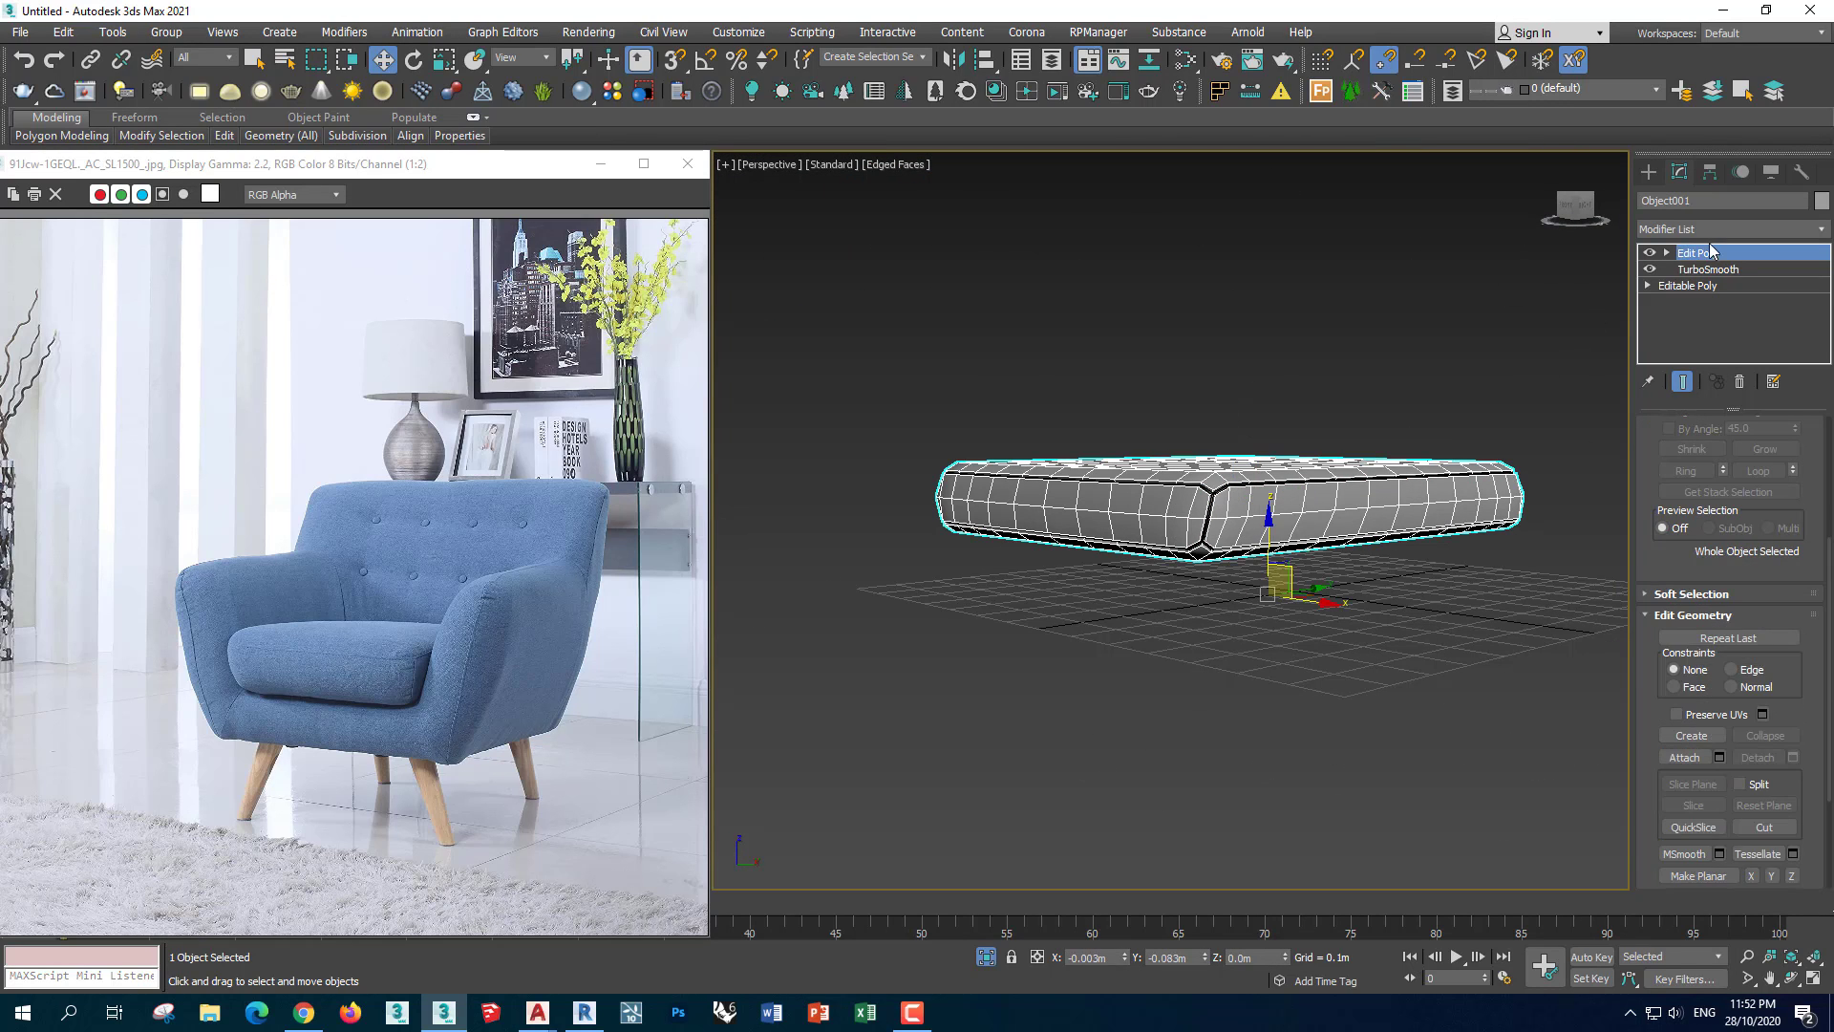
Add a second TurboSmooth on top of the cushion's modifier stack
{"action": "left_click", "coordinate": [1707, 231]}
{"action": "scroll", "coordinate": [1710, 612], "scroll_direction": "down", "scroll_amount": 5}
{"action": "left_click", "coordinate": [1678, 605]}
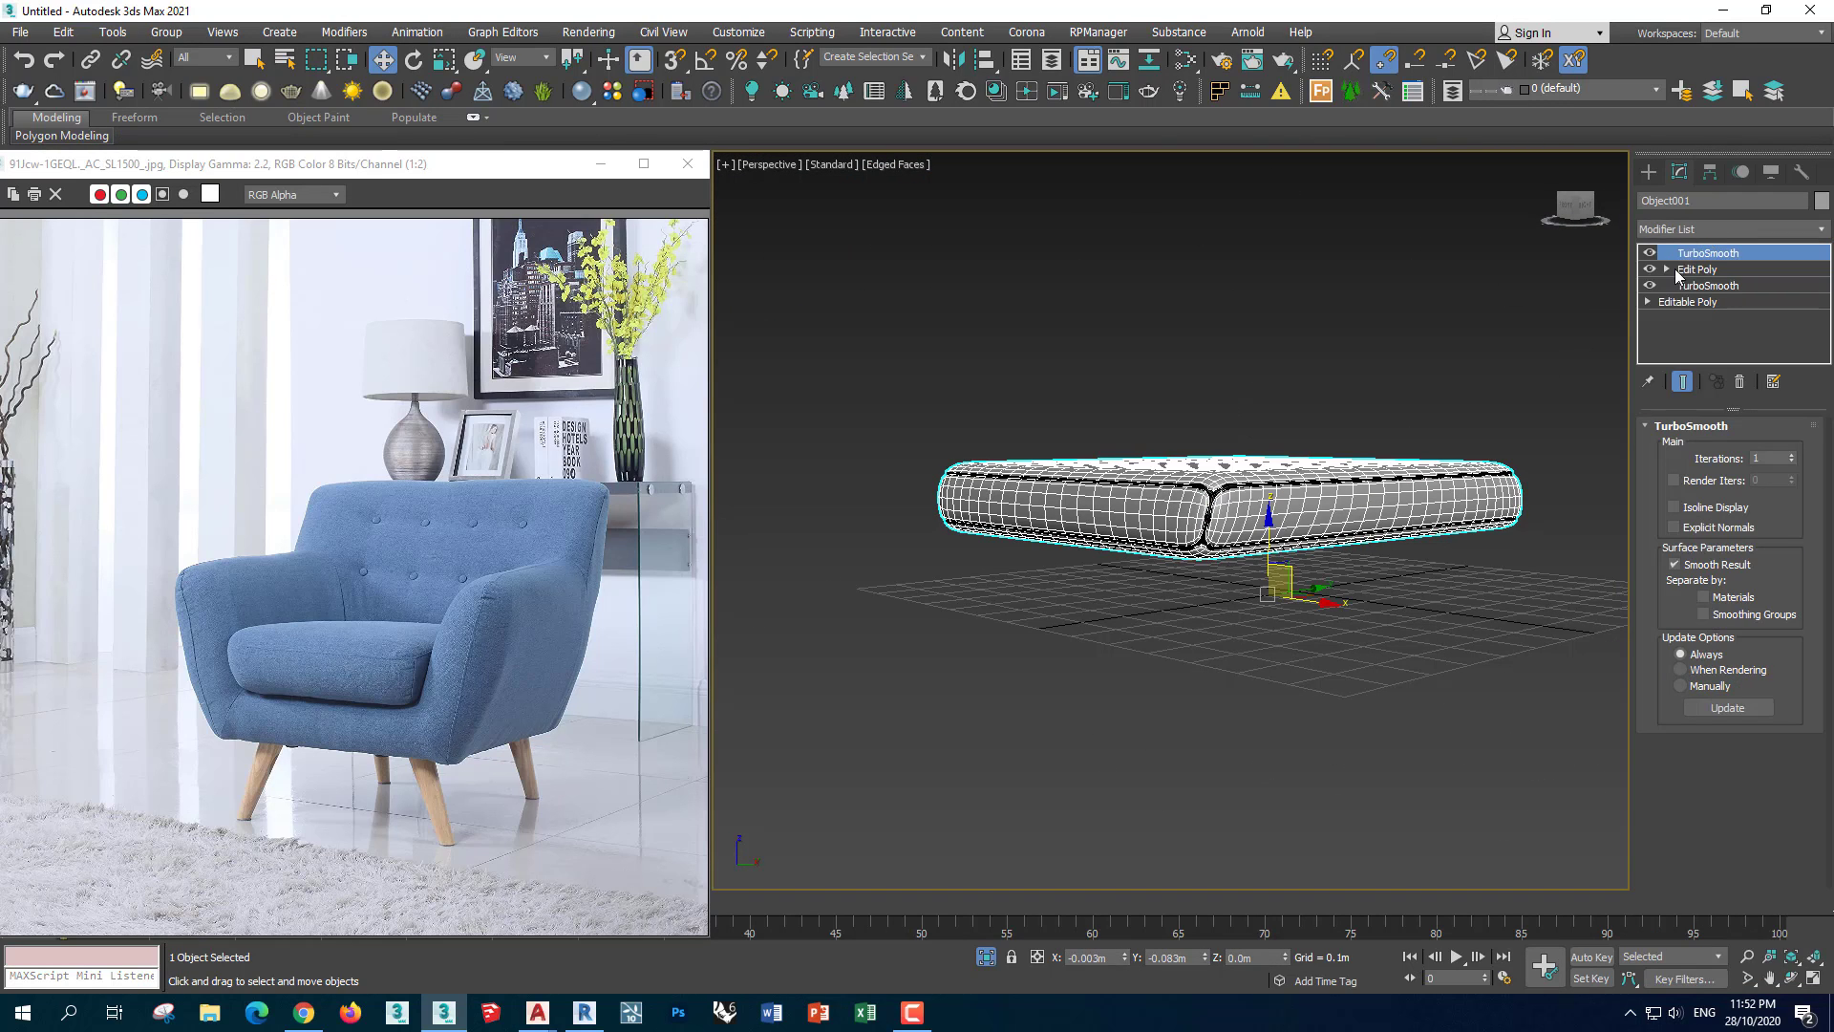
{"action": "right_click", "coordinate": [1705, 252]}
{"action": "scroll", "coordinate": [1215, 519], "scroll_direction": "up", "scroll_amount": 5}
Select Shape002, end isolation to show the whole sofa, and clear the selection
{"action": "left_click", "coordinate": [1356, 639]}
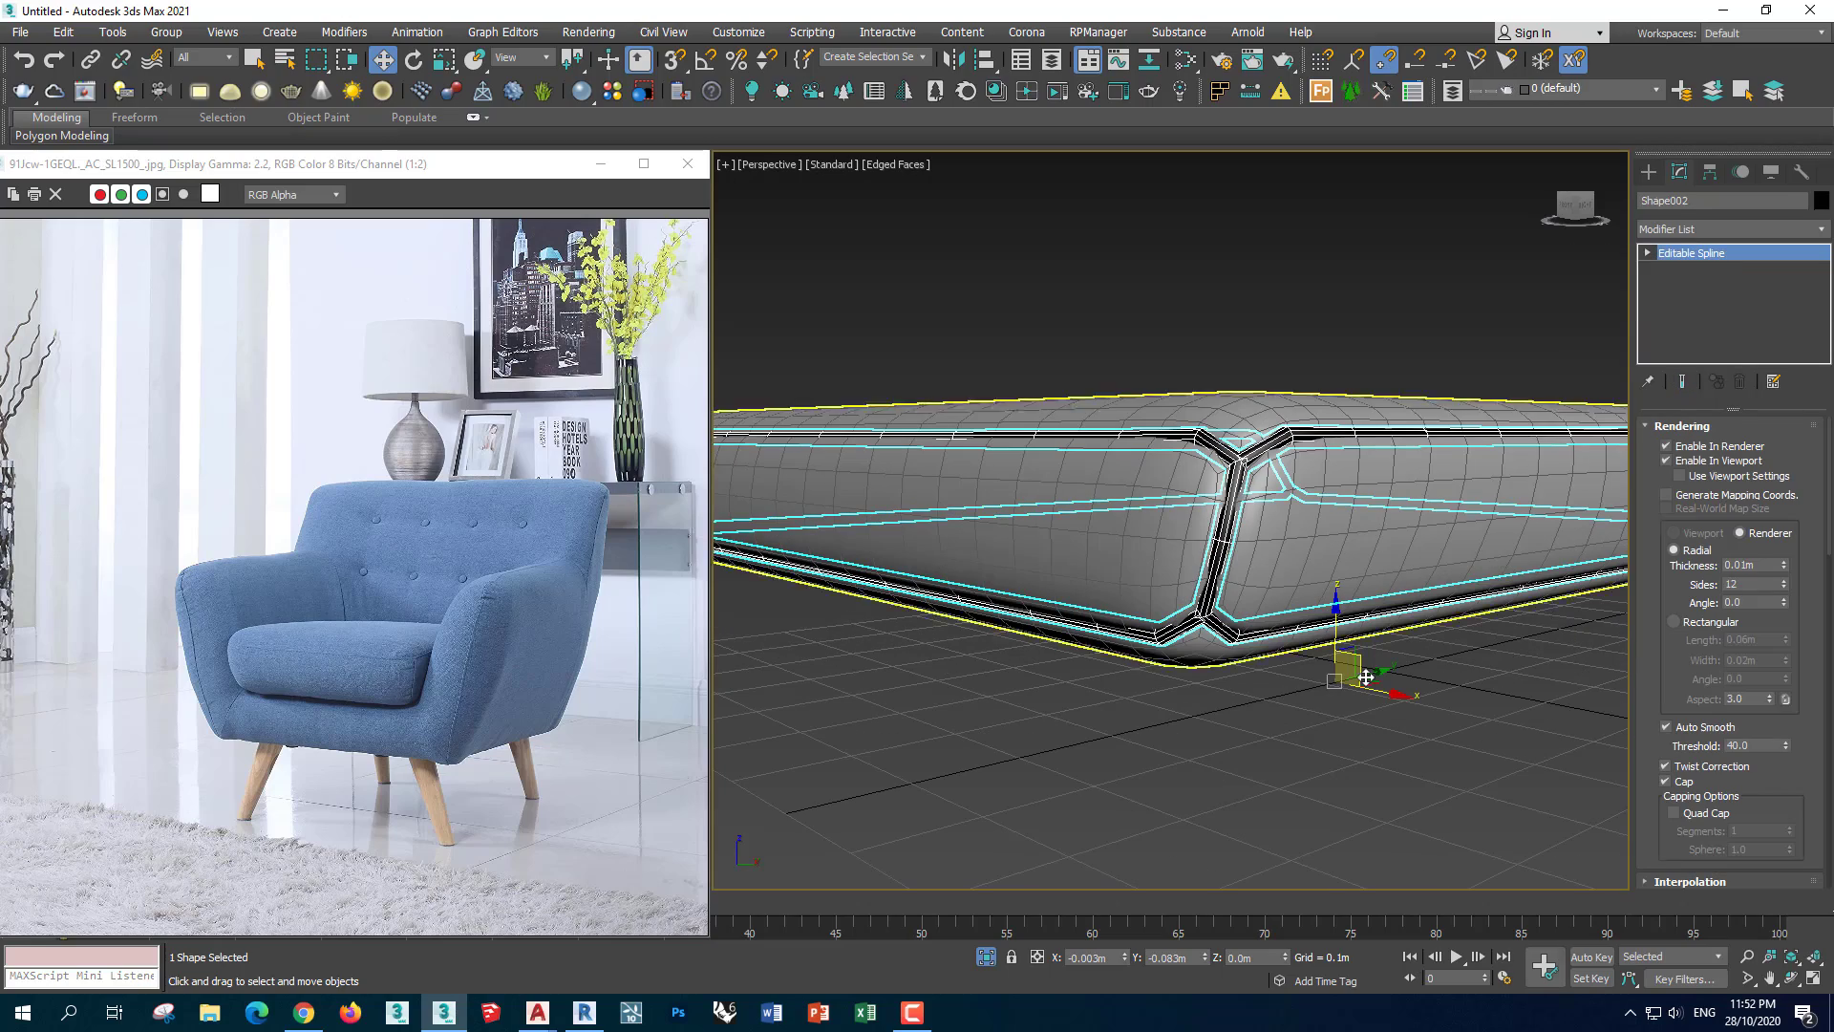
{"action": "left_click", "coordinate": [986, 961]}
{"action": "scroll", "coordinate": [1457, 614], "scroll_direction": "up", "scroll_amount": 5}
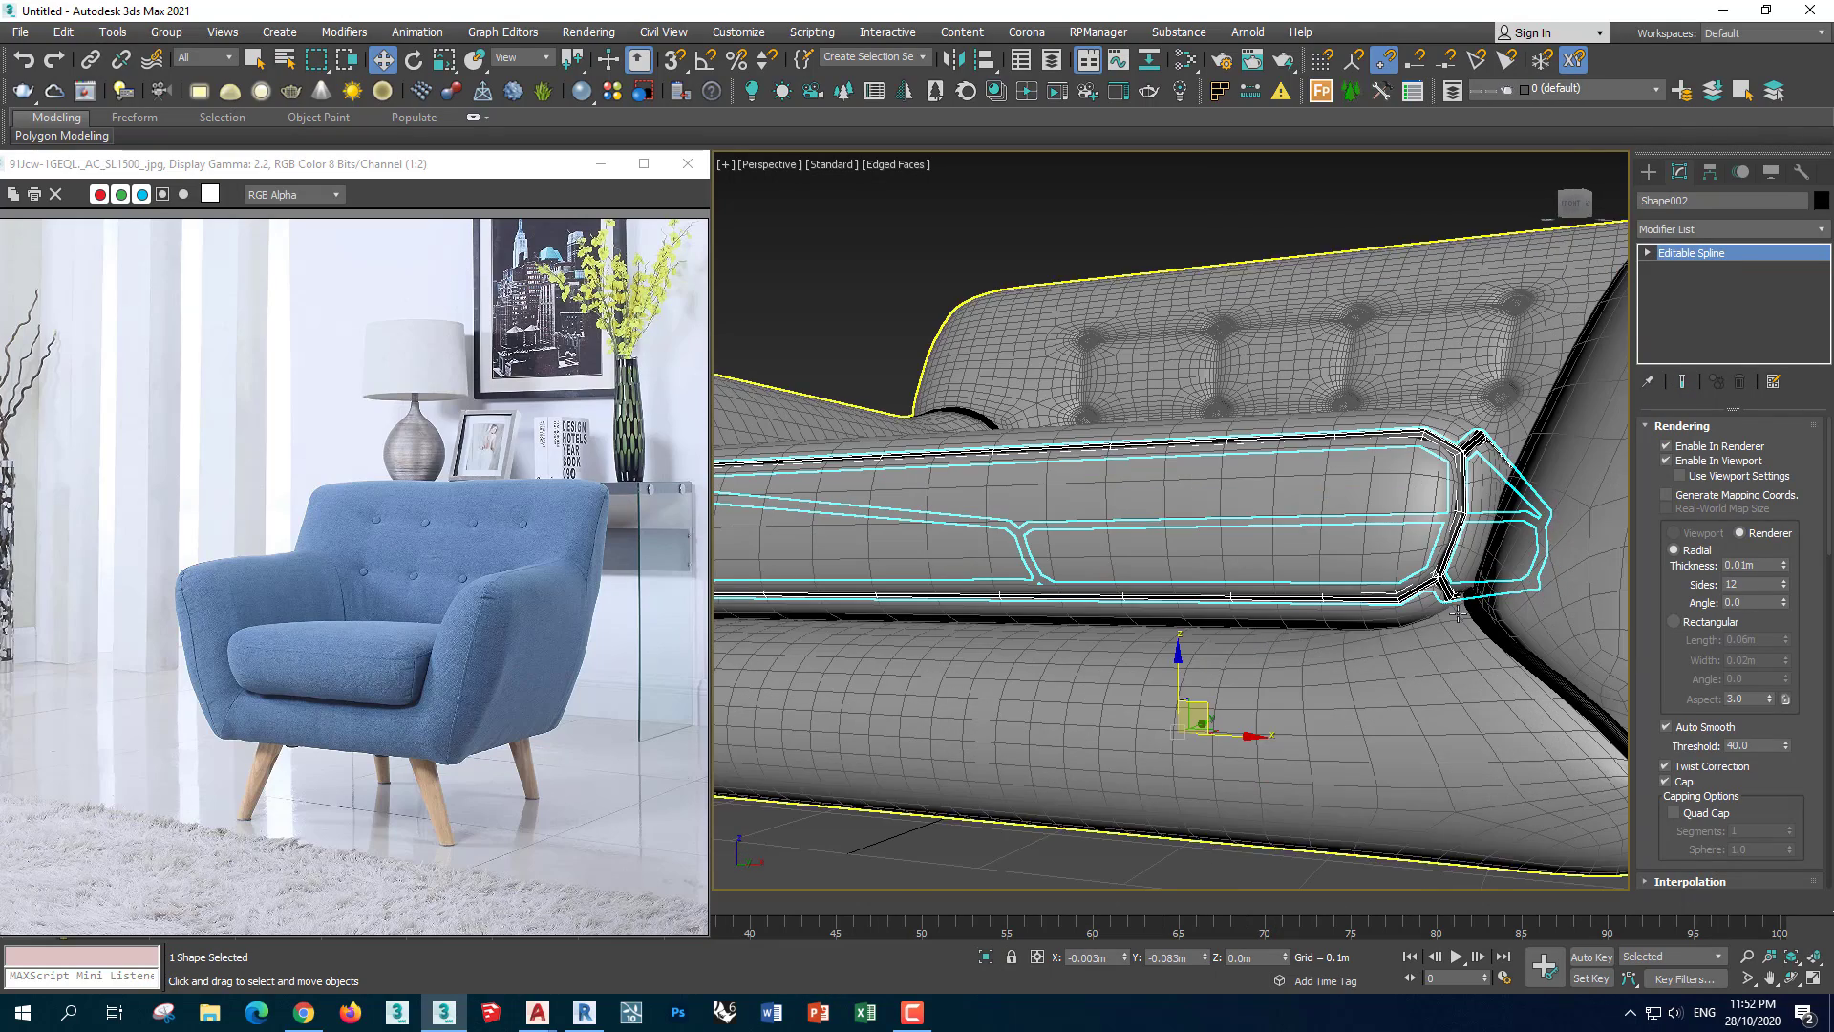
{"action": "scroll", "coordinate": [1247, 770], "scroll_direction": "down", "scroll_amount": 5}
{"action": "left_click", "coordinate": [1246, 770]}
{"action": "scroll", "coordinate": [1247, 770], "scroll_direction": "down", "scroll_amount": 3}
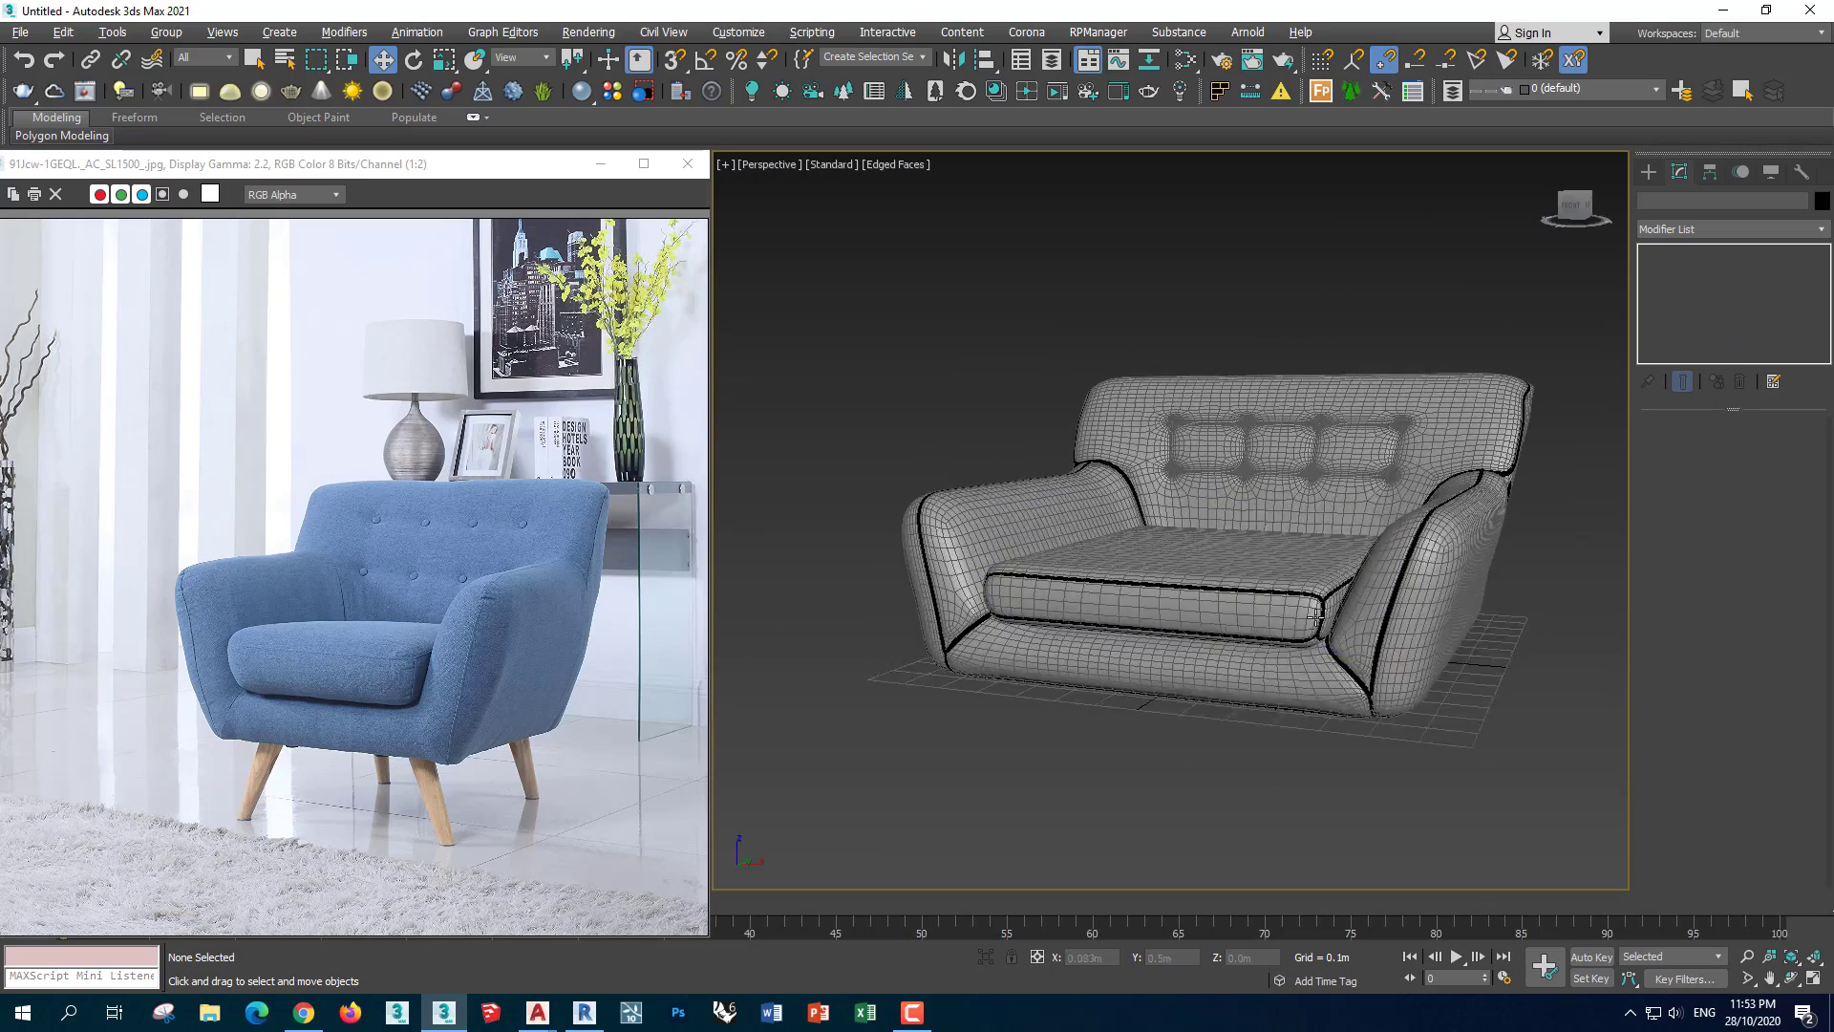
{"action": "scroll", "coordinate": [1368, 624], "scroll_direction": "up", "scroll_amount": 2}
{"action": "middle_click_drag", "start_coordinate": [1368, 625], "coordinate": [1242, 554], "text": "alt"}
Select the seat cushion with its piping and add an FFD 3x3x3 modifier
{"action": "left_click", "coordinate": [1337, 612]}
{"action": "scroll", "coordinate": [1337, 612], "scroll_direction": "up", "scroll_amount": 5}
{"action": "left_click", "coordinate": [1338, 612], "text": "ctrl"}
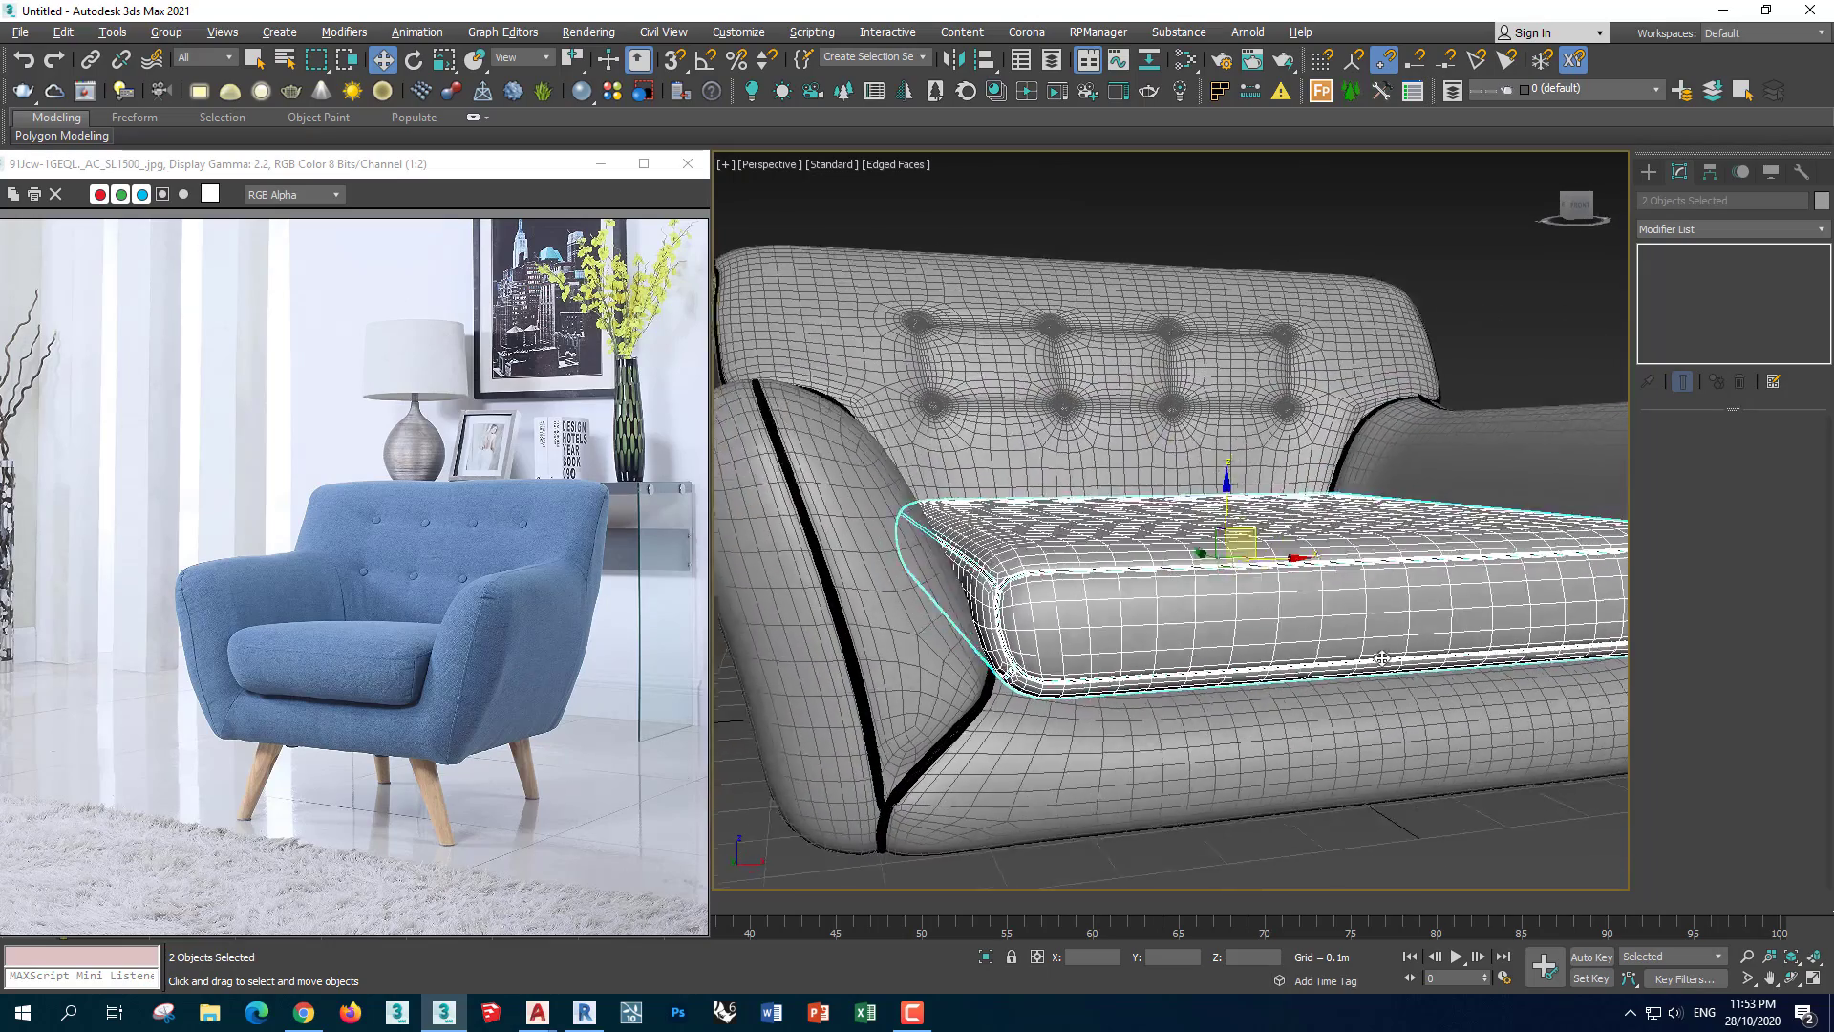
{"action": "left_click", "coordinate": [1704, 229]}
{"action": "key", "text": "f"}
{"action": "key", "text": "Down"}
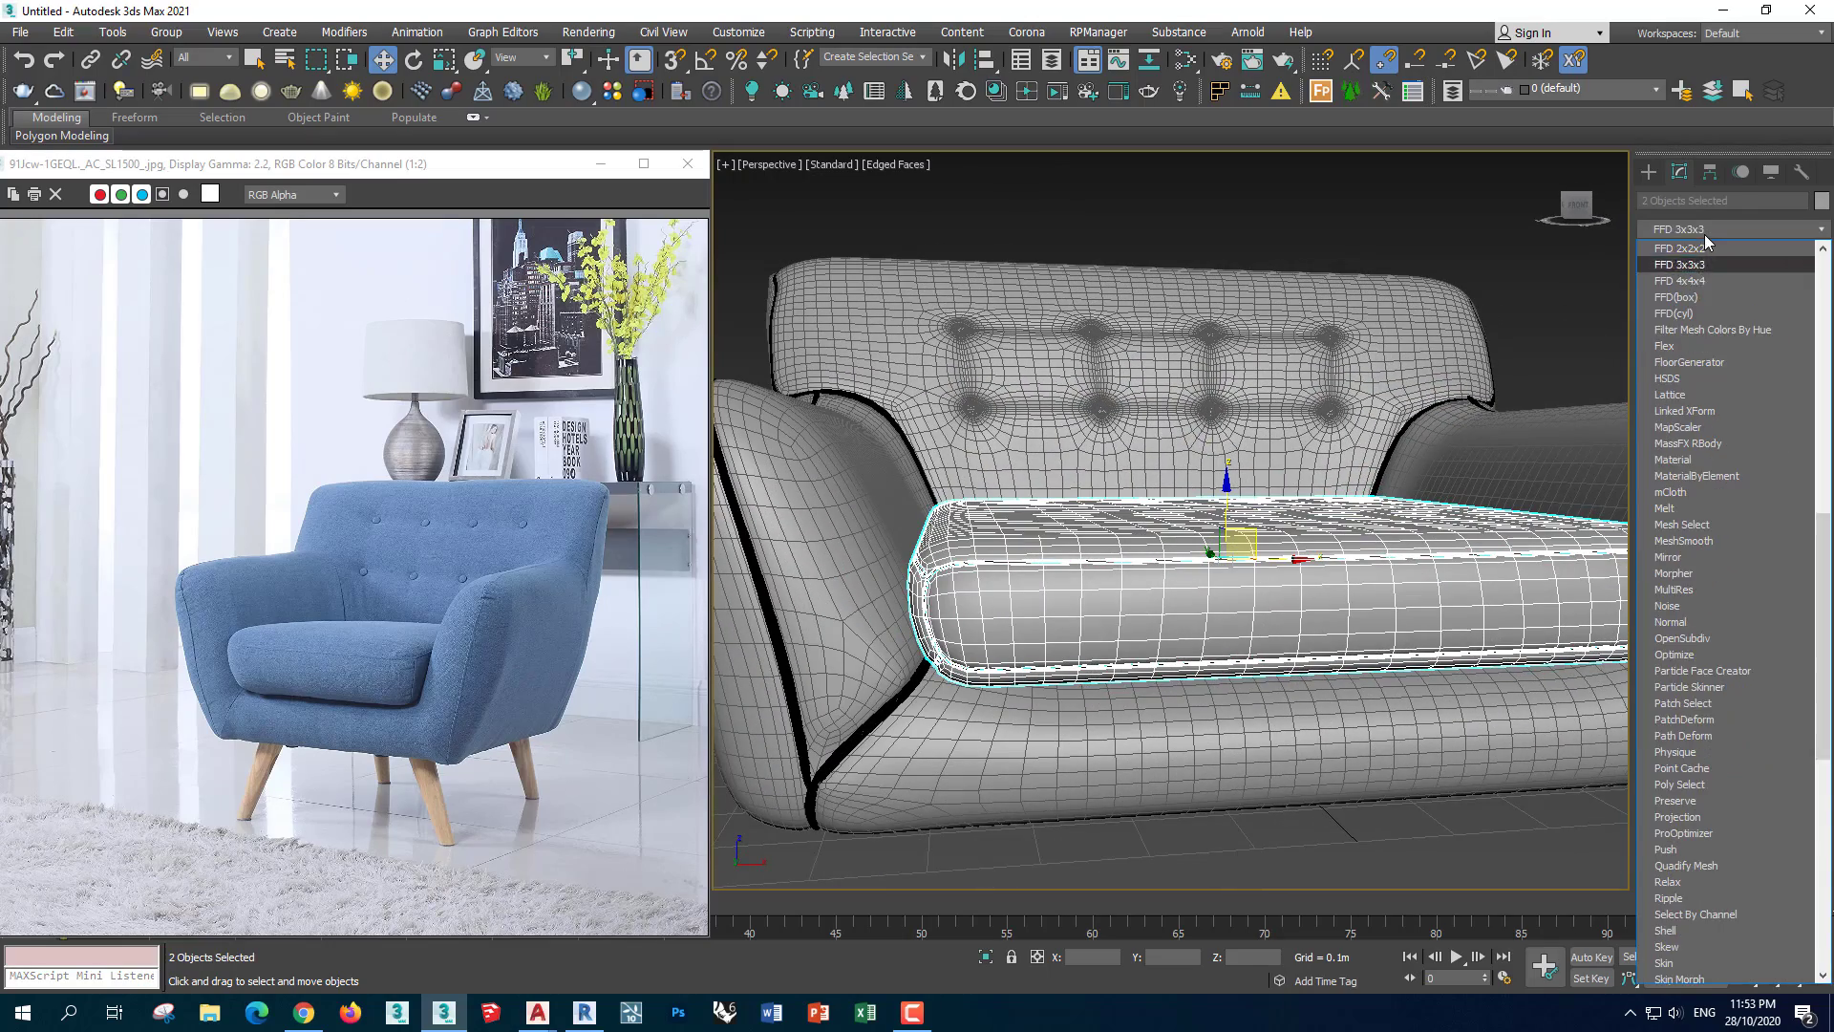
{"action": "key", "text": "Return"}
Enter Control Points level and box-select all the FFD lattice points
{"action": "key", "text": "1"}
{"action": "middle_click_drag", "start_coordinate": [1194, 574], "coordinate": [1351, 565], "text": "alt"}
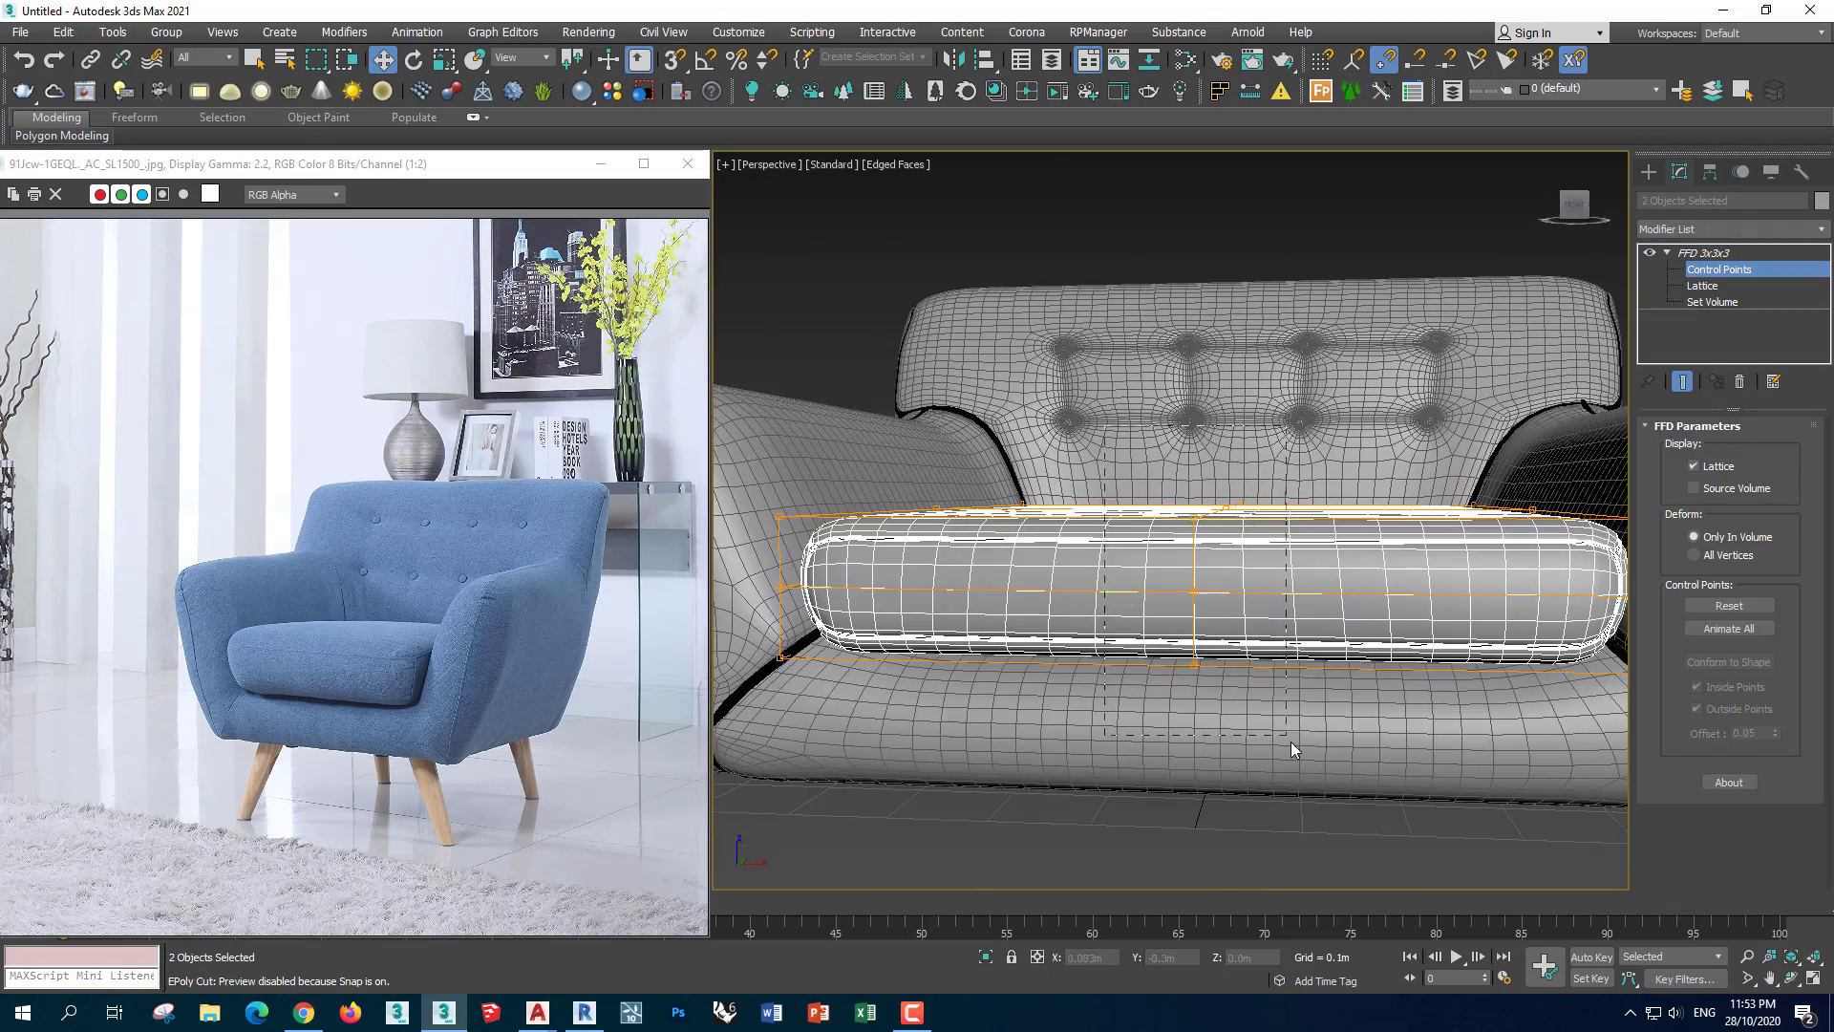
{"action": "left_click_drag", "start_coordinate": [1291, 749], "coordinate": [1294, 750]}
{"action": "middle_click_drag", "start_coordinate": [1295, 750], "coordinate": [1184, 413], "text": "alt"}
{"action": "mouse_move", "coordinate": [1318, 733]}
{"action": "middle_mouse_down", "text": "alt"}
{"action": "mouse_move", "coordinate": [1232, 504]}
{"action": "mouse_move", "coordinate": [1318, 537]}
{"action": "middle_mouse_up", "text": "alt"}
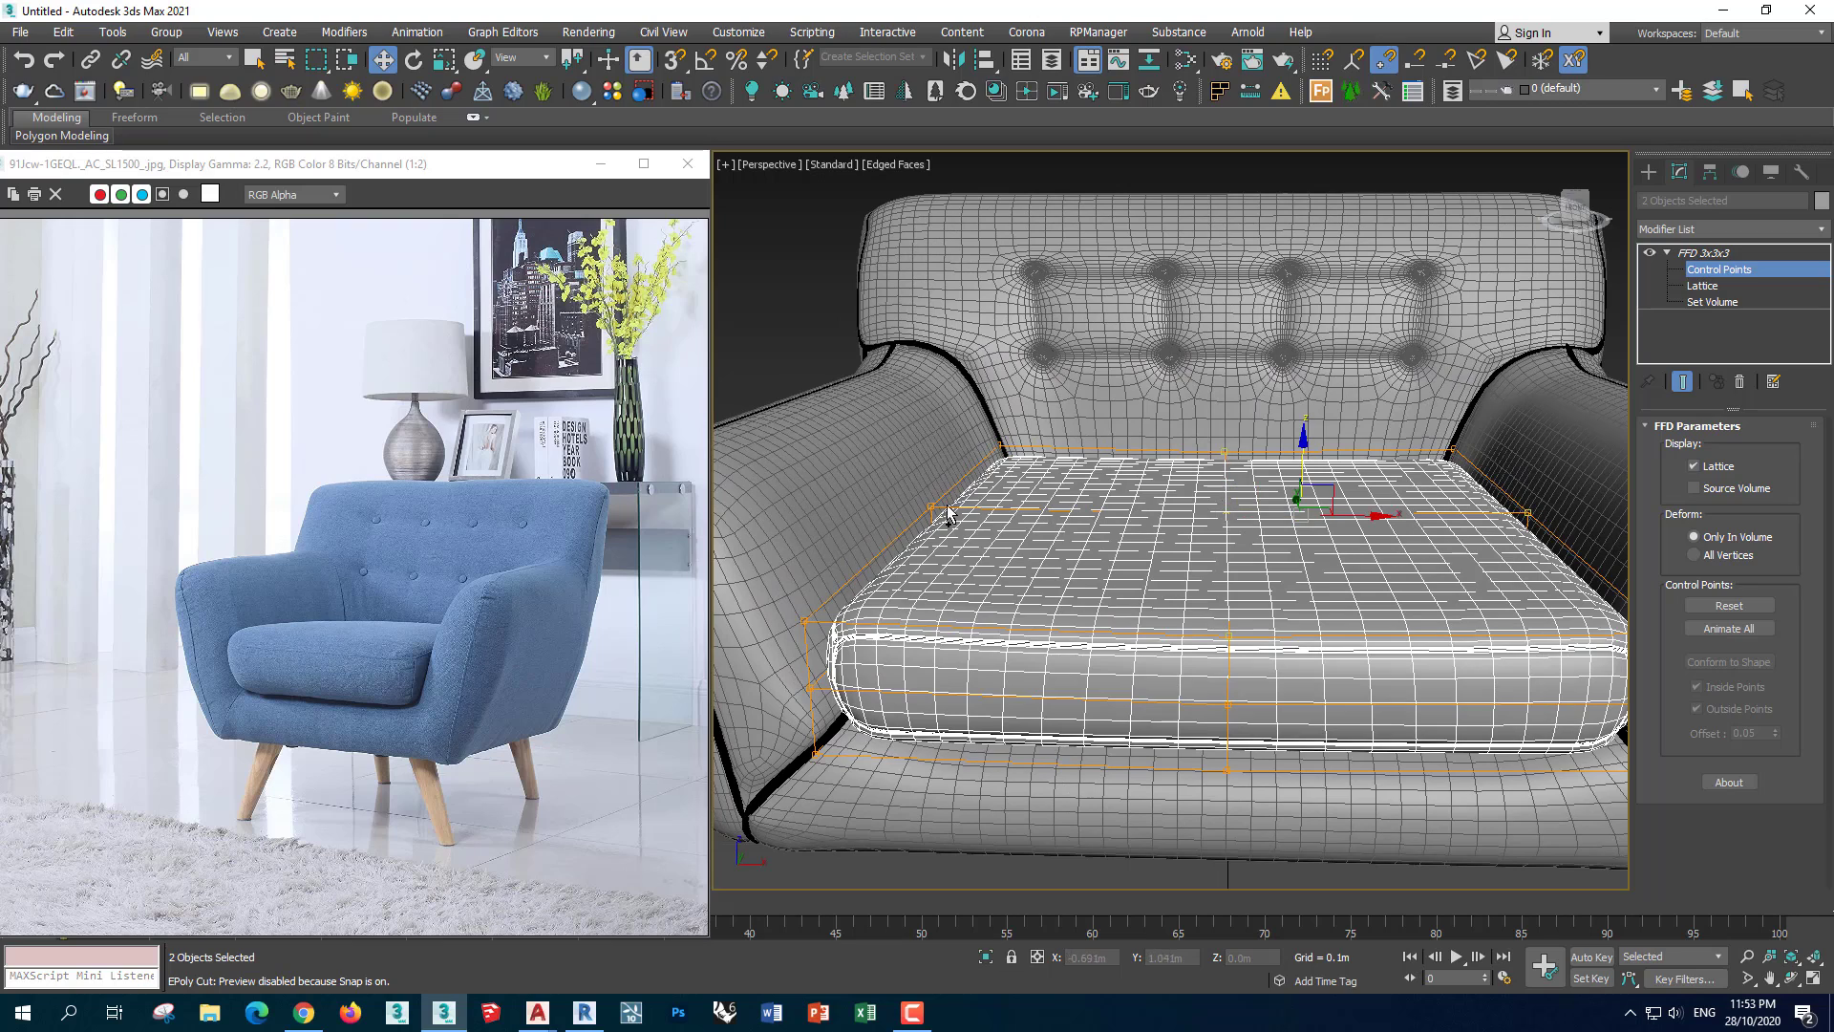
{"action": "middle_click_drag", "start_coordinate": [949, 513], "coordinate": [1227, 450], "text": "alt"}
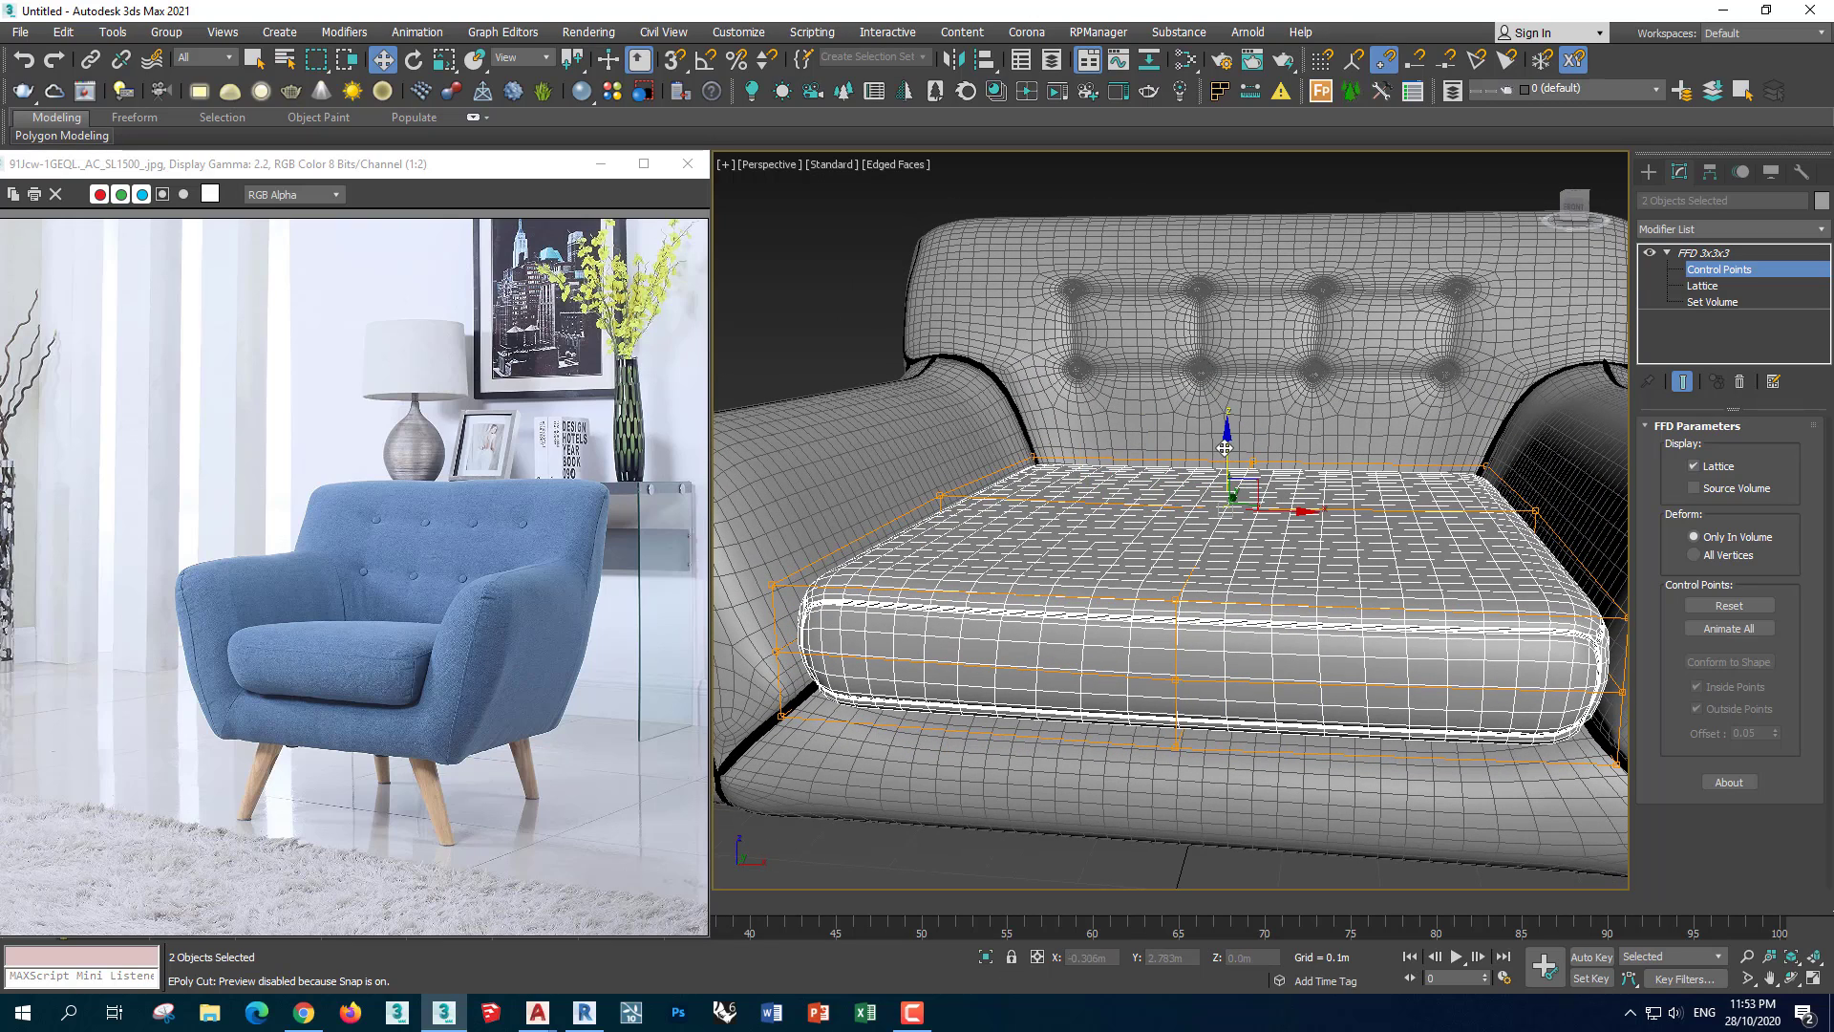
Orbit around the sofa, zoom to frame it, and clear the selection
{"action": "scroll", "coordinate": [1206, 464], "scroll_direction": "down", "scroll_amount": 5}
{"action": "middle_click_drag", "start_coordinate": [1207, 468], "coordinate": [1192, 584], "text": "alt"}
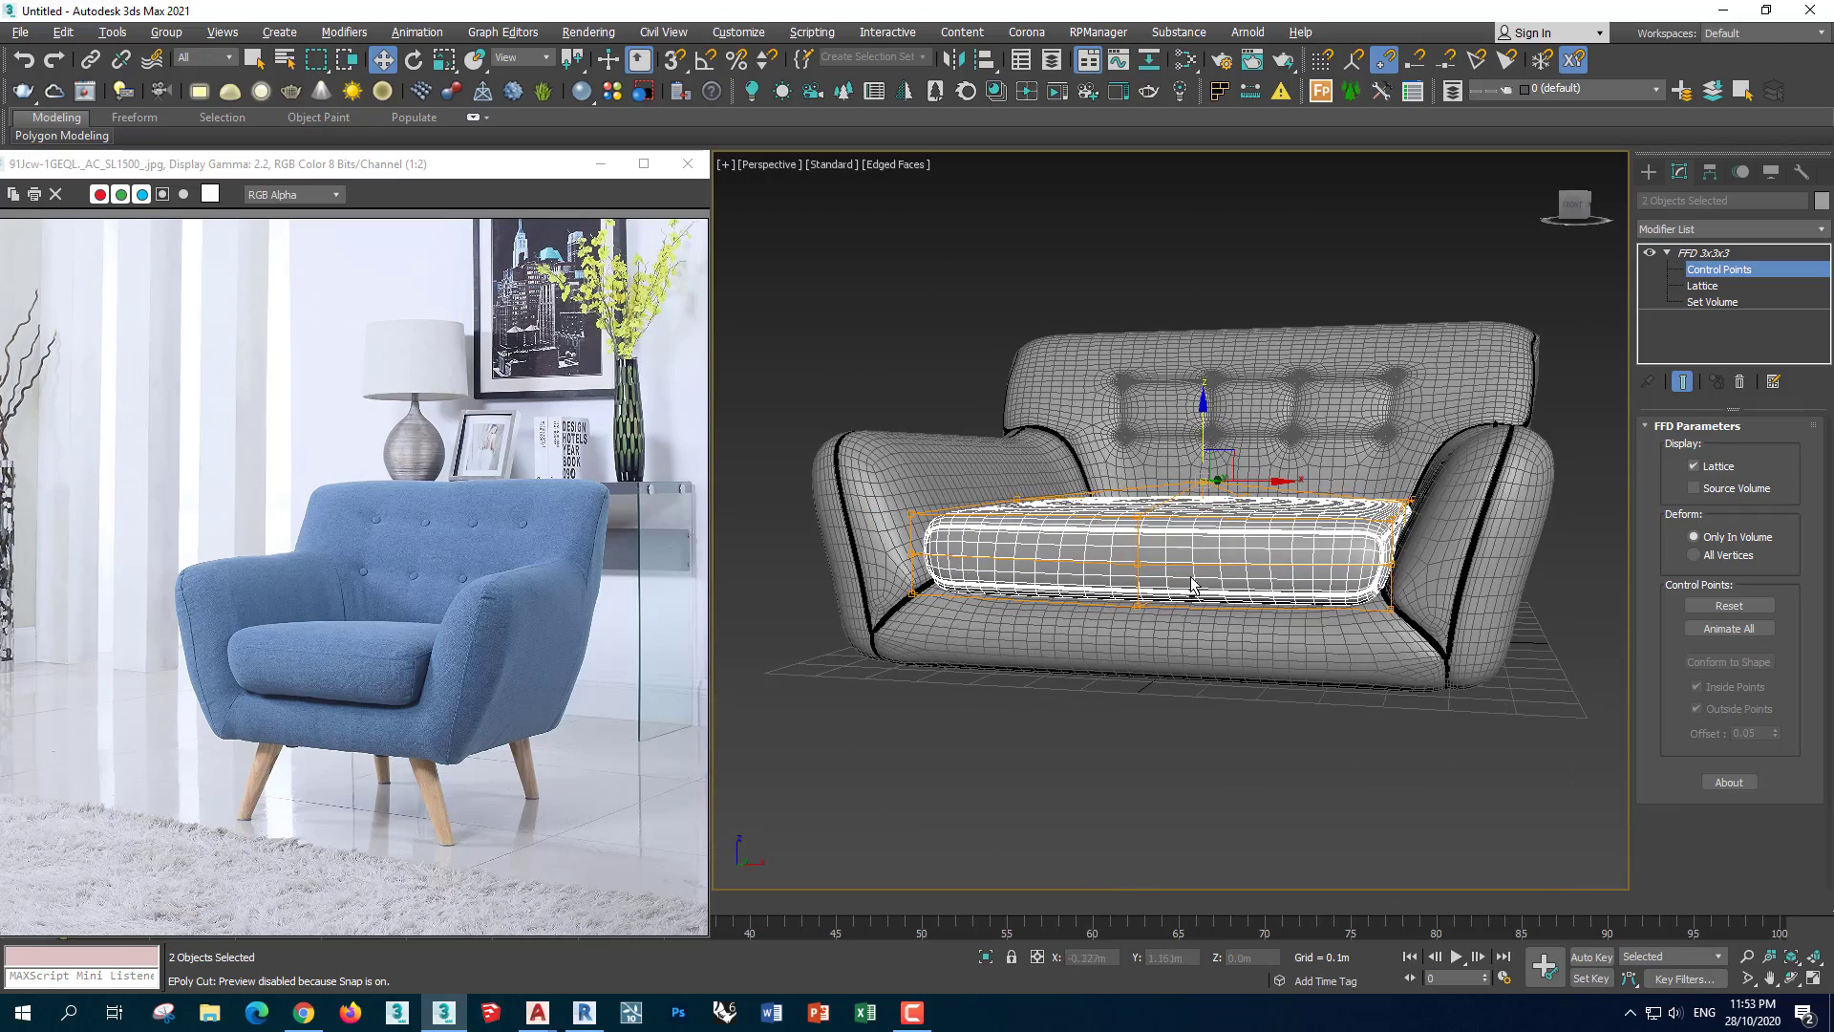
{"action": "middle_click_drag", "start_coordinate": [1336, 697], "coordinate": [1230, 639], "text": "alt"}
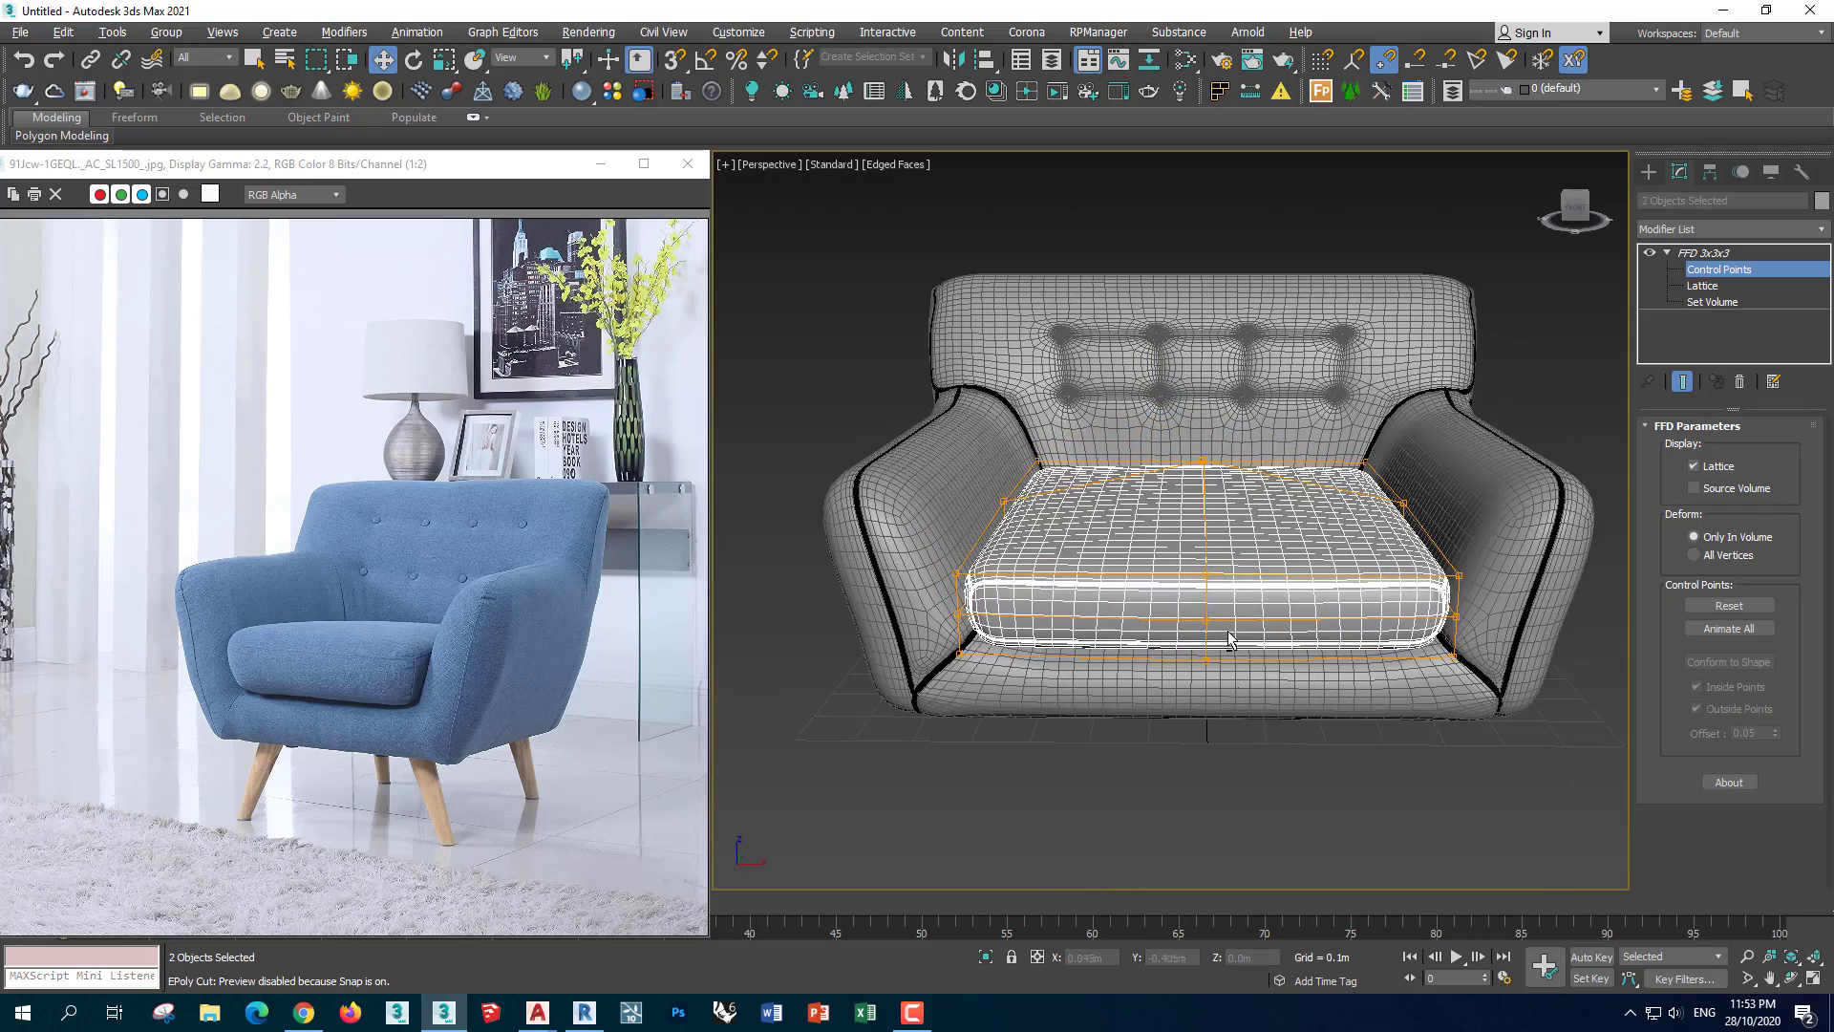
{"action": "middle_click_drag", "start_coordinate": [1217, 532], "coordinate": [1209, 512], "text": "alt"}
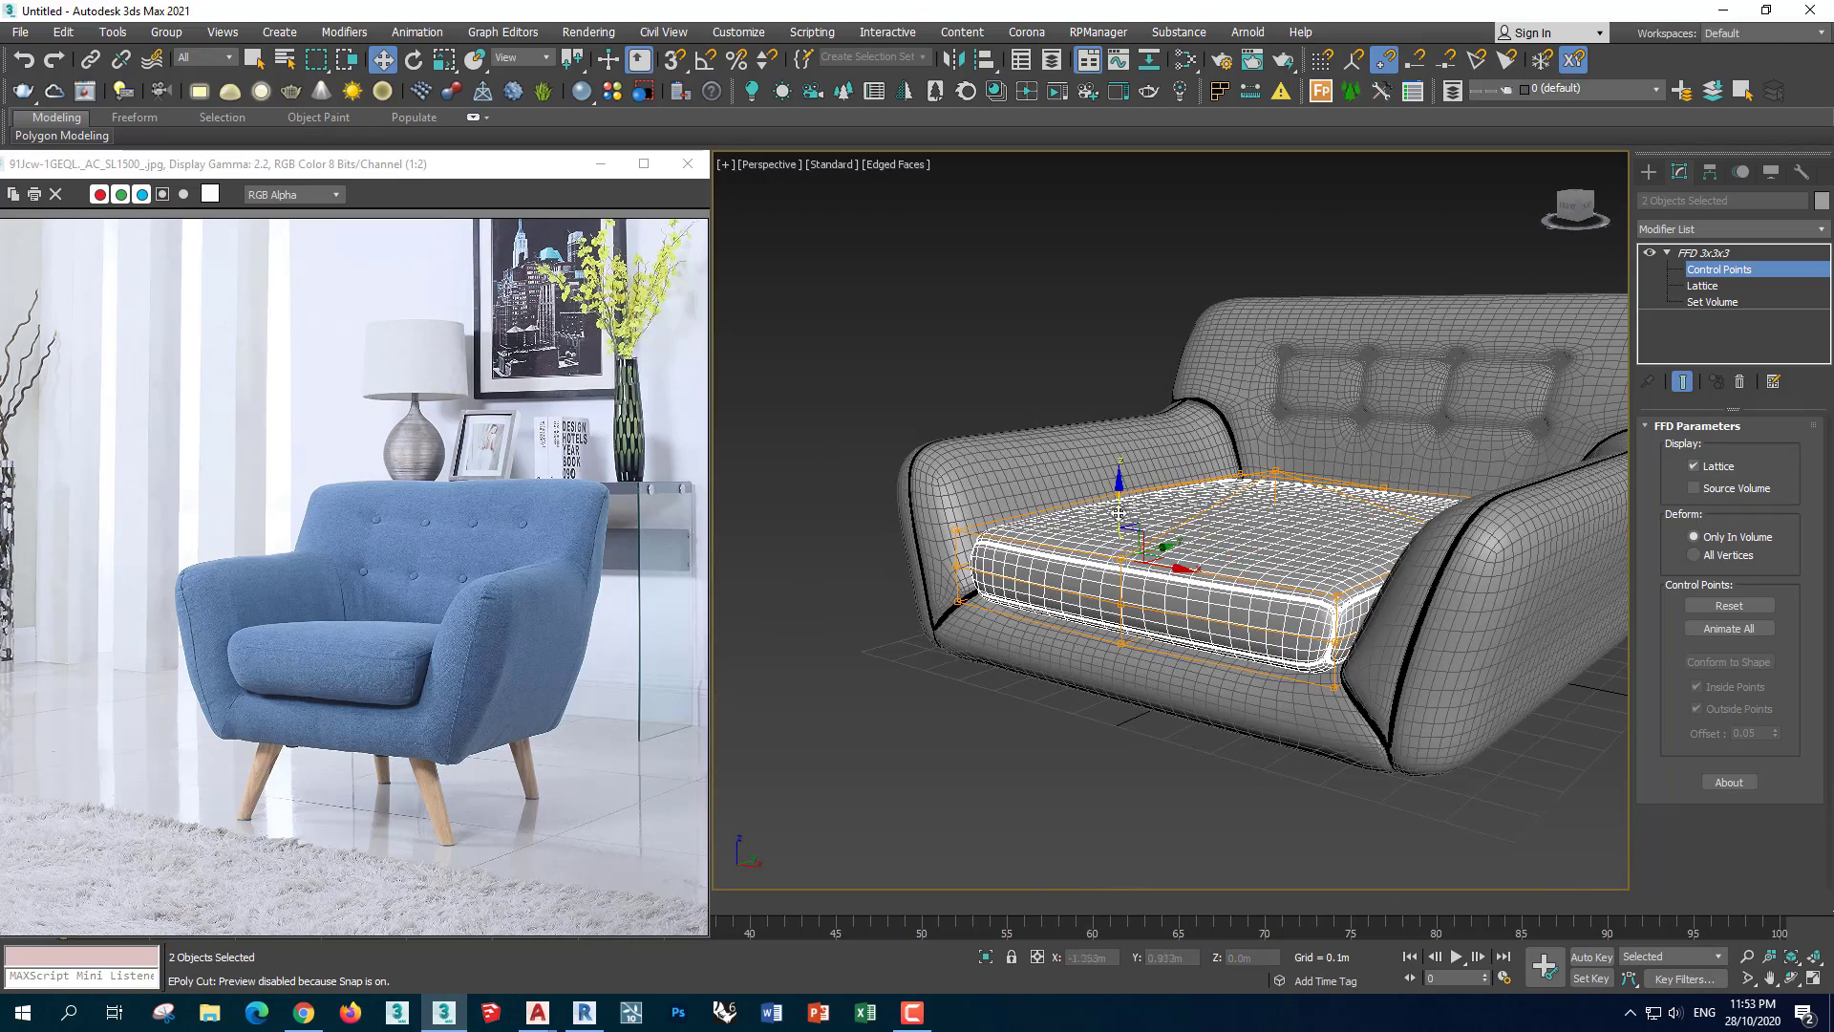
{"action": "mouse_move", "coordinate": [1176, 597]}
{"action": "middle_mouse_down", "text": "alt"}
{"action": "mouse_move", "coordinate": [1328, 617]}
{"action": "mouse_move", "coordinate": [1047, 579]}
{"action": "middle_mouse_up", "text": "alt"}
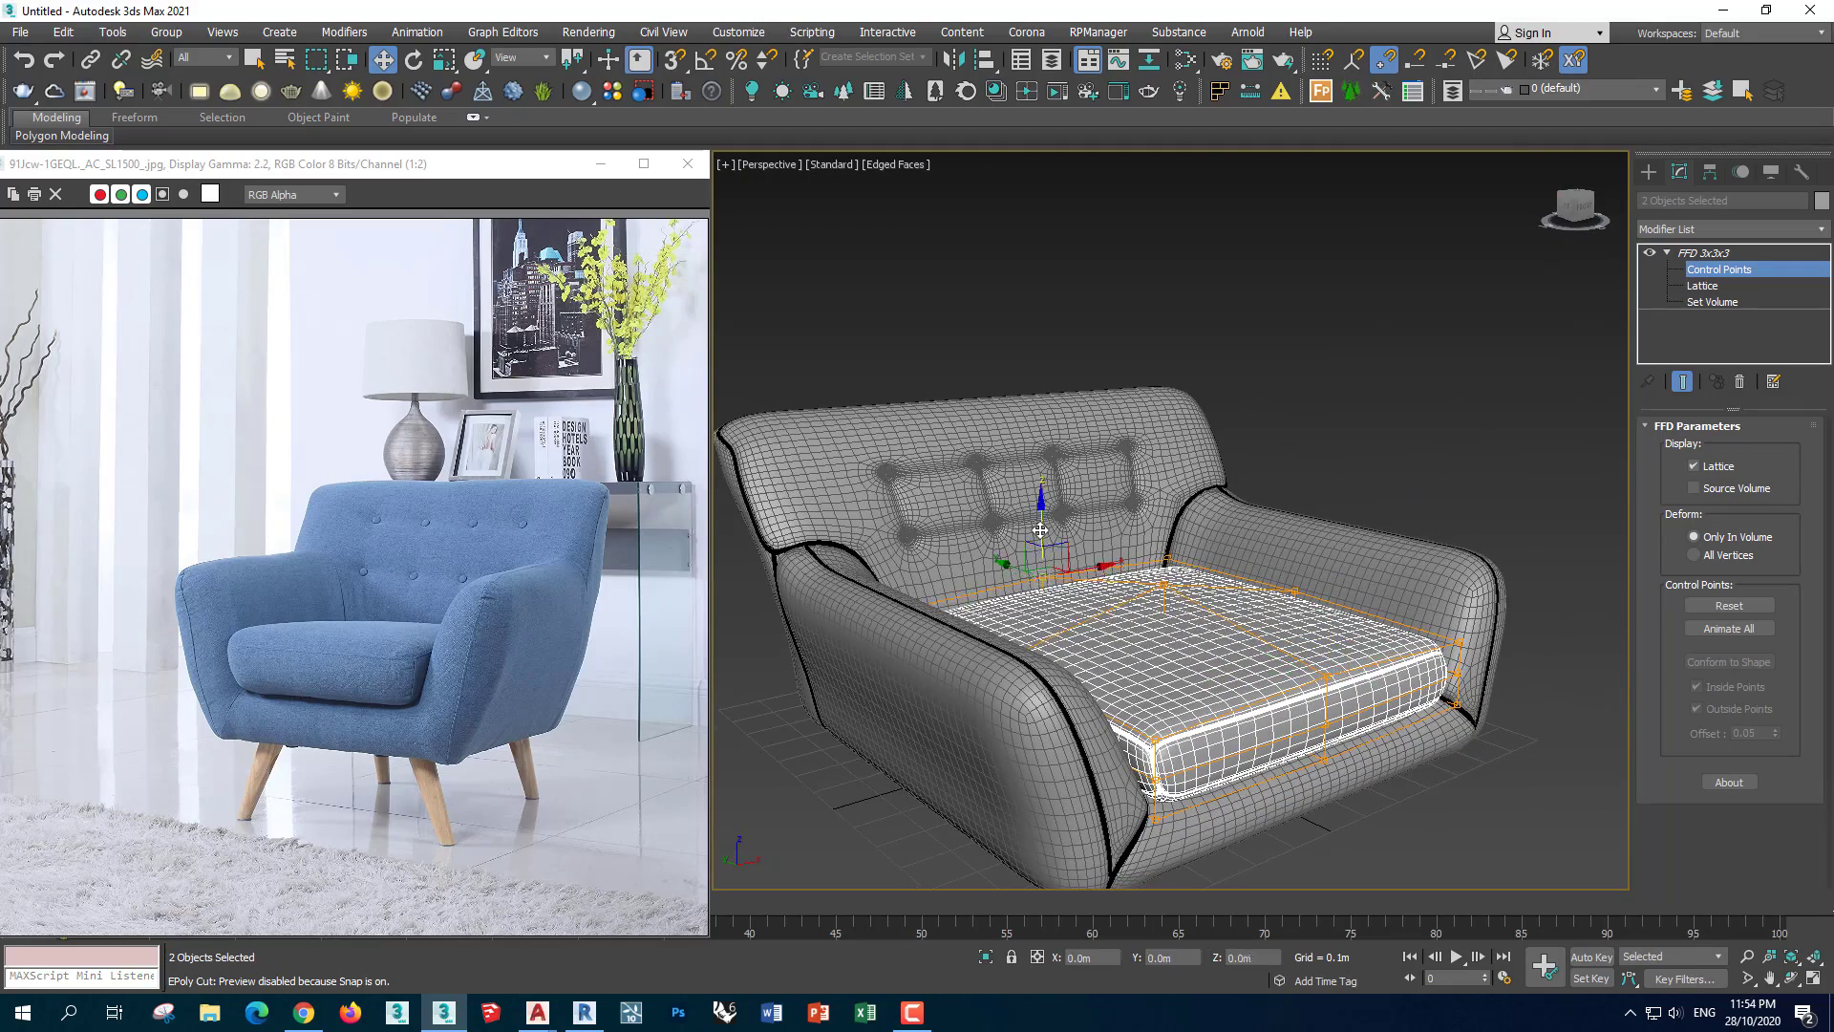
{"action": "key", "text": "shift+z"}
{"action": "left_click", "coordinate": [1241, 726]}
Create a cylinder beneath the sofa's right side
{"action": "scroll", "coordinate": [1137, 669], "scroll_direction": "up", "scroll_amount": 5}
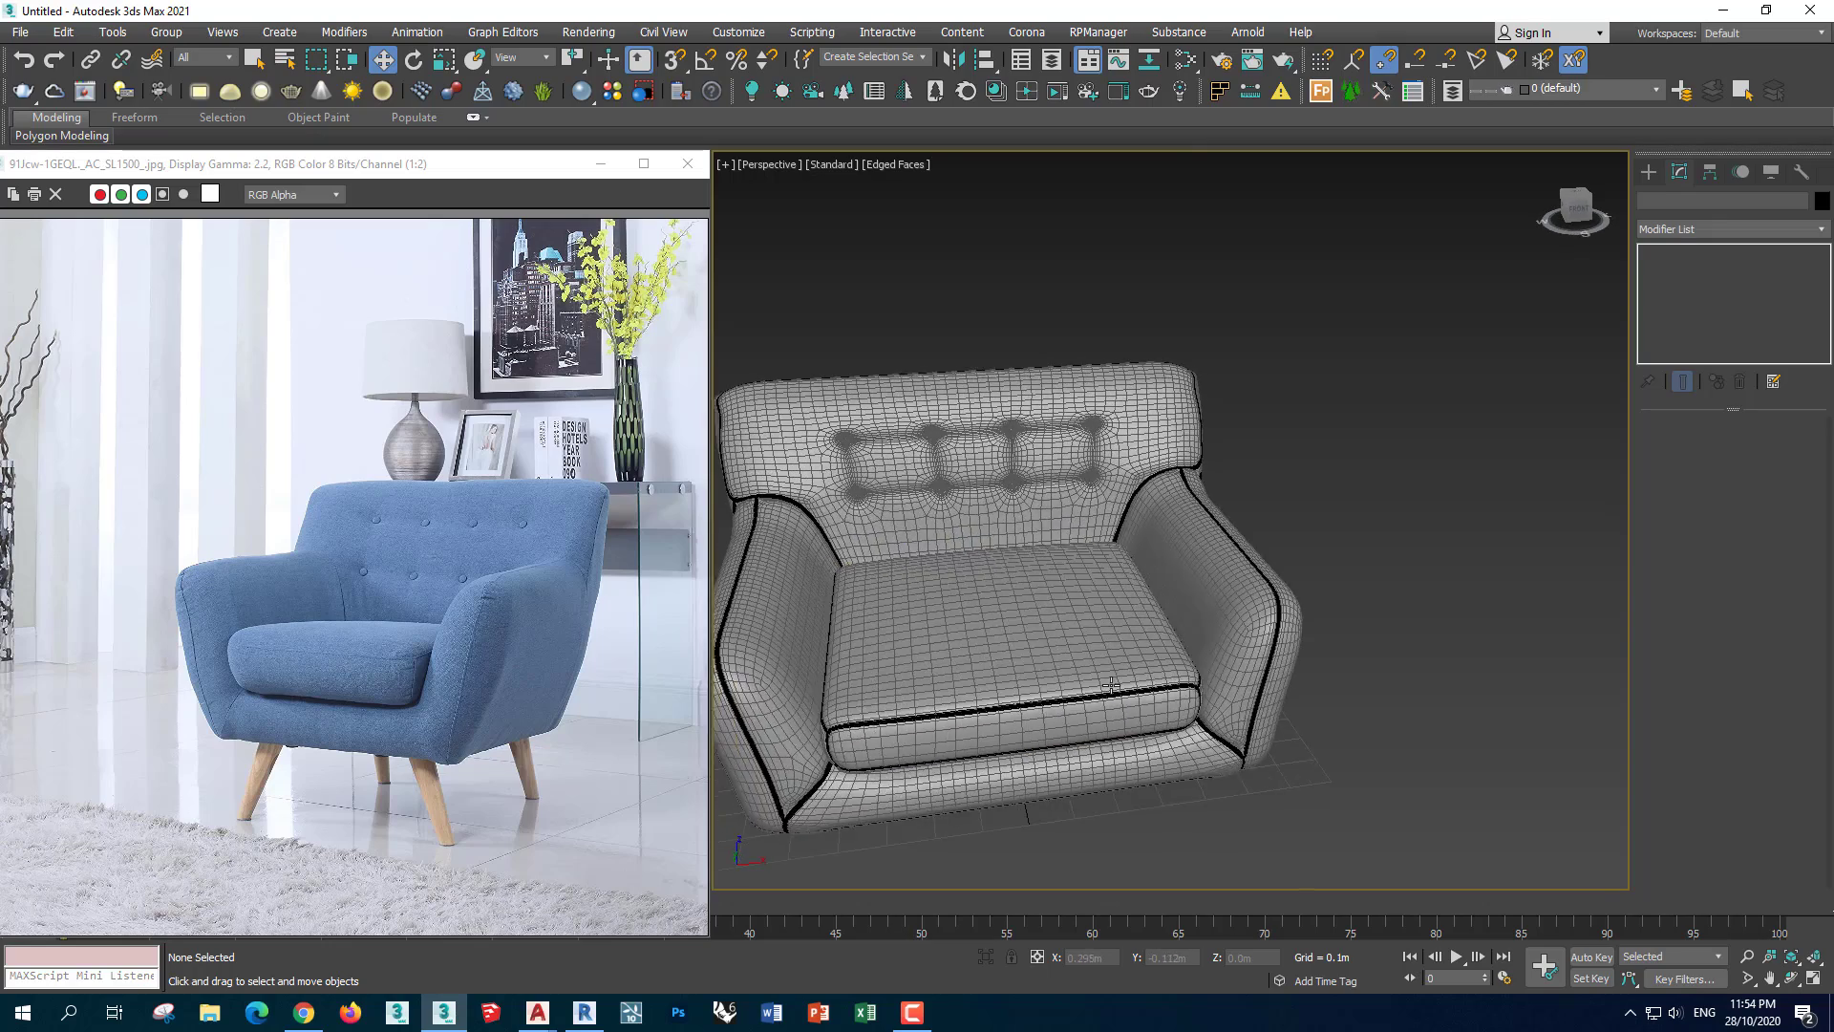
{"action": "key", "text": "F4"}
{"action": "mouse_move", "coordinate": [1099, 707]}
{"action": "middle_mouse_down", "text": "alt"}
{"action": "mouse_move", "coordinate": [1257, 760]}
{"action": "mouse_move", "coordinate": [1336, 677]}
{"action": "middle_mouse_up", "text": "alt"}
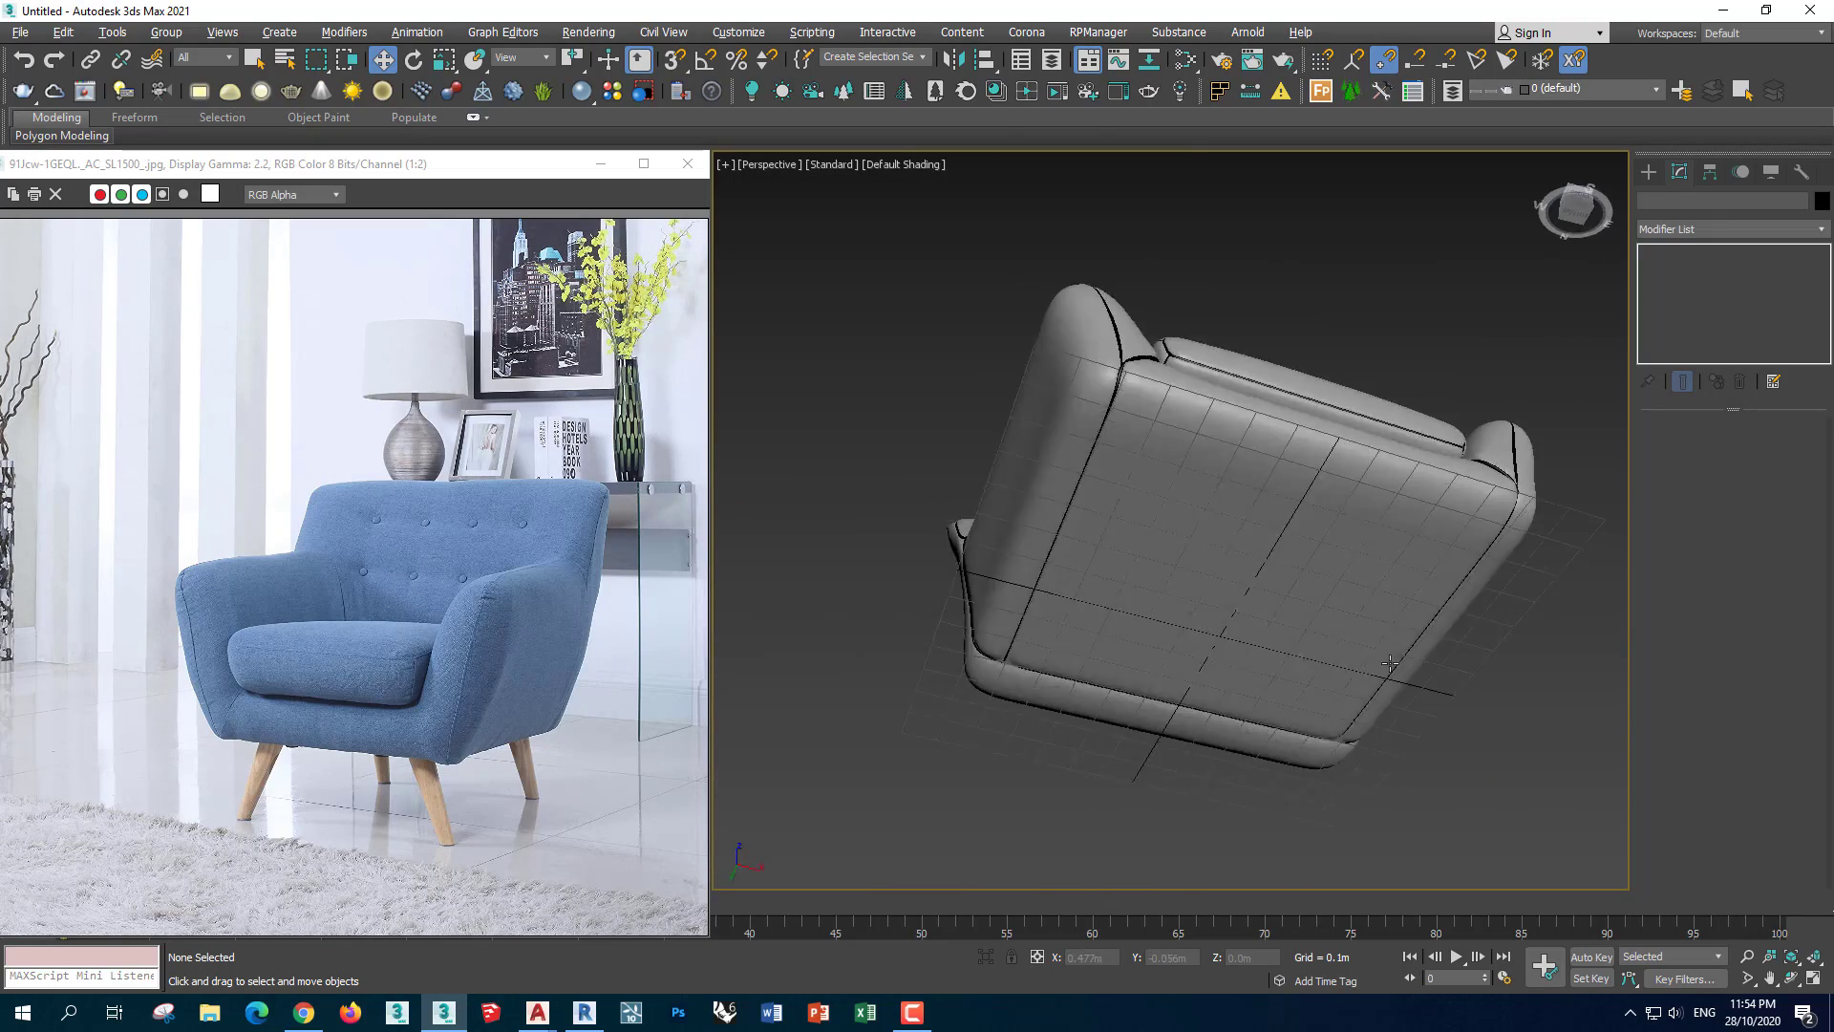
{"action": "left_click", "coordinate": [1649, 171]}
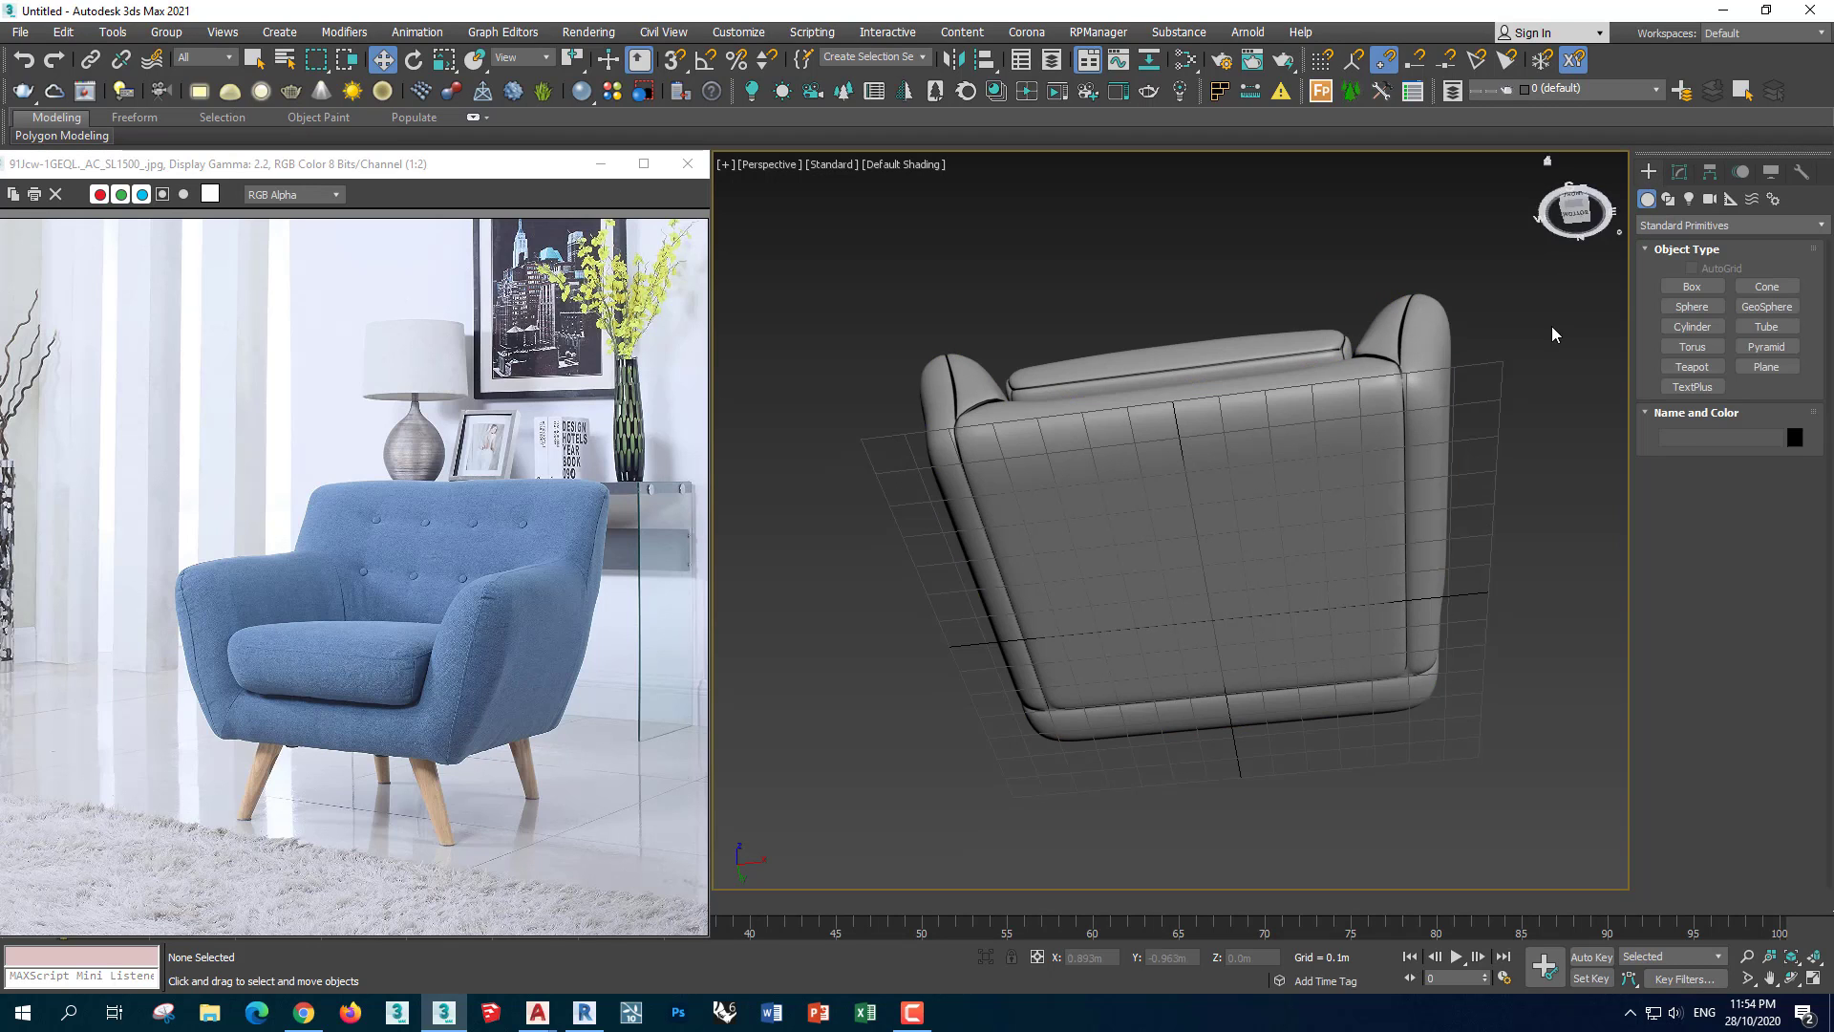
{"action": "mouse_move", "coordinate": [1551, 325]}
{"action": "middle_mouse_down", "text": "alt"}
{"action": "mouse_move", "coordinate": [1302, 651]}
{"action": "mouse_move", "coordinate": [1310, 729]}
{"action": "mouse_move", "coordinate": [1319, 646]}
{"action": "middle_mouse_up", "text": "alt"}
{"action": "left_click_drag", "start_coordinate": [1410, 696], "coordinate": [1389, 712]}
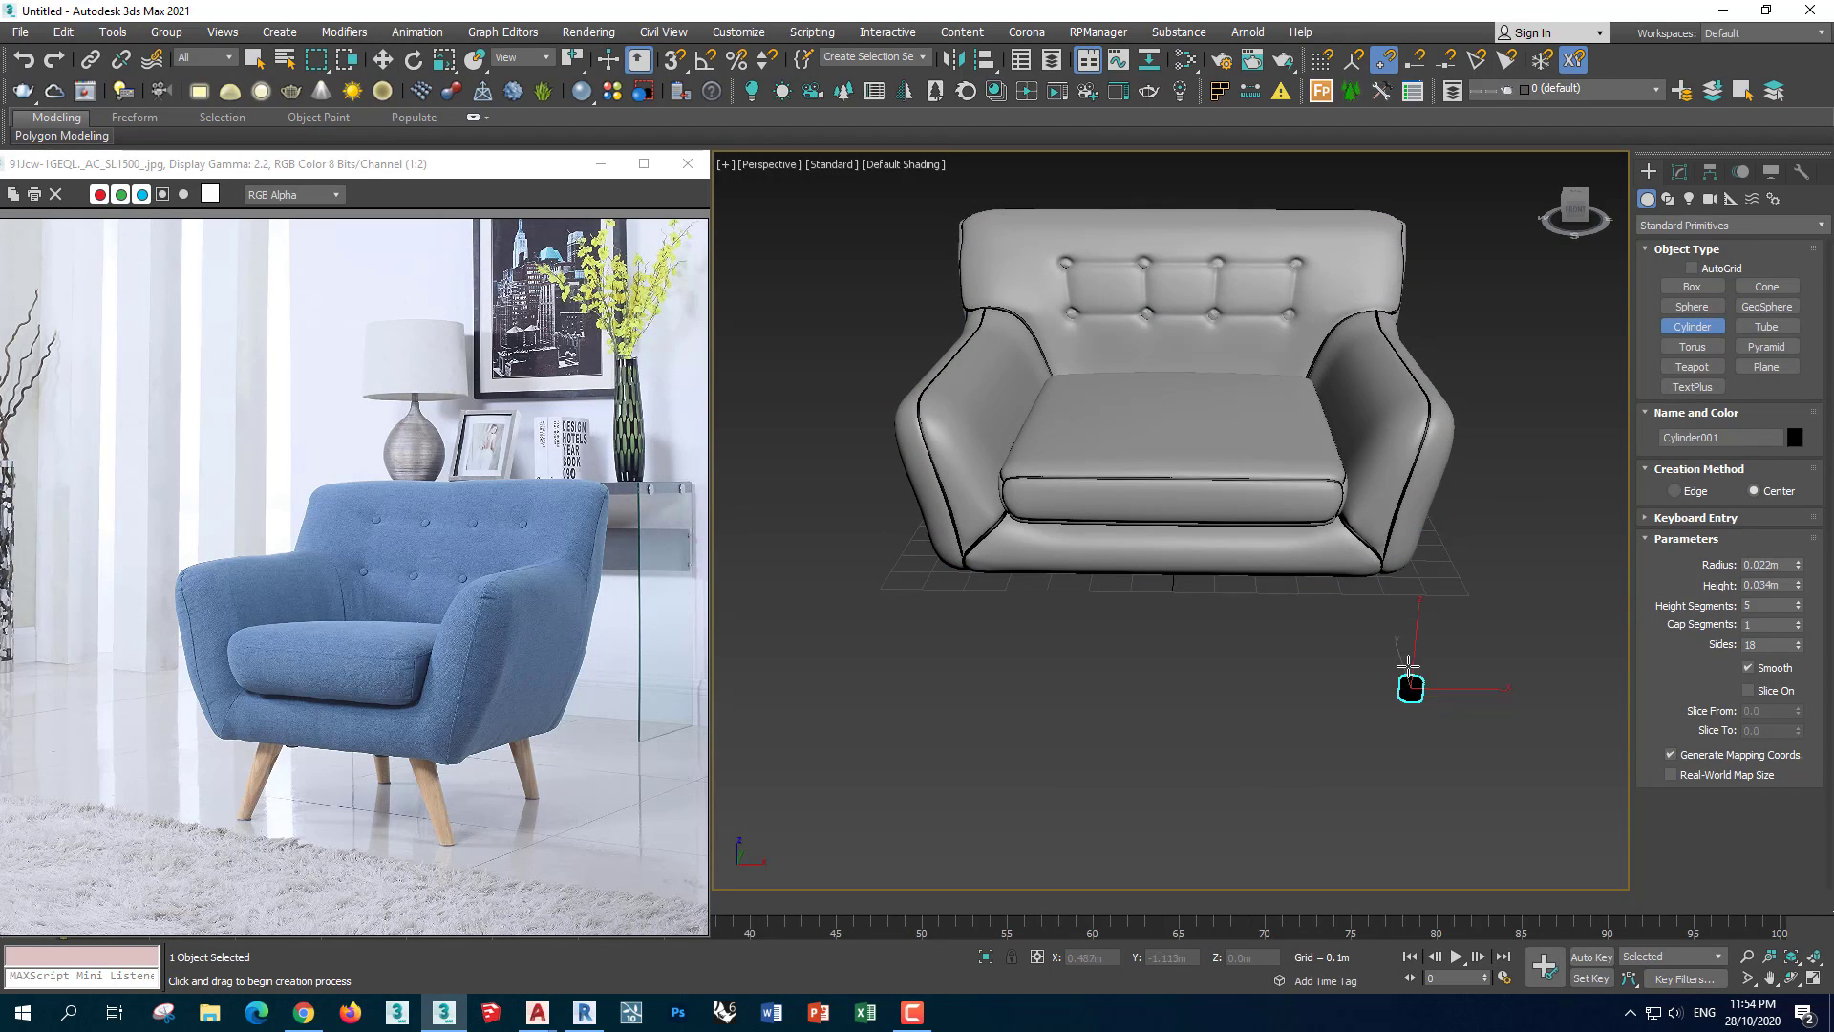
{"action": "scroll", "coordinate": [1408, 666], "scroll_direction": "up", "scroll_amount": 3}
{"action": "key", "text": "w"}
Colour the cylinder grey and set its height segments to 1
{"action": "left_click", "coordinate": [1795, 437]}
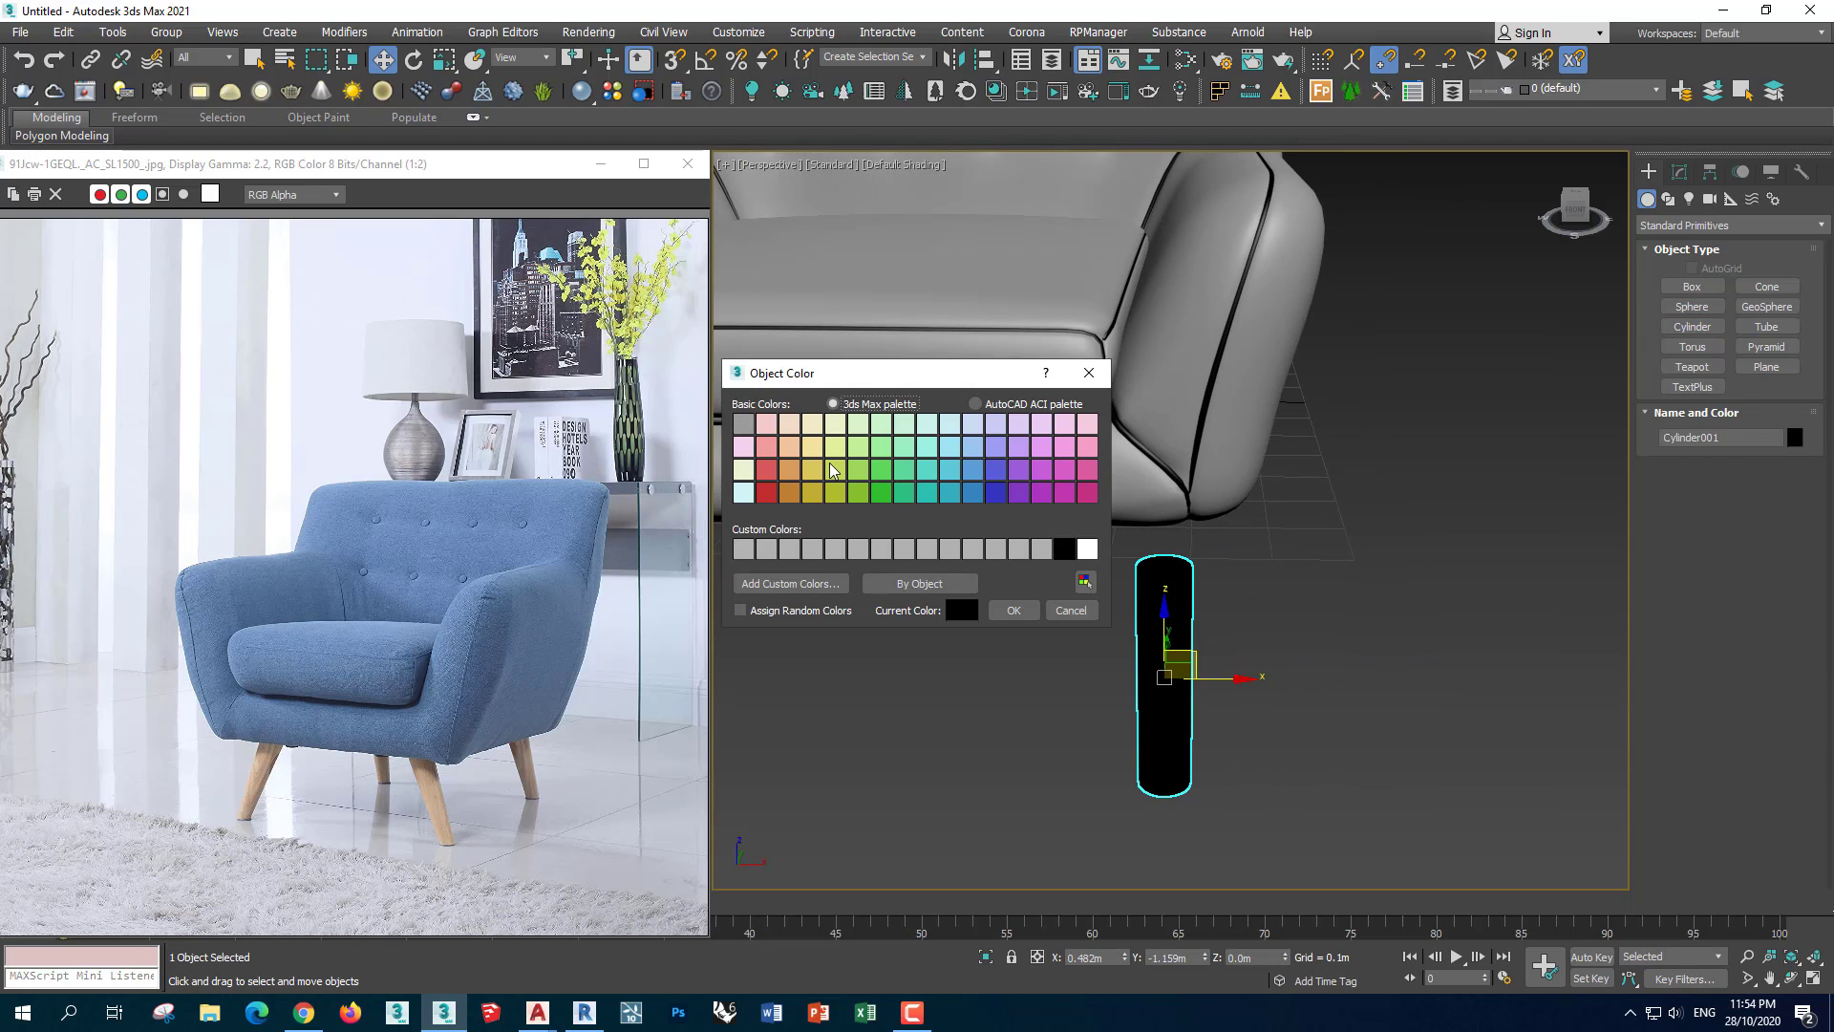
{"action": "left_click", "coordinate": [1014, 610]}
{"action": "mouse_move", "coordinate": [1242, 669]}
{"action": "middle_mouse_down", "text": "alt"}
{"action": "mouse_move", "coordinate": [1280, 659]}
{"action": "mouse_move", "coordinate": [1219, 742]}
{"action": "middle_mouse_up", "text": "alt"}
{"action": "key", "text": "F4"}
{"action": "left_click", "coordinate": [1679, 171]}
{"action": "right_click", "coordinate": [1797, 493]}
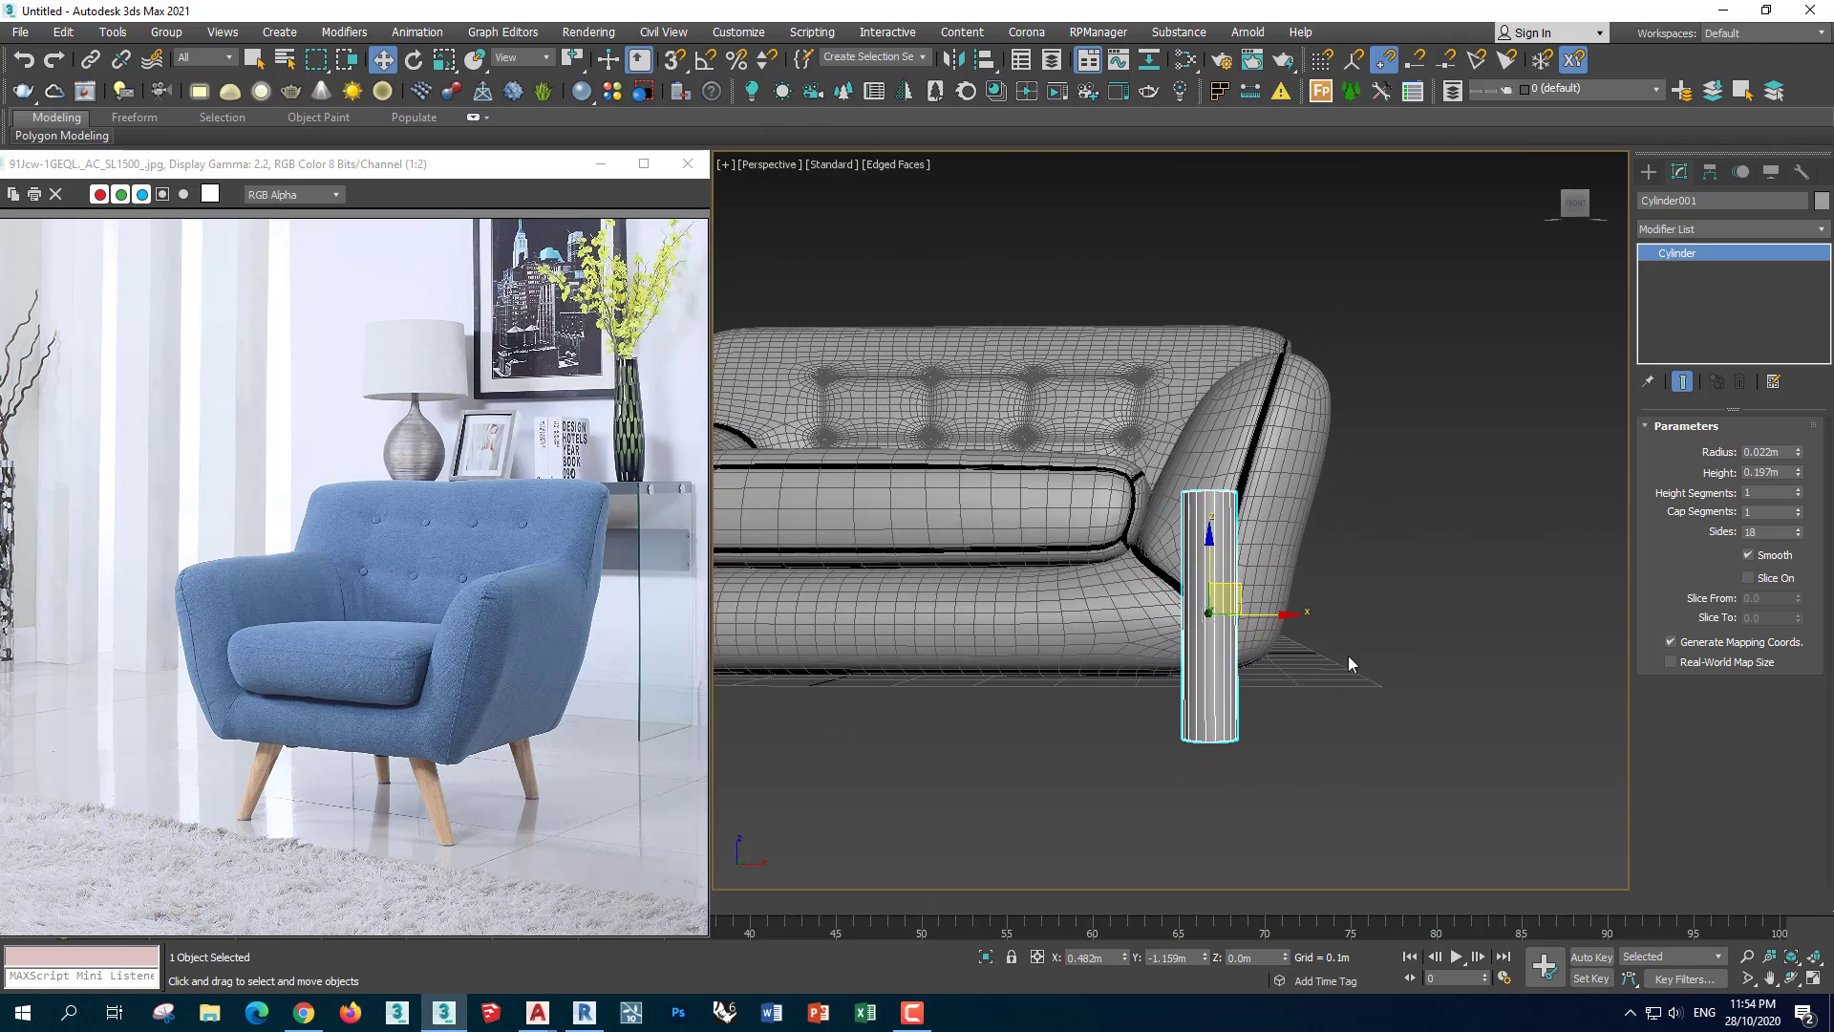
Set the cylinder's radius to 0.025m and height to 0.2m
{"action": "key", "text": "f"}
{"action": "scroll", "coordinate": [1199, 464], "scroll_direction": "up", "scroll_amount": 5}
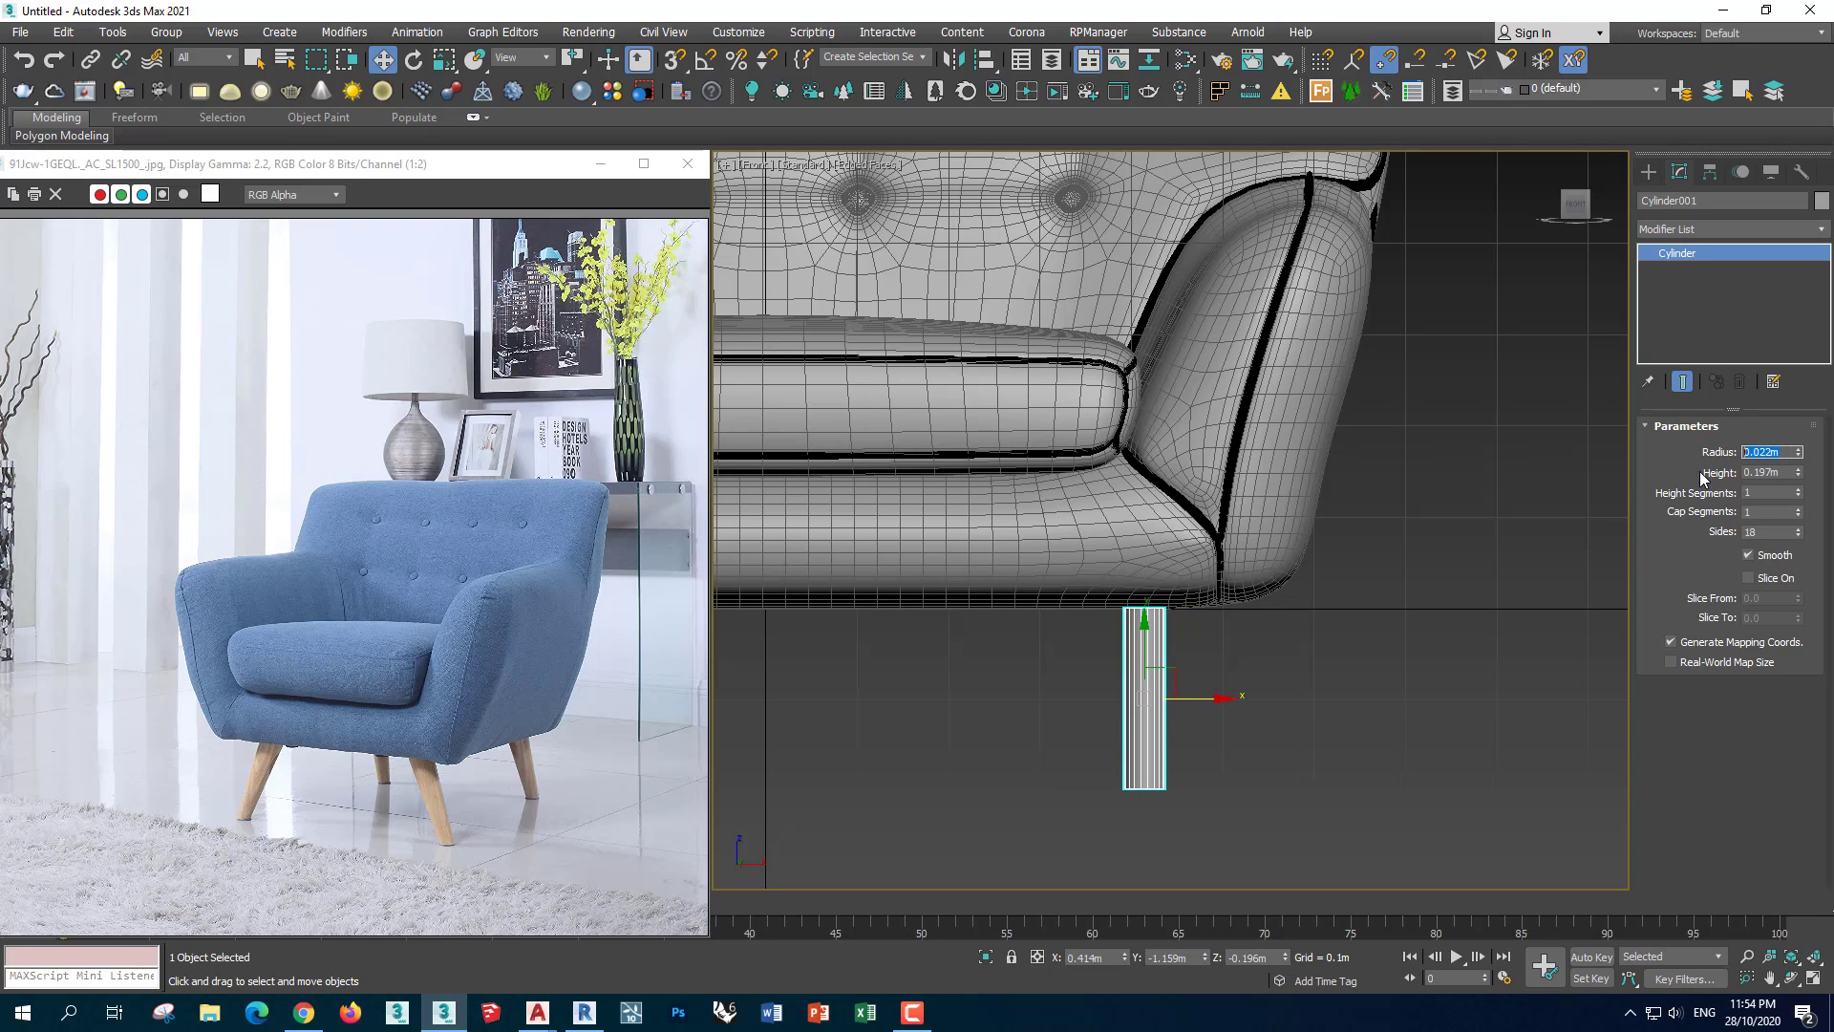
{"action": "type", "text": "0.25"}
{"action": "key", "text": "Return"}
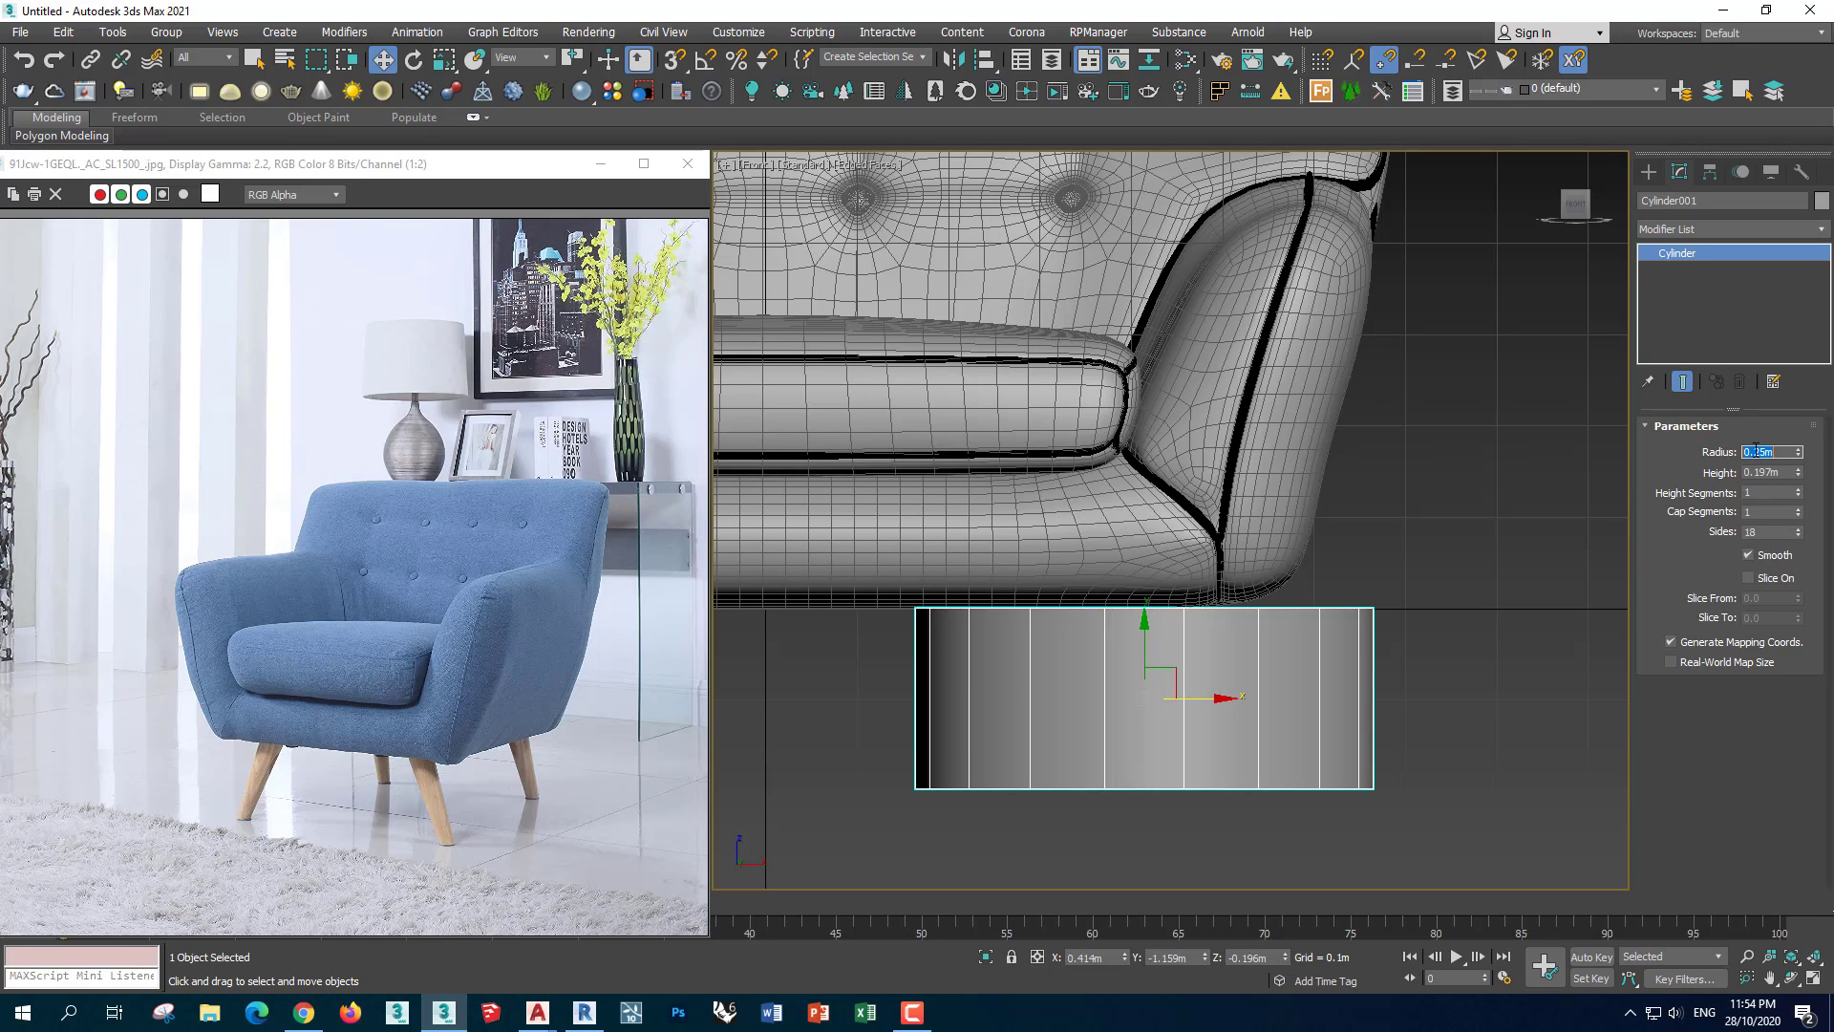
{"action": "type", "text": "0.025"}
{"action": "key", "text": "Return"}
{"action": "double_click", "coordinate": [1783, 477]}
{"action": "key", "text": "BackSpace"}
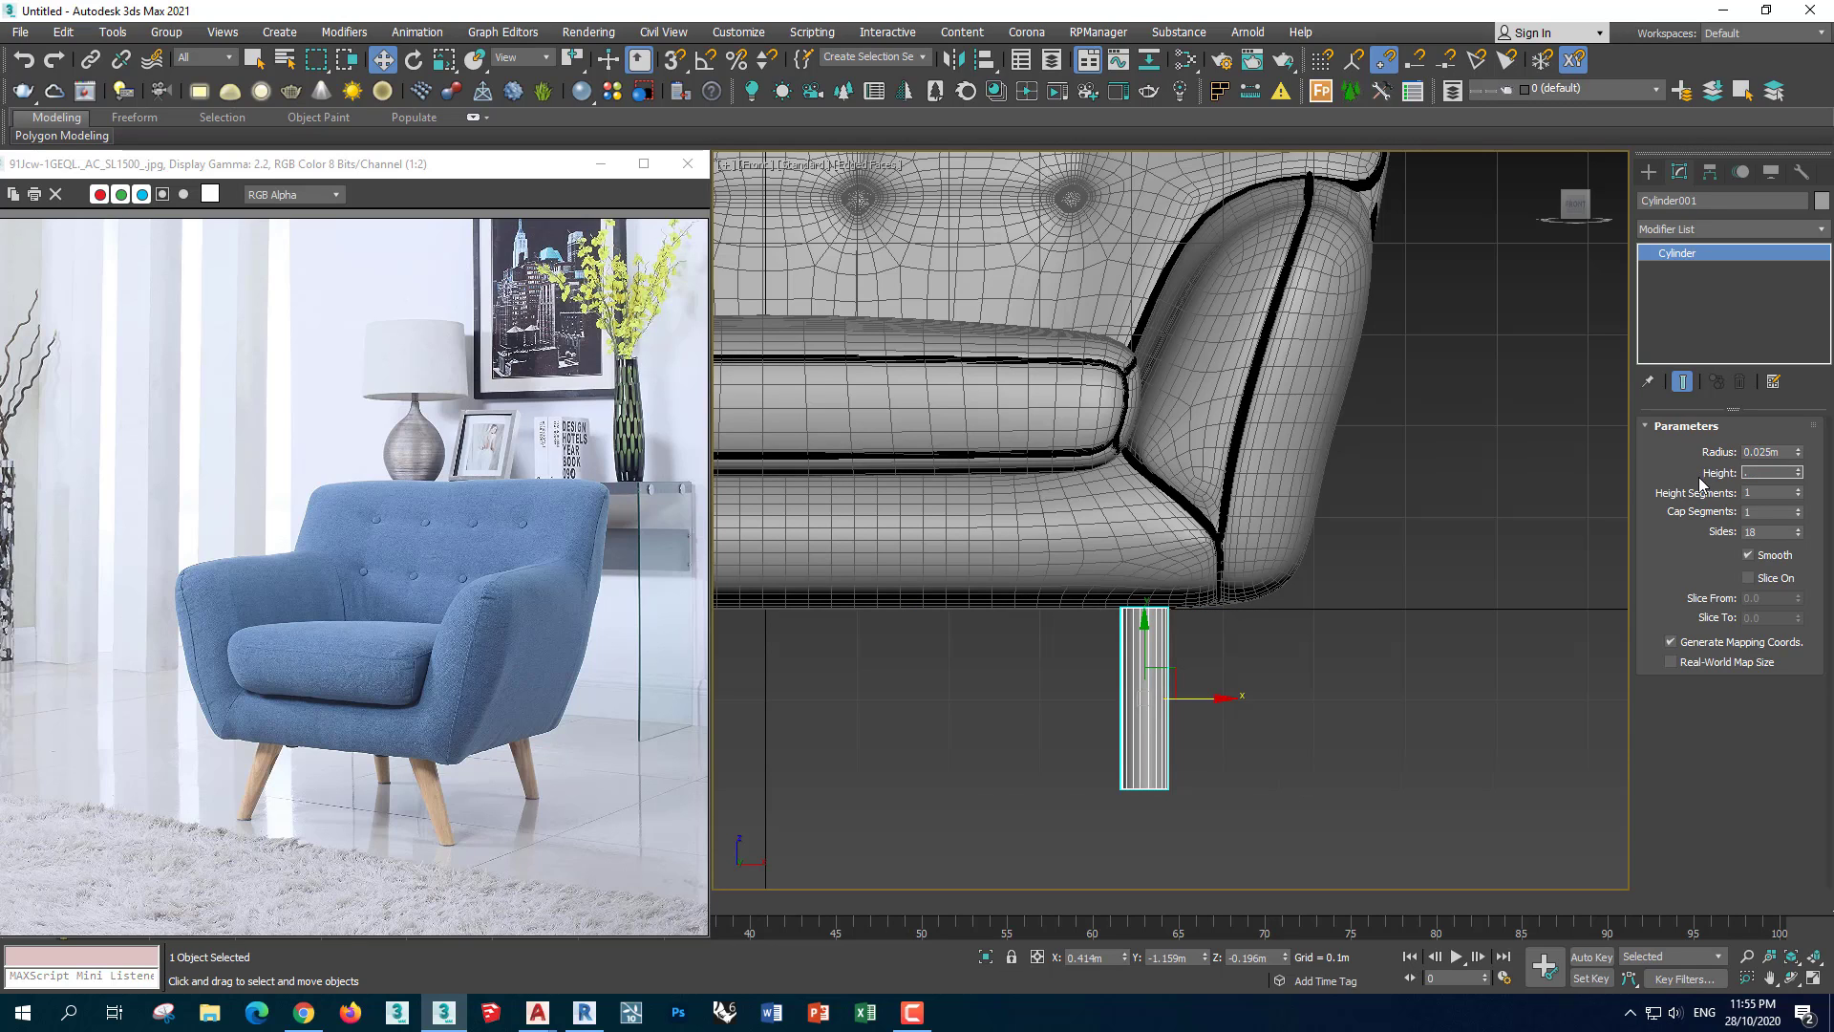
{"action": "type", "text": "0.2m"}
{"action": "key", "text": "Return"}
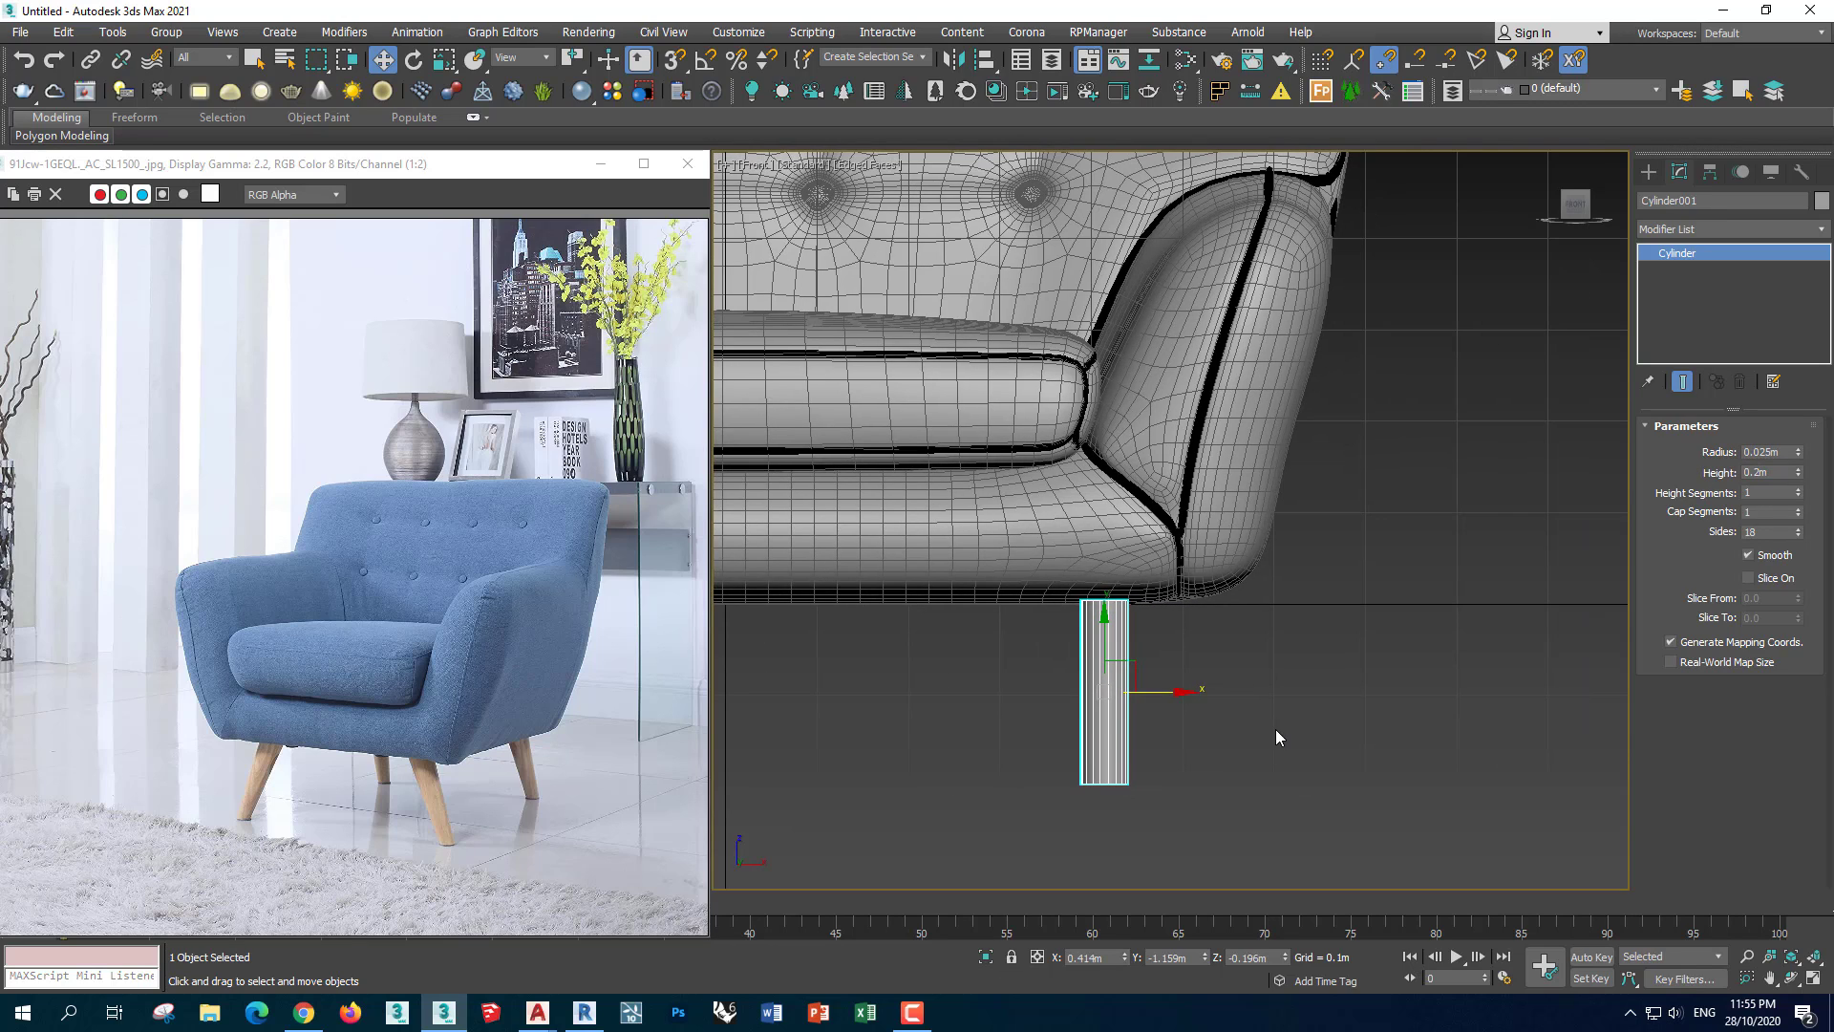
Convert the cylinder to an Editable Poly and switch to Polygon level
{"action": "key", "text": "p"}
{"action": "key", "text": "z"}
{"action": "scroll", "coordinate": [1181, 645], "scroll_direction": "down", "scroll_amount": 2}
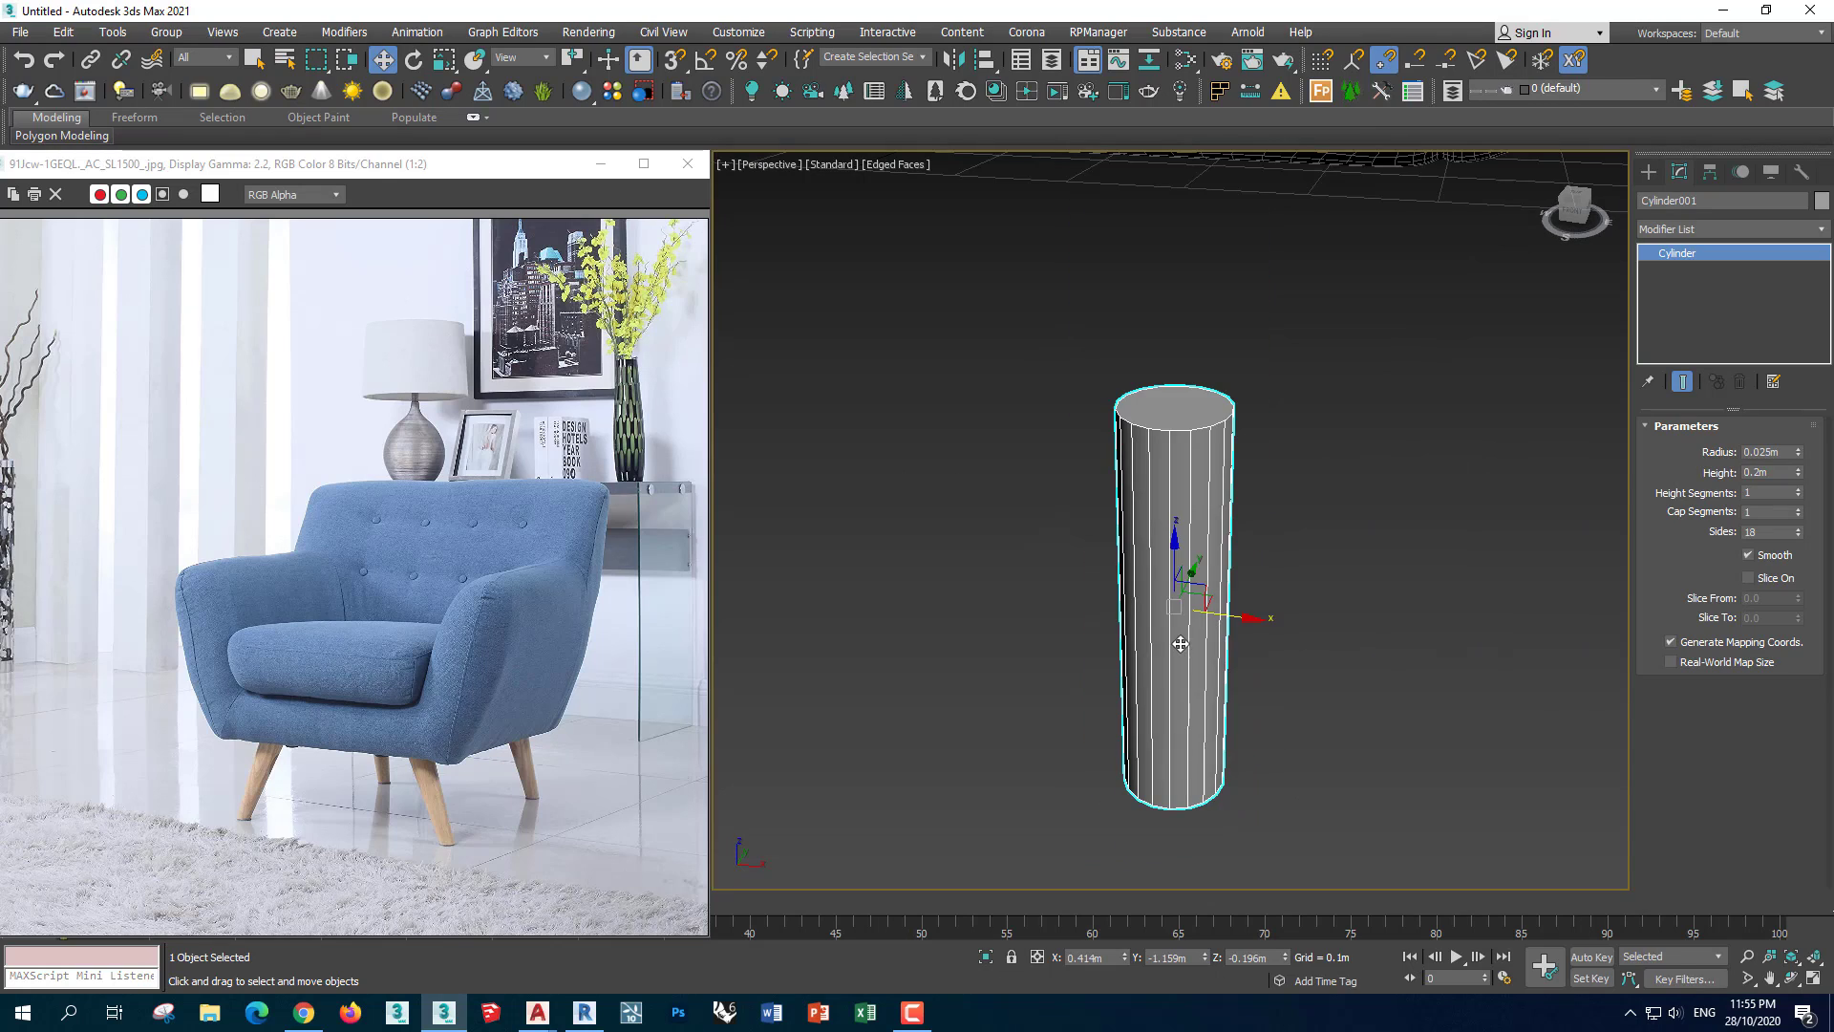
{"action": "right_click", "coordinate": [1179, 638]}
{"action": "left_click", "coordinate": [1433, 850]}
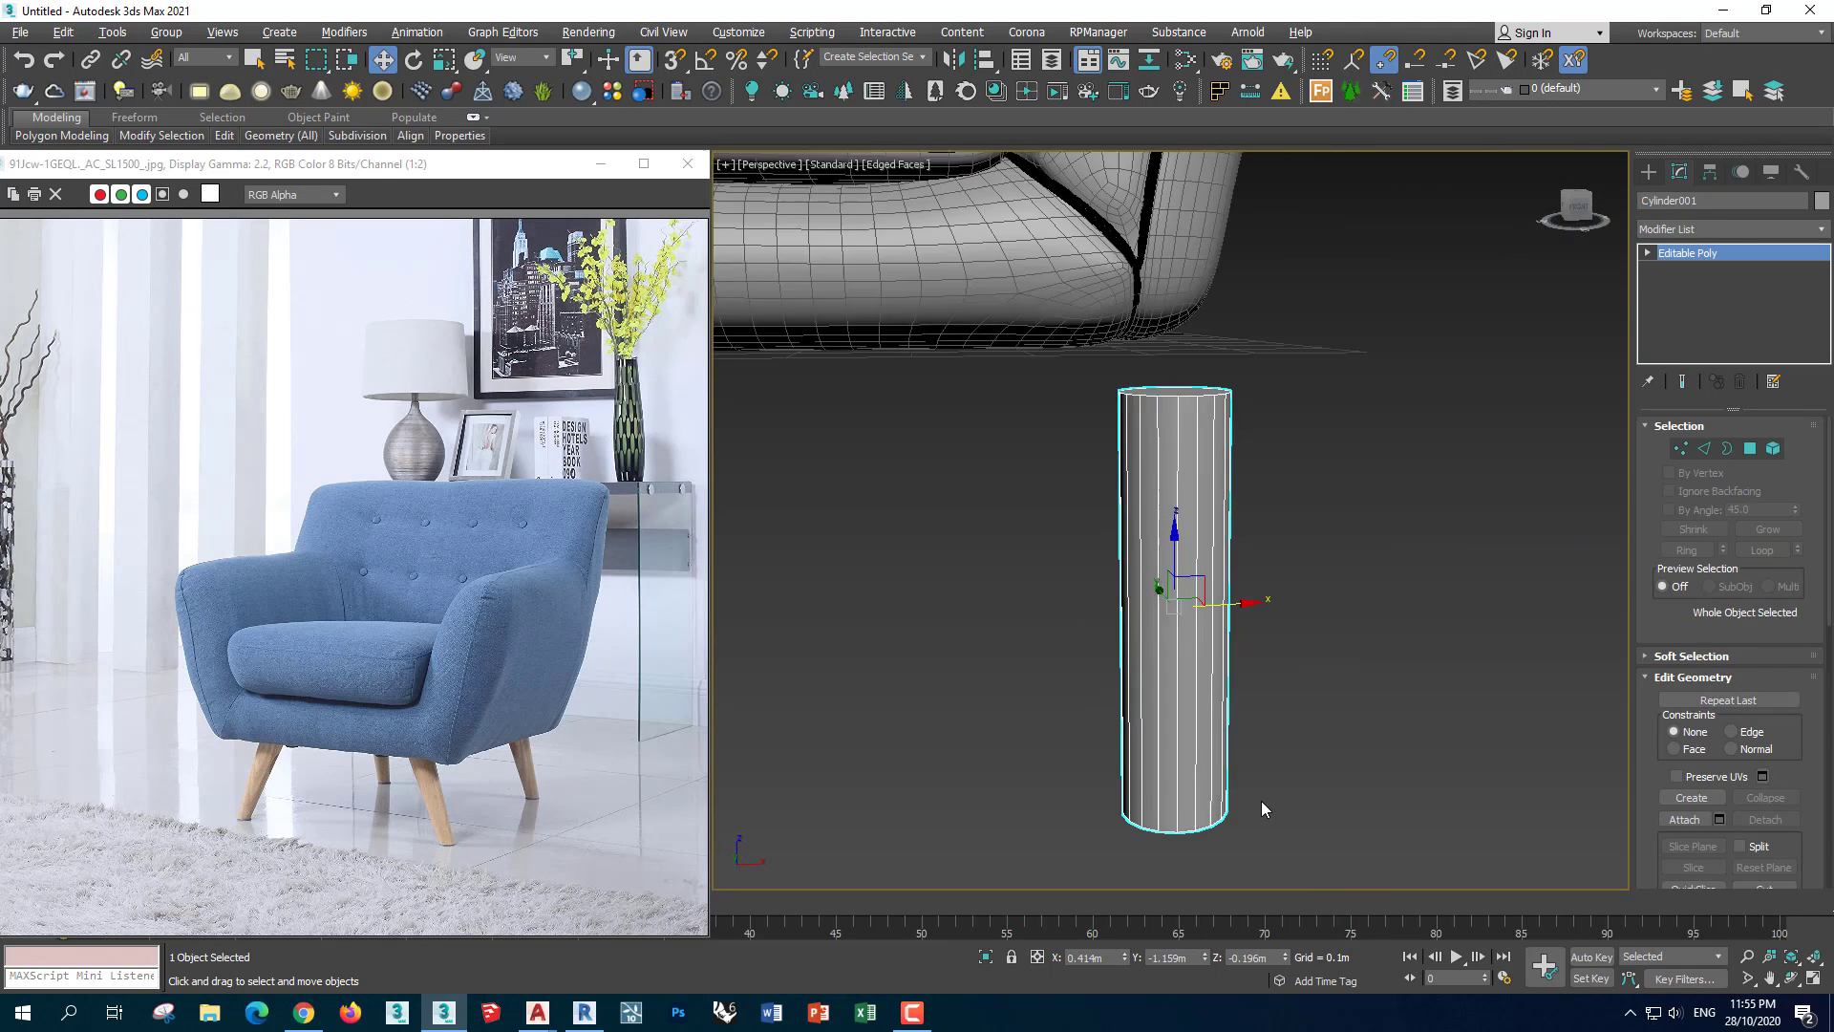
{"action": "left_click", "coordinate": [1751, 449]}
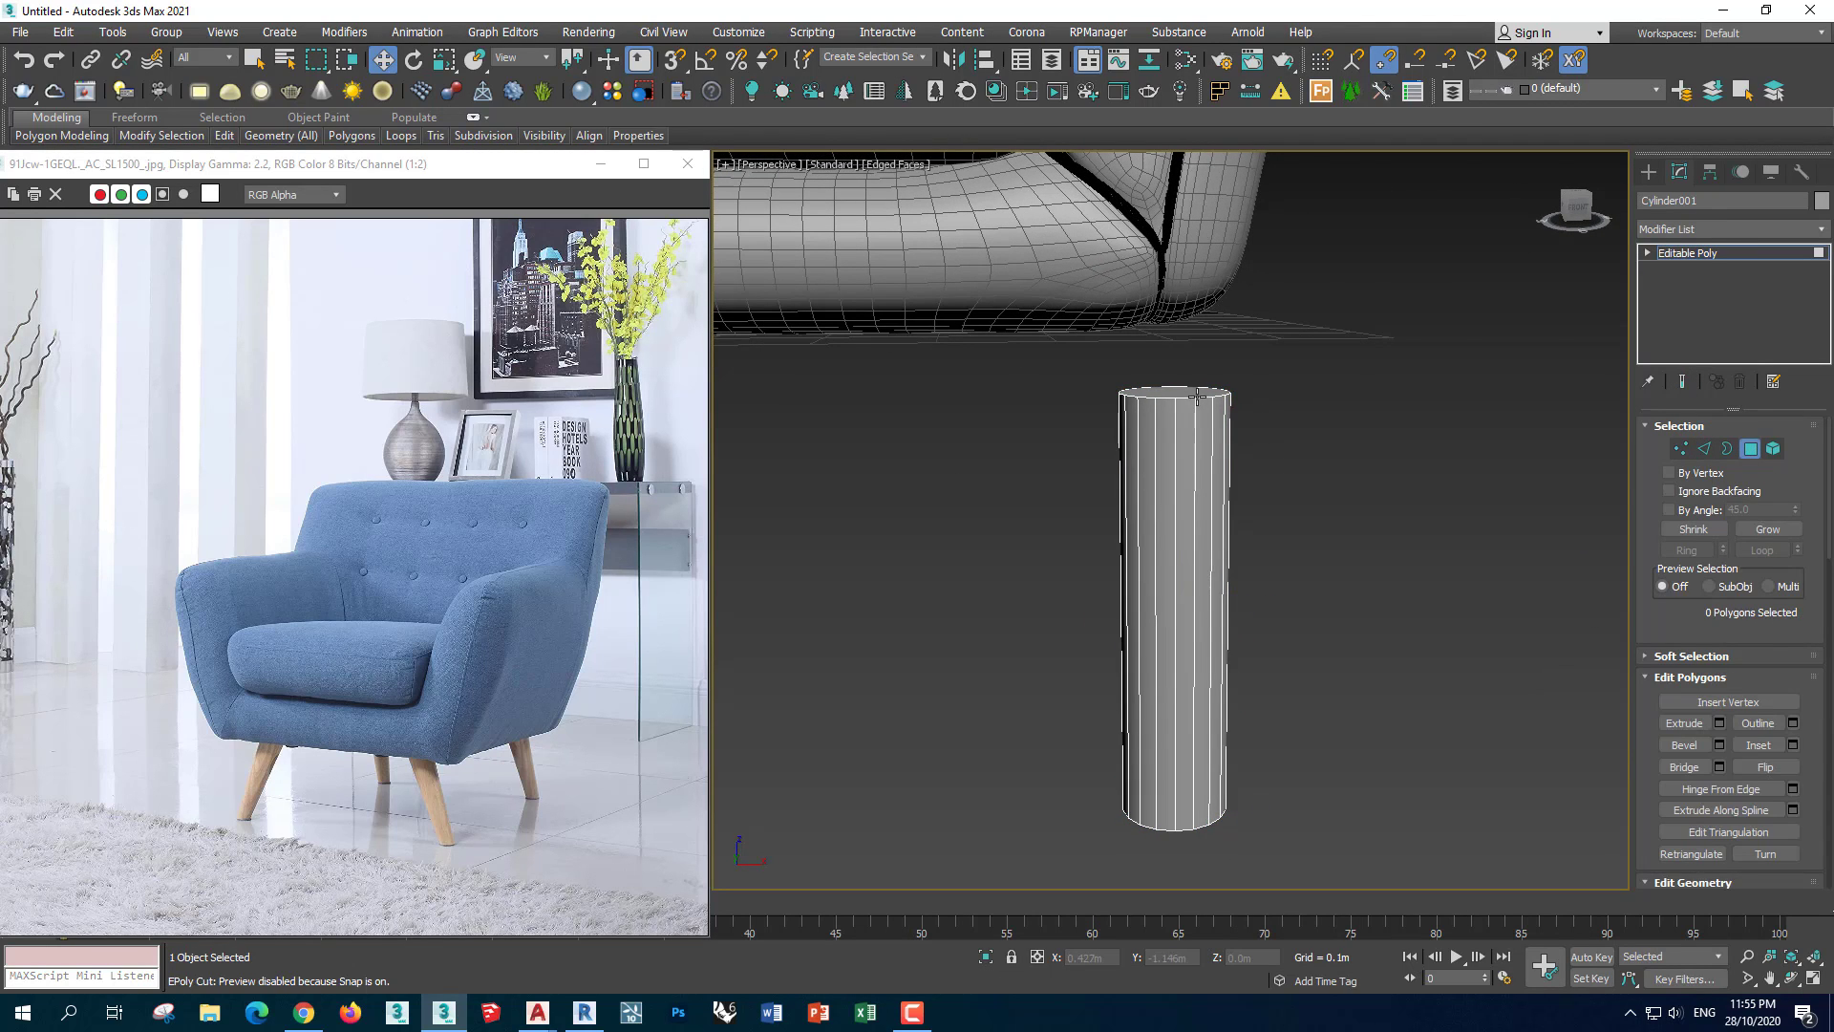
Slide the cylinder's bottom polygon along X to slant the leg
{"action": "key", "text": "f"}
{"action": "scroll", "coordinate": [1213, 707], "scroll_direction": "down", "scroll_amount": 1}
{"action": "scroll", "coordinate": [1224, 701], "scroll_direction": "down", "scroll_amount": 1}
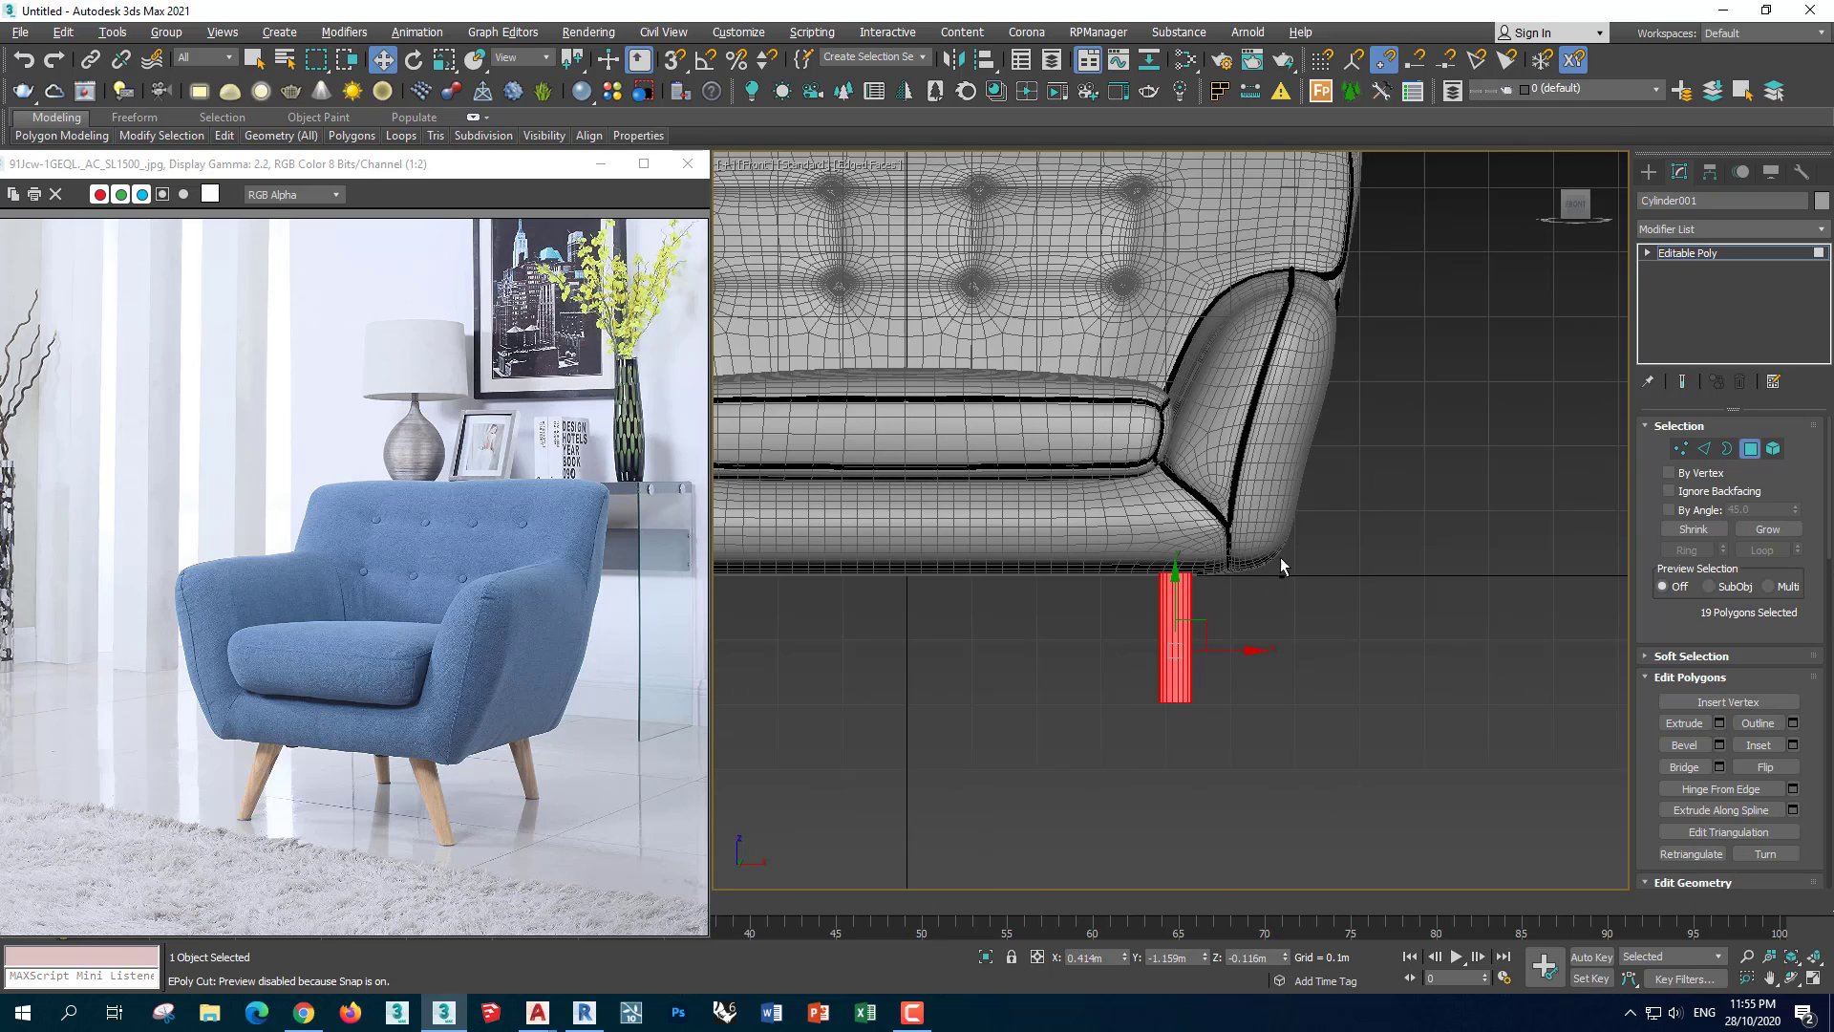
{"action": "left_click", "coordinate": [1175, 703]}
{"action": "scroll", "coordinate": [1223, 718], "scroll_direction": "up", "scroll_amount": 3}
{"action": "left_click_drag", "start_coordinate": [1188, 690], "coordinate": [1347, 679]}
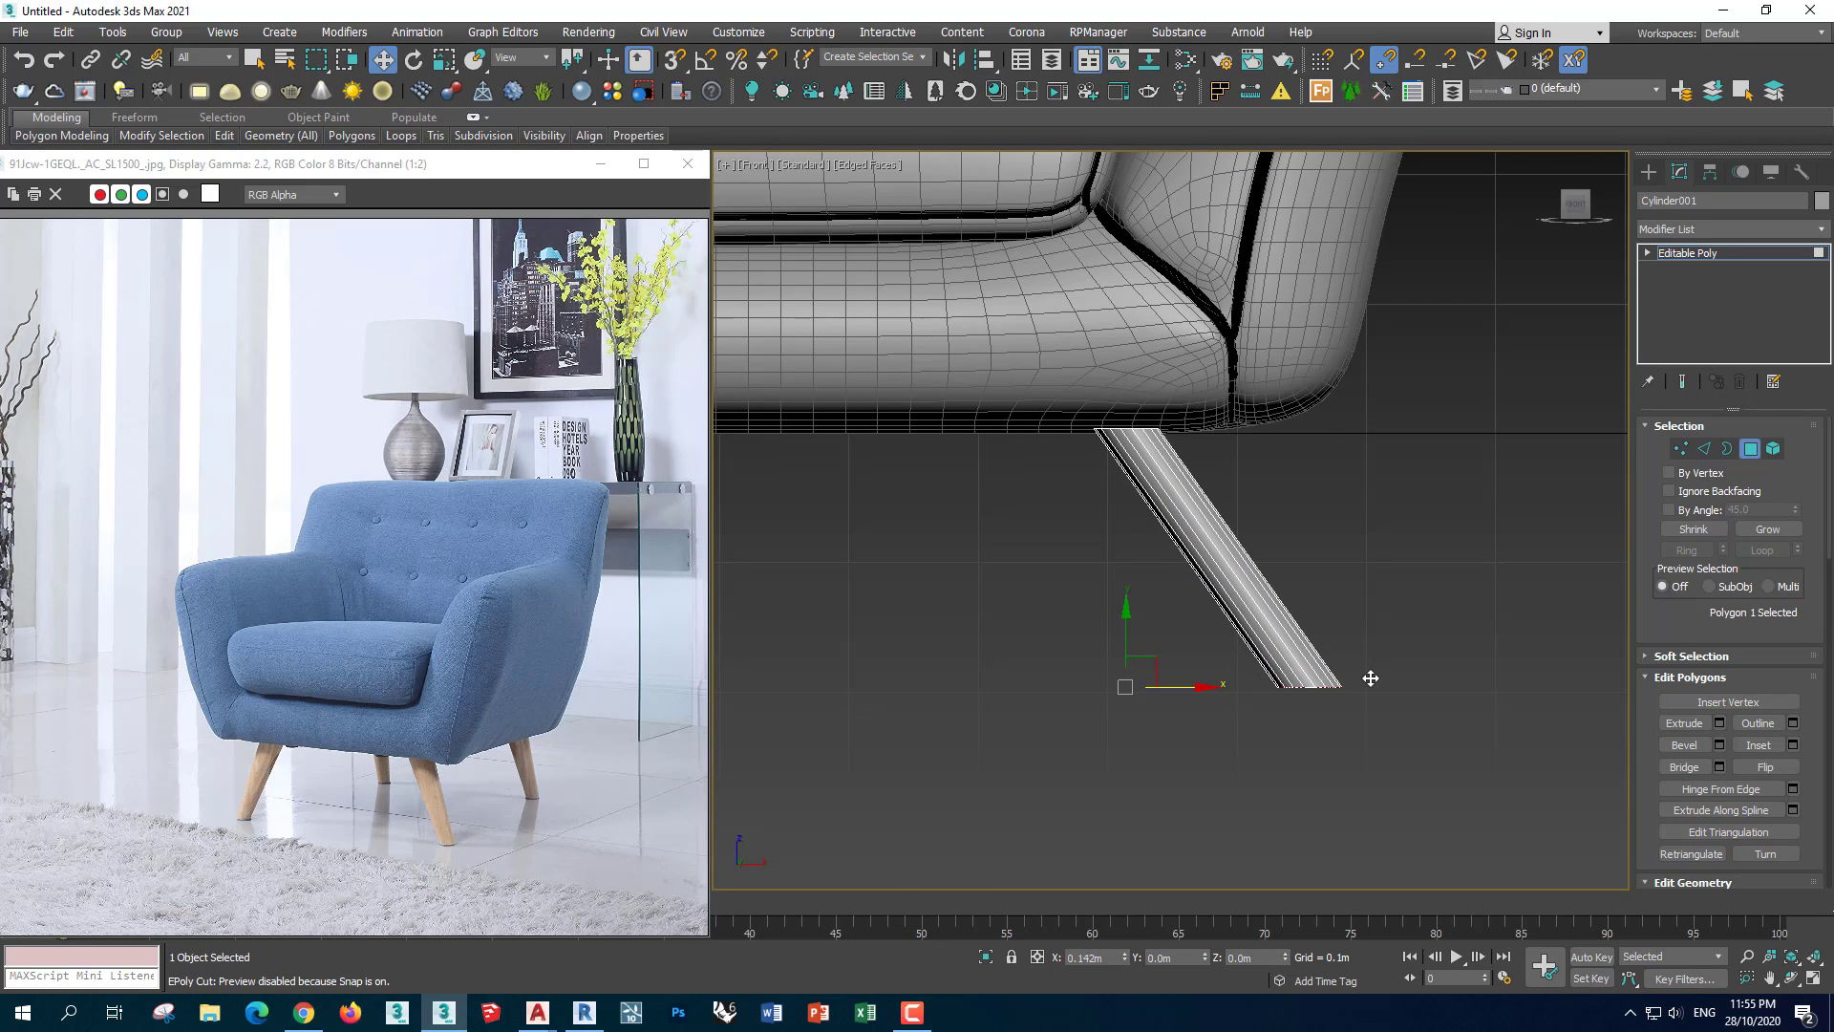
{"action": "key", "text": "p"}
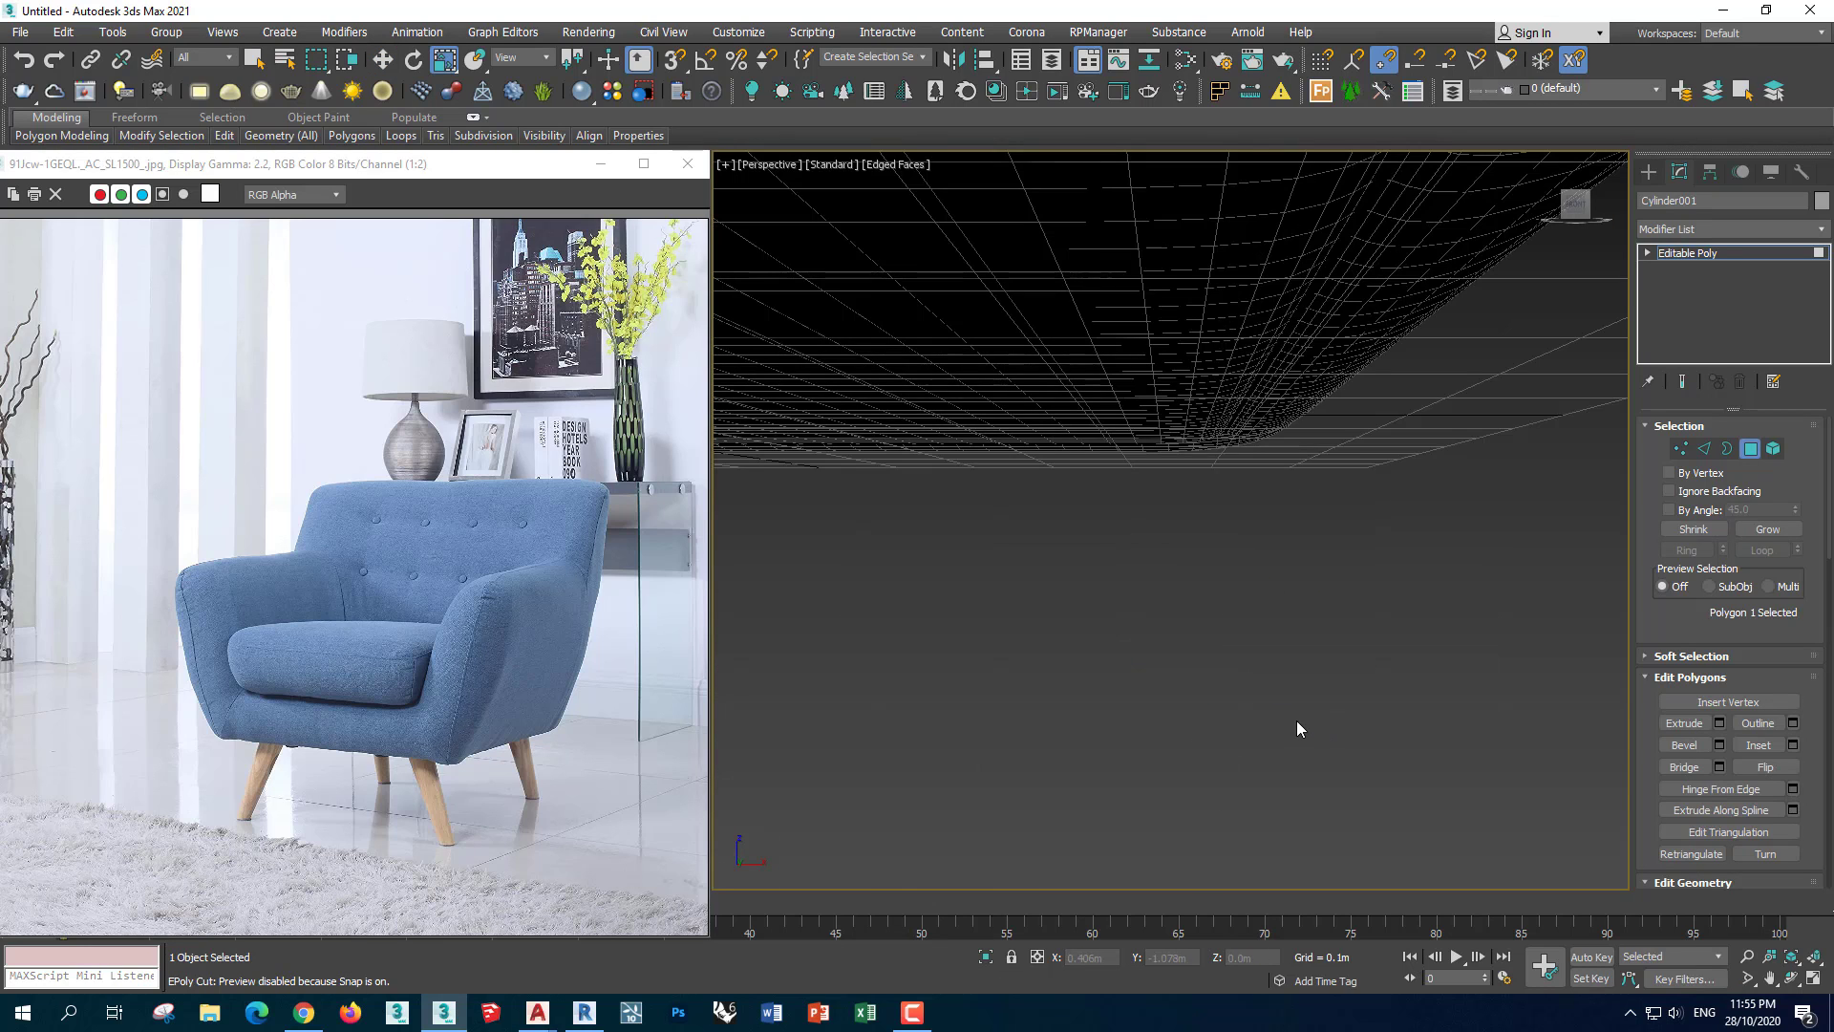
{"action": "key", "text": "z"}
{"action": "scroll", "coordinate": [1184, 709], "scroll_direction": "down", "scroll_amount": 2}
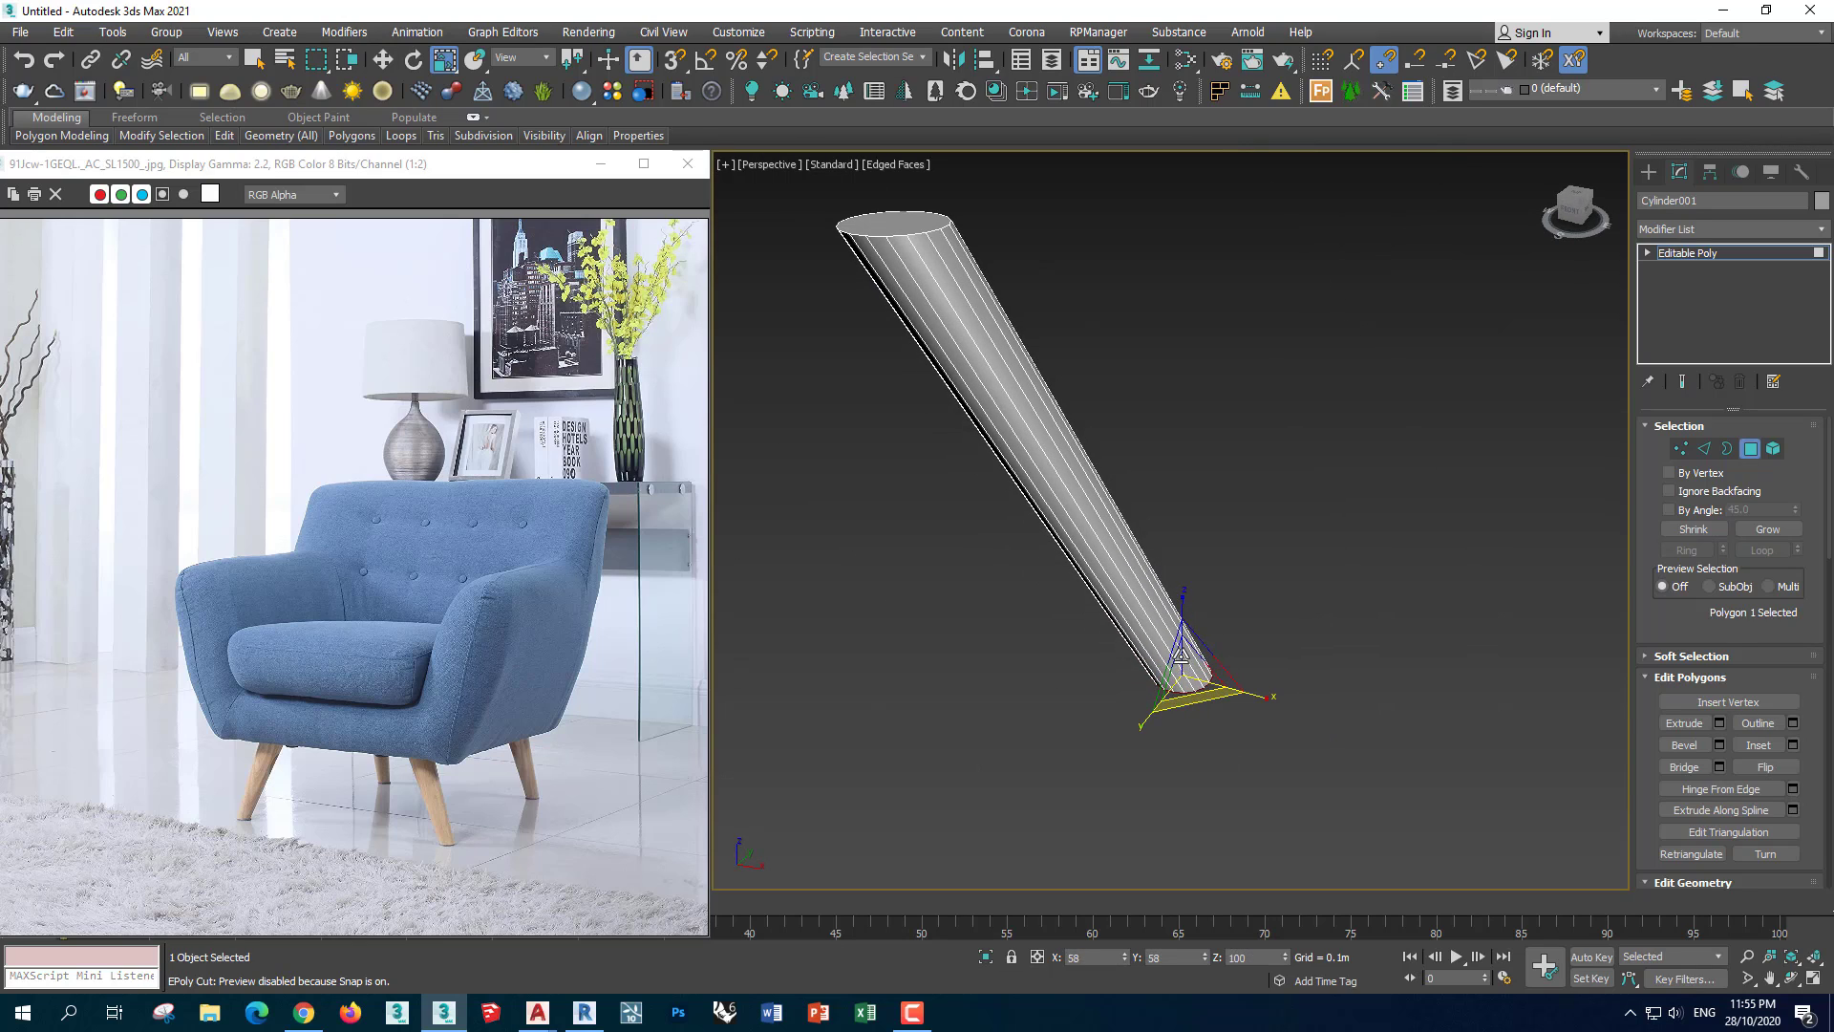
{"action": "scroll", "coordinate": [1181, 656], "scroll_direction": "down", "scroll_amount": 3}
{"action": "middle_click_drag", "start_coordinate": [1138, 747], "coordinate": [1188, 706], "text": "alt"}
Exit polygon editing and place the leg at a seat corner in wireframe Top view
{"action": "left_click", "coordinate": [1750, 448]}
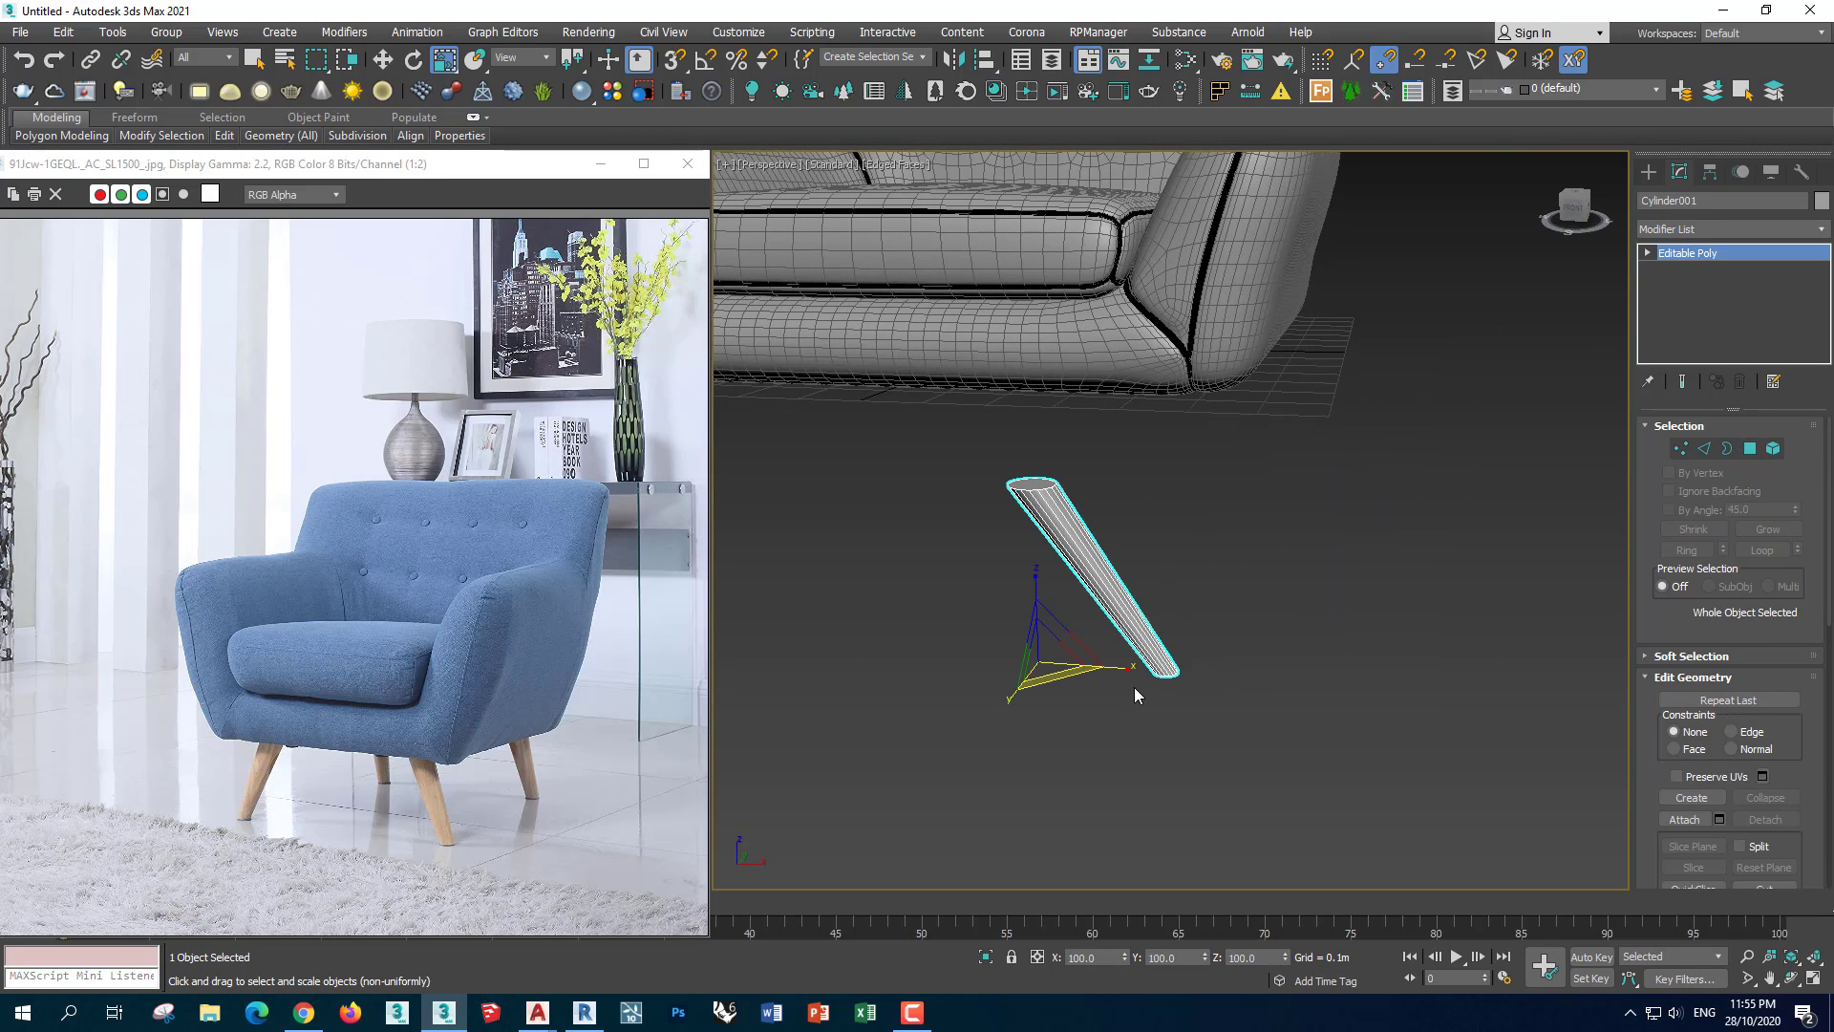
{"action": "key", "text": "t"}
{"action": "key", "text": "w"}
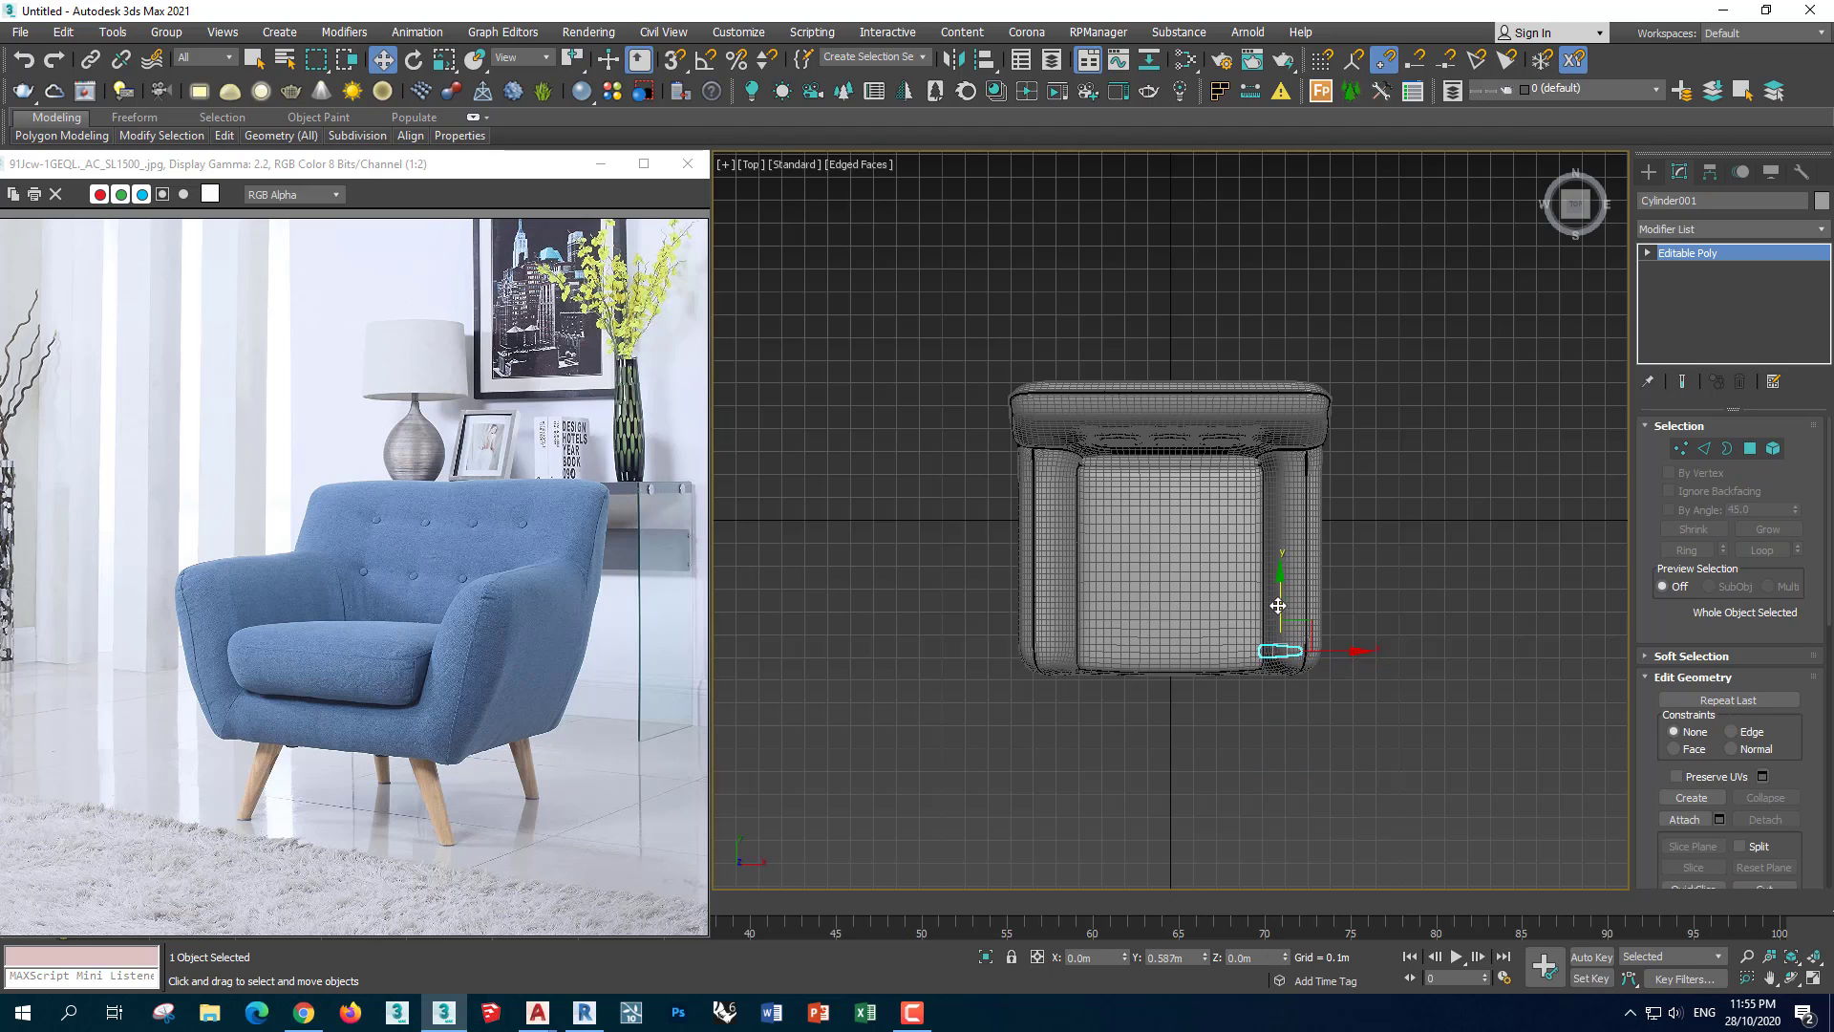
{"action": "scroll", "coordinate": [1278, 606], "scroll_direction": "up", "scroll_amount": 4}
{"action": "scroll", "coordinate": [1294, 642], "scroll_direction": "up", "scroll_amount": 4}
{"action": "key", "text": "F3"}
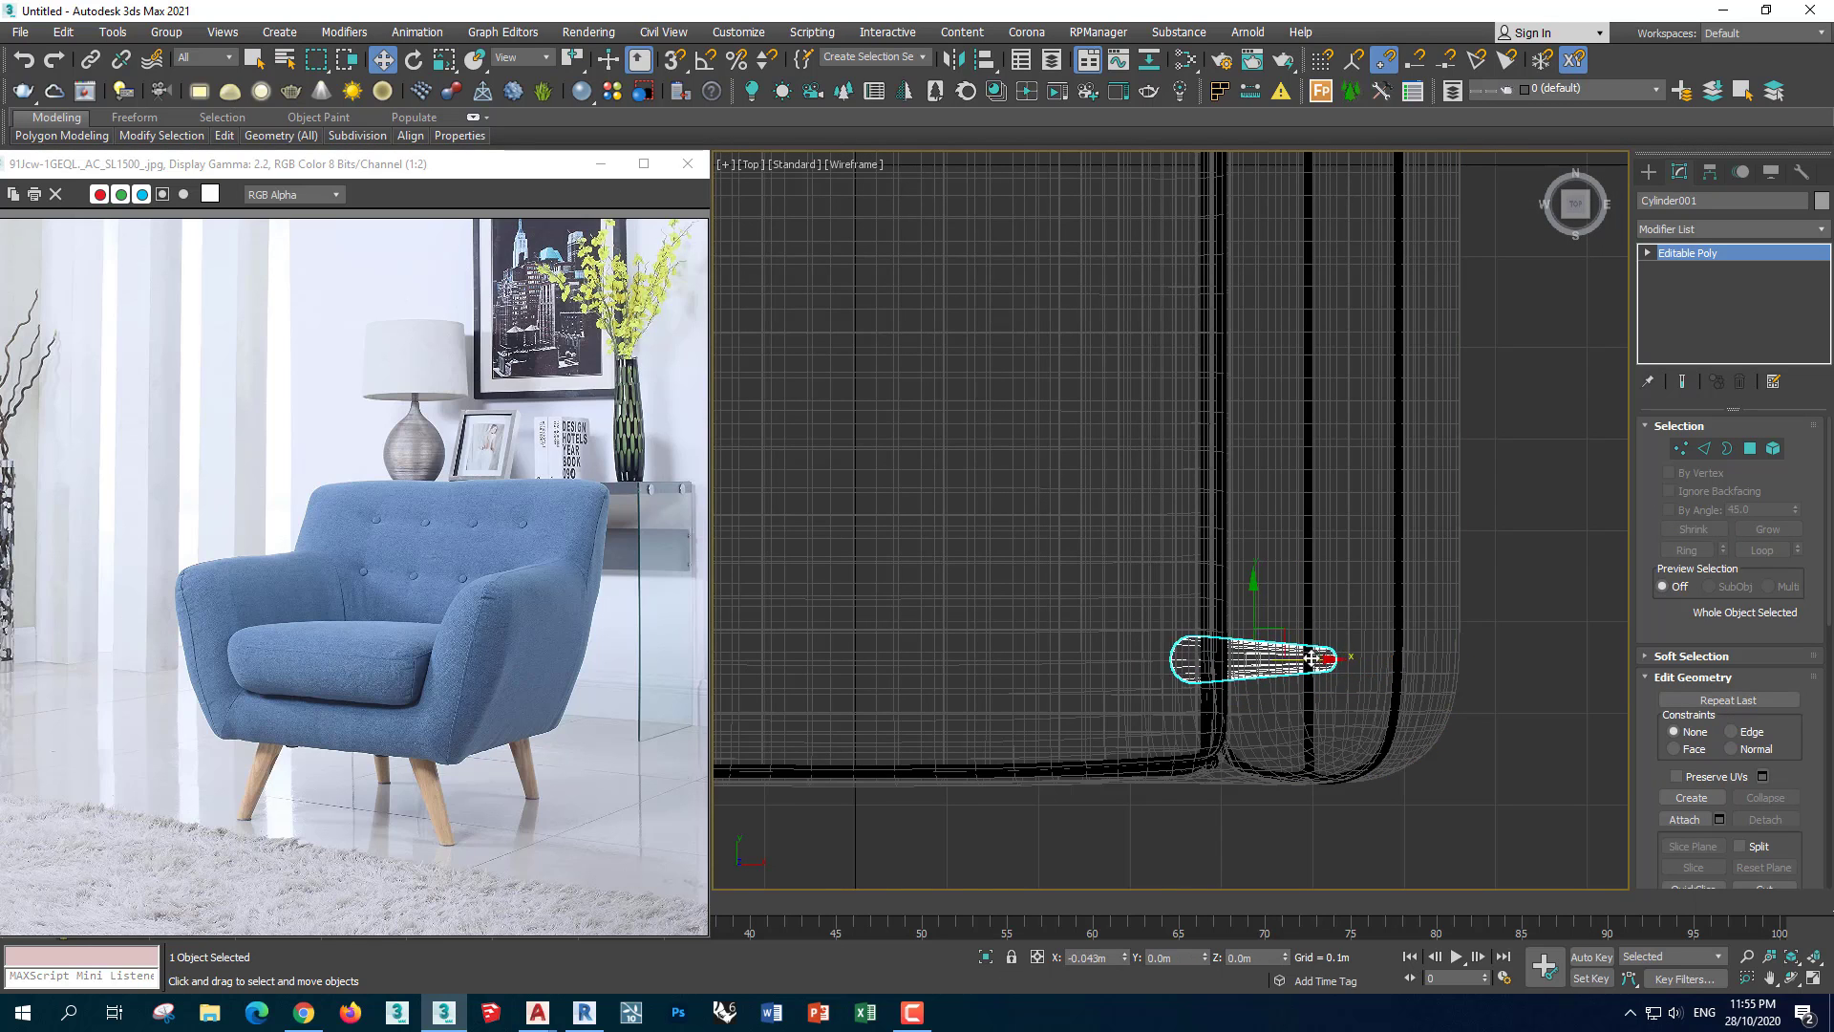
{"action": "key", "text": "f"}
{"action": "scroll", "coordinate": [1207, 692], "scroll_direction": "down", "scroll_amount": 4}
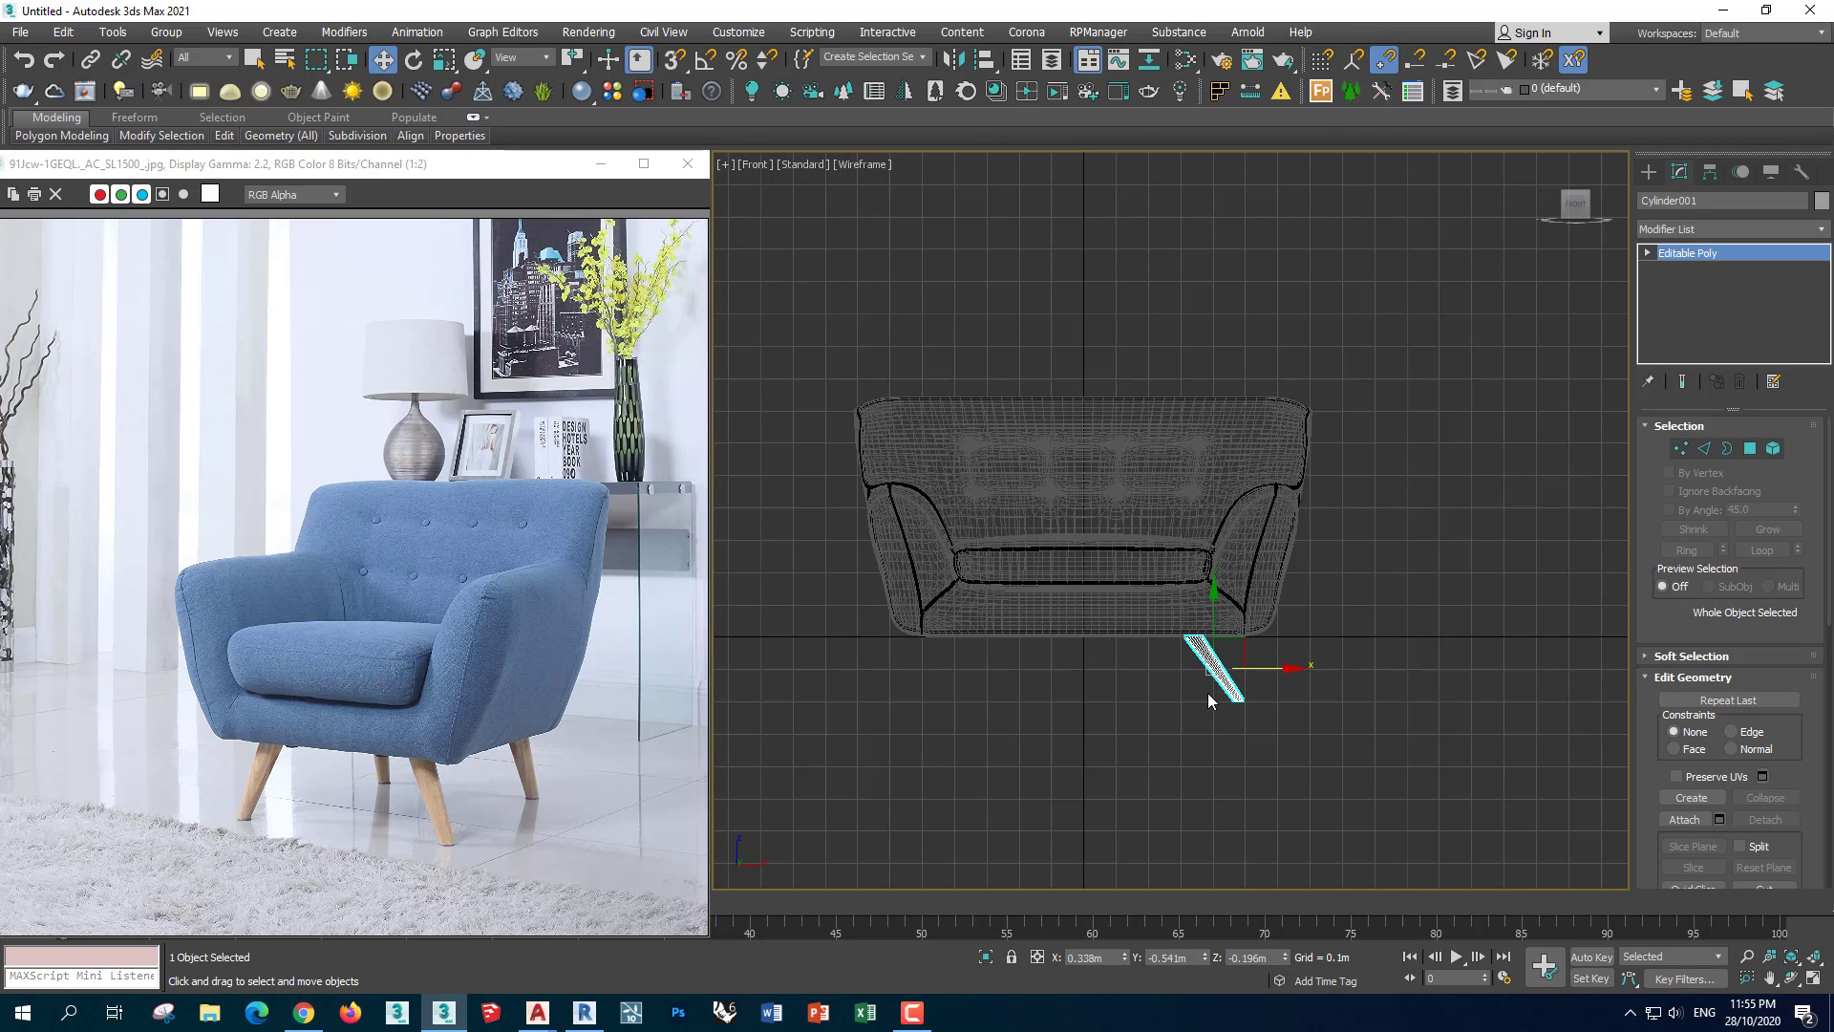
{"action": "scroll", "coordinate": [1335, 706], "scroll_direction": "up", "scroll_amount": 2}
{"action": "key", "text": "t"}
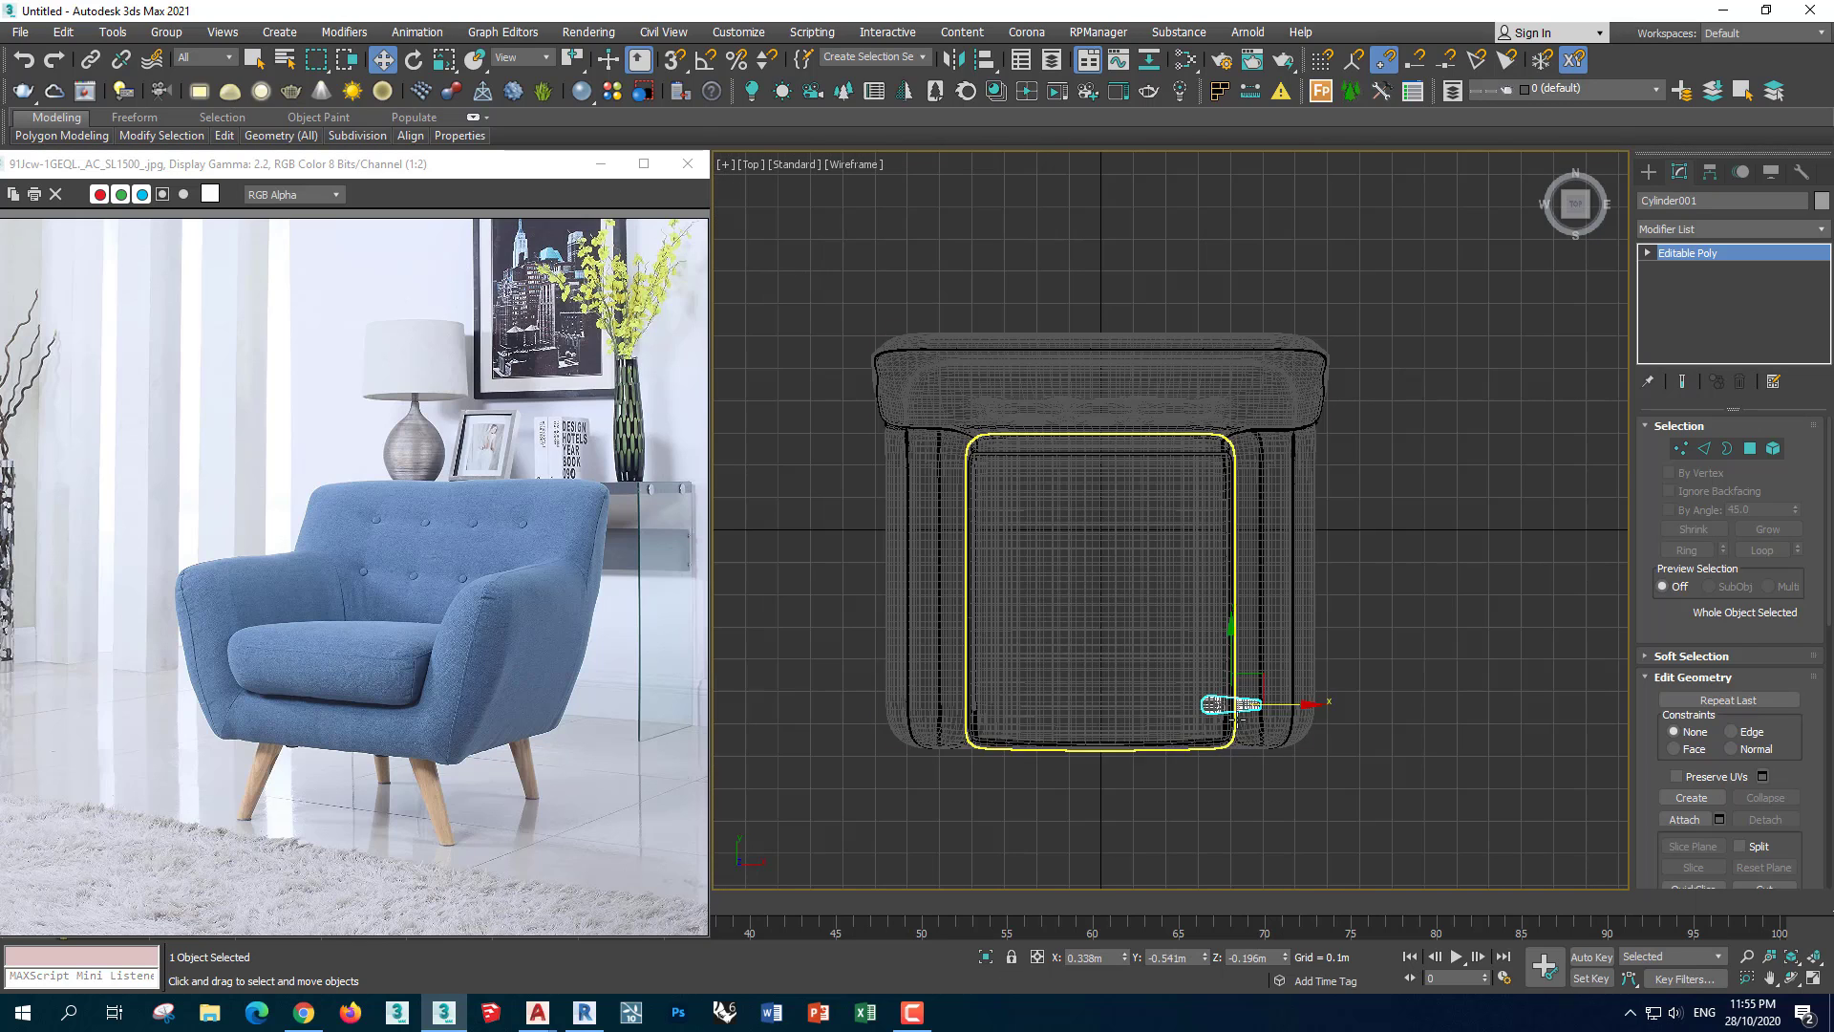
Clone the leg to the other corners and rotate the copies outward
{"action": "mouse_move", "coordinate": [1246, 442]}
{"action": "left_mouse_down", "text": "shift"}
{"action": "mouse_move", "coordinate": [1051, 680]}
{"action": "mouse_move", "coordinate": [1060, 640]}
{"action": "left_mouse_up", "text": "shift"}
{"action": "key", "text": "Return"}
{"action": "key", "text": "e"}
{"action": "key", "text": "Return"}
{"action": "key", "text": "e"}
{"action": "scroll", "coordinate": [1060, 641], "scroll_direction": "down", "scroll_amount": 3}
Orbit in shaded Perspective to check the four splayed legs under the sofa
{"action": "key", "text": "p"}
{"action": "left_click", "coordinate": [1045, 711]}
{"action": "scroll", "coordinate": [1045, 709], "scroll_direction": "up", "scroll_amount": 3}
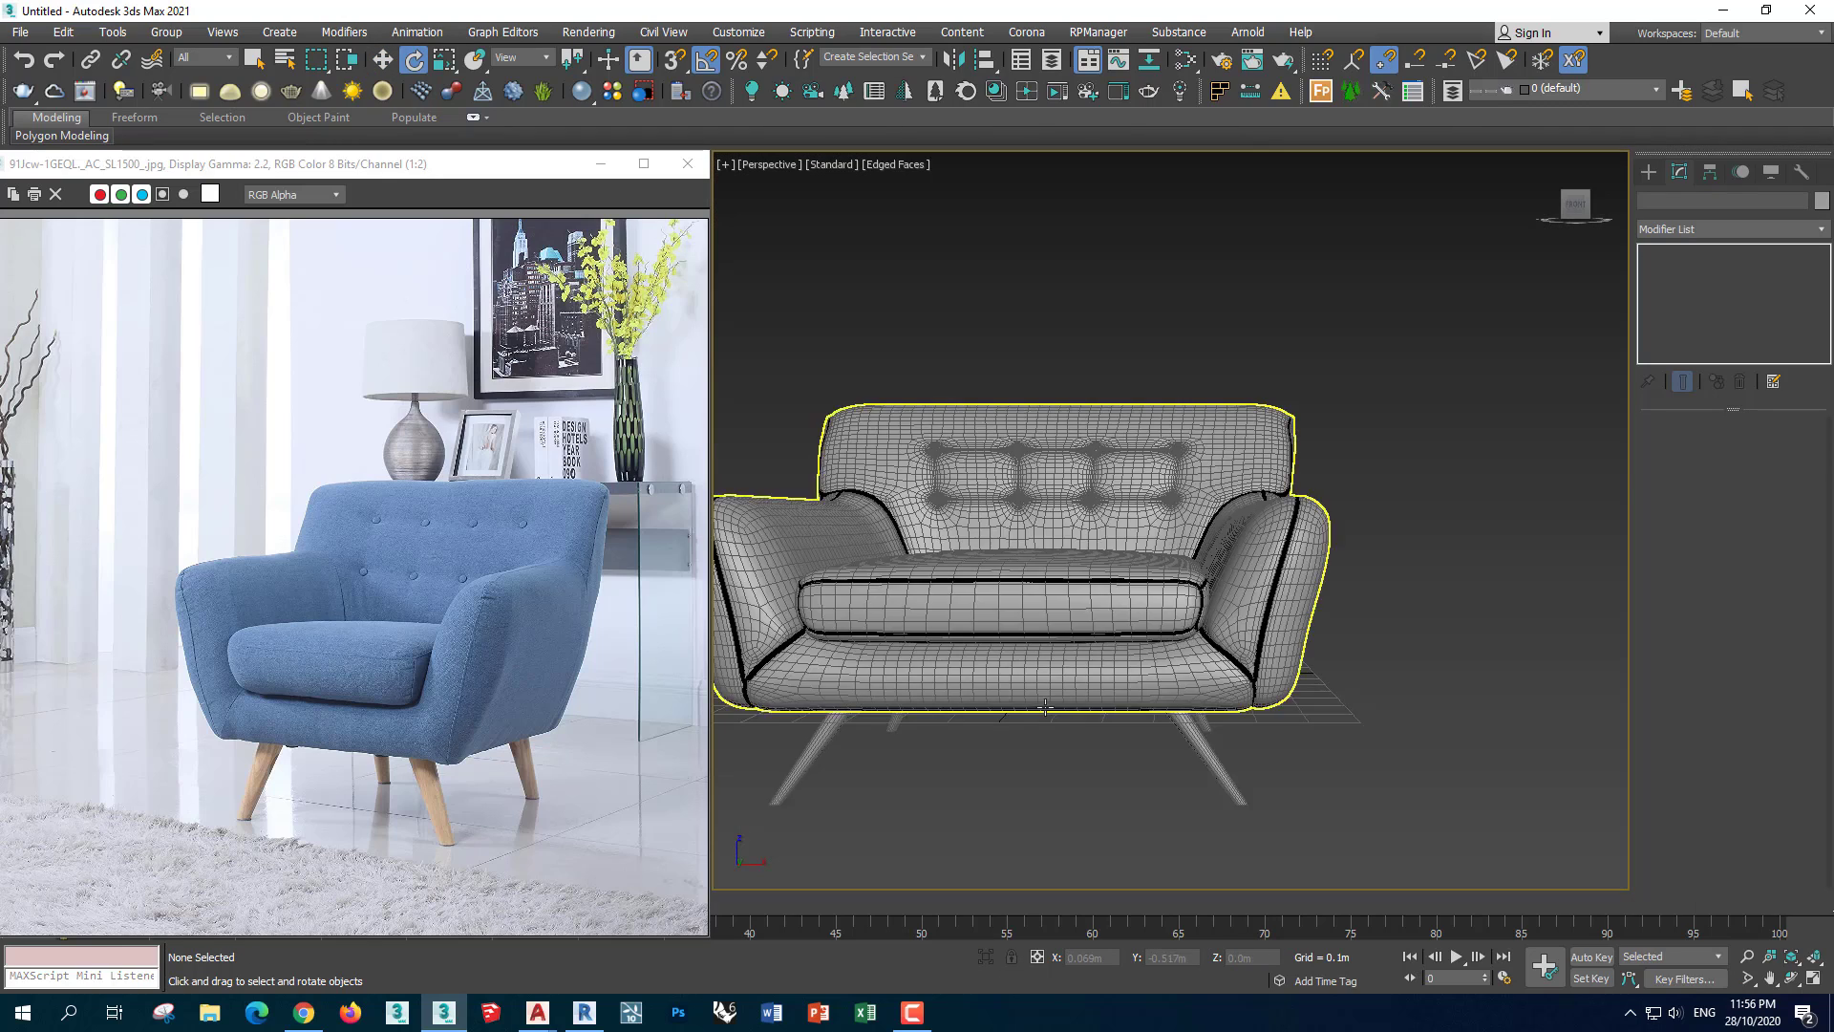
{"action": "scroll", "coordinate": [1046, 709], "scroll_direction": "down", "scroll_amount": 3}
{"action": "mouse_move", "coordinate": [1045, 709]}
{"action": "middle_mouse_down", "text": "alt"}
{"action": "mouse_move", "coordinate": [1177, 719]}
{"action": "mouse_move", "coordinate": [1162, 792]}
{"action": "mouse_move", "coordinate": [1183, 726]}
{"action": "middle_mouse_up", "text": "alt"}
{"action": "key", "text": "F4"}
{"action": "scroll", "coordinate": [1183, 726], "scroll_direction": "down", "scroll_amount": 2}
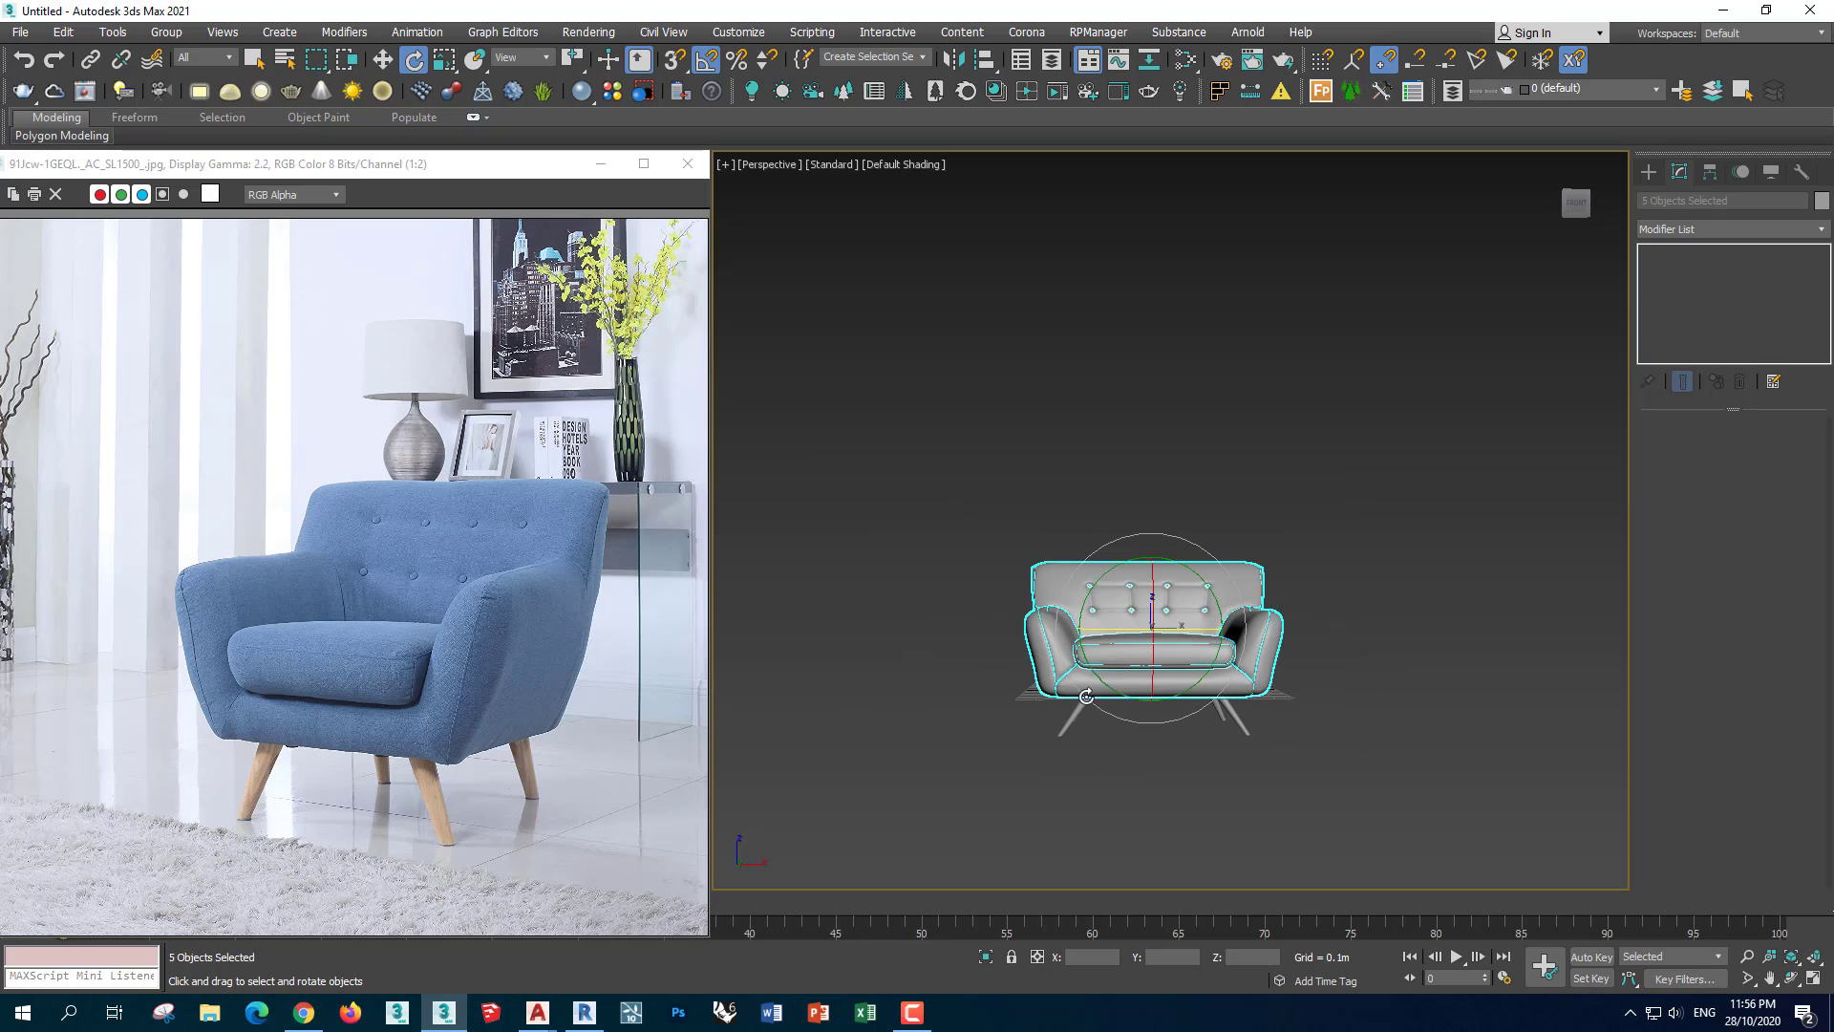
Group the selected sofa parts into Group001
{"action": "middle_click_drag", "start_coordinate": [1206, 716], "coordinate": [916, 516], "text": "alt"}
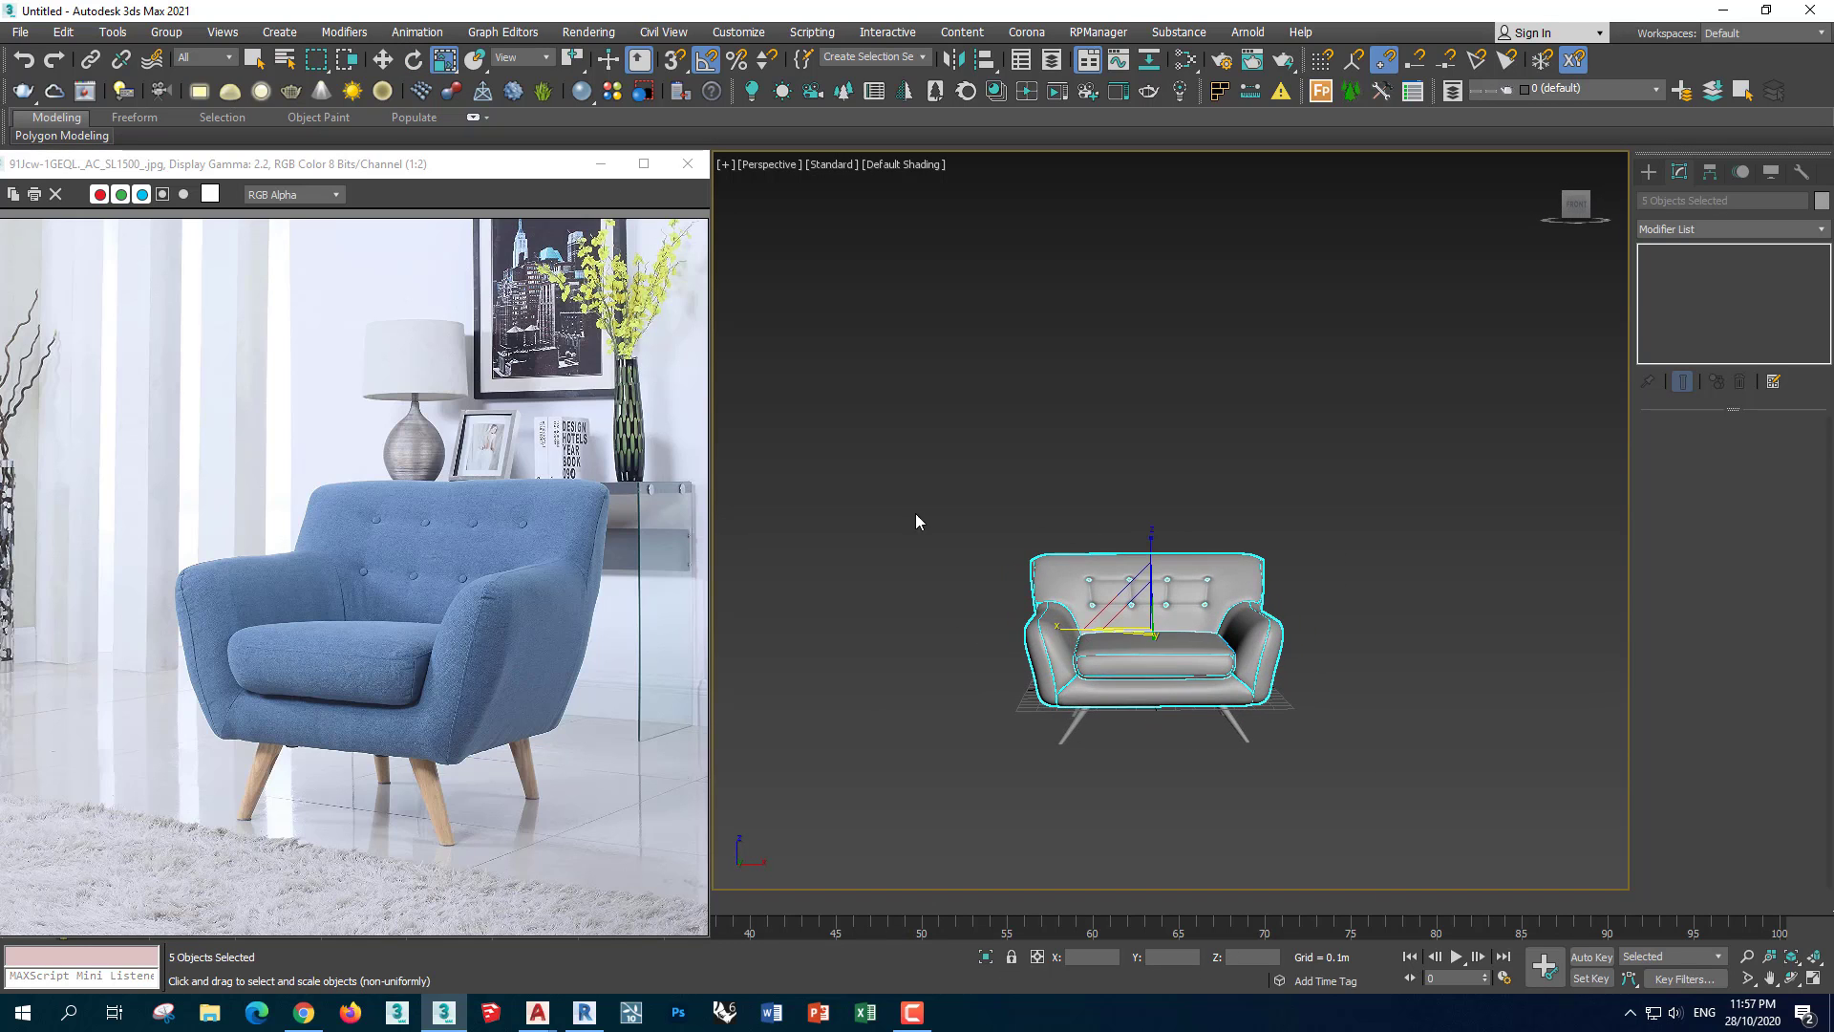
{"action": "left_click", "coordinate": [172, 38]}
{"action": "left_click", "coordinate": [186, 54]}
{"action": "left_click", "coordinate": [932, 542]}
{"action": "scroll", "coordinate": [1033, 642], "scroll_direction": "up", "scroll_amount": 2}
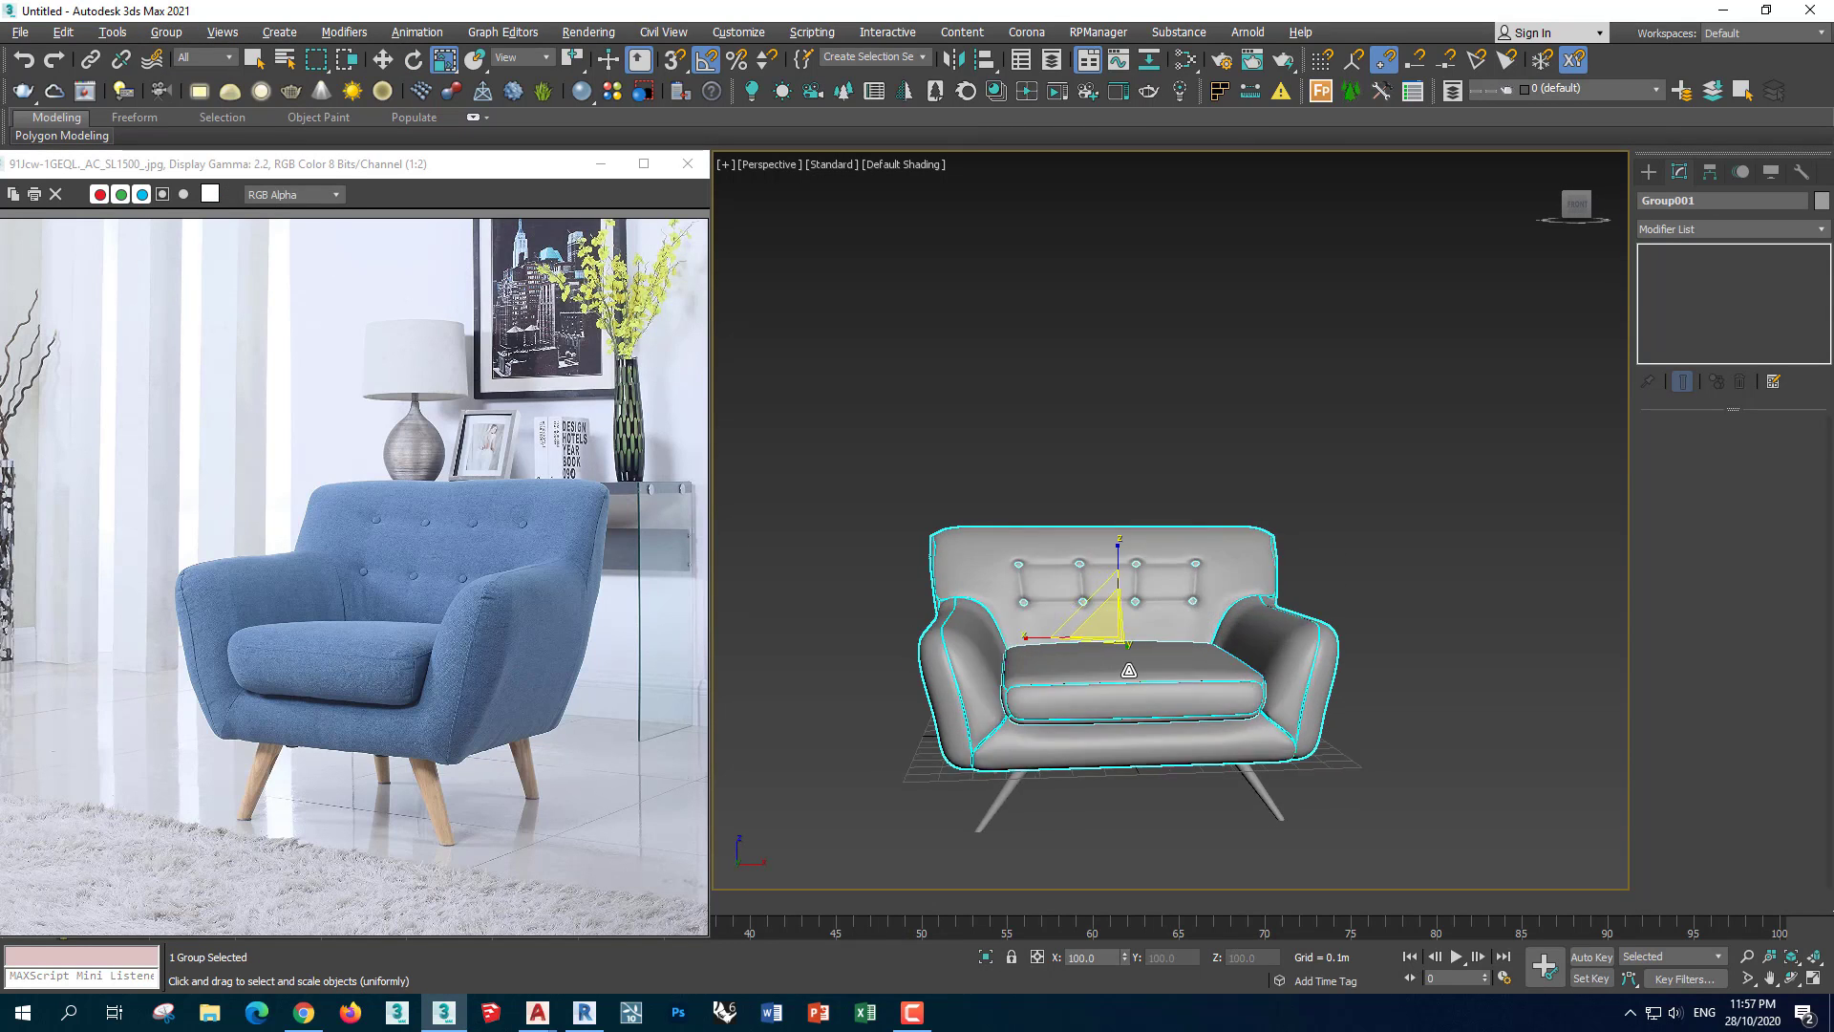
{"action": "scroll", "coordinate": [1033, 642], "scroll_direction": "up", "scroll_amount": 2}
Non-uniformly scale the group to about 80.5%, 73.3% and 97.4% in Front view
{"action": "key", "text": "r"}
{"action": "left_click_drag", "start_coordinate": [1033, 642], "coordinate": [994, 645]}
{"action": "middle_click_drag", "start_coordinate": [993, 645], "coordinate": [1098, 650], "text": "alt"}
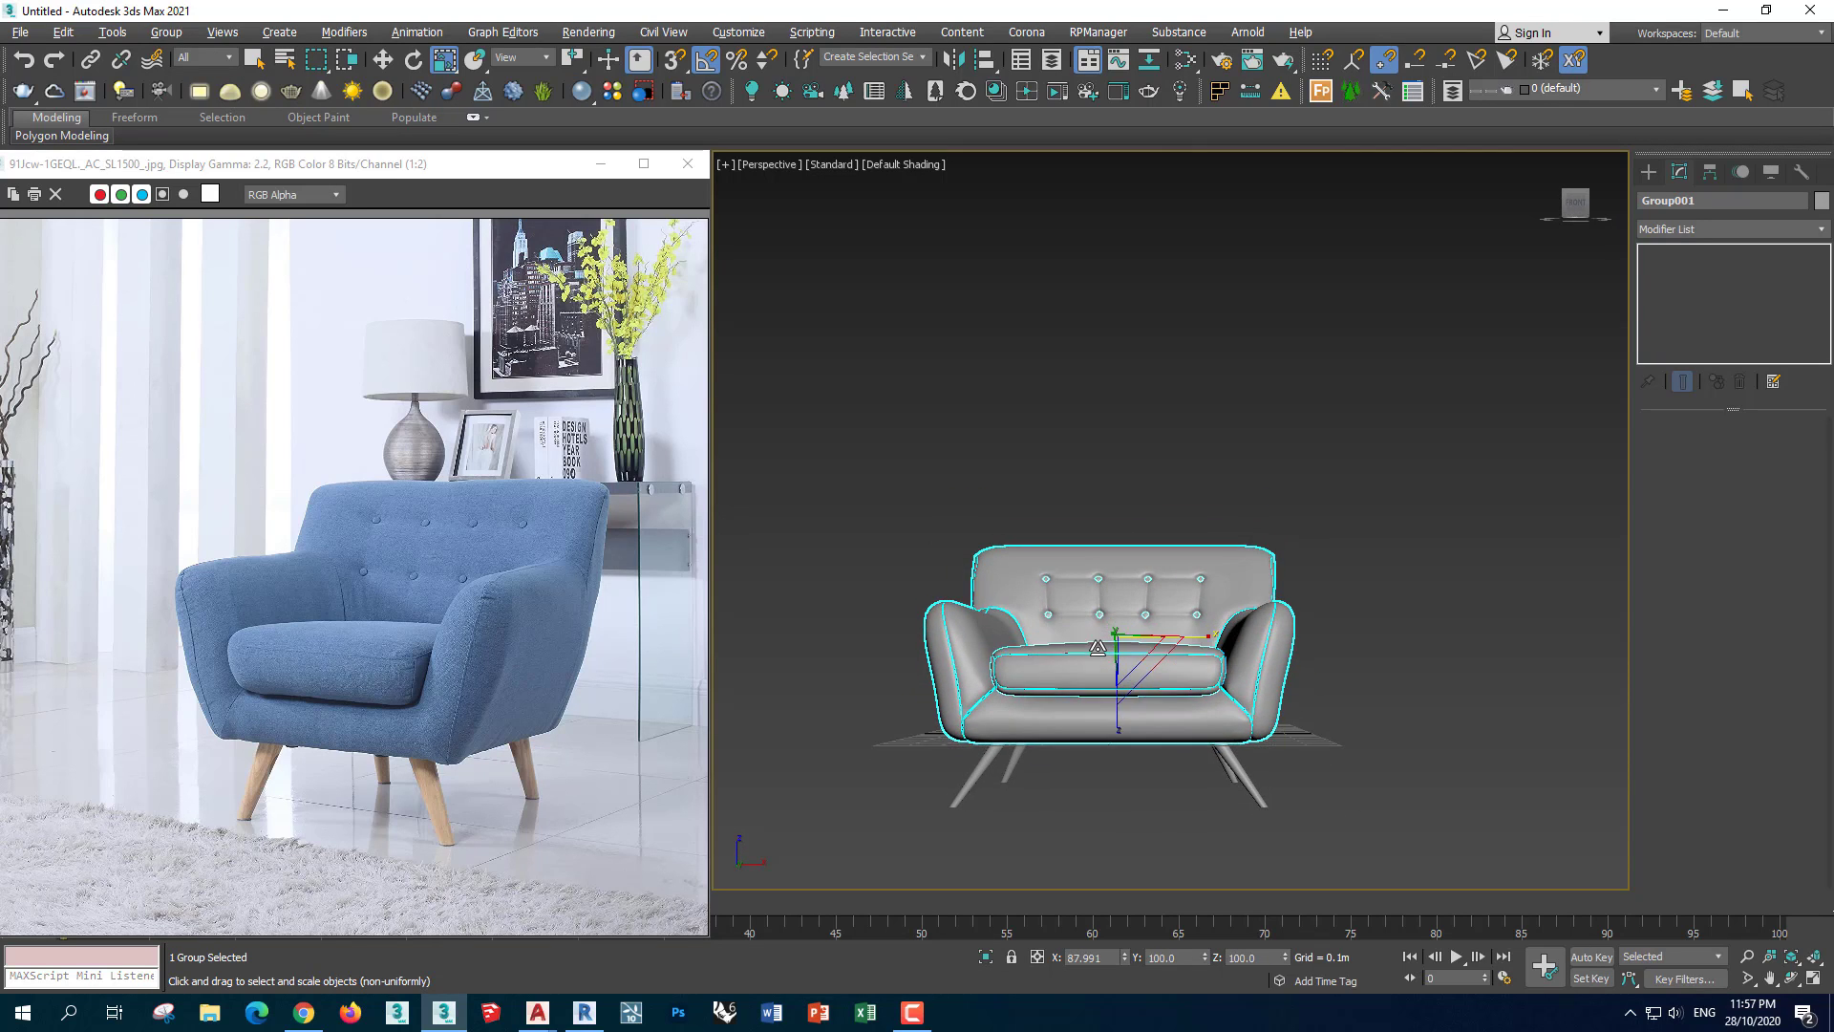
{"action": "key", "text": "f"}
{"action": "left_click_drag", "start_coordinate": [1127, 535], "coordinate": [1147, 534]}
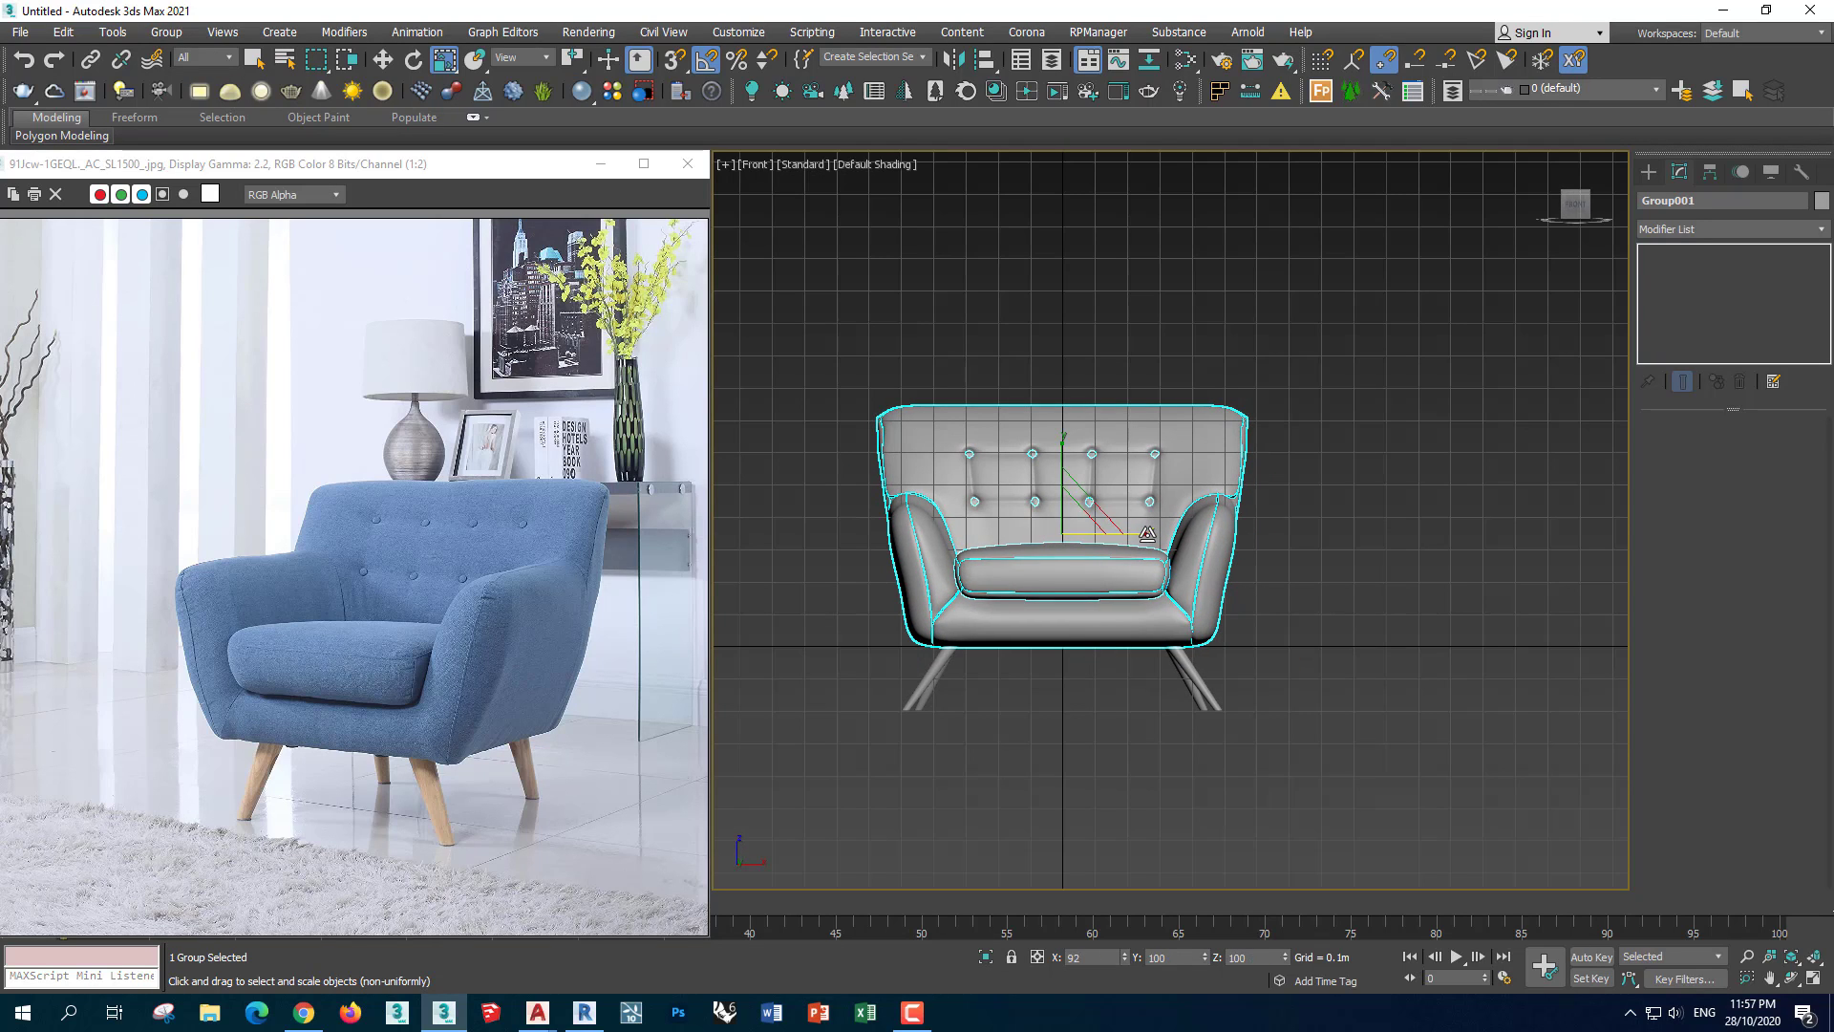
{"action": "left_click_drag", "start_coordinate": [1063, 467], "coordinate": [1063, 470]}
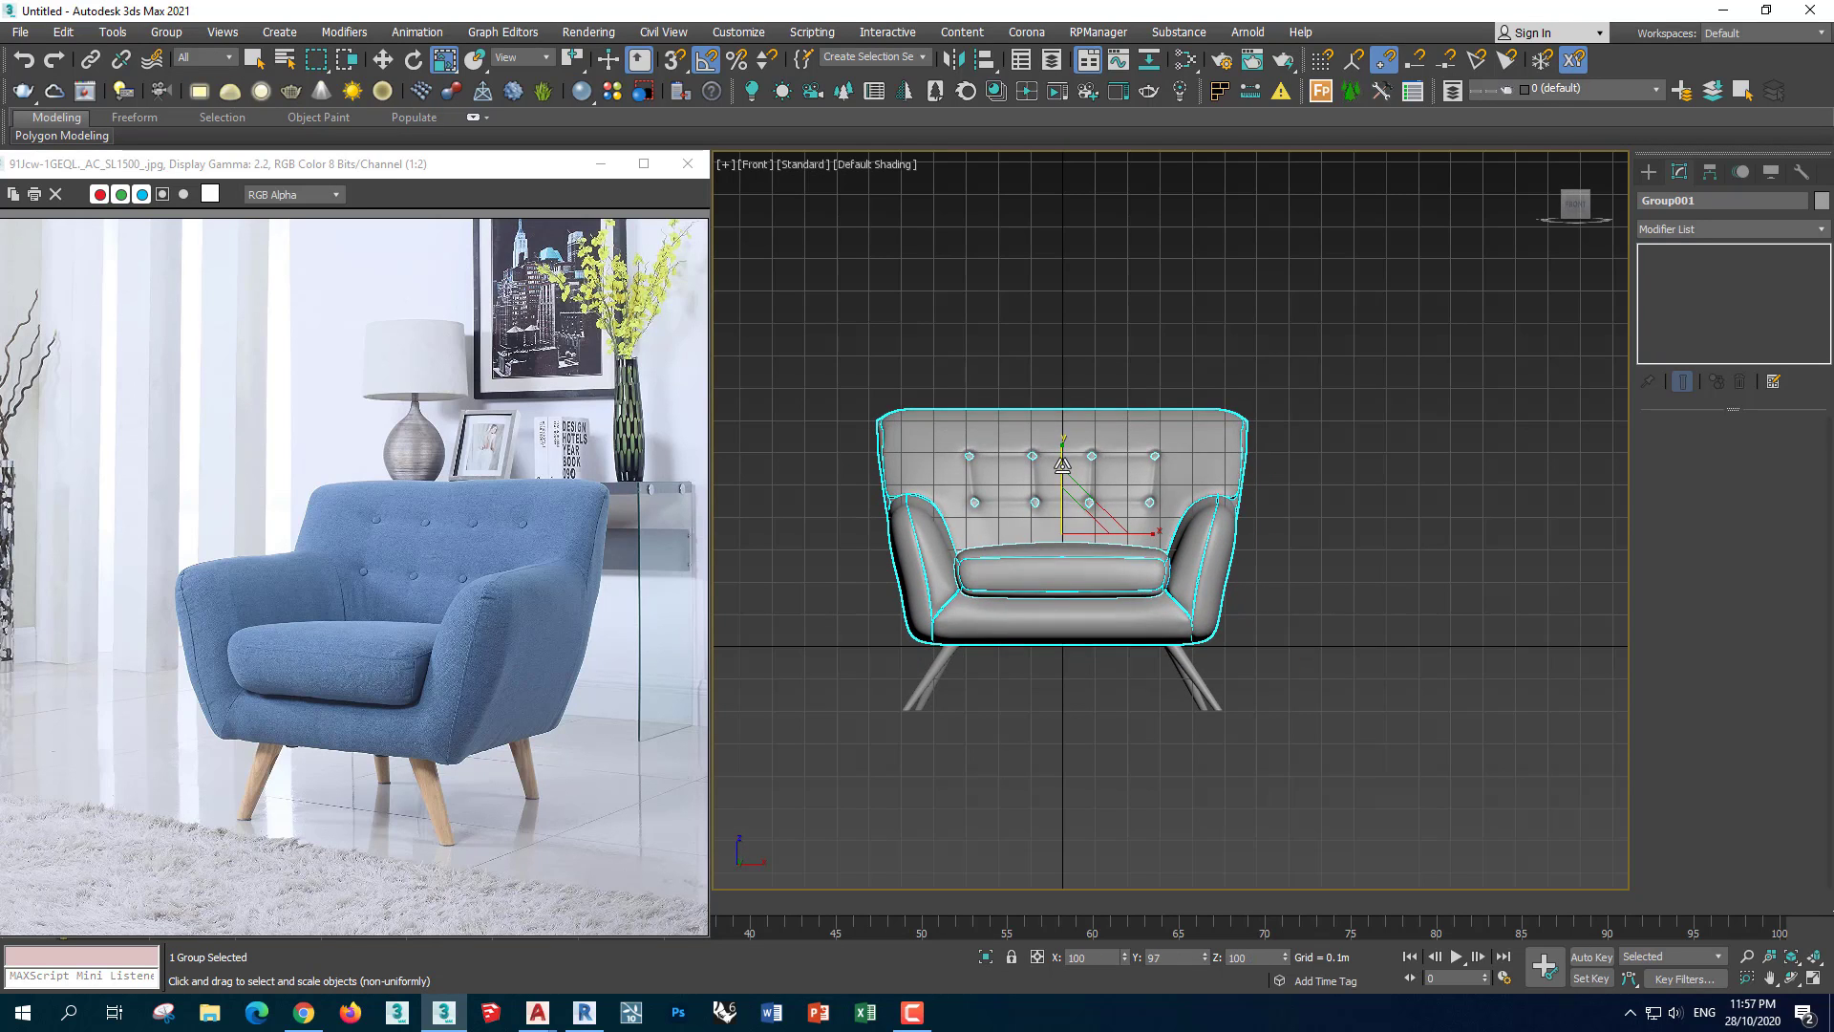
Orbit in Perspective to inspect the resized chair group from several angles
{"action": "key", "text": "p"}
{"action": "middle_click_drag", "start_coordinate": [1062, 466], "coordinate": [1169, 599], "text": "alt"}
{"action": "scroll", "coordinate": [1170, 599], "scroll_direction": "up", "scroll_amount": 3}
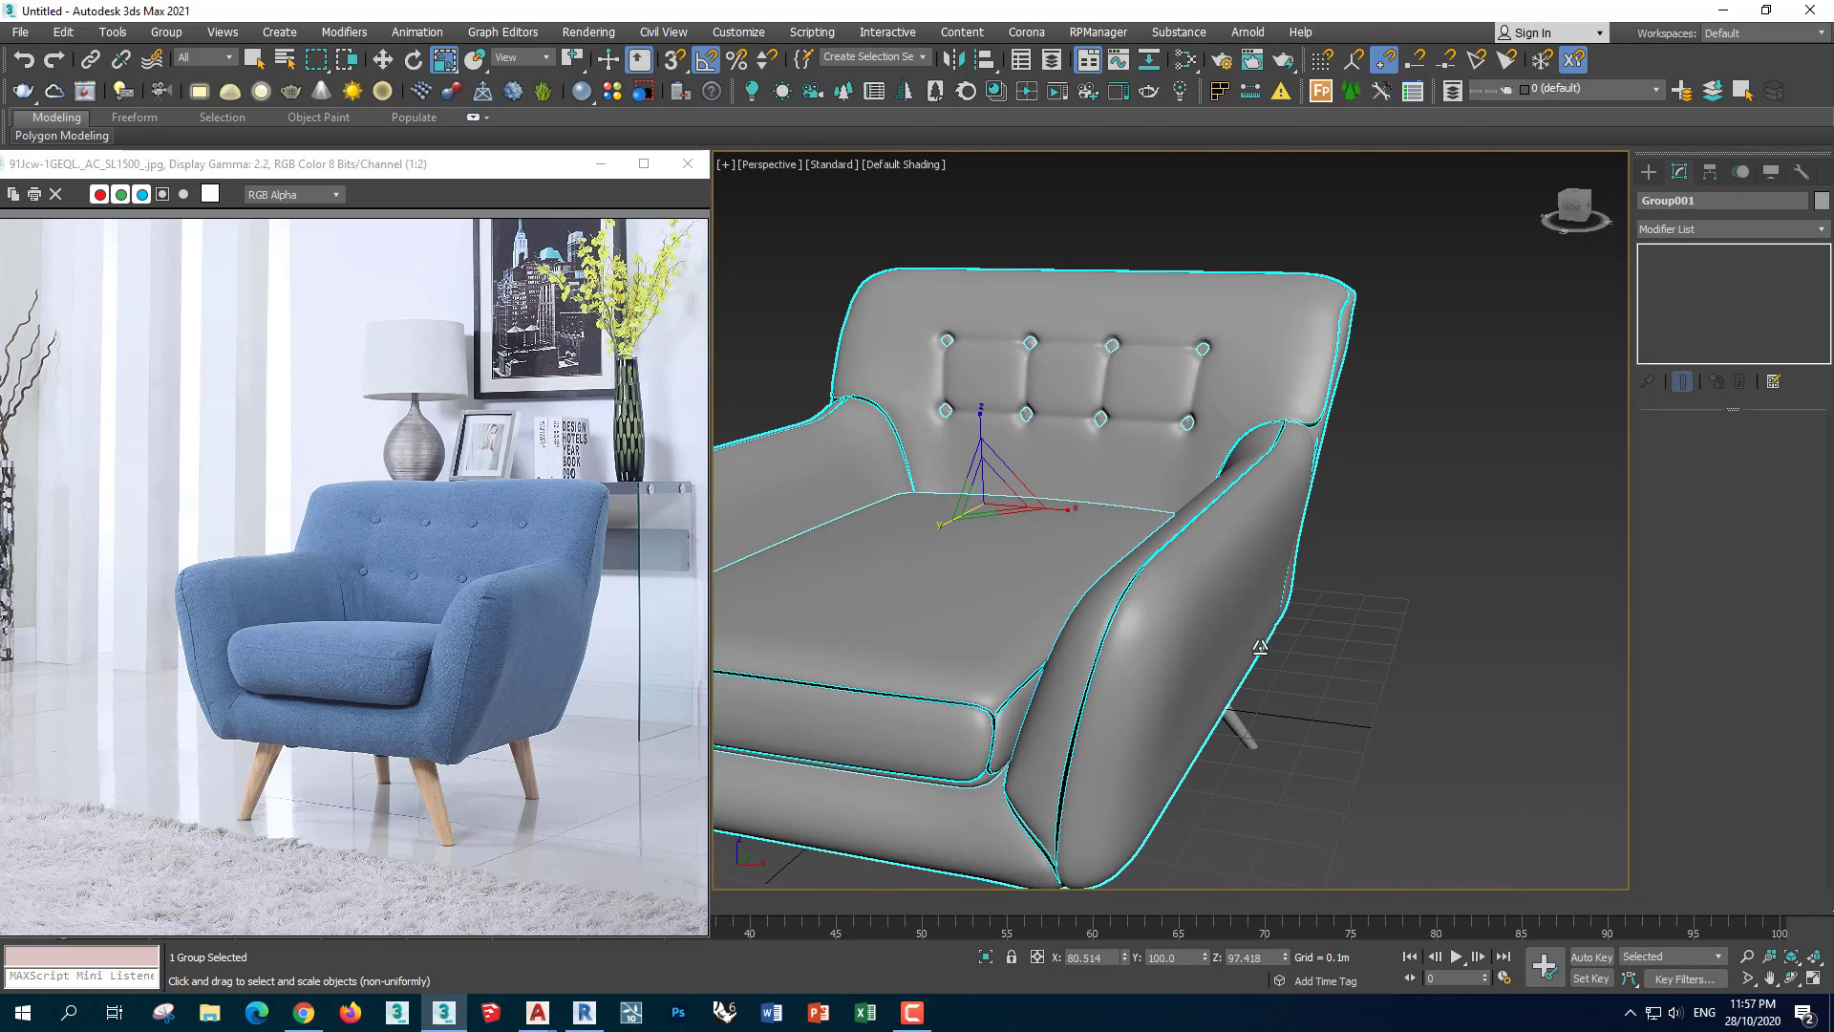
{"action": "scroll", "coordinate": [1260, 644], "scroll_direction": "down", "scroll_amount": 5}
{"action": "left_click", "coordinate": [1166, 807]}
{"action": "scroll", "coordinate": [1167, 807], "scroll_direction": "down", "scroll_amount": 4}
{"action": "mouse_move", "coordinate": [1166, 807]}
{"action": "middle_mouse_down", "text": "alt"}
{"action": "mouse_move", "coordinate": [1027, 774]}
{"action": "mouse_move", "coordinate": [1099, 764]}
{"action": "middle_mouse_up", "text": "alt"}
{"action": "left_click", "coordinate": [1200, 639]}
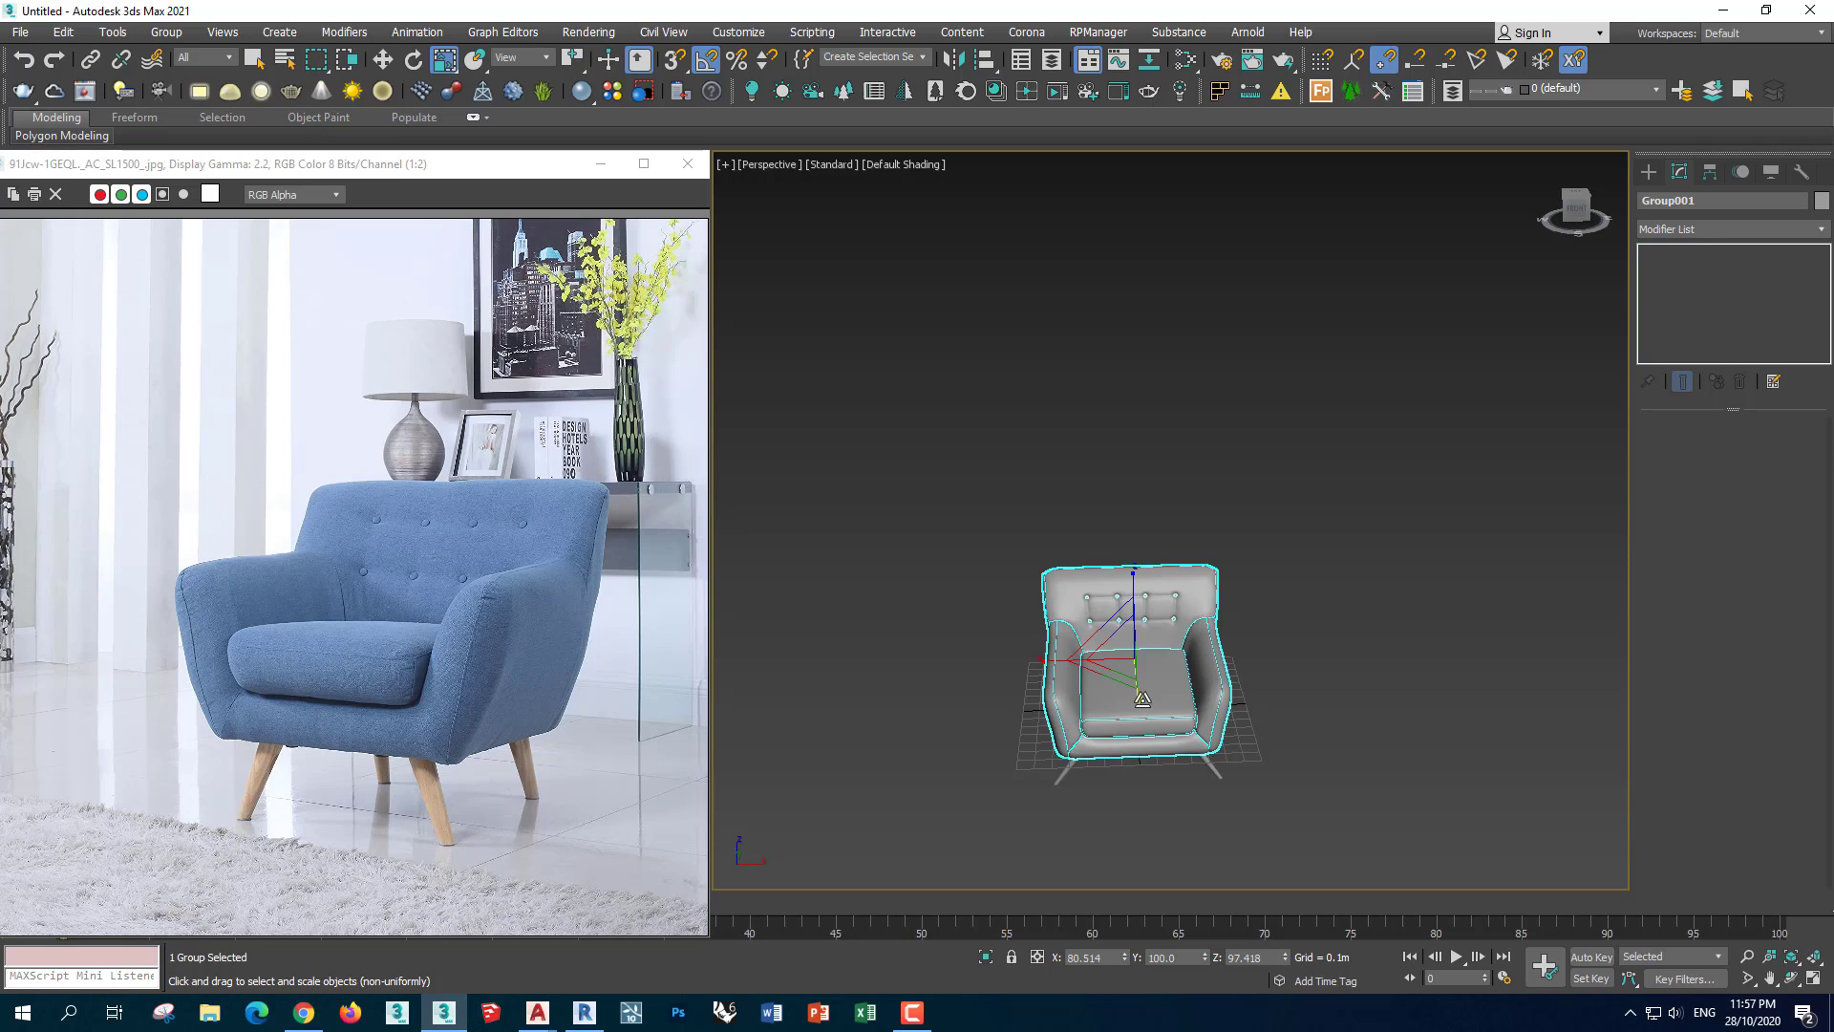
{"action": "mouse_move", "coordinate": [1200, 639]}
{"action": "middle_mouse_down", "text": "alt"}
{"action": "mouse_move", "coordinate": [1298, 714]}
{"action": "mouse_move", "coordinate": [1232, 745]}
{"action": "middle_mouse_up", "text": "alt"}
{"action": "left_click", "coordinate": [1232, 746]}
Move the front leg along the seat length in Left view
{"action": "key", "text": "l"}
{"action": "left_click_drag", "start_coordinate": [1331, 532], "coordinate": [1227, 626]}
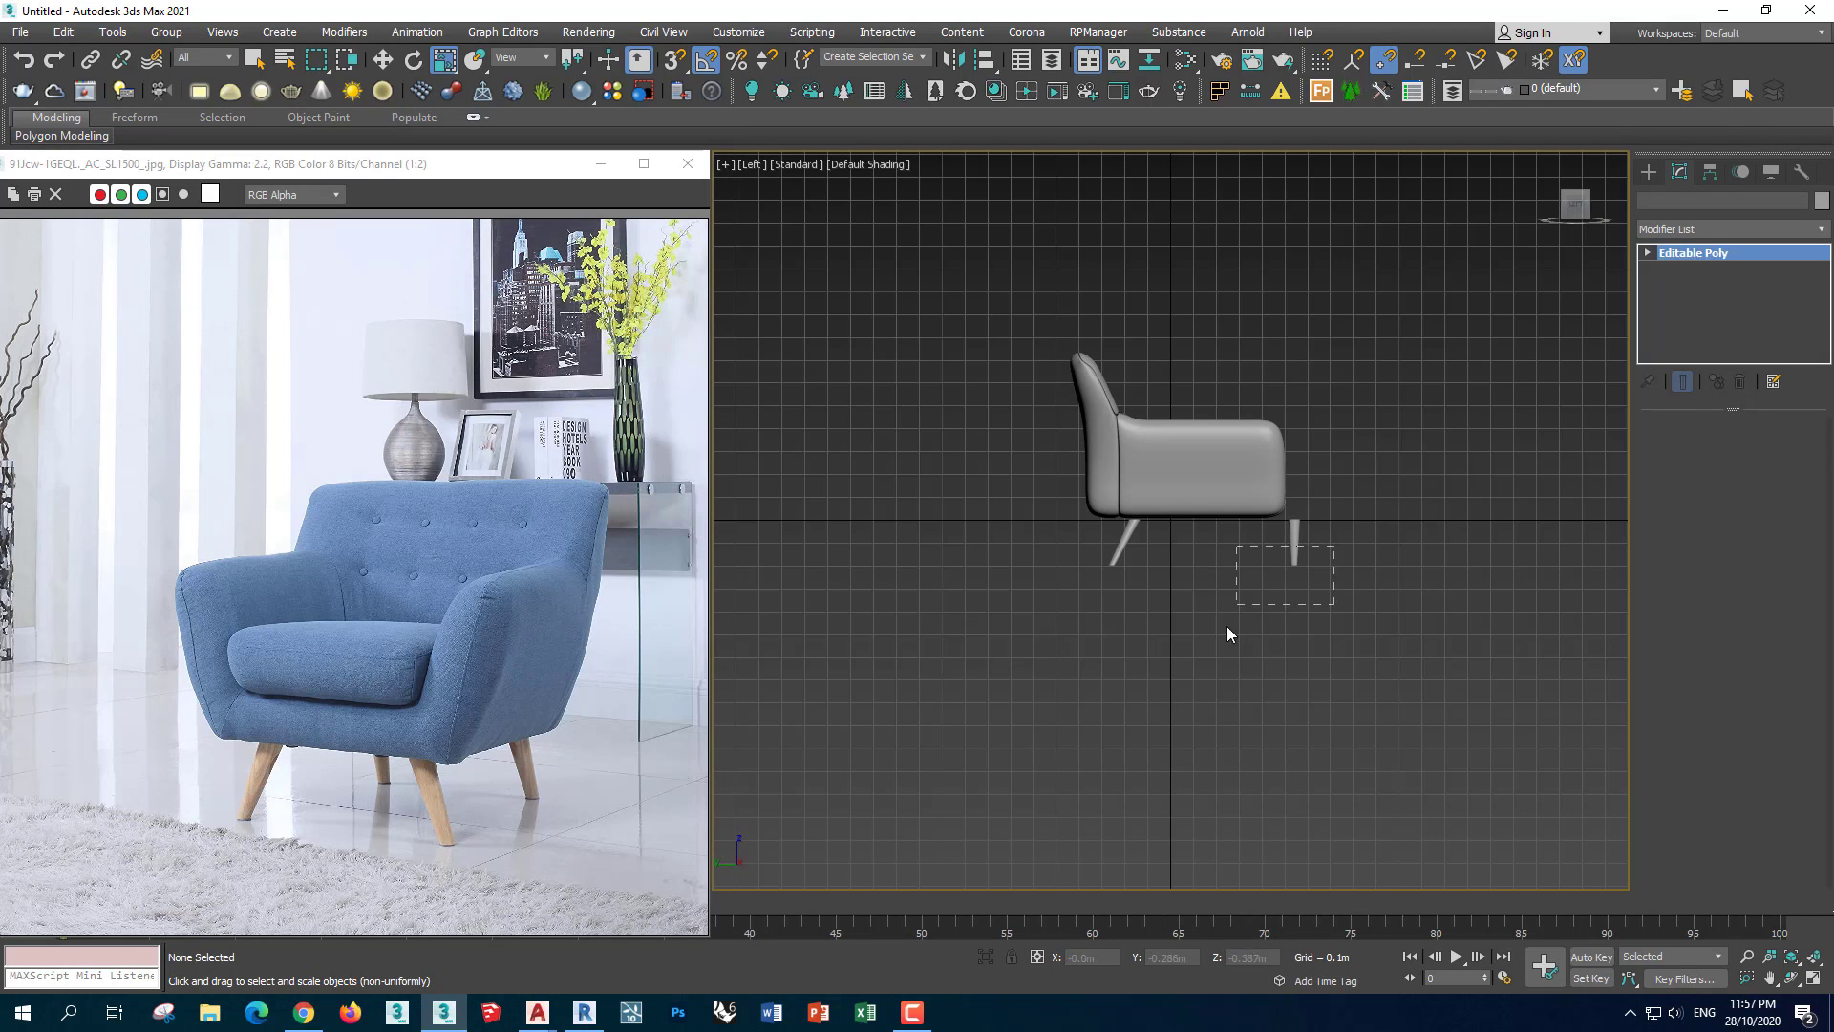
{"action": "key", "text": "w"}
{"action": "left_click_drag", "start_coordinate": [1352, 541], "coordinate": [1311, 541]}
{"action": "scroll", "coordinate": [1242, 554], "scroll_direction": "up", "scroll_amount": 4}
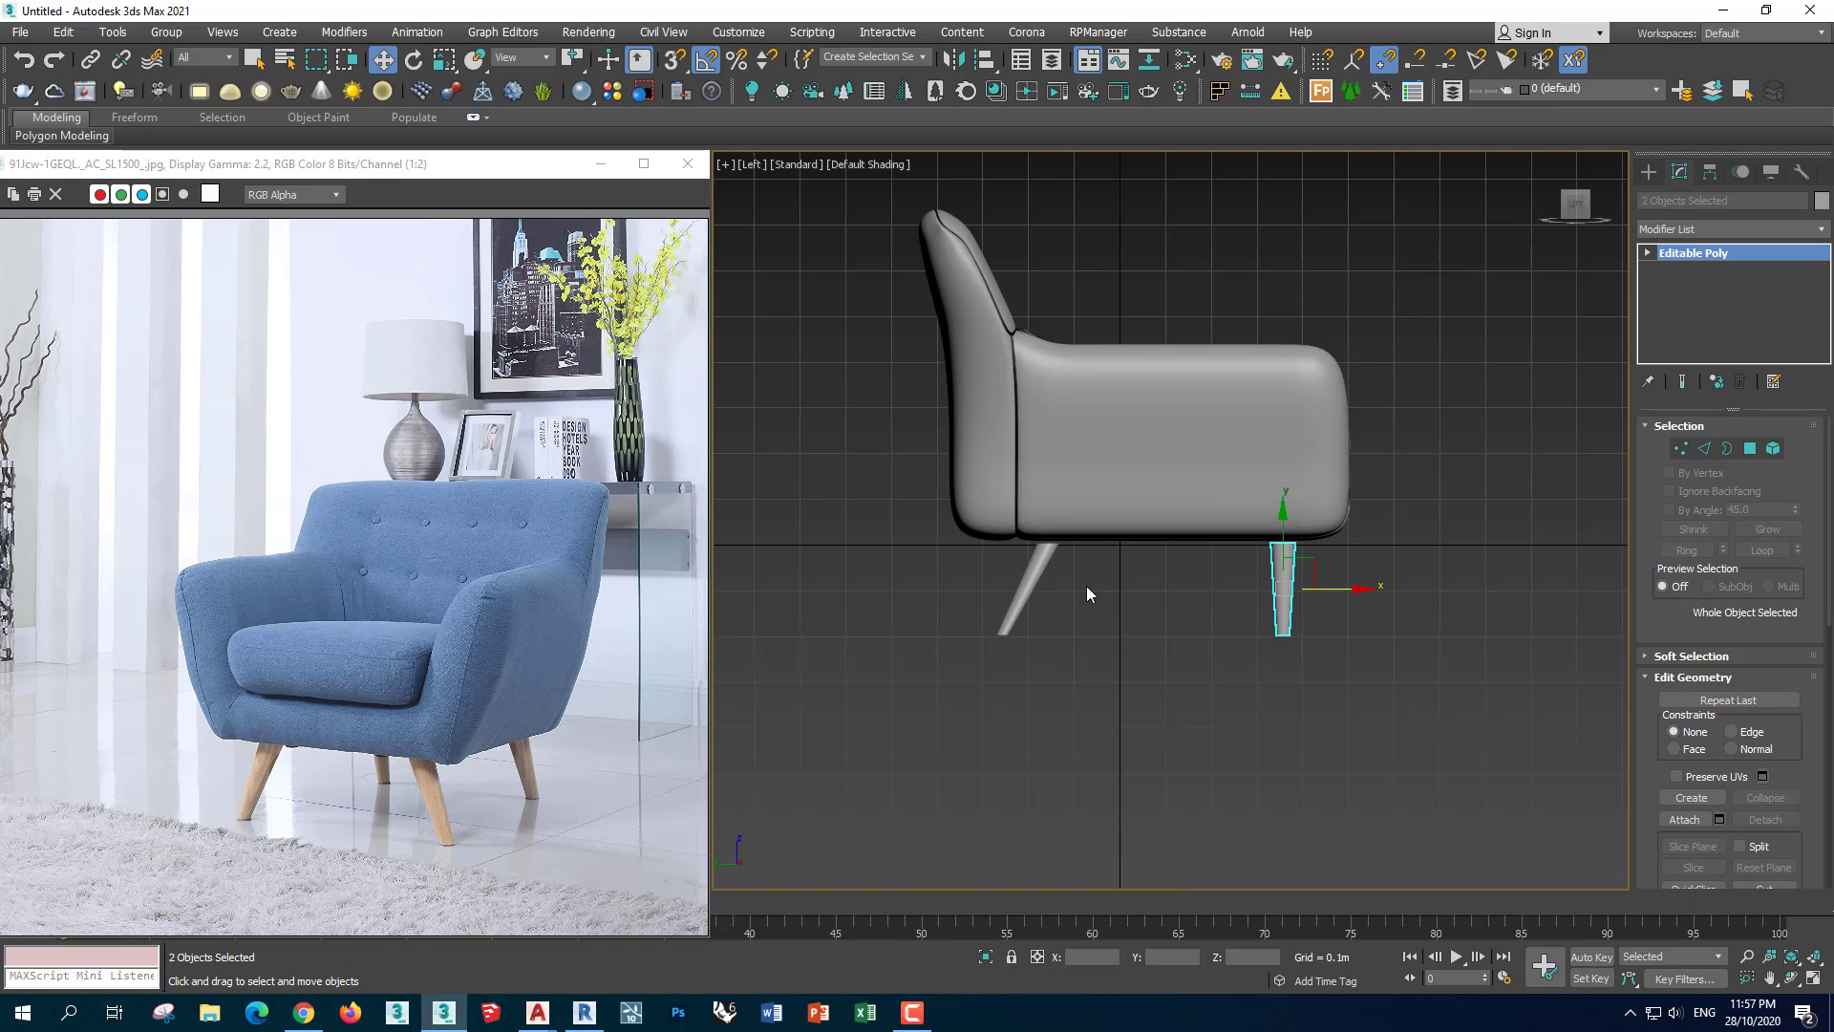
{"action": "scroll", "coordinate": [1104, 639], "scroll_direction": "down", "scroll_amount": 1}
Raise the other leg and chair body together, then frame the chair in Perspective
{"action": "left_click_drag", "start_coordinate": [1101, 623], "coordinate": [947, 709], "text": "ctrl"}
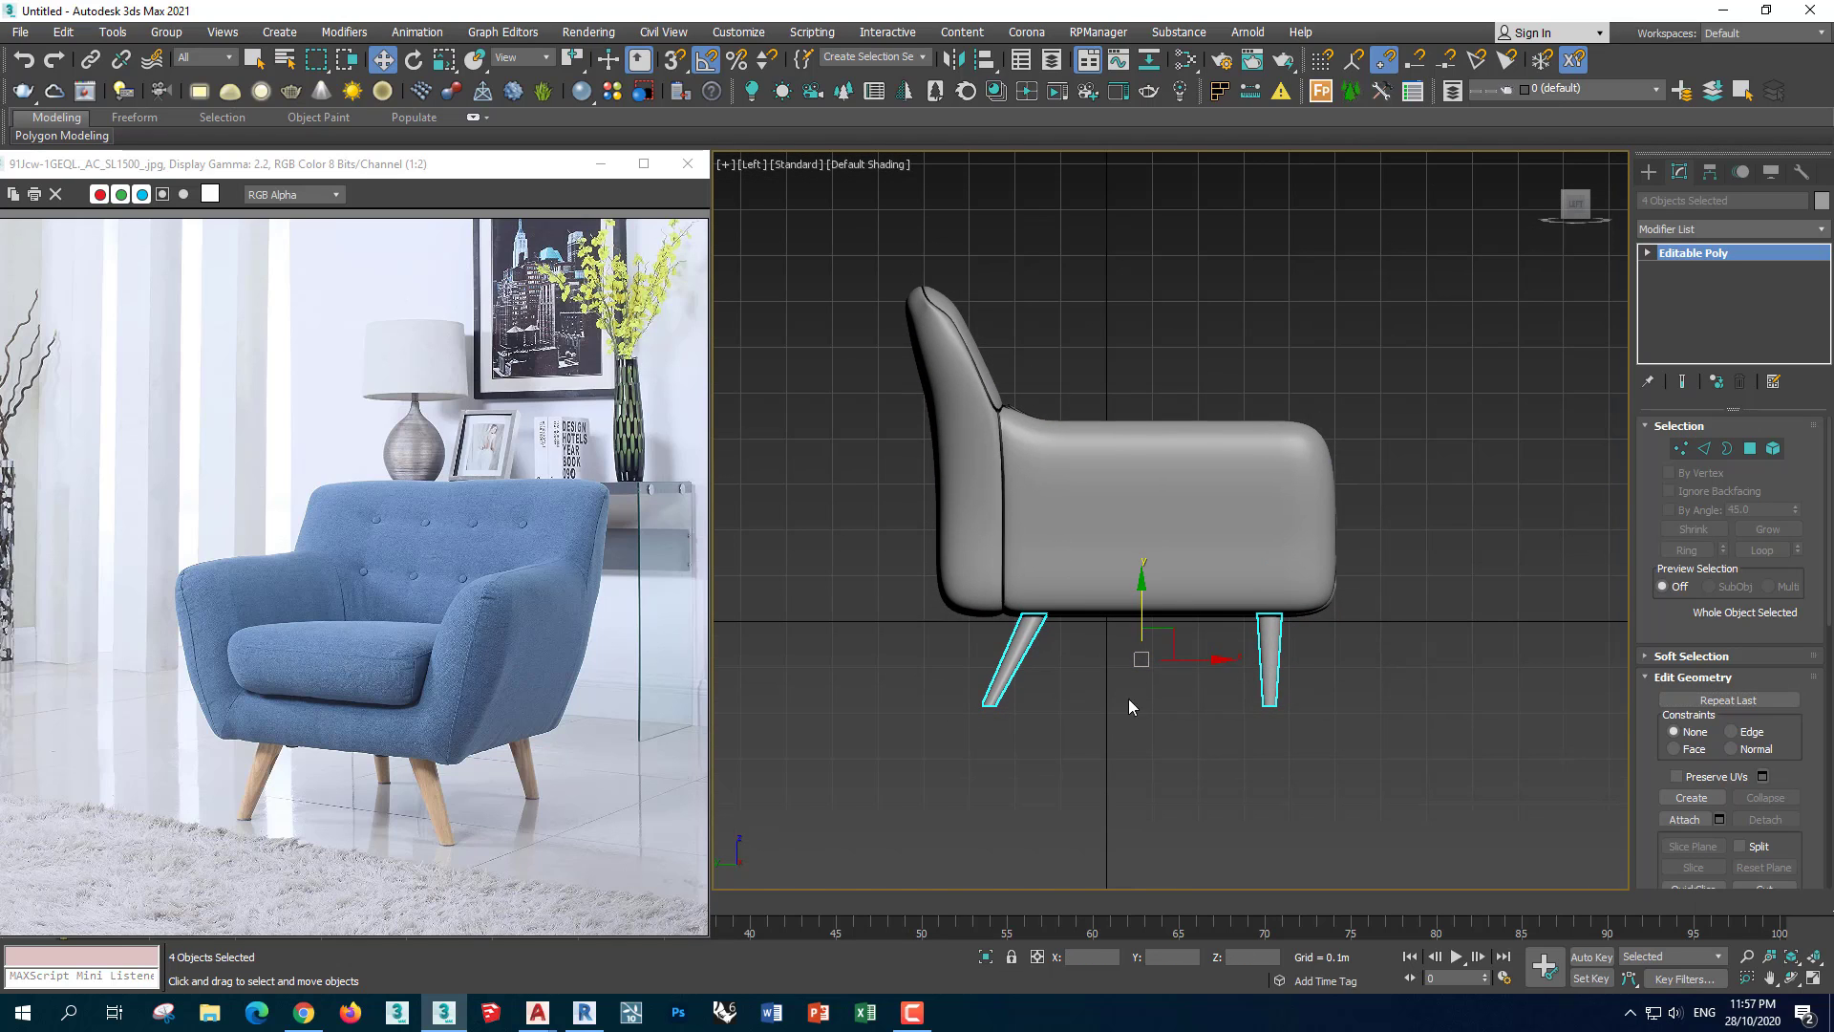
{"action": "left_click", "coordinate": [1137, 574], "text": "ctrl"}
{"action": "left_click_drag", "start_coordinate": [1134, 507], "coordinate": [1134, 418]}
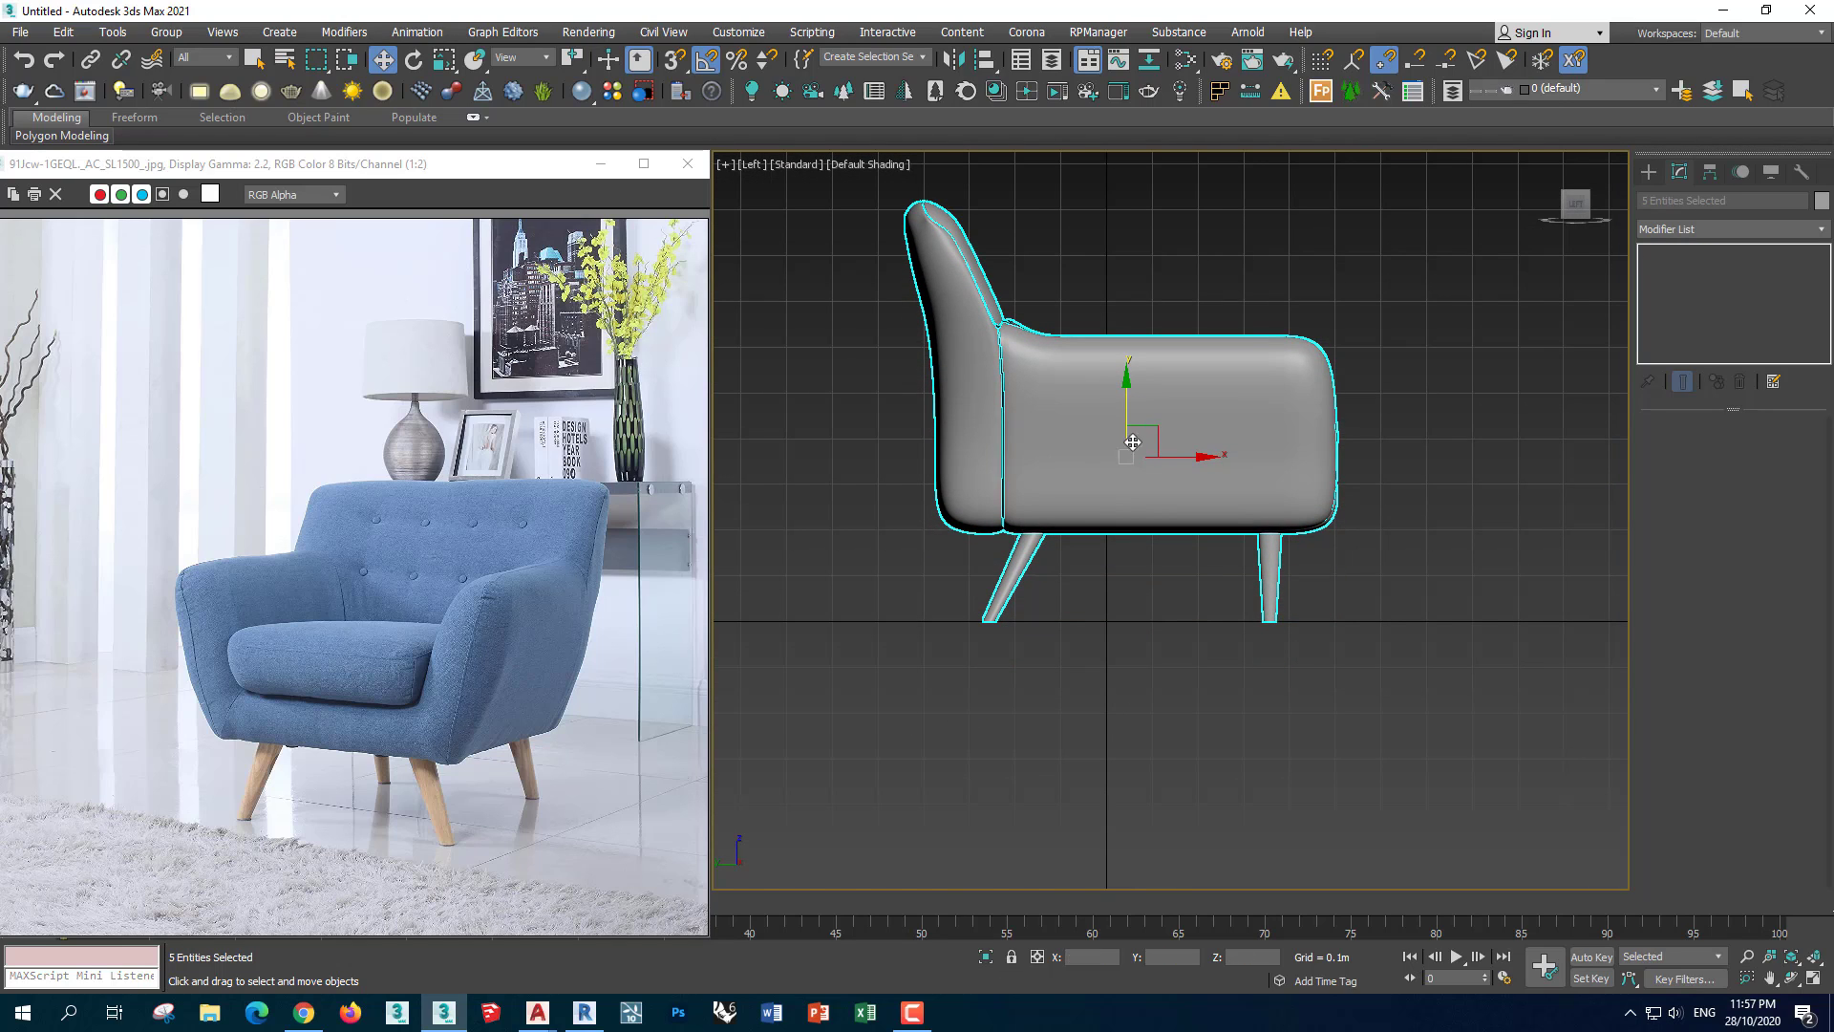
{"action": "left_click", "coordinate": [1070, 684]}
{"action": "key", "text": "p"}
{"action": "key", "text": "z"}
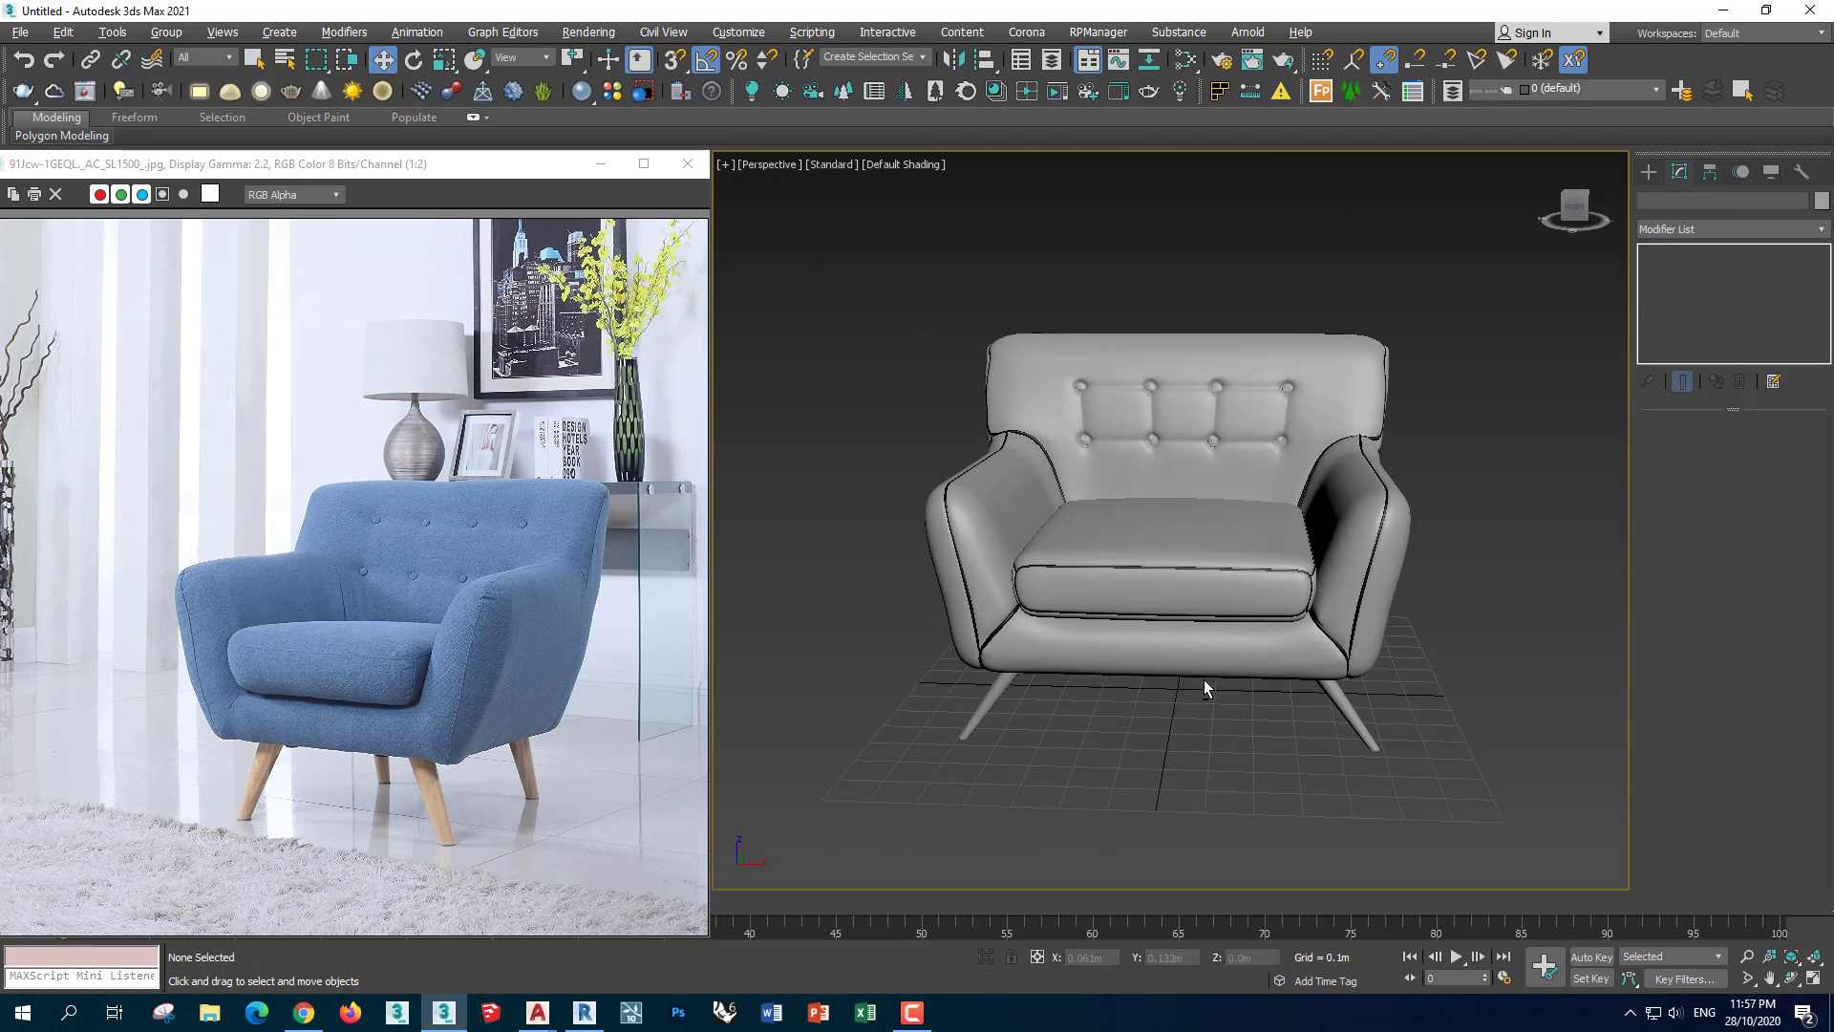
{"action": "mouse_move", "coordinate": [1234, 669]}
{"action": "middle_mouse_down", "text": "alt"}
{"action": "mouse_move", "coordinate": [1137, 640]}
{"action": "mouse_move", "coordinate": [1240, 755]}
{"action": "mouse_move", "coordinate": [1249, 732]}
{"action": "middle_mouse_up", "text": "alt"}
{"action": "scroll", "coordinate": [1240, 755], "scroll_direction": "down", "scroll_amount": 4}
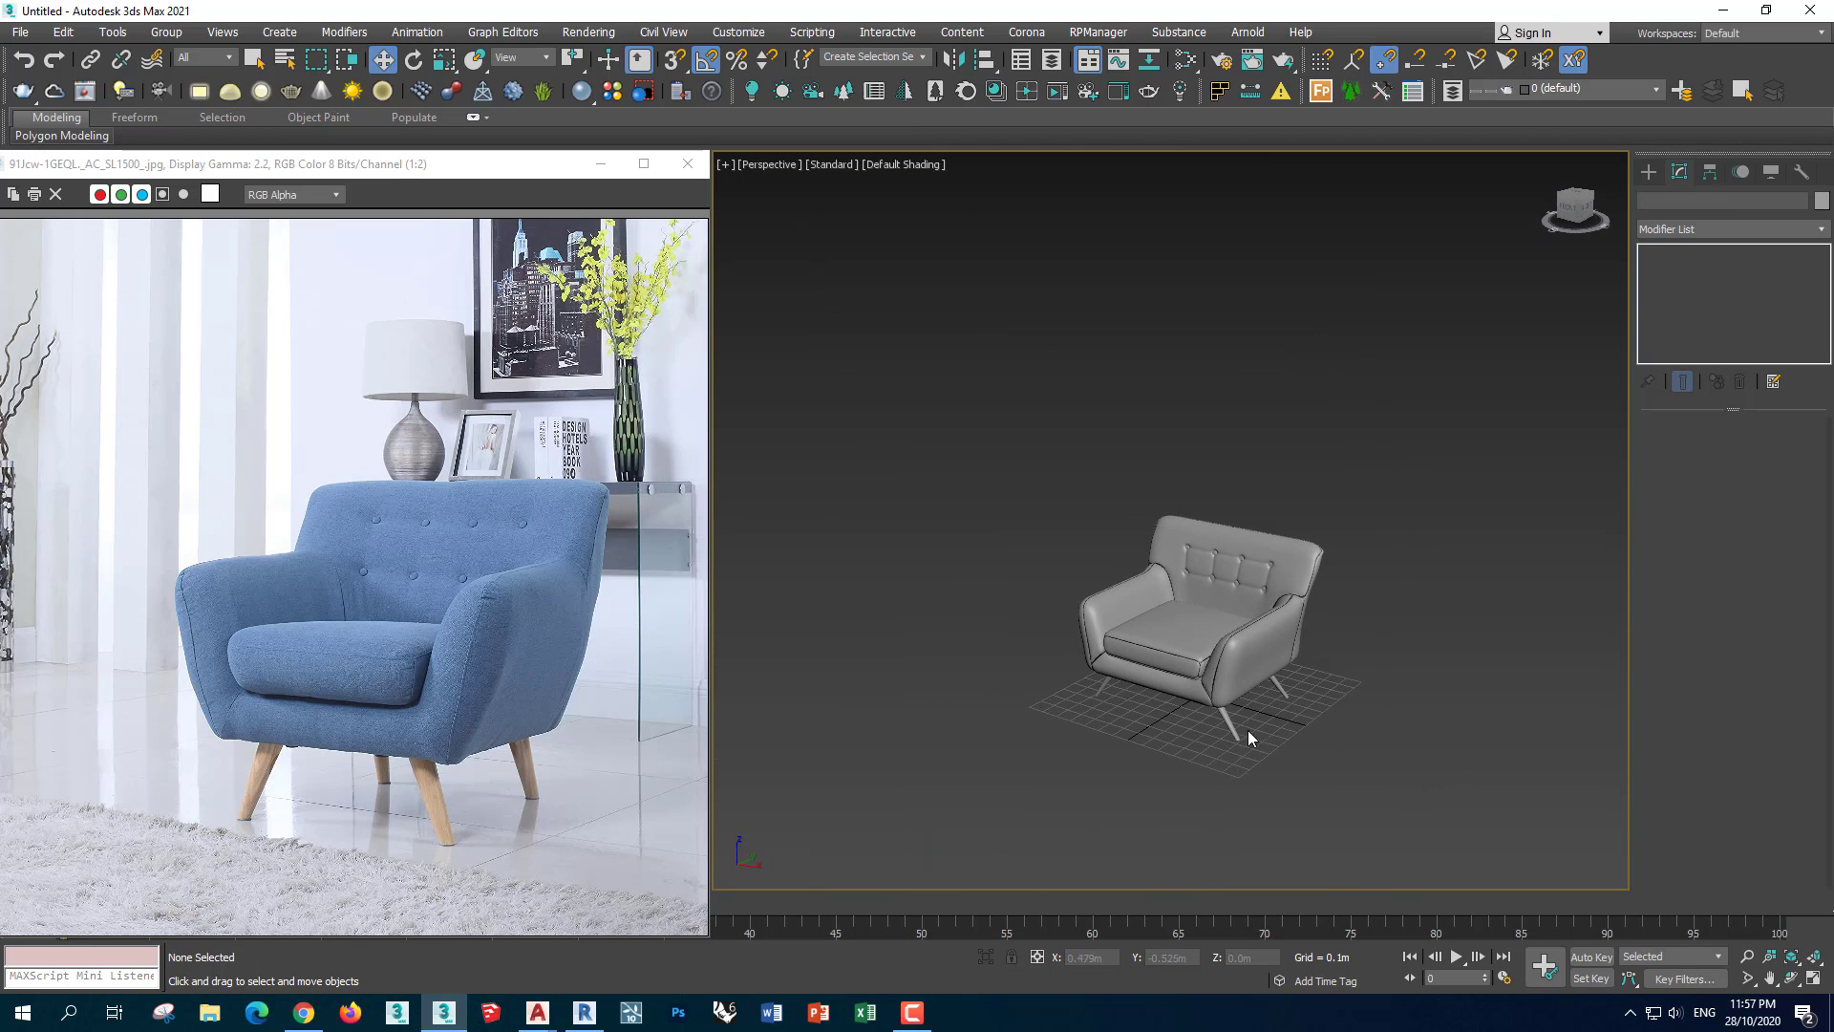
Create a white-diffuse VRayMtl for the legs in the Slate Material Editor
{"action": "left_click", "coordinate": [1250, 93]}
{"action": "double_click", "coordinate": [72, 505]}
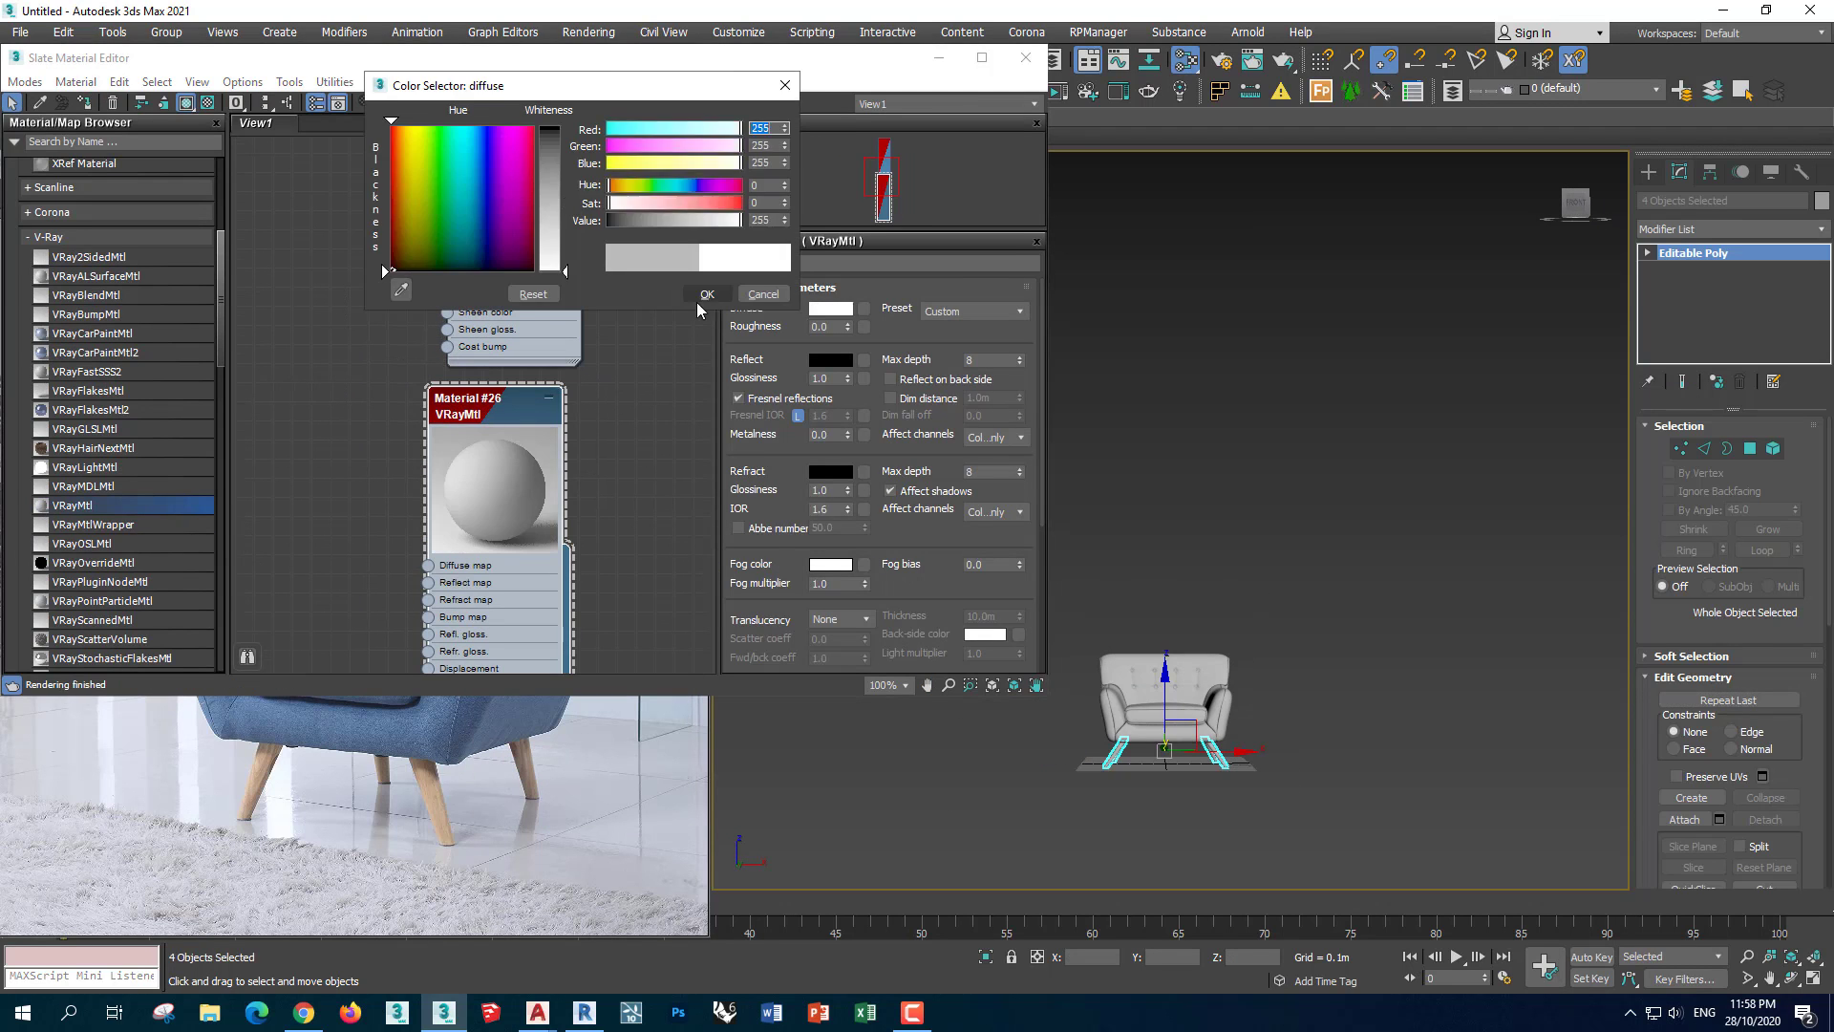
{"action": "scroll", "coordinate": [1144, 848], "scroll_direction": "up", "scroll_amount": 4}
Bend Plane001 on the Y axis, direction 90, with Limit Effect and raised Upper Limit
{"action": "left_click", "coordinate": [1679, 172]}
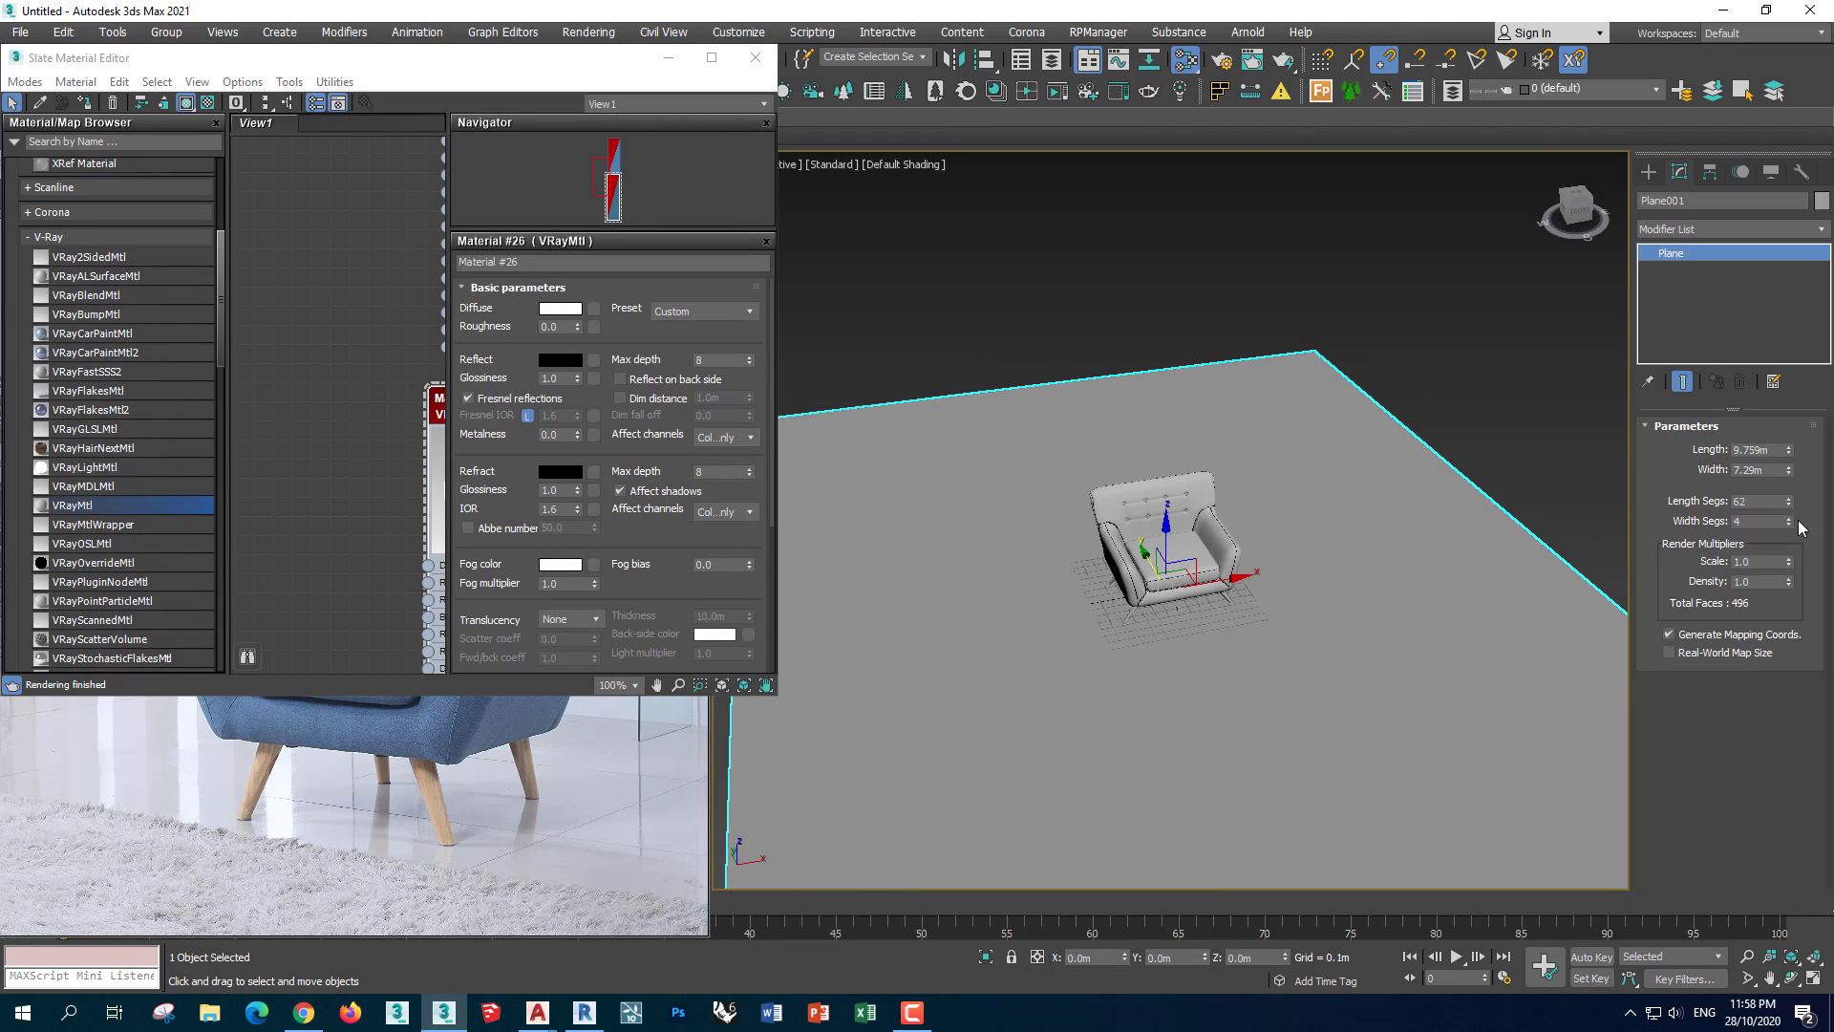
{"action": "left_click", "coordinate": [1729, 229]}
{"action": "left_click", "coordinate": [1681, 287]}
{"action": "left_click", "coordinate": [1729, 534]}
{"action": "double_click", "coordinate": [1748, 481]}
{"action": "type", "text": "90"}
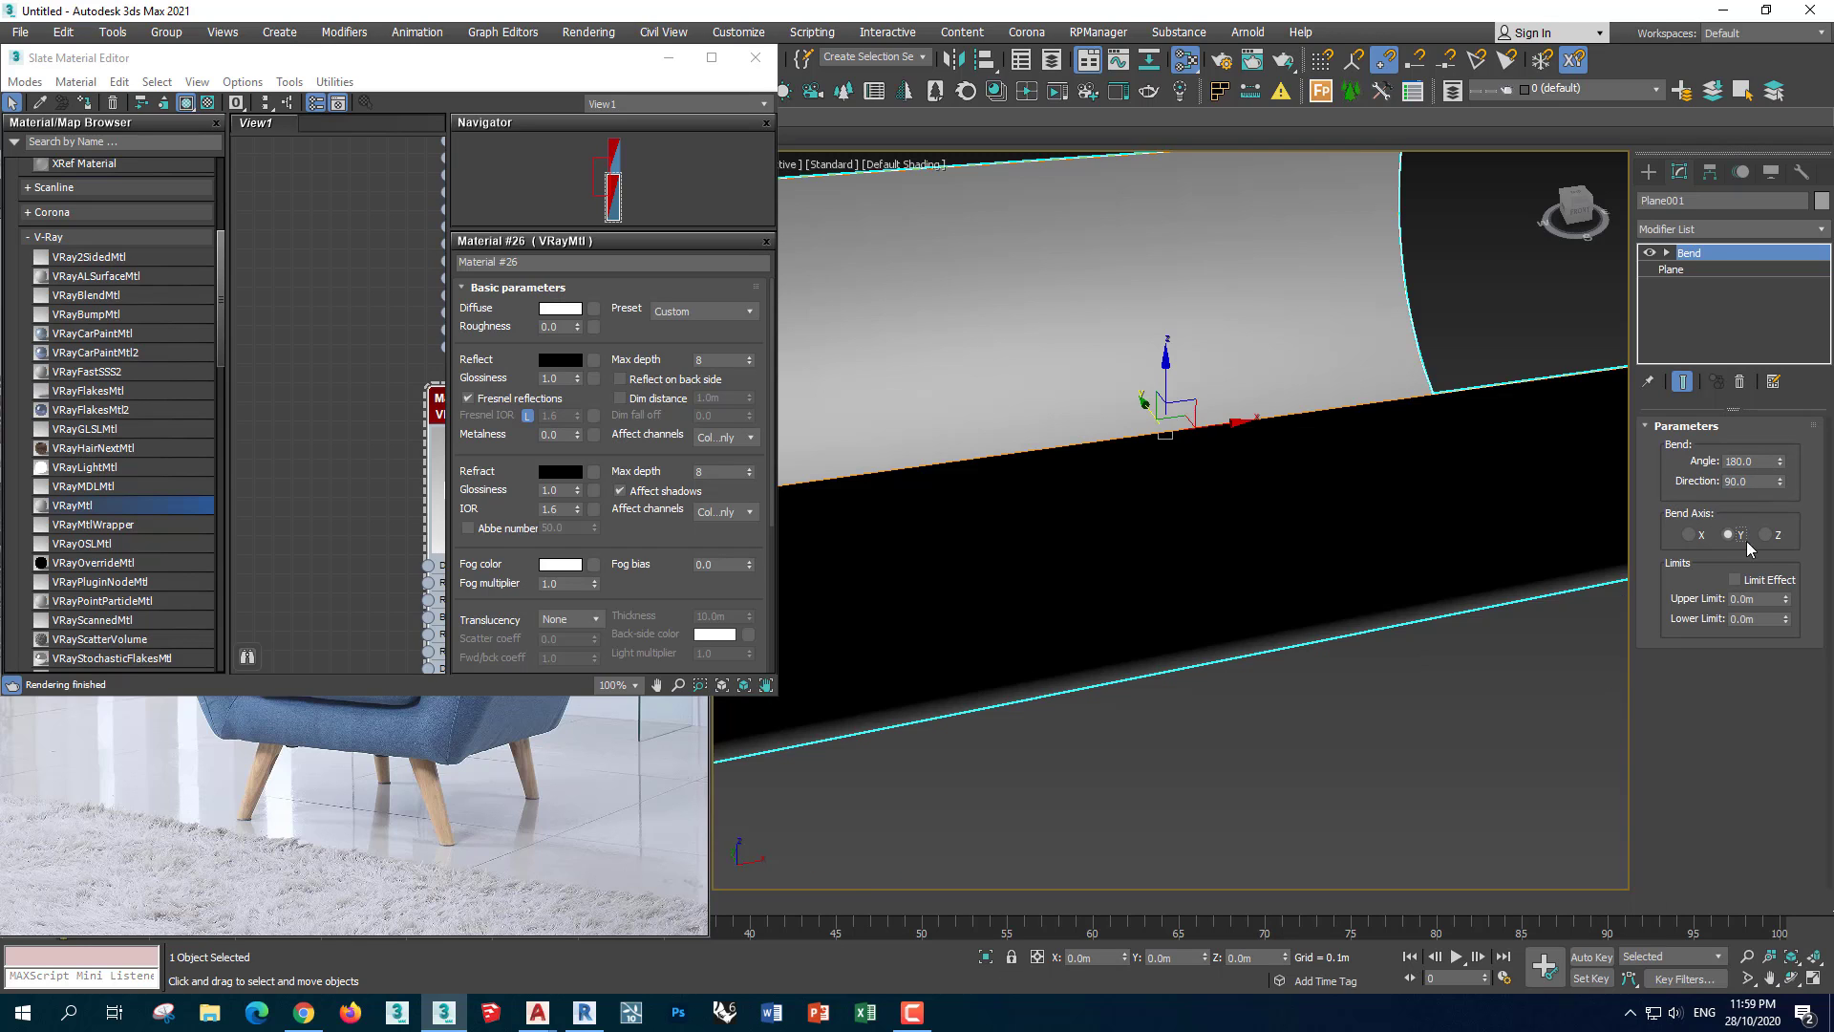
{"action": "key", "text": "Return"}
{"action": "left_click", "coordinate": [1735, 579]}
{"action": "left_click_drag", "start_coordinate": [1785, 598], "coordinate": [1785, 563]}
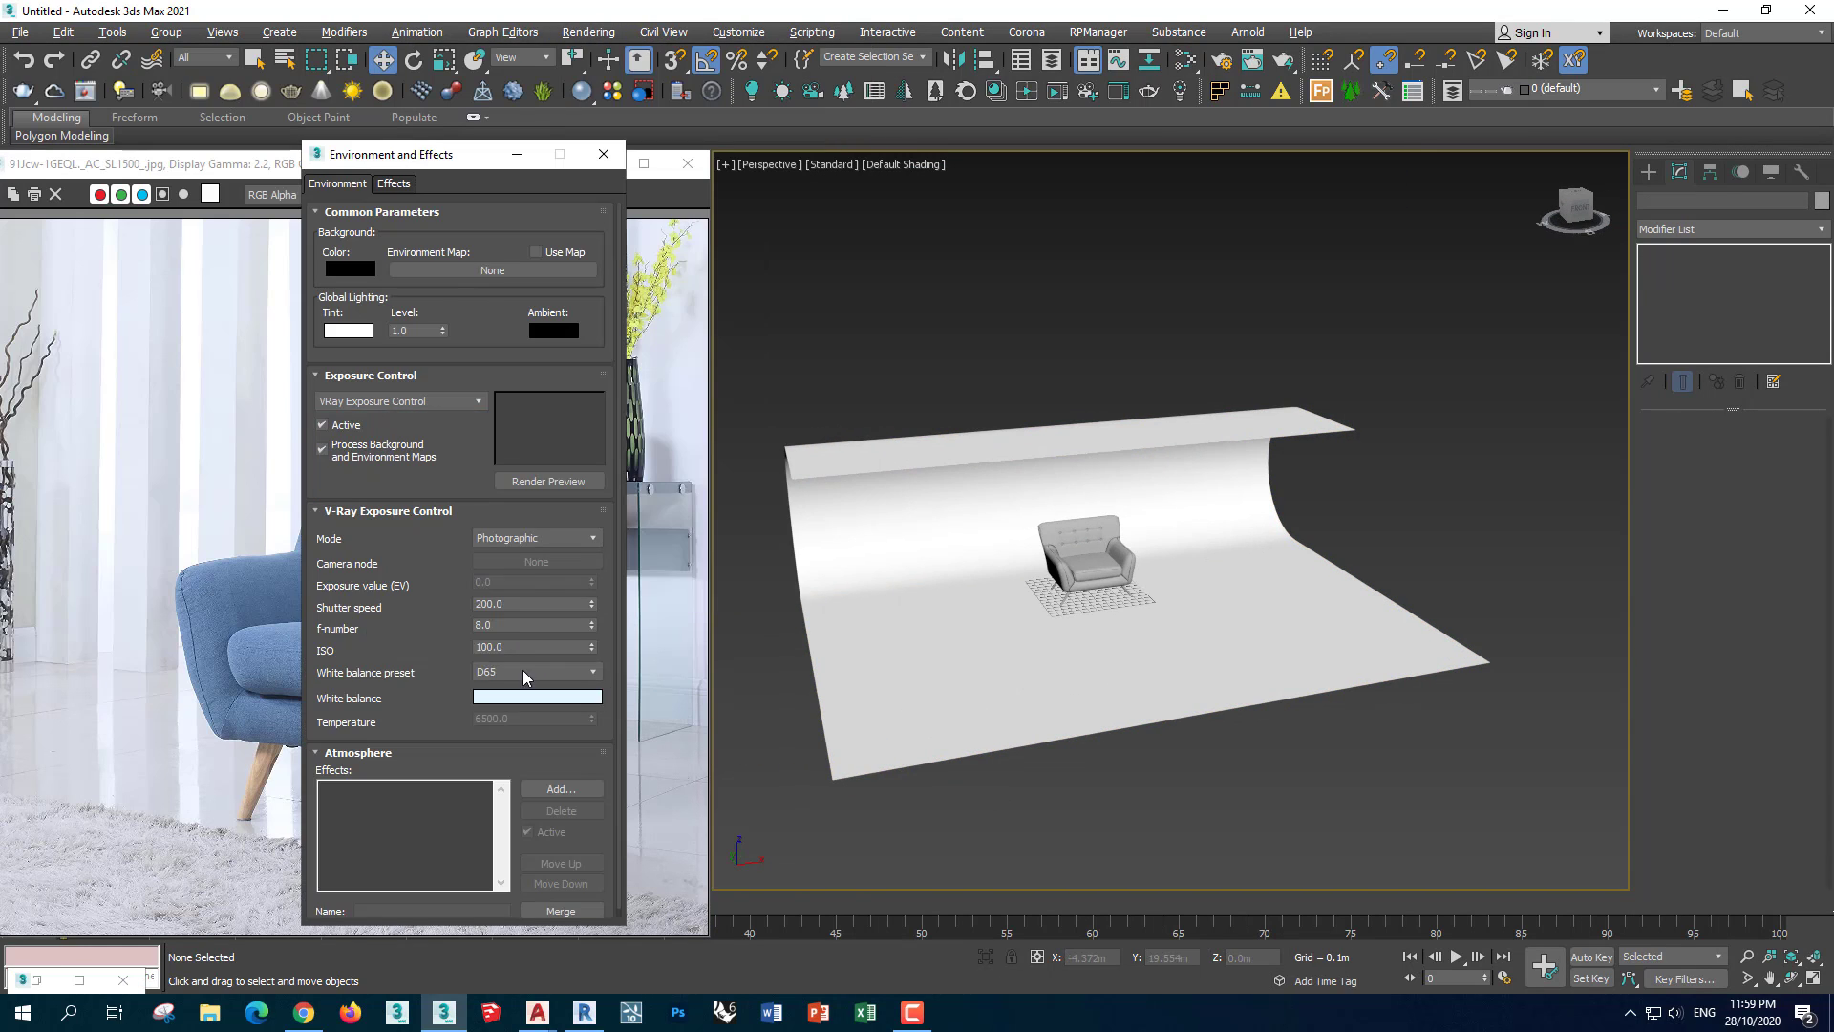
Add a V-Ray plane light to light the chair
{"action": "left_click", "coordinate": [1675, 304]}
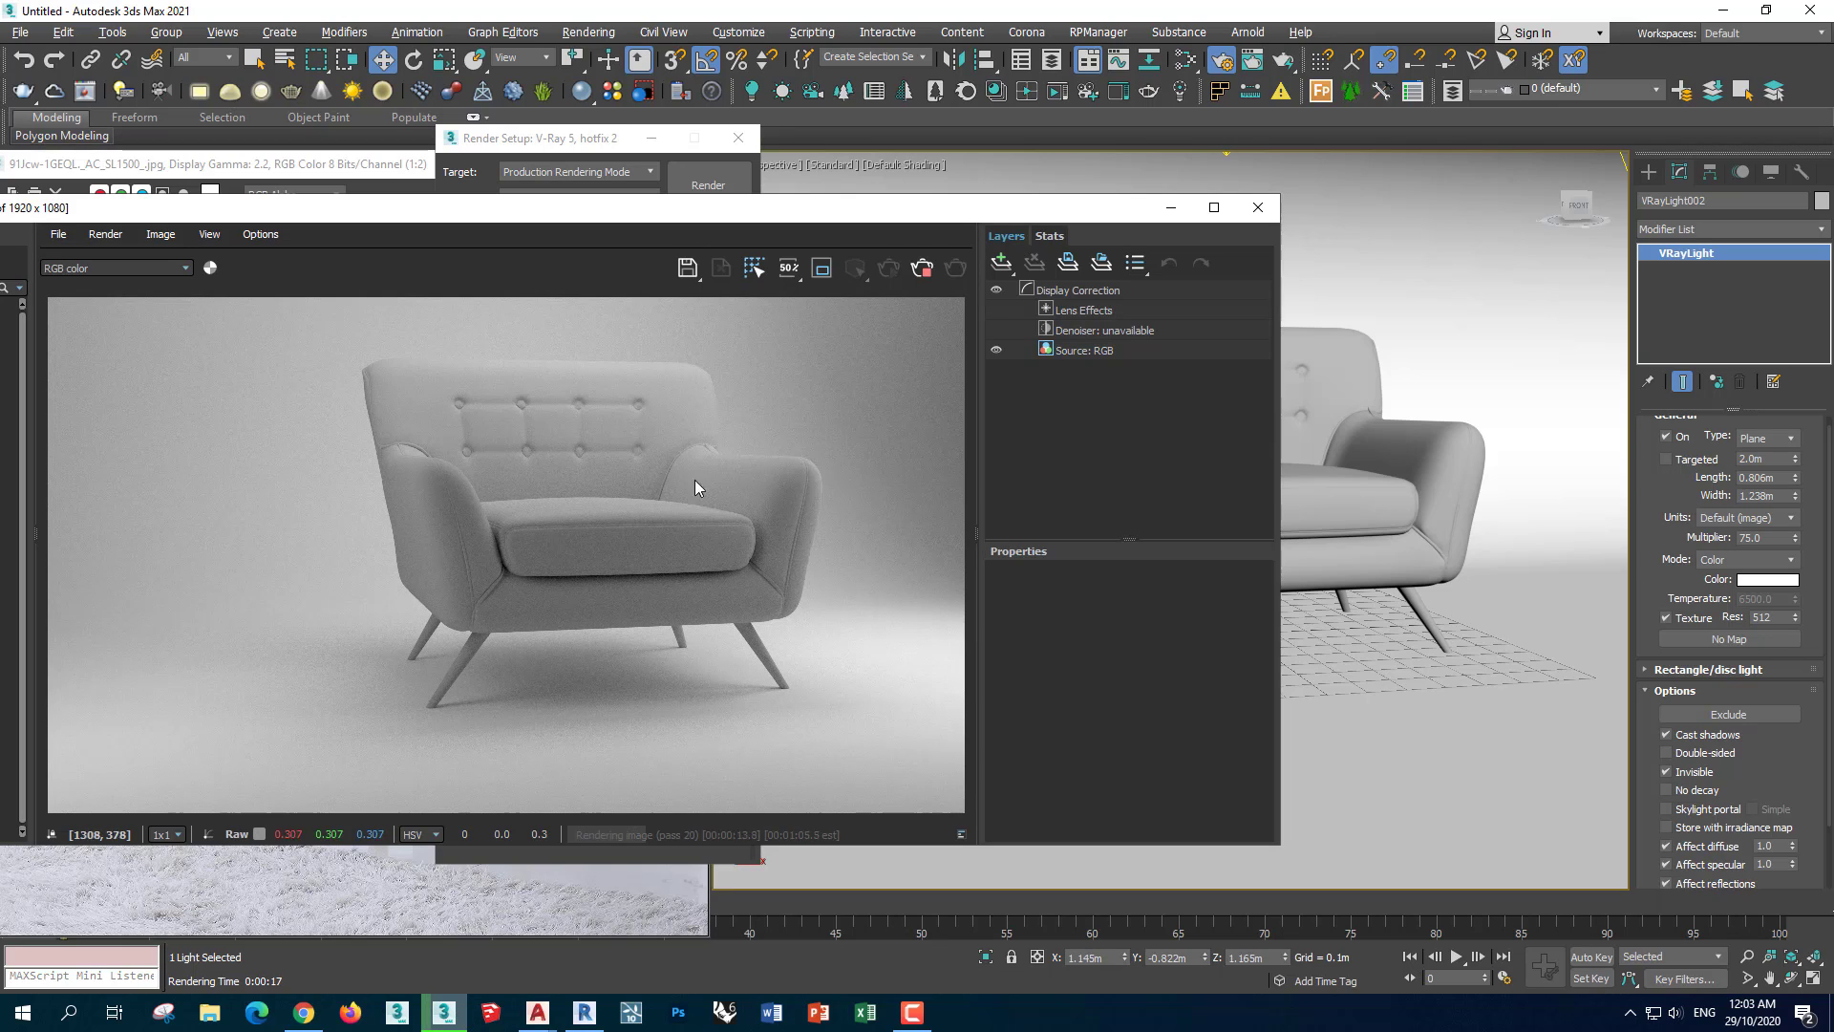
Add an Exposure layer: exposure 0.963, highlight burn 0.583, contrast 0.202
{"action": "scroll", "coordinate": [685, 421], "scroll_direction": "up", "scroll_amount": 1}
{"action": "scroll", "coordinate": [685, 421], "scroll_direction": "down", "scroll_amount": 1}
{"action": "left_click", "coordinate": [1080, 291]}
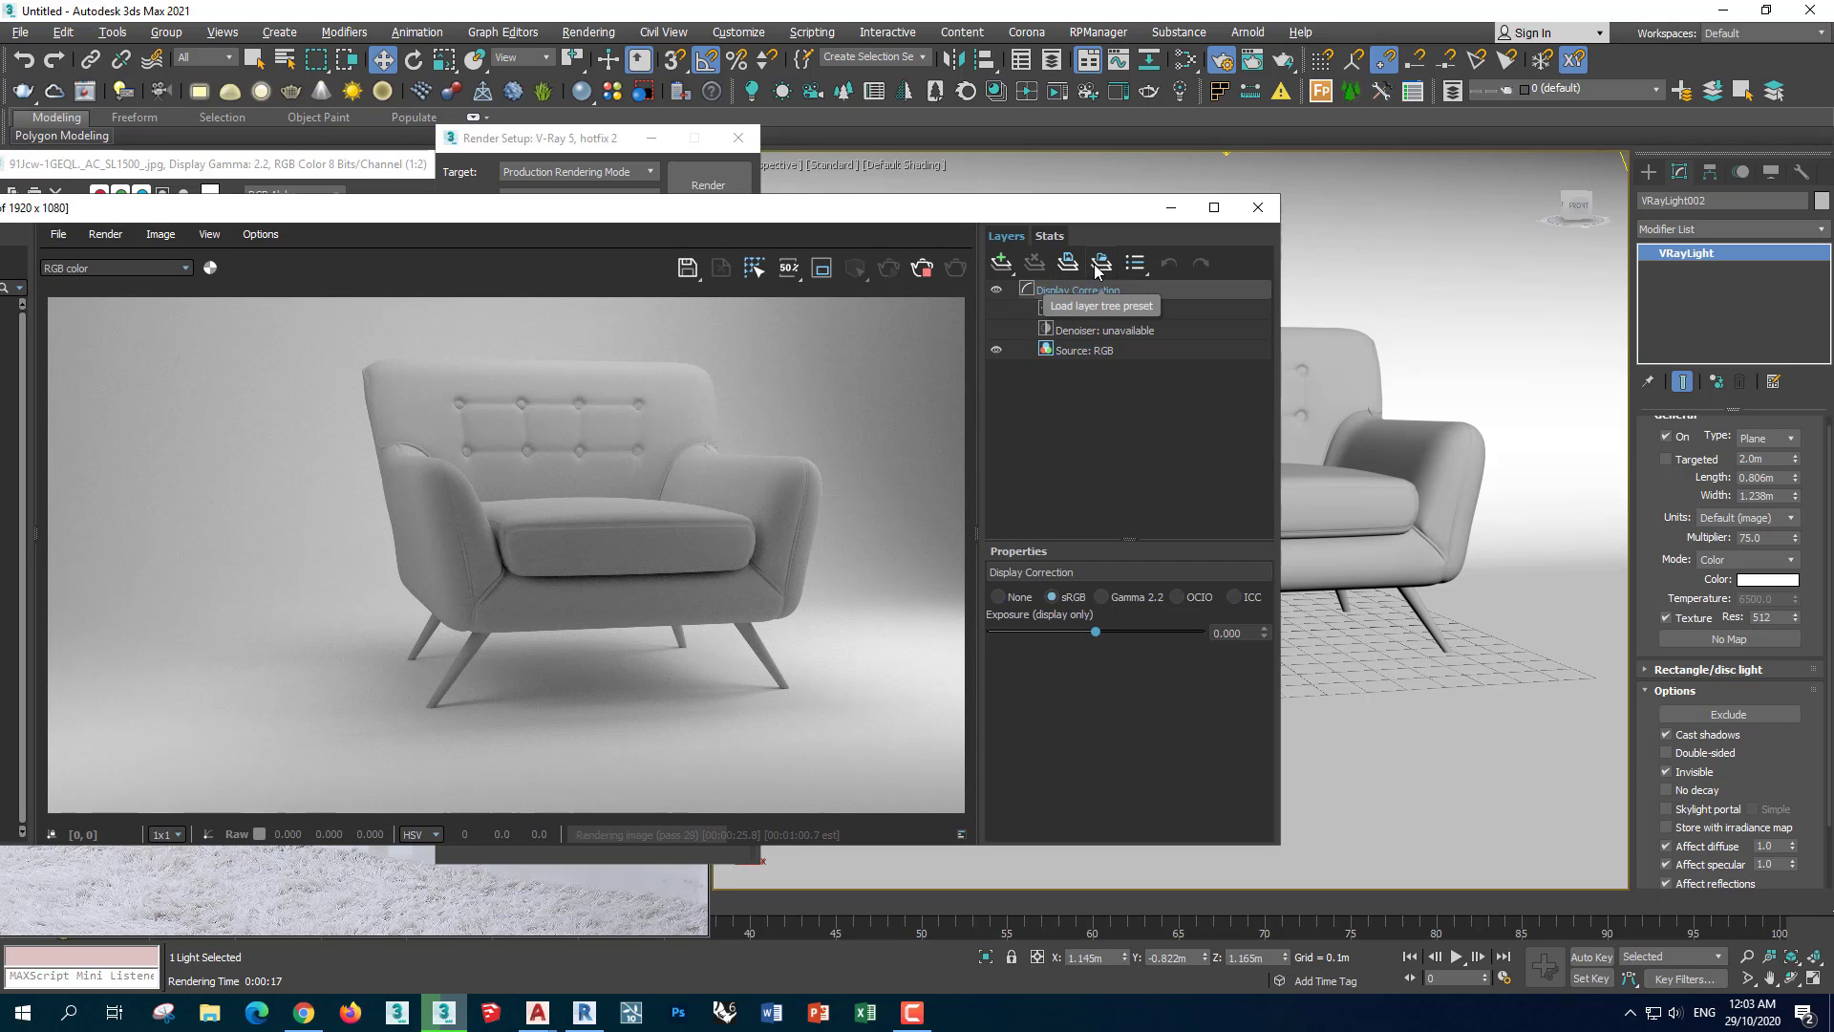
{"action": "left_click", "coordinate": [1015, 266]}
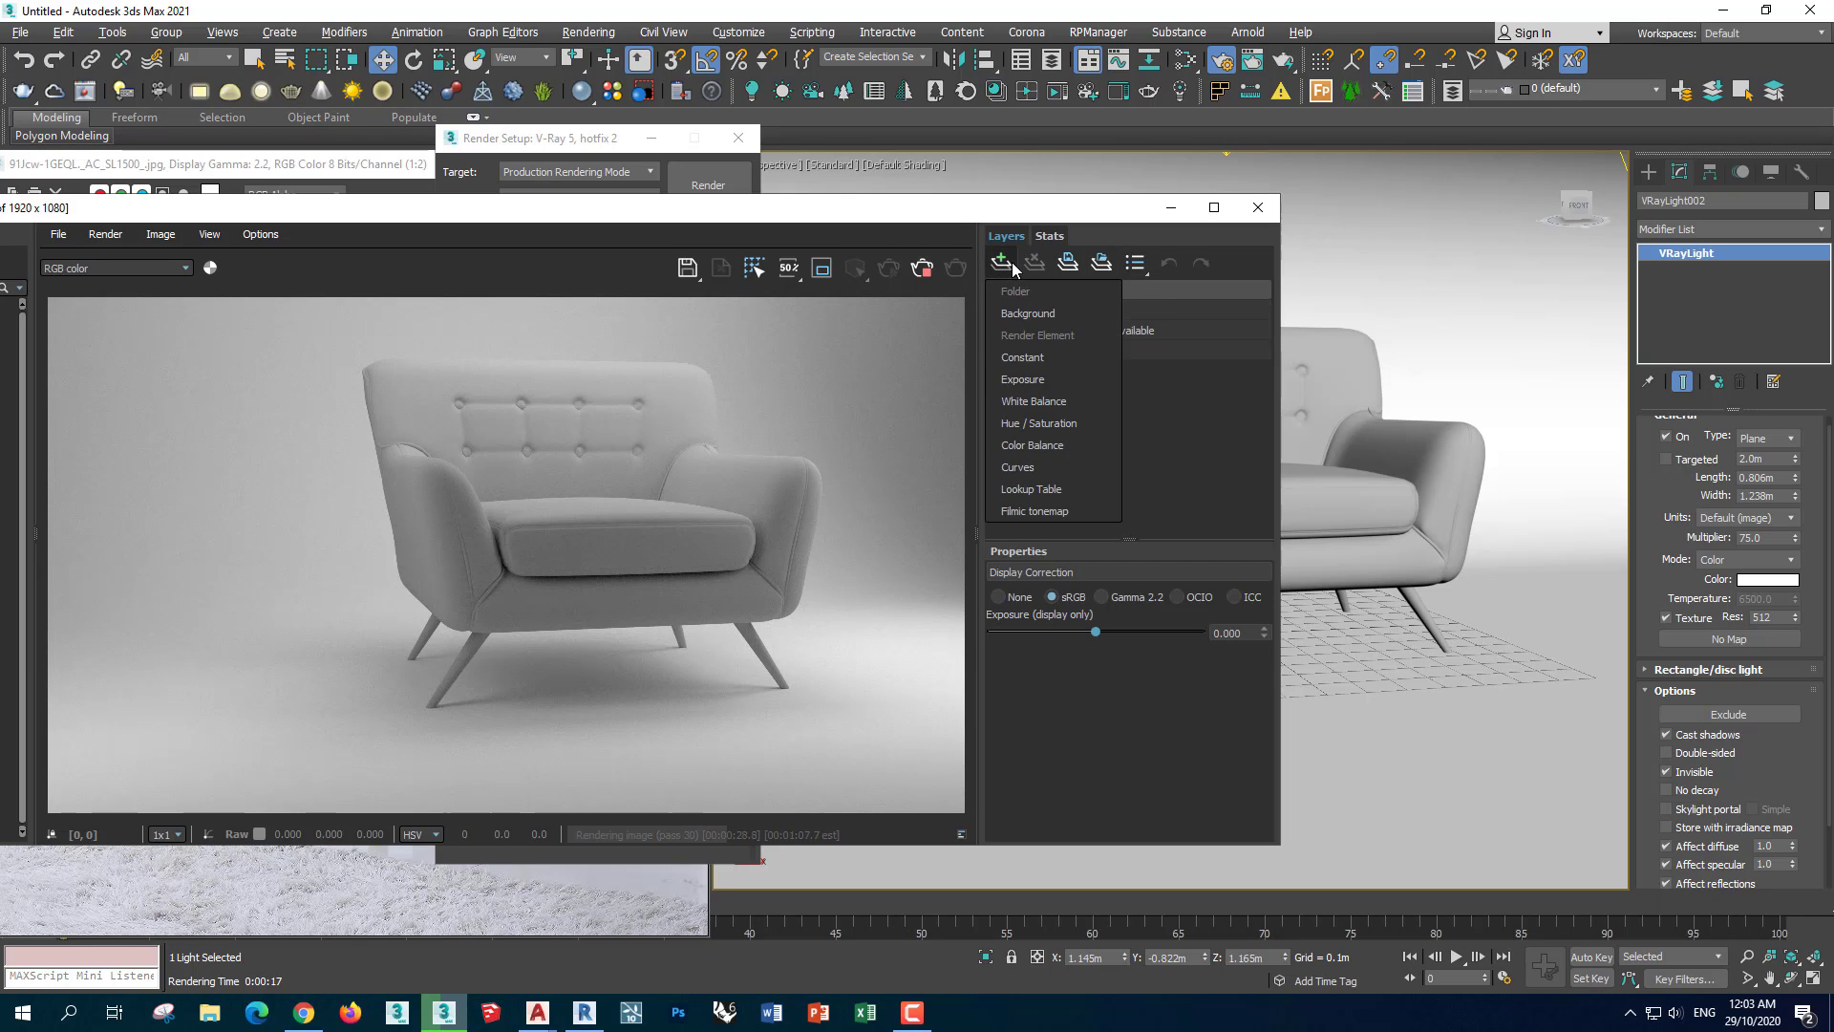
{"action": "left_click", "coordinate": [1039, 383]}
{"action": "mouse_move", "coordinate": [1096, 666]}
{"action": "left_mouse_down"}
{"action": "mouse_move", "coordinate": [1148, 704]}
{"action": "mouse_move", "coordinate": [1116, 667]}
{"action": "left_mouse_up"}
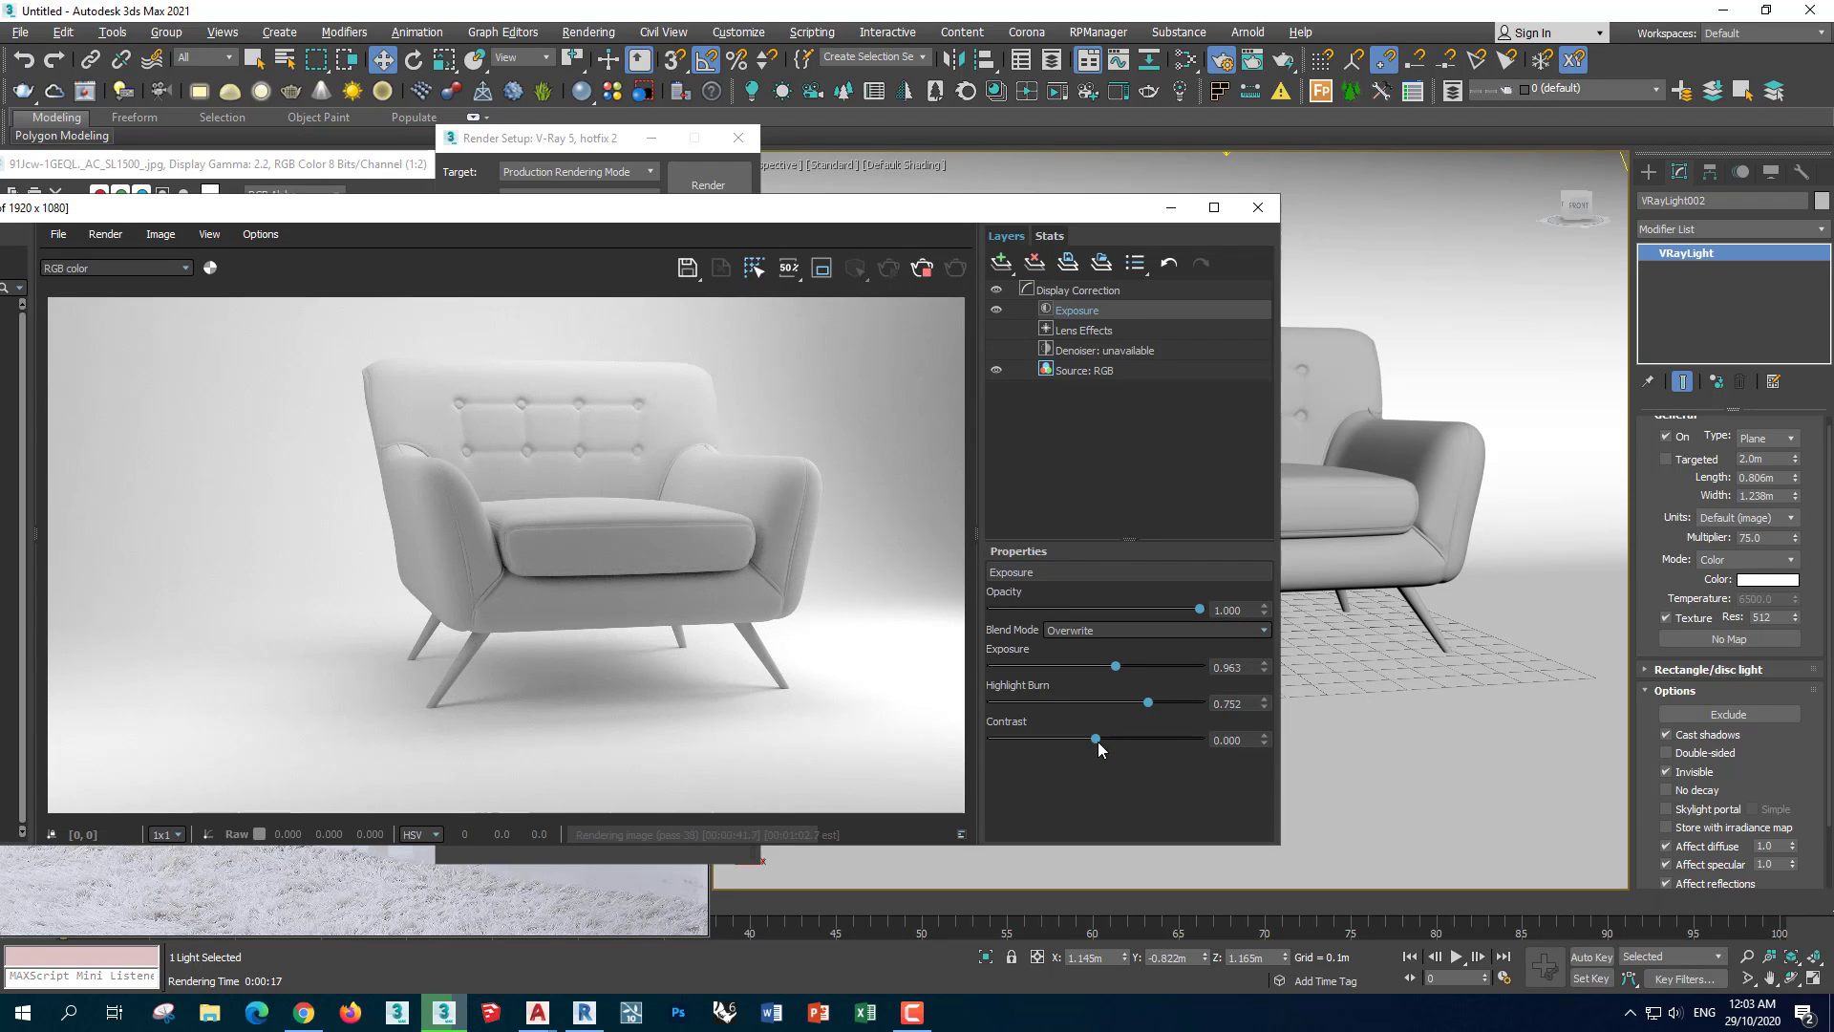
{"action": "mouse_move", "coordinate": [1096, 739]}
{"action": "left_mouse_down"}
{"action": "mouse_move", "coordinate": [1132, 739]}
{"action": "mouse_move", "coordinate": [1106, 704]}
{"action": "left_mouse_up"}
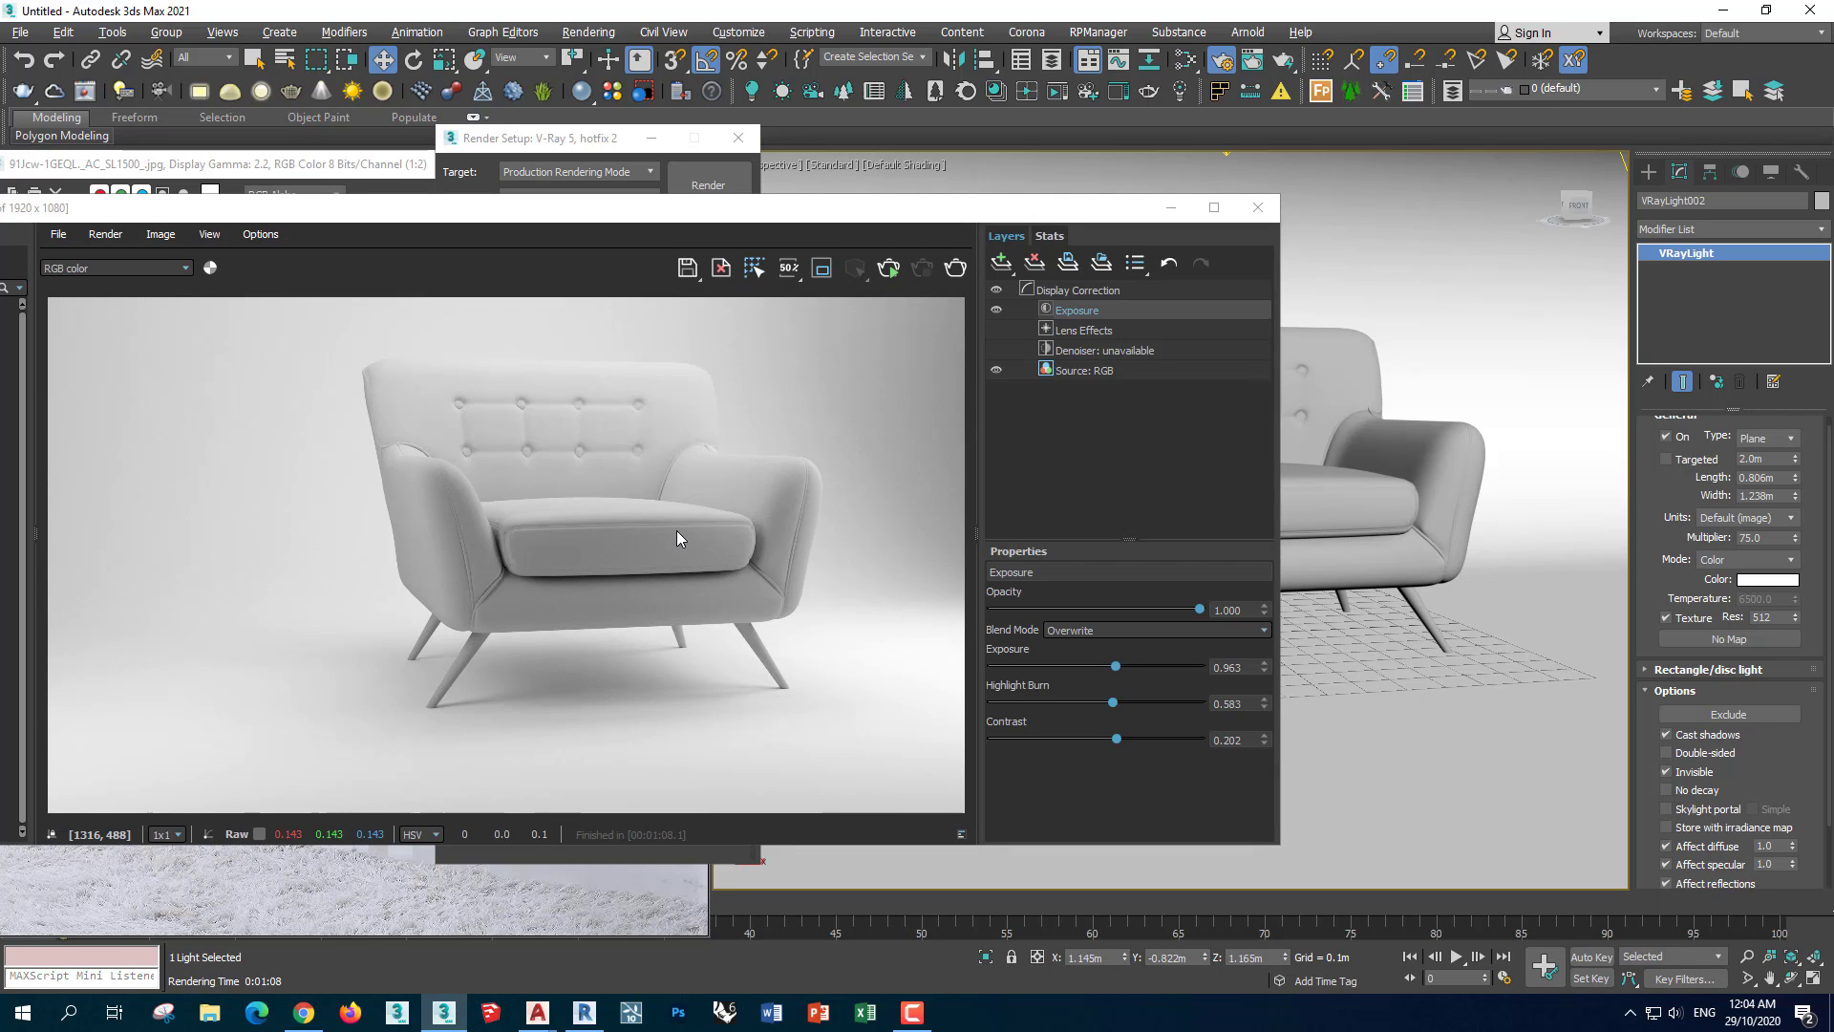
{"action": "left_click", "coordinate": [996, 308]}
{"action": "left_click", "coordinate": [995, 309]}
{"action": "scroll", "coordinate": [466, 525], "scroll_direction": "up", "scroll_amount": 3}
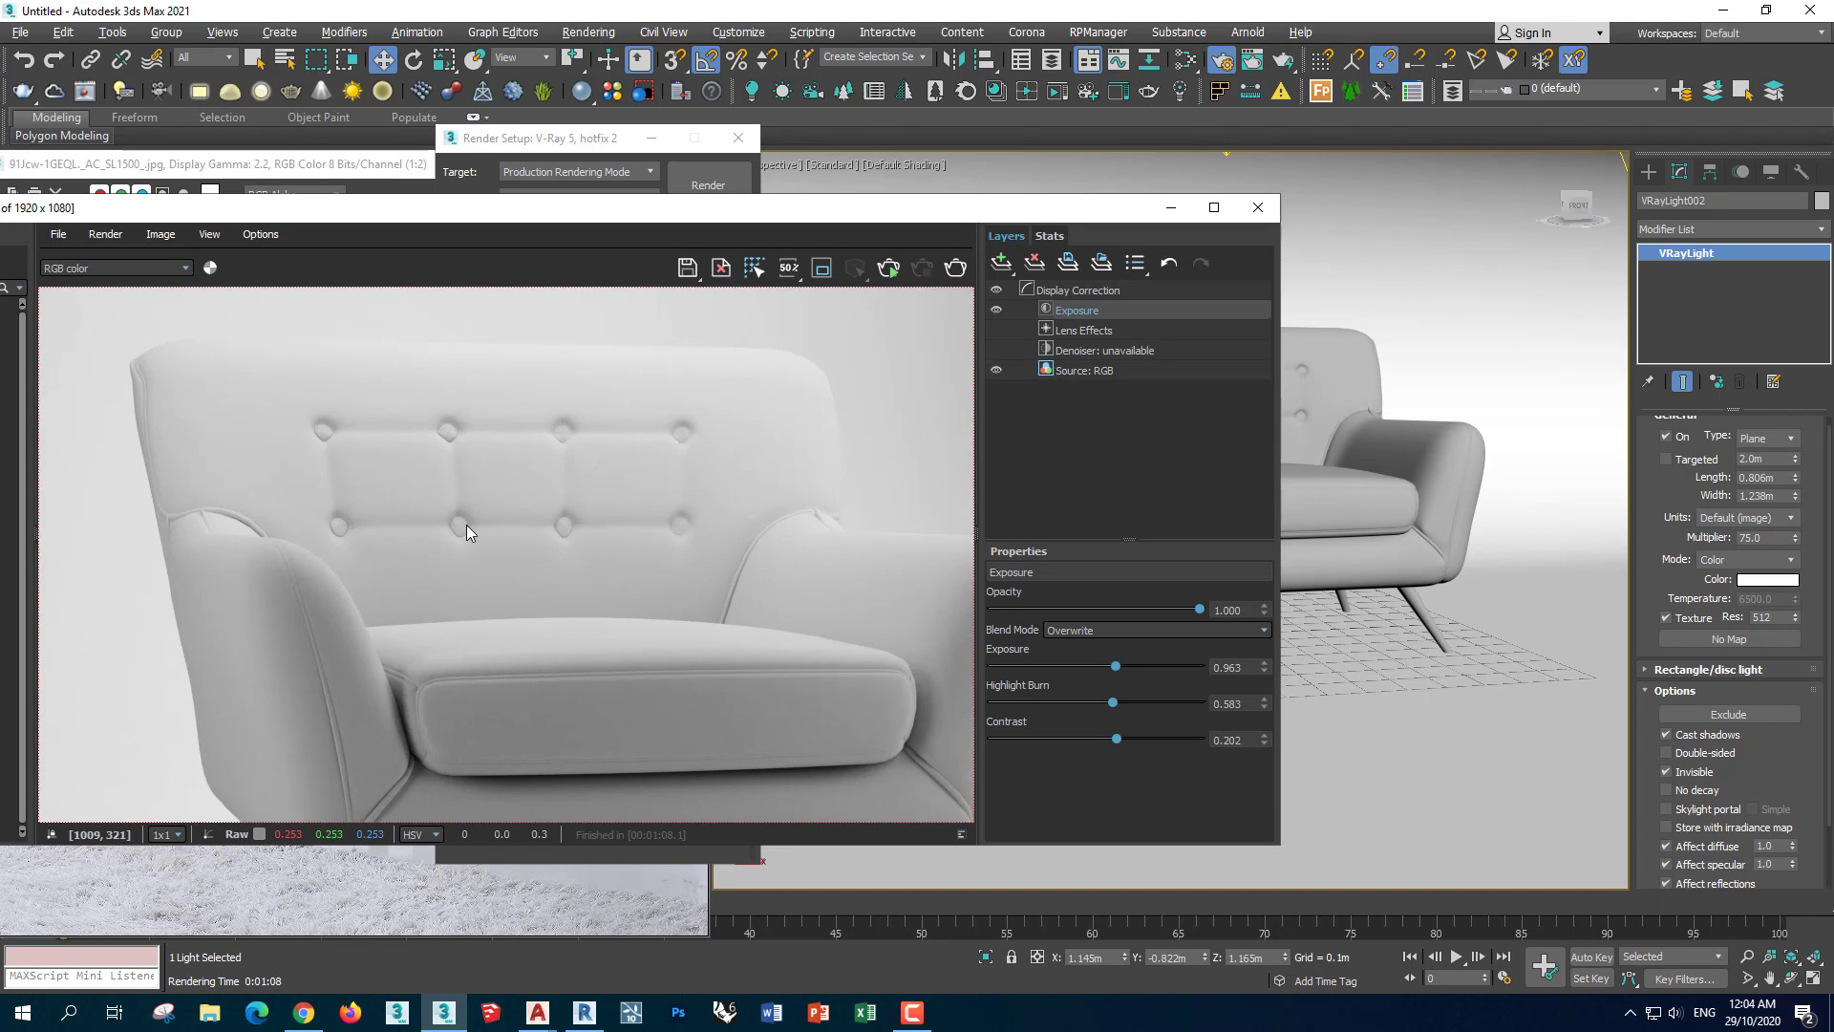
{"action": "scroll", "coordinate": [667, 587], "scroll_direction": "down", "scroll_amount": 3}
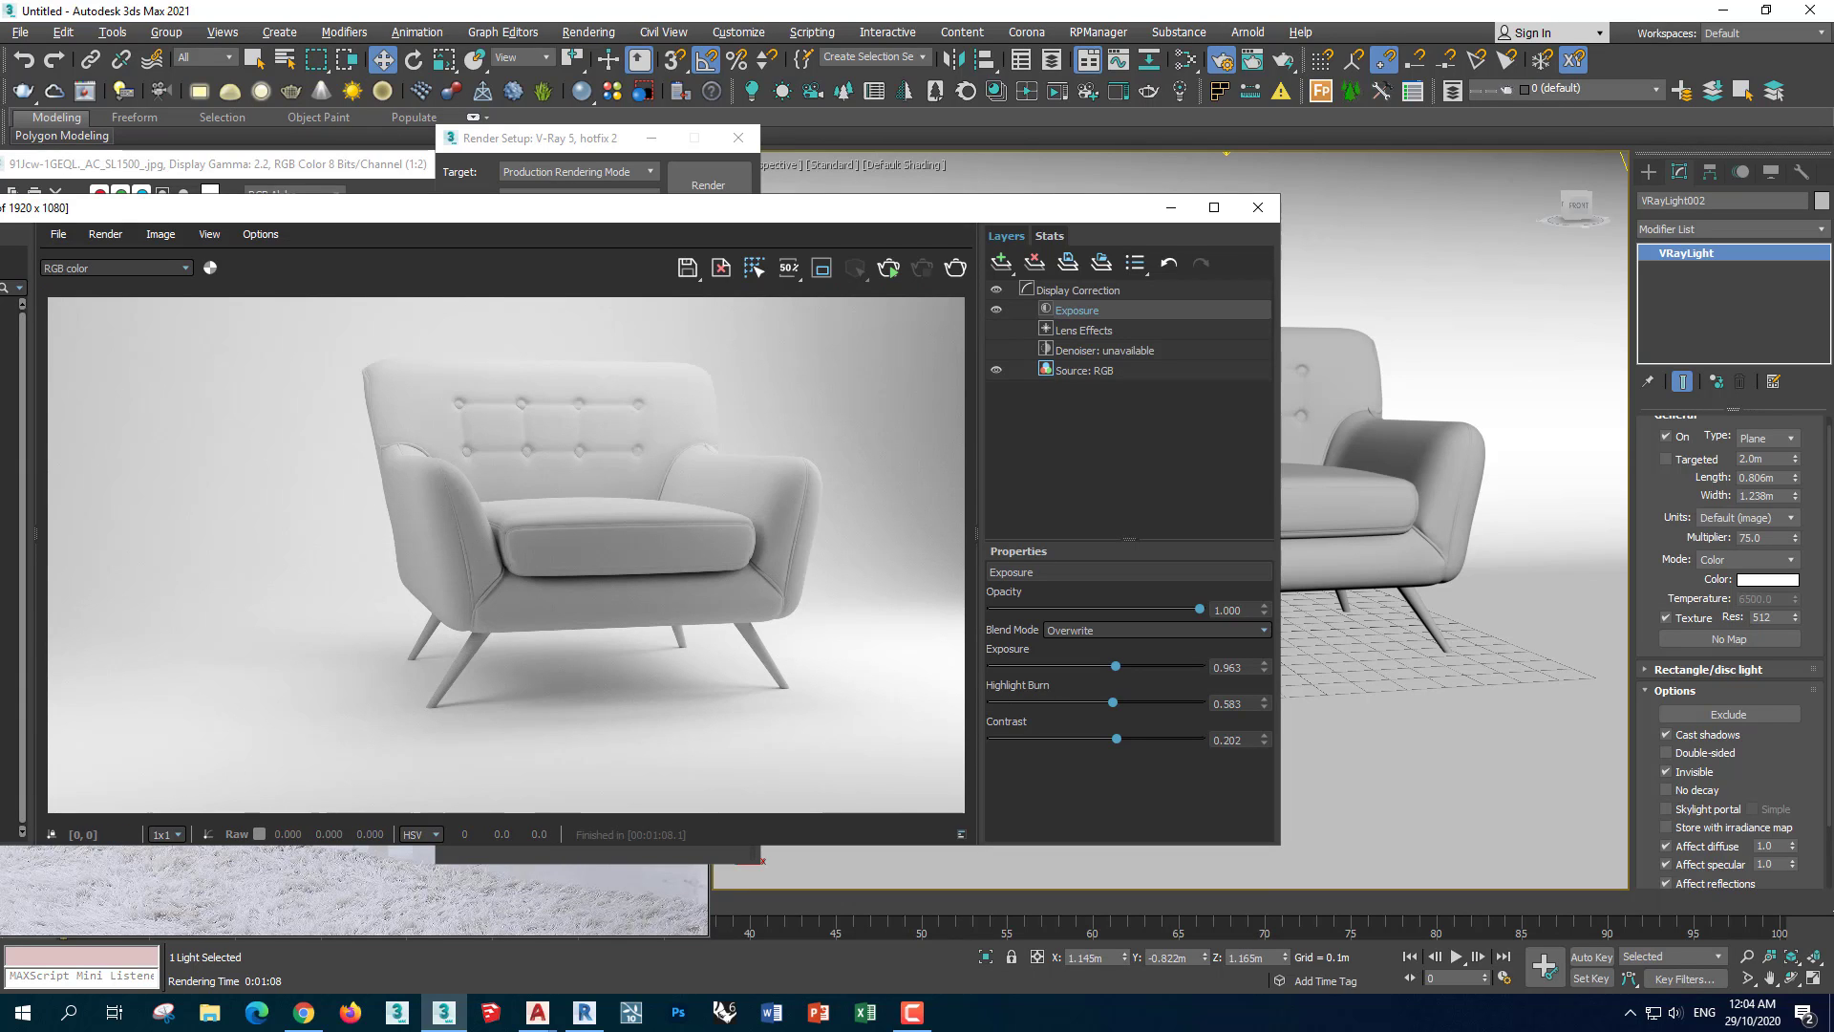
Shrink the V-Ray Frame Buffer to the right and place the blue armchair reference beside it
{"action": "left_click_drag", "start_coordinate": [191, 207], "coordinate": [527, 208]}
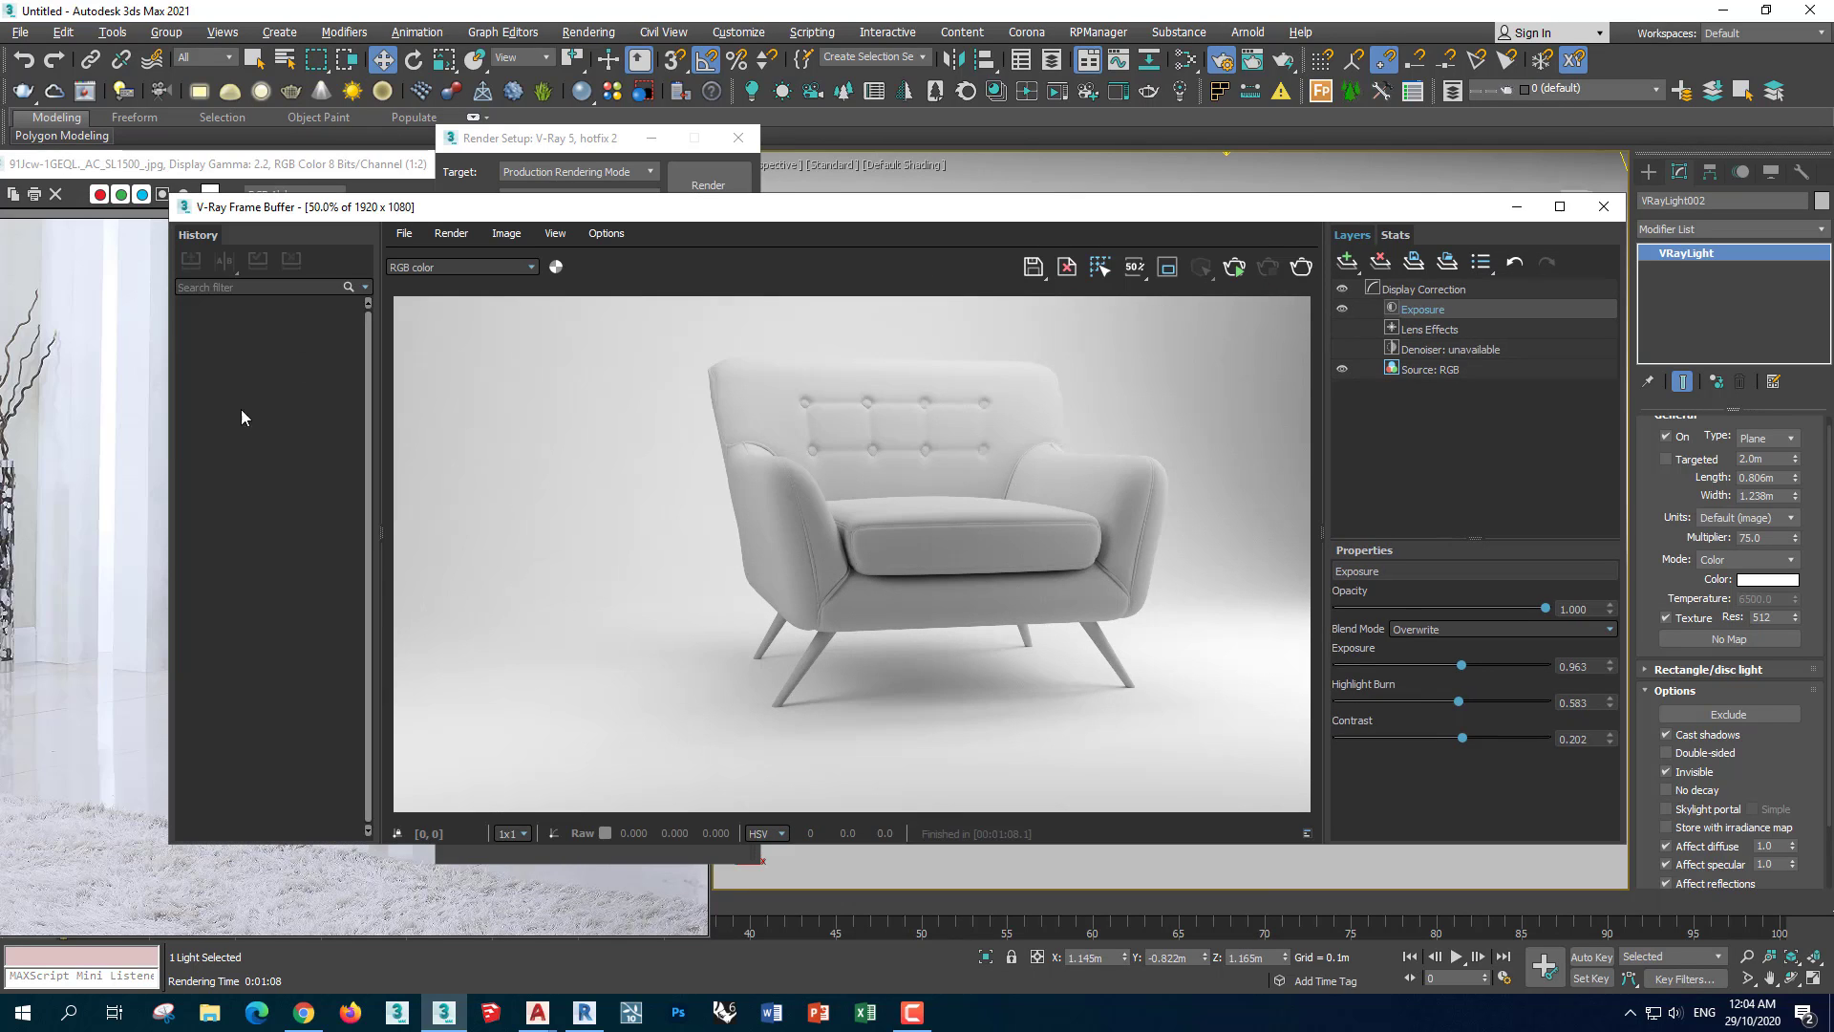
{"action": "left_click_drag", "start_coordinate": [168, 430], "coordinate": [697, 489]}
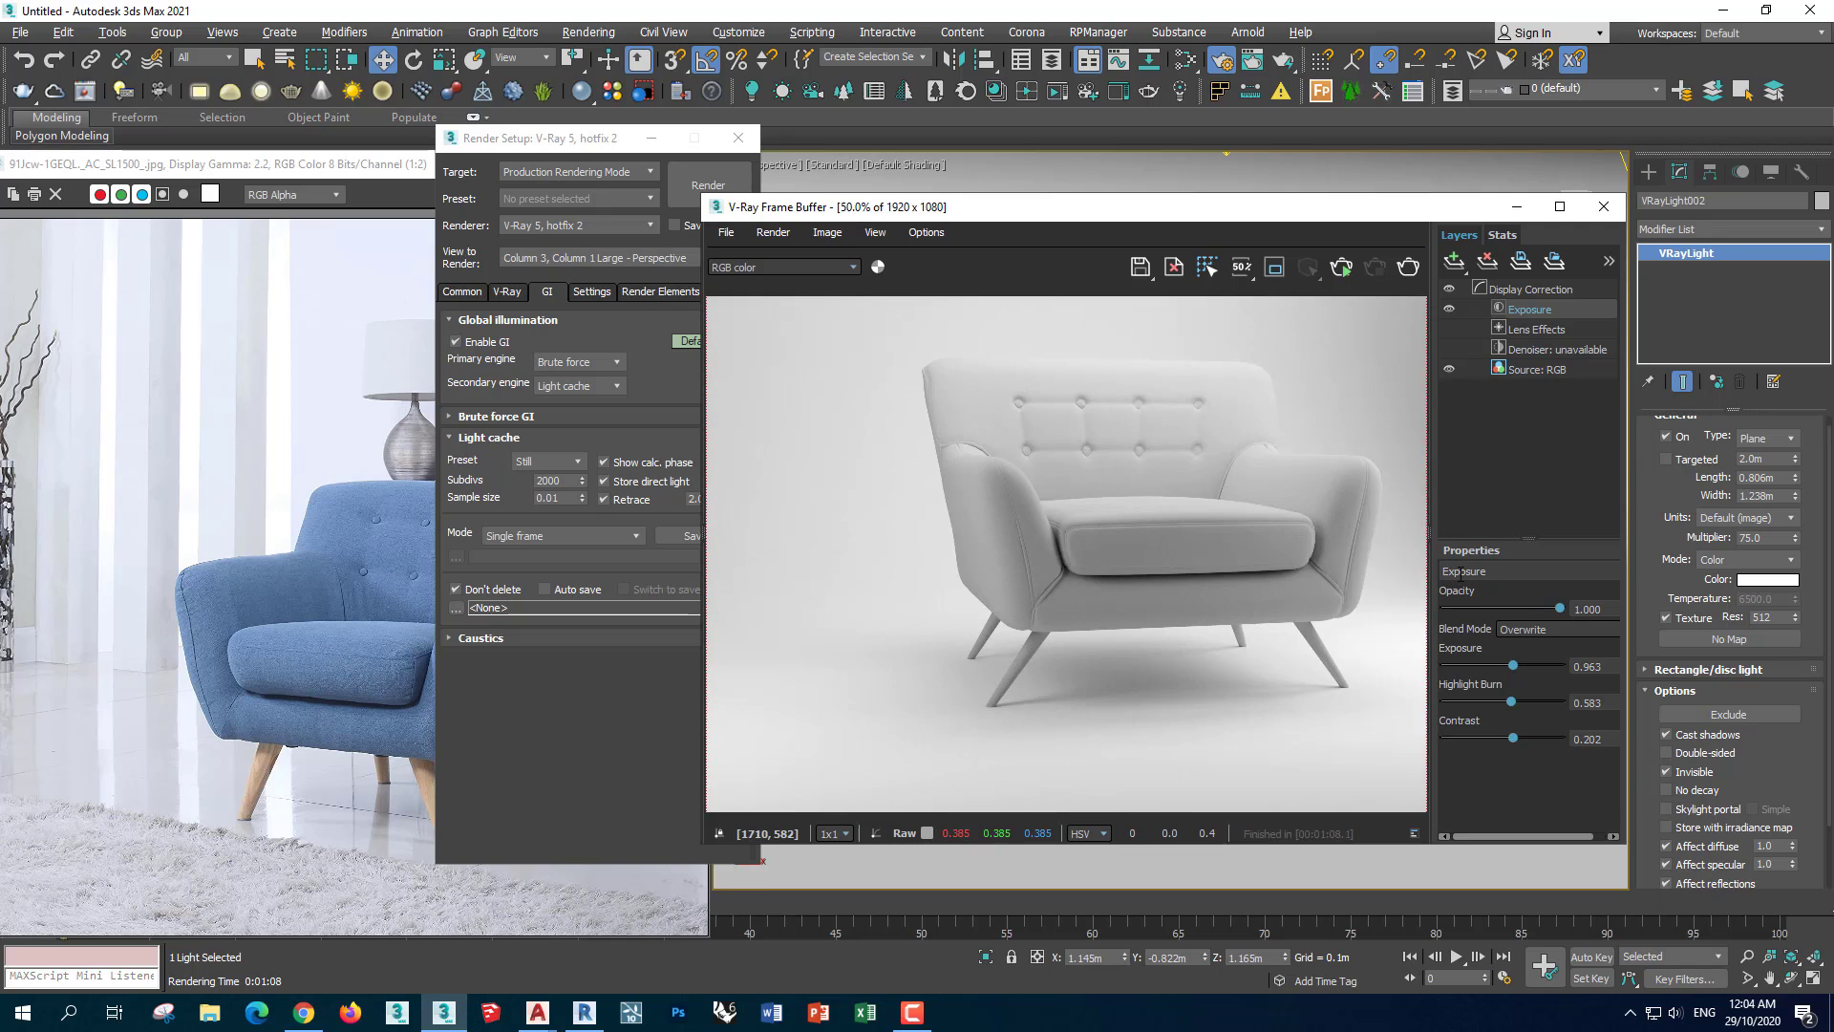
{"action": "left_click_drag", "start_coordinate": [854, 537], "coordinate": [709, 537]}
{"action": "scroll", "coordinate": [1273, 535], "scroll_direction": "down", "scroll_amount": 1}
{"action": "scroll", "coordinate": [1272, 533], "scroll_direction": "up", "scroll_amount": 1}
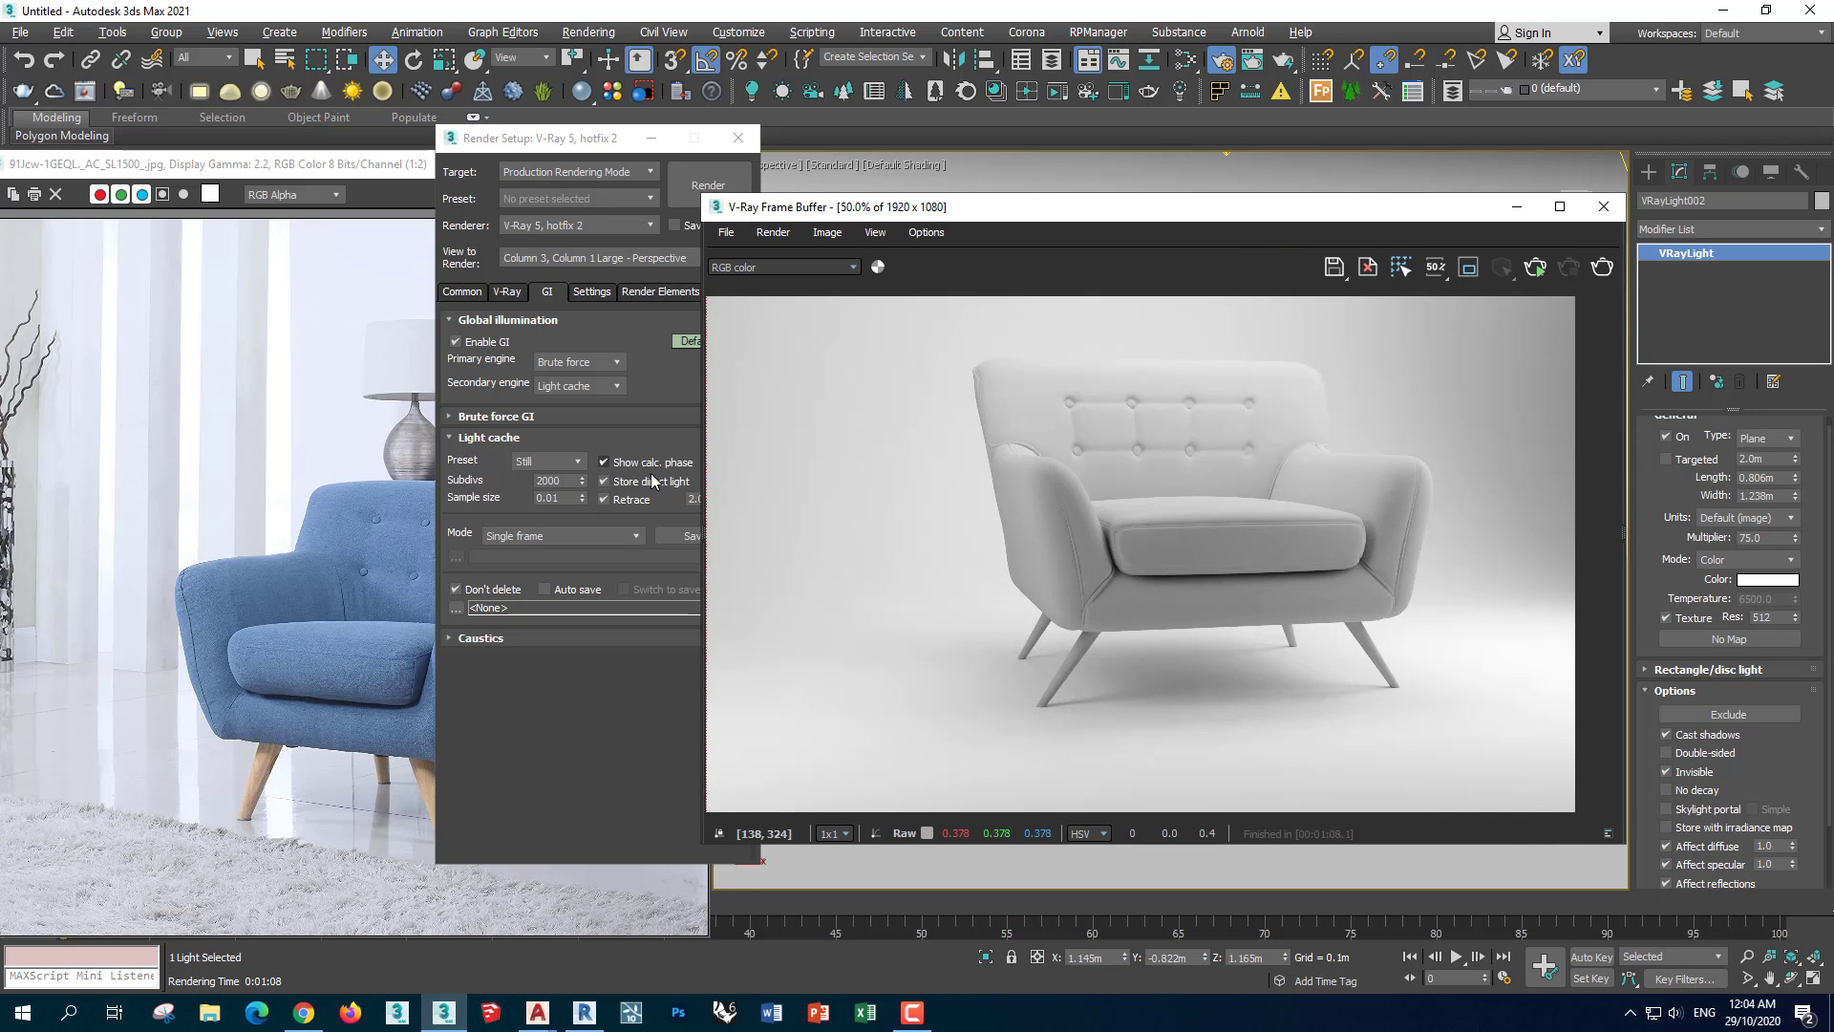
{"action": "left_click_drag", "start_coordinate": [702, 456], "coordinate": [793, 456]}
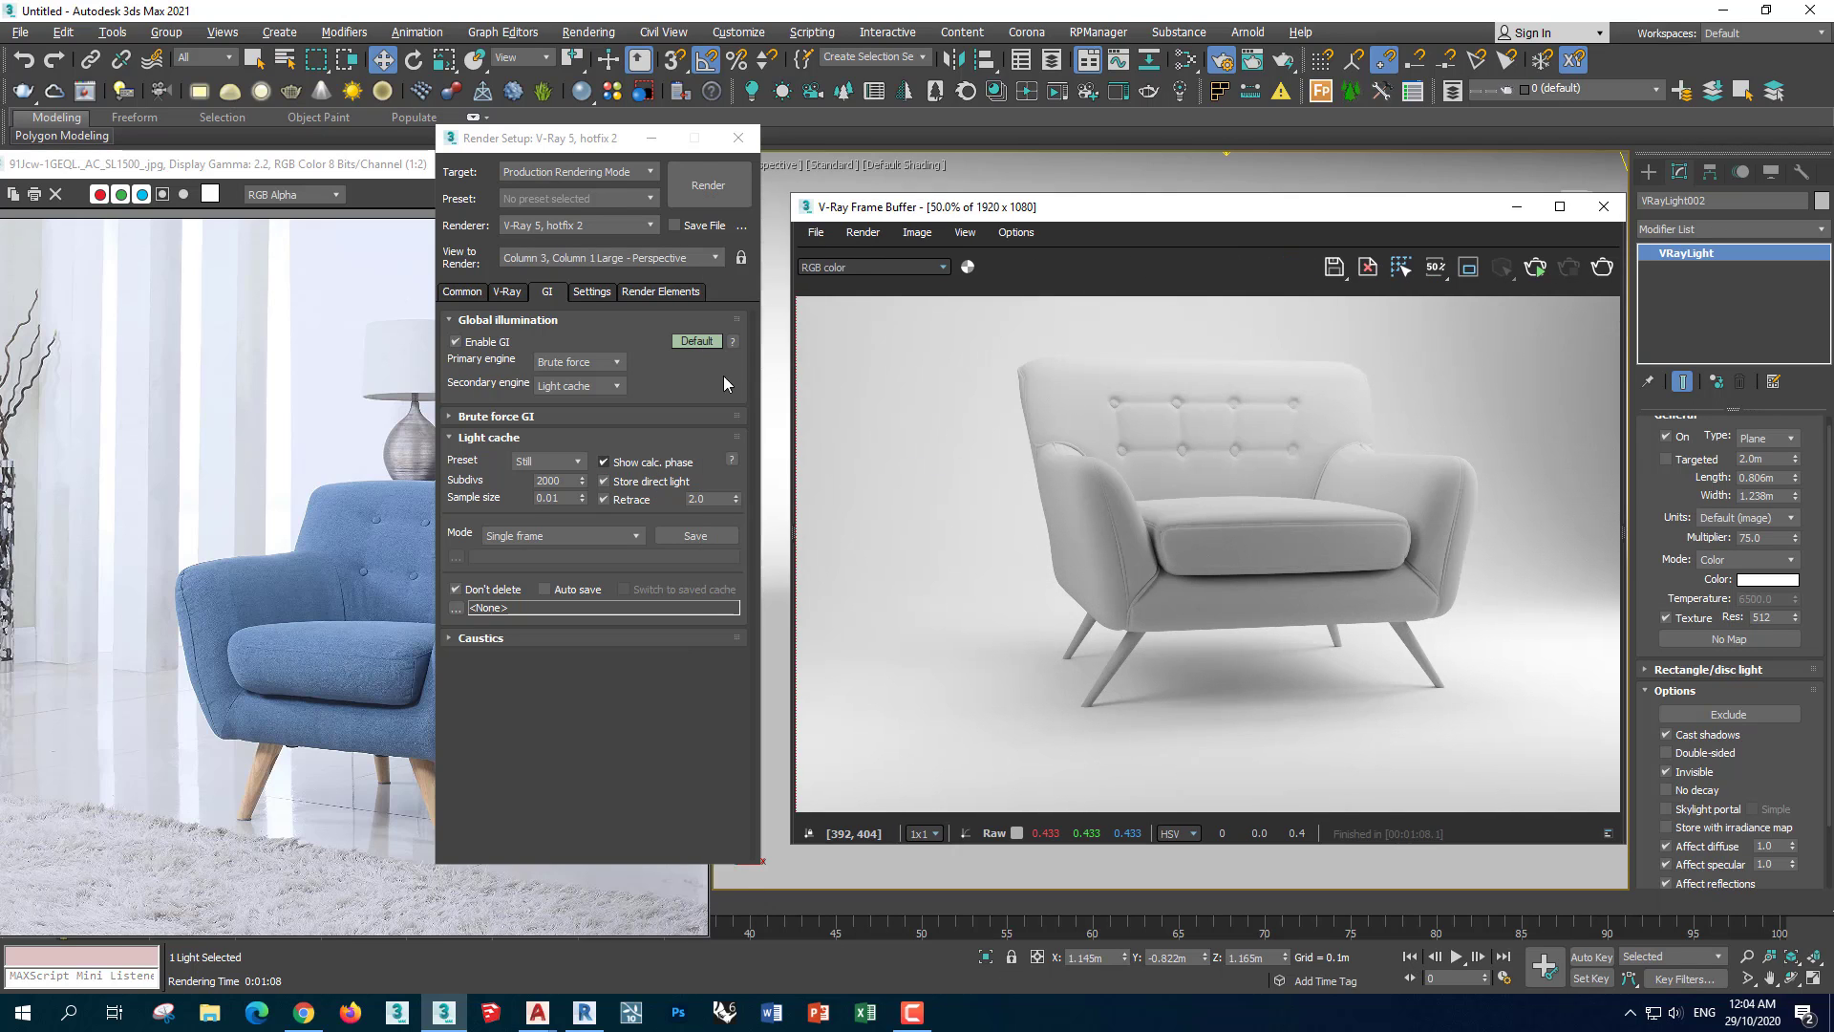
{"action": "left_click_drag", "start_coordinate": [390, 174], "coordinate": [432, 150]}
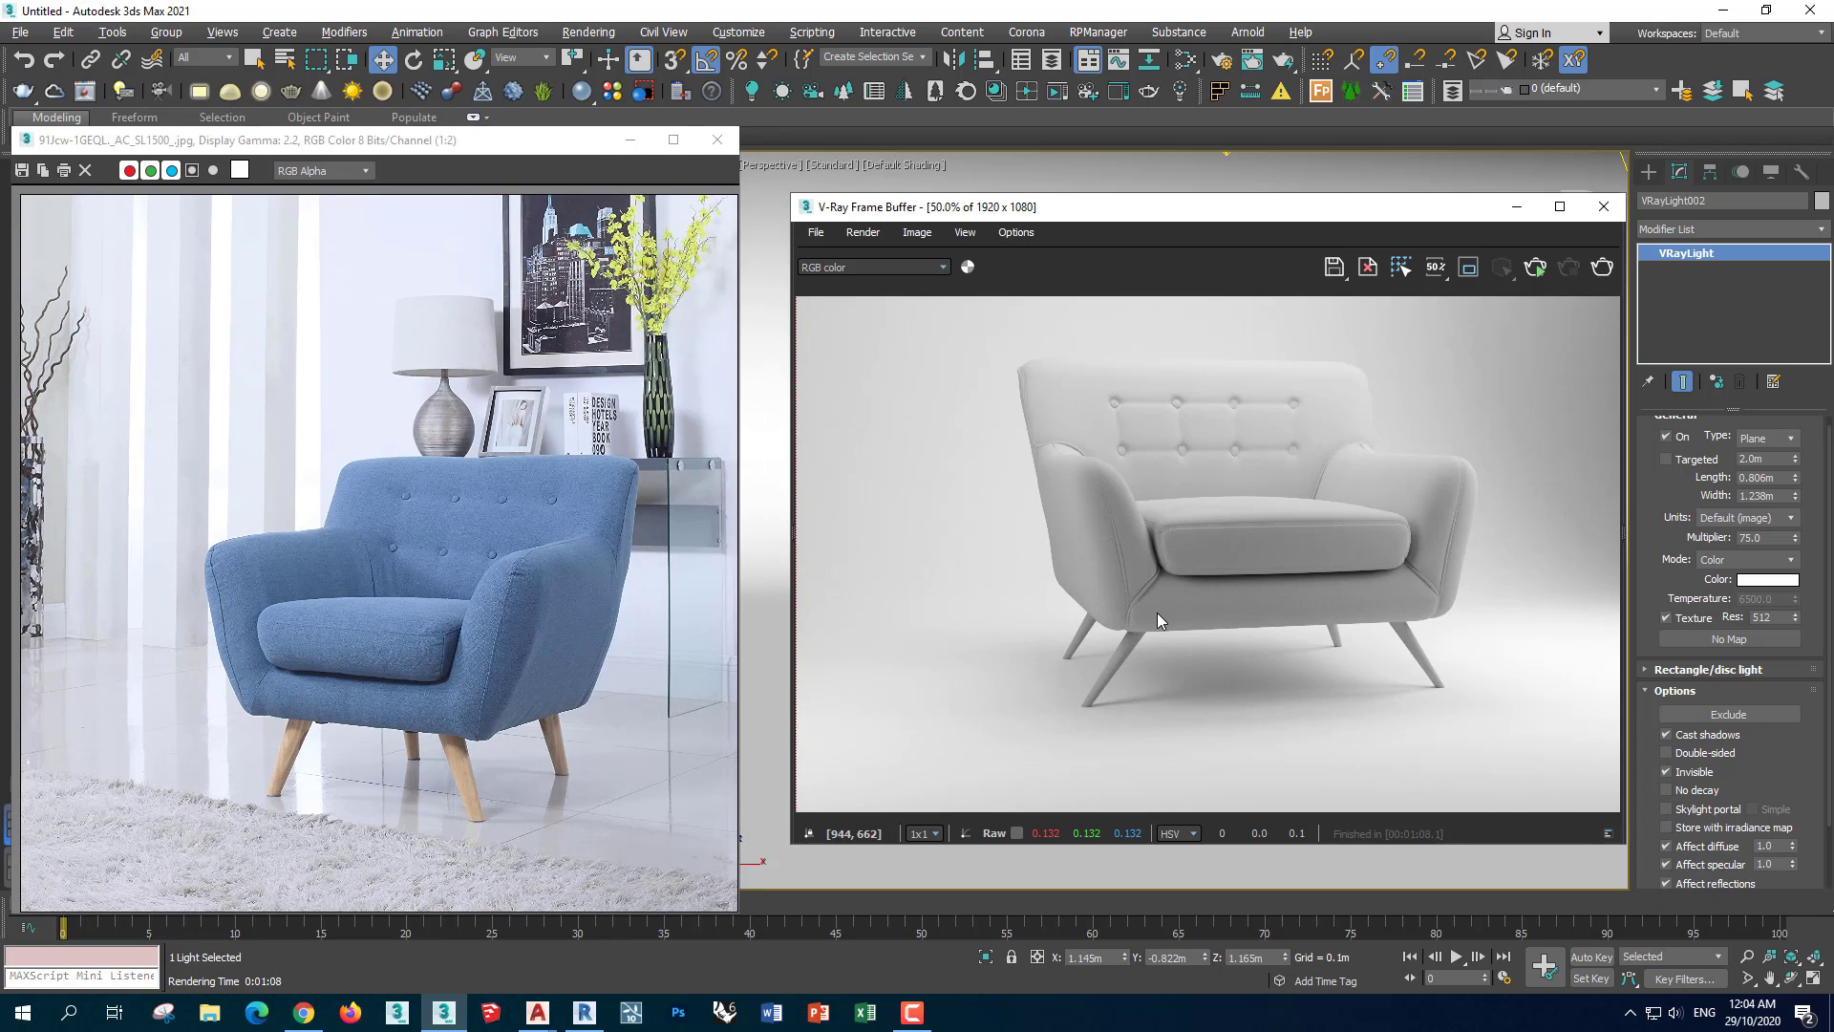